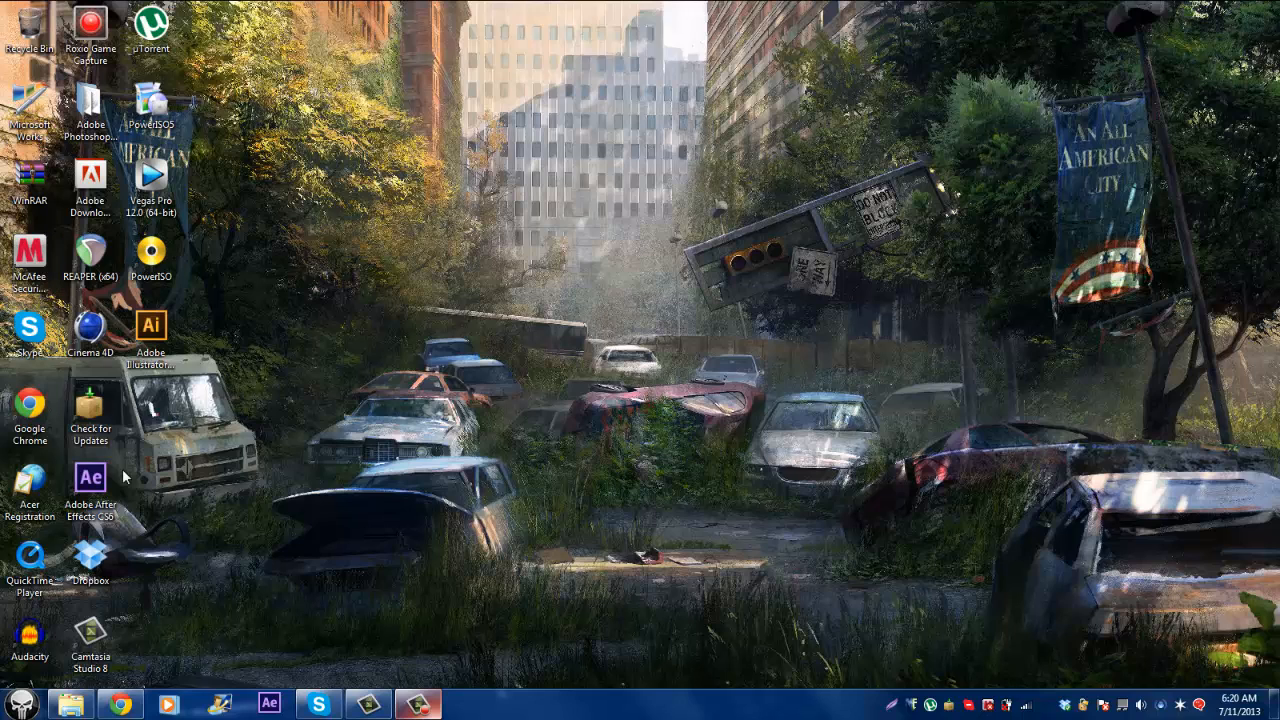
Step: Launch Vegas Pro 12.0 and accept switching the color scheme to Windows 7 Basic
double_click(152, 180)
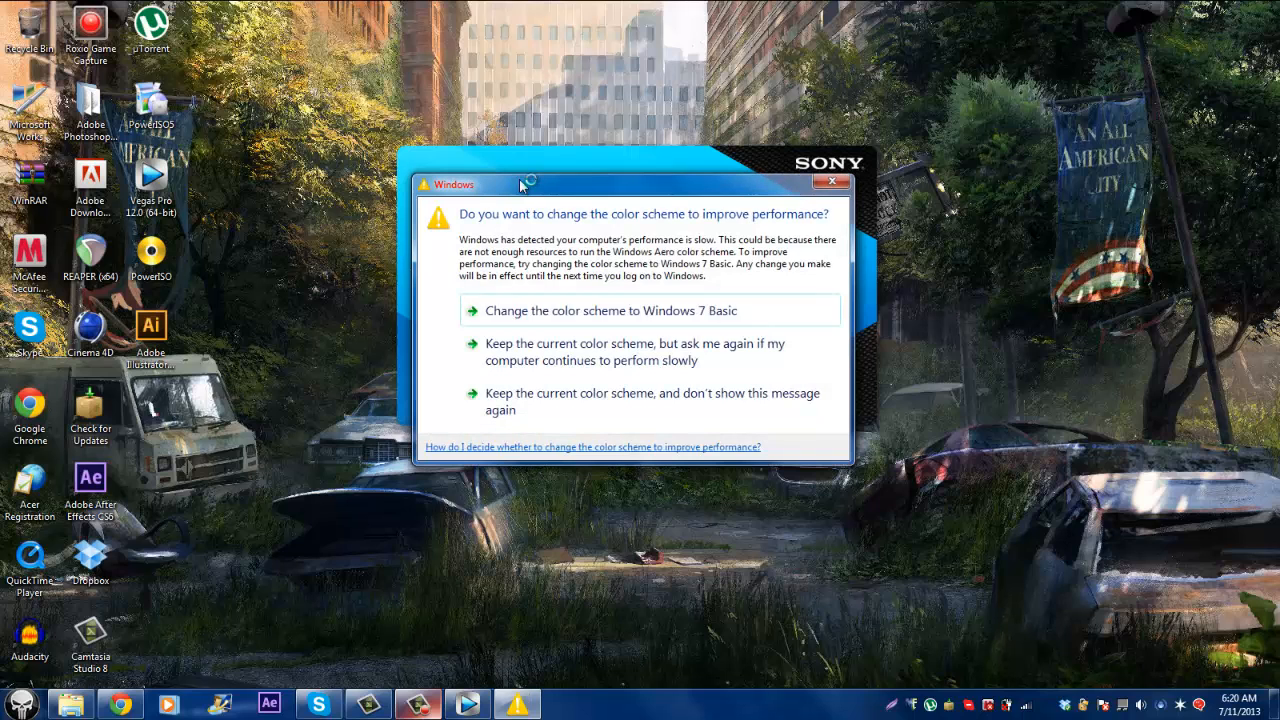
click(588, 311)
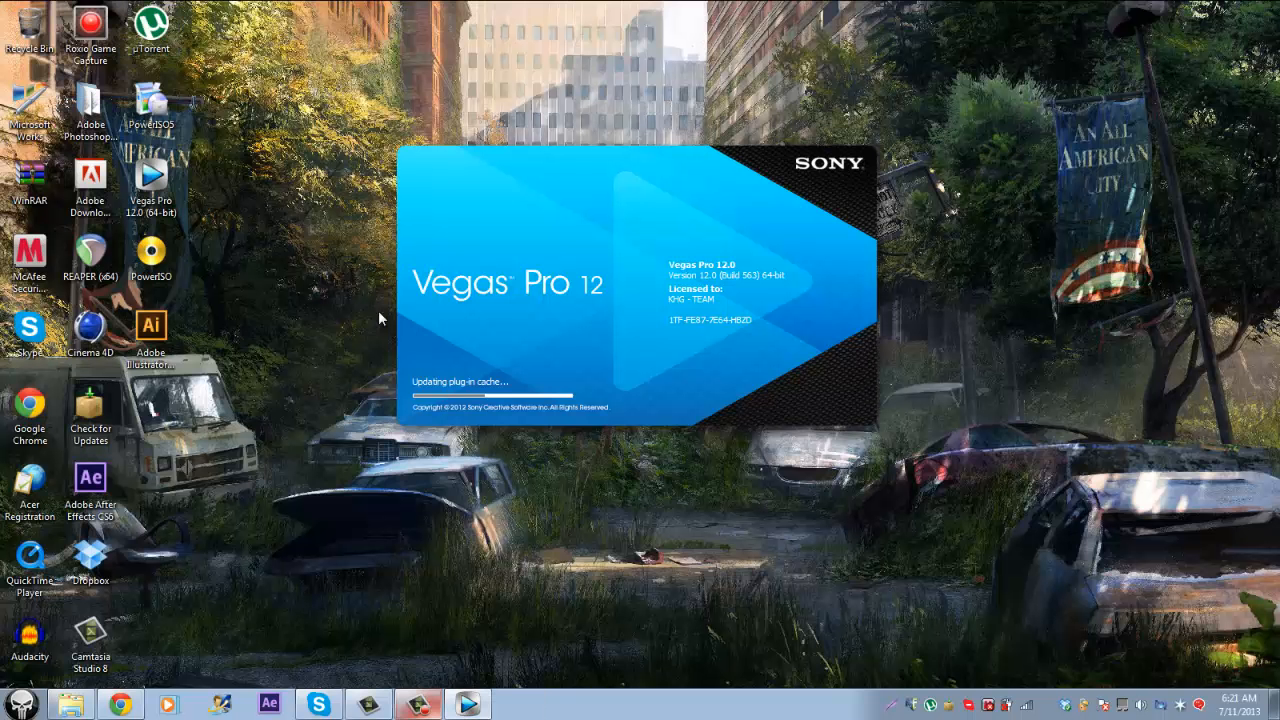
click(120, 705)
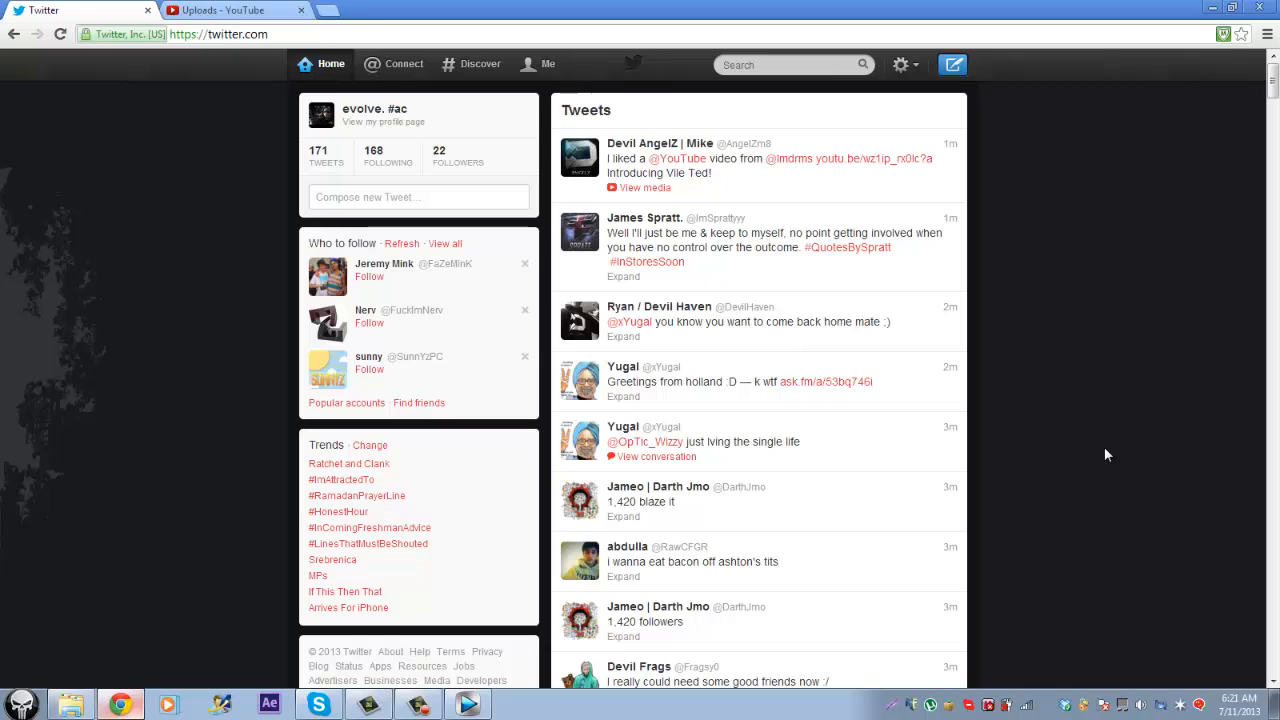
scroll(1101, 455, down, 3)
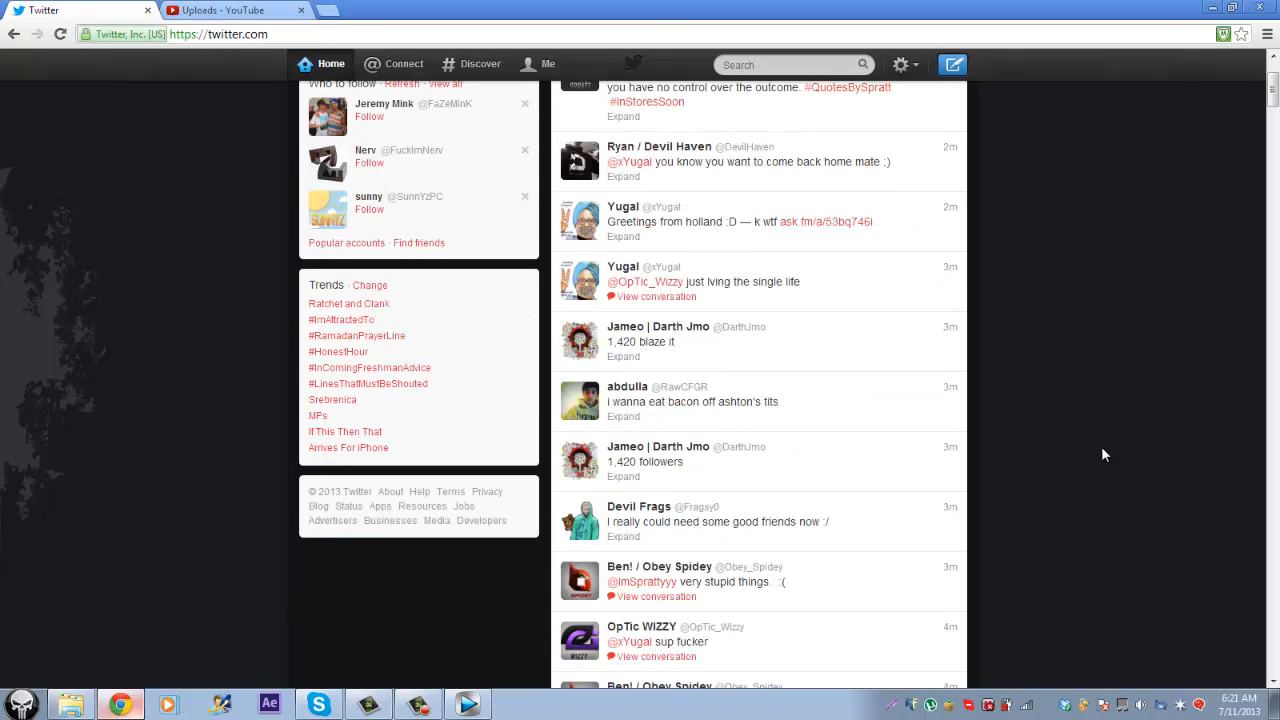
scroll(1104, 455, down, 3)
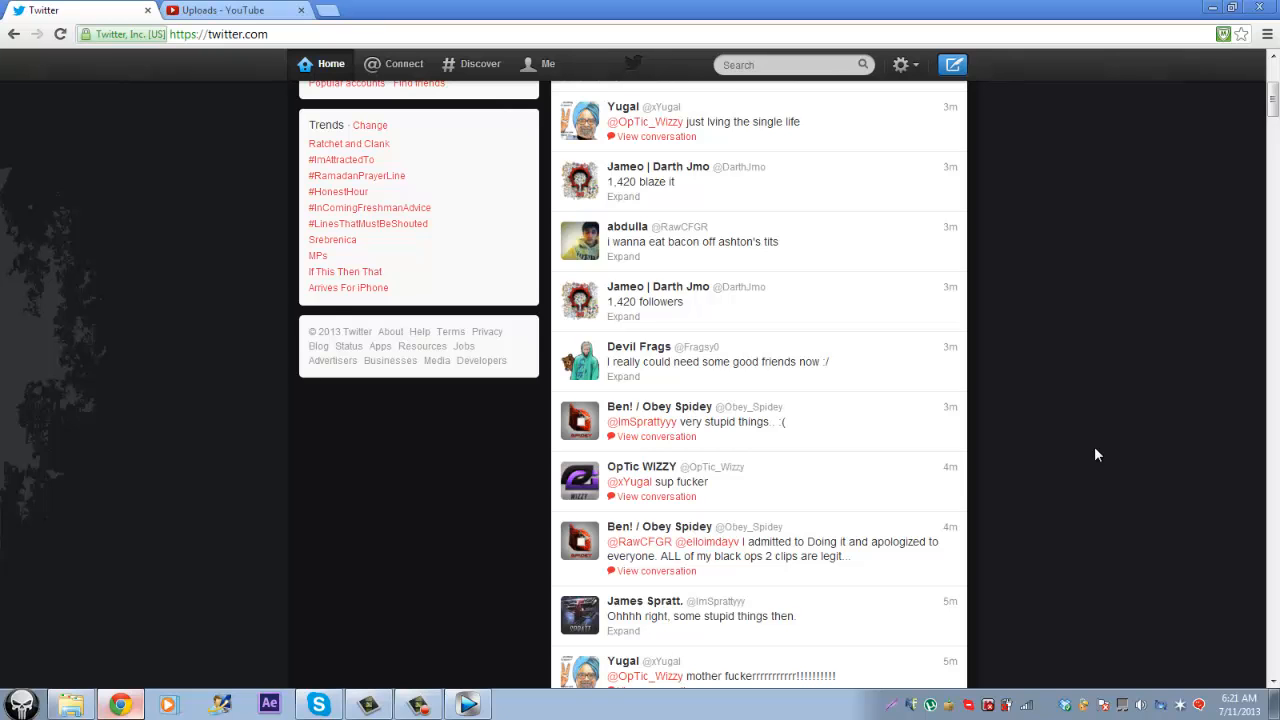
scroll(1089, 417, up, 1)
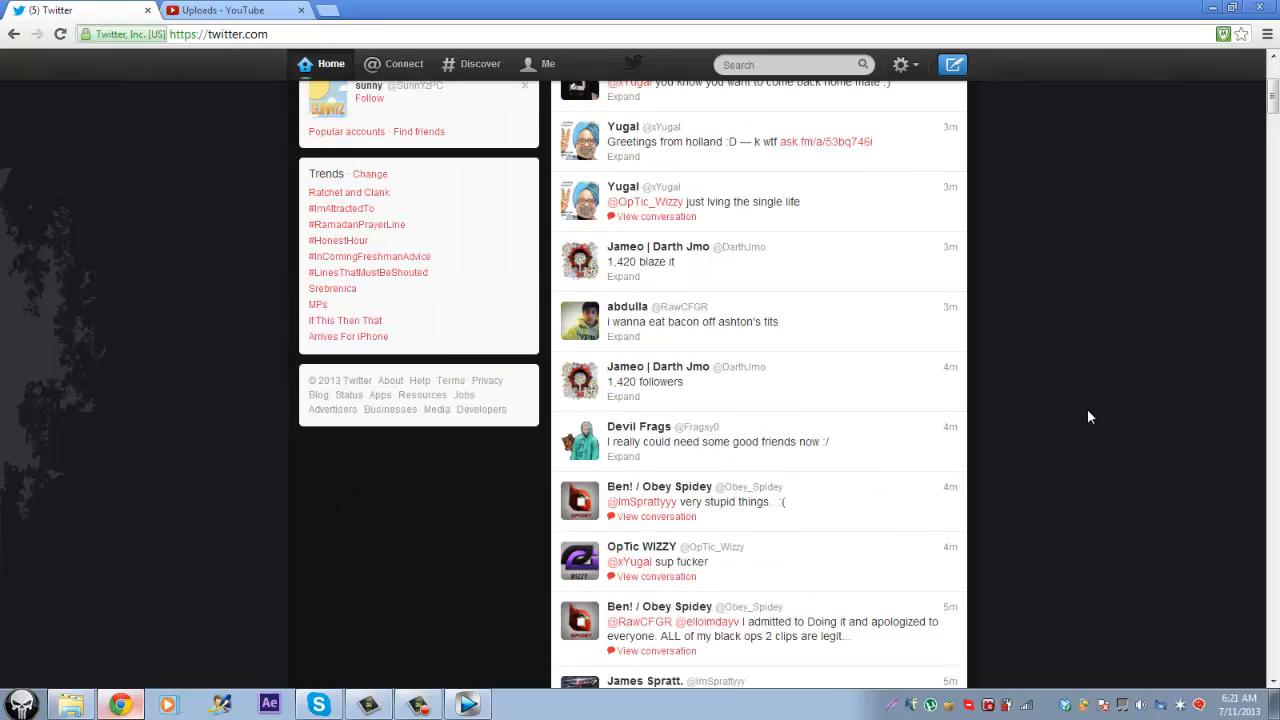
scroll(1087, 408, up, 5)
click(768, 143)
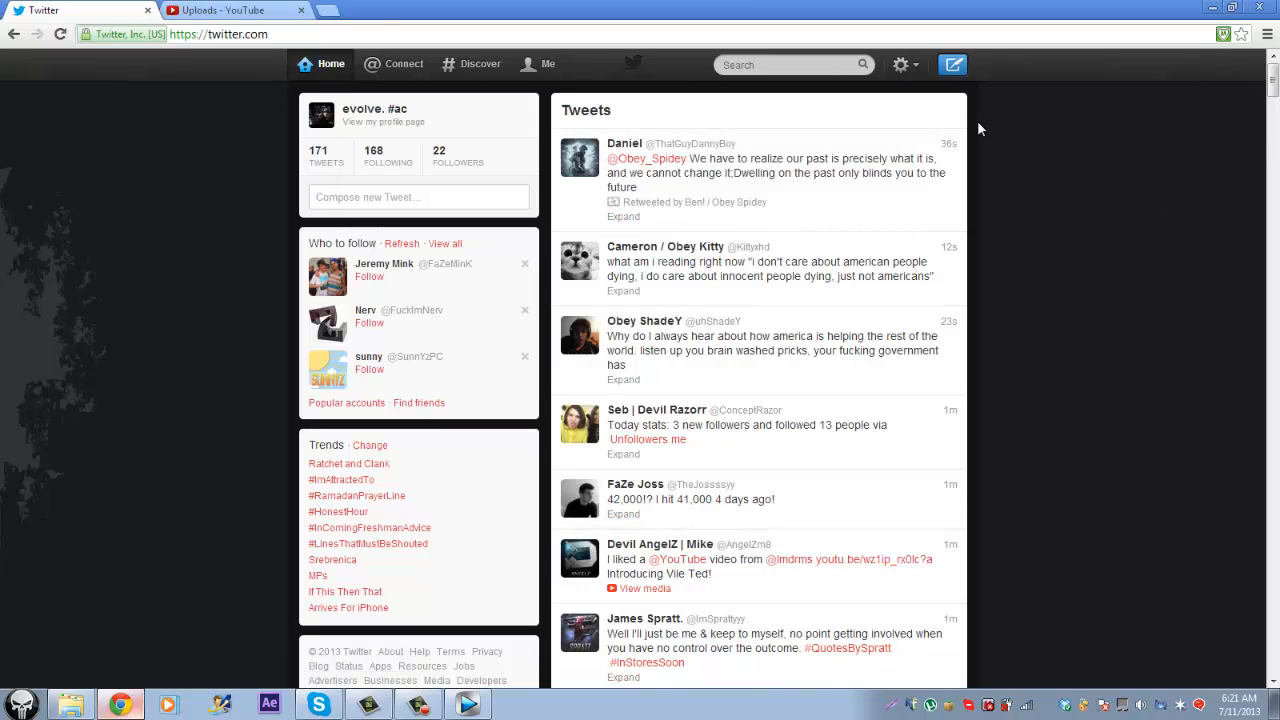
click(468, 705)
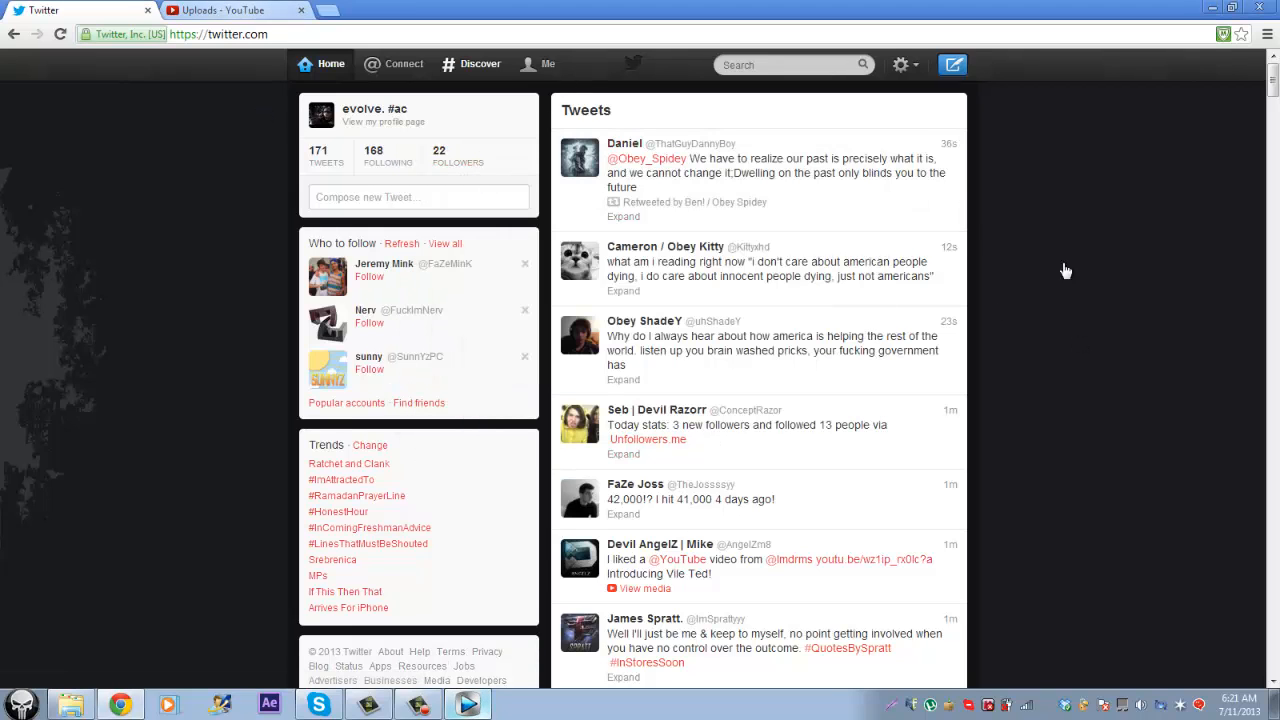
click(1274, 703)
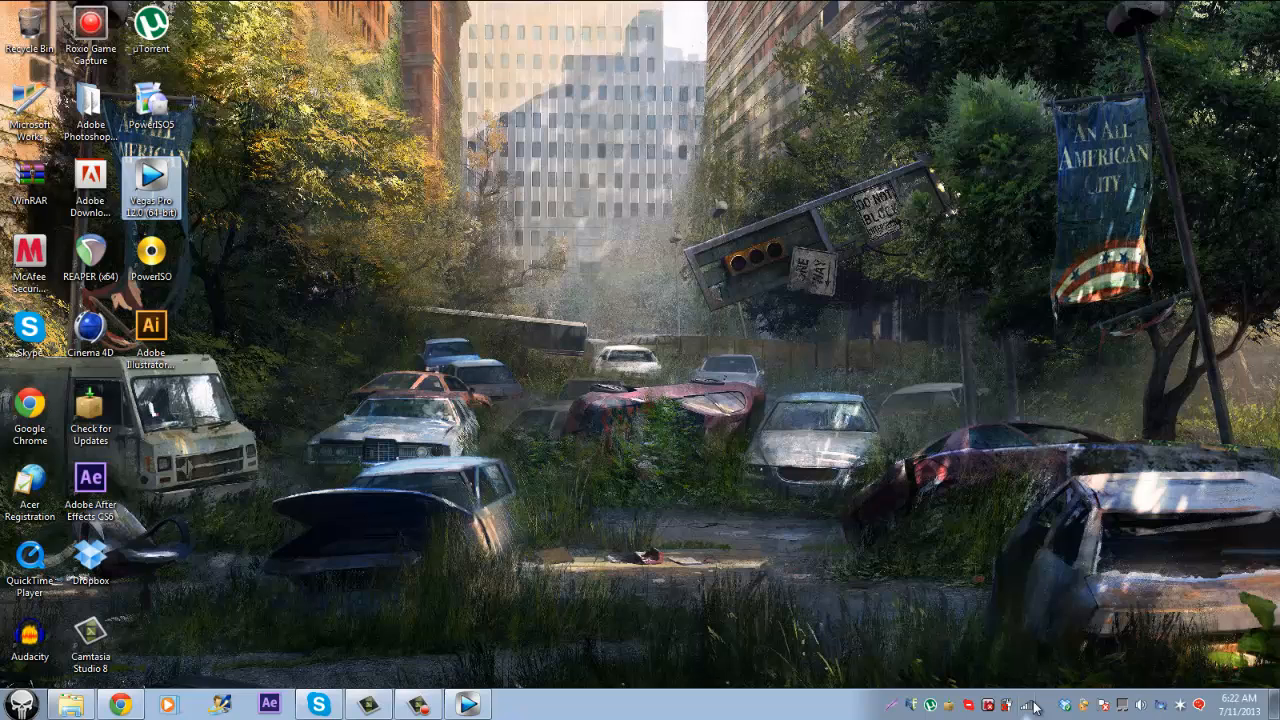
key(XF86TouchpadToggle)
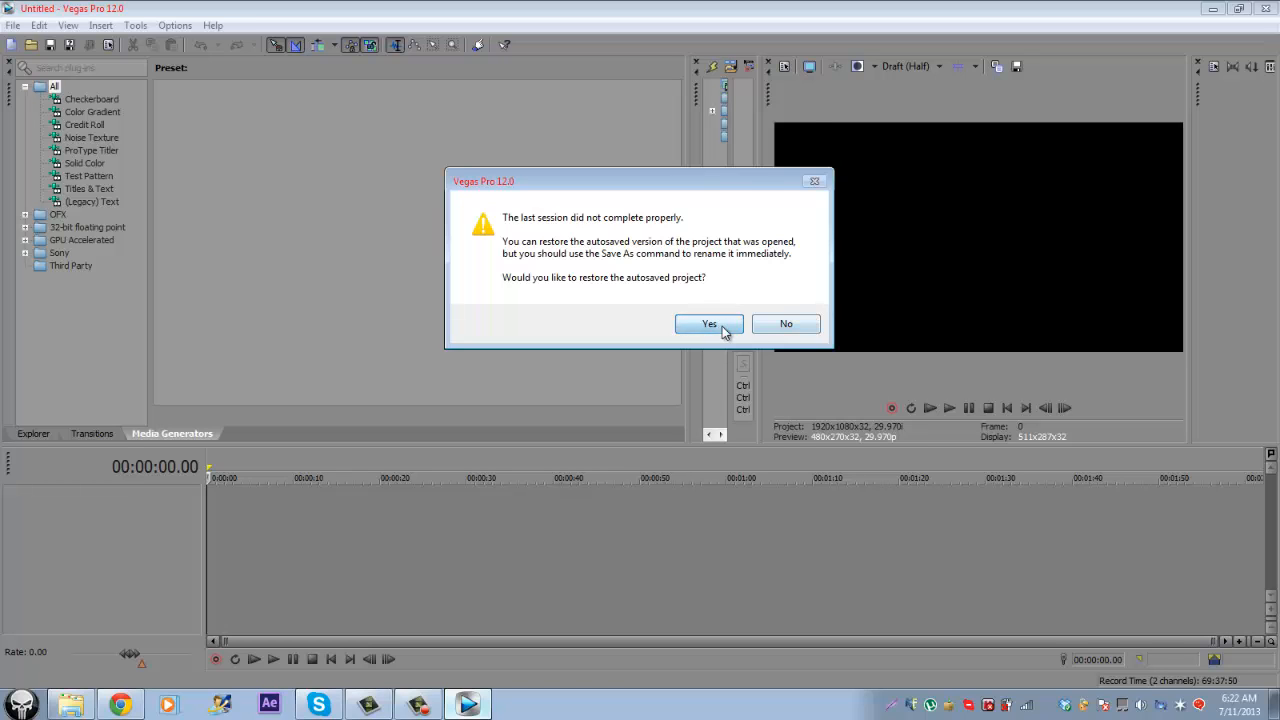
Step: Restore the autosaved Vegas project and widen the project media area to show its files
click(709, 324)
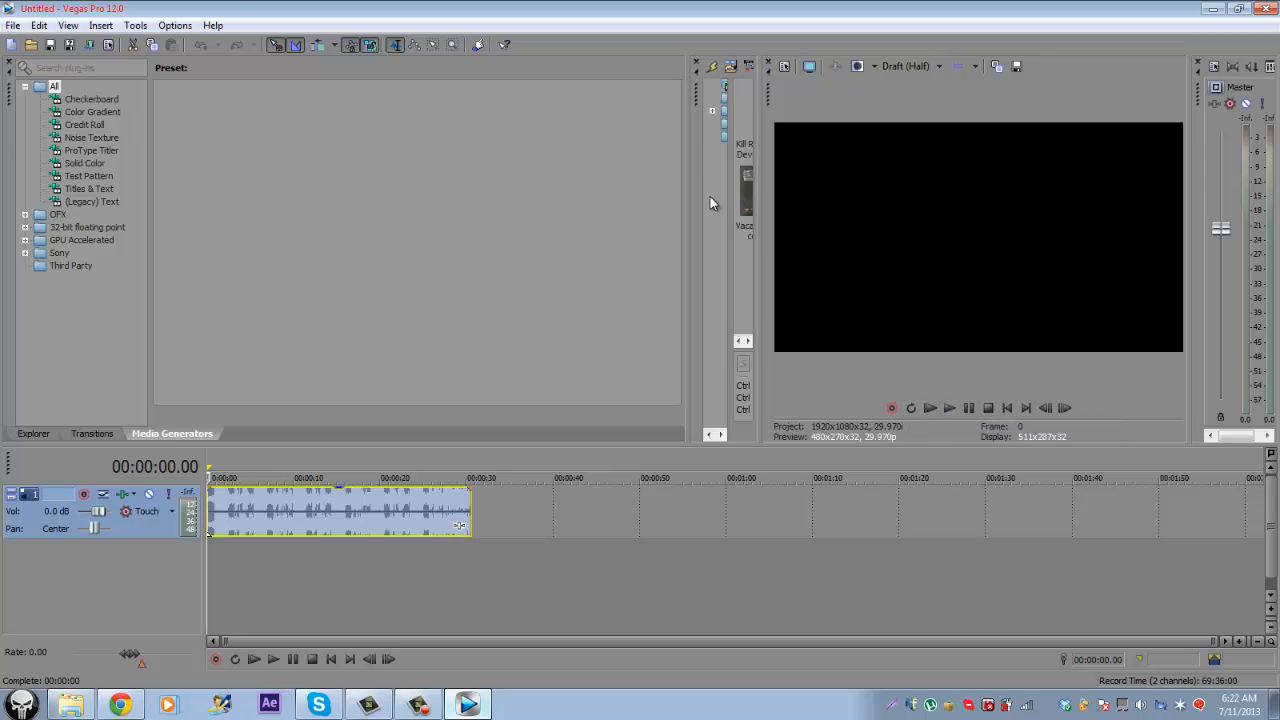
drag(693, 193, 201, 197)
Step: Replace the Vacant intervention clip in the project media with "intervention qf" from Documents > Evolve Clips > Mw2
click(505, 115)
right_click(496, 127)
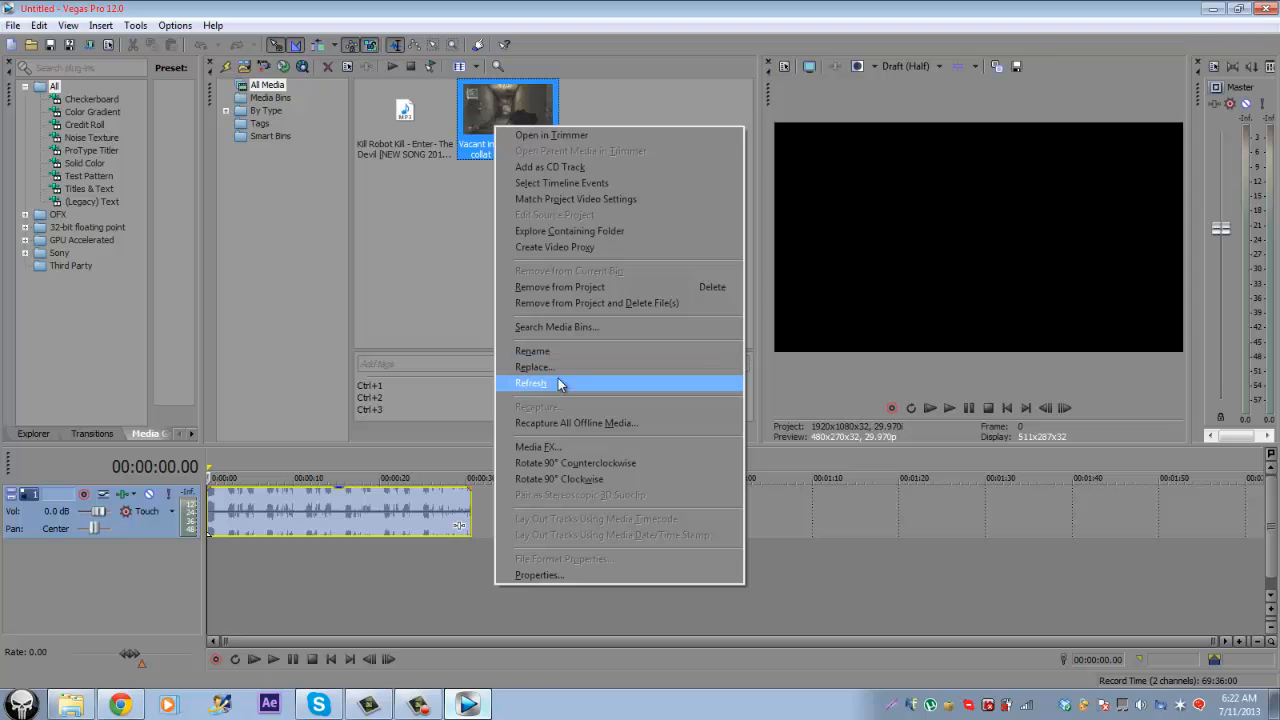
click(540, 369)
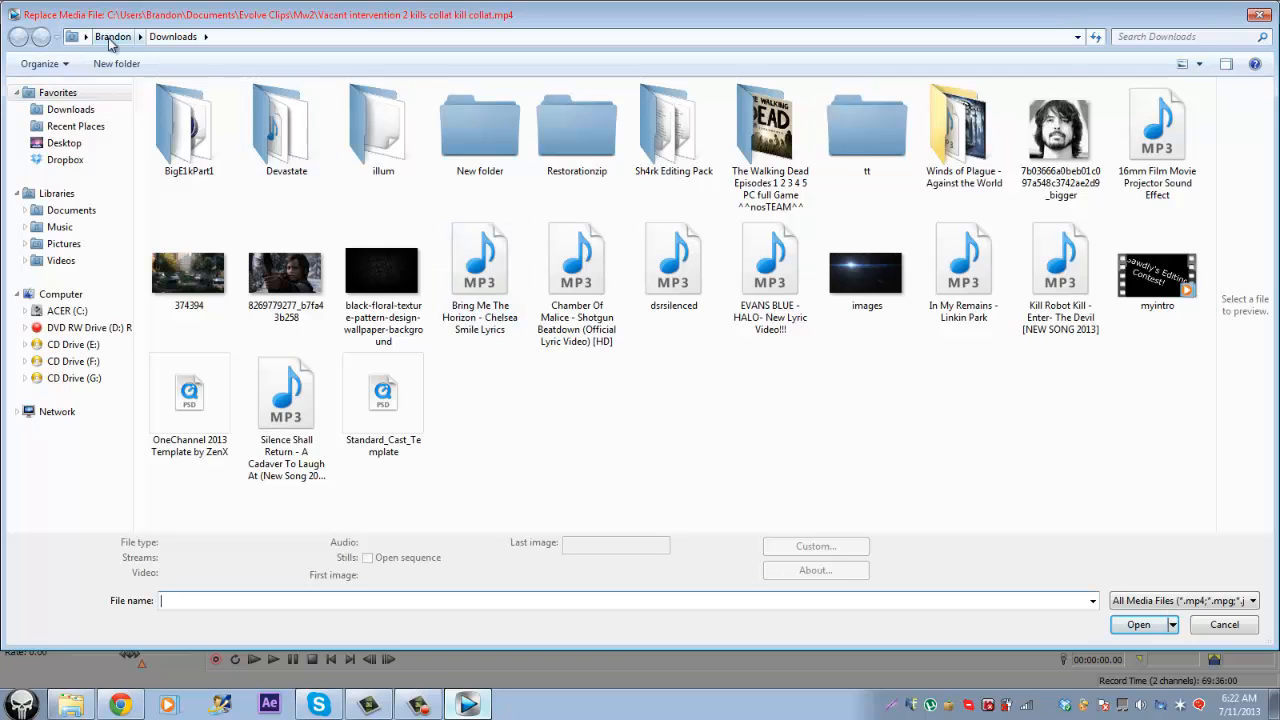
click(112, 37)
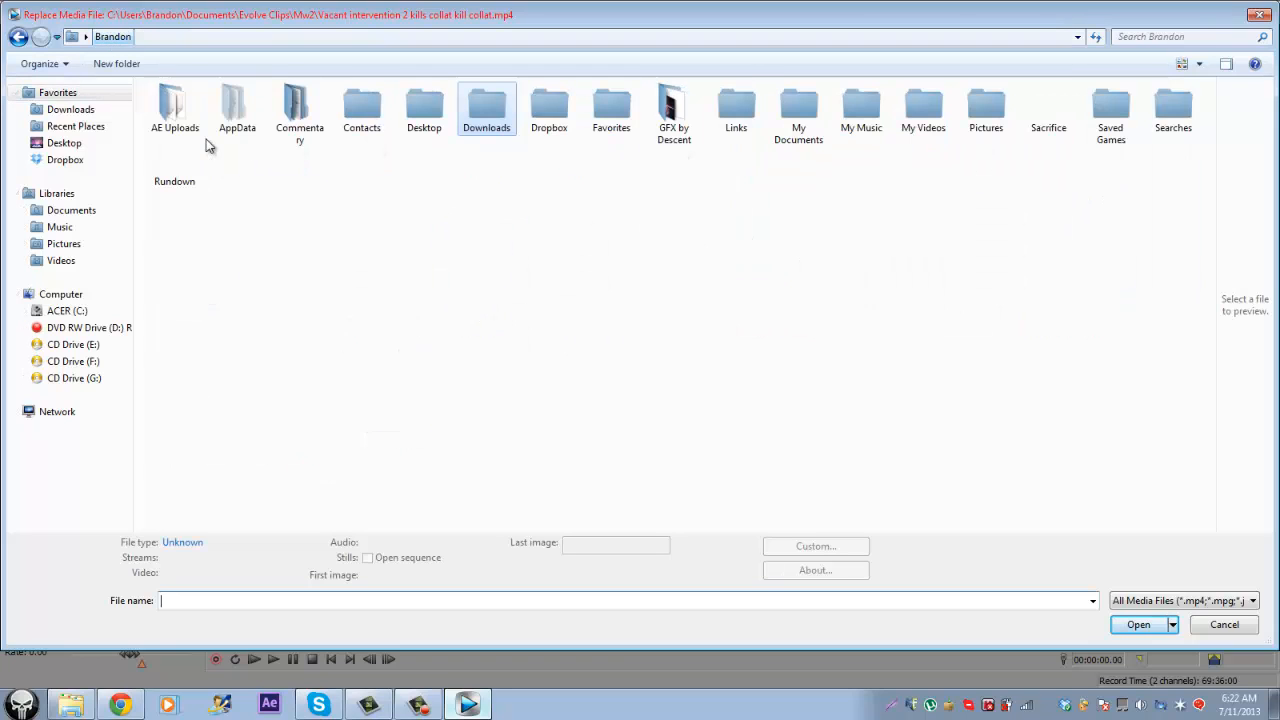
click(72, 212)
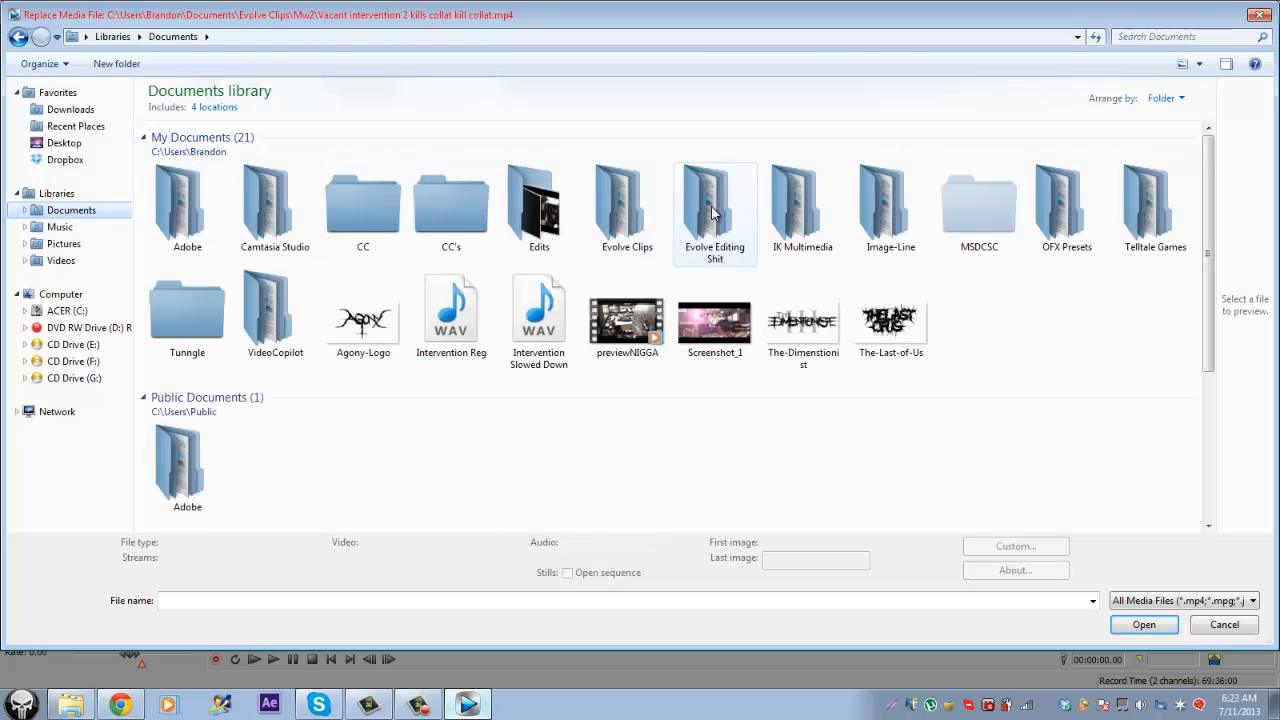
click(643, 204)
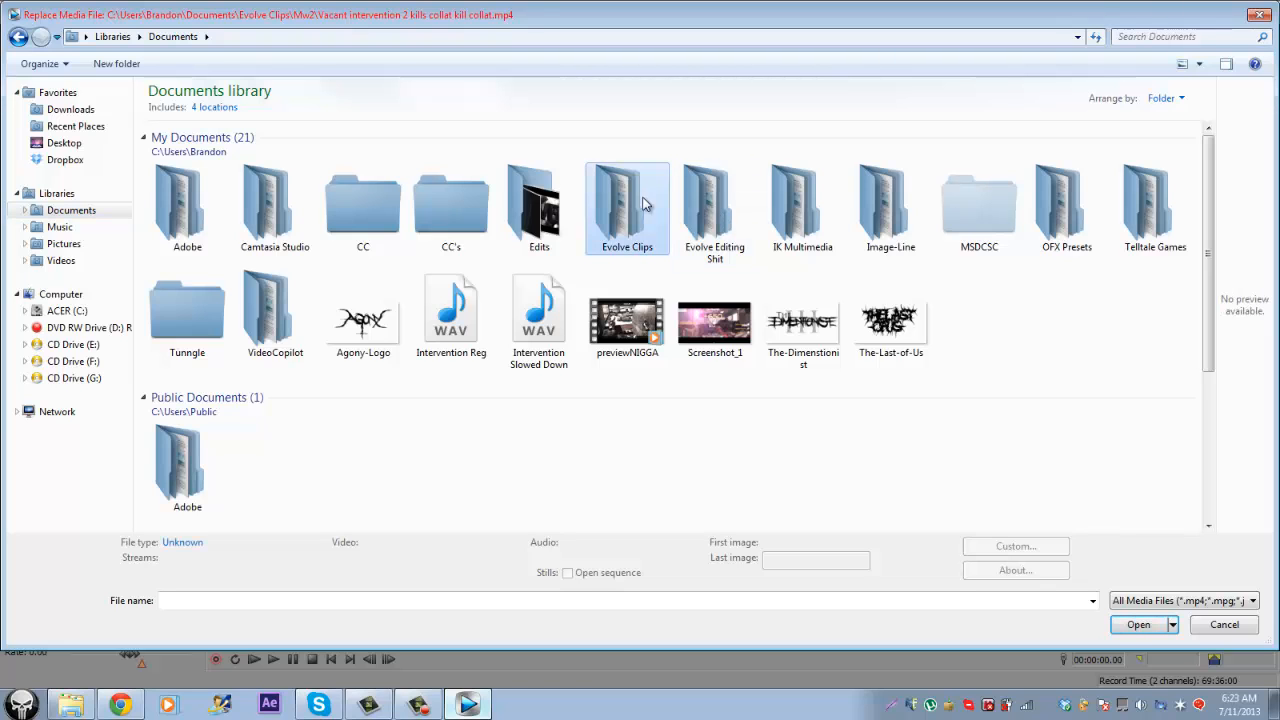
double_click(643, 204)
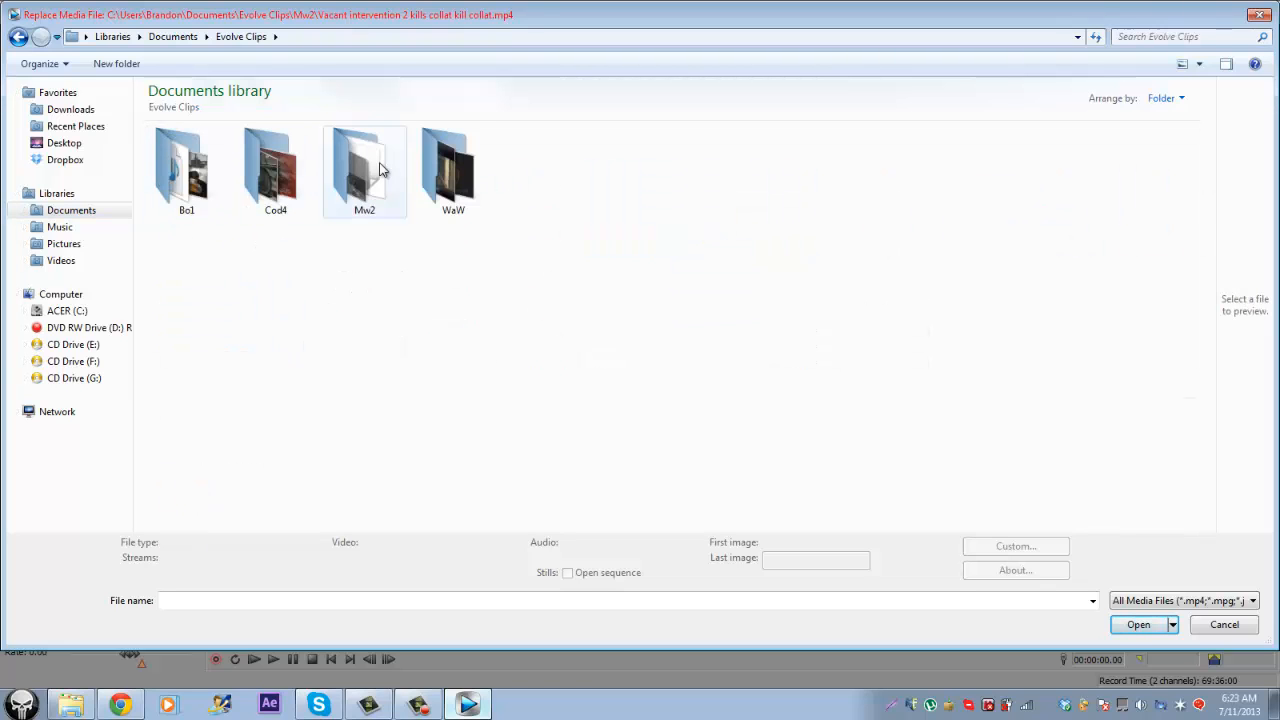
double_click(380, 170)
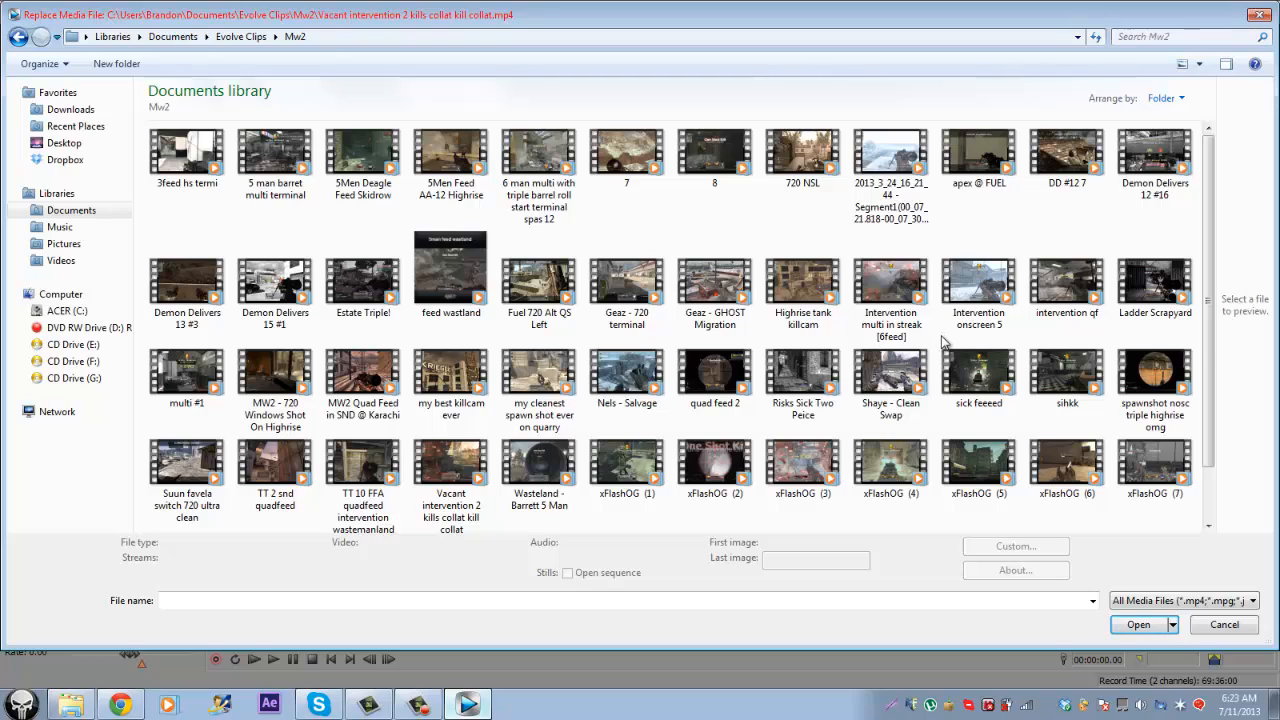
scroll(941, 342, down, 1)
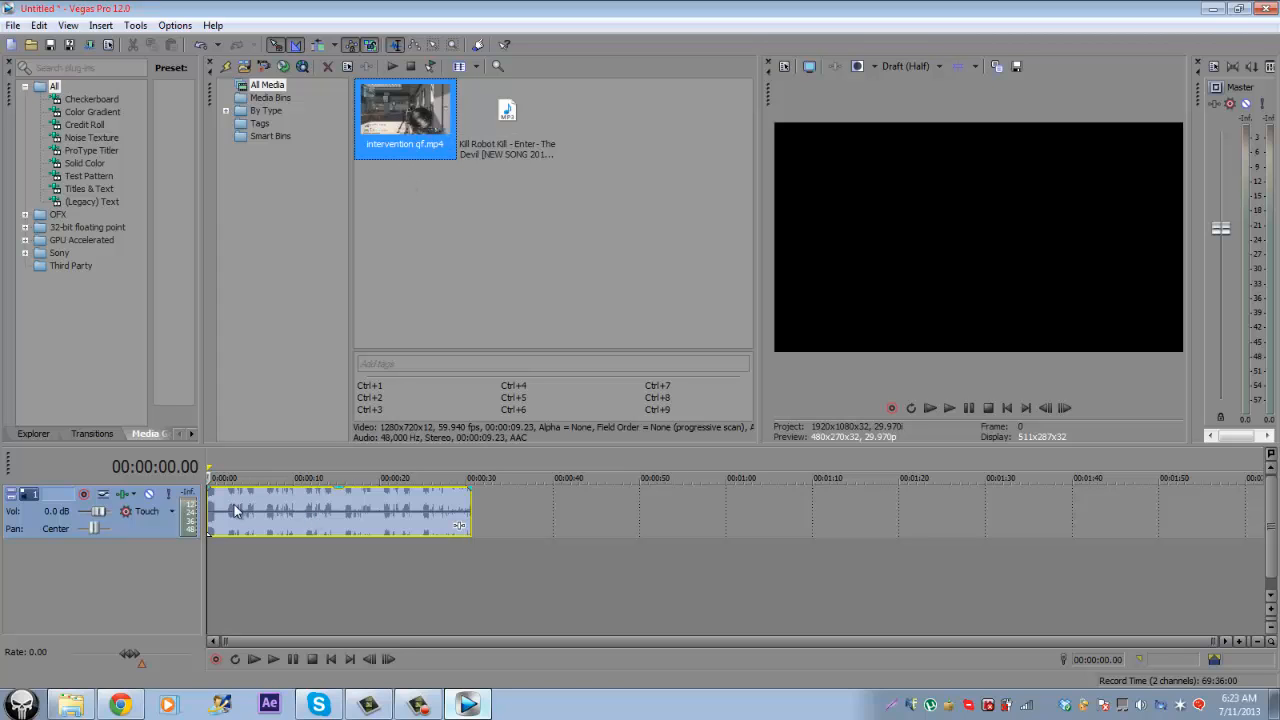
Step: Place intervention qf.mp4 on the timeline above the song, starting at about 8 seconds, and preview its footage
drag(405, 115, 300, 510)
click(292, 523)
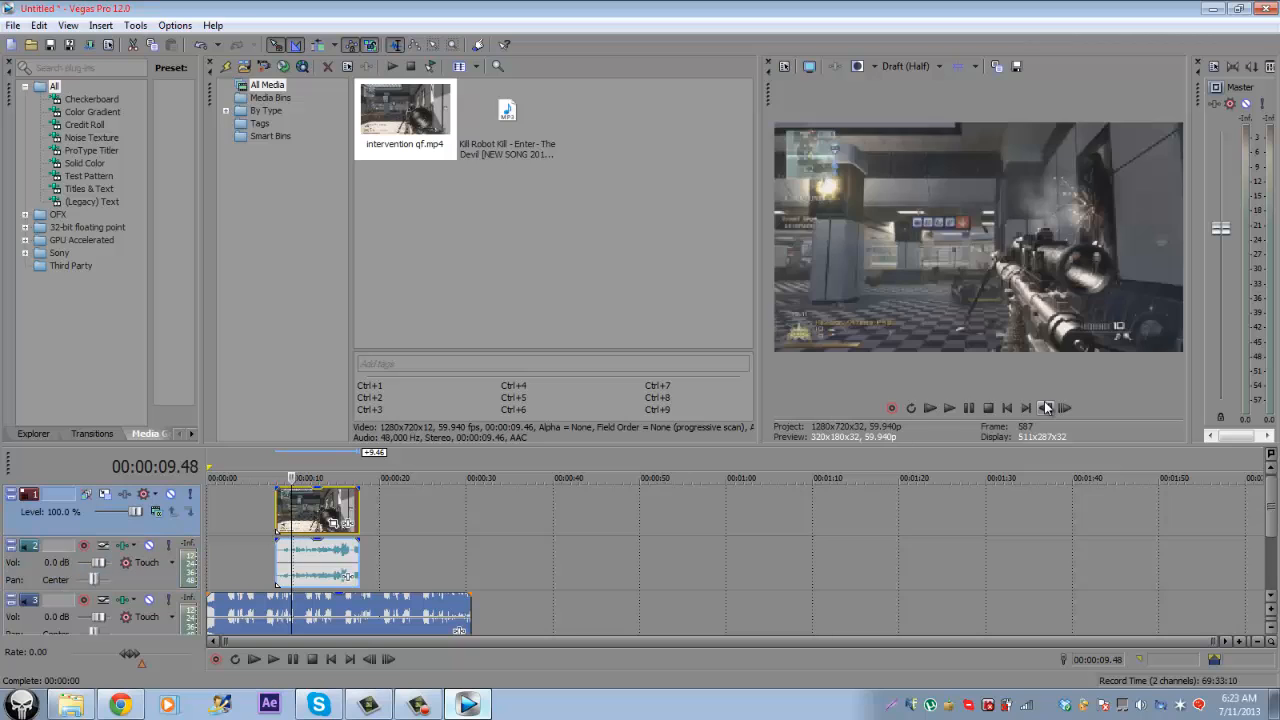
click(1069, 408)
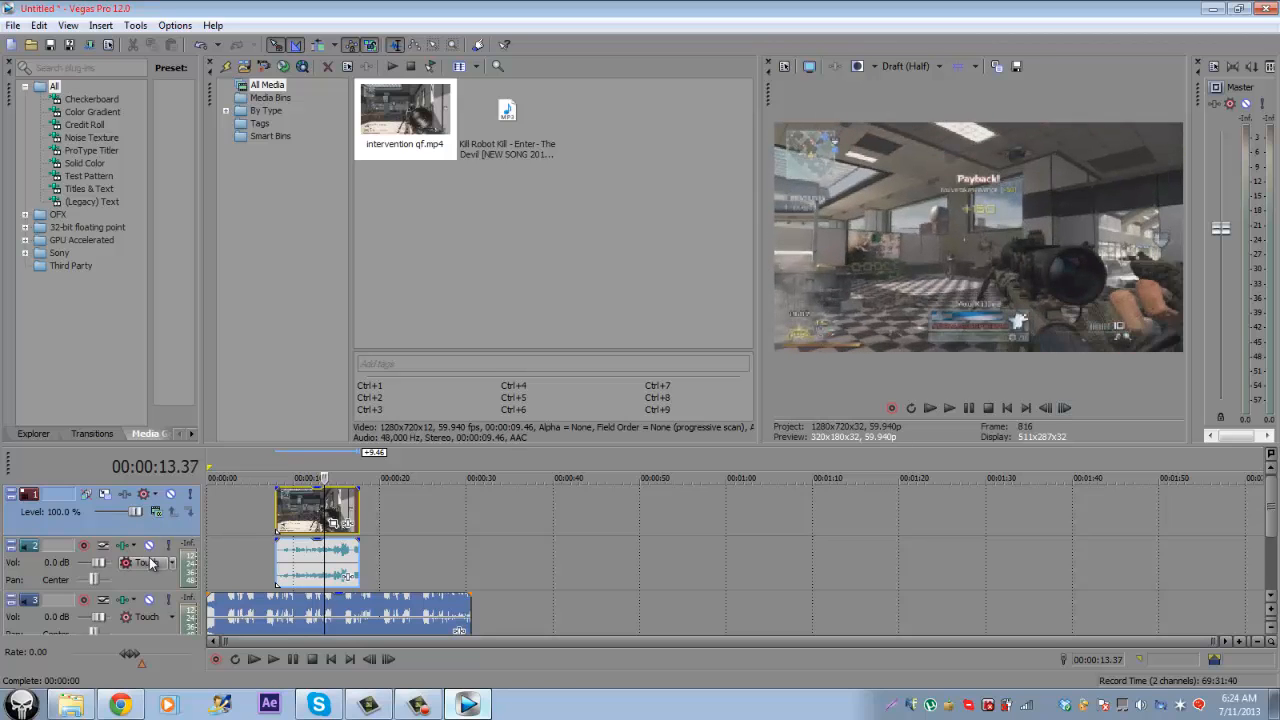
Step: Delete the intervention qf.mp4 clip and its audio from the timeline
right_click(312, 555)
click(370, 257)
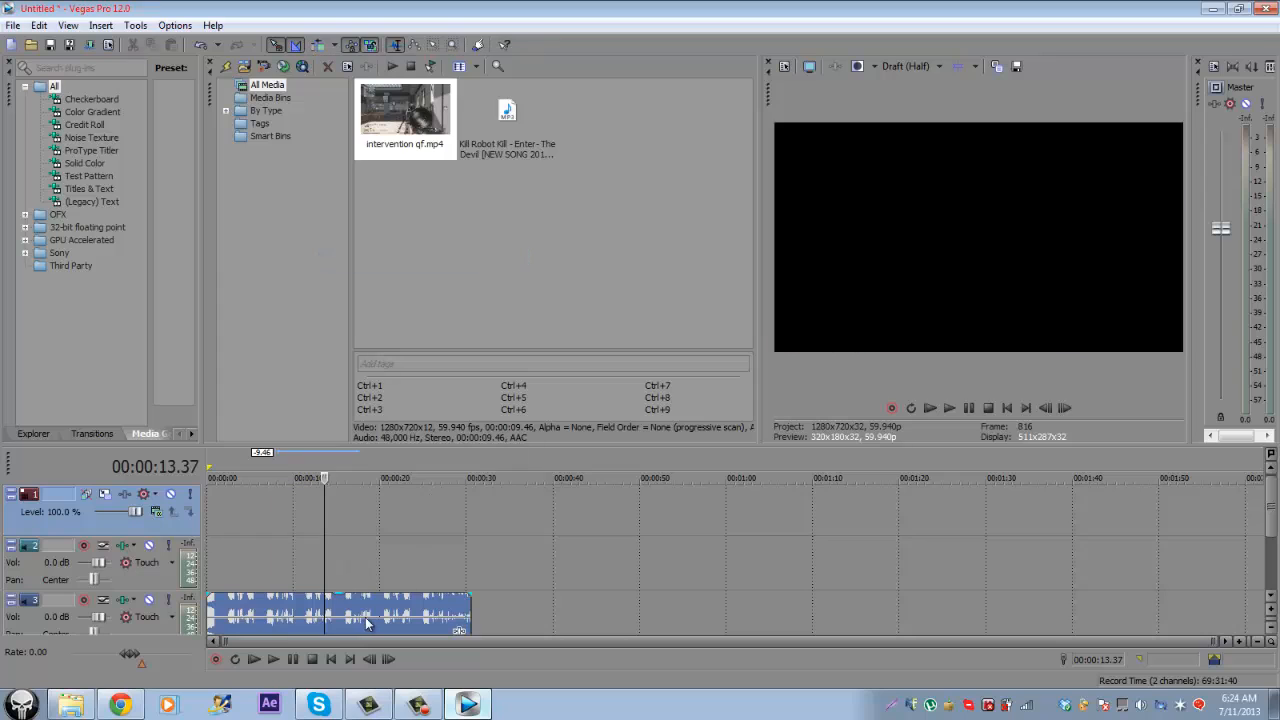
Step: Play the song from the start of the timeline to listen for its beats
drag(1273, 530, 1271, 553)
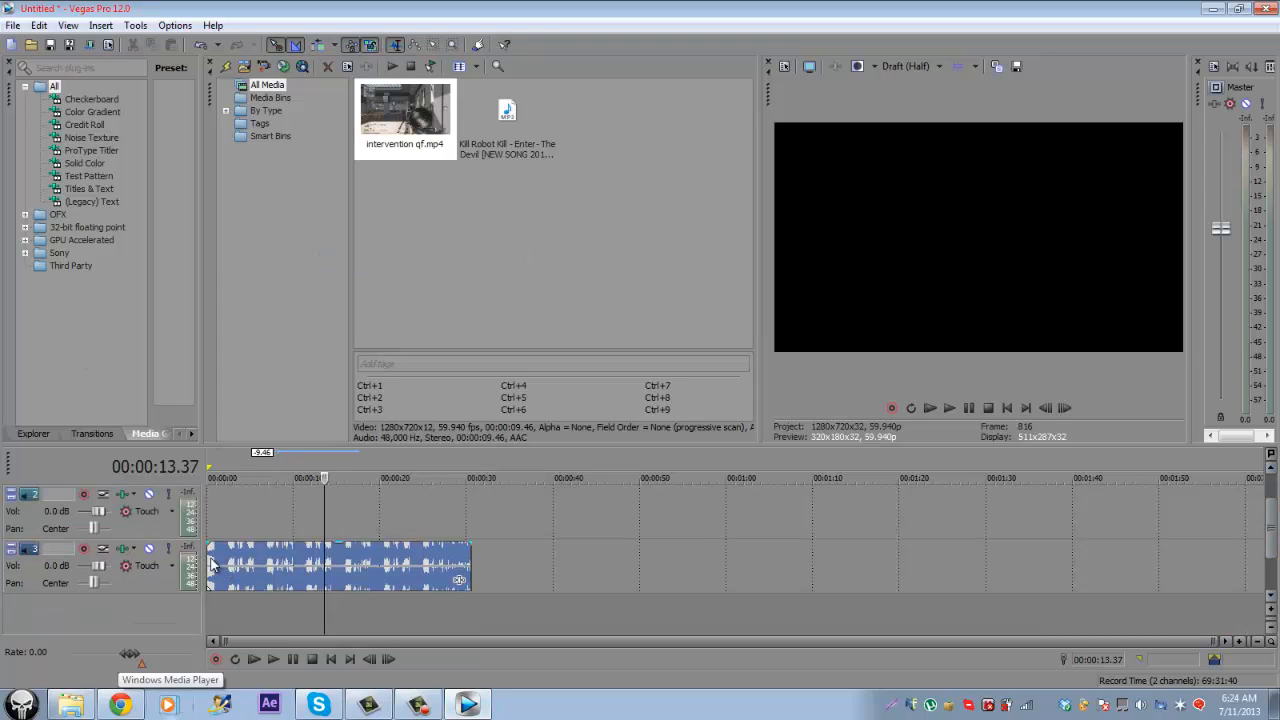
click(199, 586)
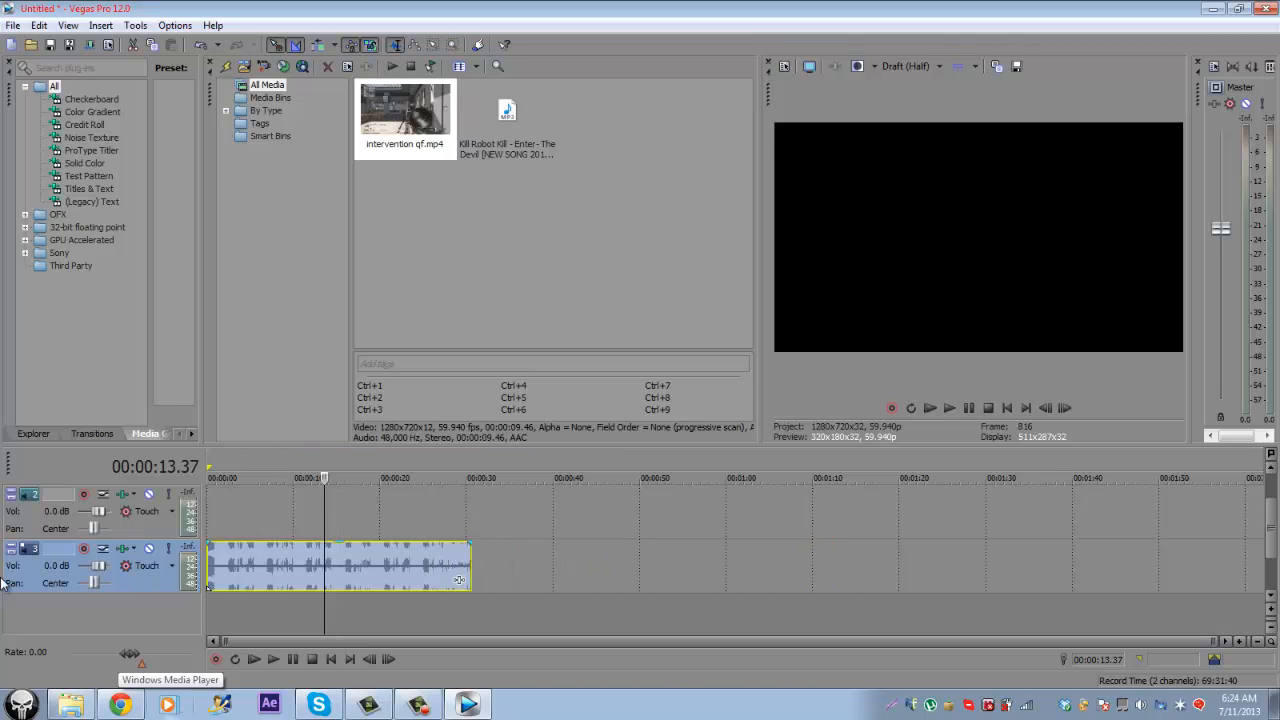
key(ctrl+Home)
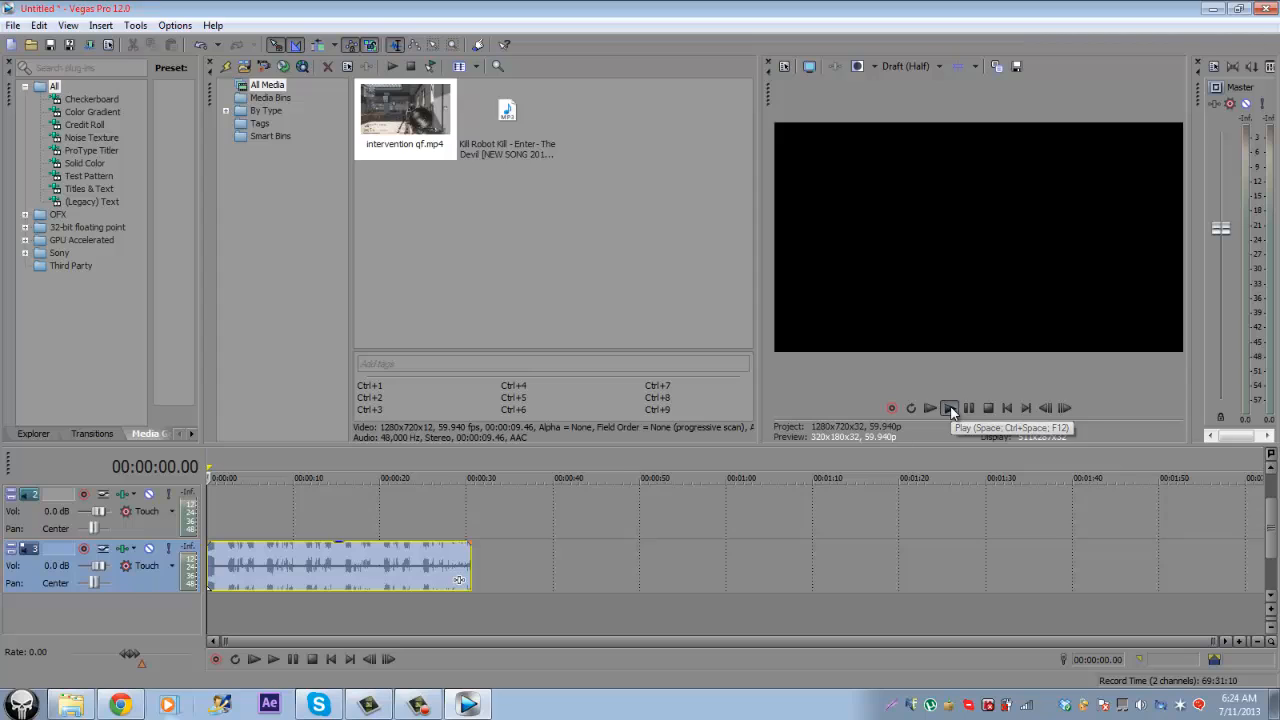
key(space)
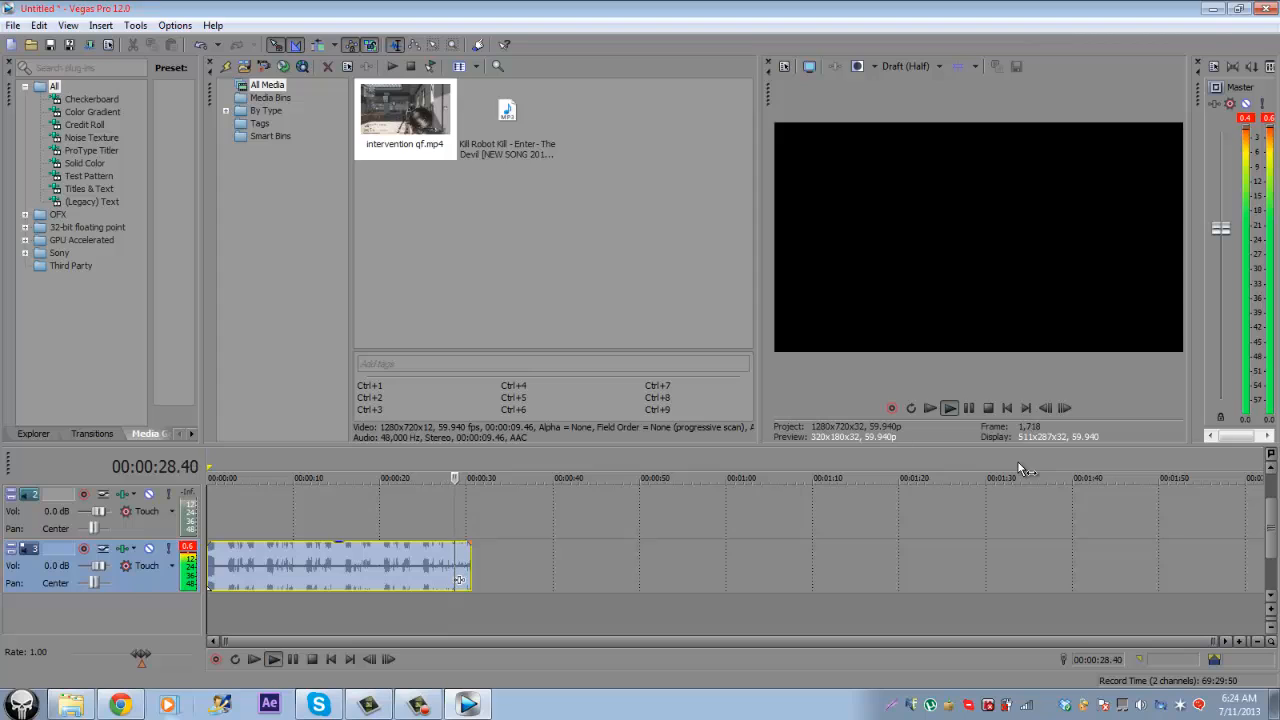
click(988, 408)
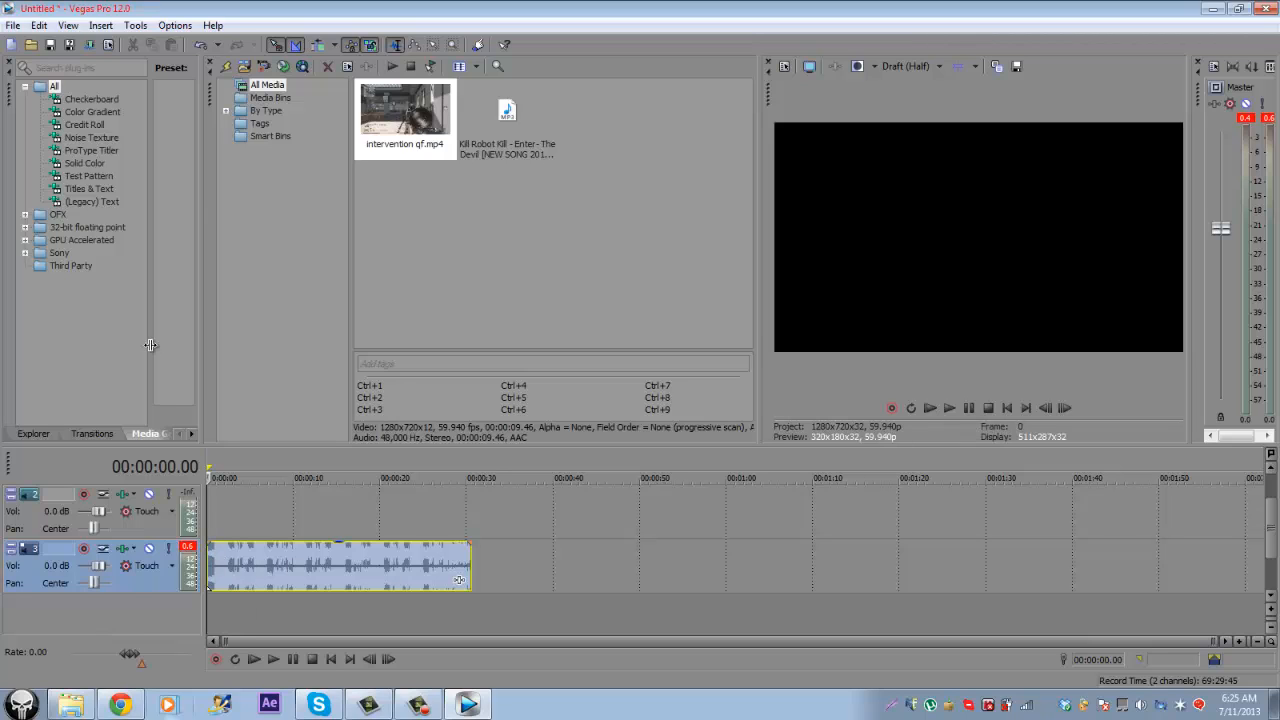
Step: Play the song from the start and place numbered markers on its beats along the whole track
click(949, 409)
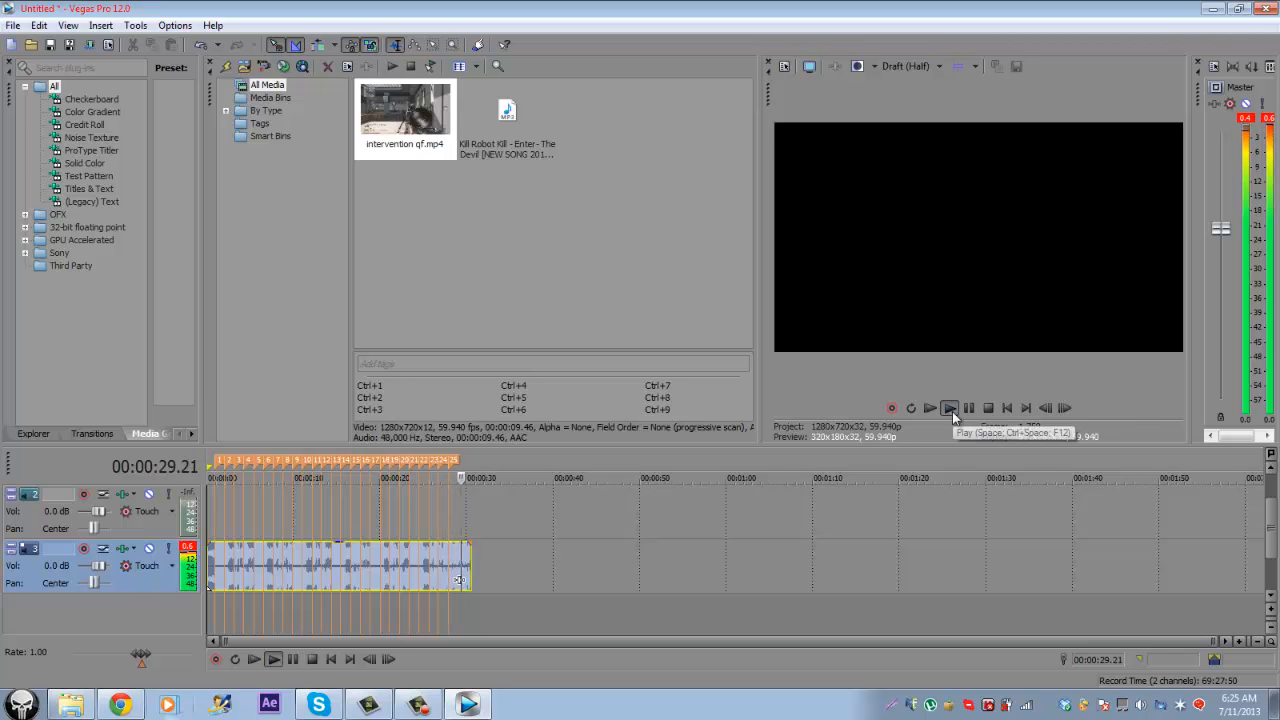
Step: Place intervention qf.mp4 on the timeline above the song, starting just before the first beat marker
drag(217, 503, 309, 577)
scroll(309, 577, up, 3)
scroll(309, 577, up, 2)
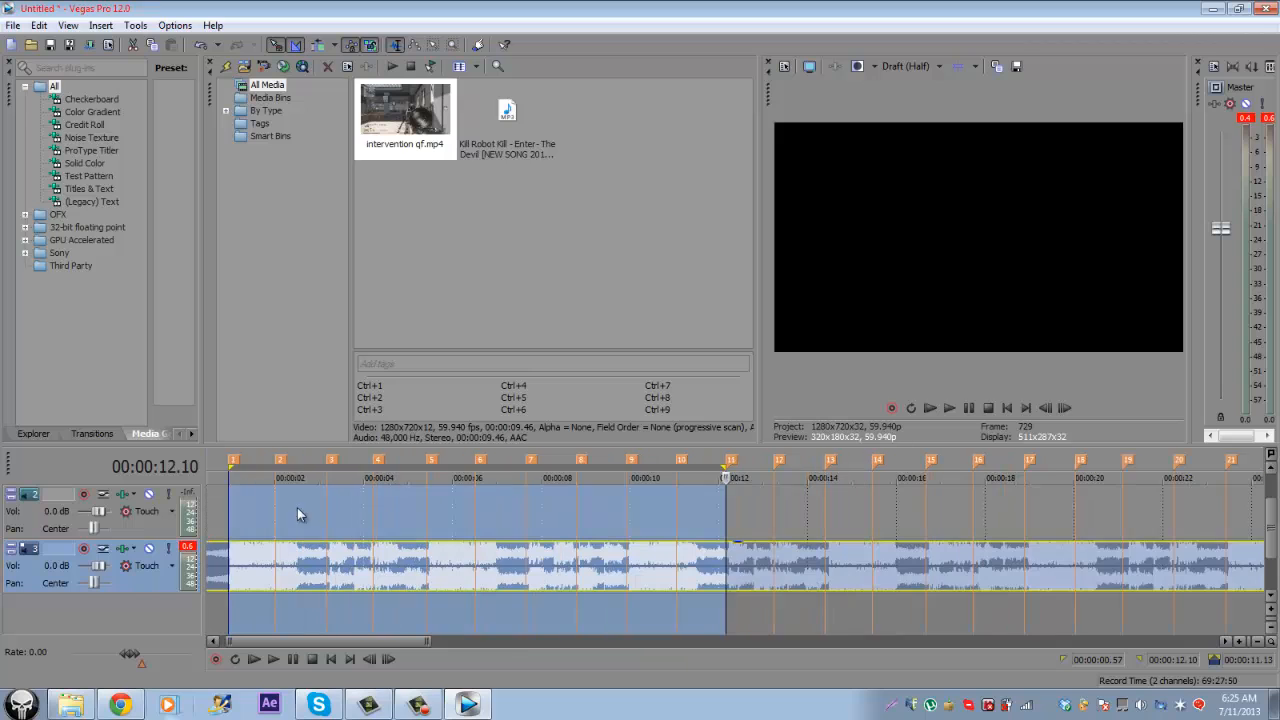
click(224, 505)
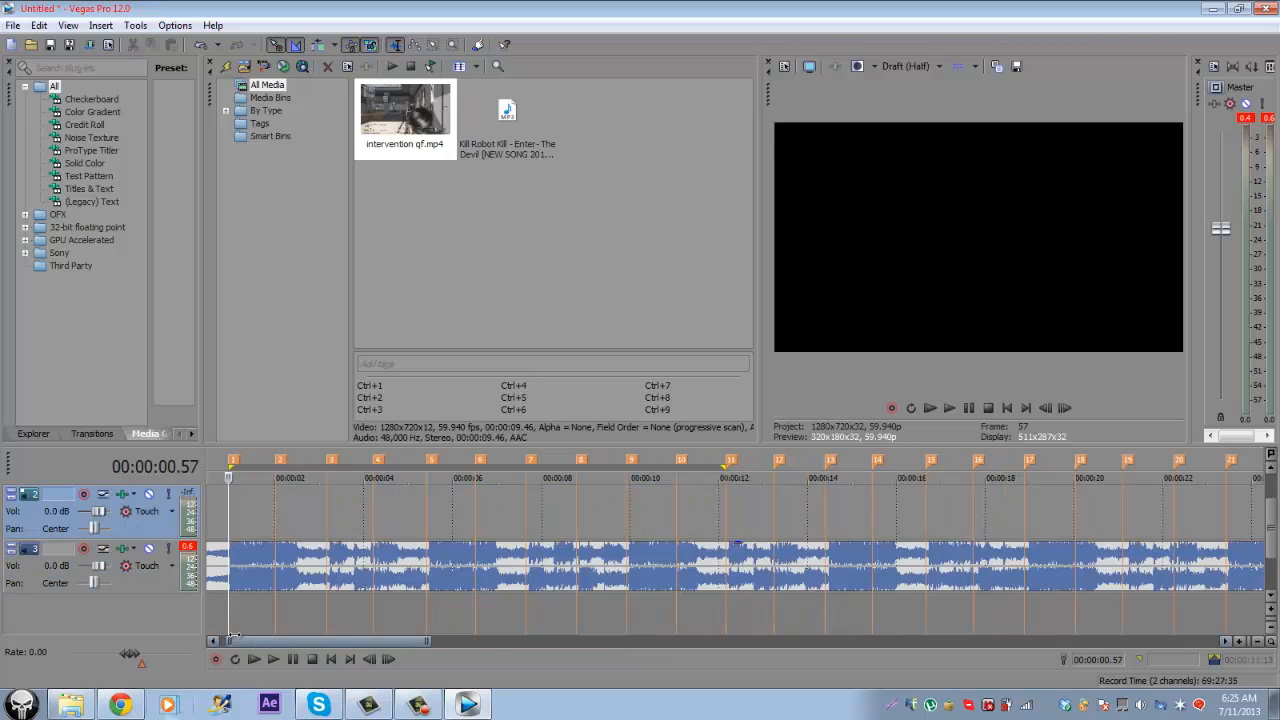
drag(230, 641, 225, 641)
drag(426, 125, 245, 500)
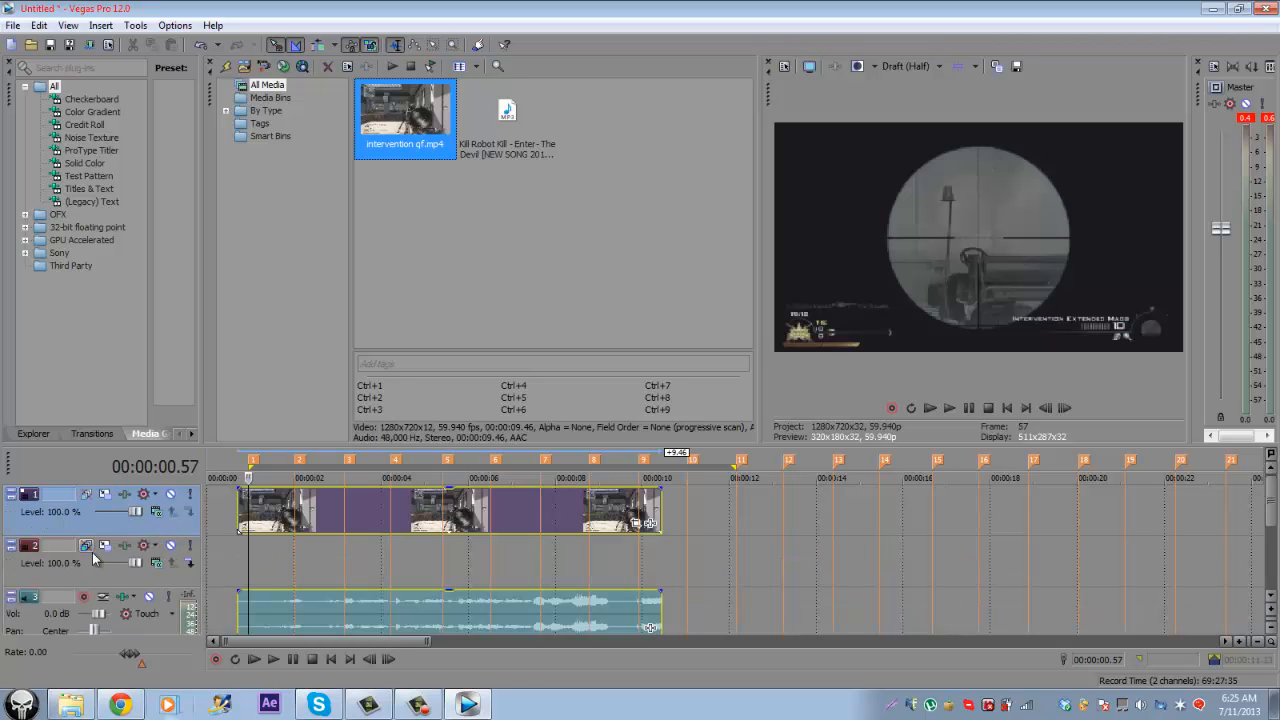
Step: Delete the empty second video track and clear the event selection
right_click(120, 584)
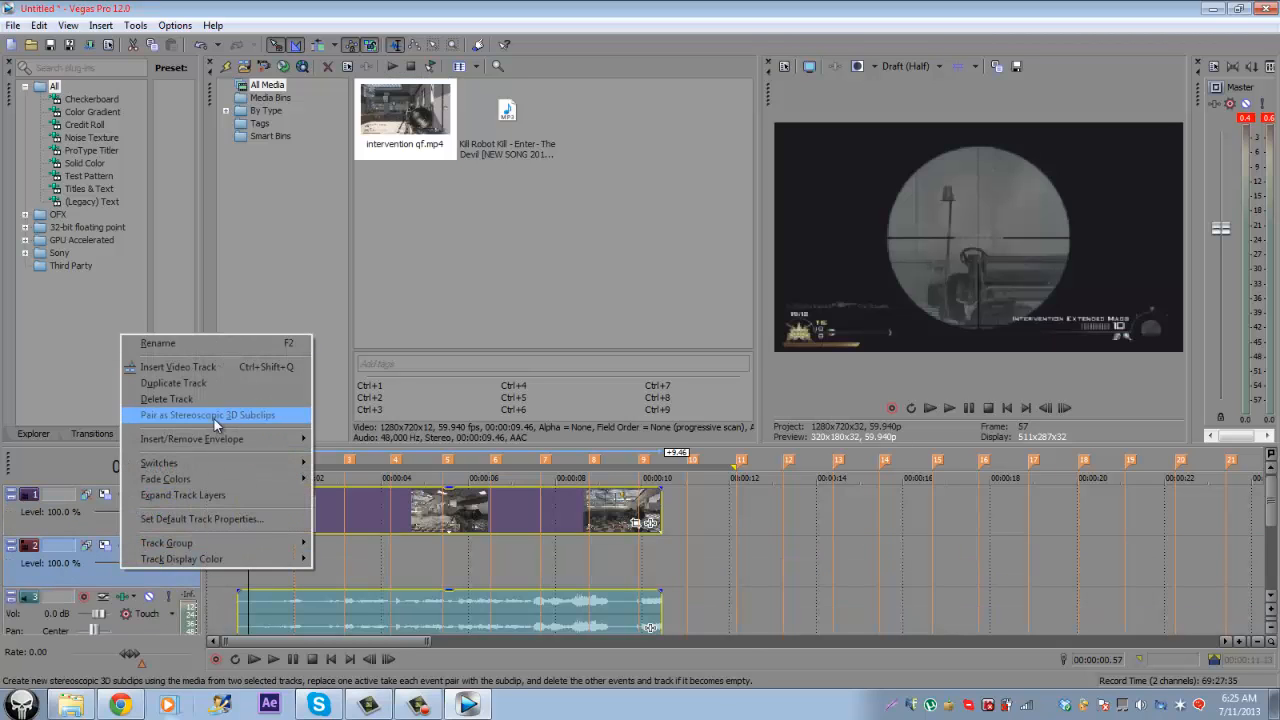
click(205, 399)
drag(833, 524, 762, 573)
click(712, 577)
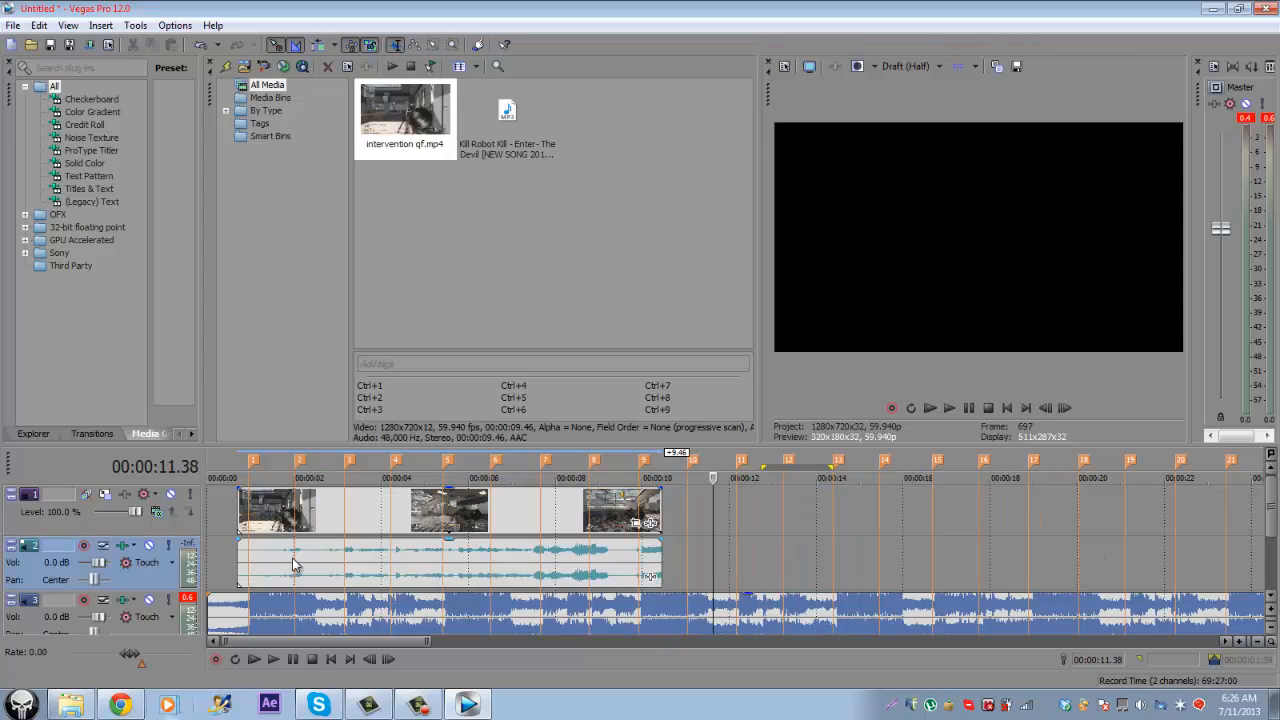
Step: Widen the video preview to enlarge the picture while checking frames of the gameplay clip
click(240, 562)
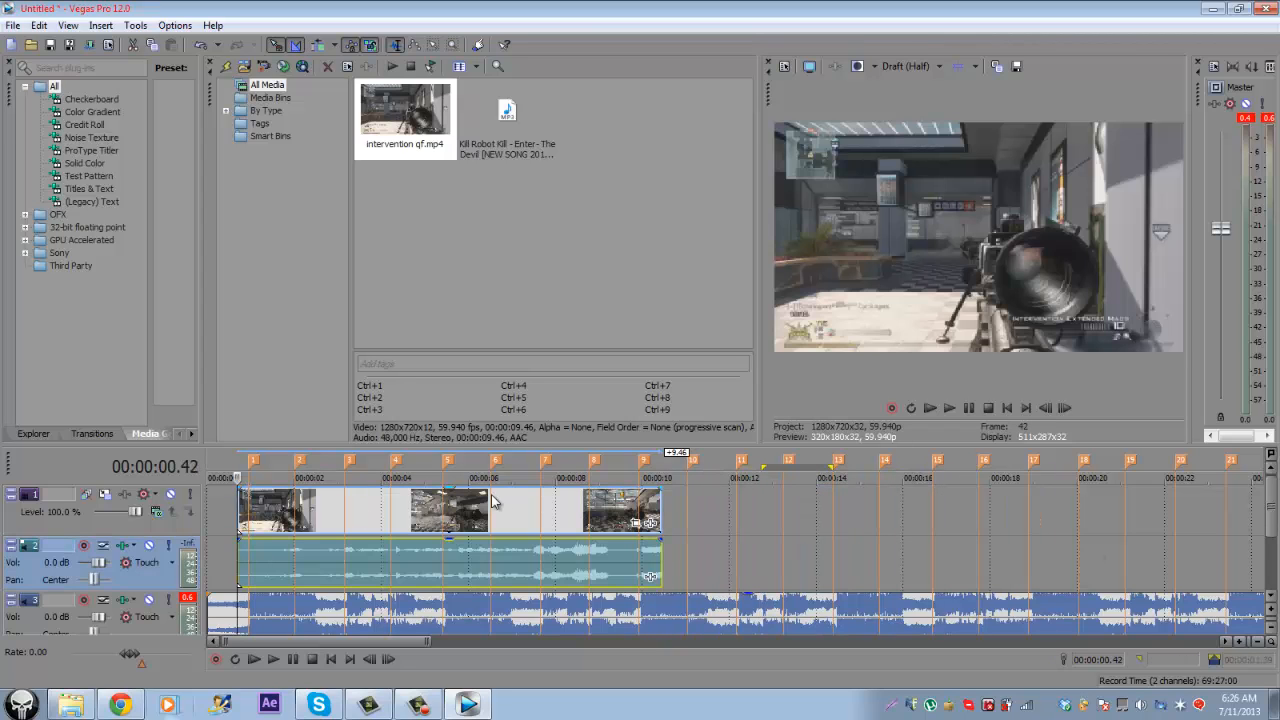
click(370, 46)
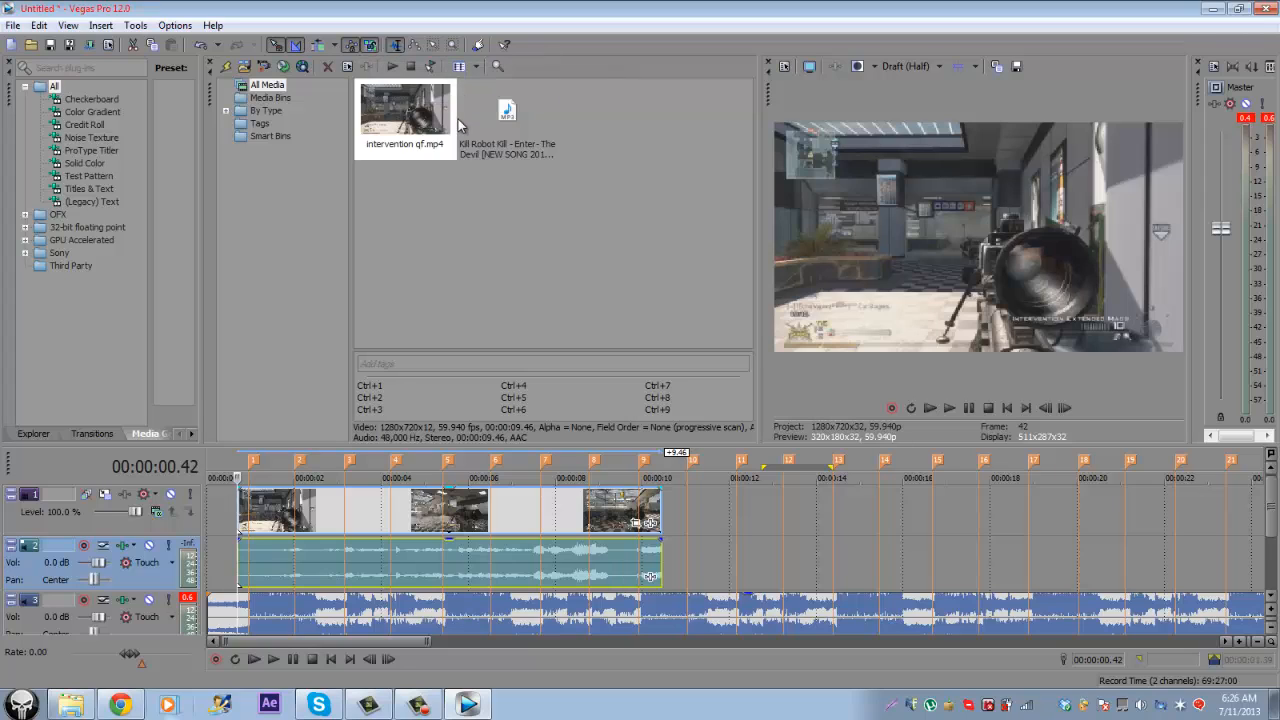
click(415, 515)
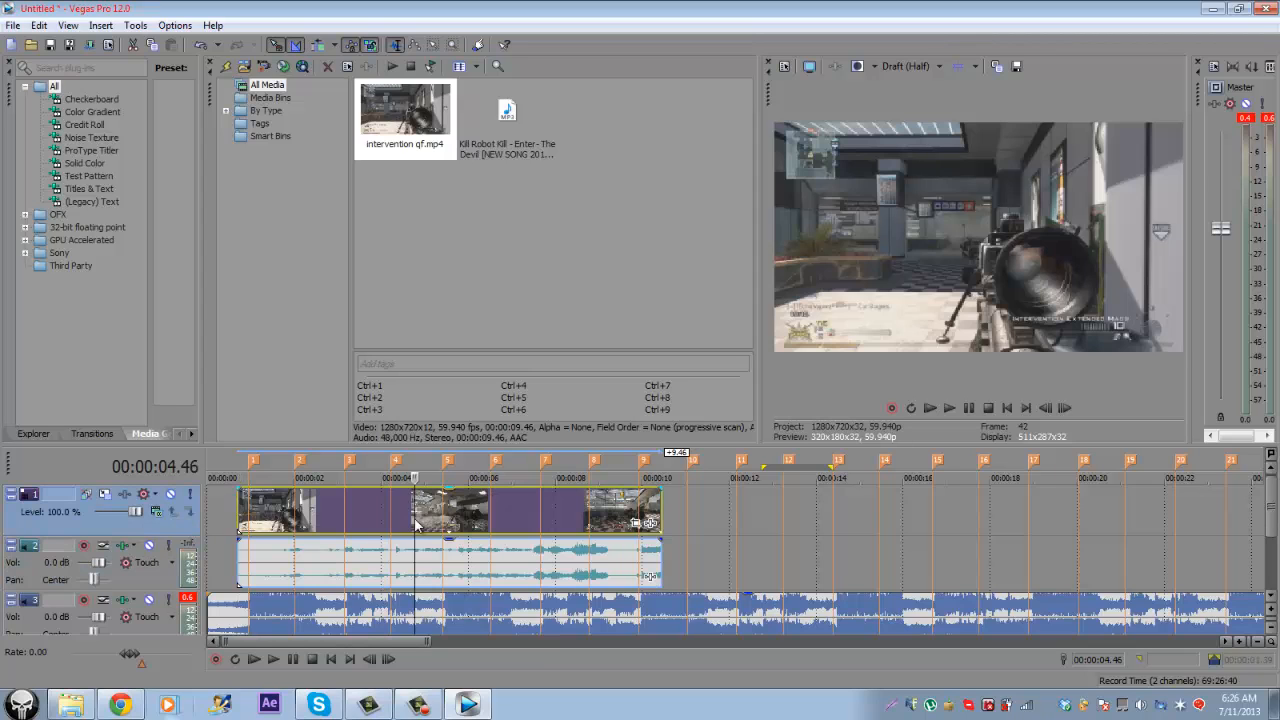
click(421, 567)
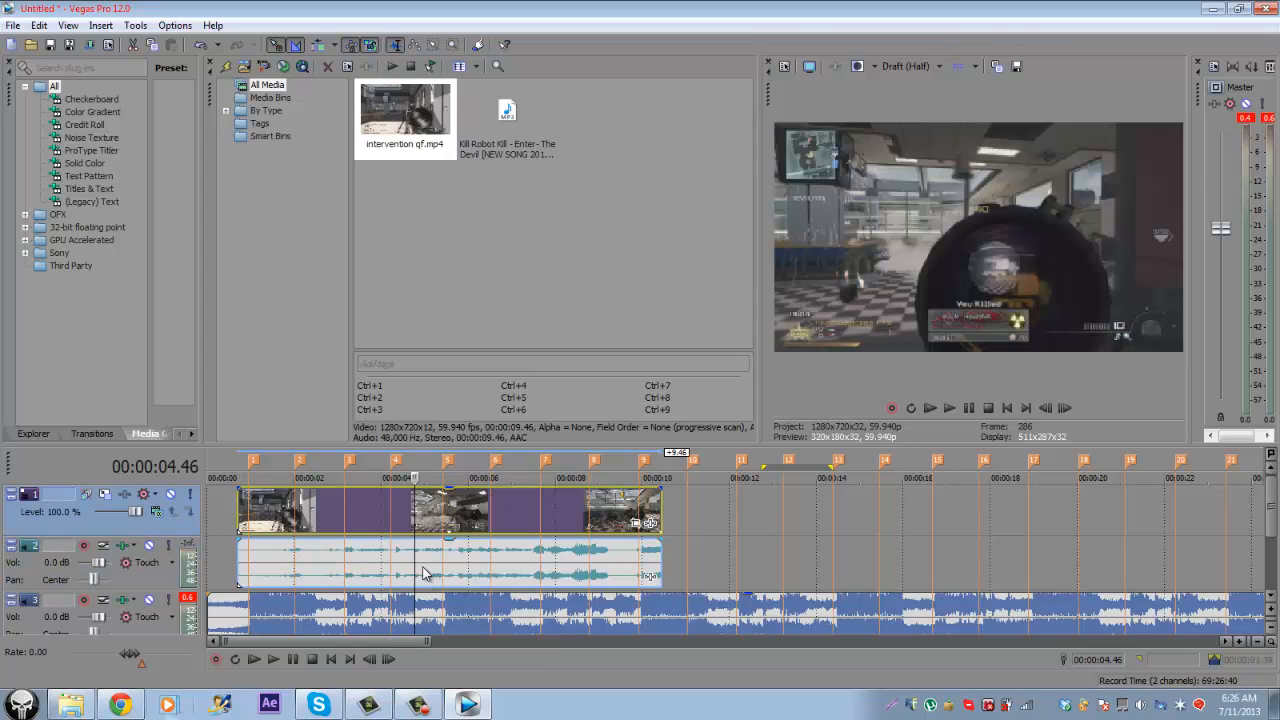
drag(760, 216, 671, 218)
Step: Look over frames at several points of the gameplay clip, between about 3 and 8 seconds
click(566, 525)
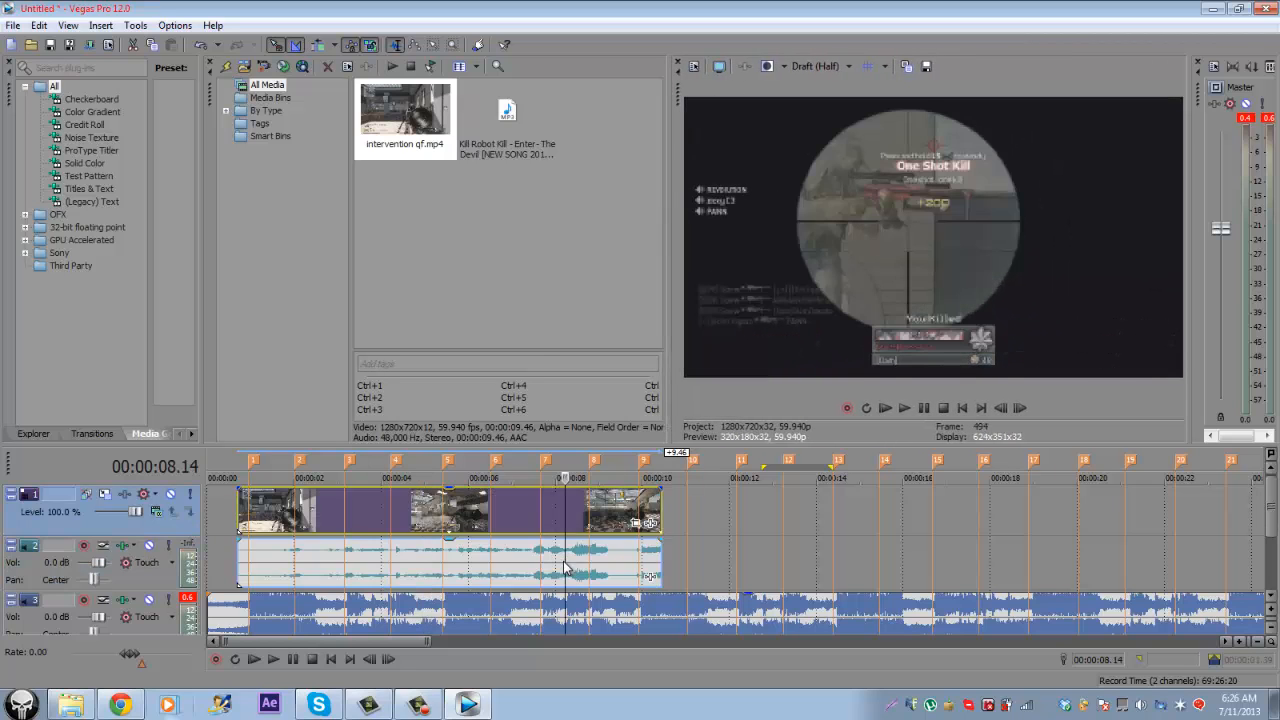
click(563, 566)
click(540, 511)
click(475, 555)
click(367, 518)
click(360, 560)
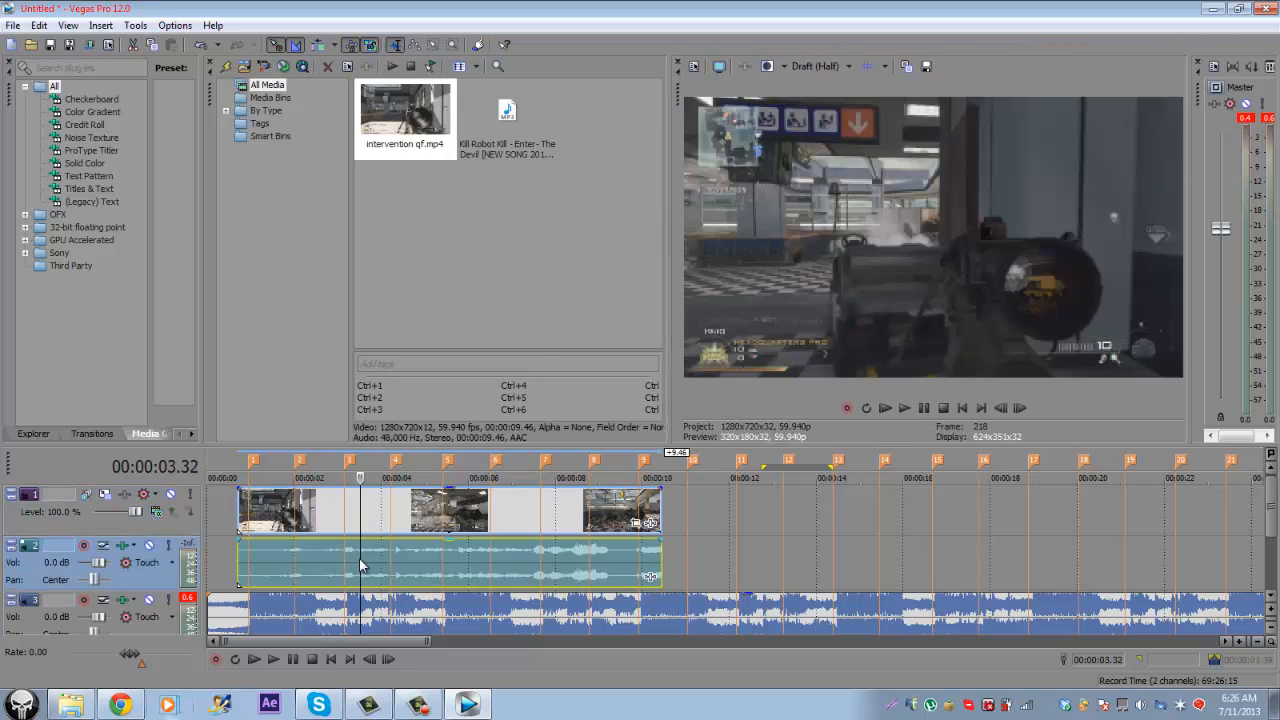
click(363, 517)
click(369, 562)
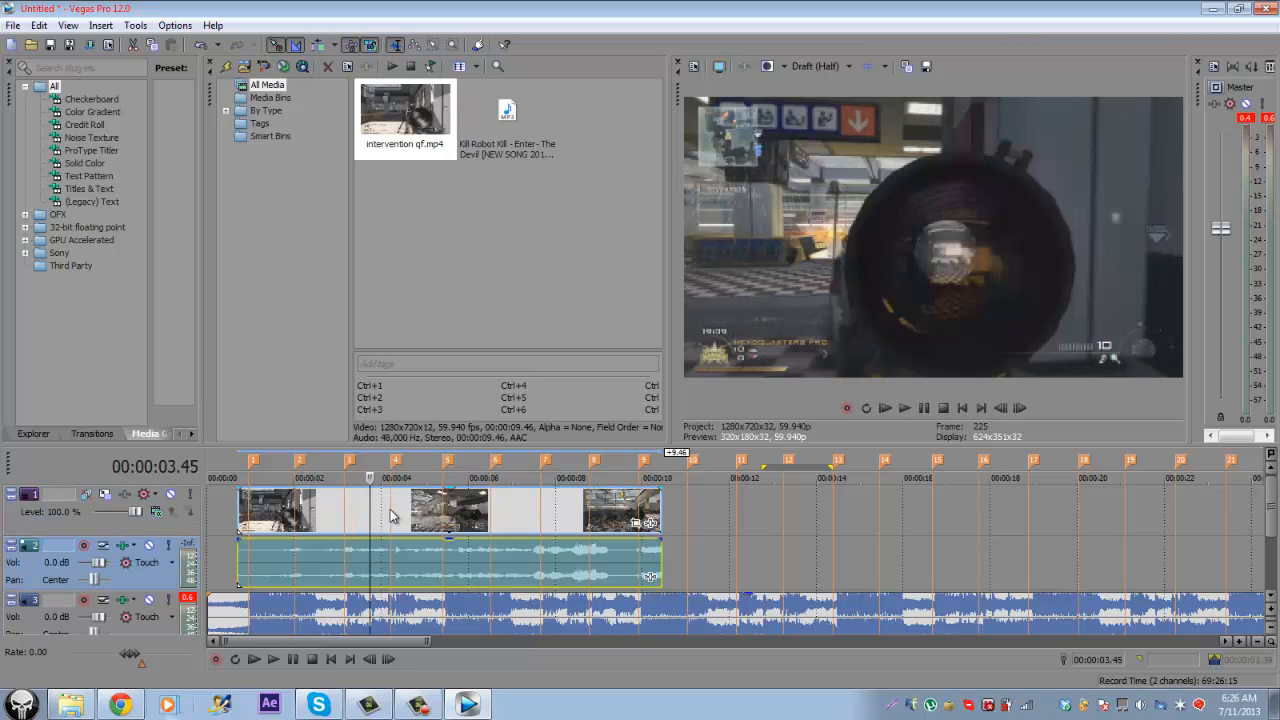
click(390, 509)
click(390, 573)
double_click(390, 573)
click(455, 565)
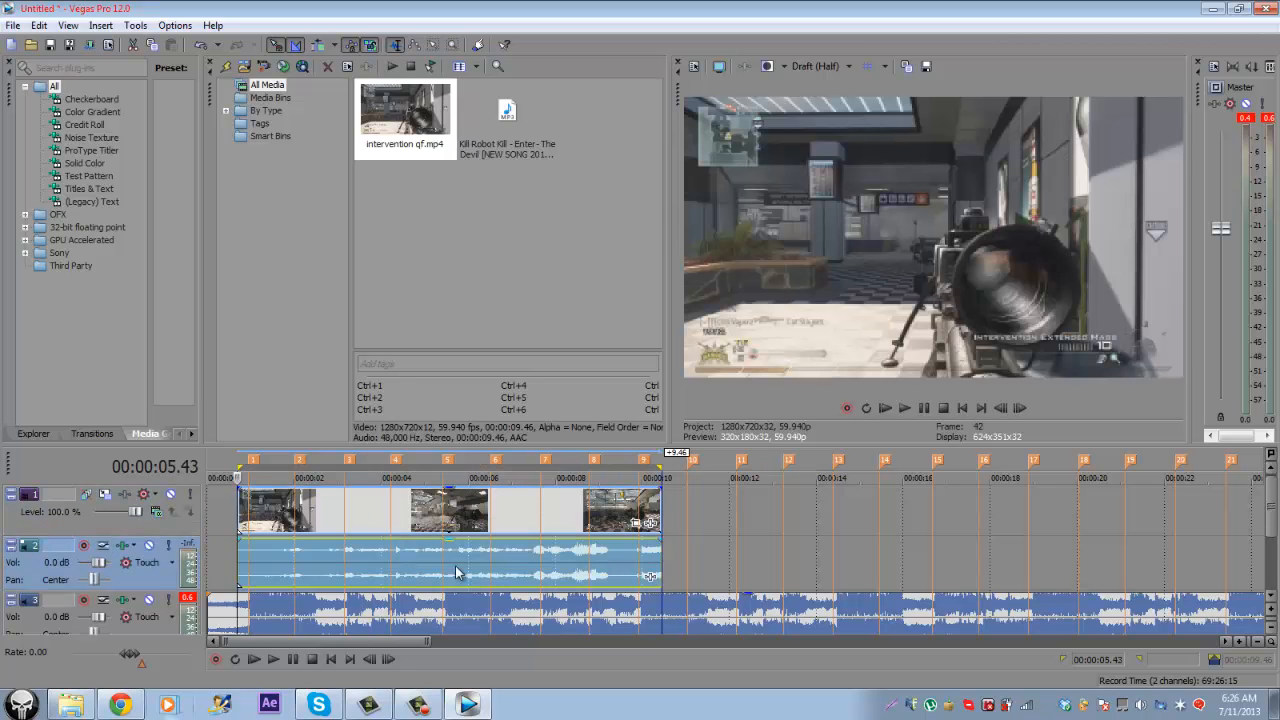
Step: Delete the gameplay clip's audio event, keeping its video event on the timeline
drag(405, 580, 597, 567)
key(ctrl+z)
click(345, 556)
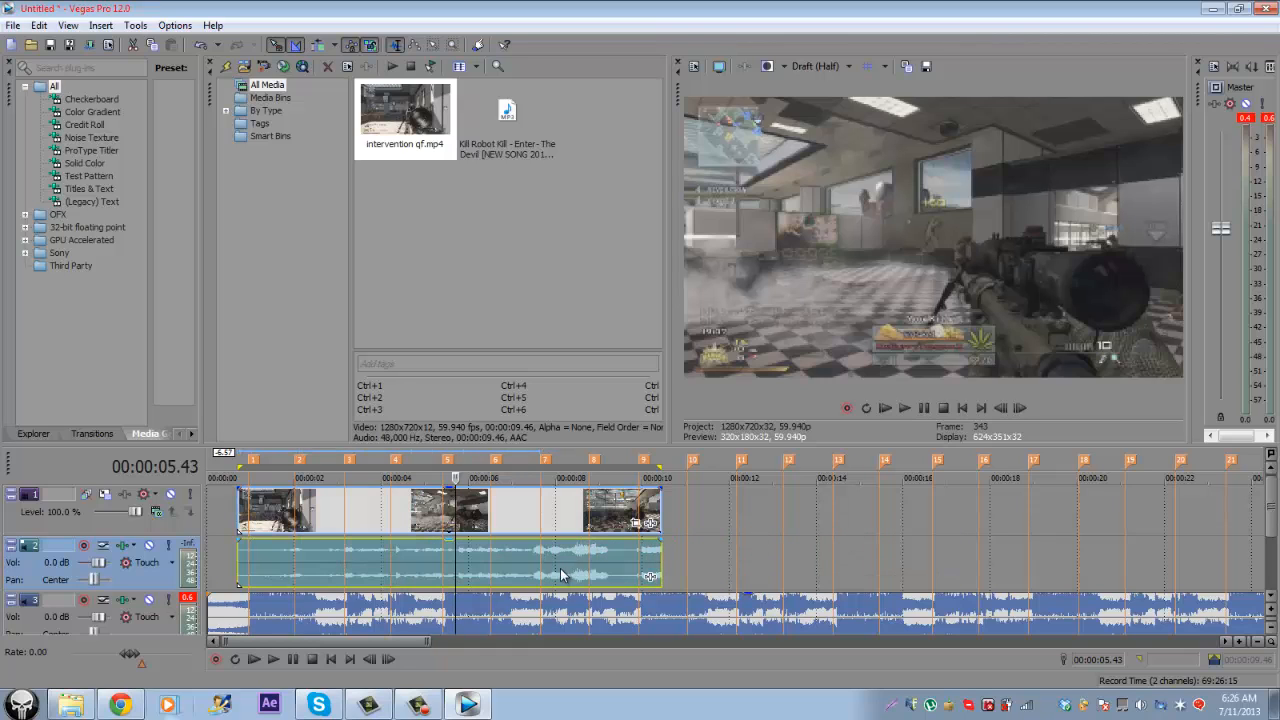
right_click(411, 563)
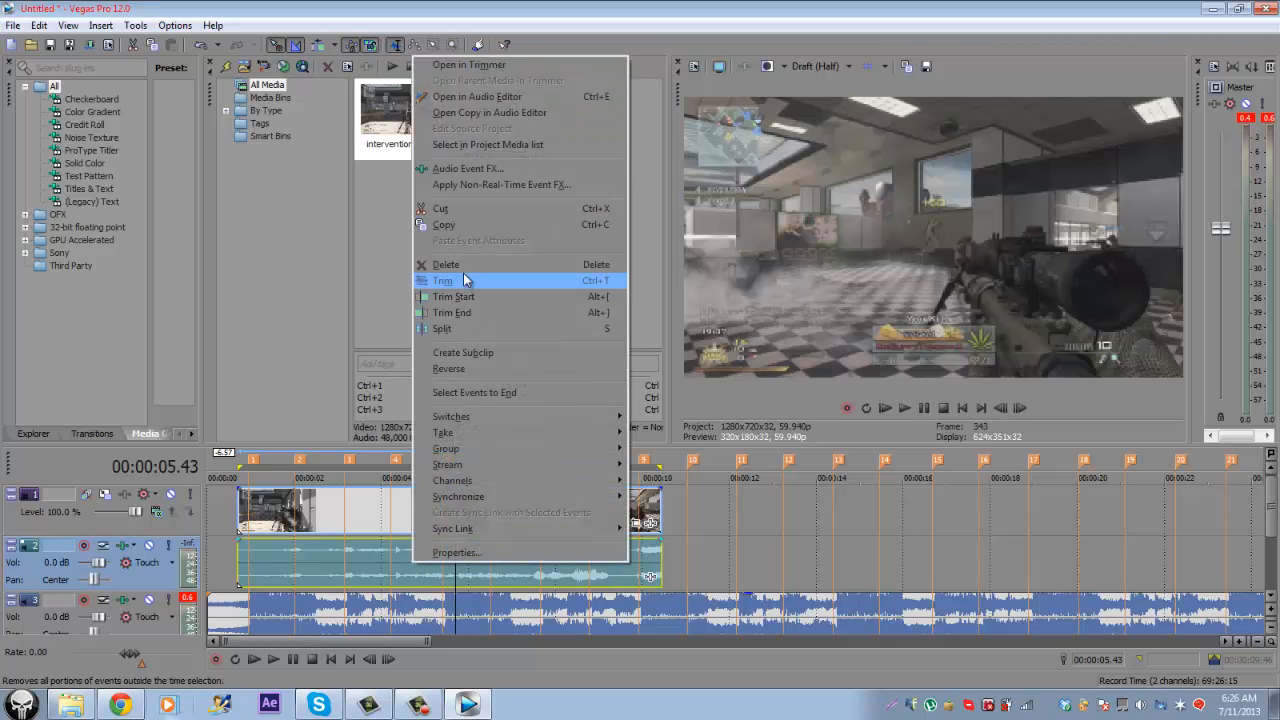
click(459, 266)
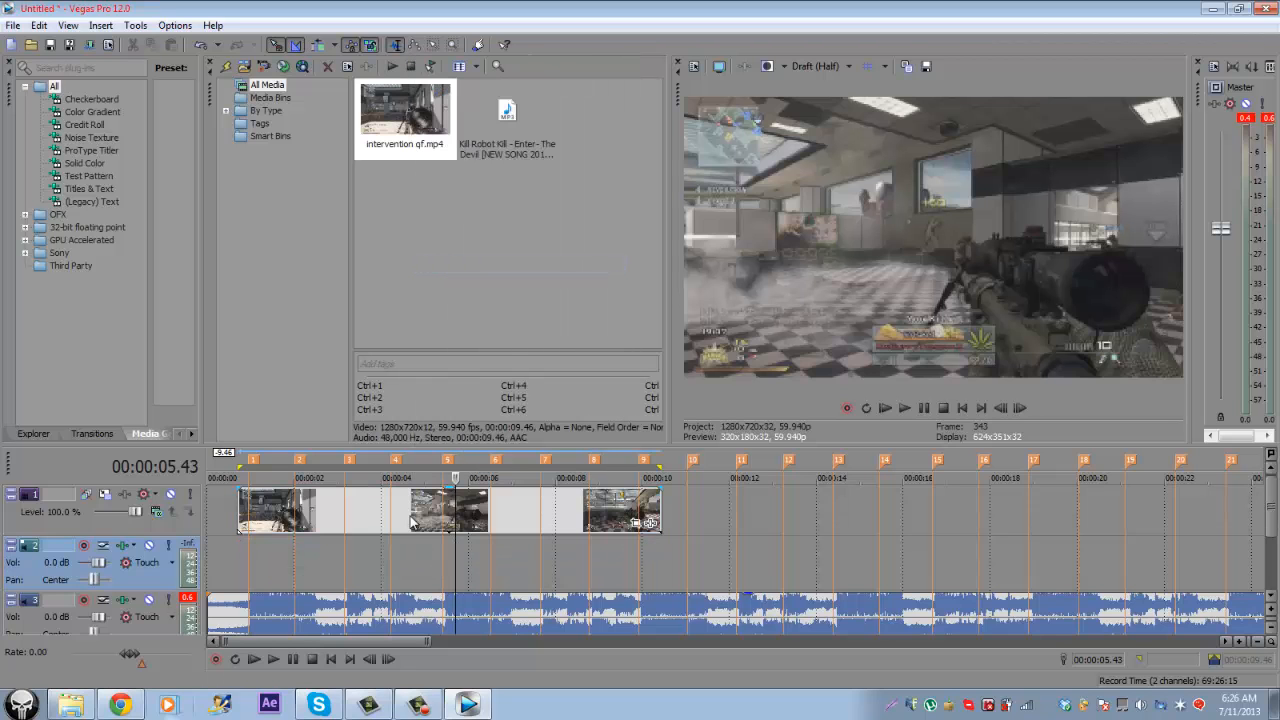
Step: Trim the gameplay clip's start to shortly before the first scope-in and position it just before beat marker 1
drag(411, 522, 449, 522)
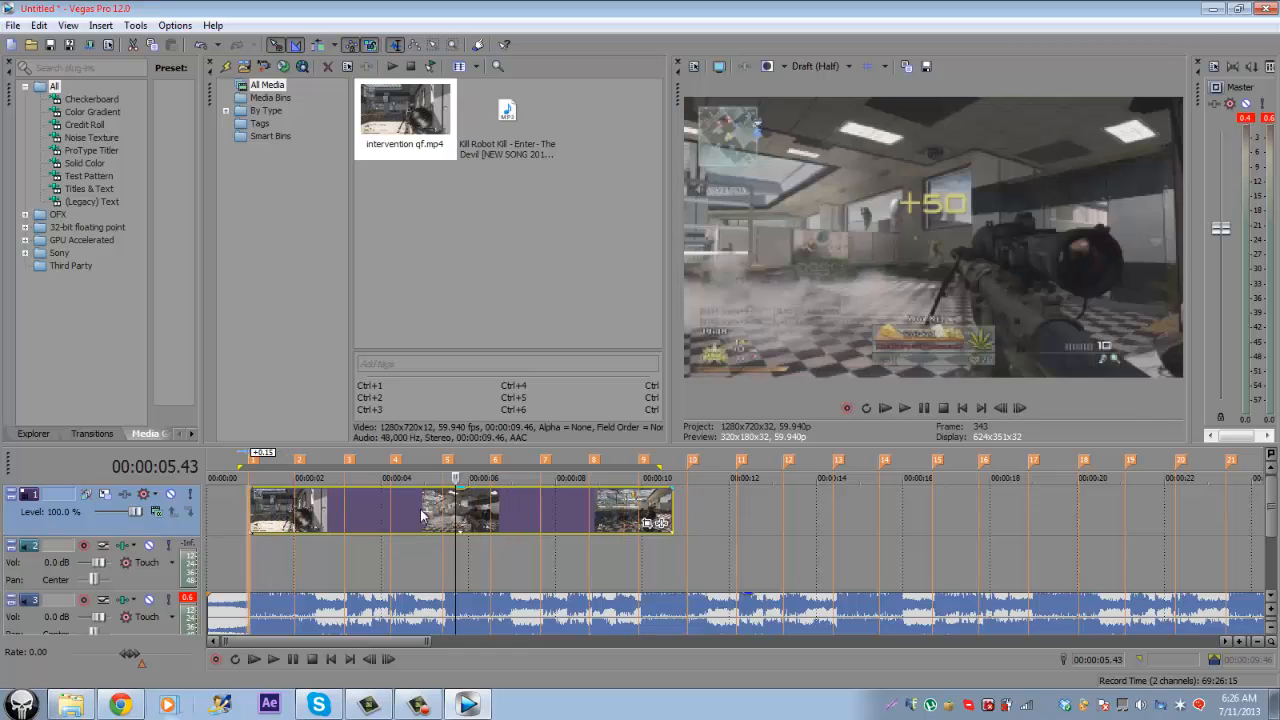
click(249, 512)
mouse_move(282, 515)
mouse_down()
mouse_move(247, 515)
mouse_move(362, 539)
mouse_move(242, 529)
mouse_move(267, 521)
mouse_up()
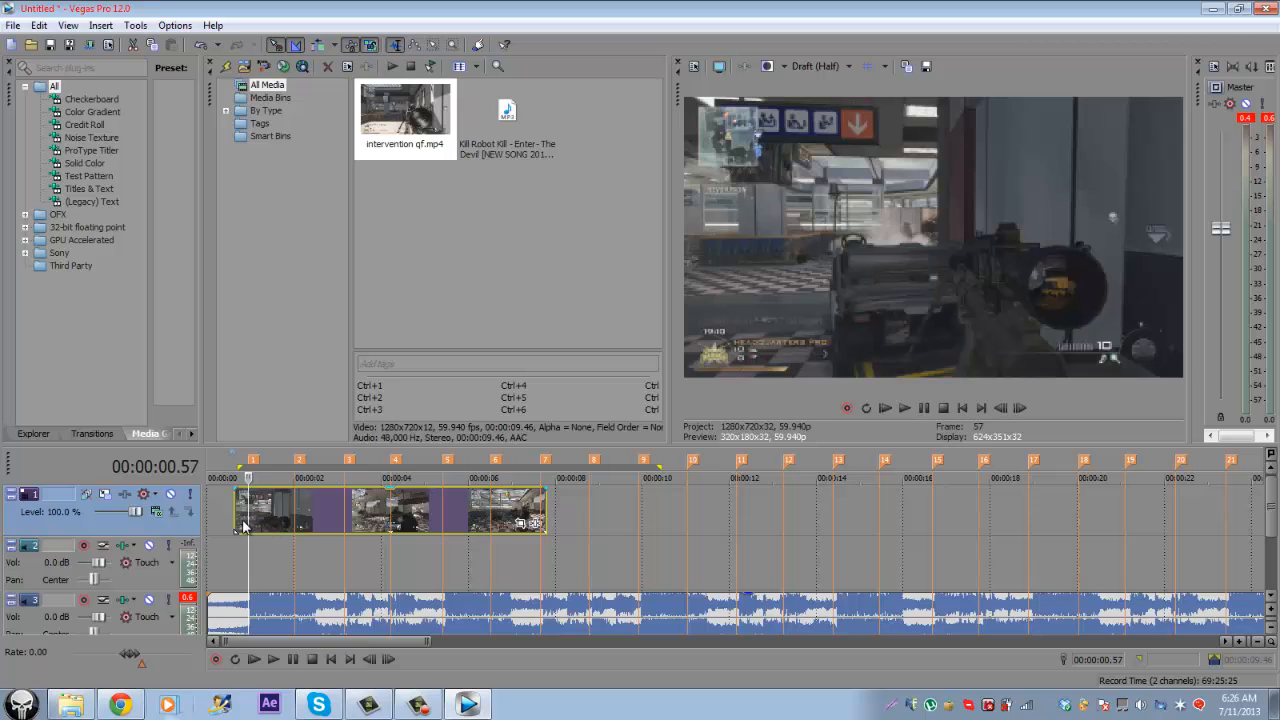
click(240, 527)
Step: Find the first sniper shot frame by frame after beat marker 1 and split the clip there, at about 00:00:01.14
click(1020, 408)
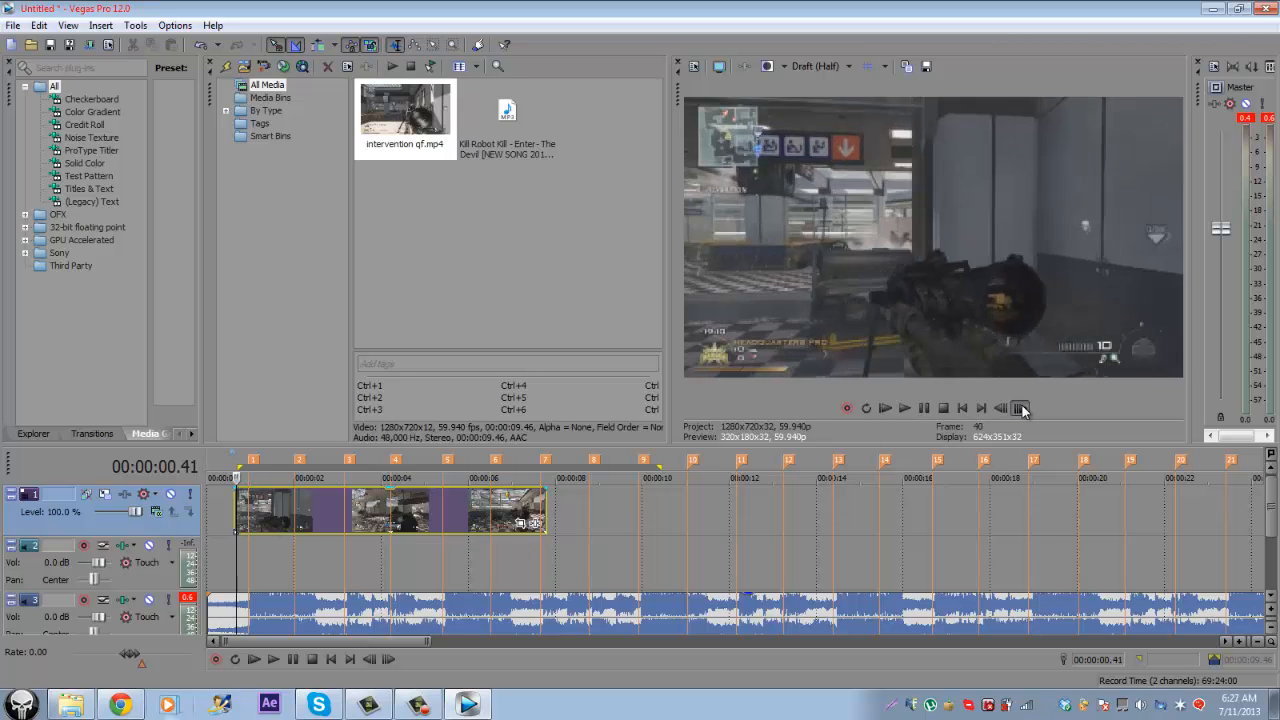
click(1020, 408)
click(1020, 408)
click(1020, 408)
click(1020, 408)
click(1020, 408)
click(1020, 408)
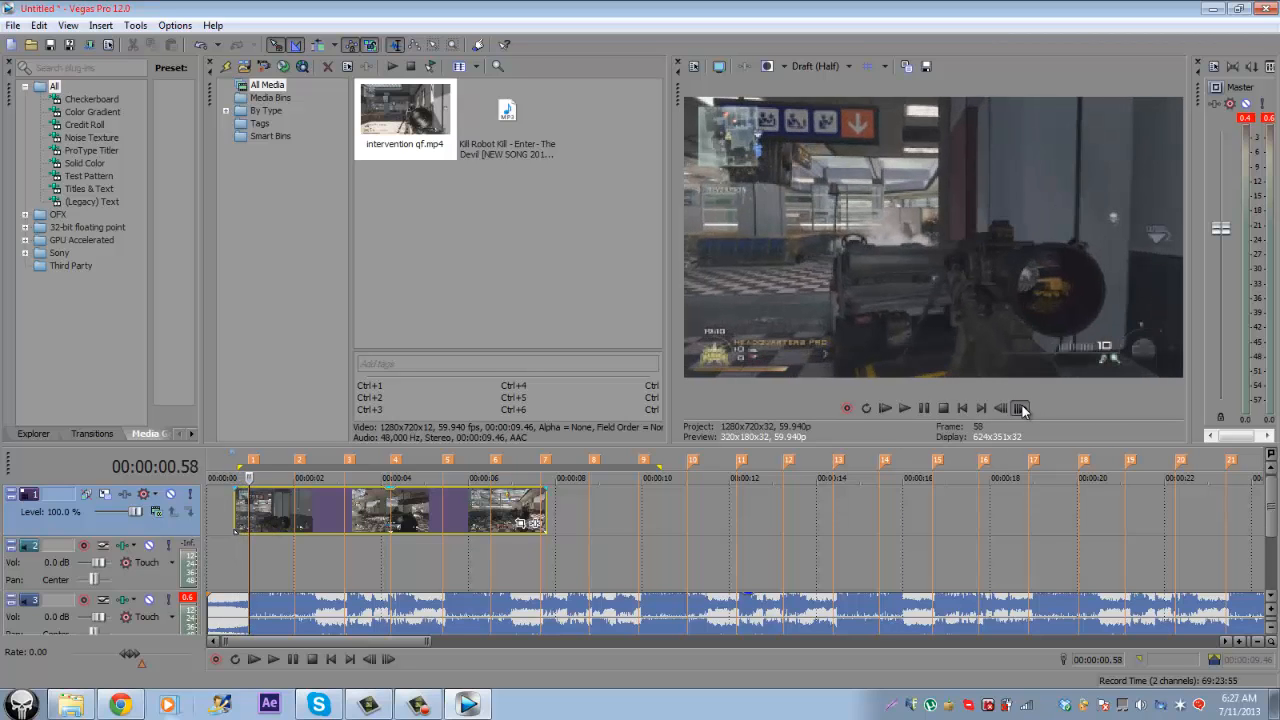
click(1020, 408)
click(1020, 408)
click(1000, 408)
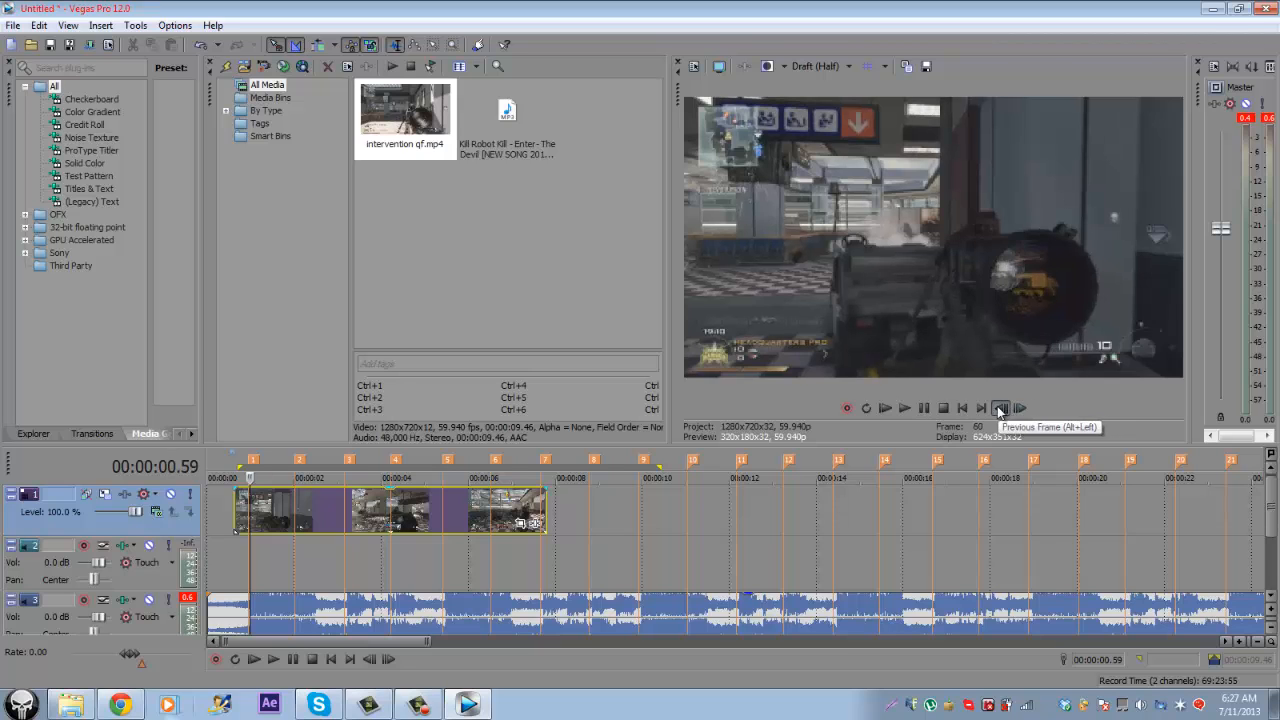
click(1000, 408)
click(1000, 408)
click(1000, 408)
click(1000, 408)
click(1000, 408)
click(1020, 408)
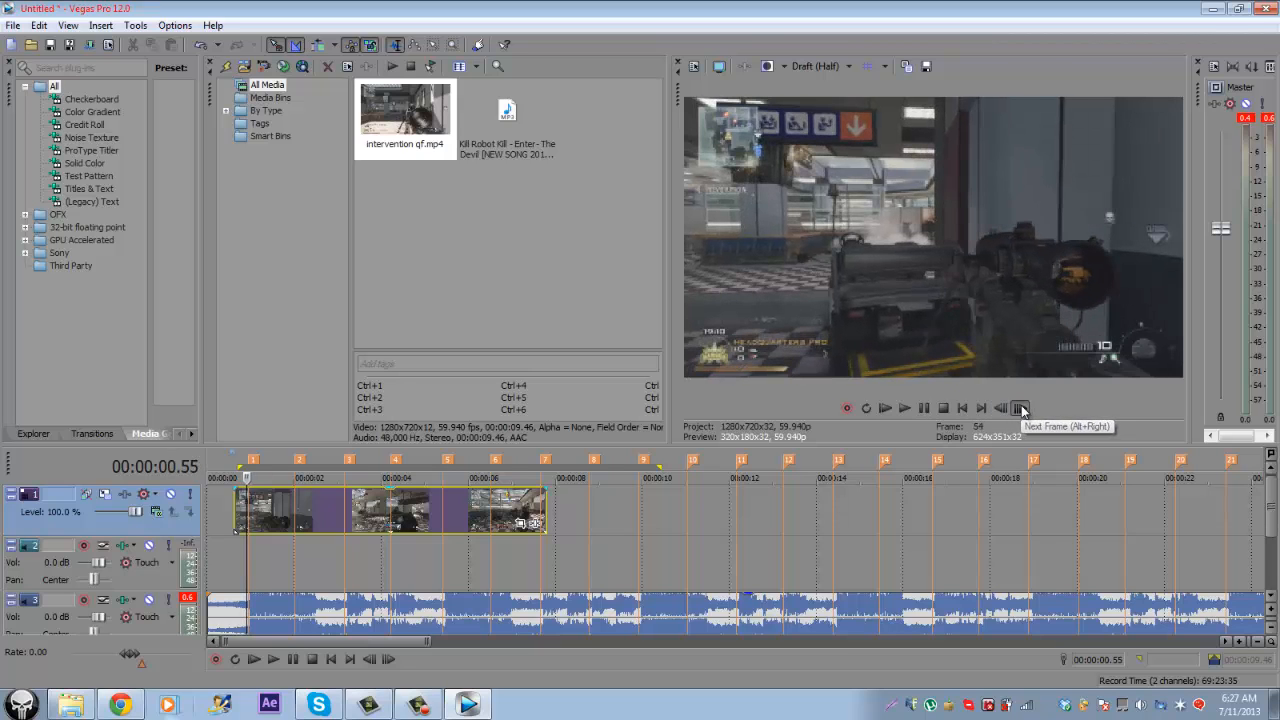
click(1020, 408)
click(1020, 408)
click(1020, 408)
click(1020, 408)
click(1020, 408)
click(1020, 408)
click(1020, 408)
click(1020, 408)
click(1020, 408)
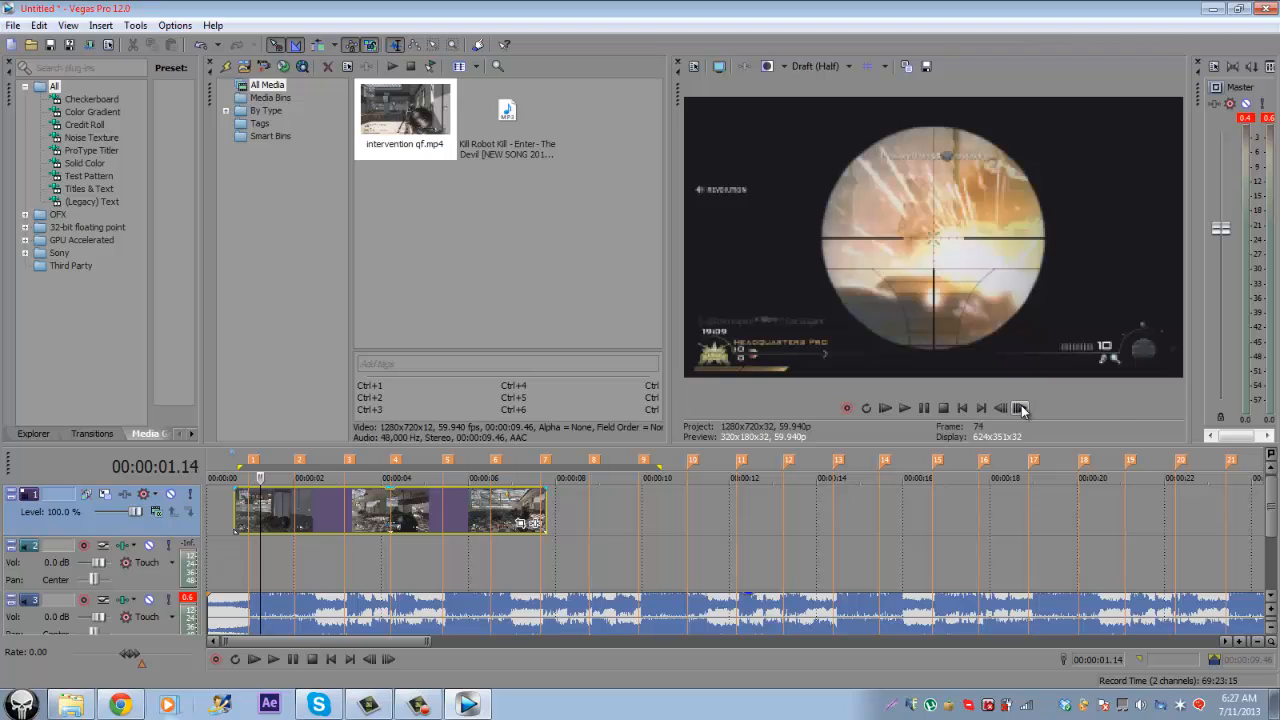
click(1000, 408)
click(1018, 408)
Step: Split the clip after the first kill, once the view has left the scope, at about 00:00:01.33
click(1021, 409)
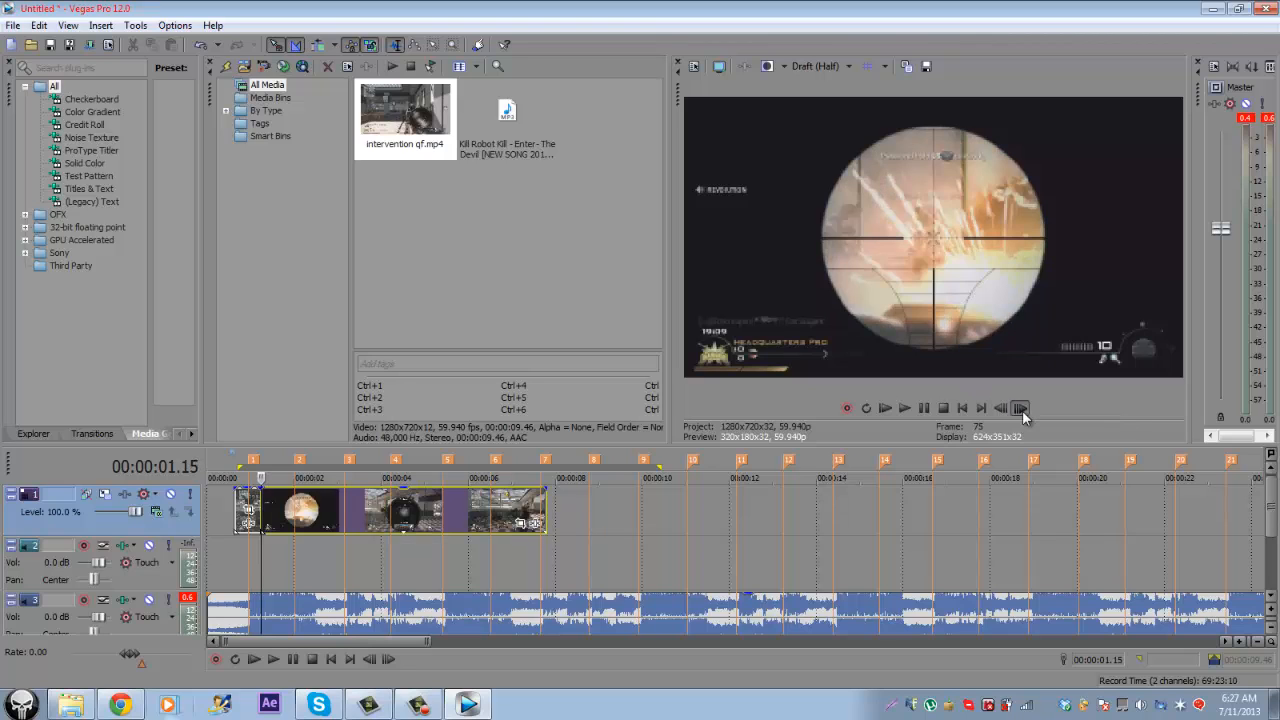
click(1021, 409)
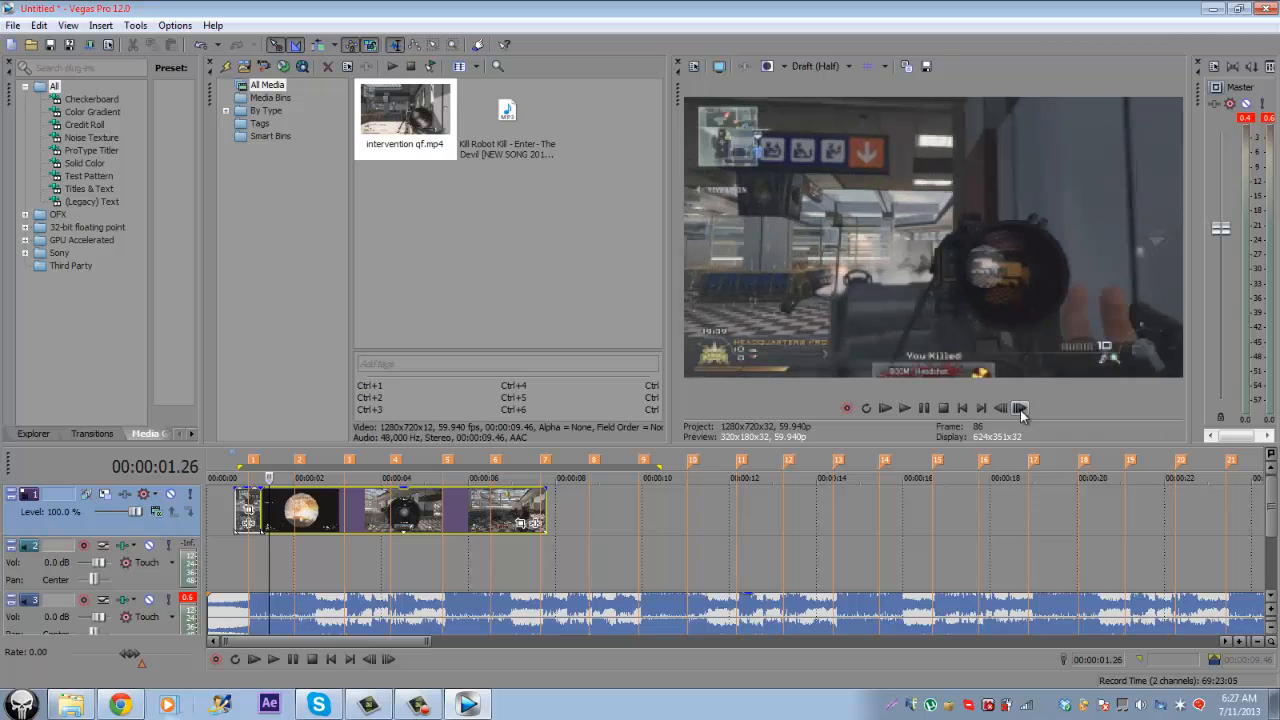
click(1021, 409)
click(1021, 409)
click(1021, 409)
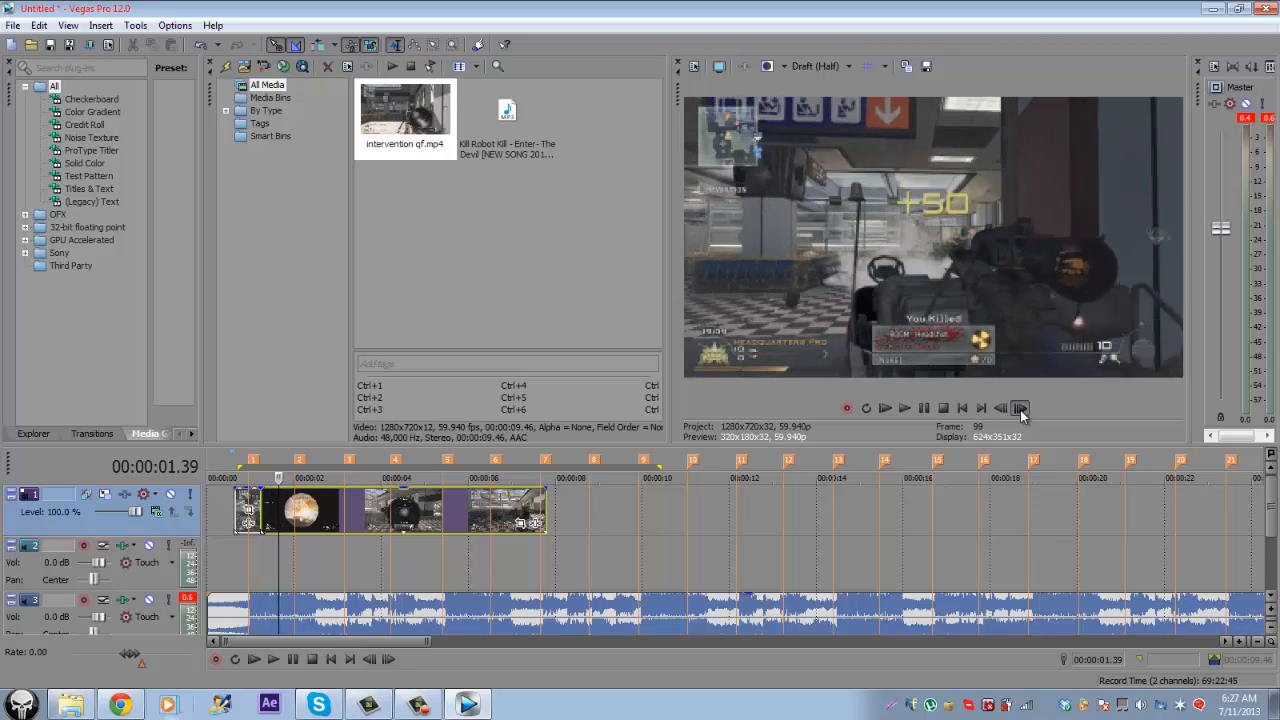
click(1021, 409)
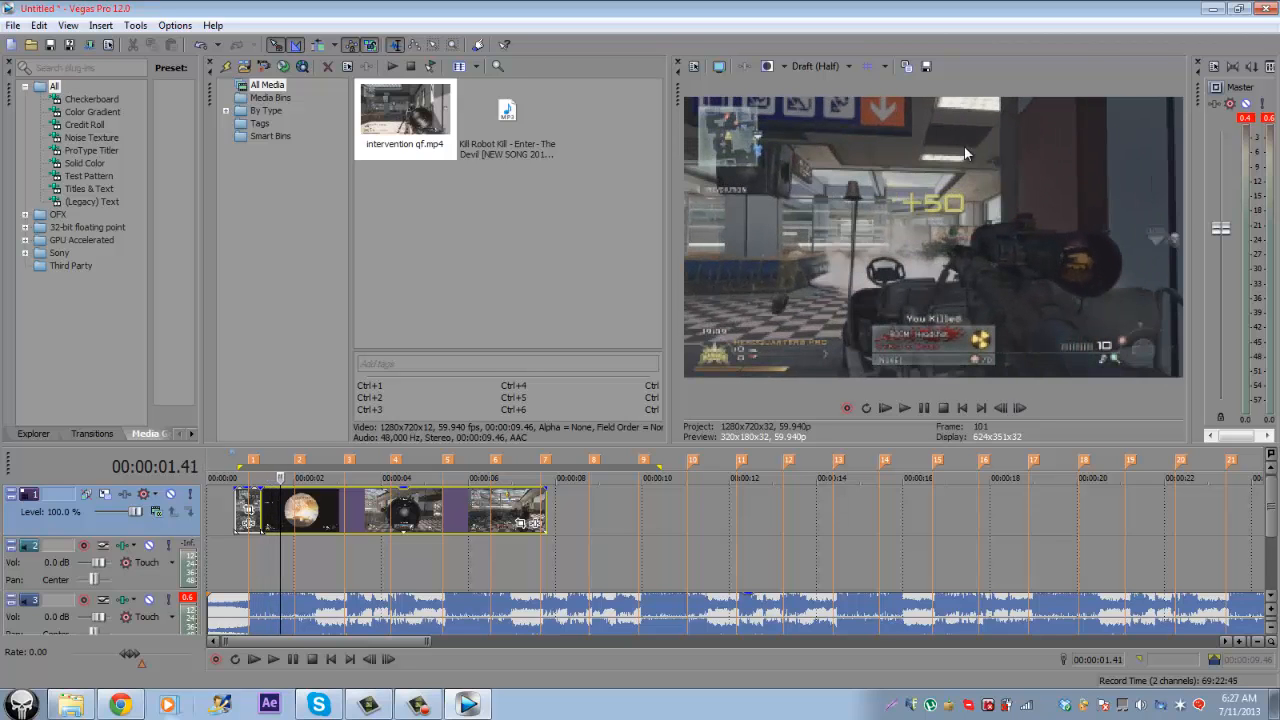
click(999, 410)
click(999, 410)
click(999, 410)
click(999, 410)
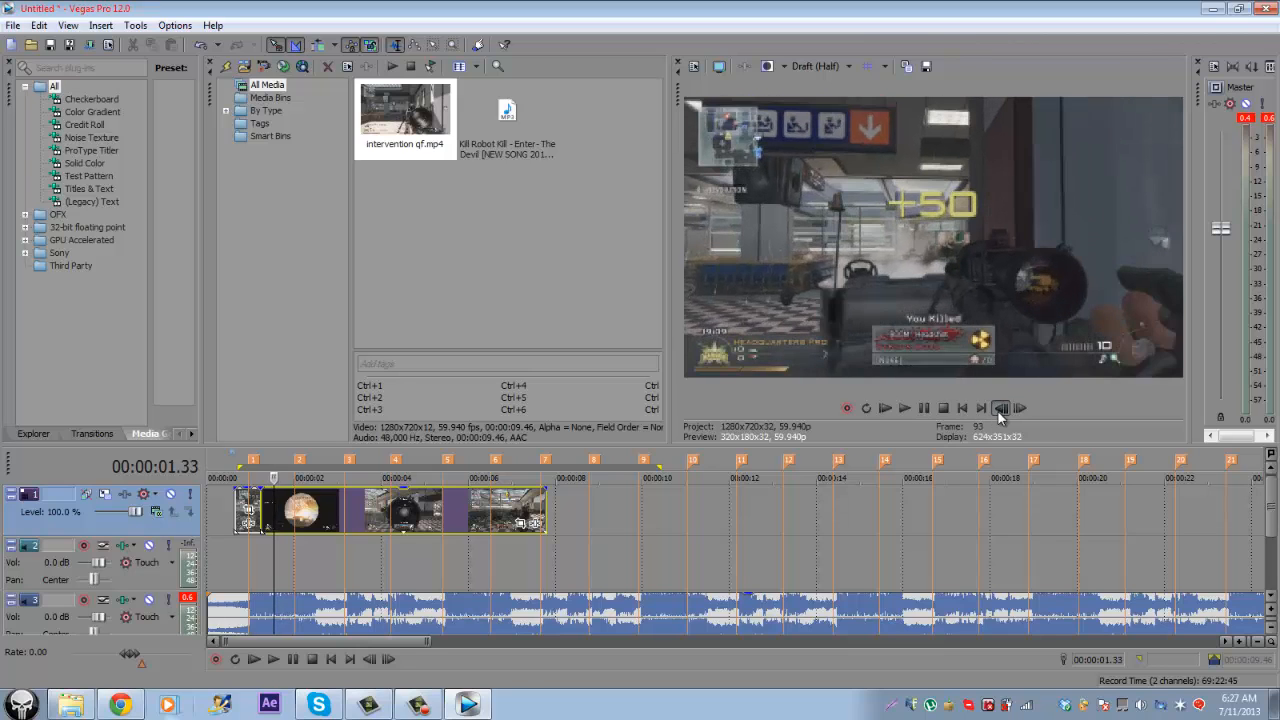
click(999, 410)
click(1020, 407)
Step: Split the clip where the second scope-in begins near beat marker 2, at about 00:00:02.01
click(1020, 408)
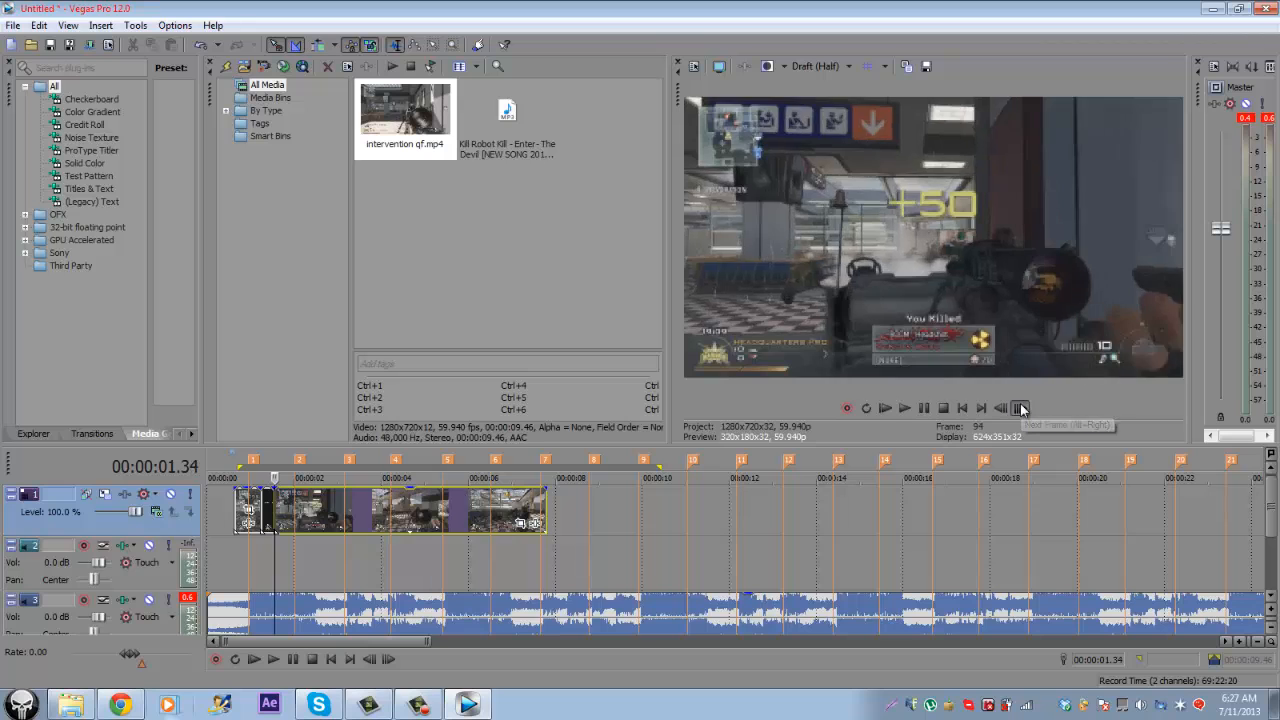
click(1020, 408)
click(1020, 408)
click(1020, 408)
click(1020, 408)
click(1020, 408)
click(1020, 408)
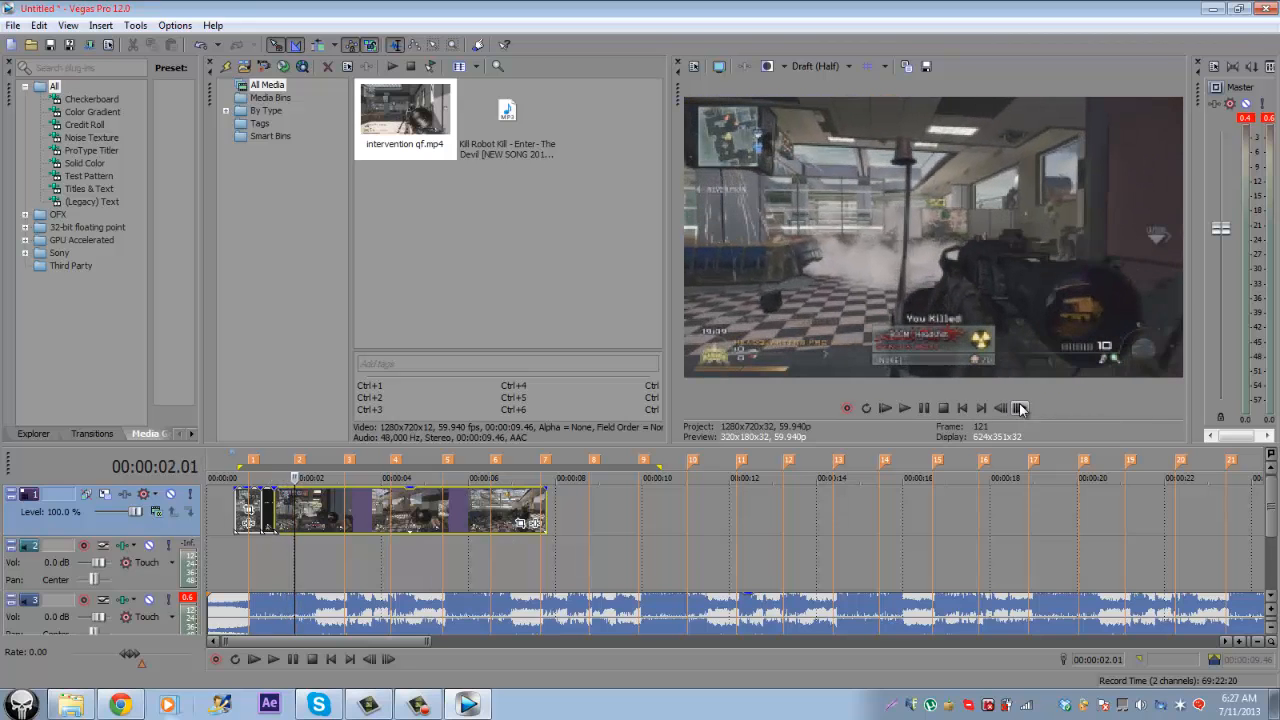
click(1020, 408)
click(1000, 408)
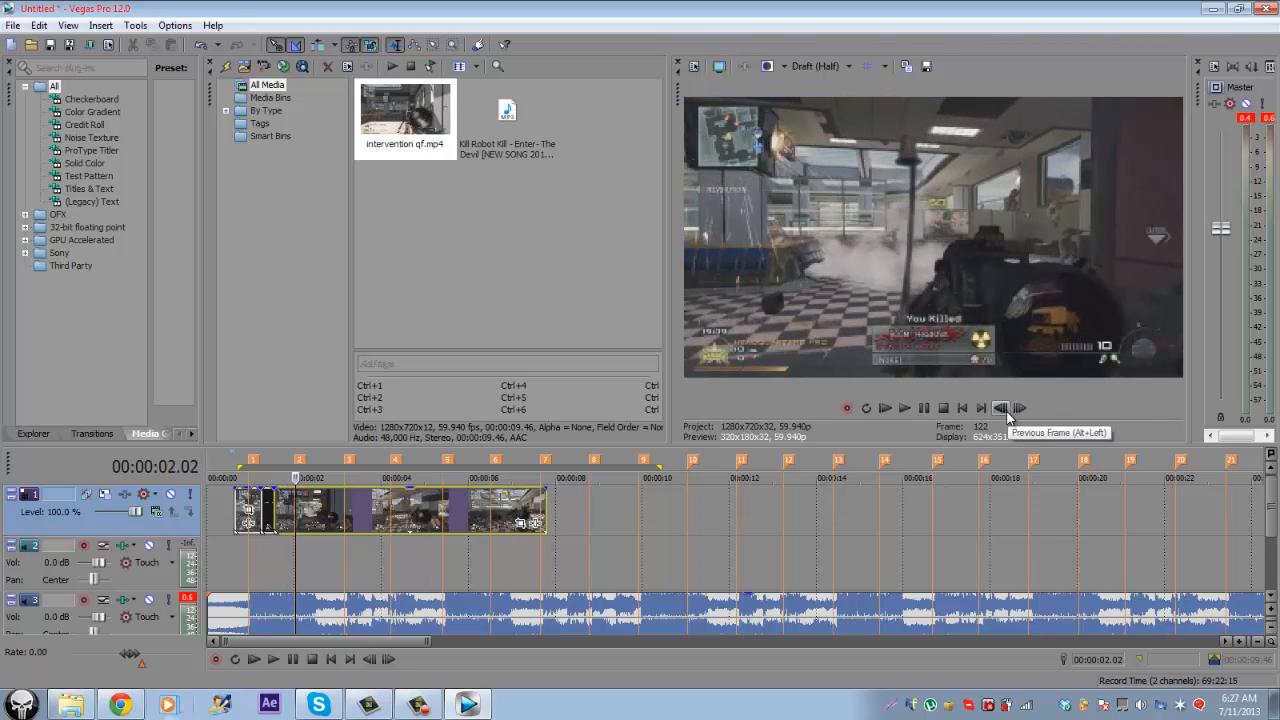
click(1000, 408)
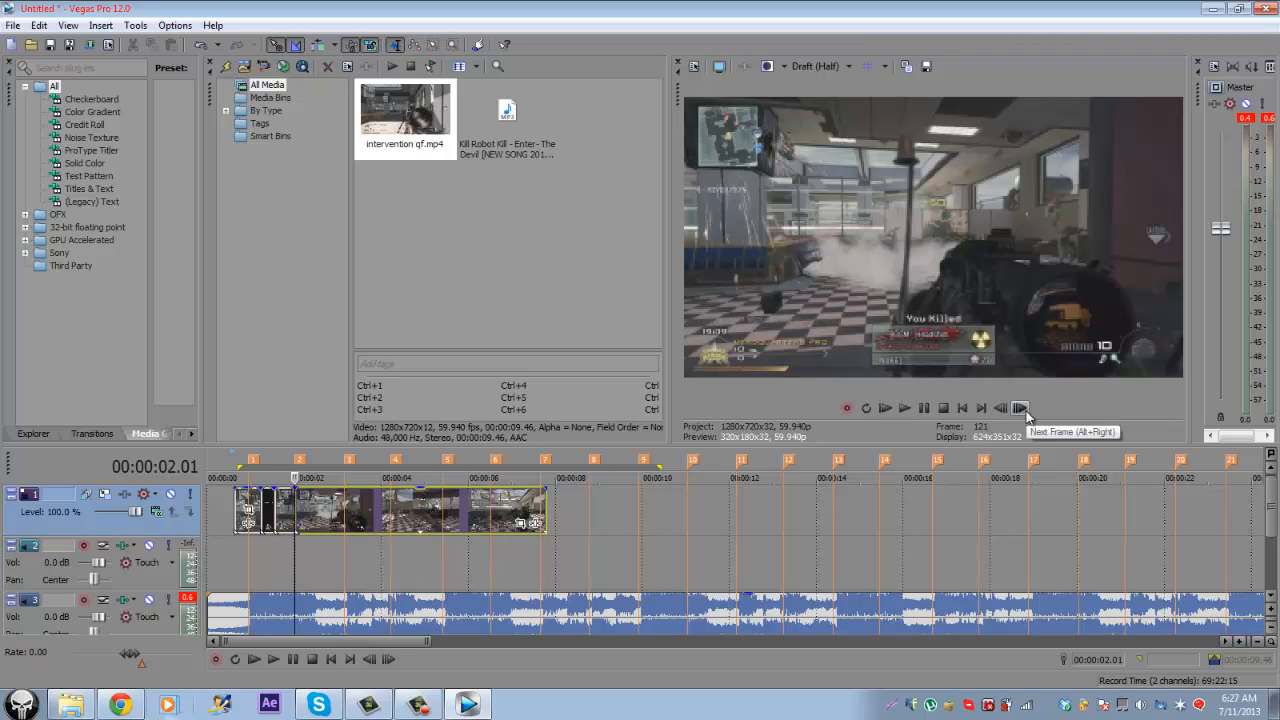
Step: Split the clip at the second sniper shot, at about 00:00:02.19
click(1020, 408)
click(1020, 408)
click(1020, 408)
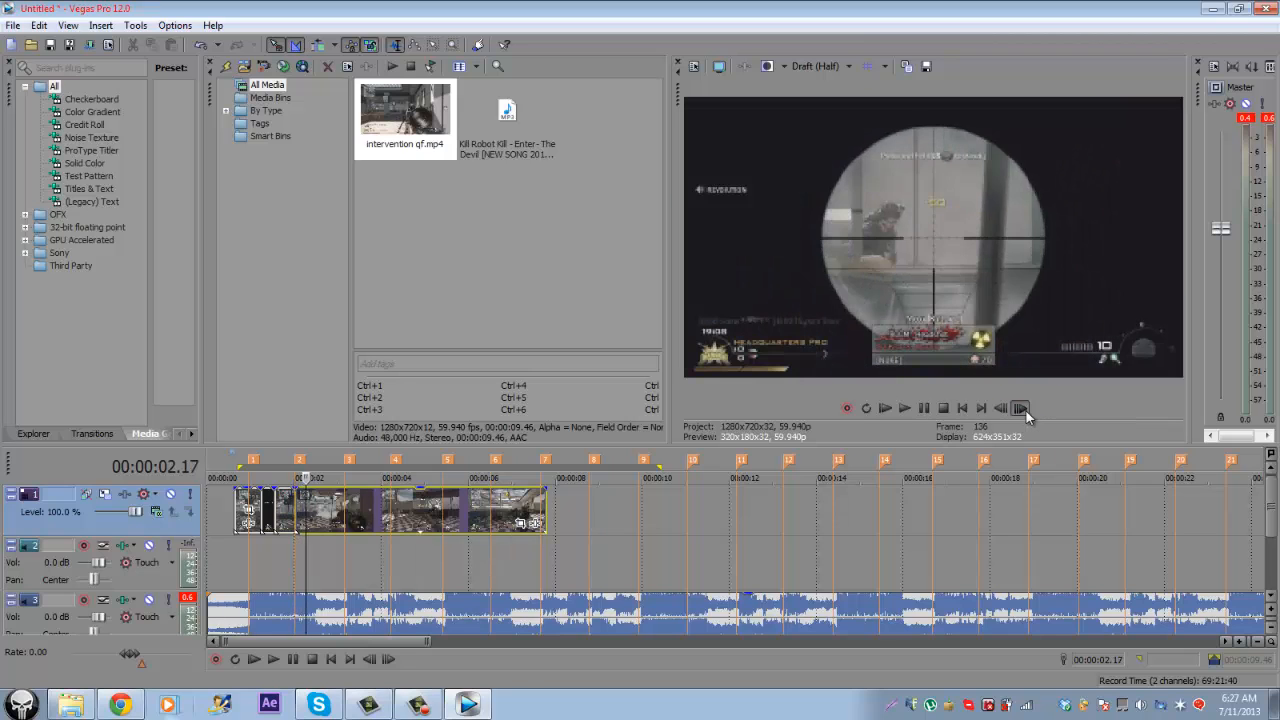
click(1020, 408)
click(1020, 408)
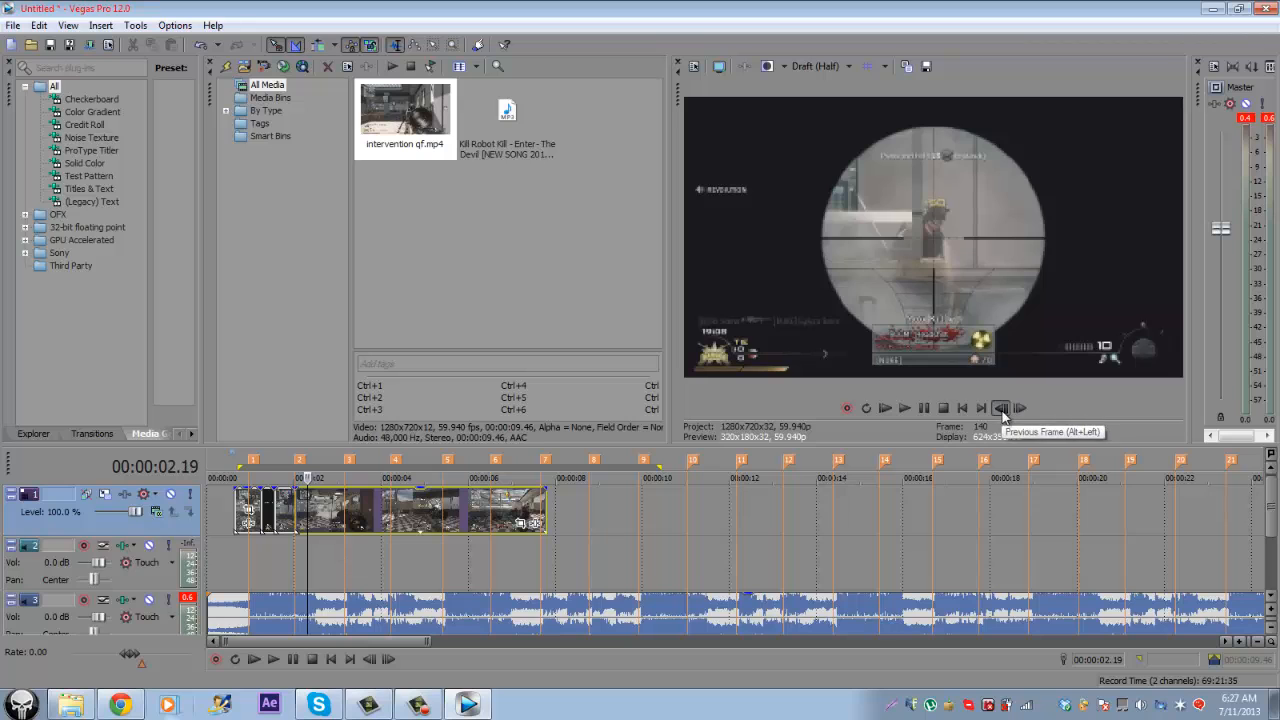
click(1020, 408)
Step: Split the clip after the second kill, once the rifle is lowered from the scope, around 00:00:02.39
click(1020, 408)
click(1020, 408)
click(1020, 408)
click(1020, 408)
click(1020, 408)
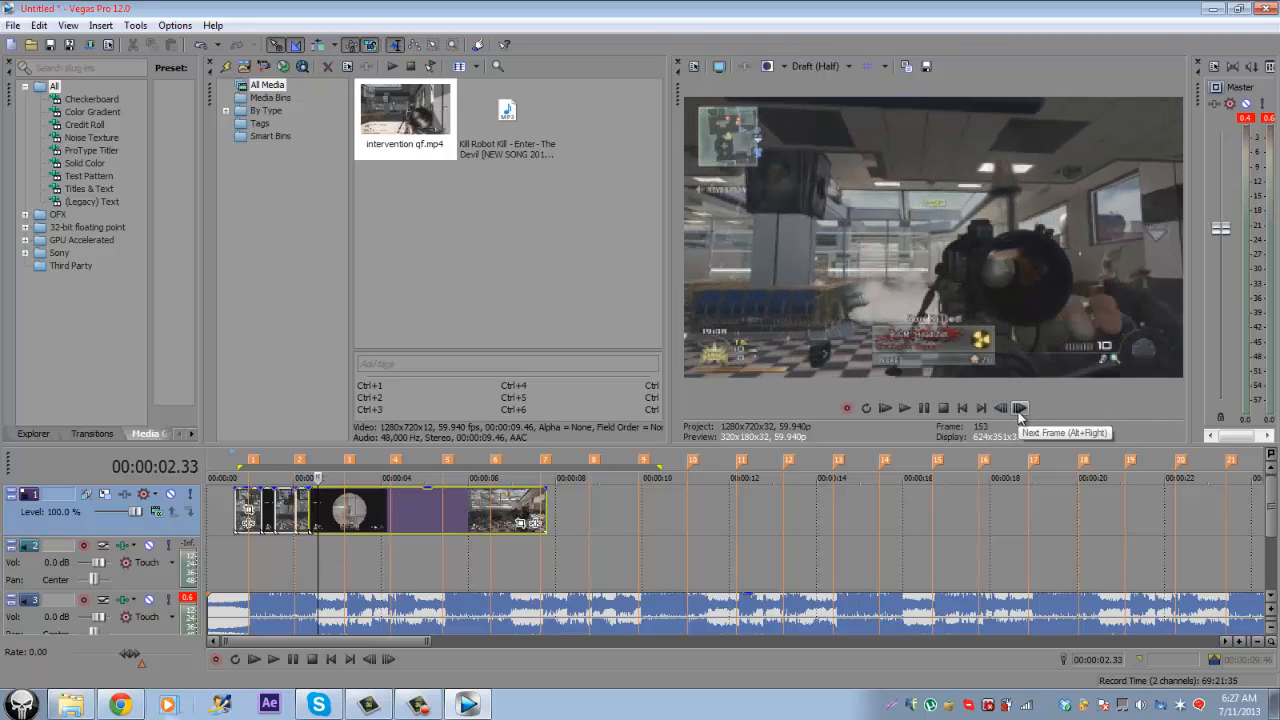
click(1020, 408)
click(1020, 408)
click(1020, 408)
click(1020, 408)
click(1020, 408)
click(1020, 408)
click(1001, 408)
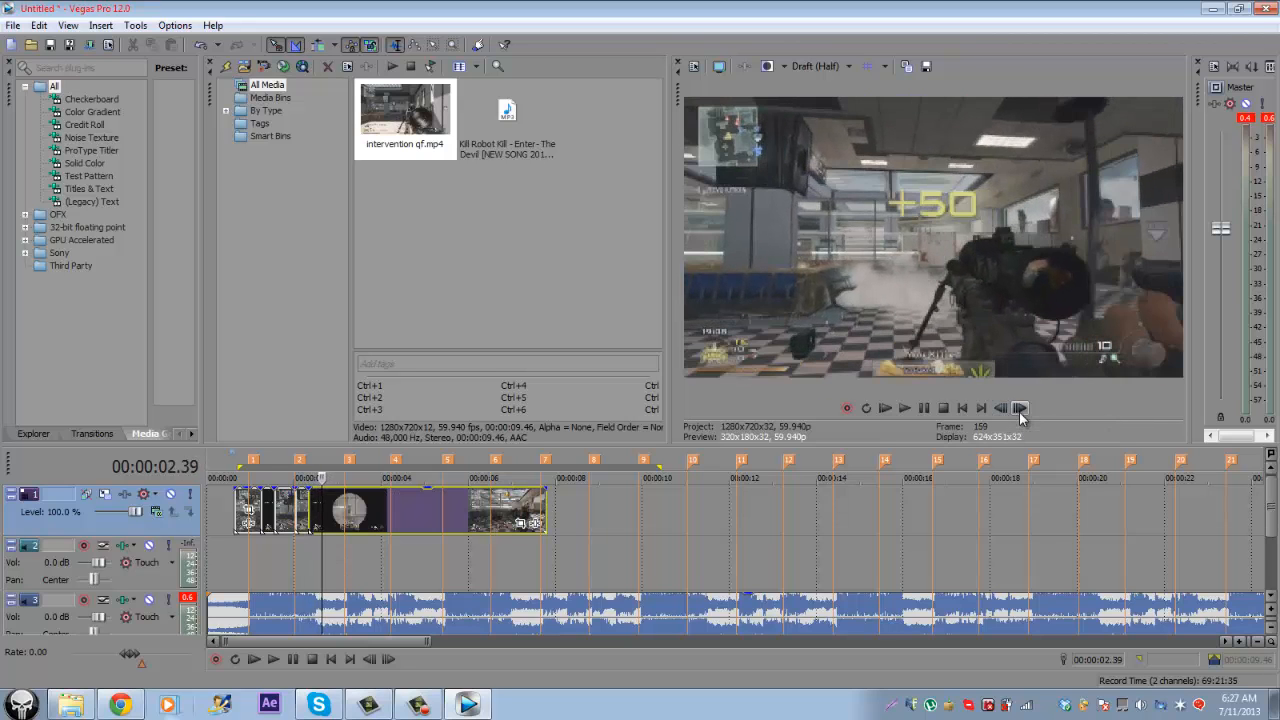
click(1001, 408)
click(1020, 408)
Step: Split the clip at the start of the third scope-in near beat marker 3, just after 00:00:03.09
click(1020, 408)
click(1020, 408)
click(1020, 408)
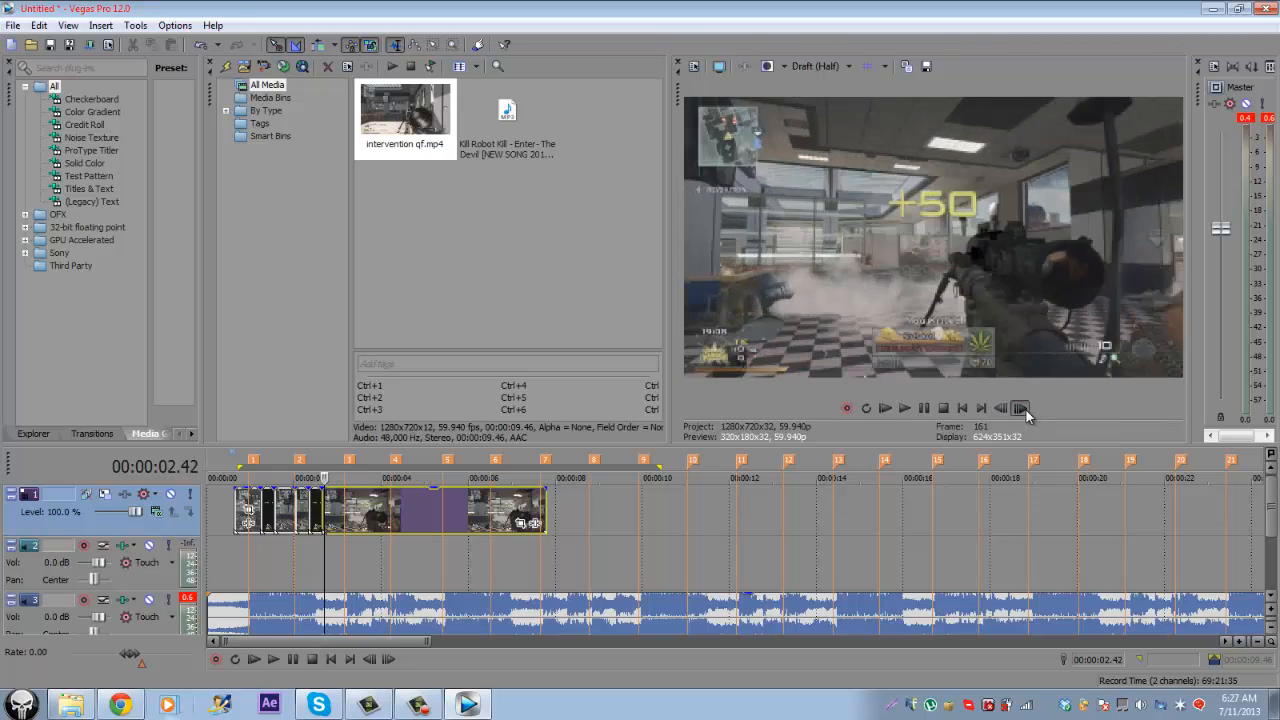
click(1020, 408)
click(1020, 408)
click(1020, 408)
click(1020, 408)
click(1026, 410)
click(1026, 410)
click(1026, 410)
click(1026, 410)
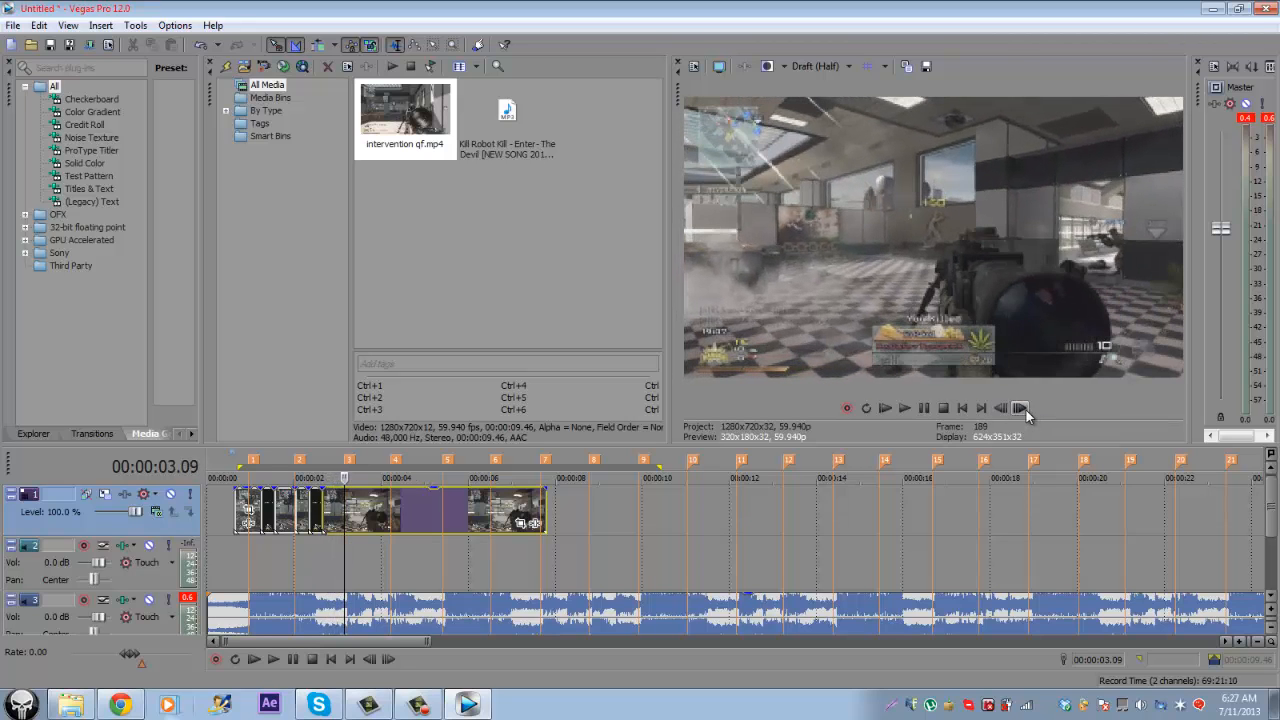
click(1026, 410)
key(s)
Step: Split the clip at the third sniper shot, shortly after 00:00:03.24, and advance through the frames that follow it
click(1020, 408)
click(1020, 408)
click(1020, 408)
click(1020, 408)
click(1020, 408)
click(1020, 408)
click(1020, 408)
click(1020, 408)
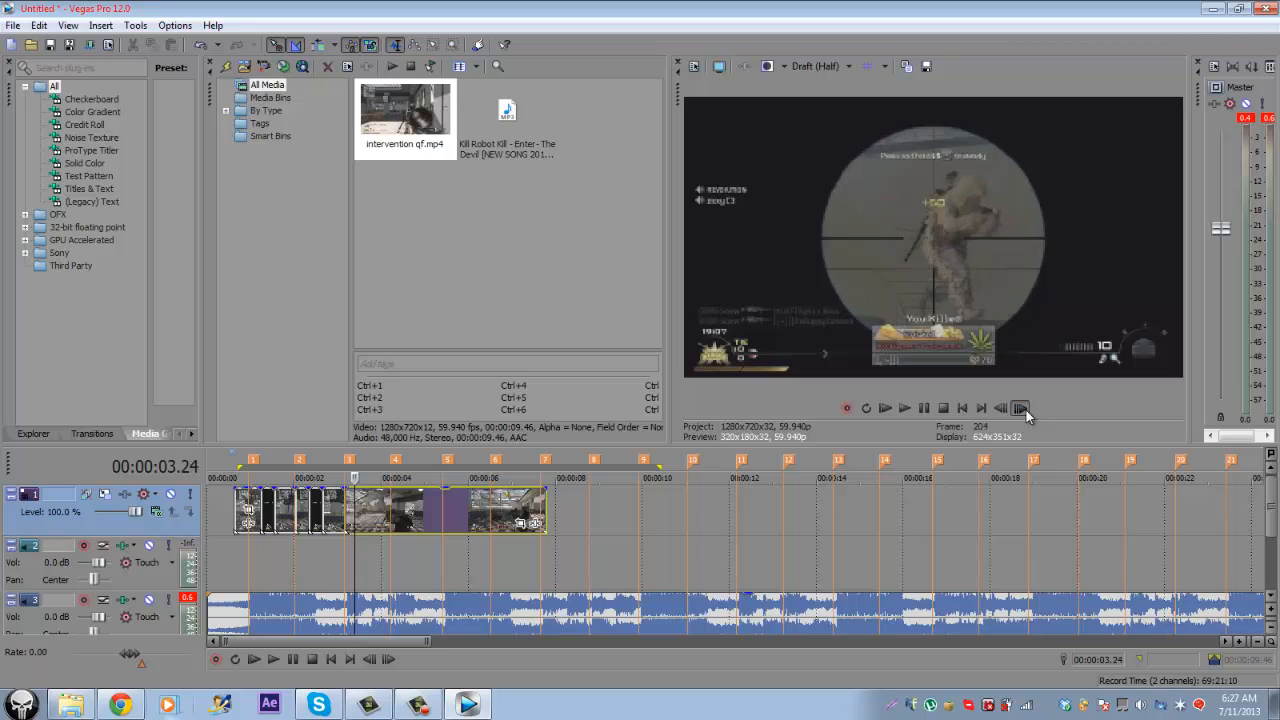
double_click(1020, 408)
double_click(1020, 408)
double_click(1020, 408)
double_click(1020, 408)
click(1020, 408)
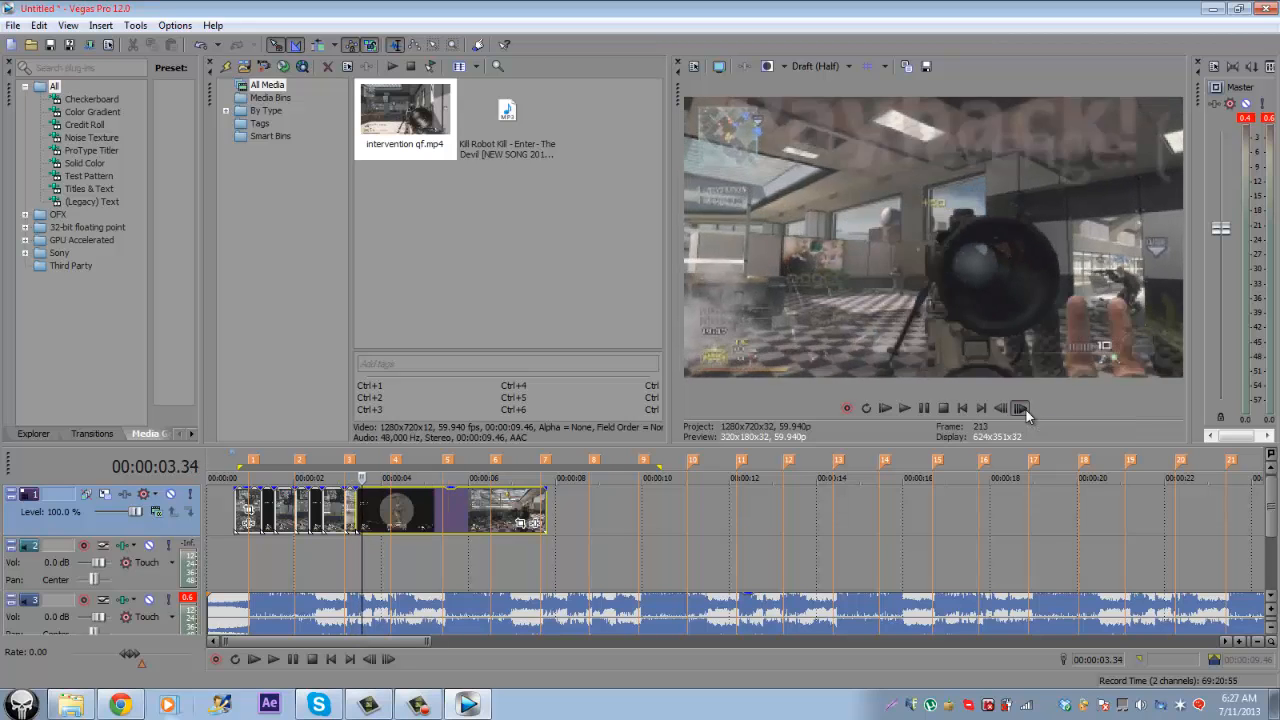
Step: Split the clip after the third kill, once the rifle is lowered from the scope, around 00:00:03.46
double_click(1020, 408)
double_click(1020, 408)
double_click(1020, 408)
click(1022, 408)
double_click(1022, 408)
click(1022, 408)
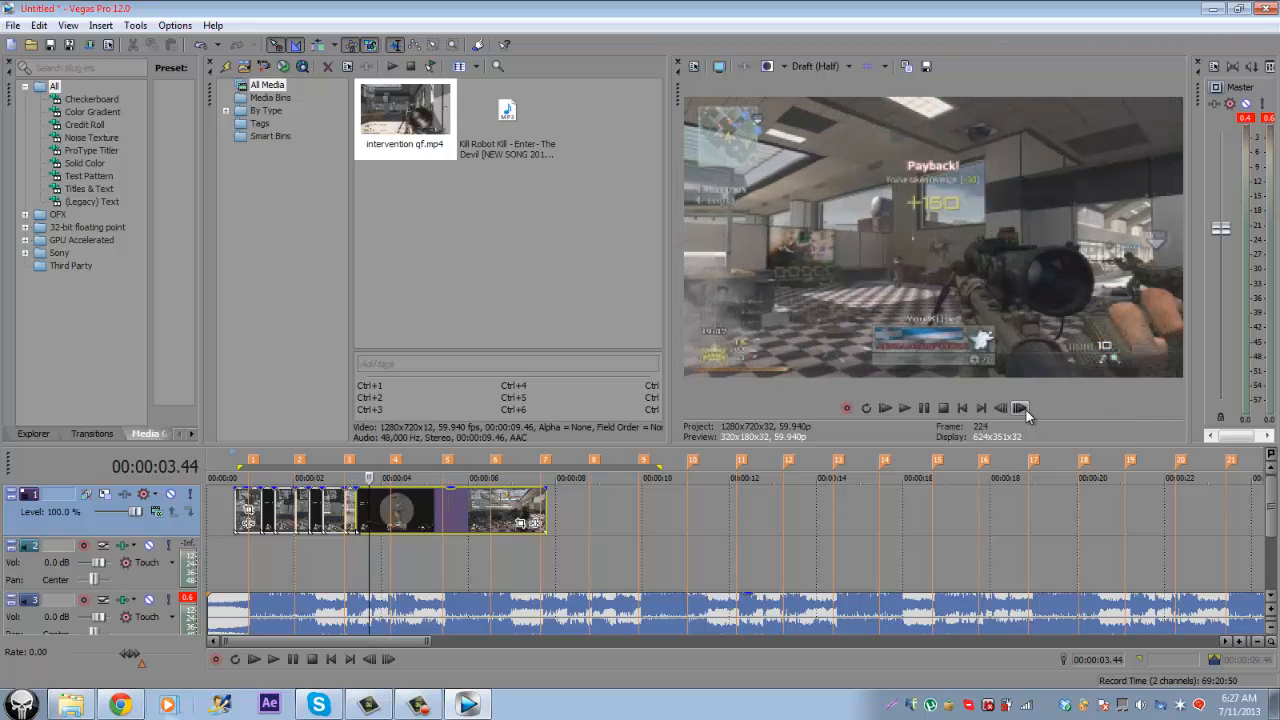
double_click(1022, 408)
click(1000, 408)
click(1000, 408)
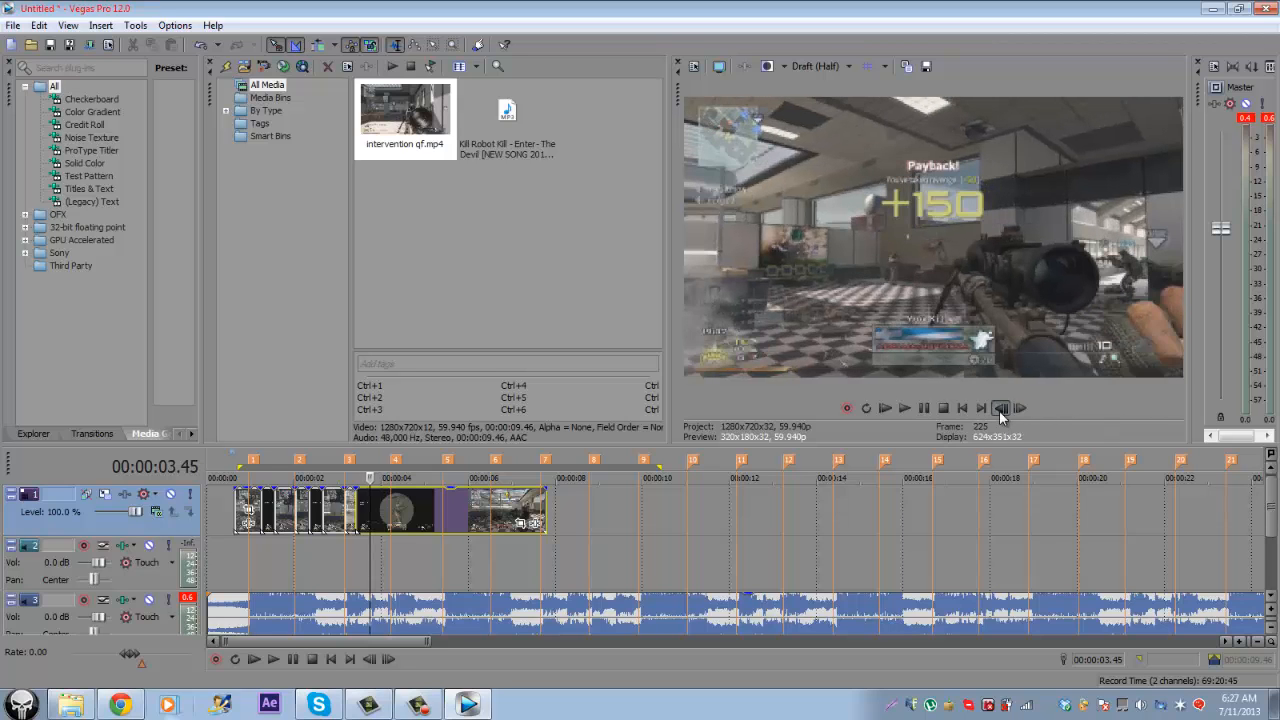
click(1020, 408)
click(1020, 408)
double_click(1020, 408)
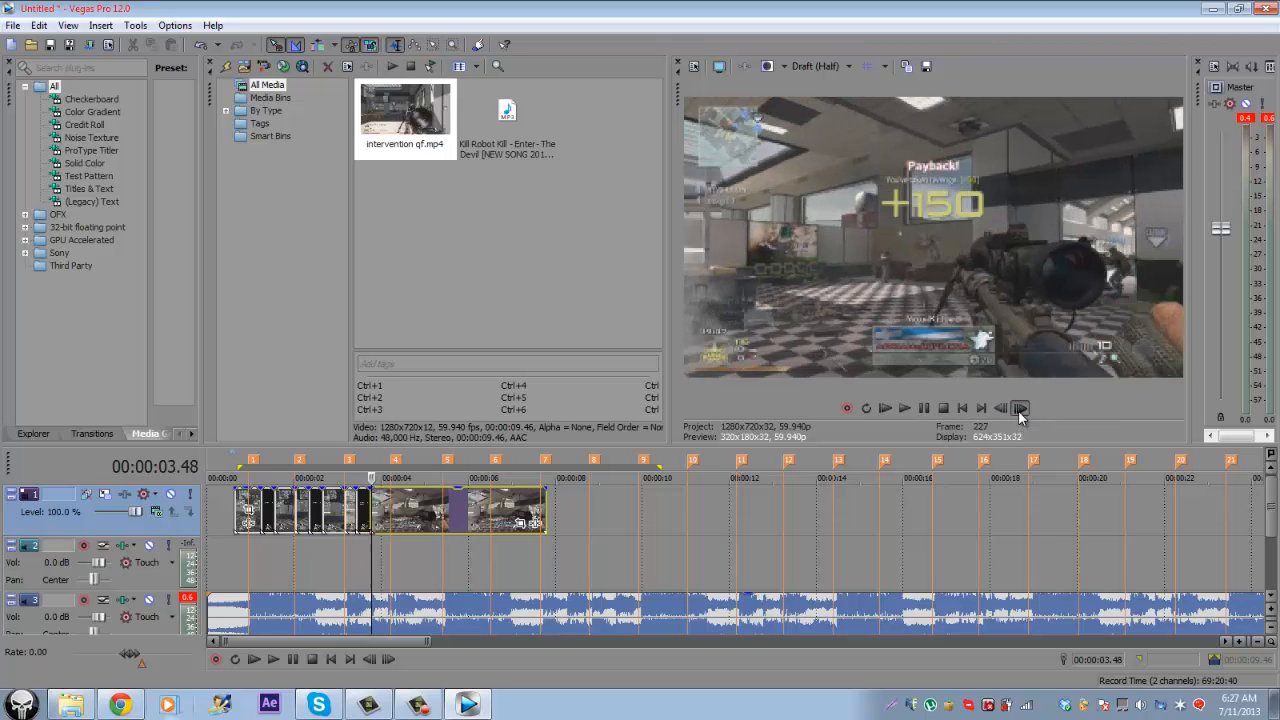
Step: Split the clip at the start of the fourth scope-in near beat marker 4, around 00:00:04.13
double_click(1020, 408)
double_click(1020, 408)
double_click(1020, 408)
click(1020, 408)
triple_click(1020, 408)
double_click(1020, 408)
double_click(1020, 408)
triple_click(1020, 408)
triple_click(1020, 408)
click(1020, 408)
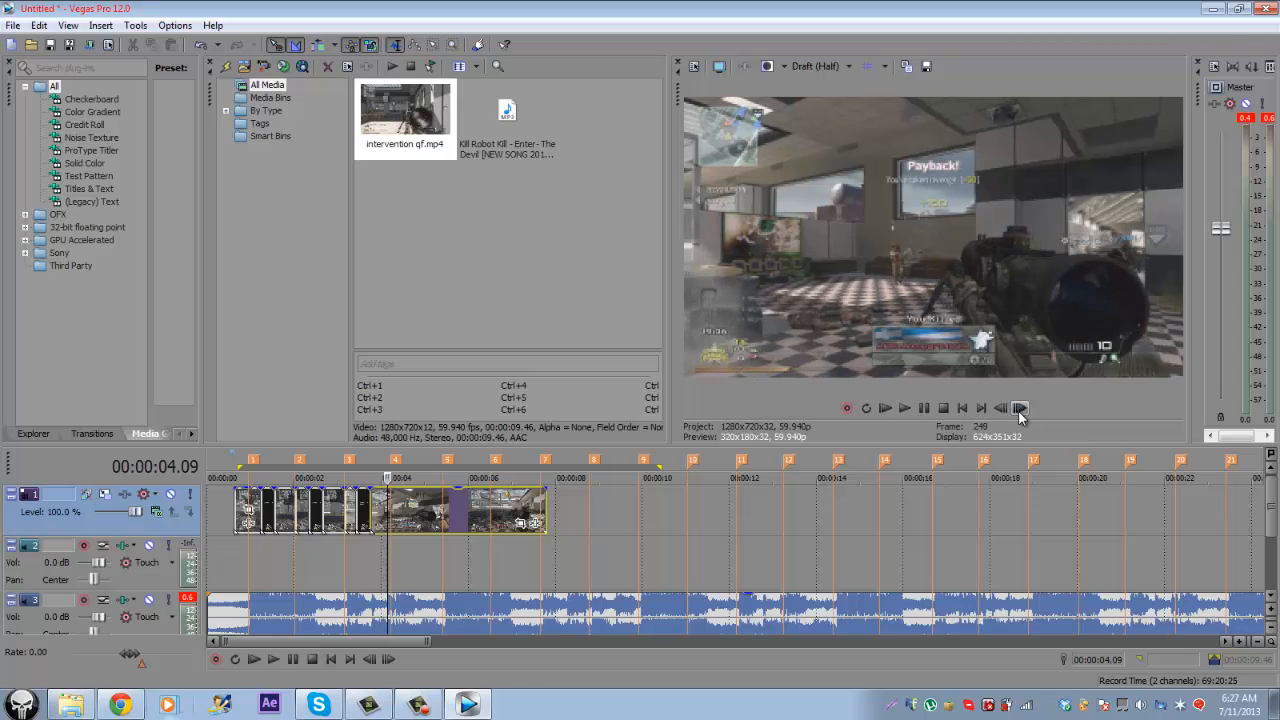
double_click(1020, 408)
click(1020, 408)
click(1020, 408)
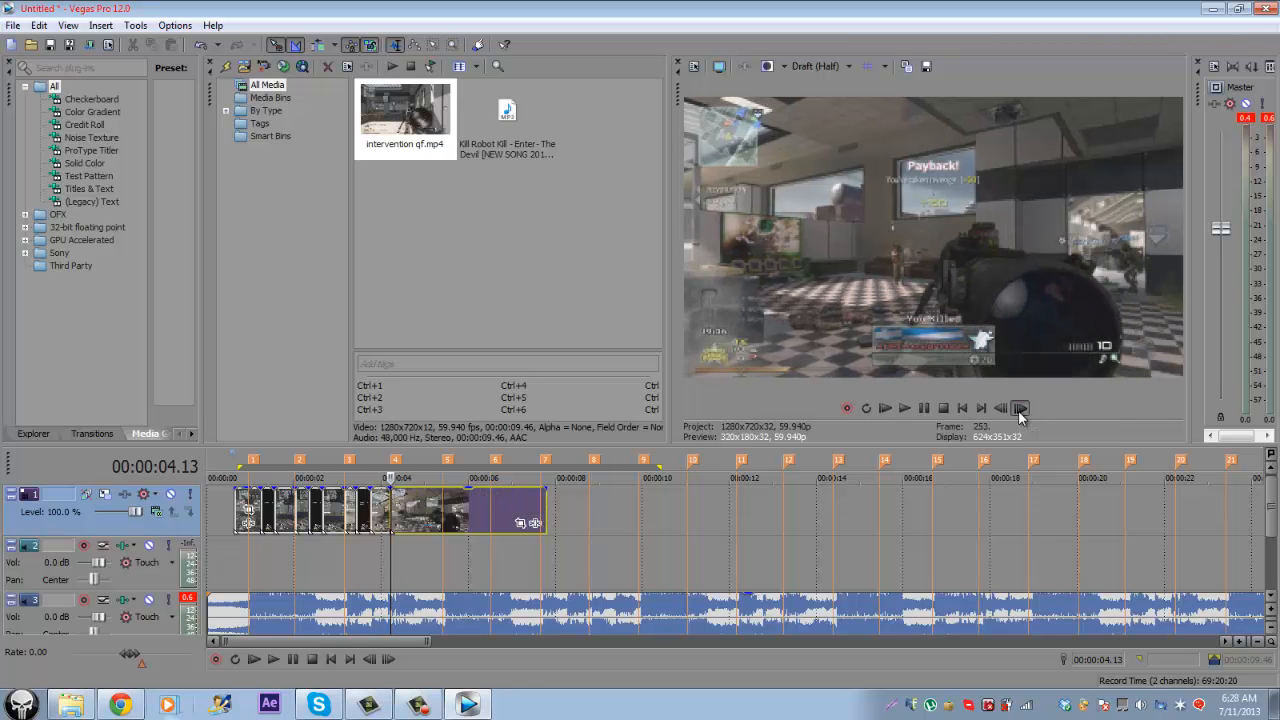
Step: Split the clip at the fourth sniper shot, at about 00:00:04.26
triple_click(1020, 408)
triple_click(1020, 408)
click(1020, 408)
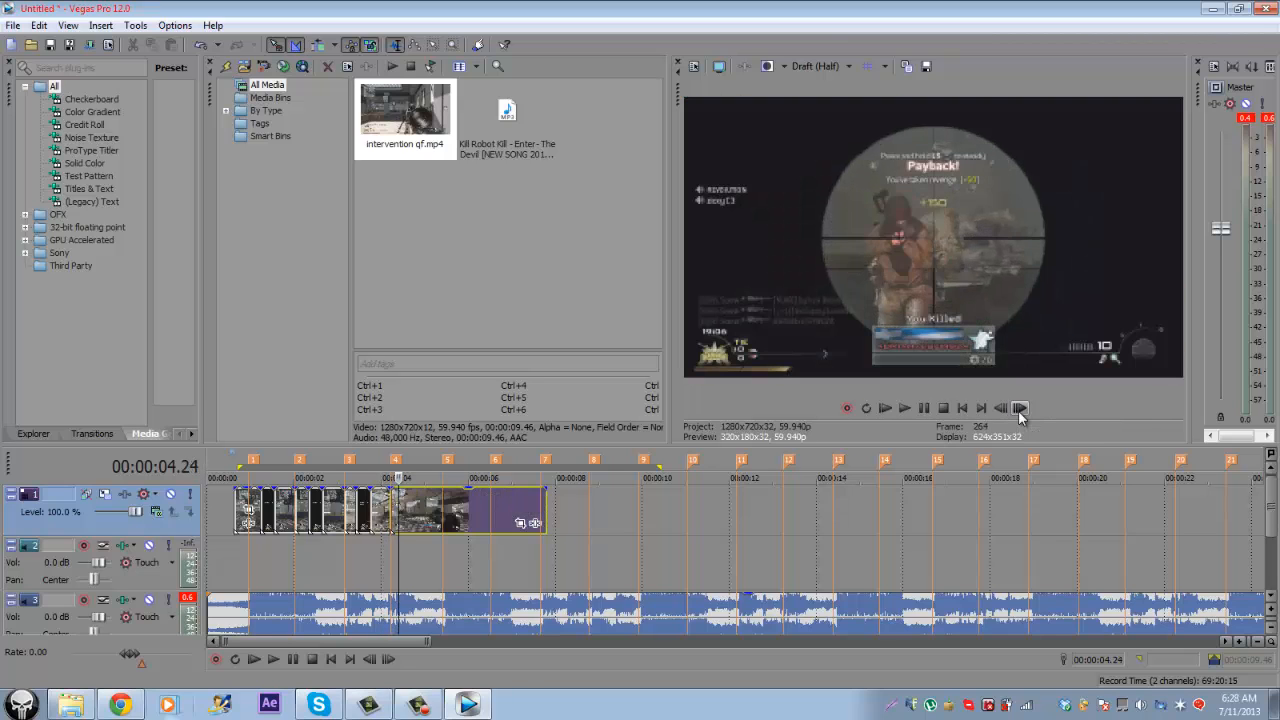
click(1001, 408)
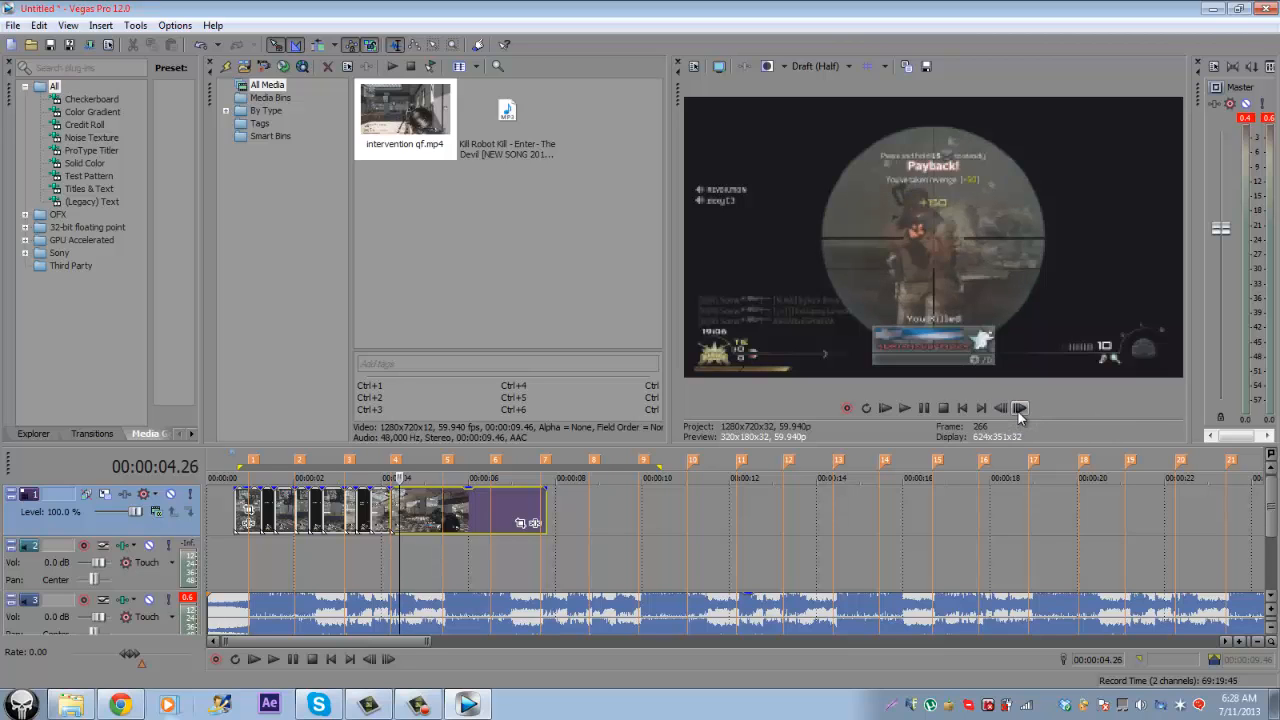
key(s)
Step: Split the clip after the fourth kill, once the rifle comes down from the scope, around 00:00:04.45
click(1020, 408)
click(1020, 408)
click(1020, 408)
click(1020, 408)
click(1020, 408)
click(1020, 408)
triple_click(1020, 408)
click(1020, 408)
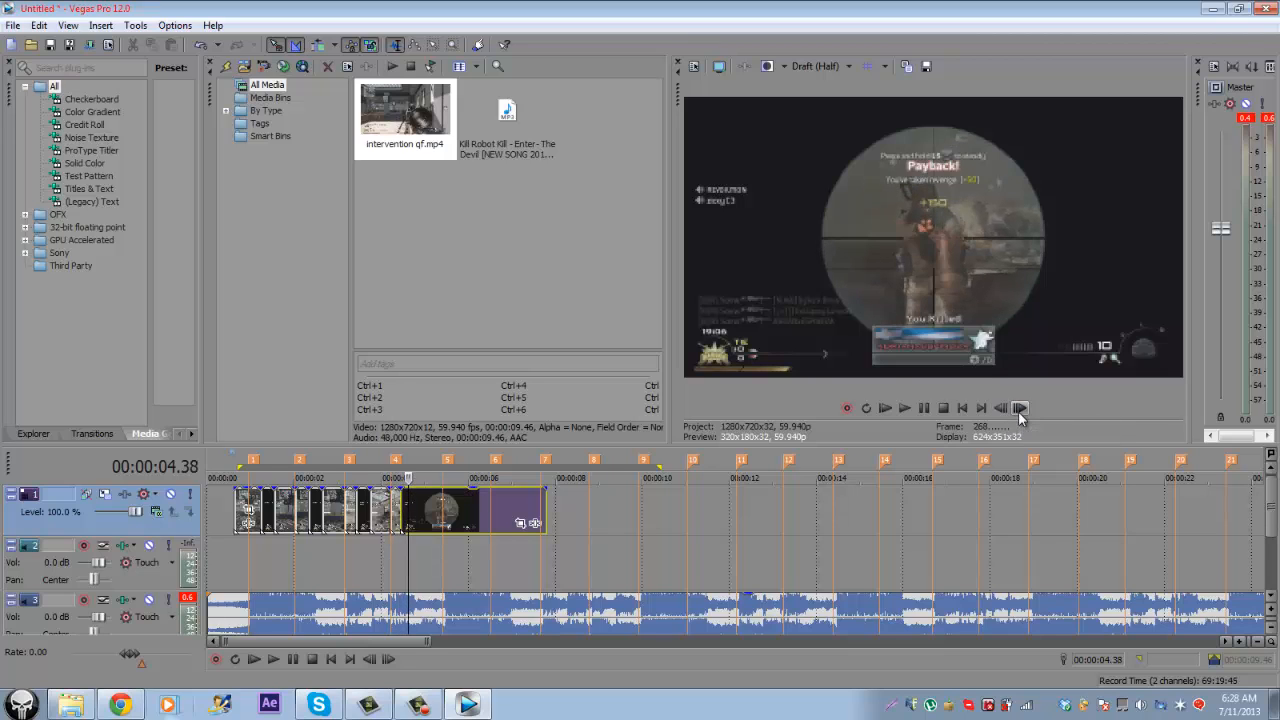
click(1020, 408)
click(1020, 408)
click(1020, 408)
click(1020, 408)
triple_click(1020, 408)
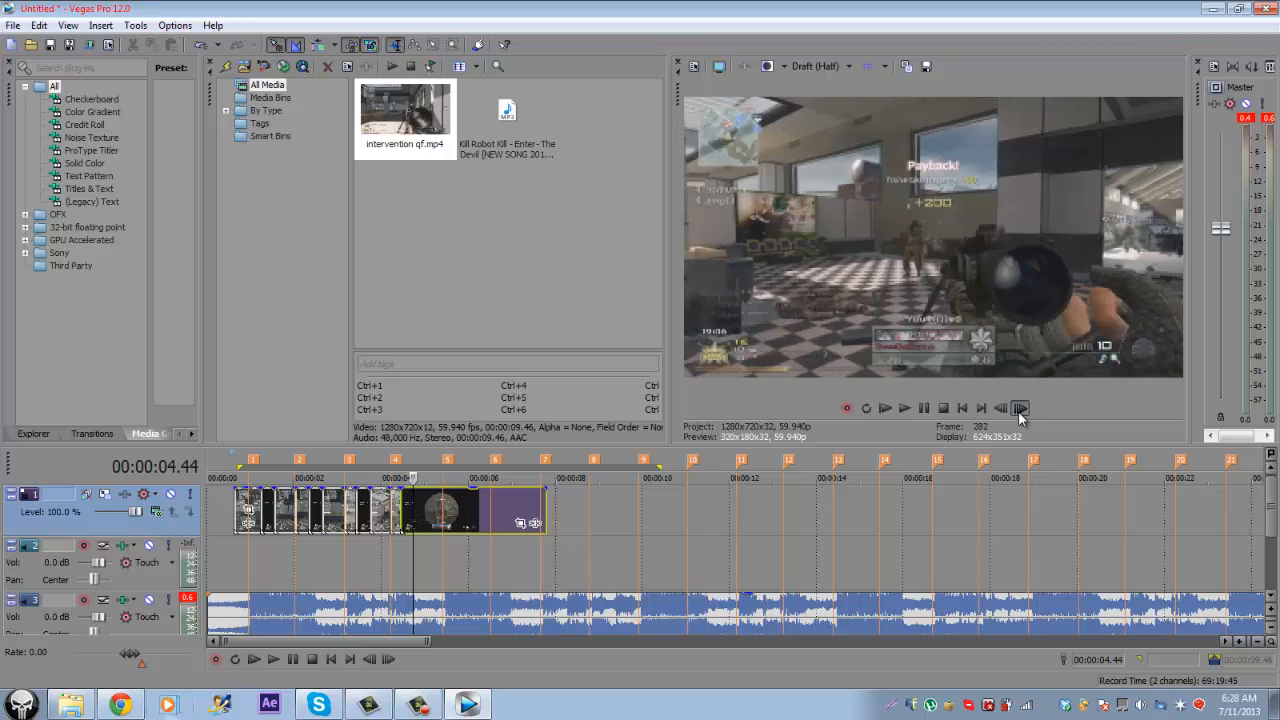
triple_click(1020, 408)
click(1001, 408)
click(1003, 409)
click(1003, 409)
click(1003, 409)
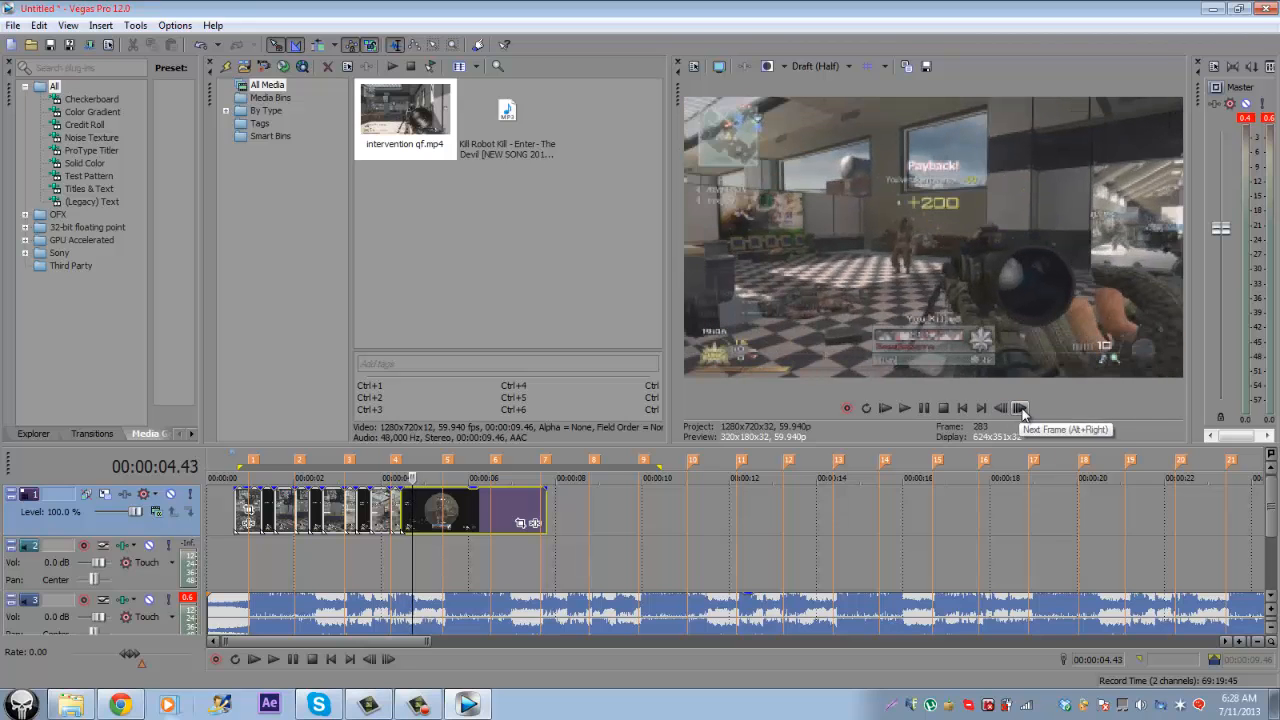
click(1020, 408)
click(1020, 408)
click(1020, 408)
click(1003, 409)
click(1003, 409)
click(1003, 409)
click(1003, 409)
click(1003, 409)
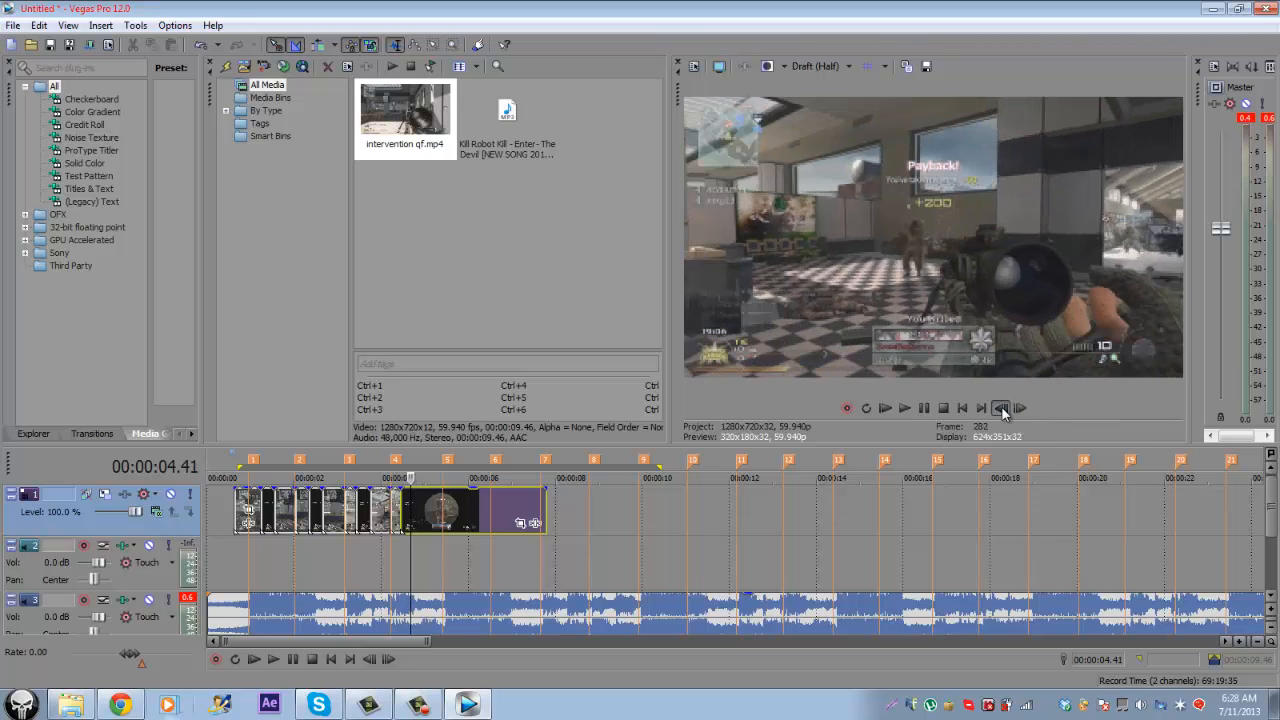
click(1020, 408)
click(1020, 408)
click(1022, 409)
click(1022, 409)
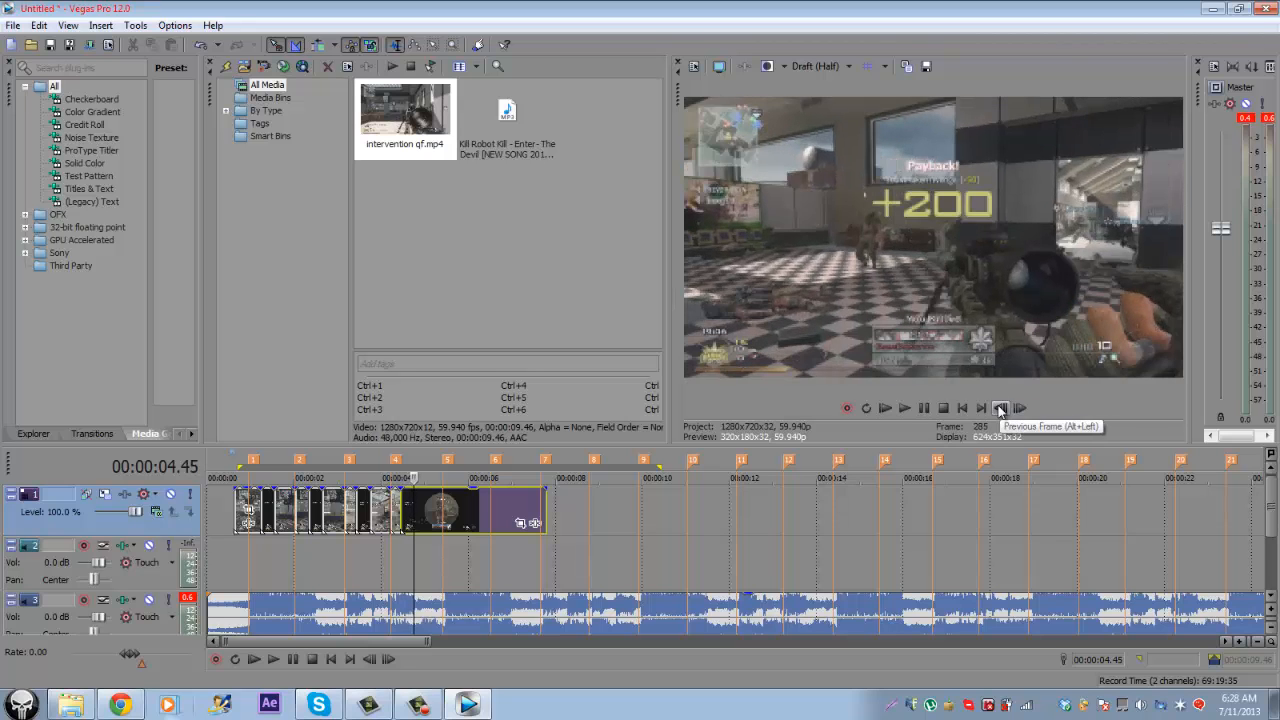
click(1002, 409)
click(1015, 409)
key(s)
Step: Split the clip at the start of the fifth scope-in just before beat marker 5, around 00:00:05.18
click(1015, 410)
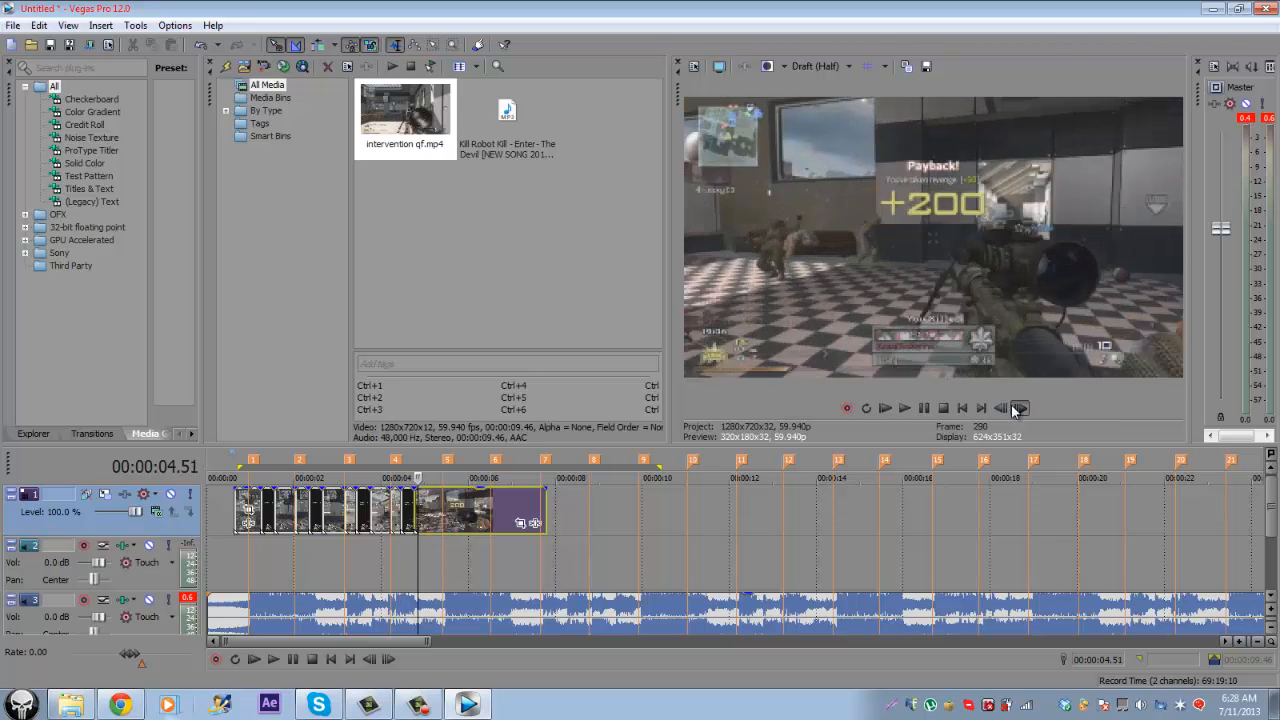
click(1015, 410)
click(1015, 410)
click(1015, 410)
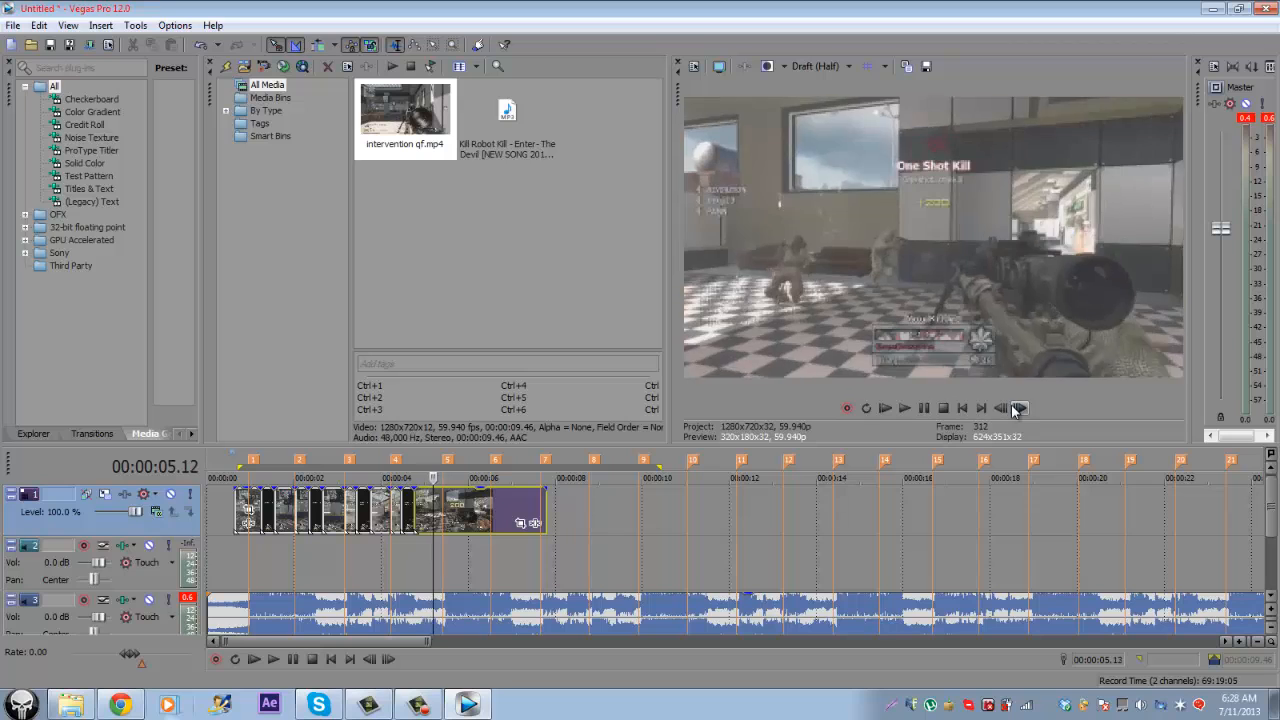
click(1015, 410)
click(1015, 410)
click(1015, 411)
click(1001, 409)
click(1001, 409)
click(1001, 409)
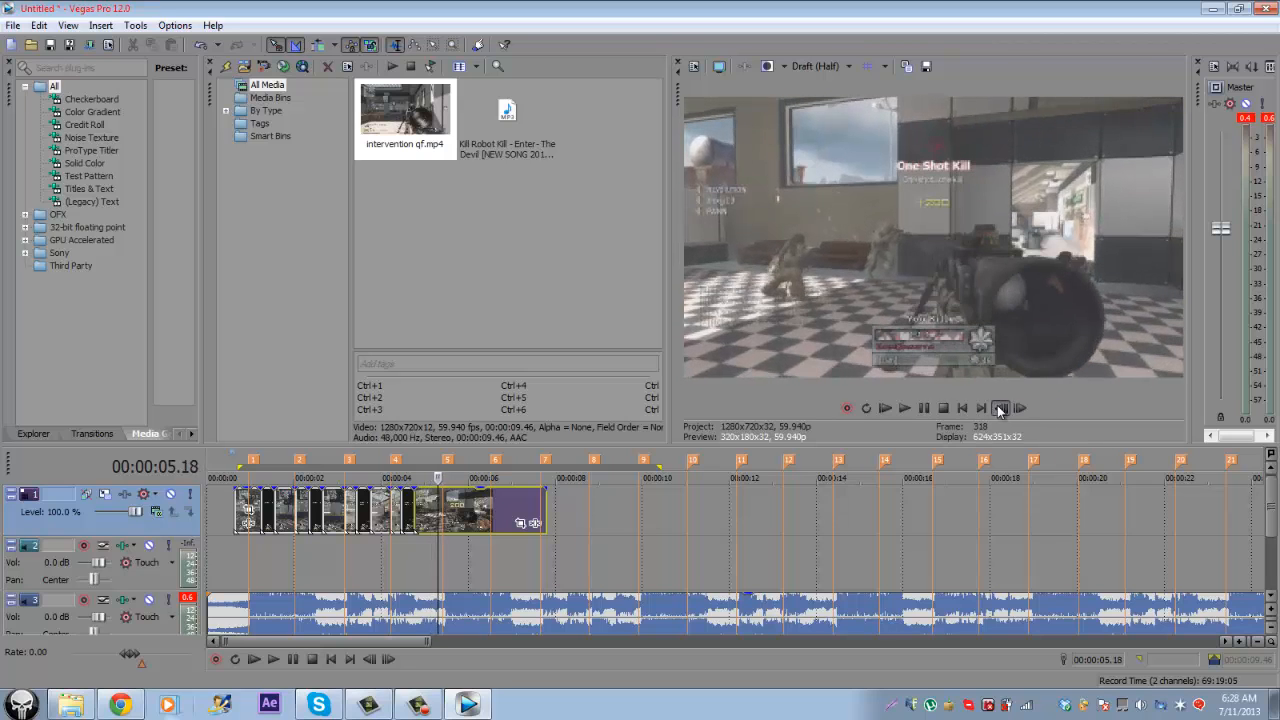
click(1001, 409)
click(1020, 411)
key(s)
Step: Split the clip at the fifth sniper shot, at about 00:00:05.40
click(1020, 411)
click(1020, 411)
click(1020, 411)
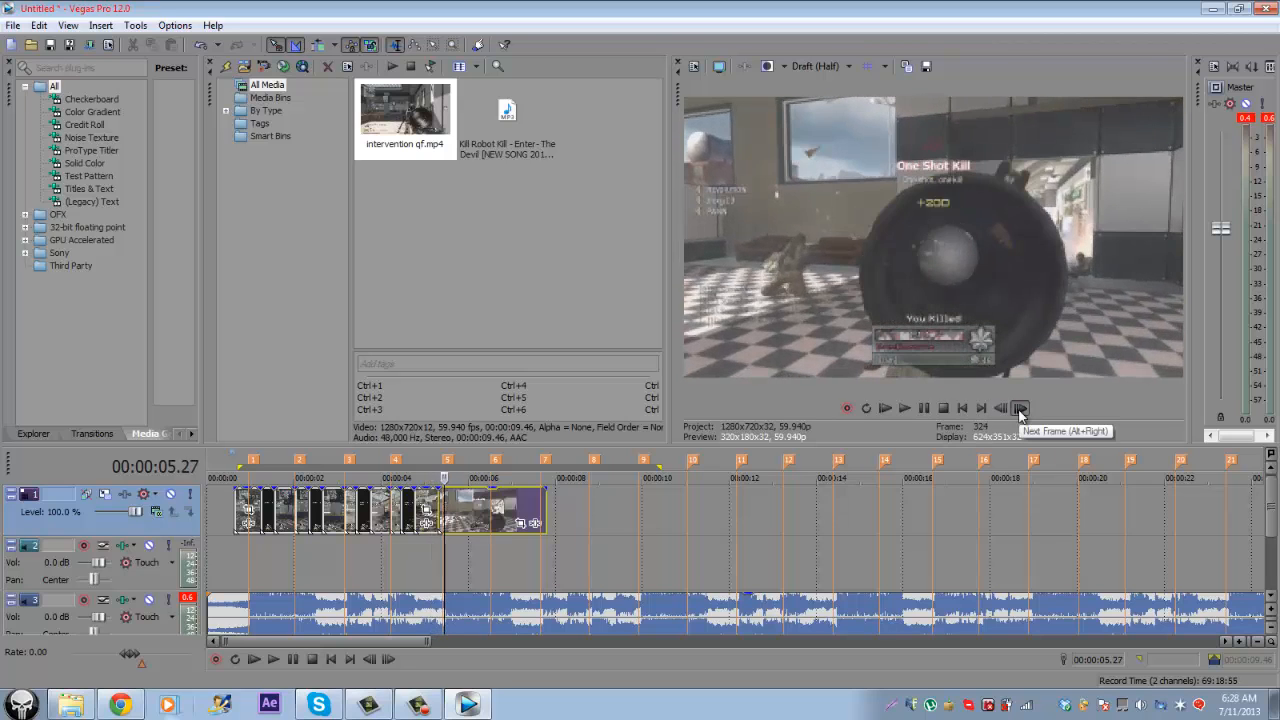
click(1020, 411)
click(1020, 411)
click(1020, 411)
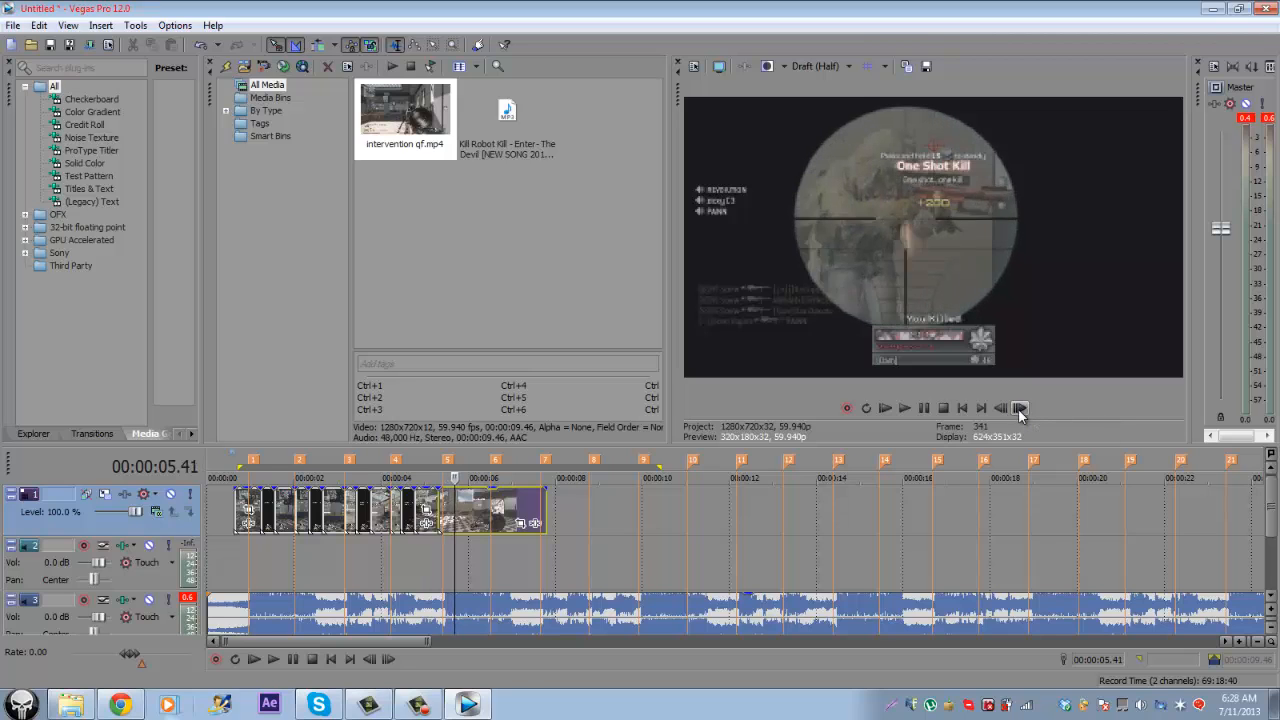
click(1020, 411)
click(1003, 409)
click(1020, 409)
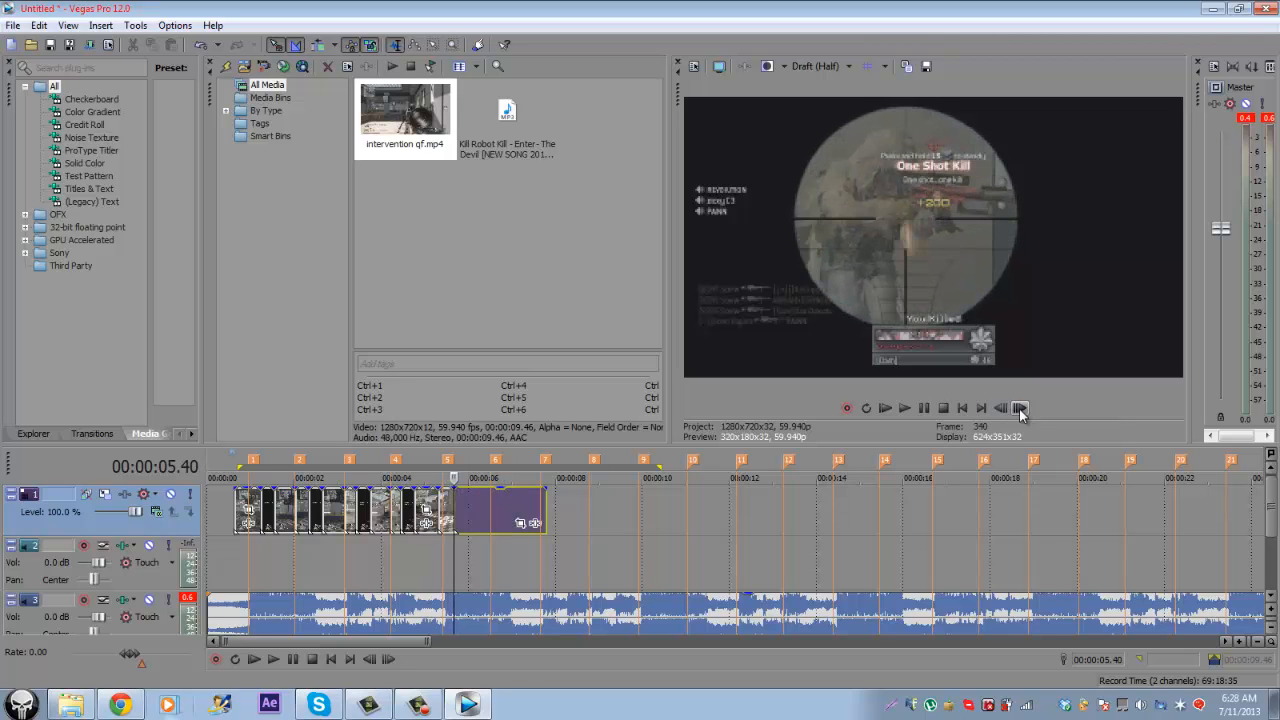
Step: Split the clip after the fifth kill, with the rifle lowered from the scope, at about 00:00:05.59
click(1020, 409)
click(1020, 409)
click(1020, 409)
click(1020, 409)
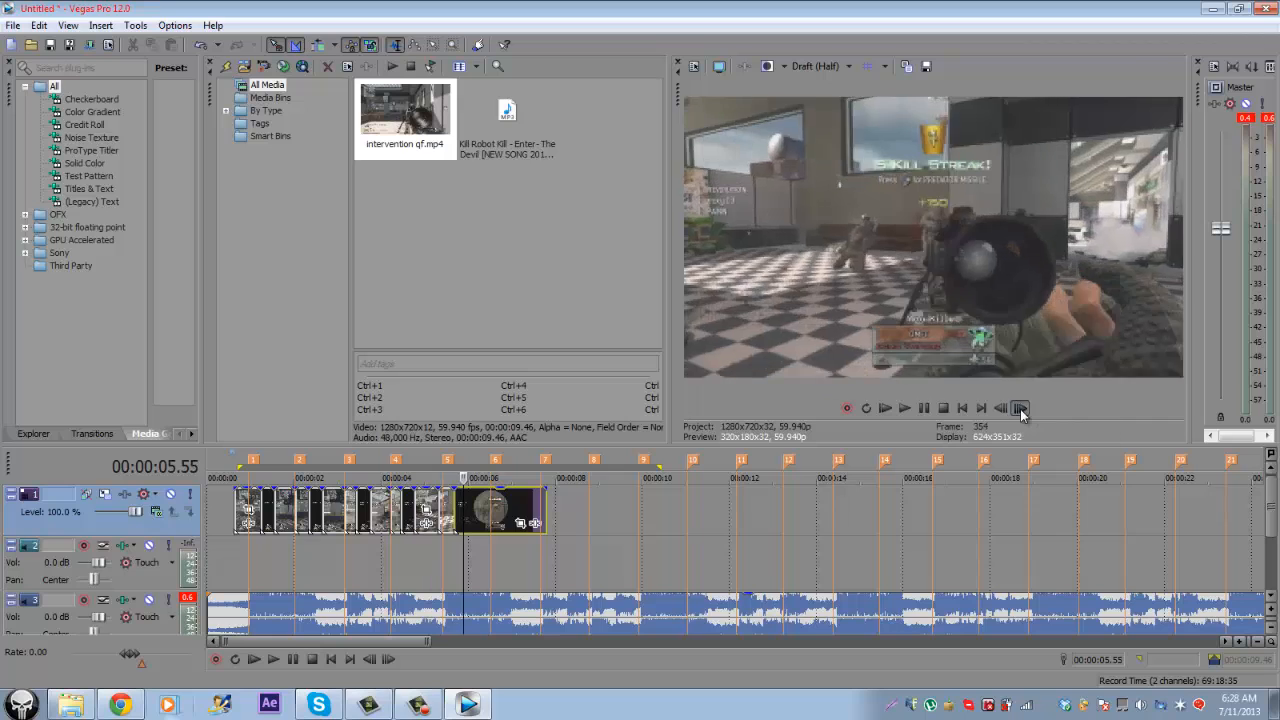
click(1020, 409)
click(1020, 411)
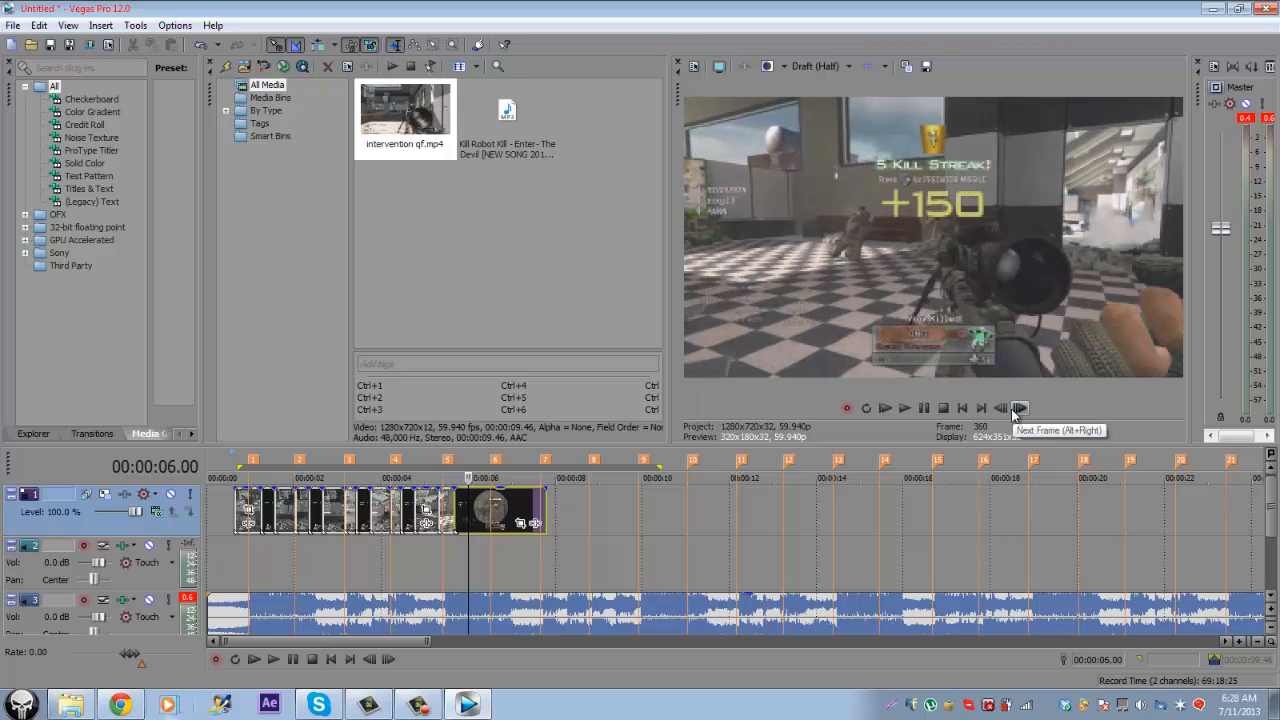
click(1020, 410)
click(1001, 412)
click(1001, 412)
click(1001, 412)
click(1001, 412)
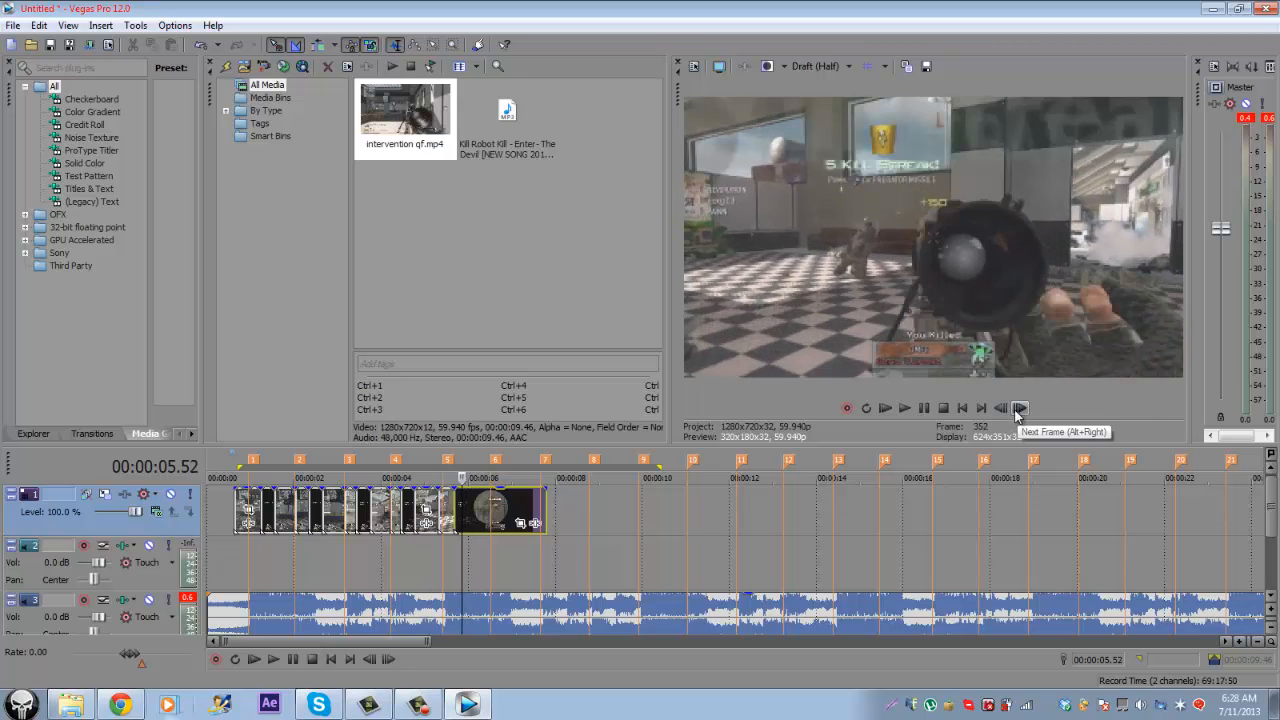
click(1020, 409)
click(1020, 409)
click(1014, 408)
click(1014, 408)
click(1014, 408)
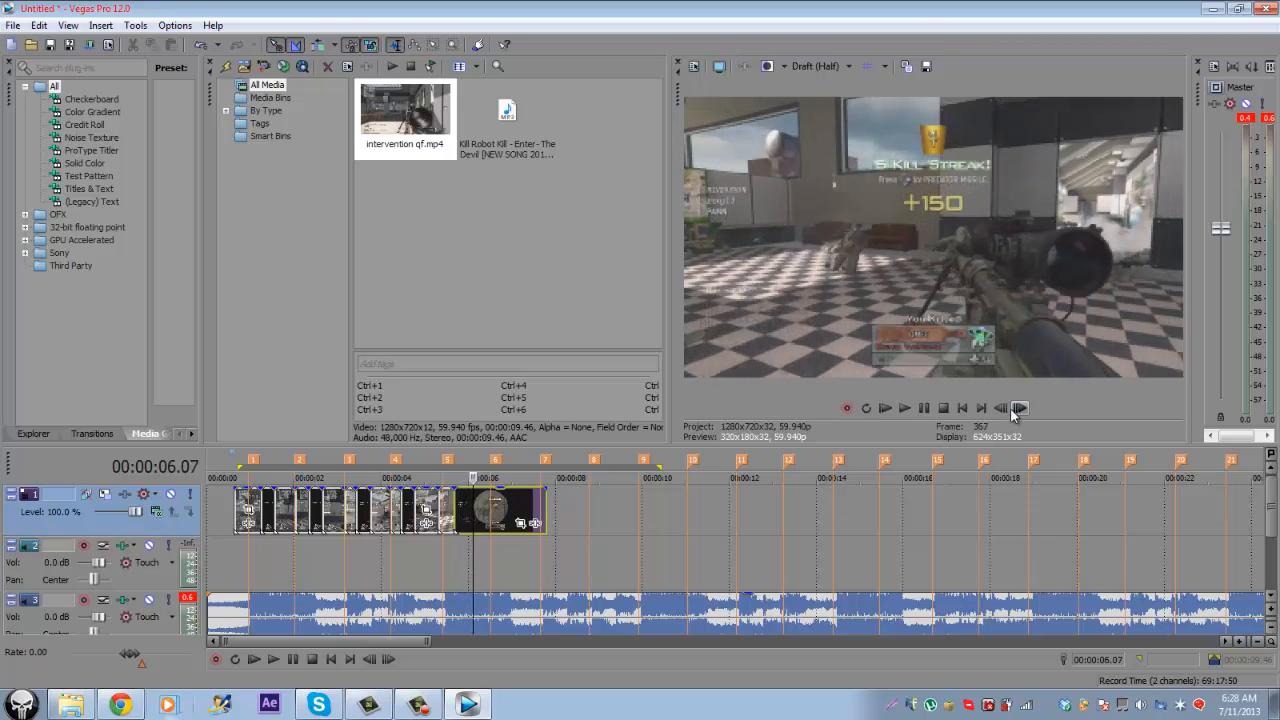
click(1000, 409)
click(1000, 409)
click(1000, 409)
click(1000, 409)
click(1000, 409)
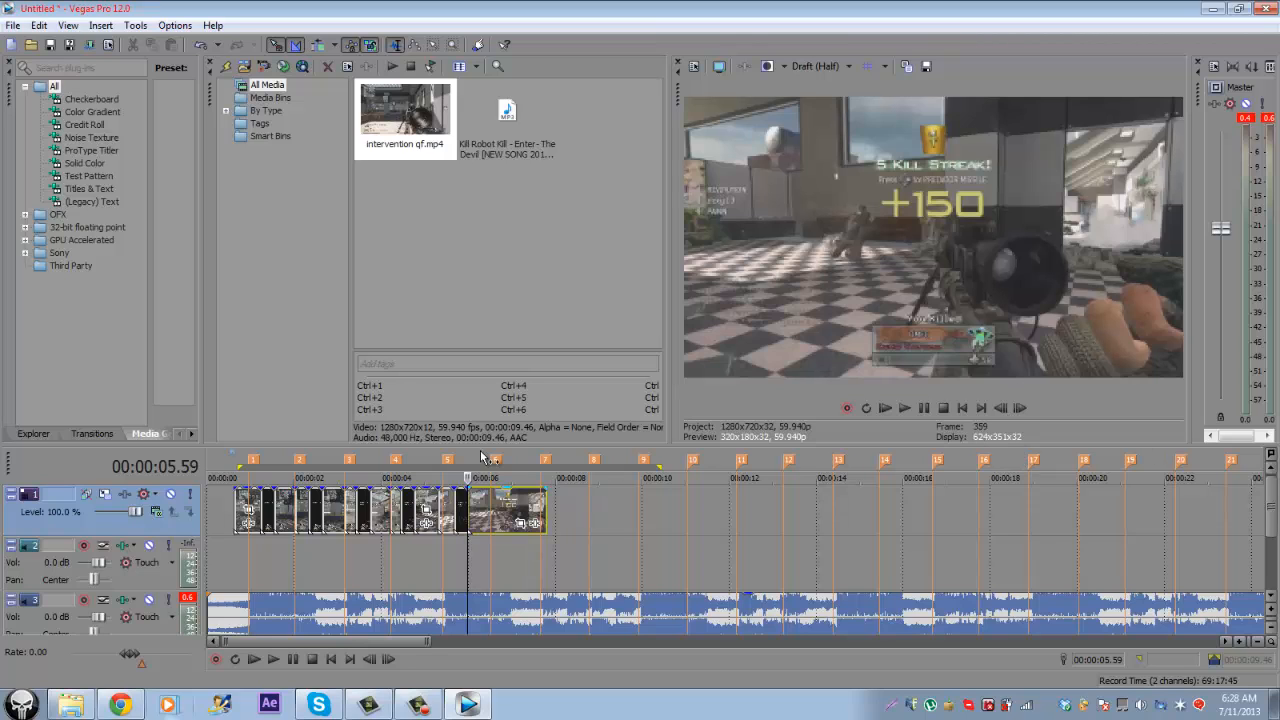
Step: Move all the gameplay pieces together 38 frames earlier so the first one starts at the beginning of the timeline
click(251, 511)
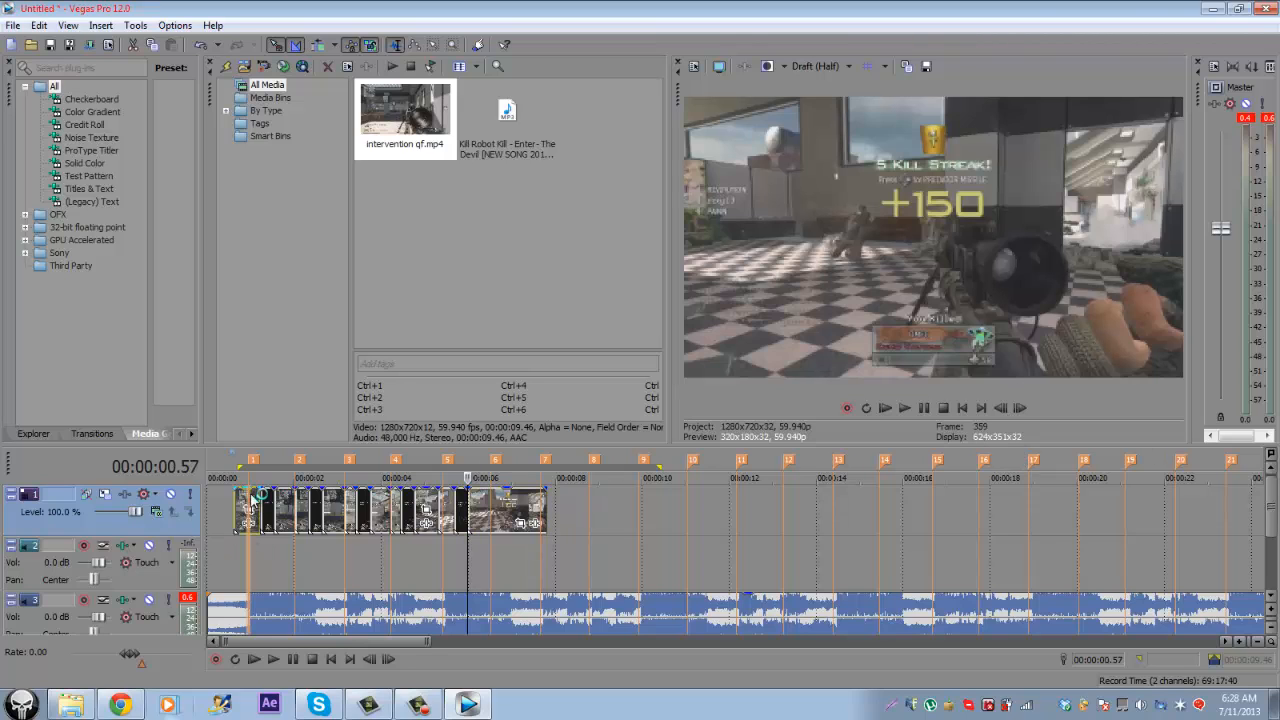
drag(508, 515, 483, 517)
click(252, 573)
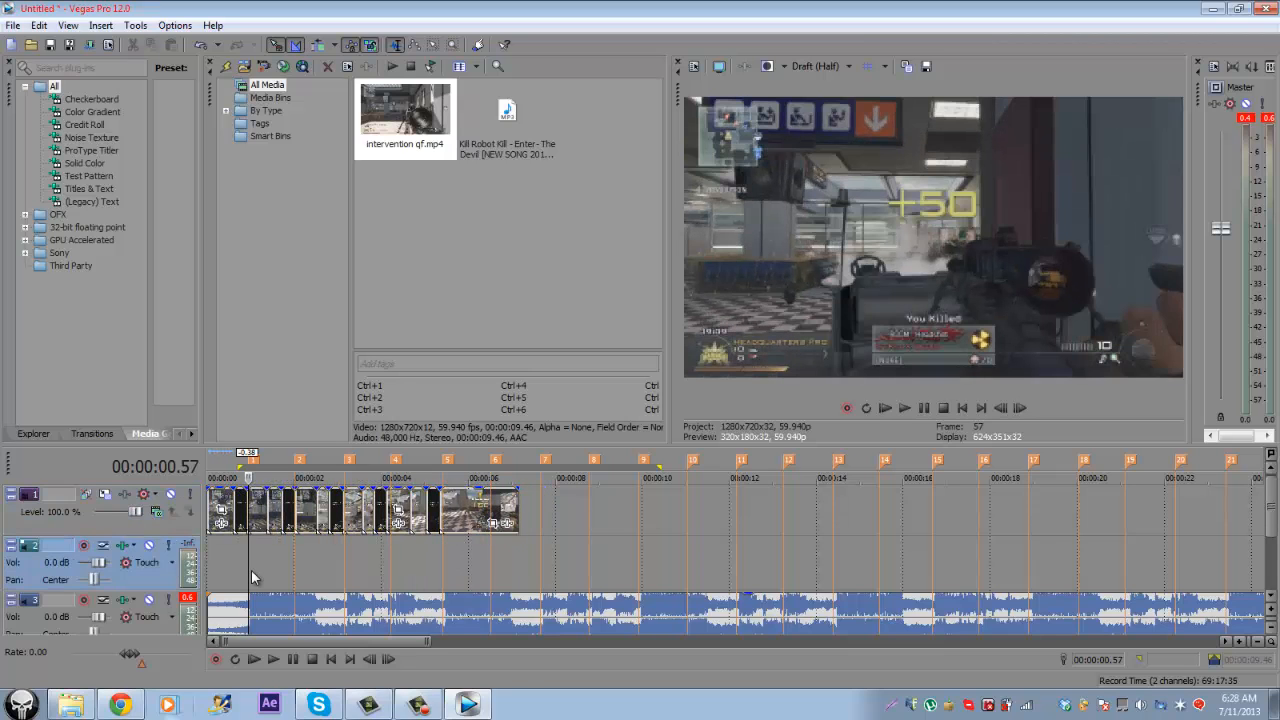
Step: Select every gameplay piece after the first and move them together to beat marker 3, leaving a gap behind the first piece
click(239, 511)
shift+click(497, 505)
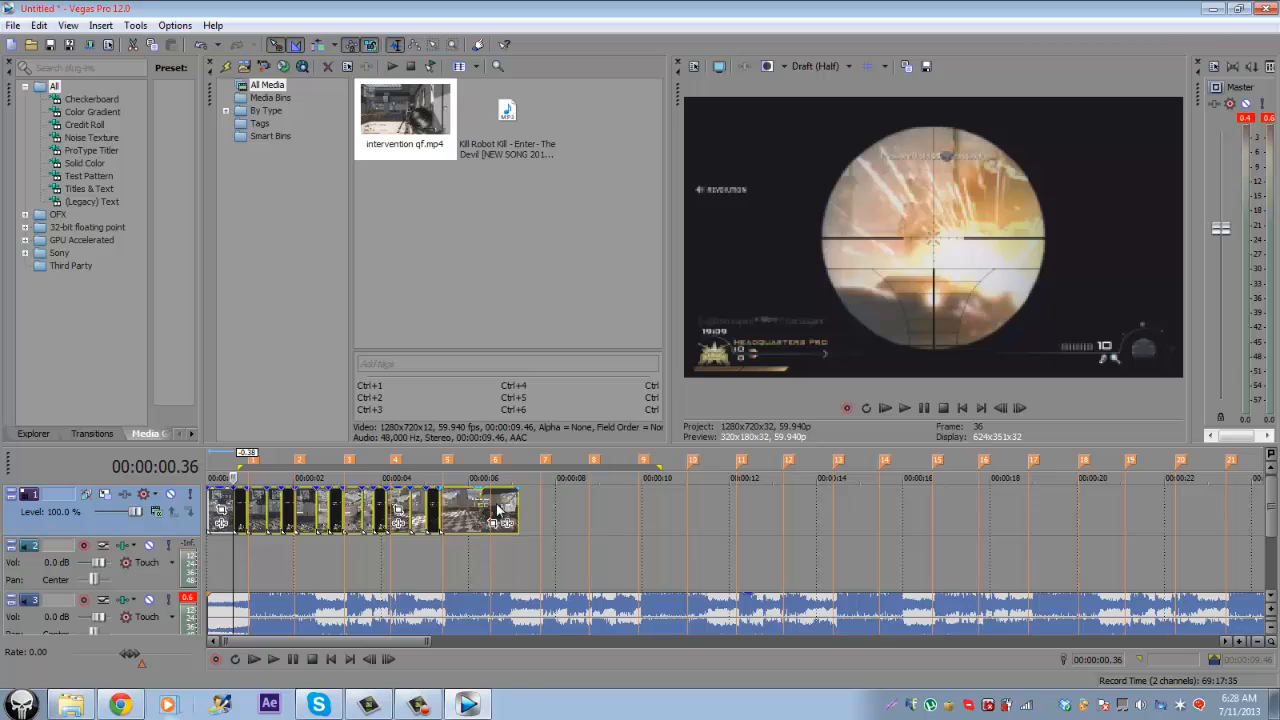
drag(467, 504, 579, 506)
click(364, 586)
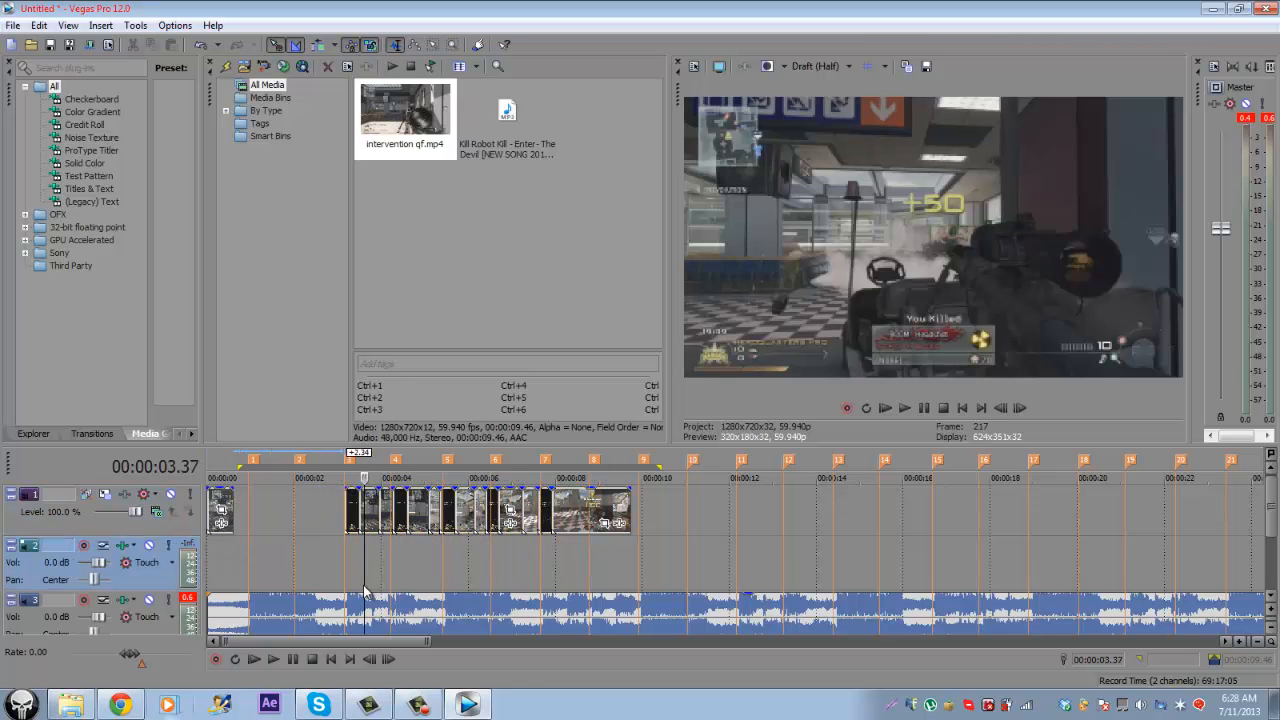
Step: Time-stretch the first gameplay piece so that its end reaches beat marker 1 at 00:00:00.57
click(229, 507)
scroll(245, 519, up, 1)
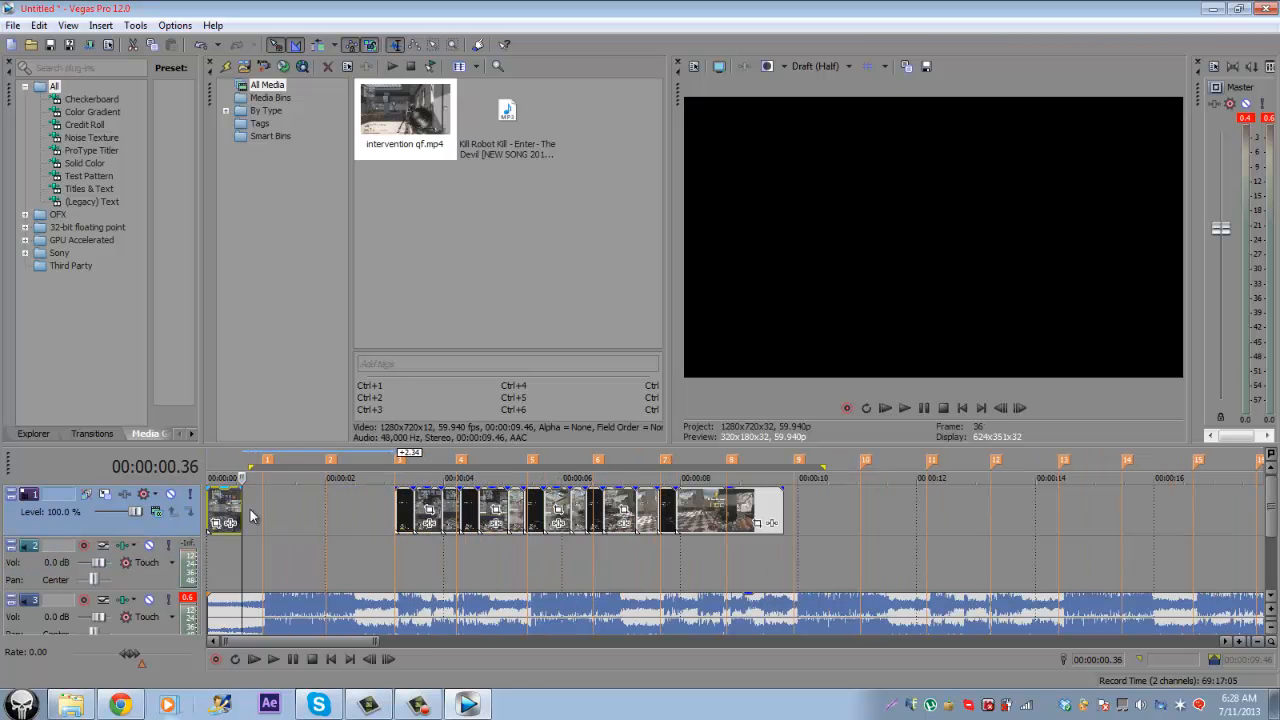
click(1002, 409)
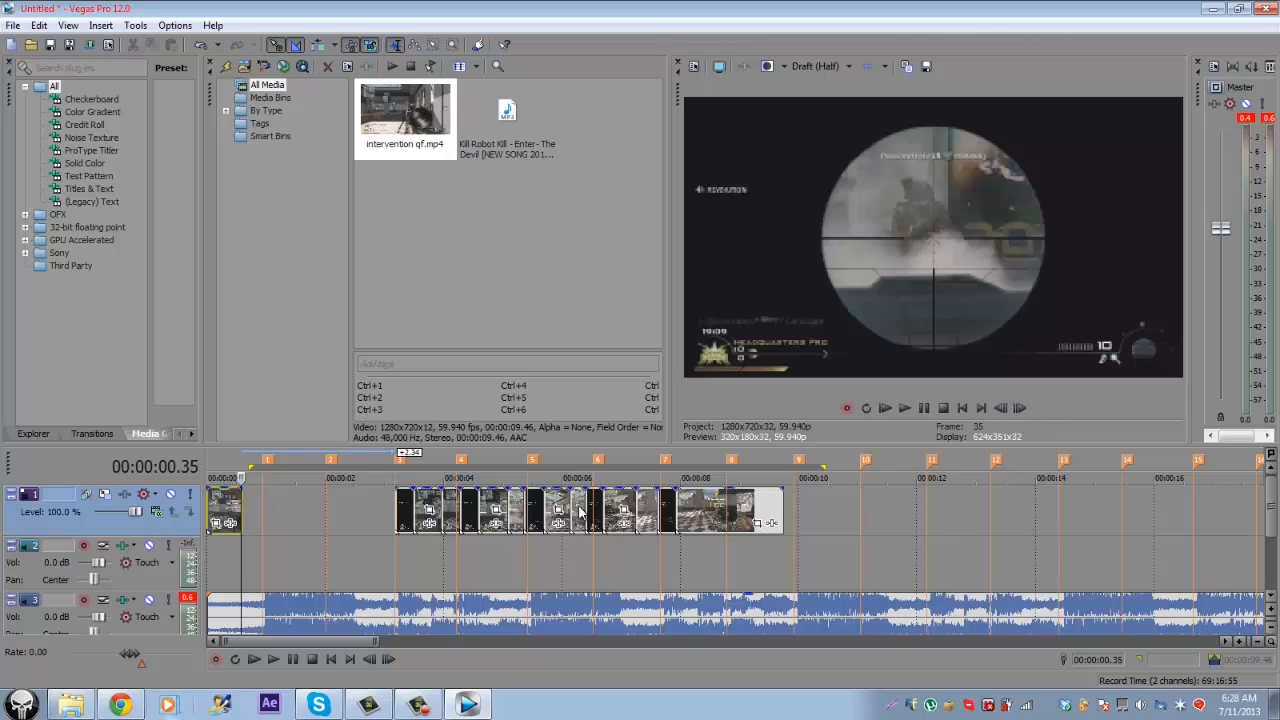
click(240, 507)
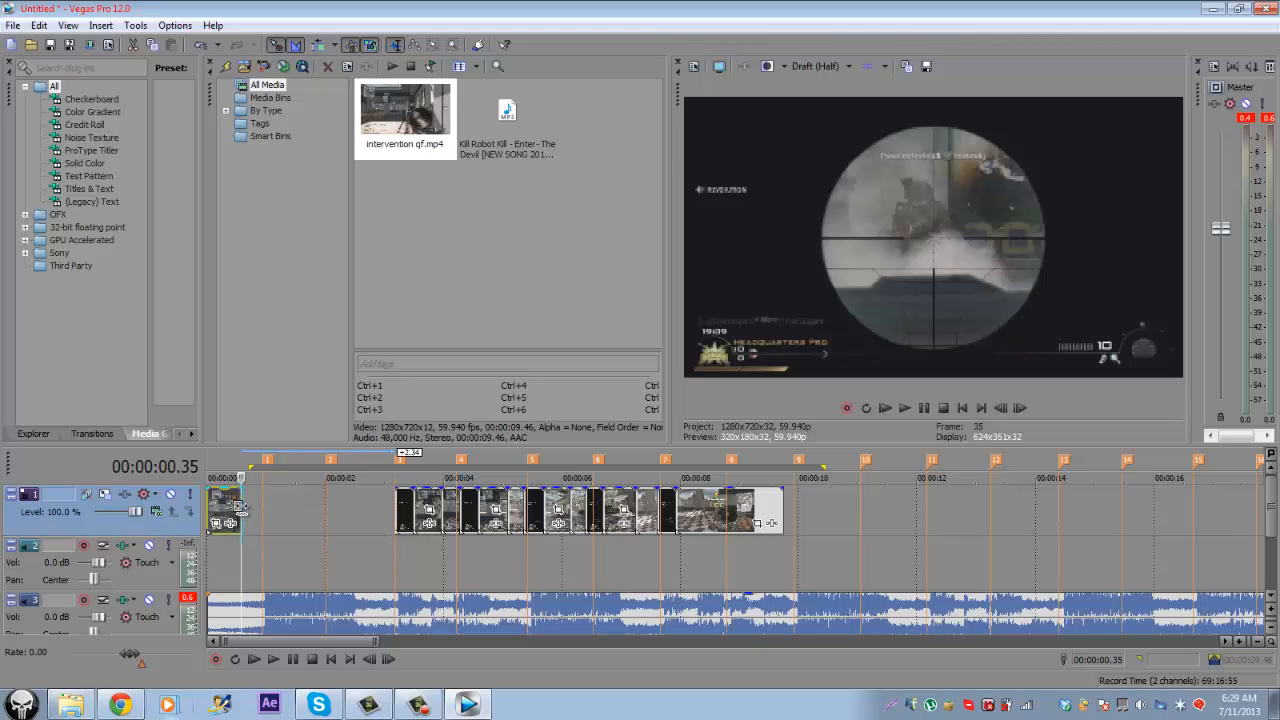
drag(240, 507, 257, 507)
click(260, 505)
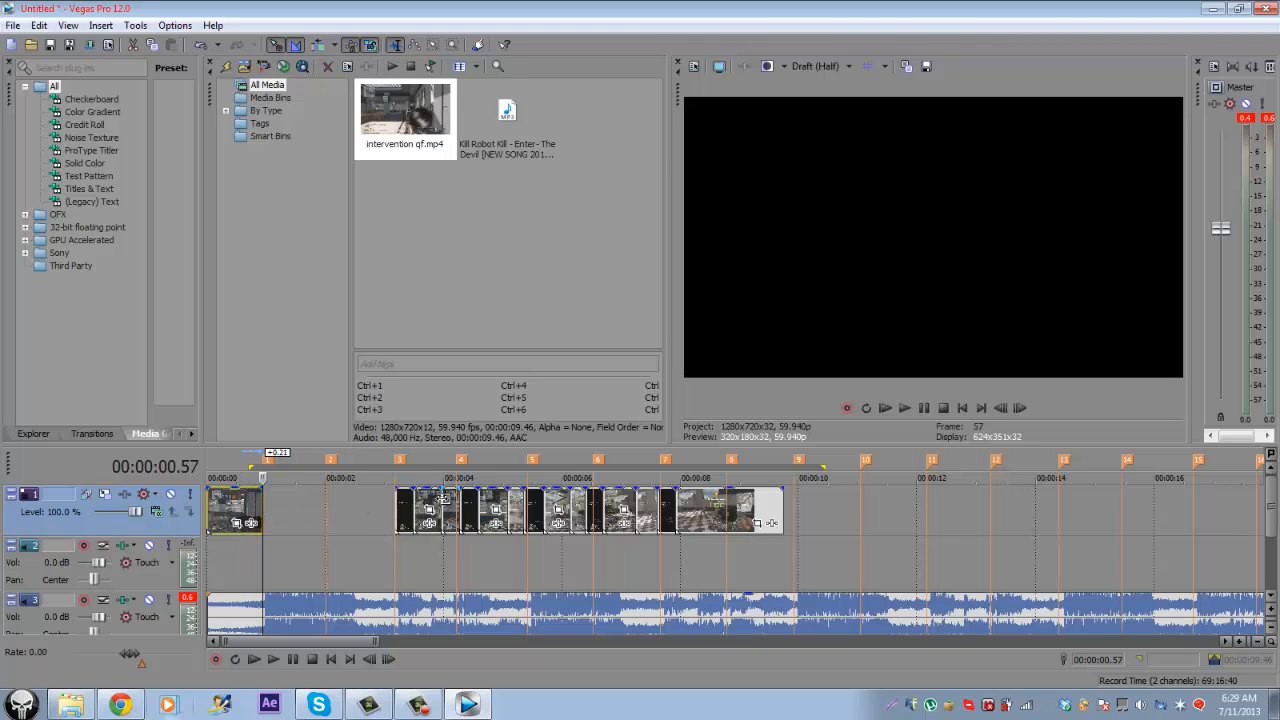
Step: Move the first scoped-shot piece to beat marker 1 and place the kill piece that follows directly behind it
drag(399, 498, 268, 505)
scroll(444, 512, up, 4)
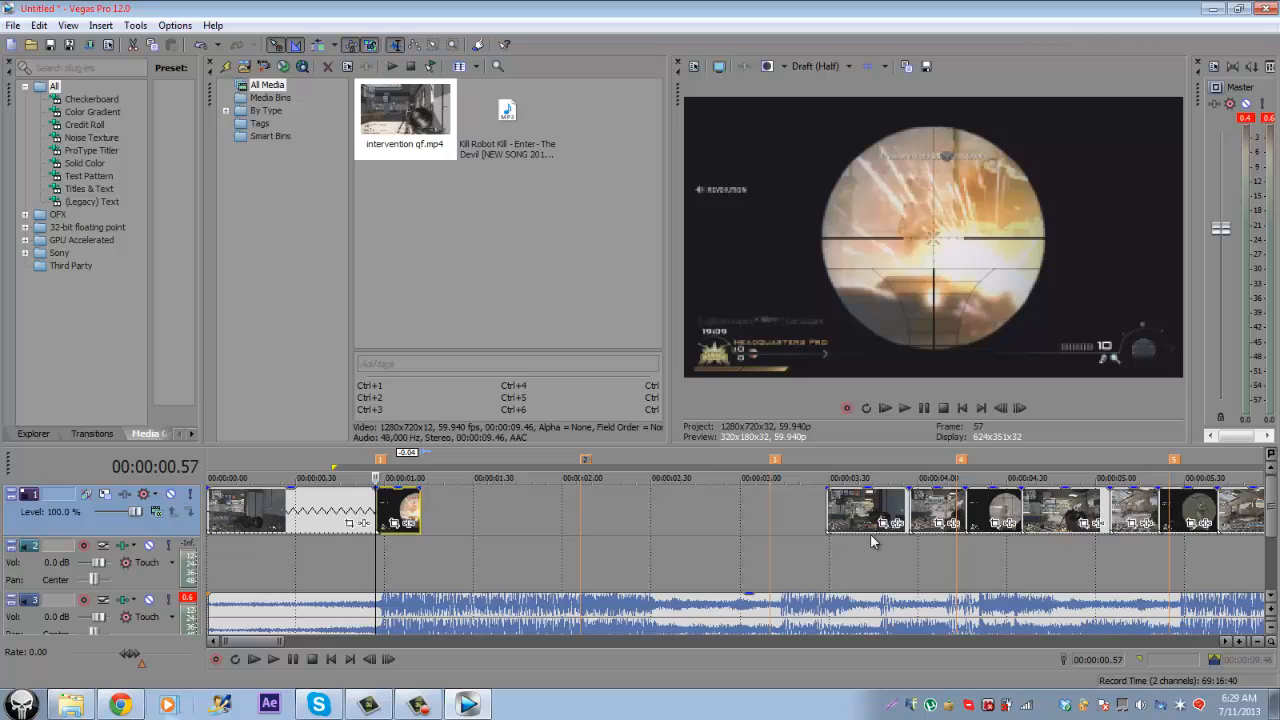
drag(857, 517, 412, 497)
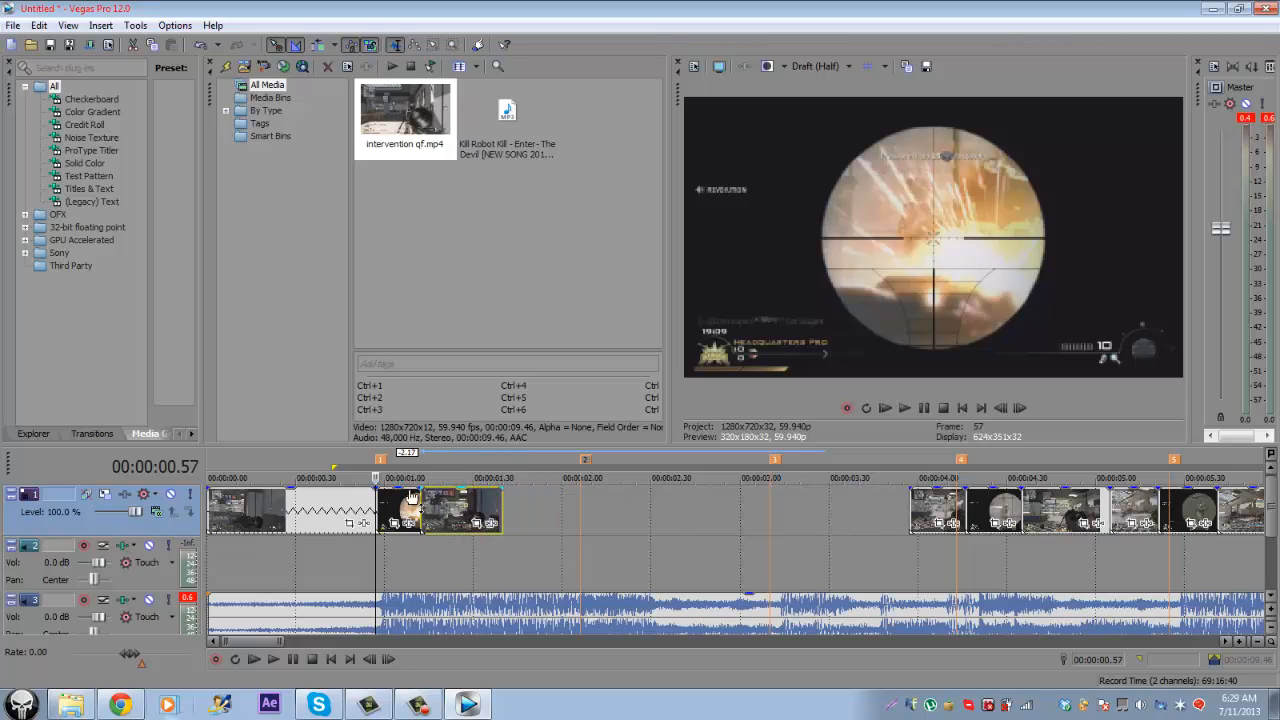
click(421, 503)
Step: Shorten the piece after the first shot by 7 frames from its end and place the playhead there, at 00:00:01.33
mouse_move(500, 514)
mouse_down()
mouse_move(527, 522)
mouse_move(483, 522)
mouse_up()
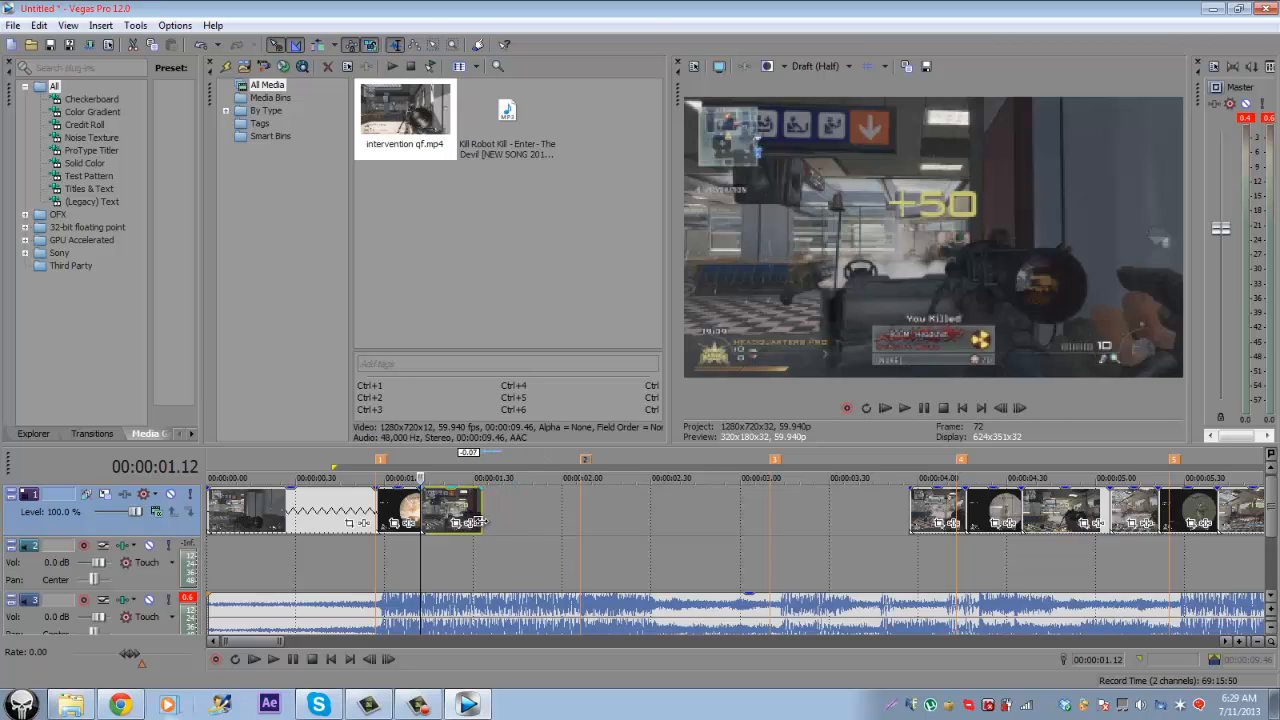
drag(1019, 409, 1019, 409)
click(1019, 409)
click(1019, 409)
click(1019, 409)
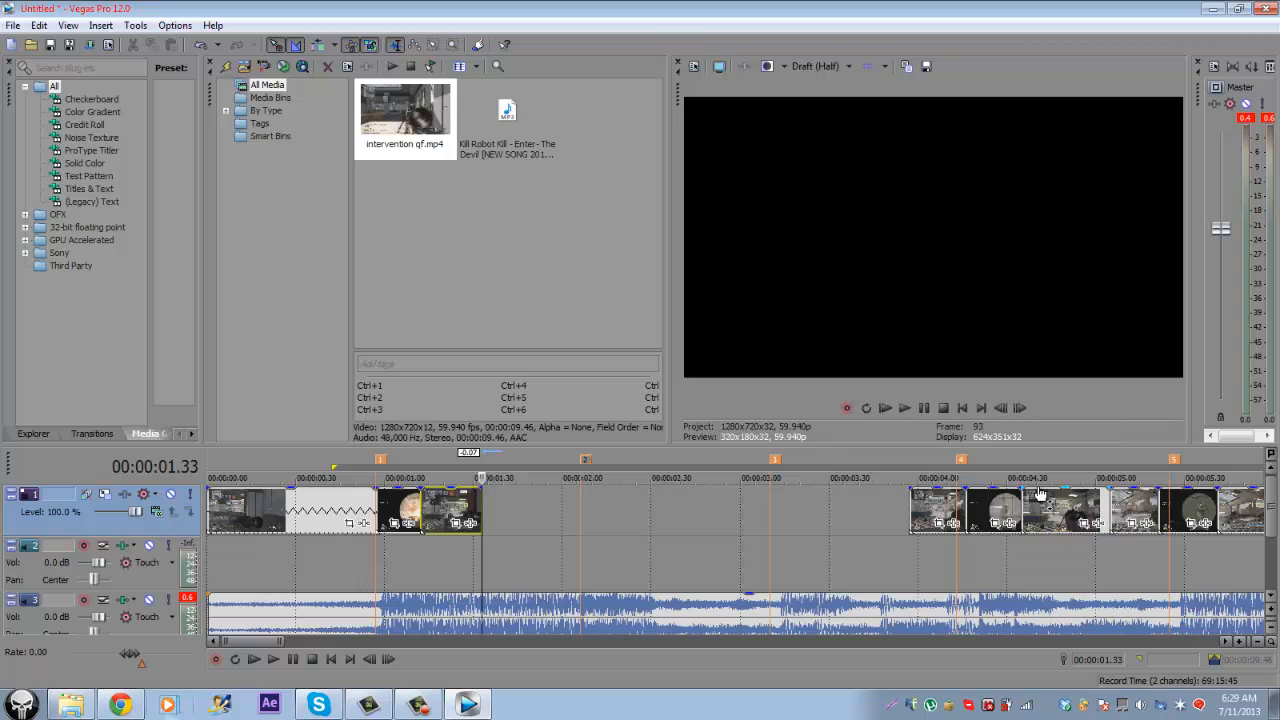
Step: Place the next scope-in piece so it ends at beat marker 2 and stretch the preceding kill piece to meet it at 00:00:01.54
drag(943, 508, 553, 511)
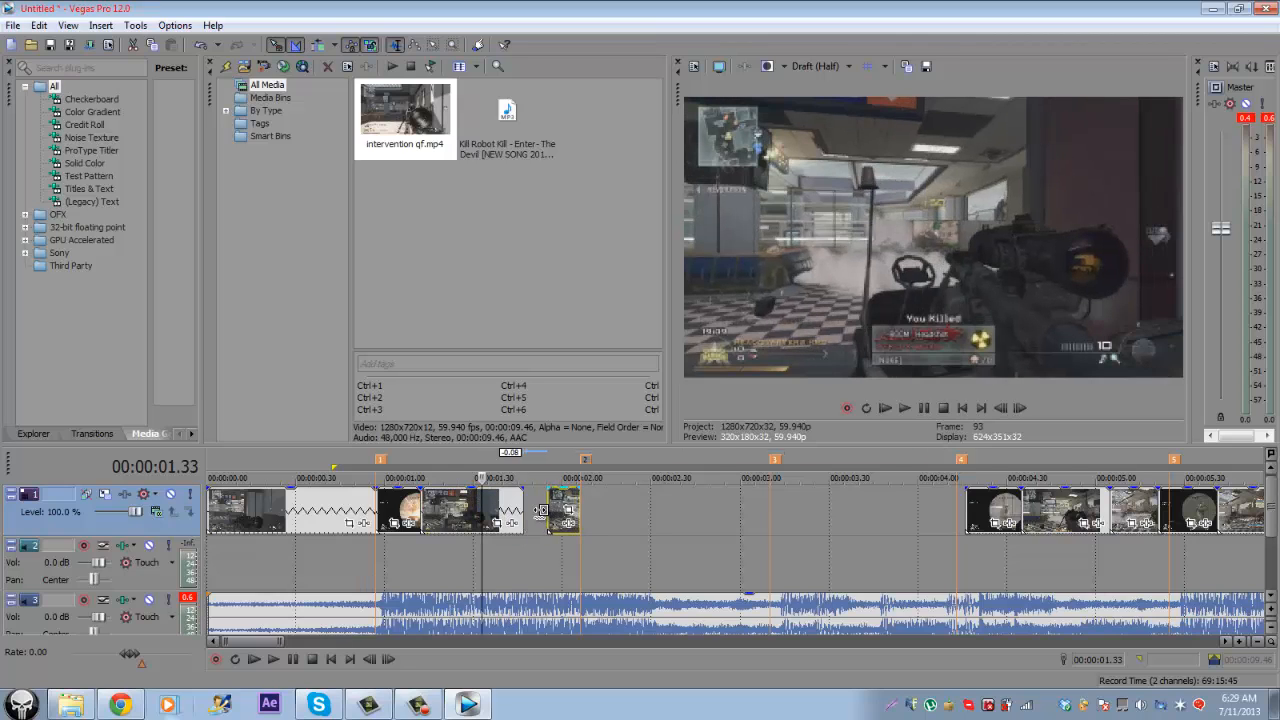
drag(519, 502, 543, 512)
click(540, 511)
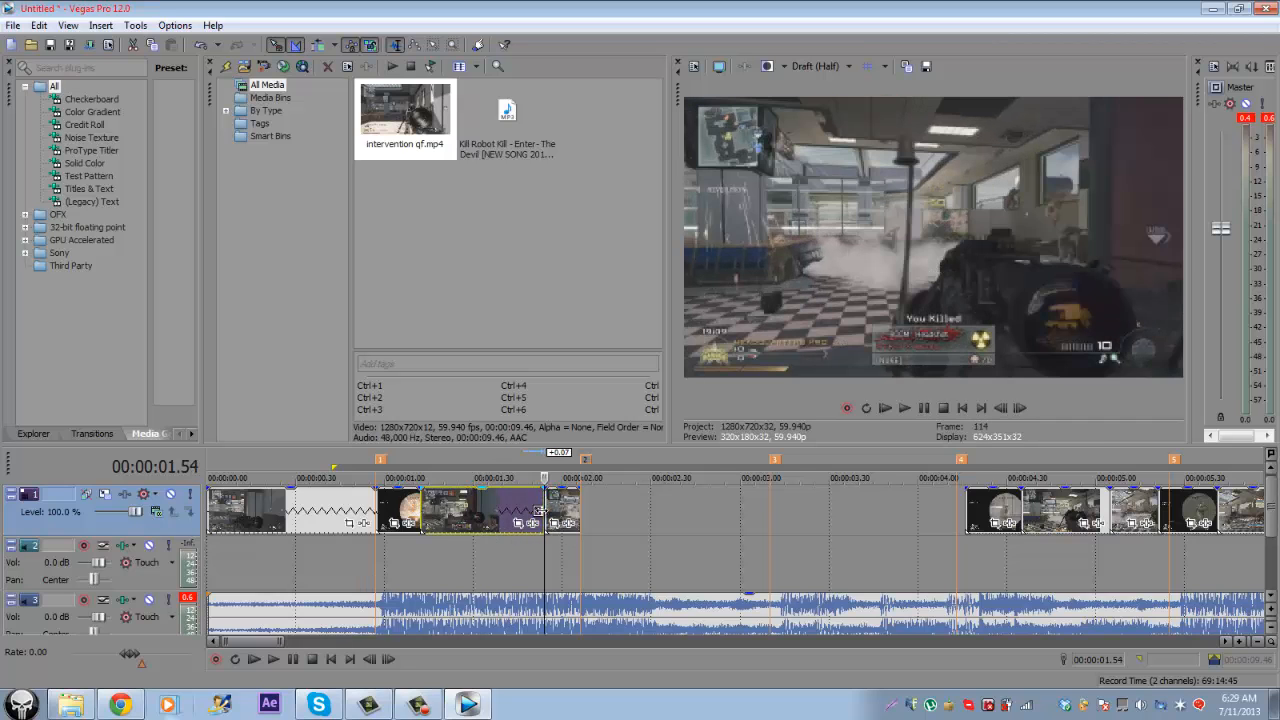
Step: Play back the first shot, and shift the cut between the kill piece and the scope-in piece before marker 2 a few frames earlier
click(364, 552)
key(space)
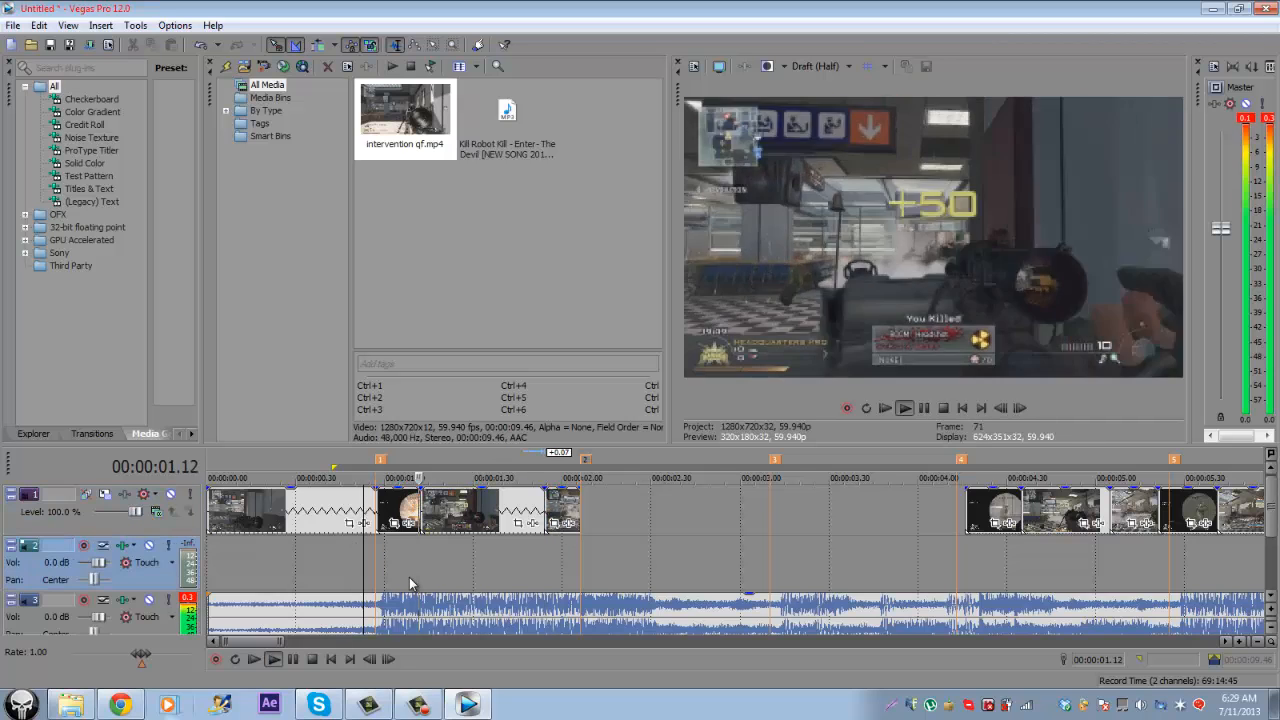
key(space)
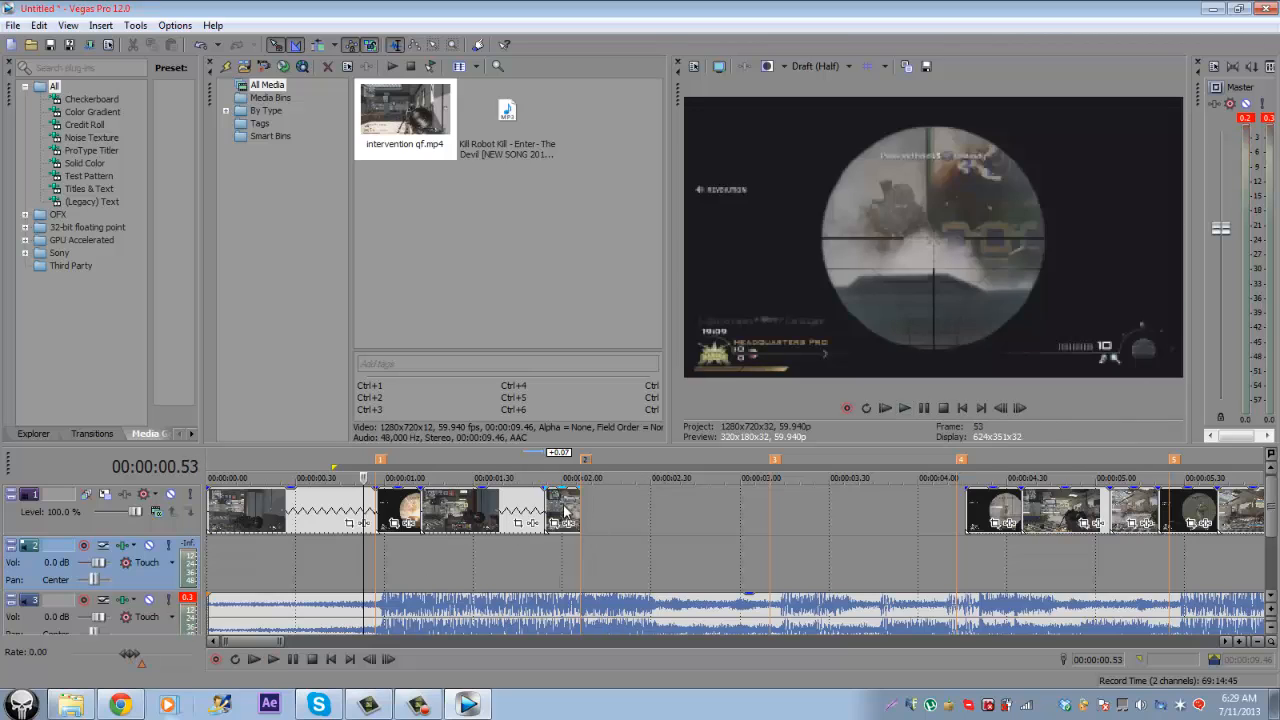
click(540, 499)
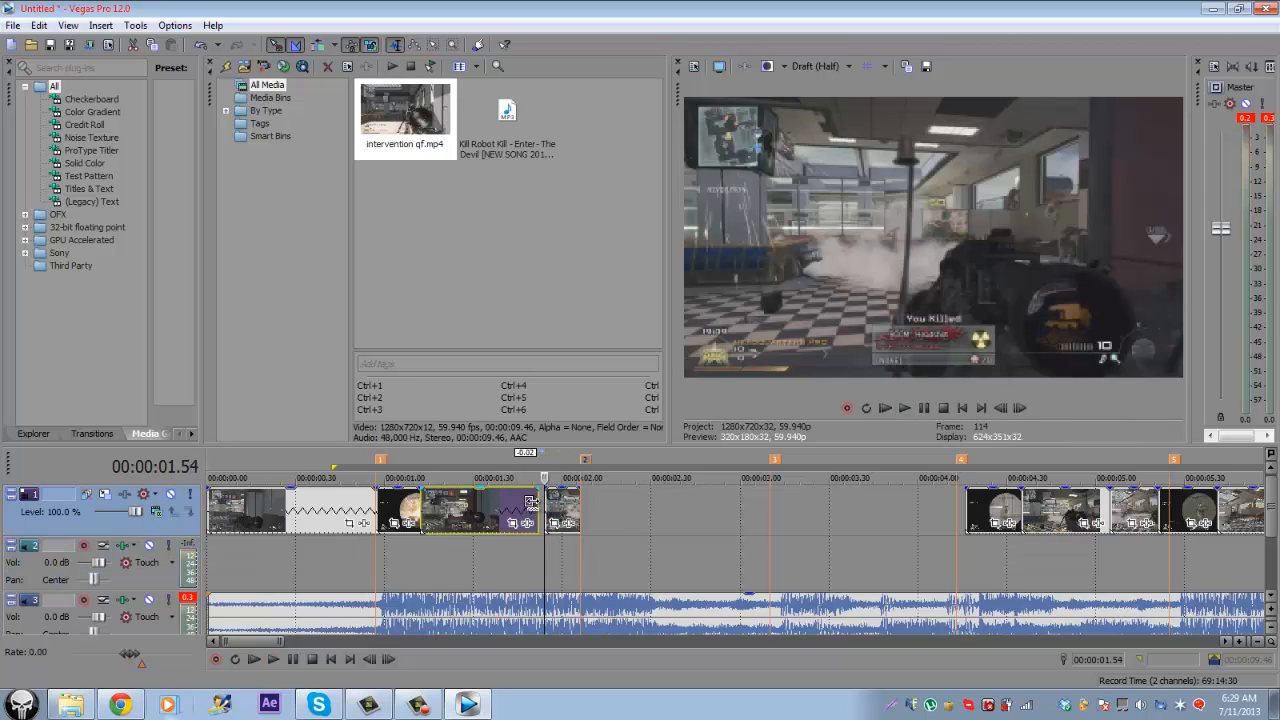
drag(548, 505, 538, 505)
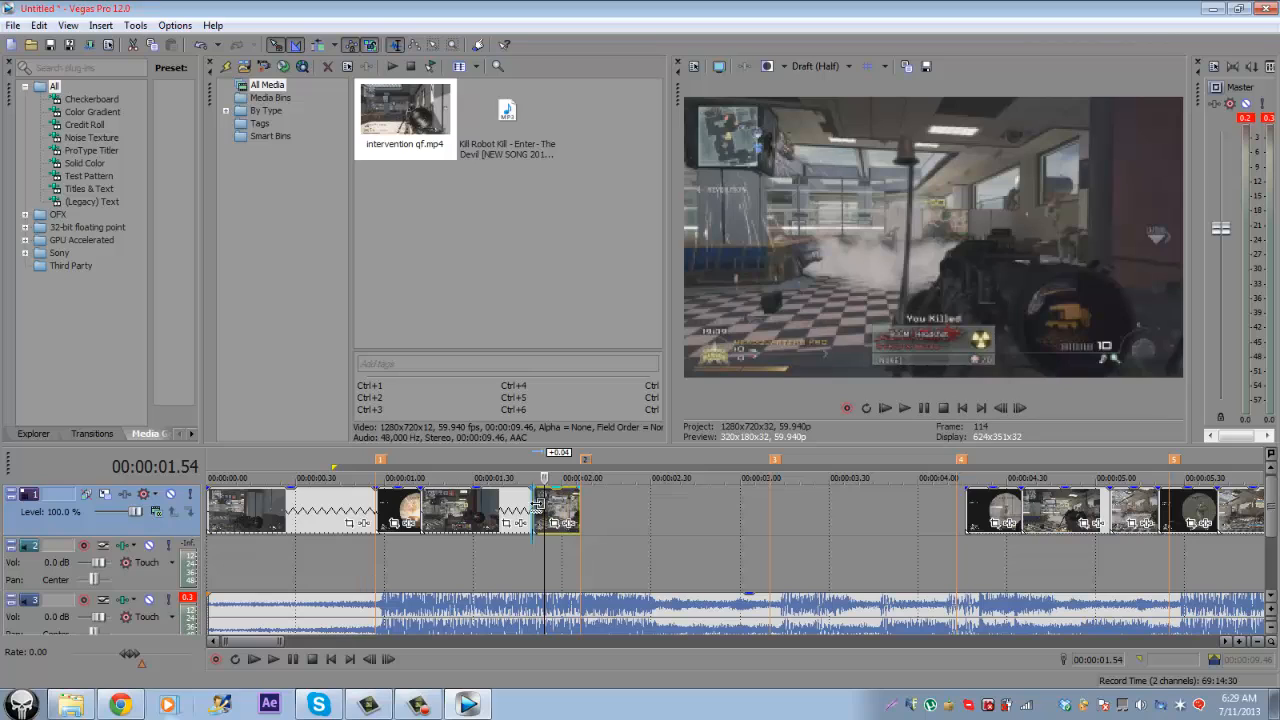
Step: Place the next two scoped shots at beat markers 2 and 3, each followed by its kill piece, with the scope-in piece between them
drag(982, 510, 622, 509)
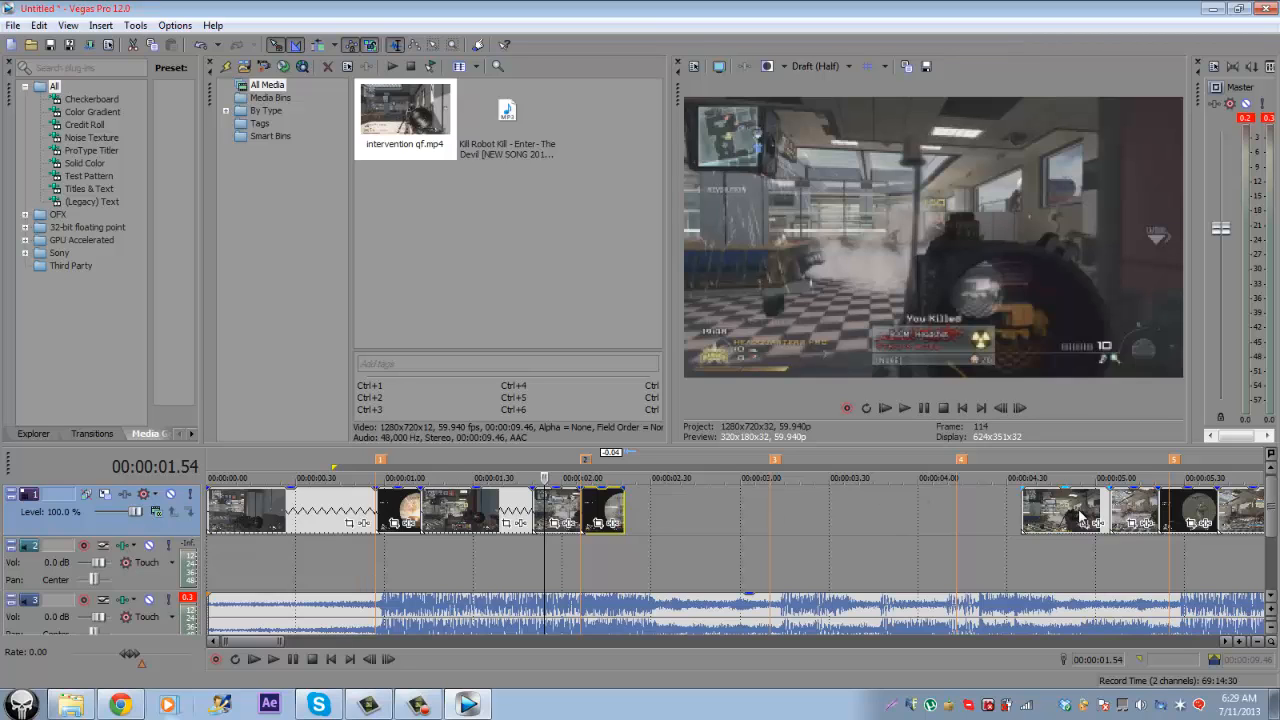
drag(1080, 515, 633, 513)
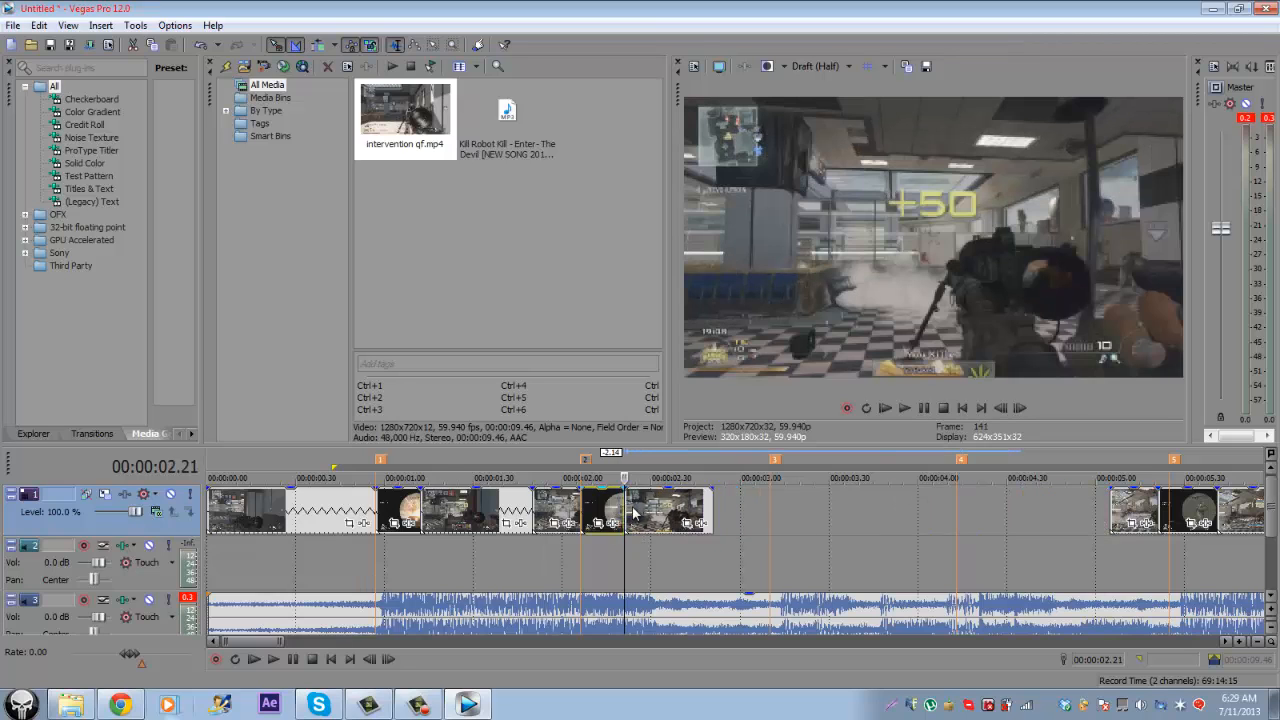
drag(754, 514, 809, 514)
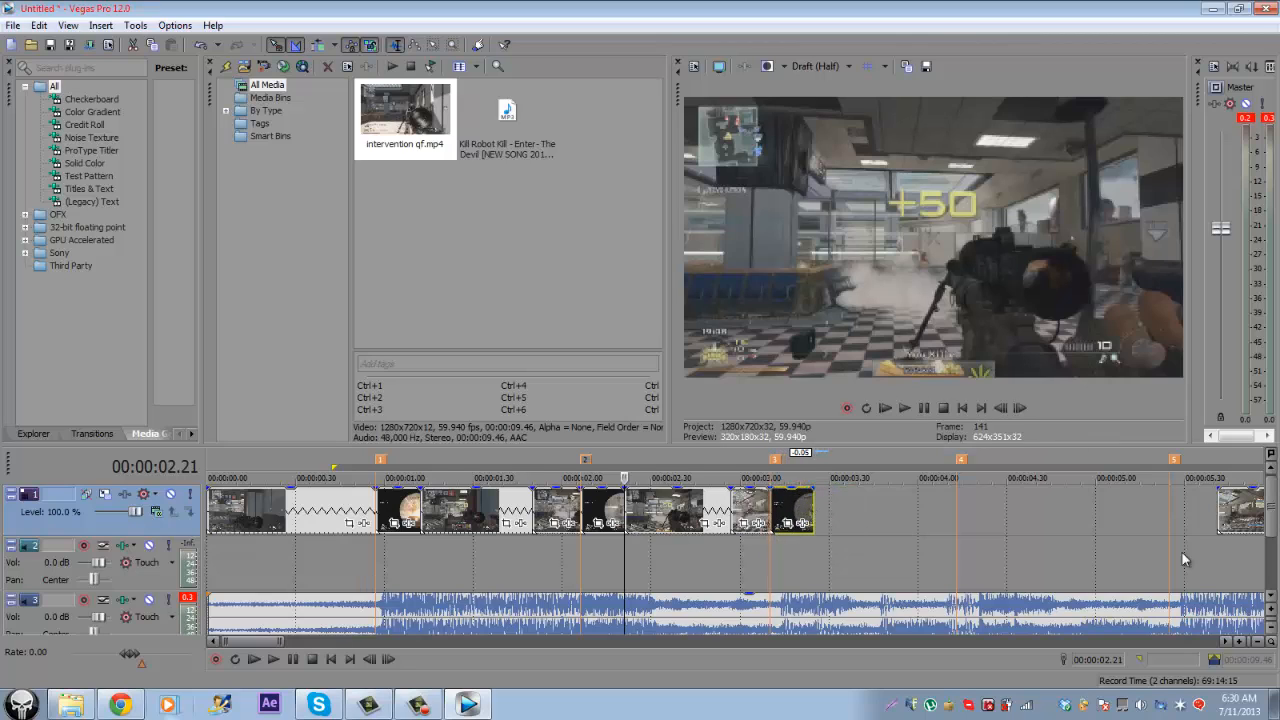
drag(1255, 523, 855, 518)
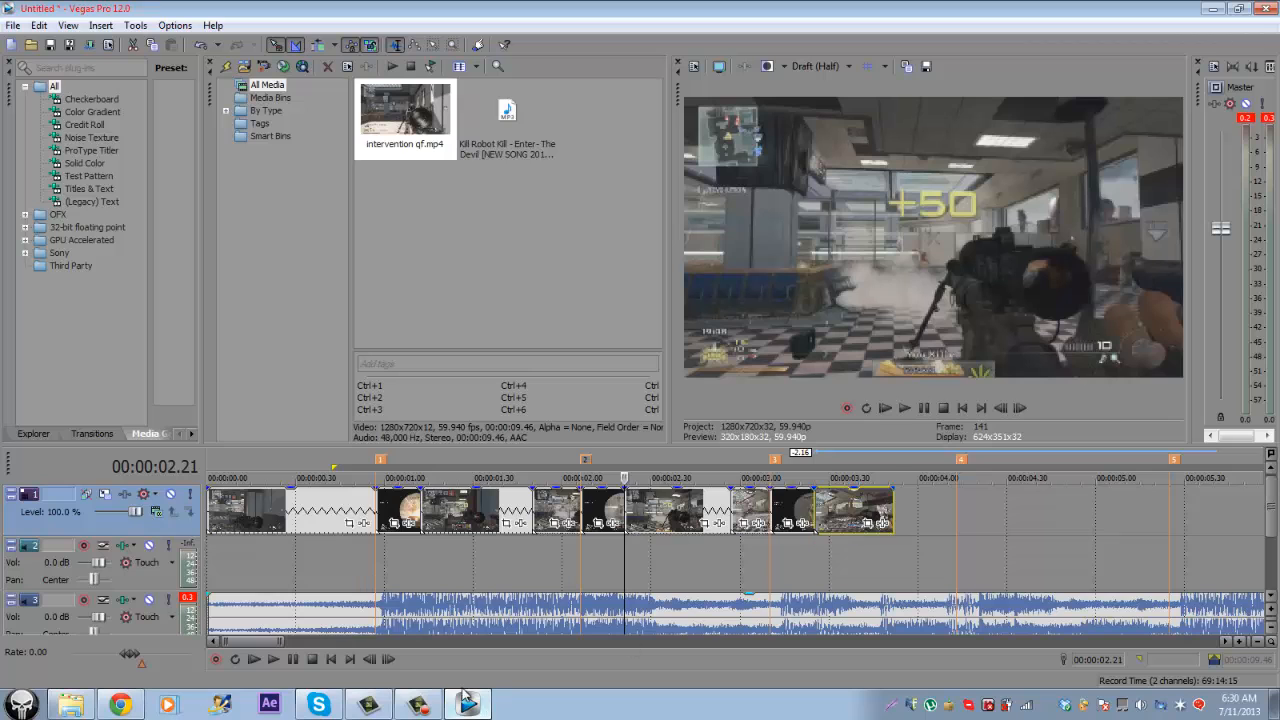
Step: Examine the footage after beat marker 3 frame by frame from 00:00:03.22 to 00:00:03.28
drag(243, 641, 263, 643)
click(371, 508)
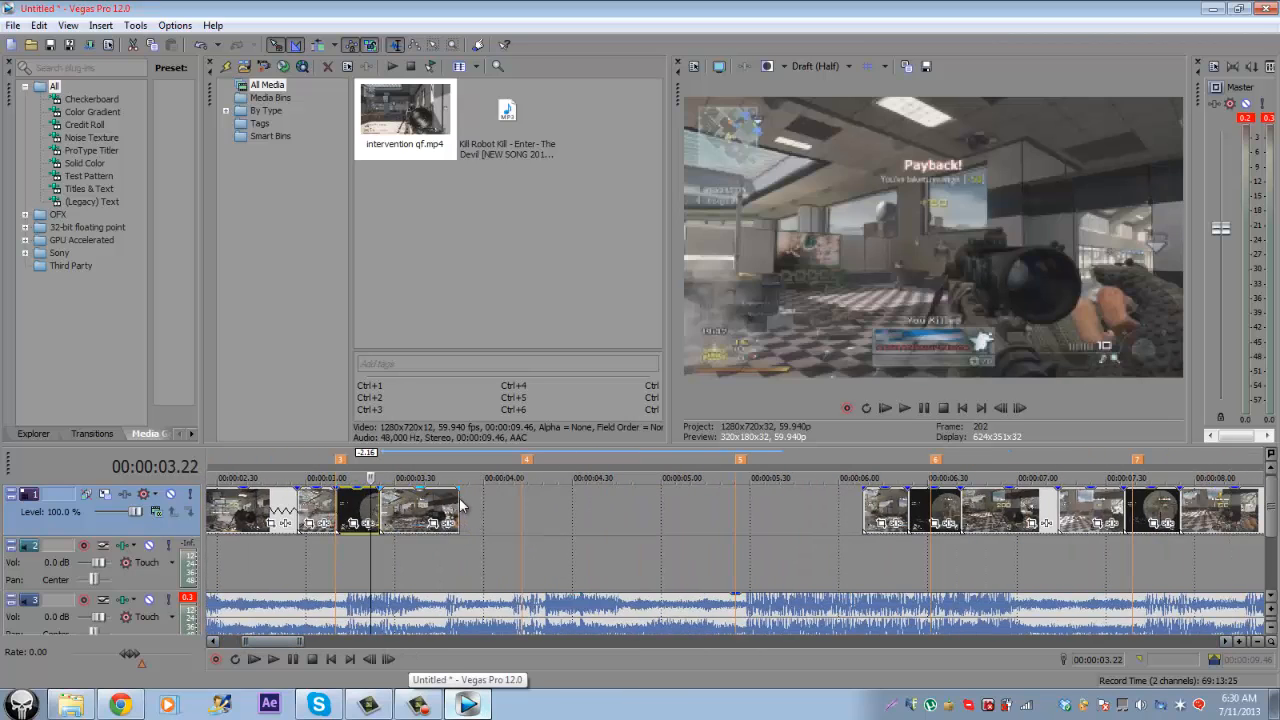
click(1019, 409)
click(1019, 409)
click(1019, 409)
click(1019, 409)
click(1019, 409)
click(1019, 409)
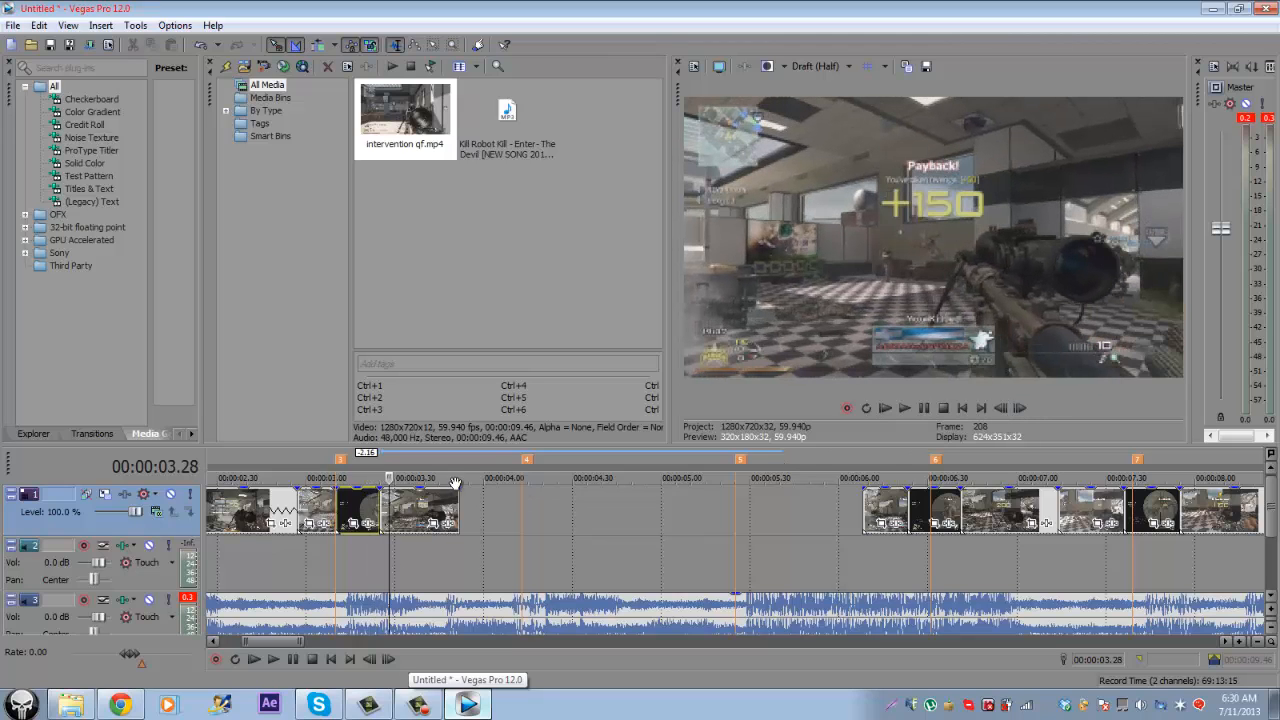
Step: Place the next scope-in piece so it ends at beat marker 4, shifting the marker and the piece about 7 frames later
drag(885, 510, 502, 512)
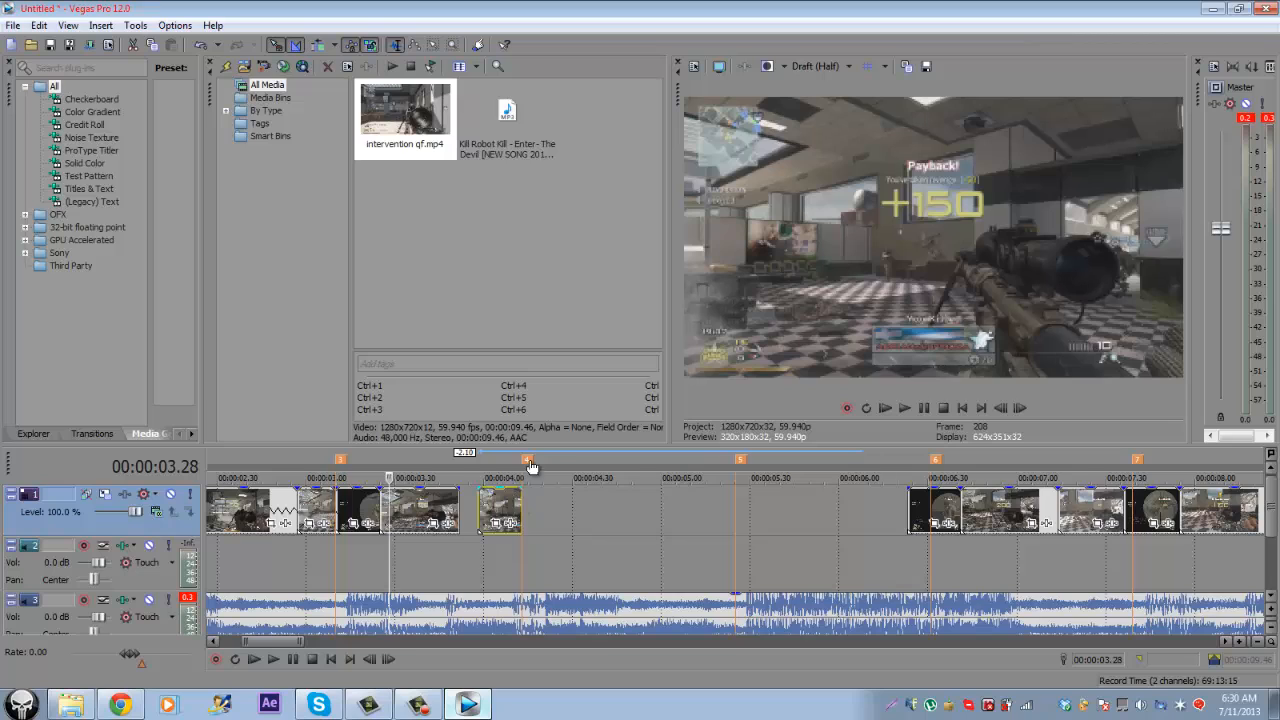
drag(527, 466, 548, 471)
drag(487, 510, 507, 512)
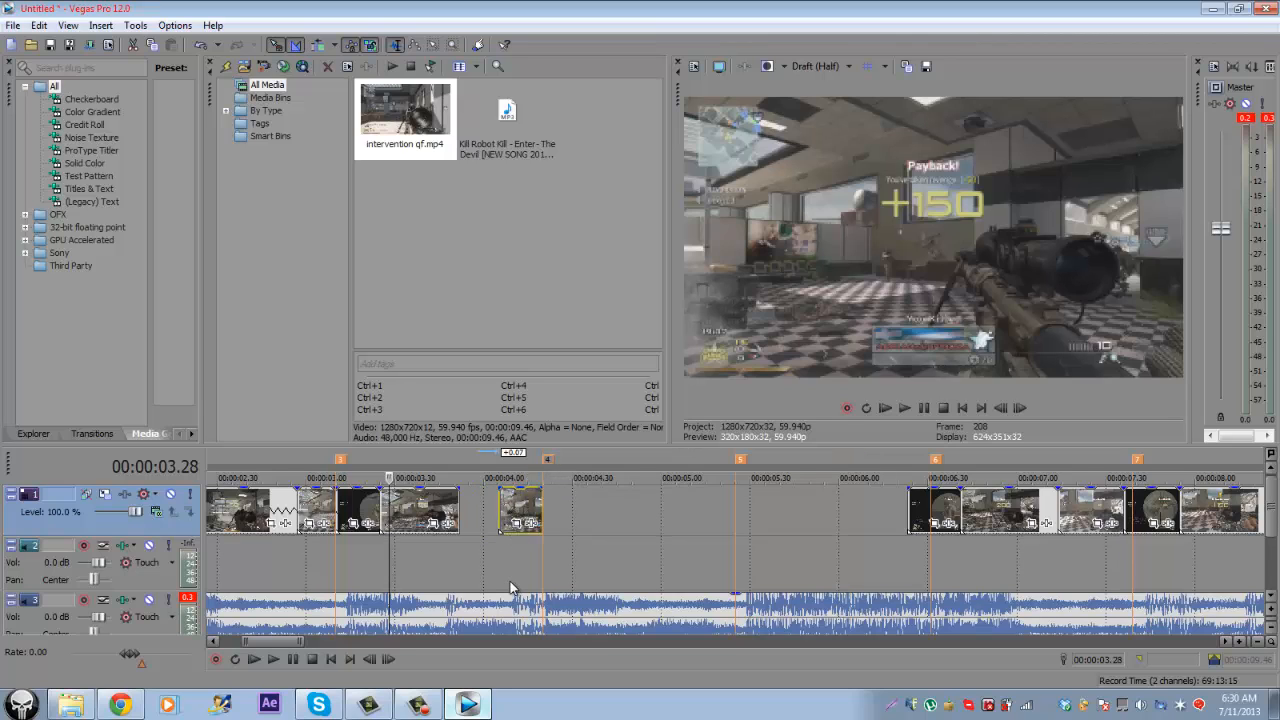
Step: Play the music leading up to beat marker 4 and stretch the preceding kill piece by 17 frames to meet the scope-in piece
key(space)
key(space)
click(503, 605)
key(space)
key(space)
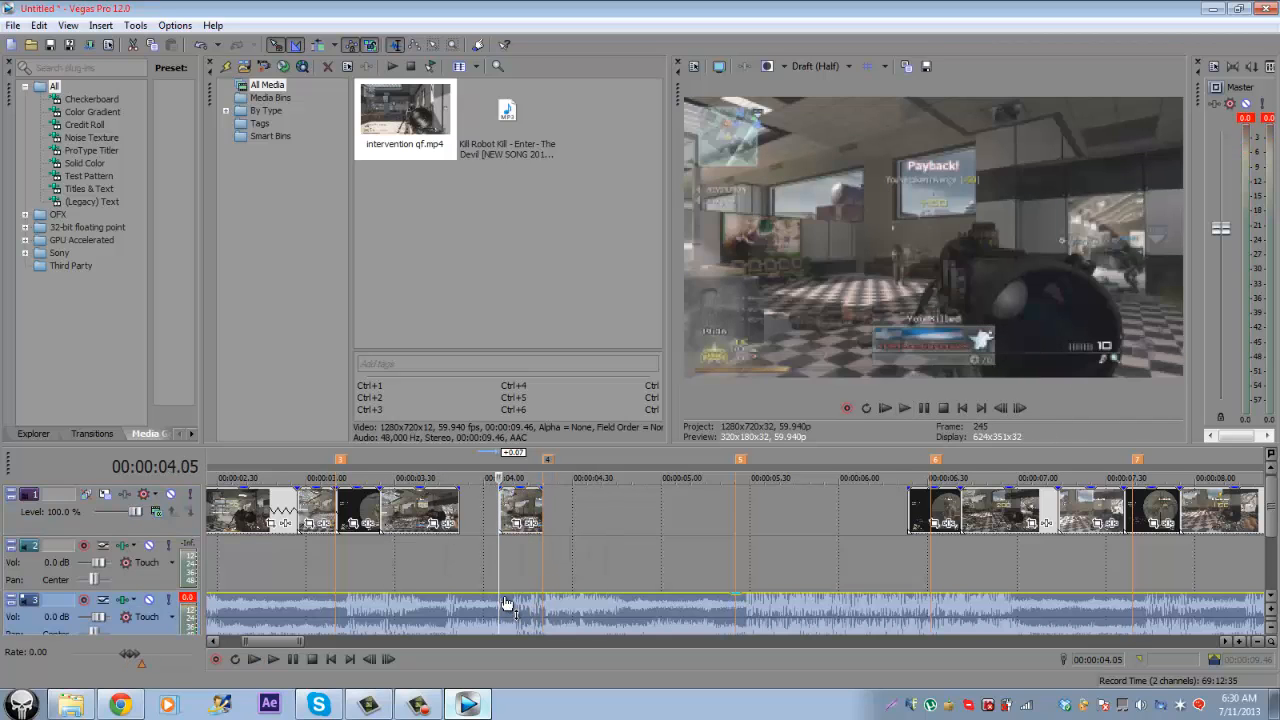
key(space)
key(space)
drag(498, 518, 510, 520)
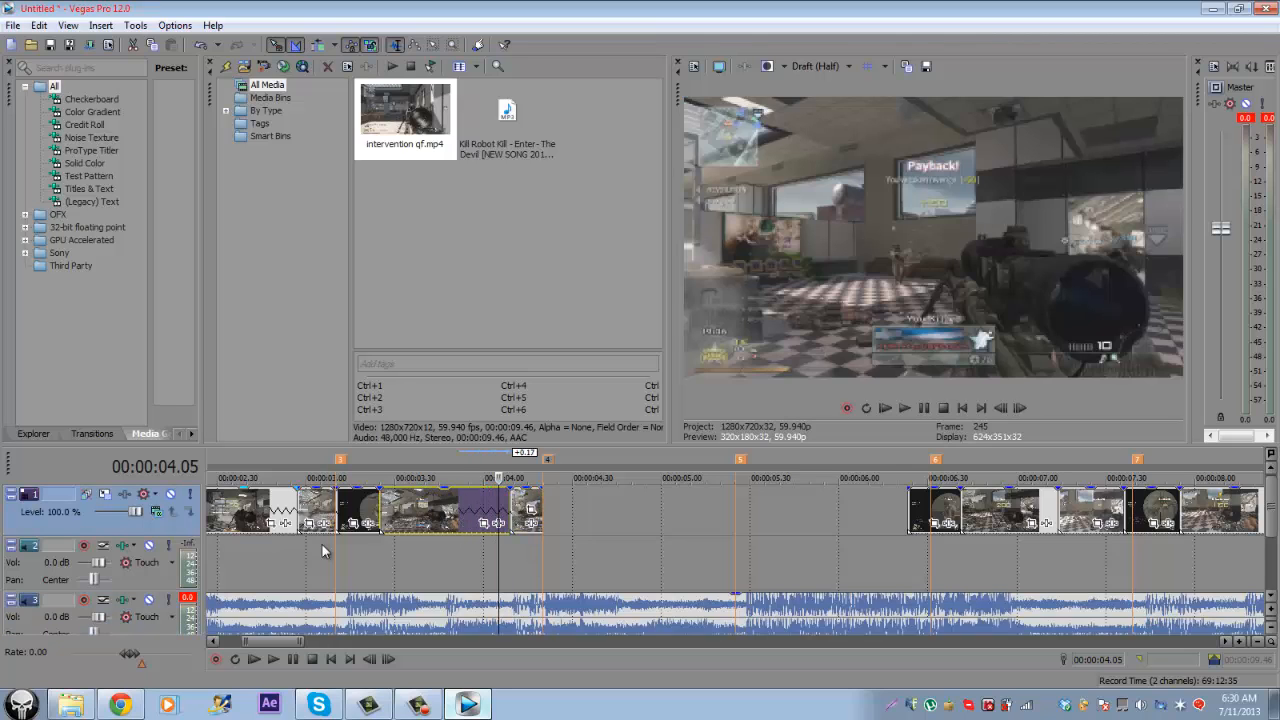
Step: Move beat marker 3 slightly later onto the beat and shift the cut between the scope-in and scoped-shot pieces to it
click(346, 466)
drag(340, 466, 345, 467)
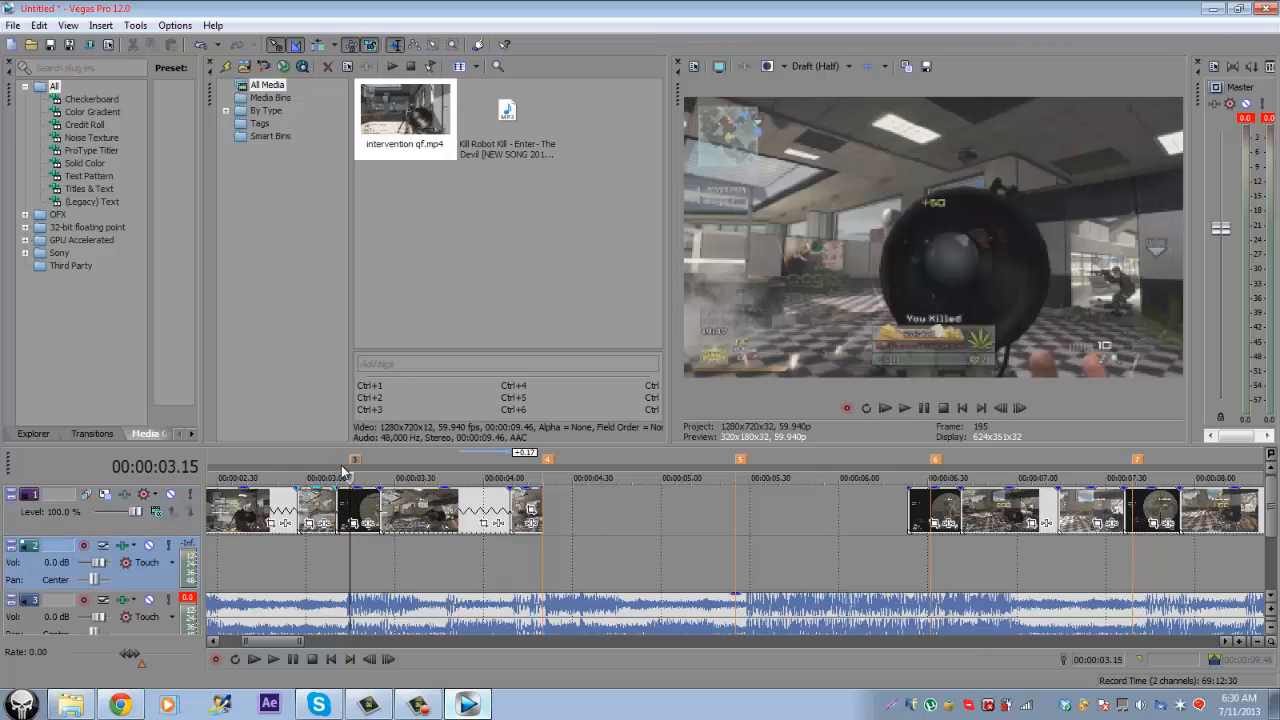
click(296, 558)
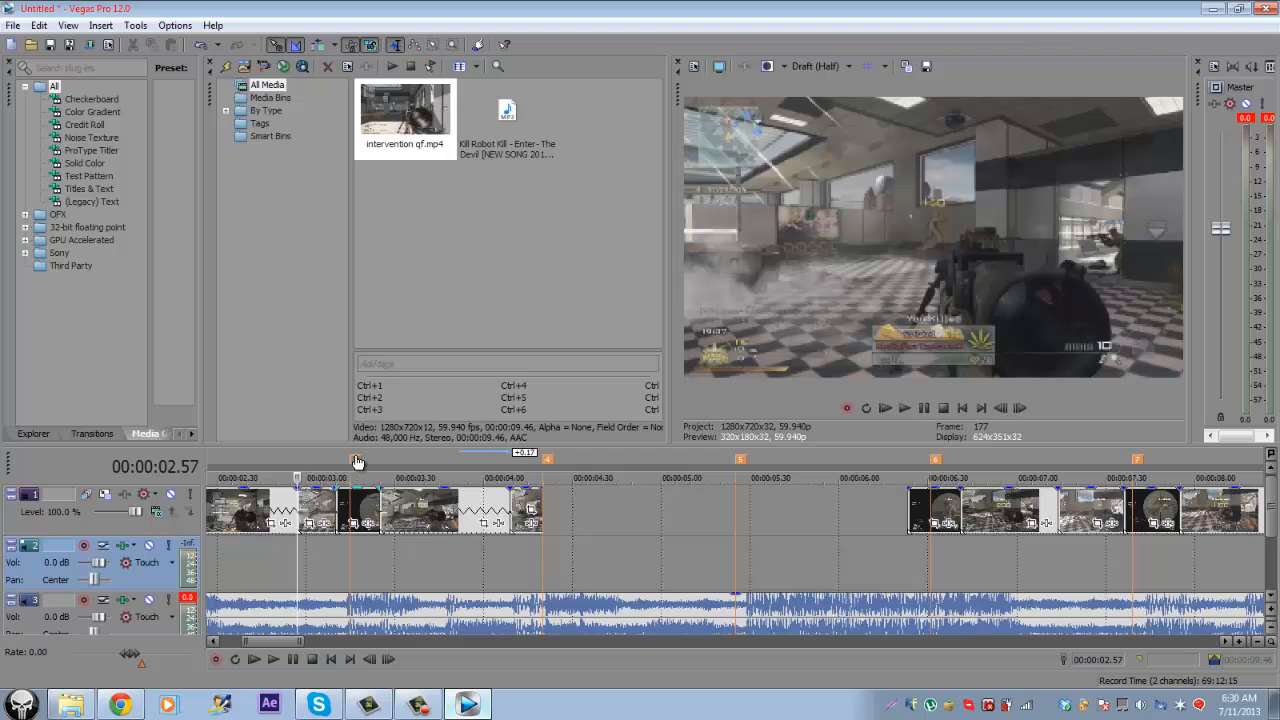
click(355, 461)
click(367, 515)
mouse_move(364, 515)
mouse_down()
mouse_move(380, 505)
mouse_move(334, 505)
mouse_move(335, 518)
mouse_move(298, 508)
mouse_move(320, 515)
mouse_up()
Step: Play back the section from before beat marker 3 up to marker 4 and place the playhead at 00:00:04.20
key(space)
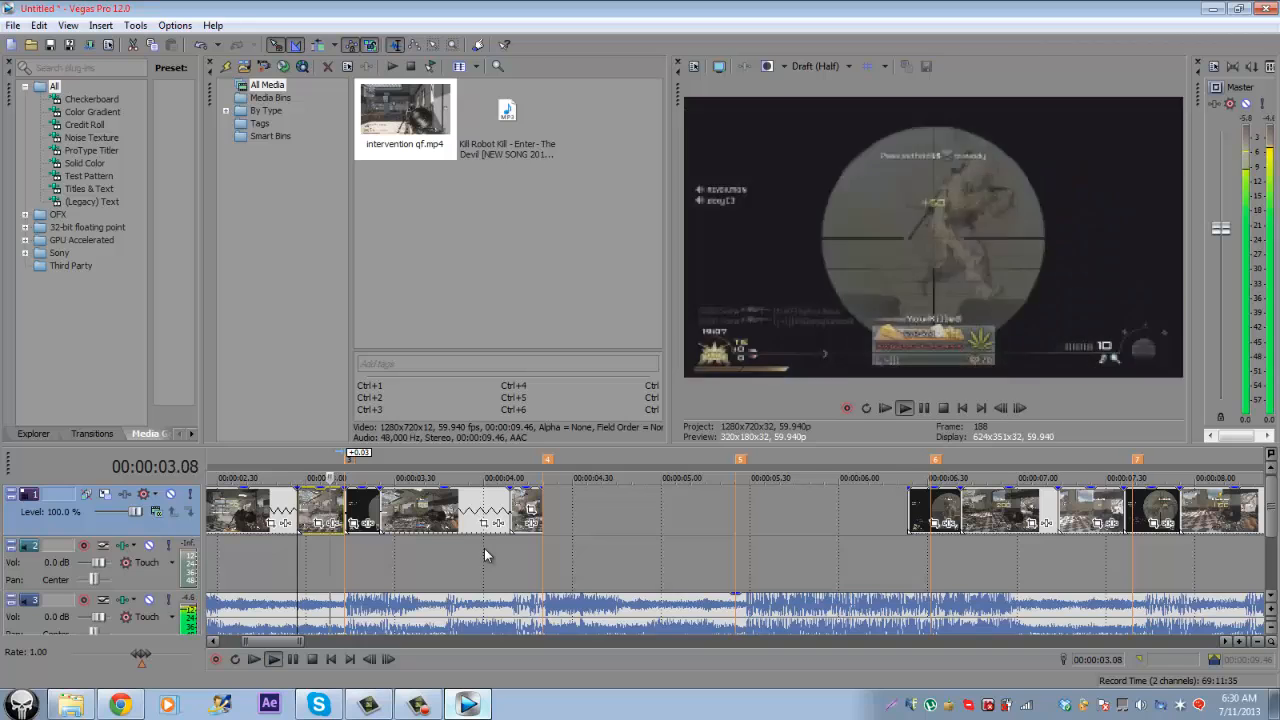
key(space)
key(space)
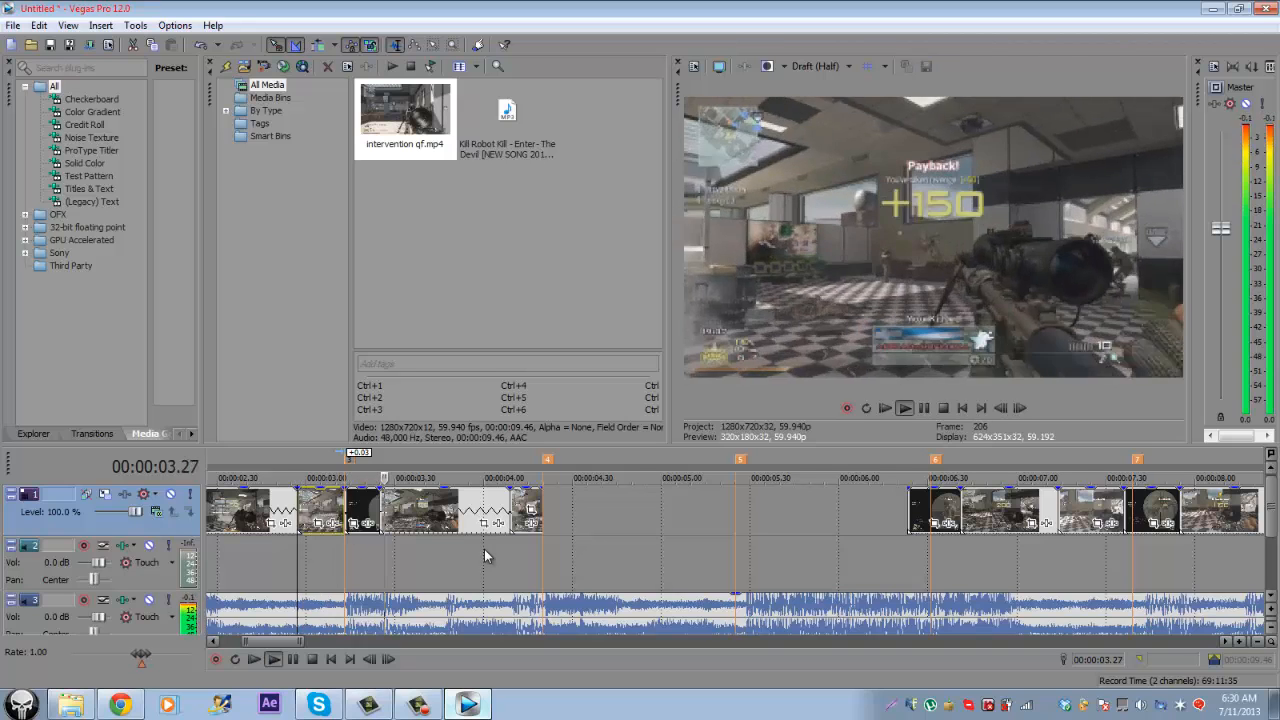
key(space)
key(space)
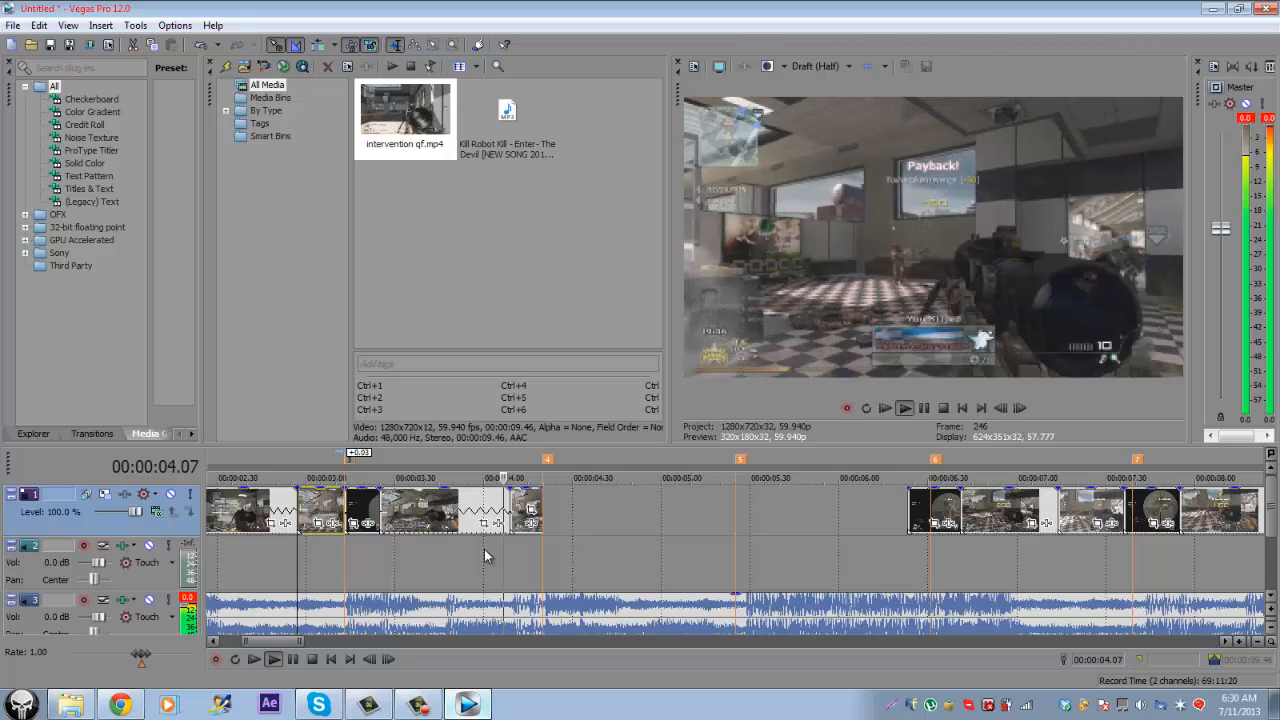
key(space)
click(540, 547)
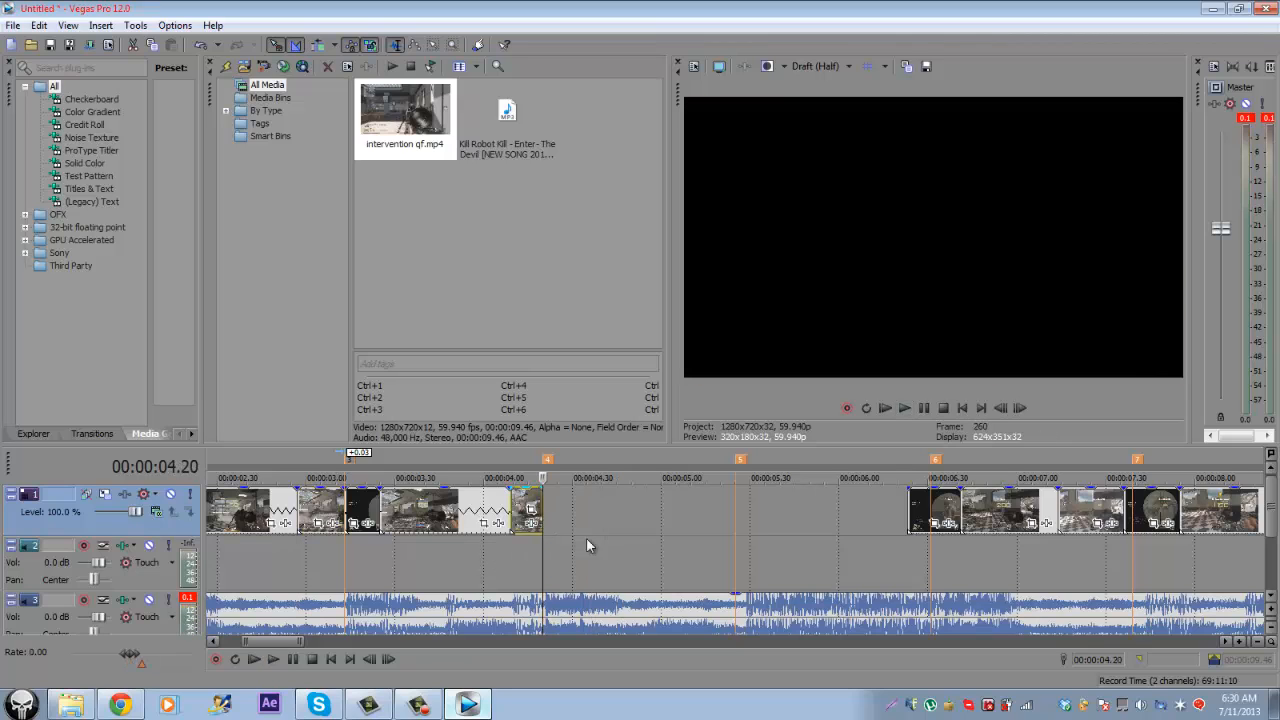
Step: Place the next scoped shot at beat marker 4, its kill piece directly behind it, and the following scope-in piece before marker 5
drag(928, 512, 578, 514)
drag(982, 512, 600, 512)
drag(1069, 514, 683, 512)
Step: Shift beat marker 5 to 00:00:05.28 and place the last scoped shot there, with the scope-in piece ending at it and the remaining footage behind
drag(743, 464, 752, 467)
drag(713, 508, 703, 514)
drag(1160, 503, 778, 514)
drag(1226, 511, 862, 511)
Step: Shorten the last scoped shot at beat marker 5 from its end and move the remaining footage directly behind it
click(752, 510)
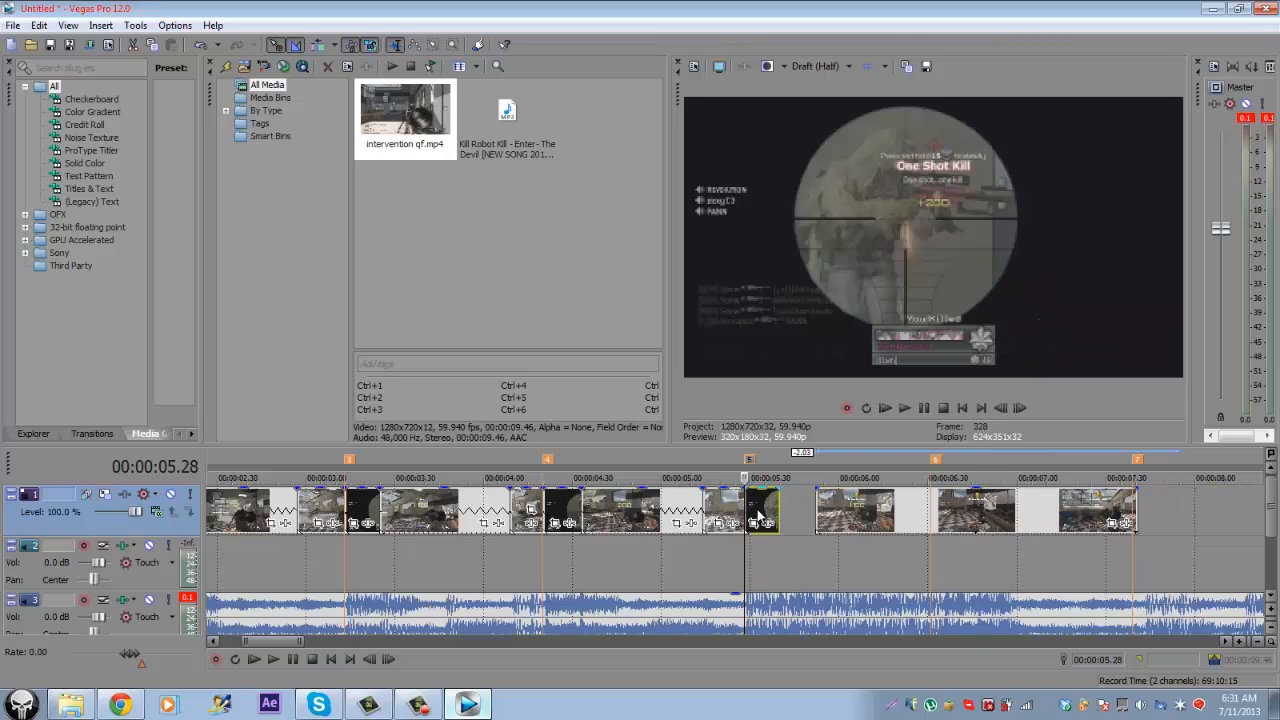
mouse_move(779, 512)
mouse_down()
mouse_move(765, 511)
mouse_move(777, 513)
mouse_up()
key(space)
key(space)
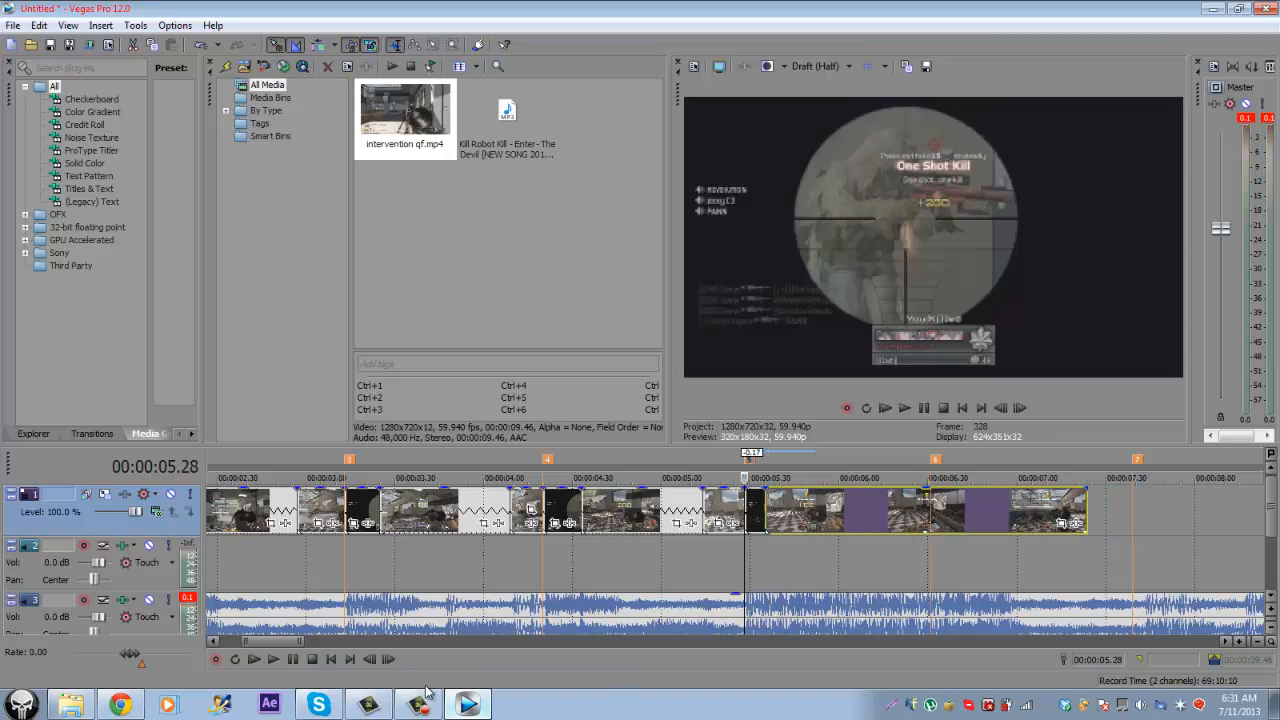
key(space)
key(space)
Step: Play the synced edit from the start of the timeline through the last kill twice
drag(250, 641, 228, 641)
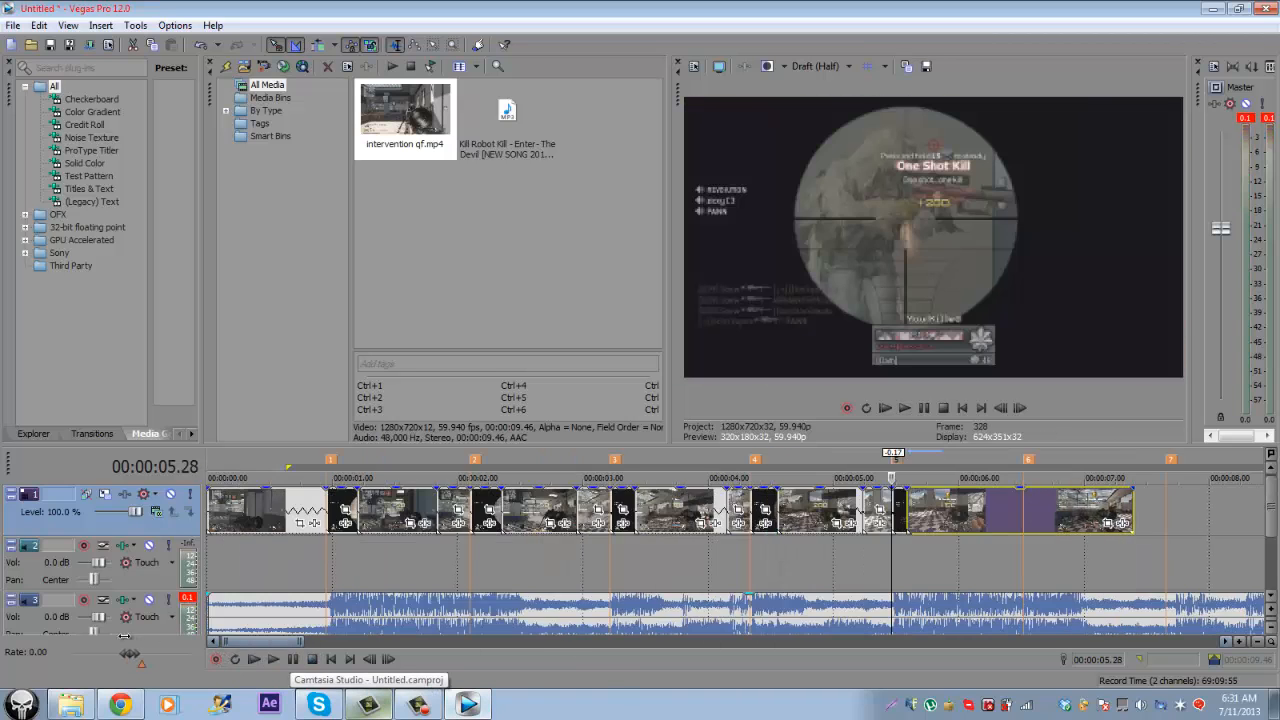
click(209, 507)
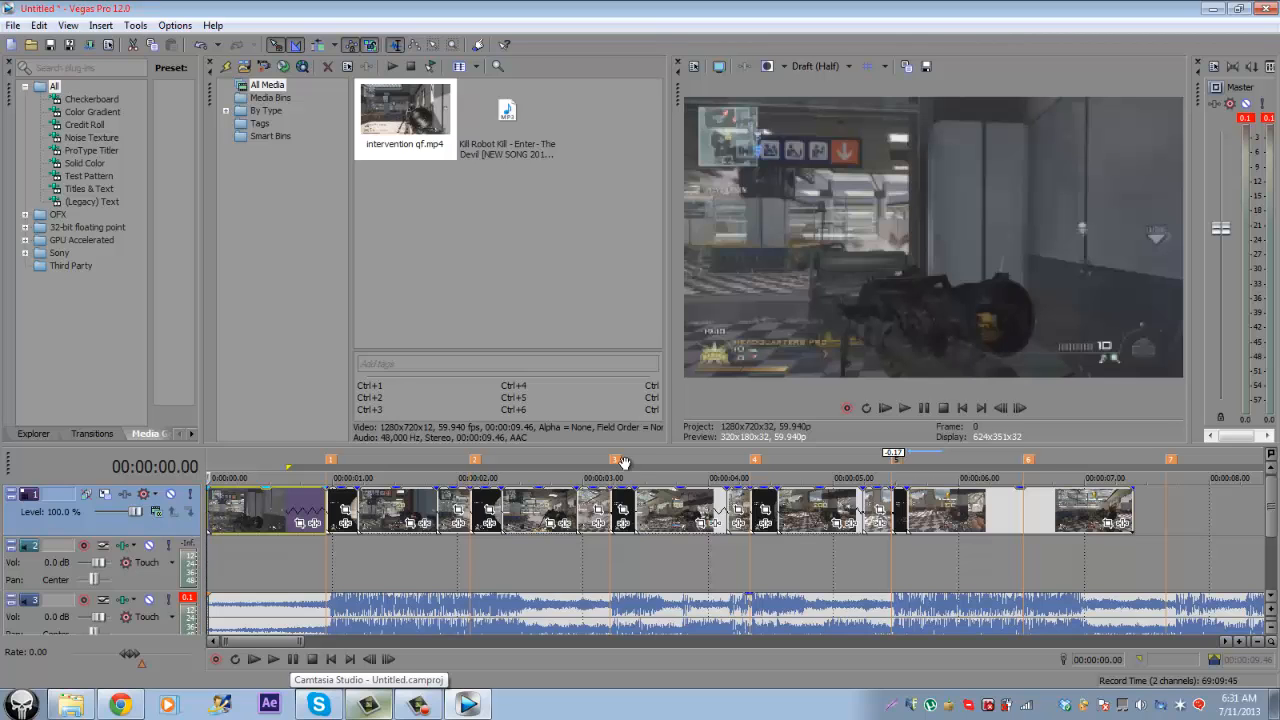
click(903, 410)
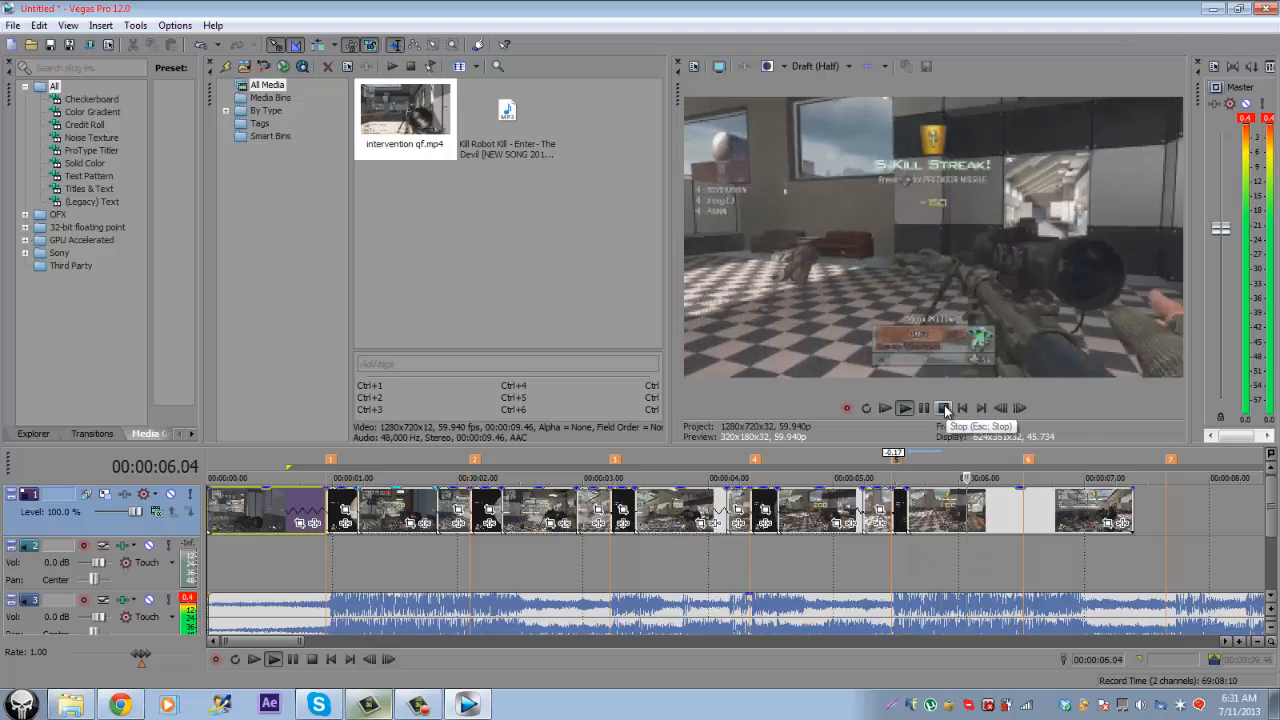
click(944, 409)
click(908, 411)
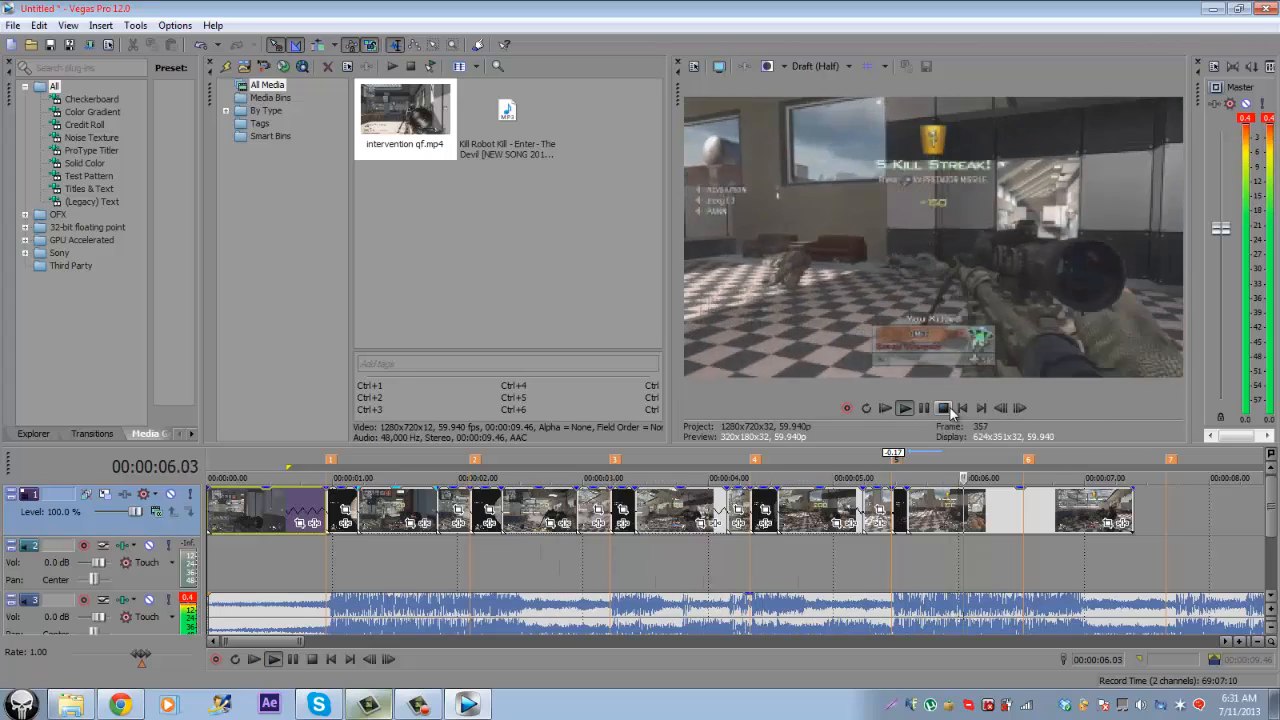
click(950, 410)
click(910, 510)
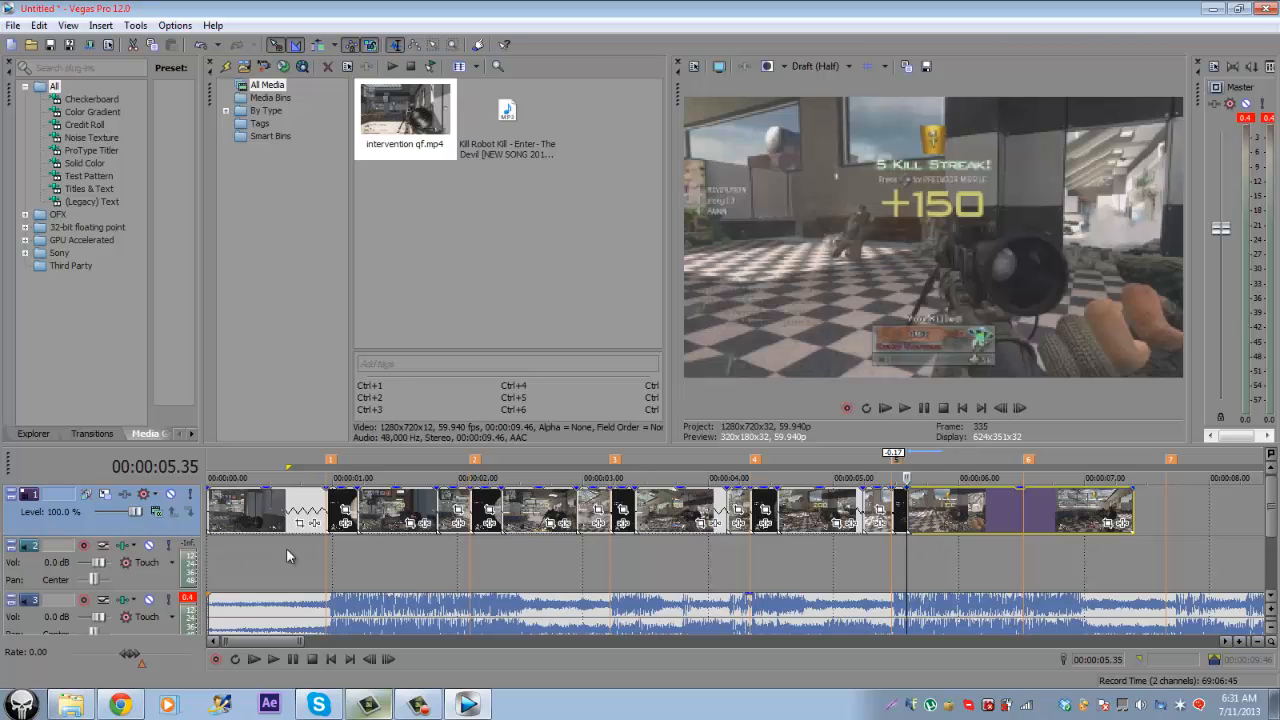
mouse_move(333, 562)
mouse_down()
mouse_move(503, 567)
mouse_move(243, 552)
mouse_move(570, 547)
mouse_up()
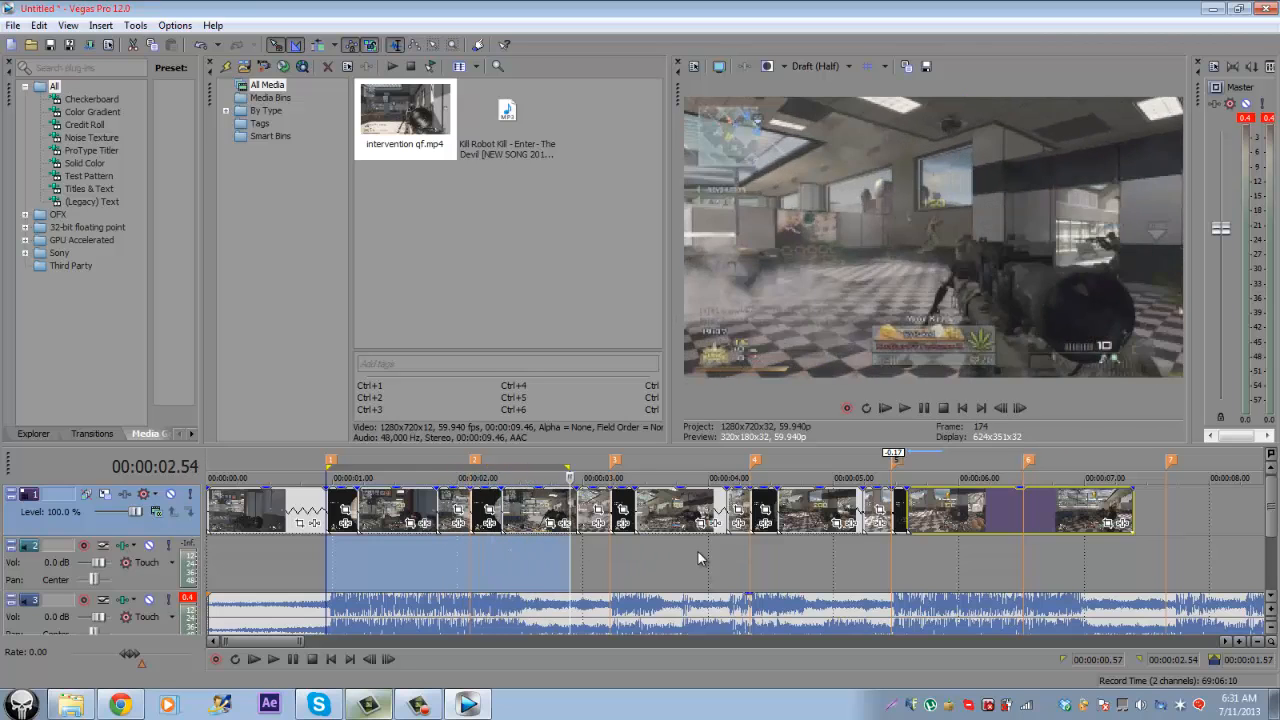
drag(823, 545, 856, 543)
click(897, 564)
click(910, 565)
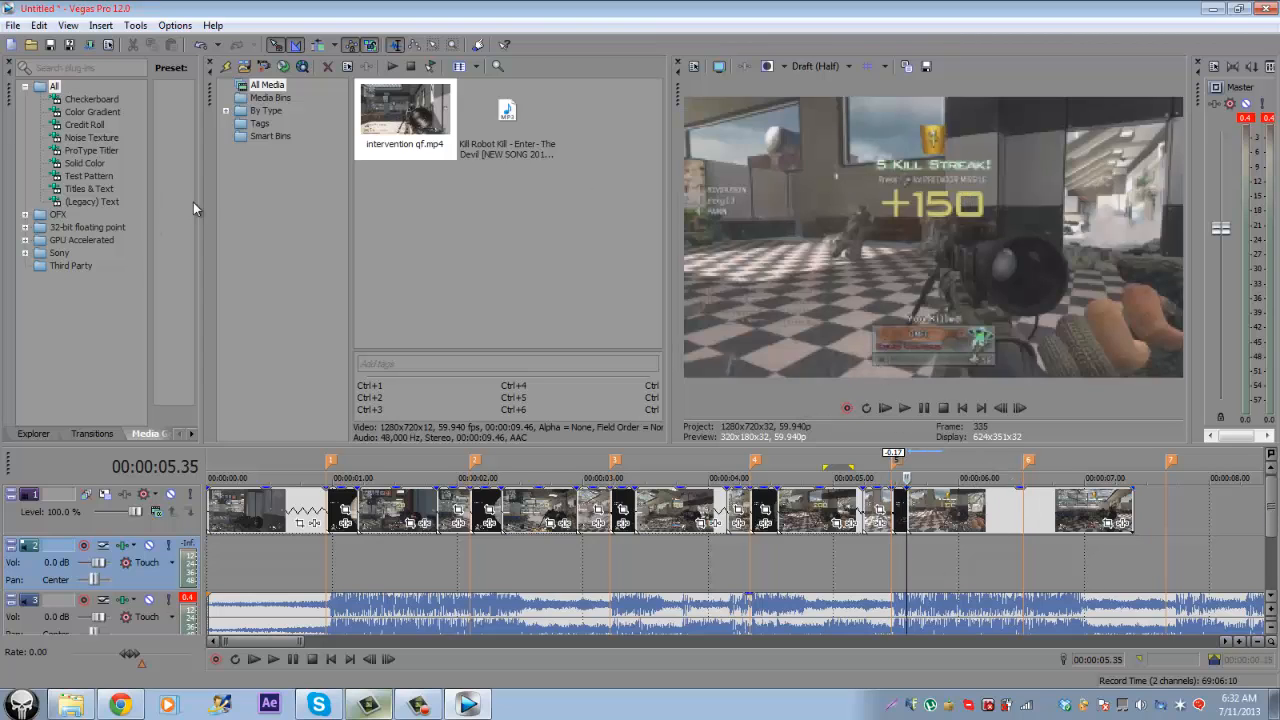
Step: Widen the Media Generators pane, show the Video FX window and dock it alongside the Explorer and Transitions windows
drag(202, 207, 699, 251)
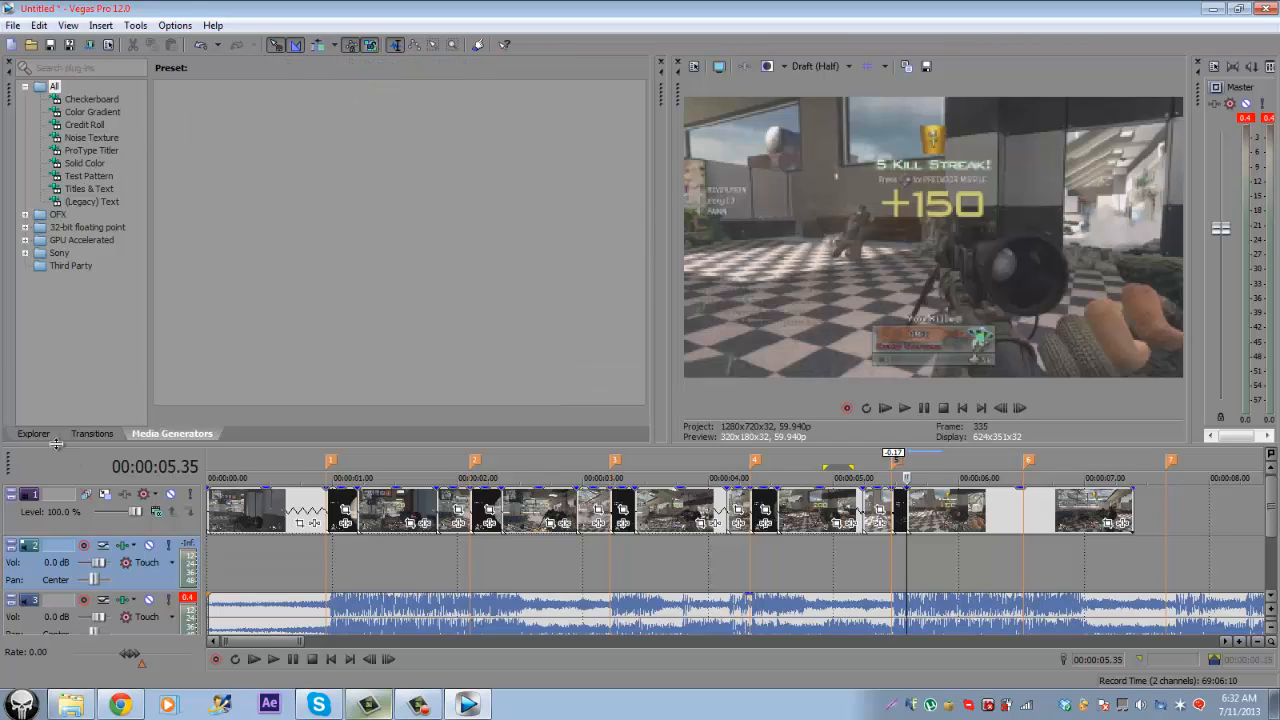
click(68, 25)
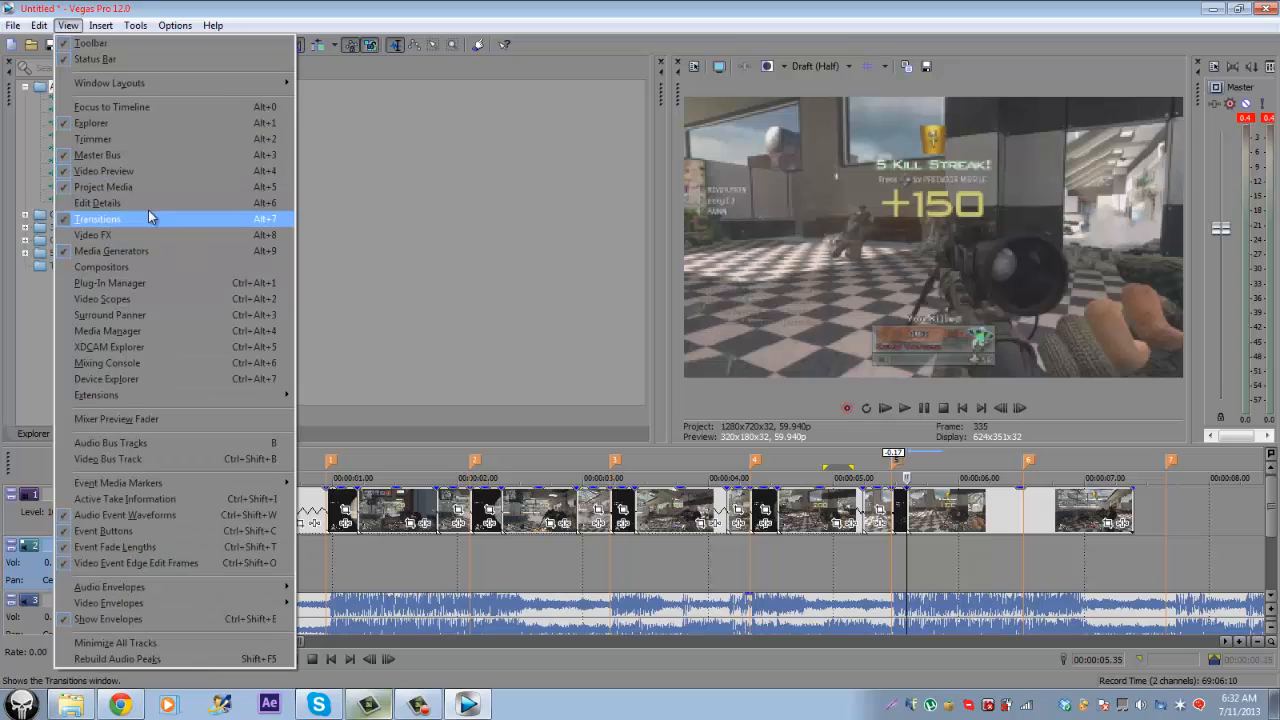
click(149, 234)
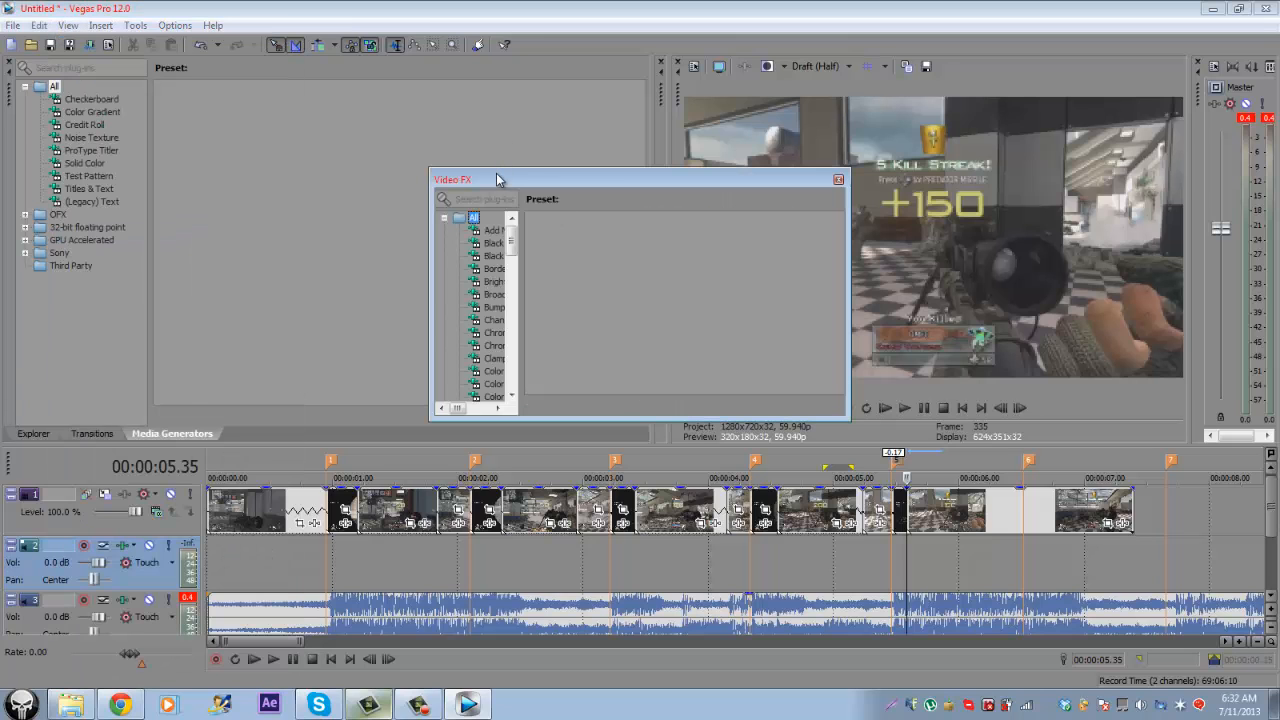
drag(498, 179, 97, 91)
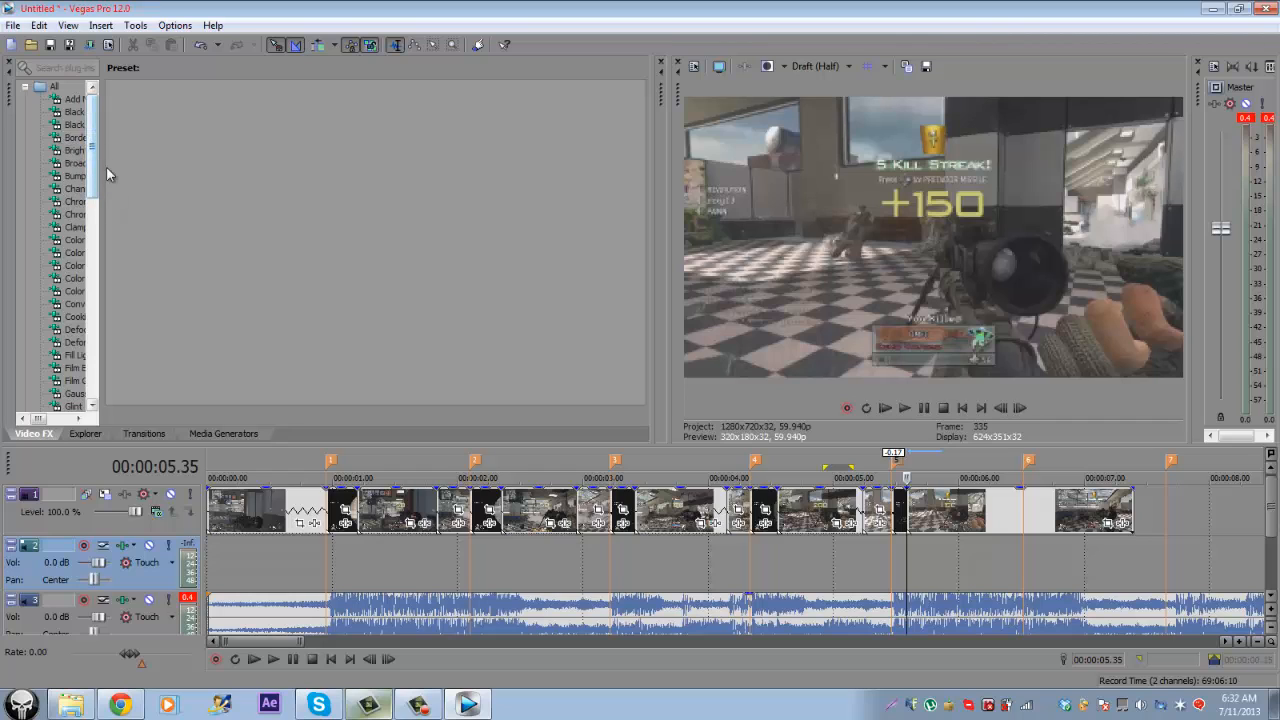
Step: Apply the default TwixtorPRO preset to the remaining footage after beat marker 5 and widen the Video Event FX settings pane
drag(104, 170, 102, 422)
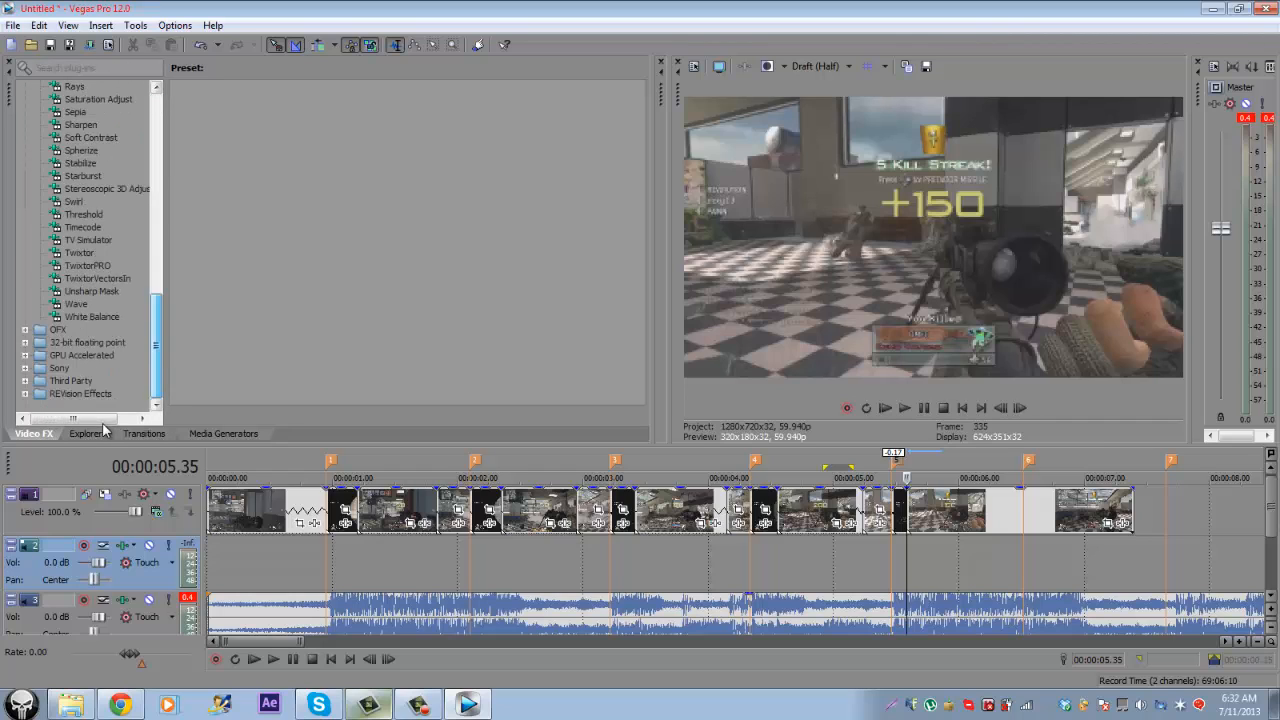
click(86, 265)
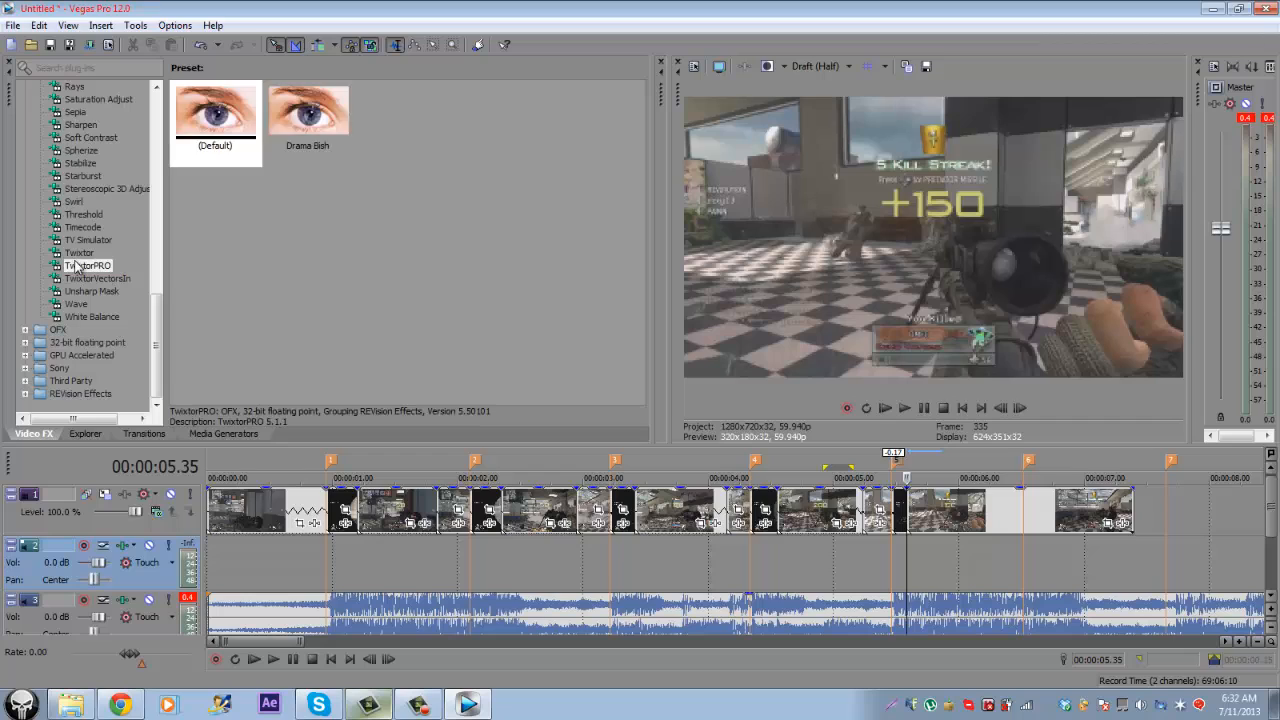
click(79, 255)
click(86, 266)
drag(240, 126, 1001, 517)
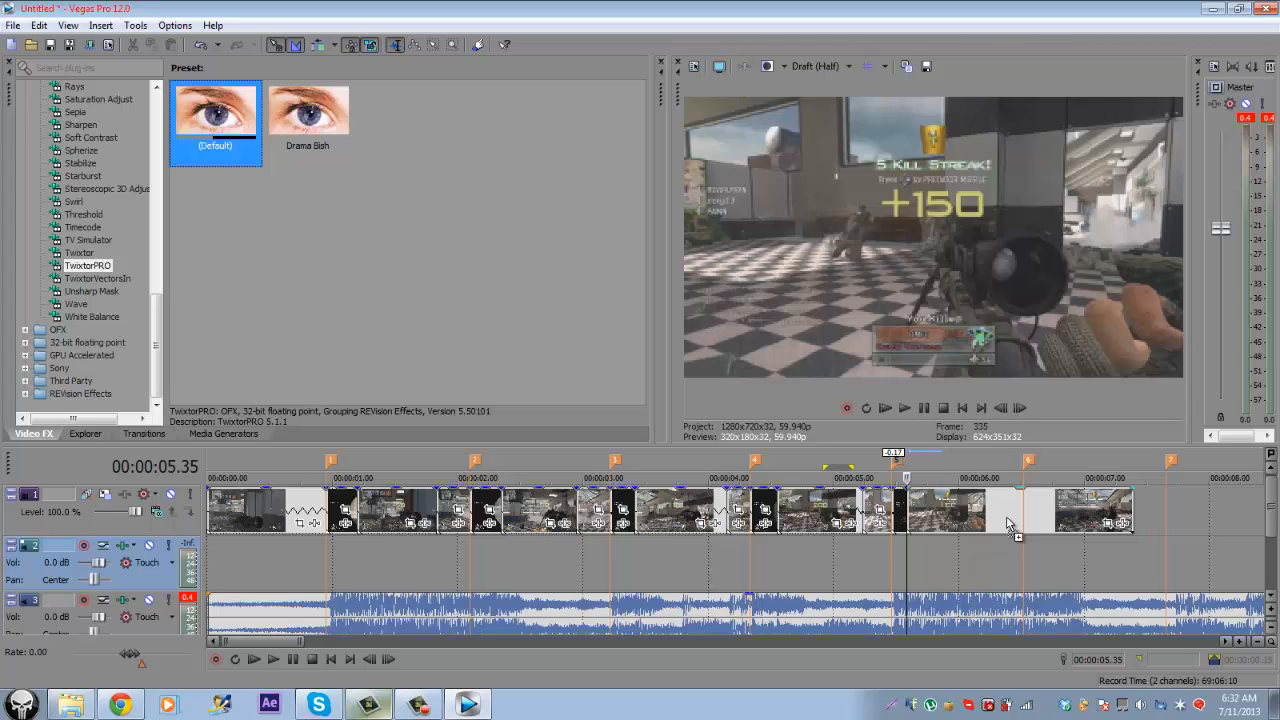
drag(1008, 524, 1008, 524)
drag(637, 203, 82, 235)
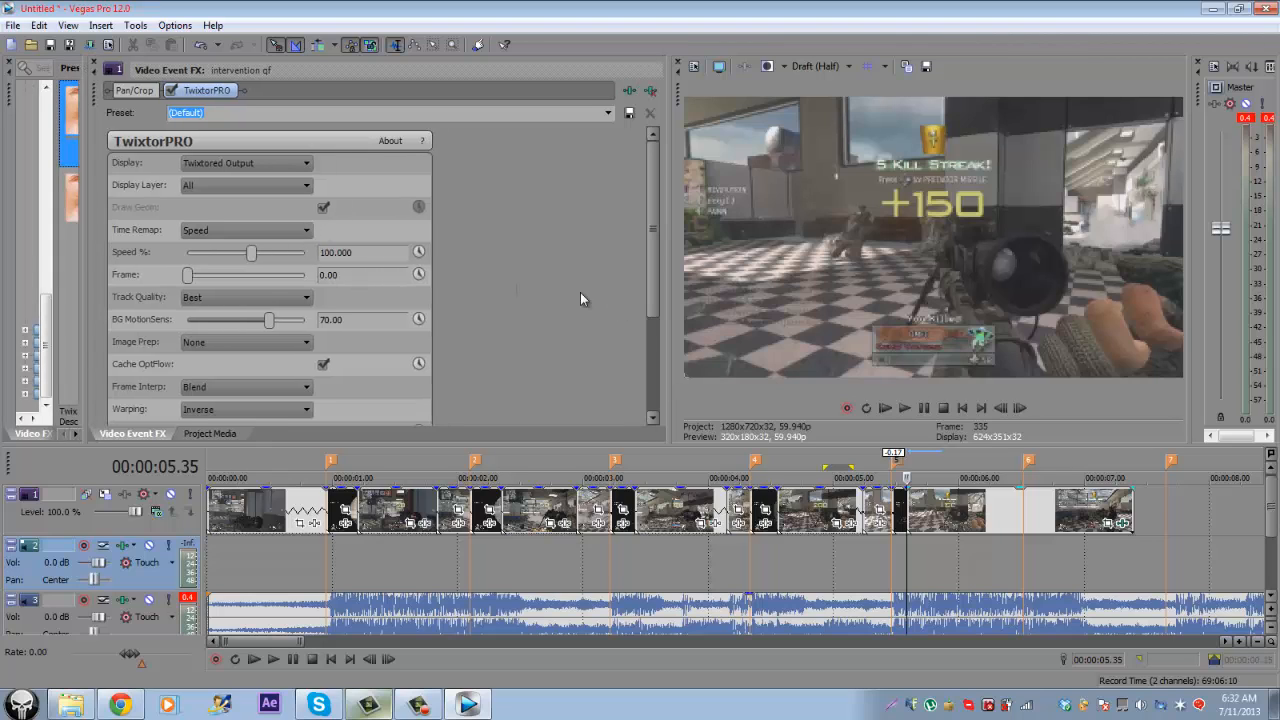
Step: Set TwixtorPRO's frame interpolation to Motion Weighted Blend with warping on Inverse
drag(652, 268, 654, 372)
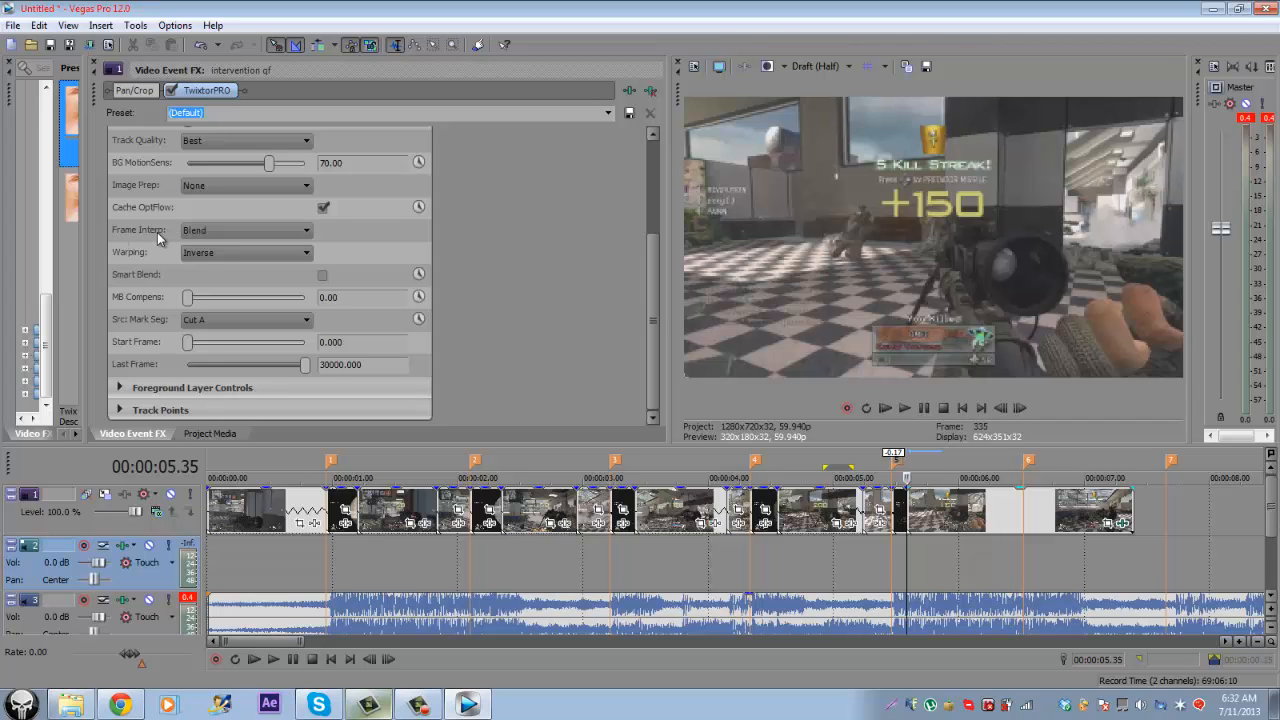
click(214, 230)
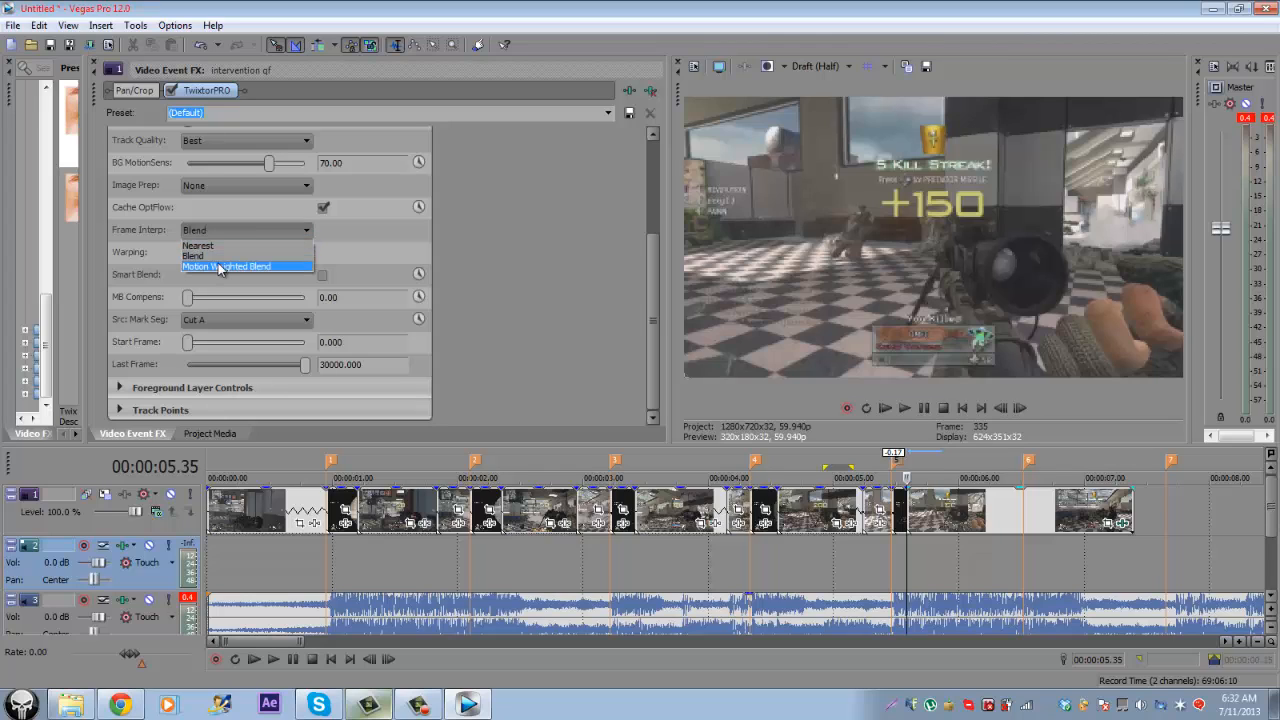
click(218, 265)
click(215, 253)
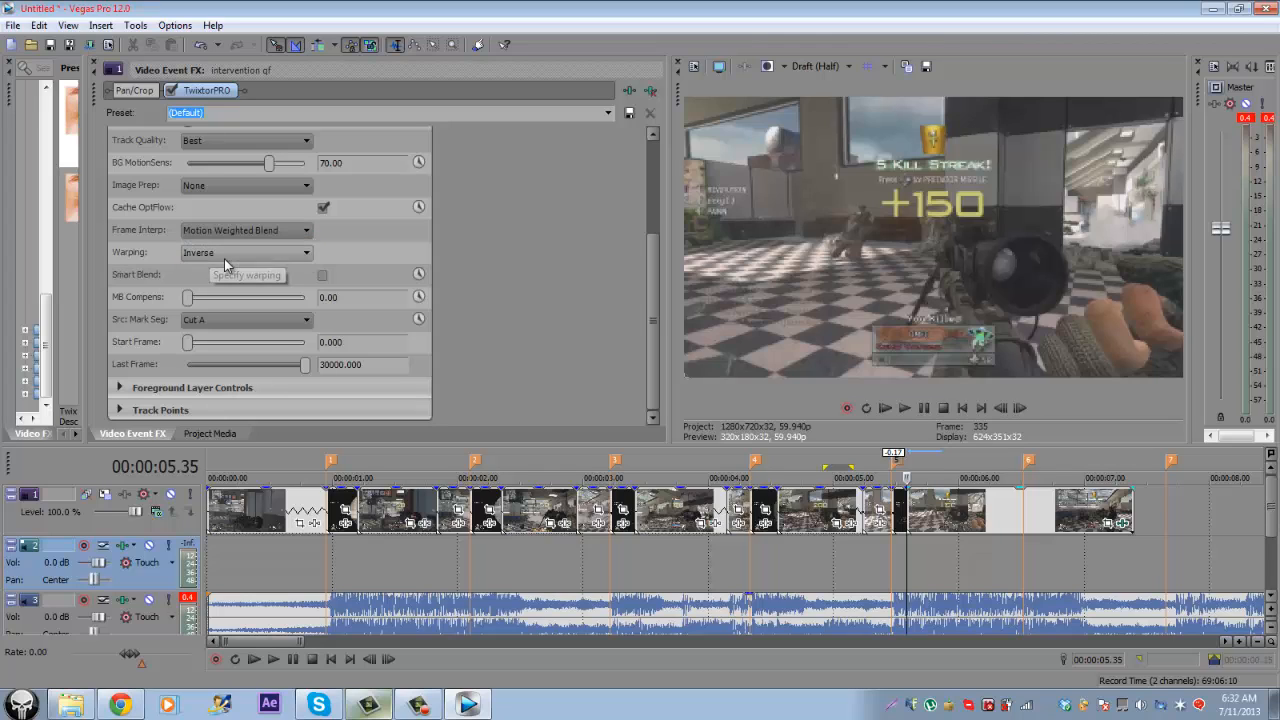
click(190, 268)
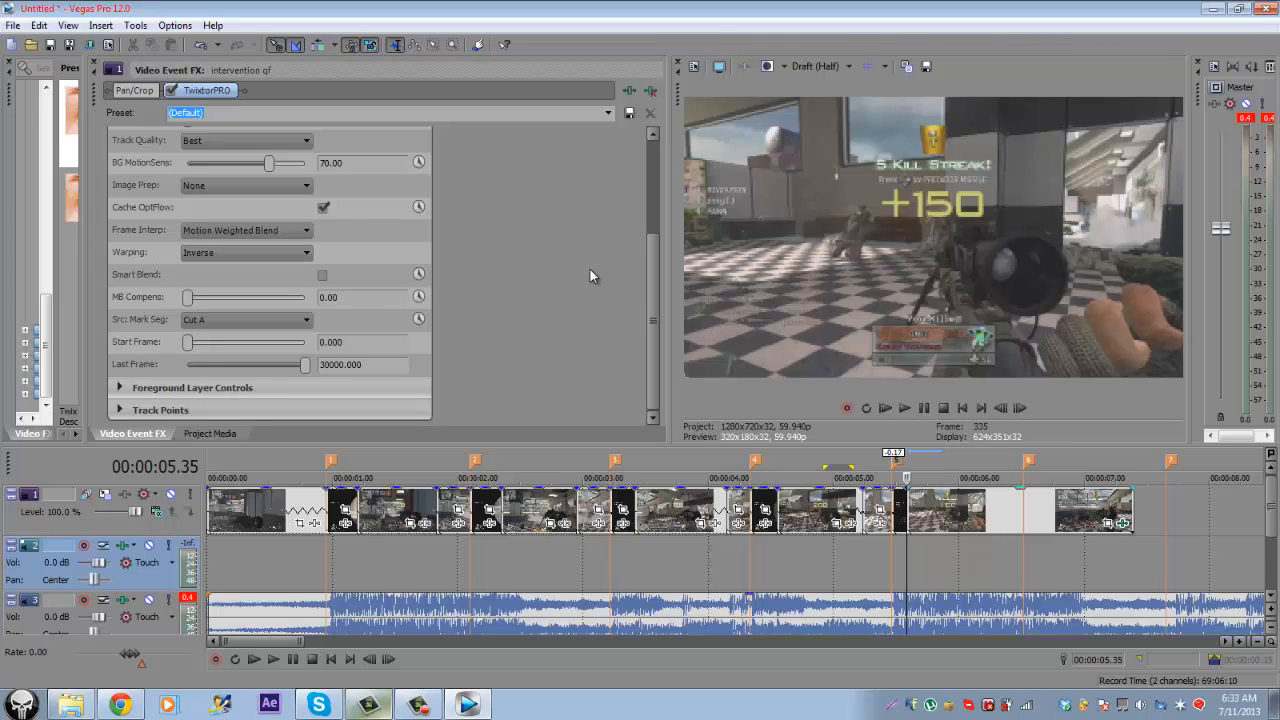
Step: Animate TwixtorPRO's Speed % with the keyframe cursor synced to the timeline, and set it to 0.3 one frame in, at 00:00:00.01
drag(653, 275, 660, 190)
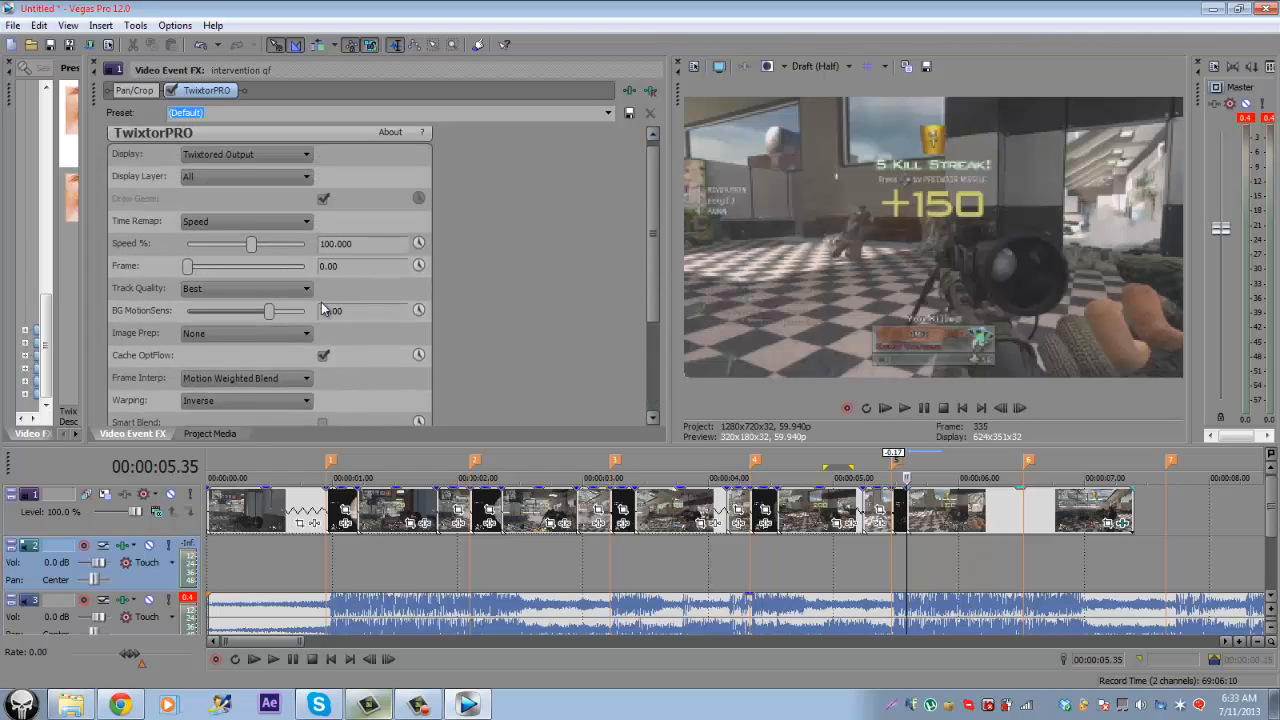
click(418, 245)
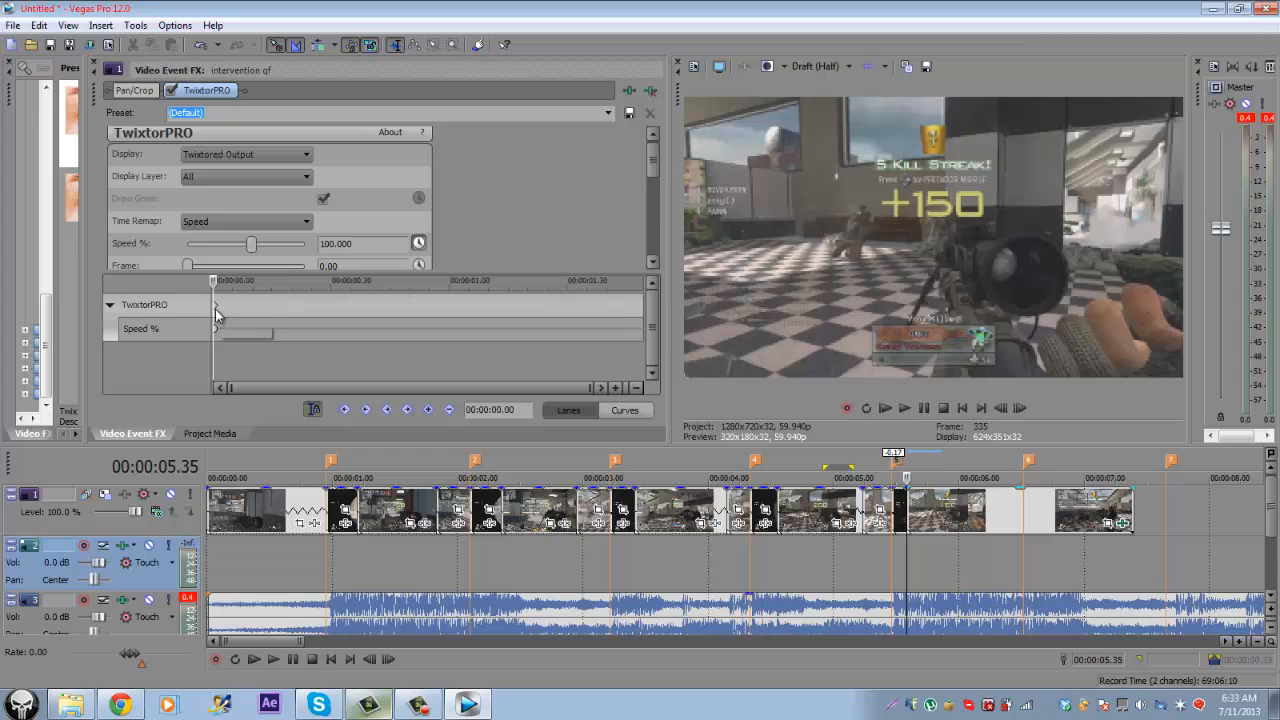
click(215, 309)
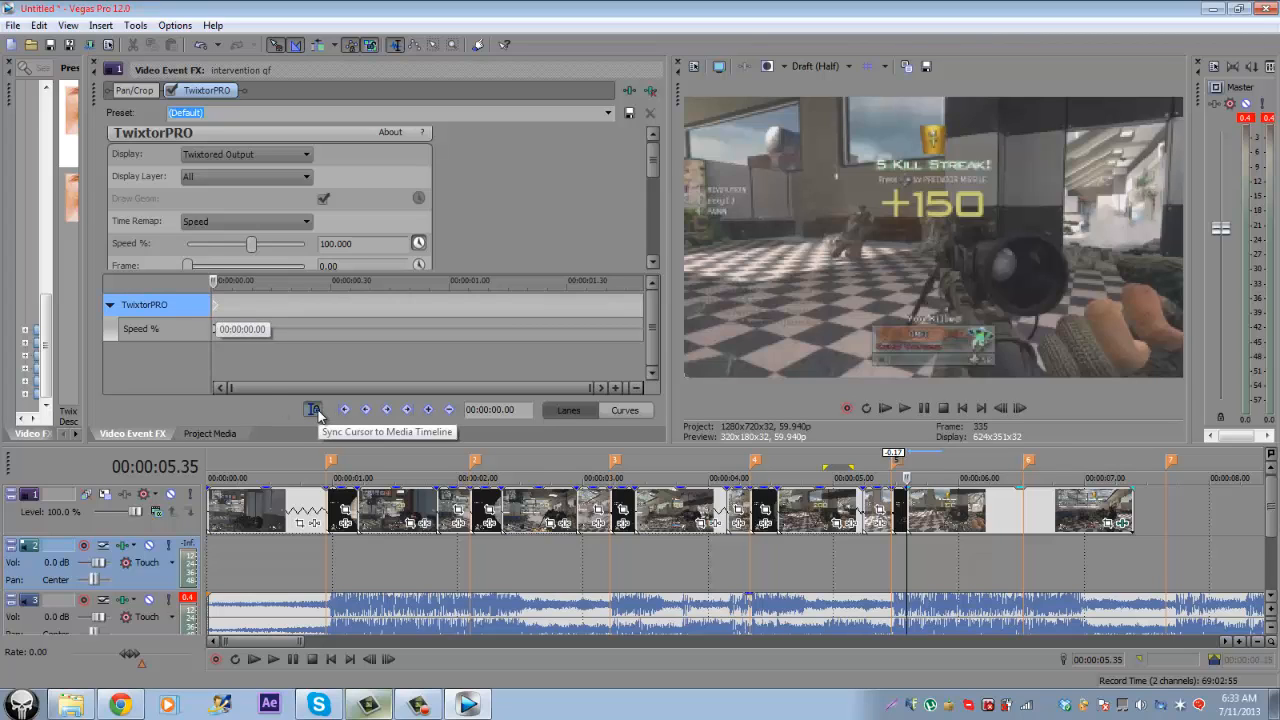
click(314, 410)
click(1020, 408)
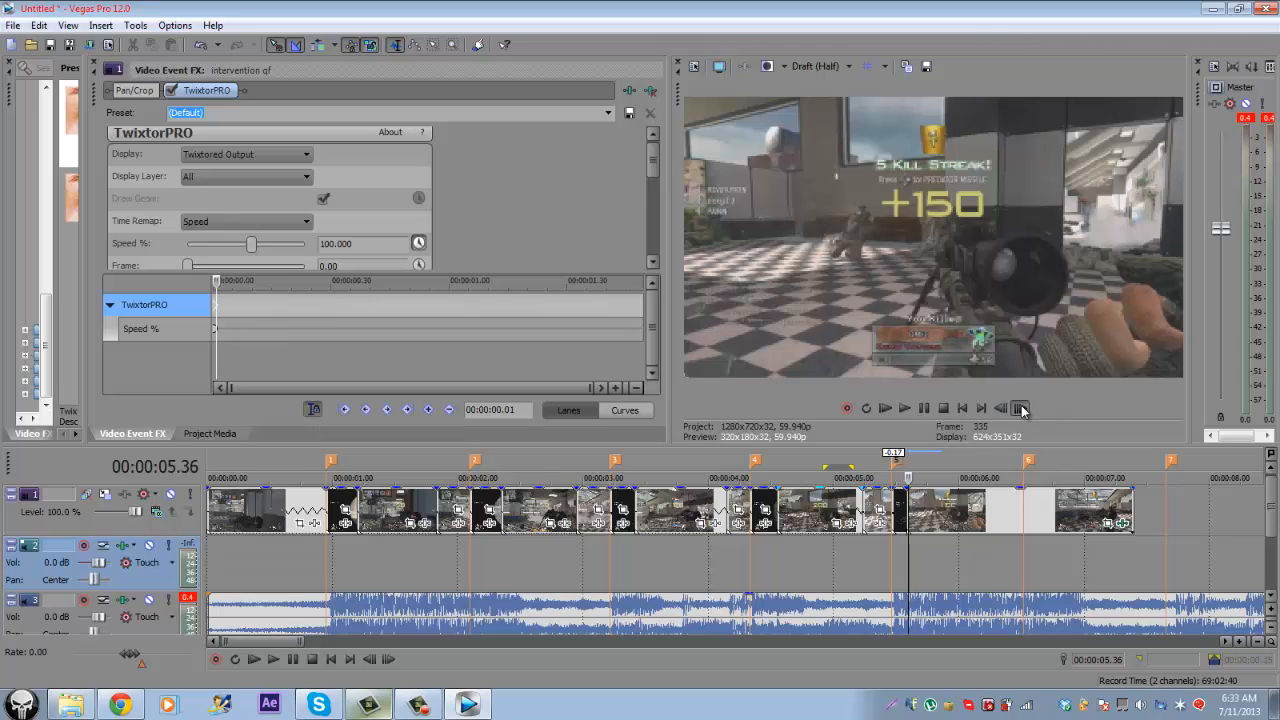
click(1000, 408)
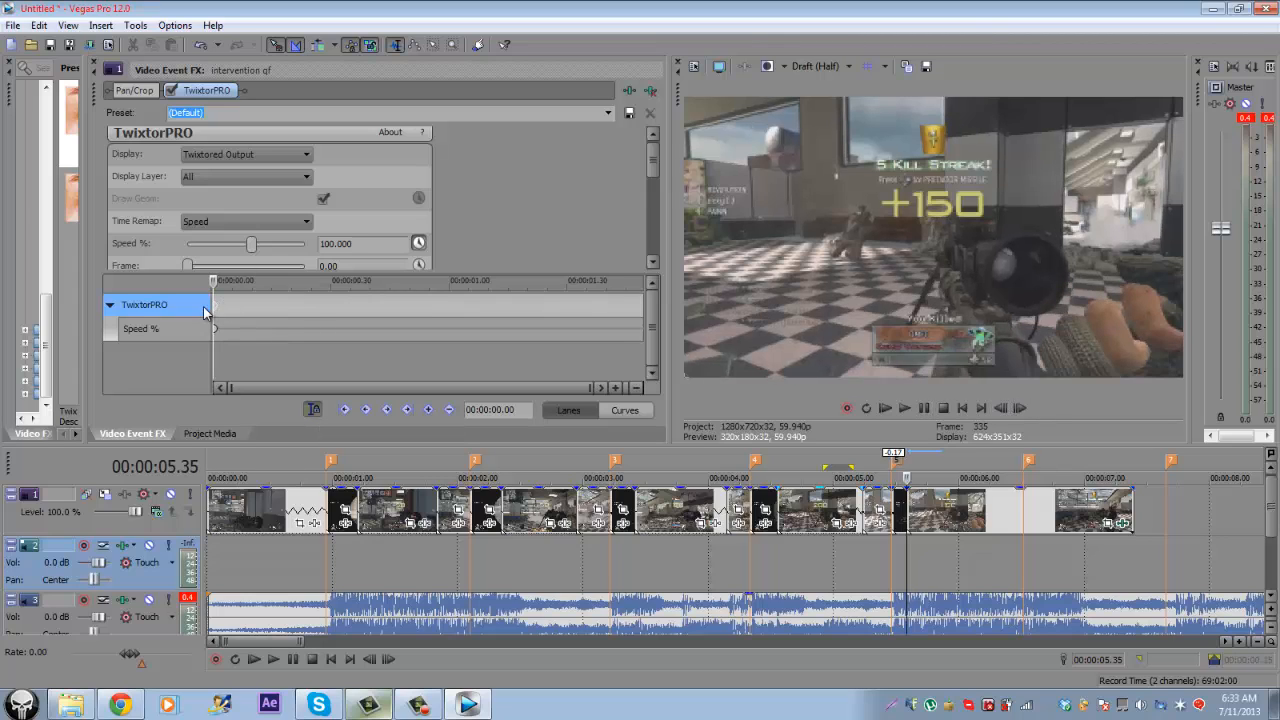
click(1019, 409)
double_click(385, 245)
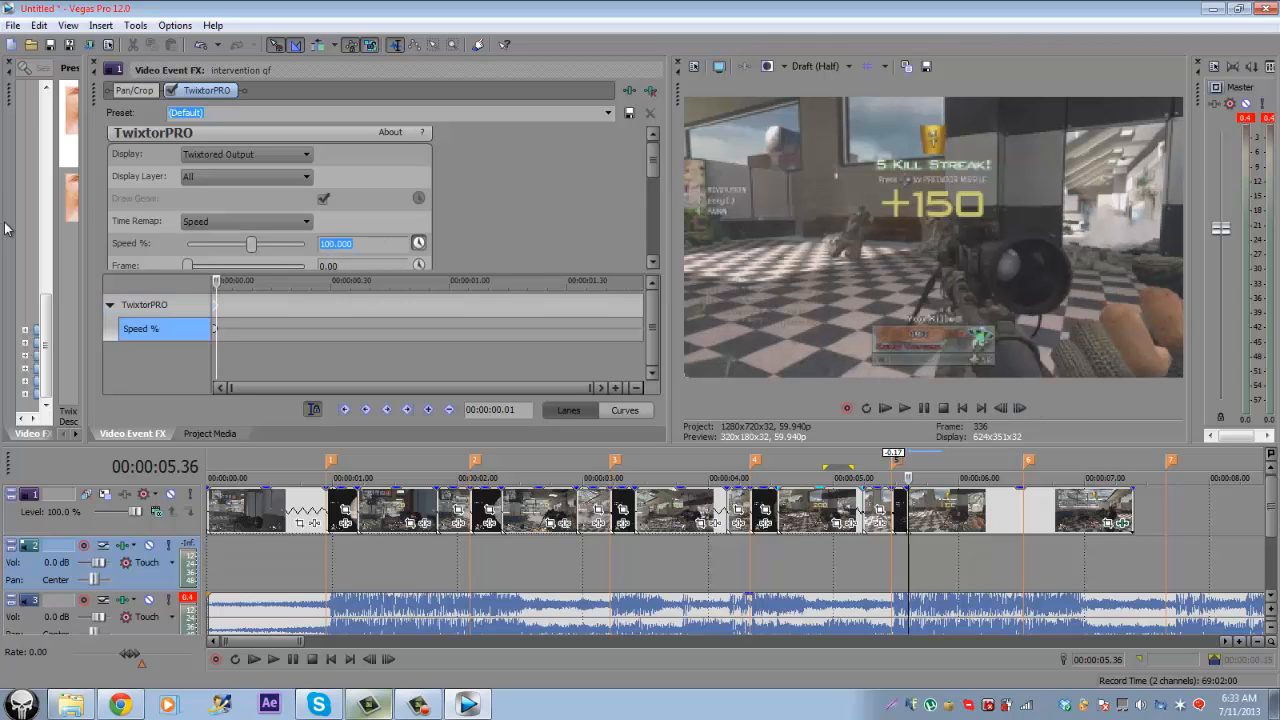
text(0.3)
key(Return)
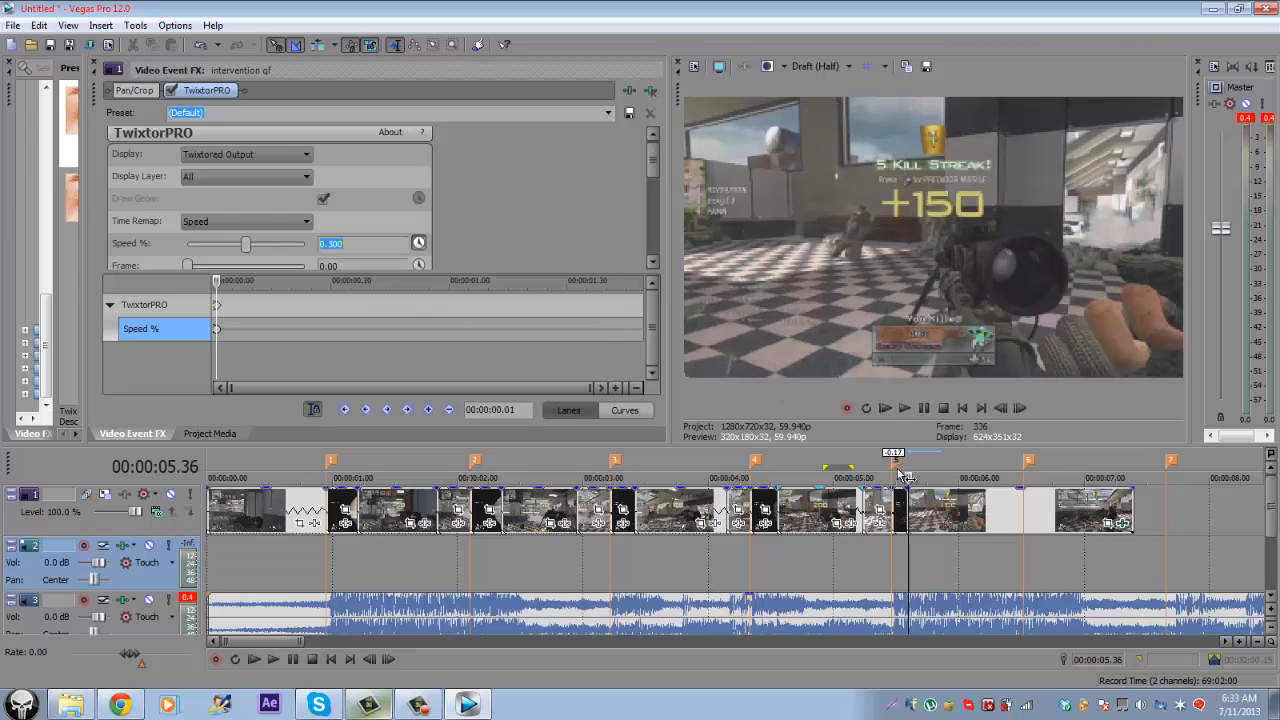
Step: Check frames along the slowed last clip and extend its end to beat marker 7
click(950, 558)
click(978, 557)
click(1025, 566)
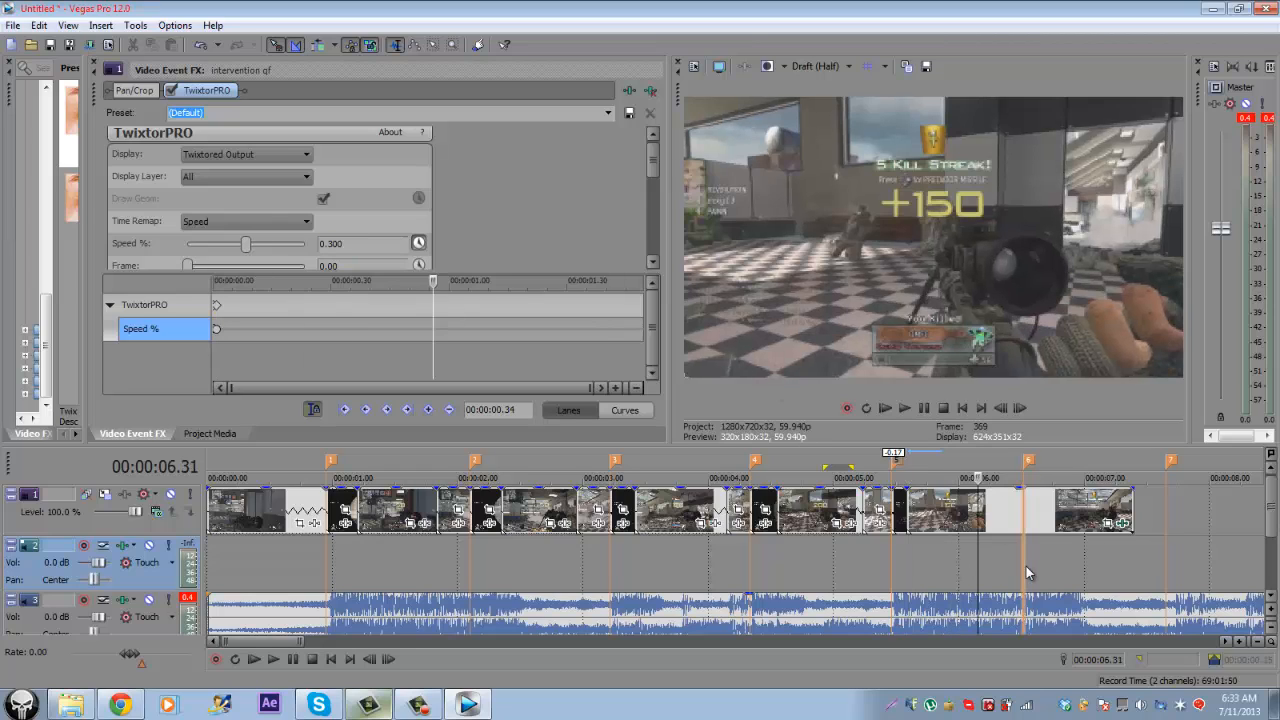
click(1066, 564)
click(1109, 563)
click(1121, 568)
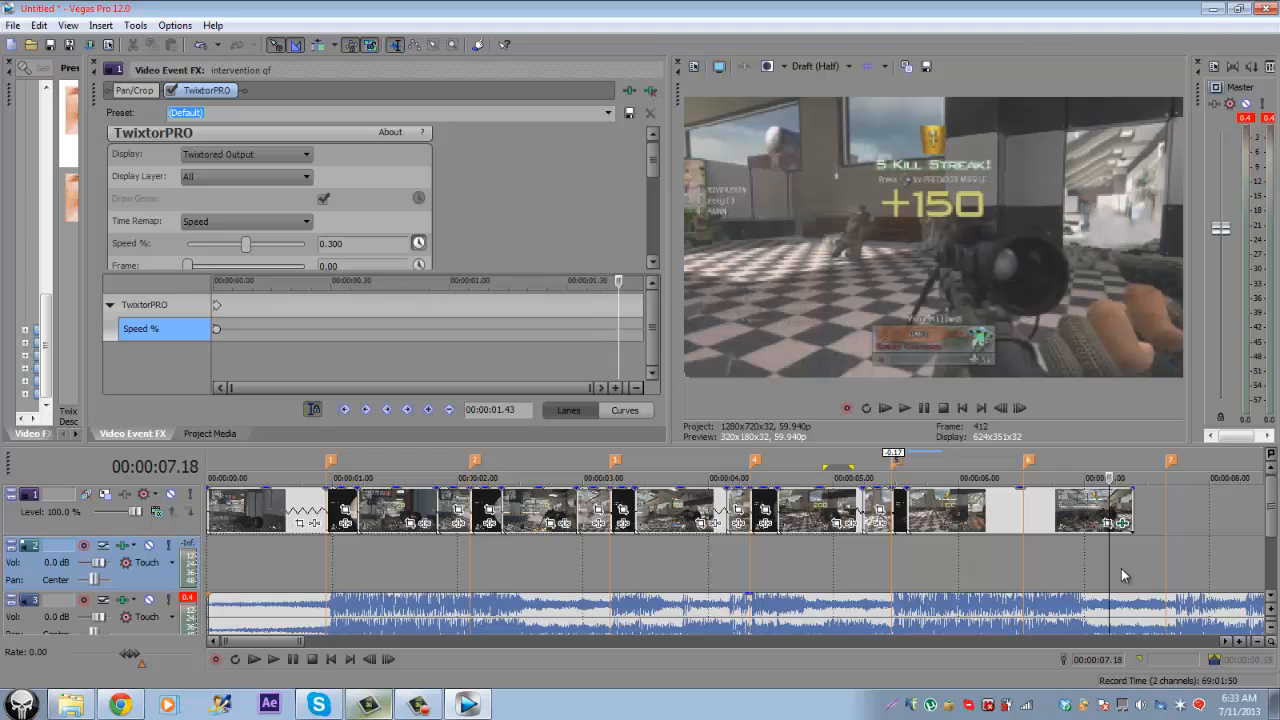
drag(1133, 512, 1163, 508)
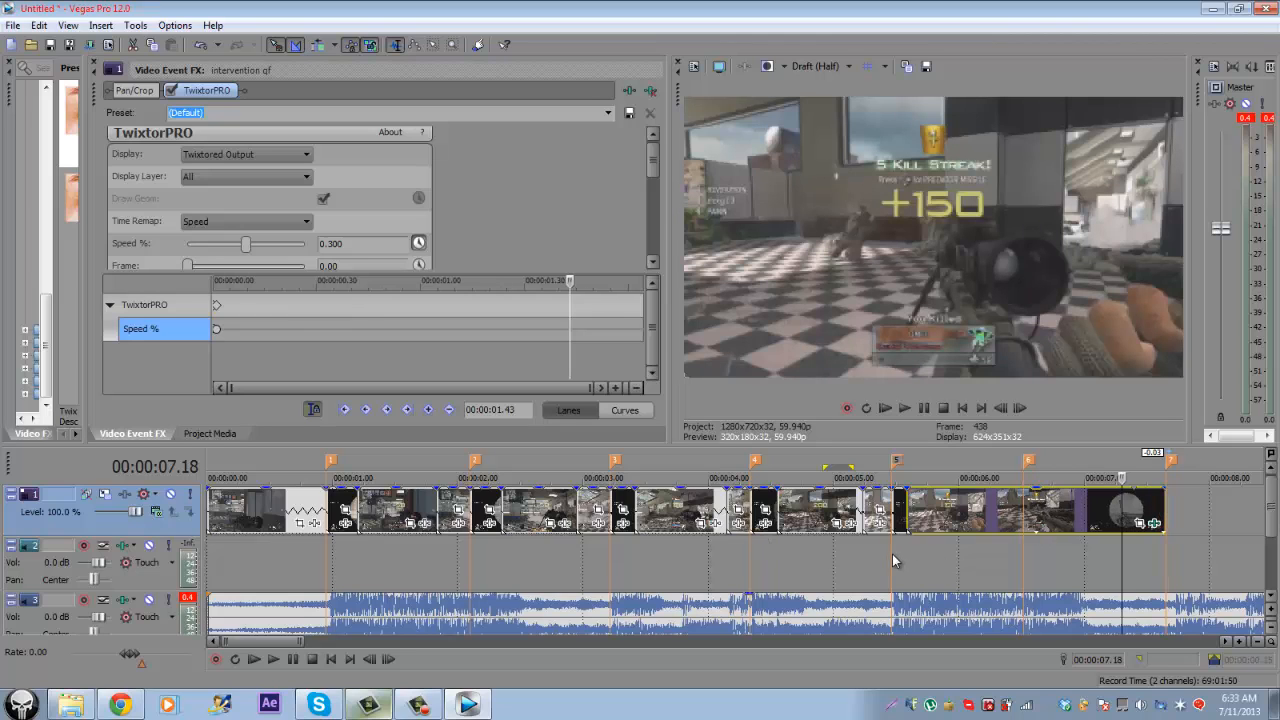
Step: Play the slowed section between beat markers 5 and 7, and return the cursor to 00:00:04.15
drag(892, 555, 1165, 569)
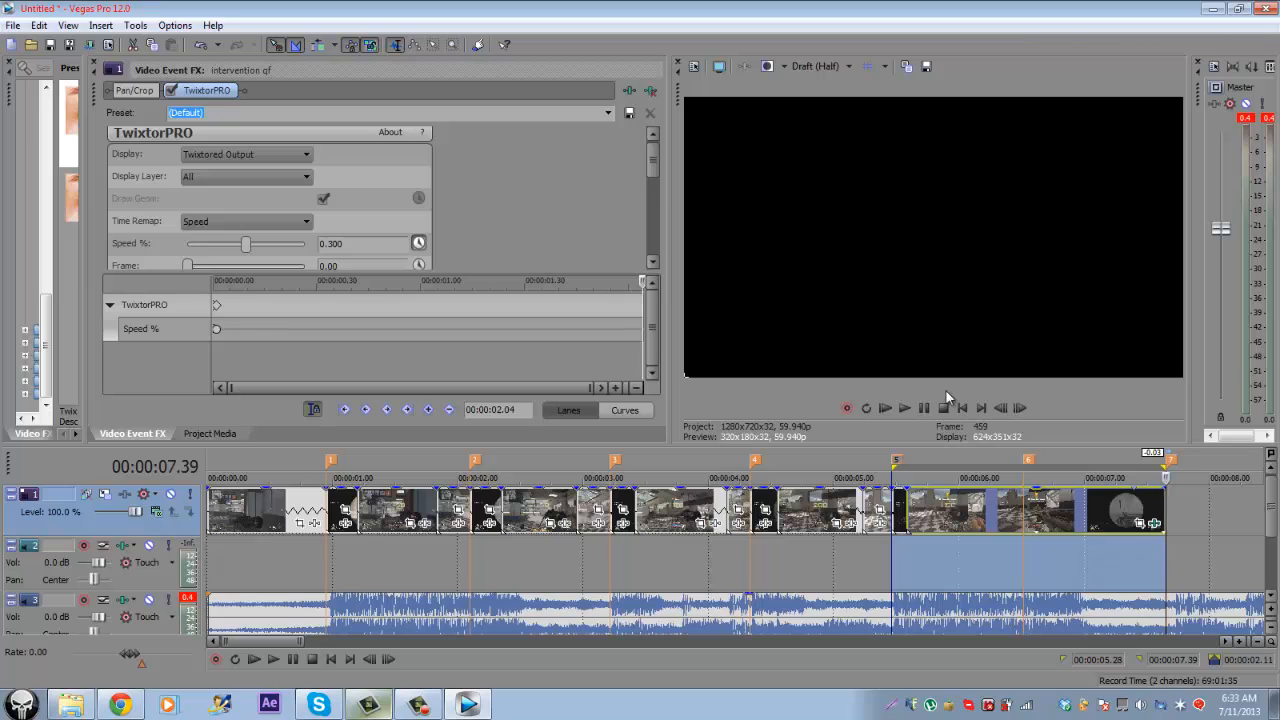
click(907, 408)
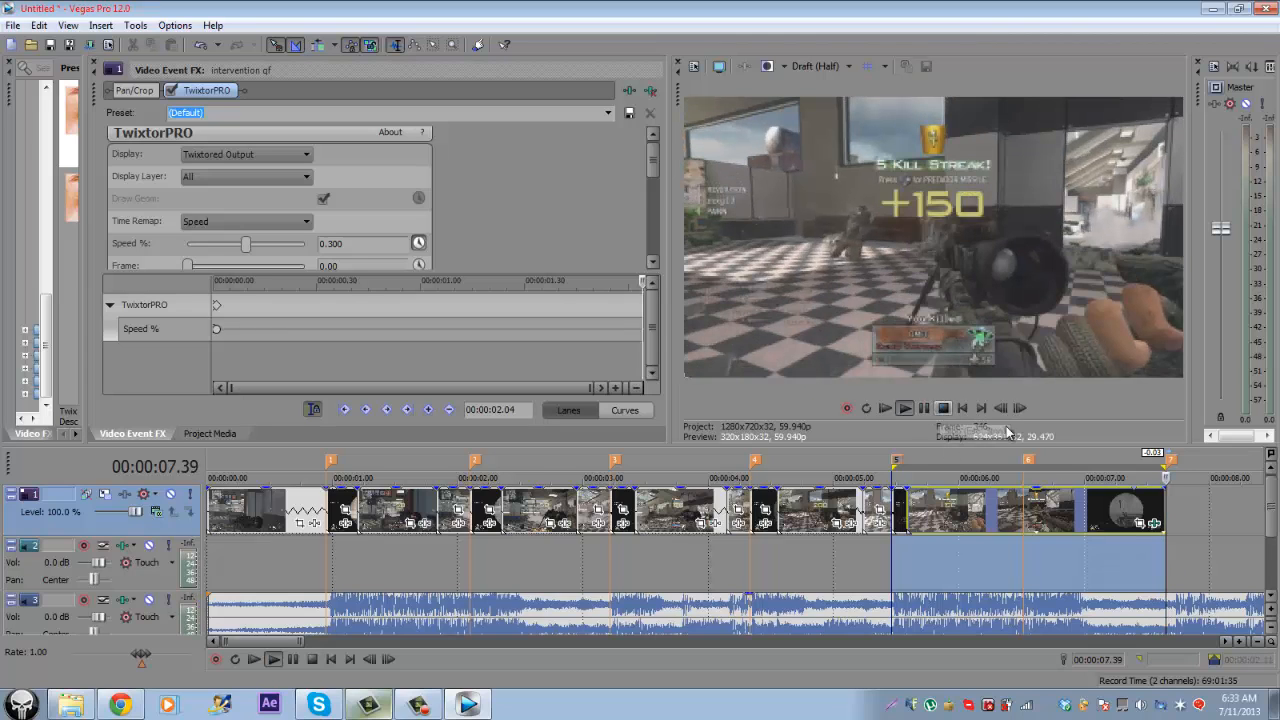
drag(907, 478, 1129, 478)
click(740, 497)
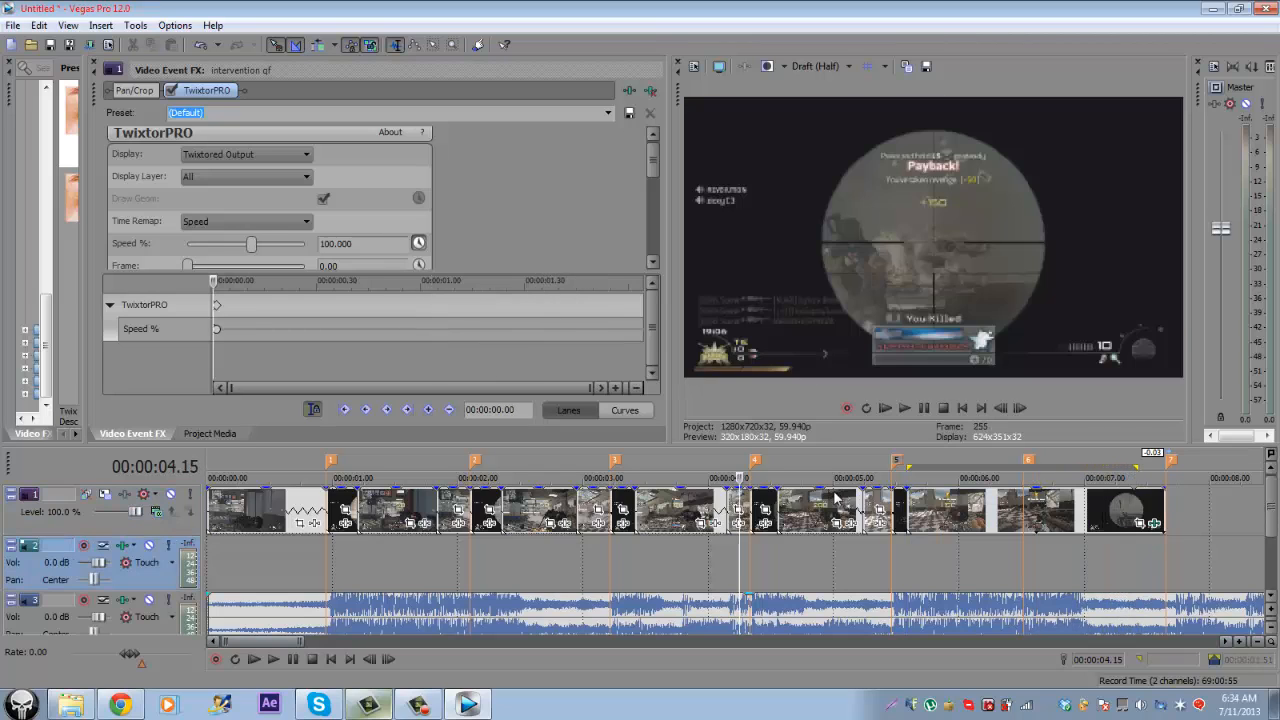
Step: Start a media import and browse to the Sounds FX folder in the editing resources under Documents
scroll(836, 497, down, 4)
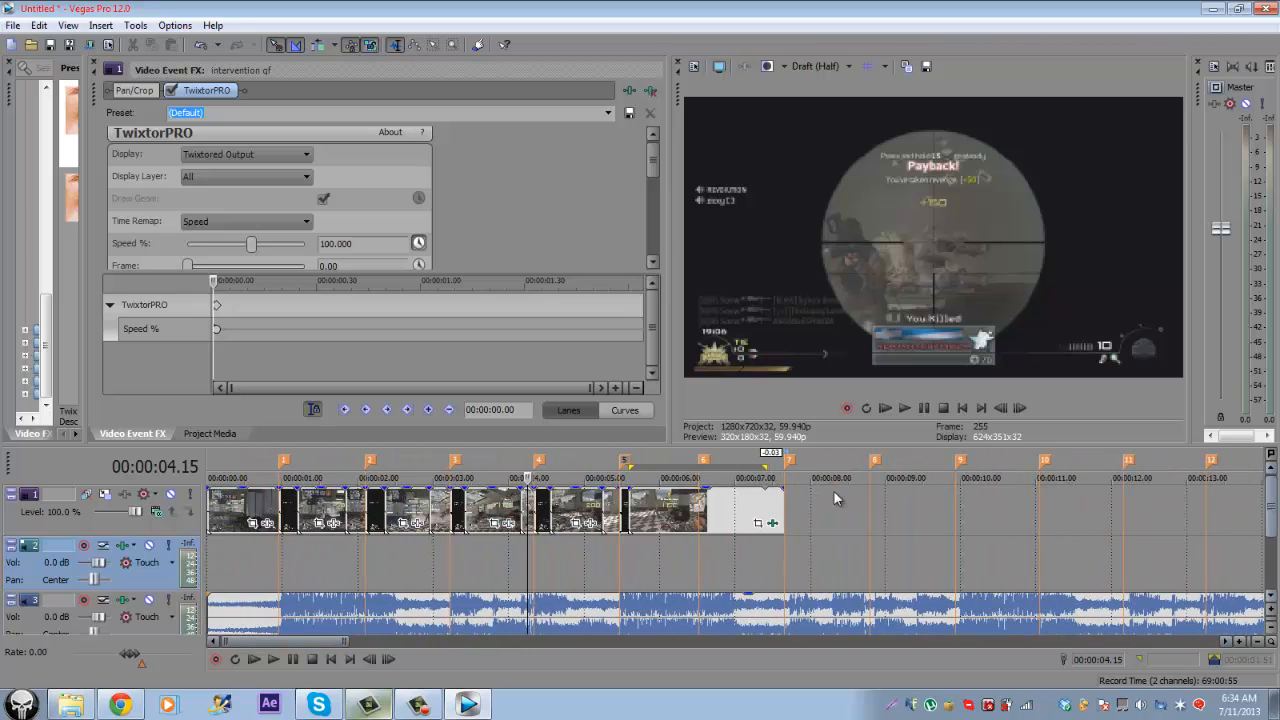
scroll(833, 491, down, 2)
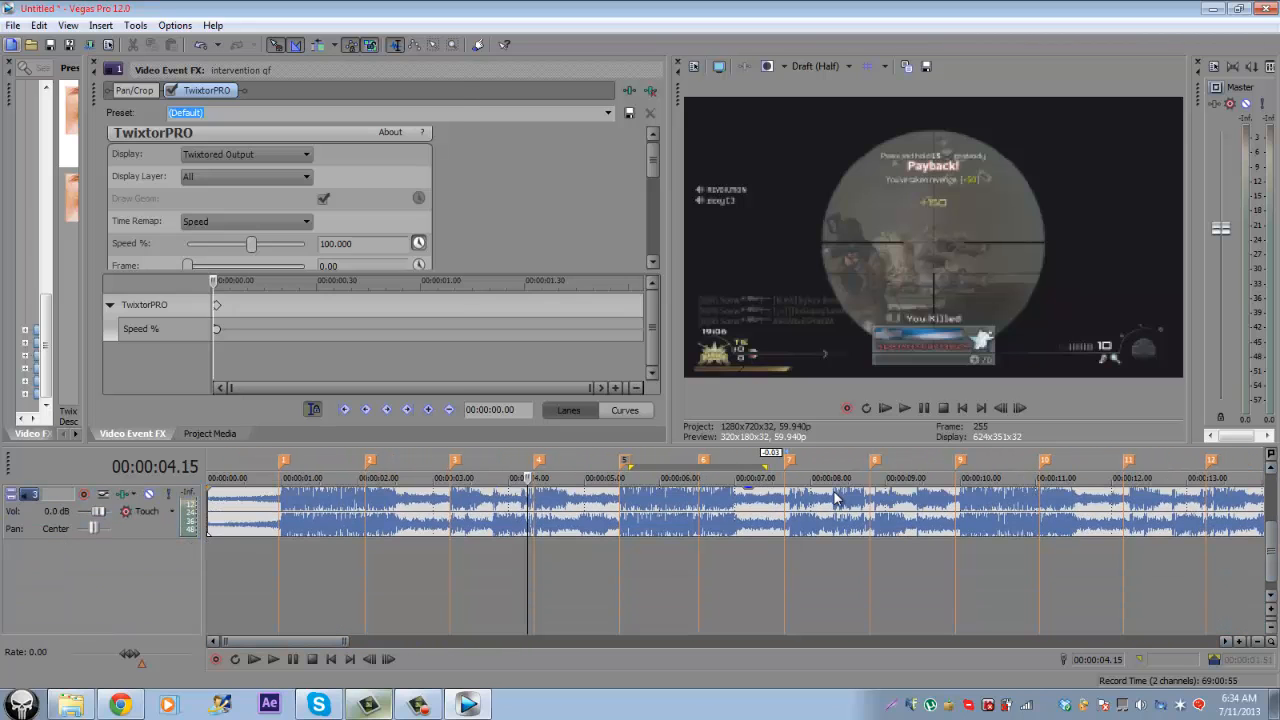
click(13, 26)
mouse_move(240, 179)
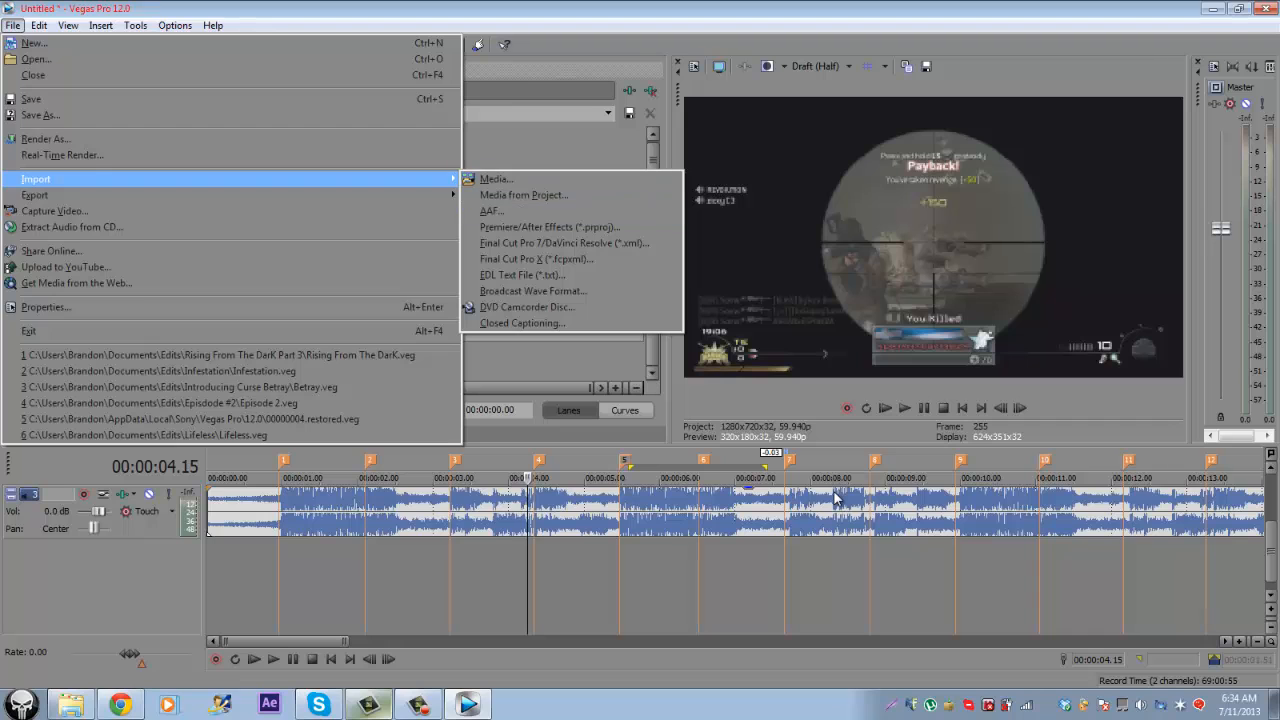
click(497, 179)
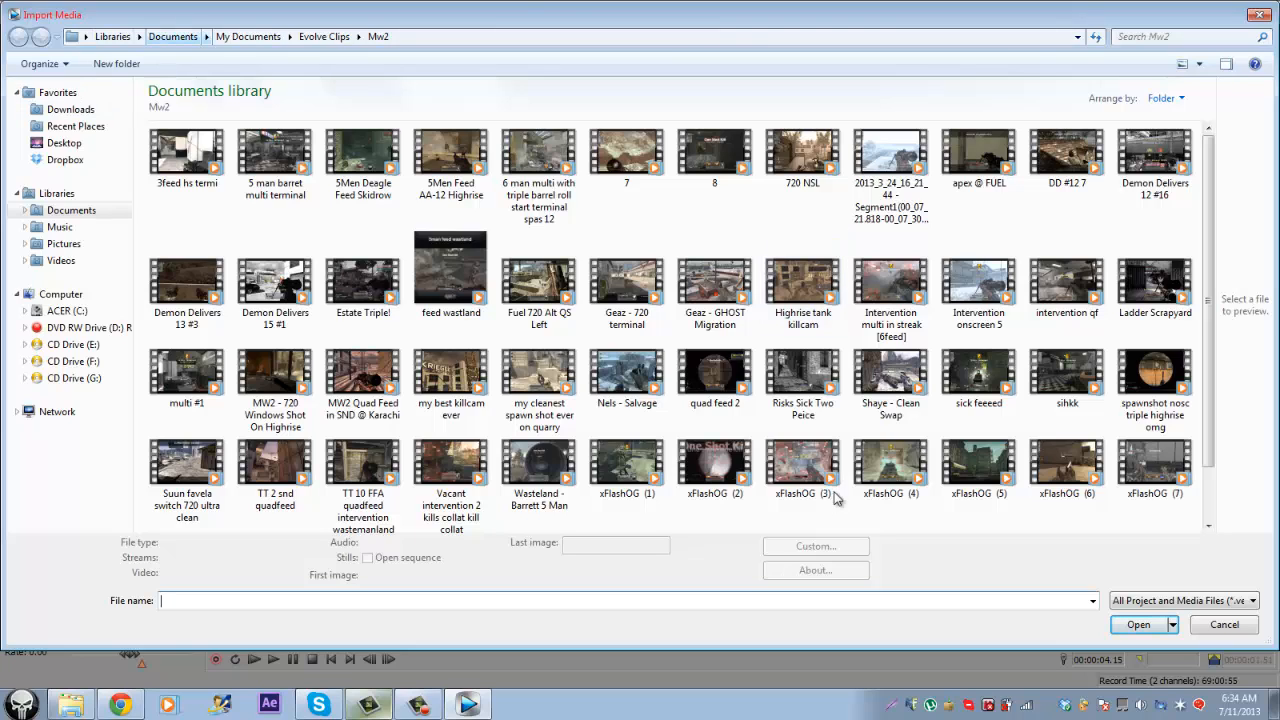
click(112, 37)
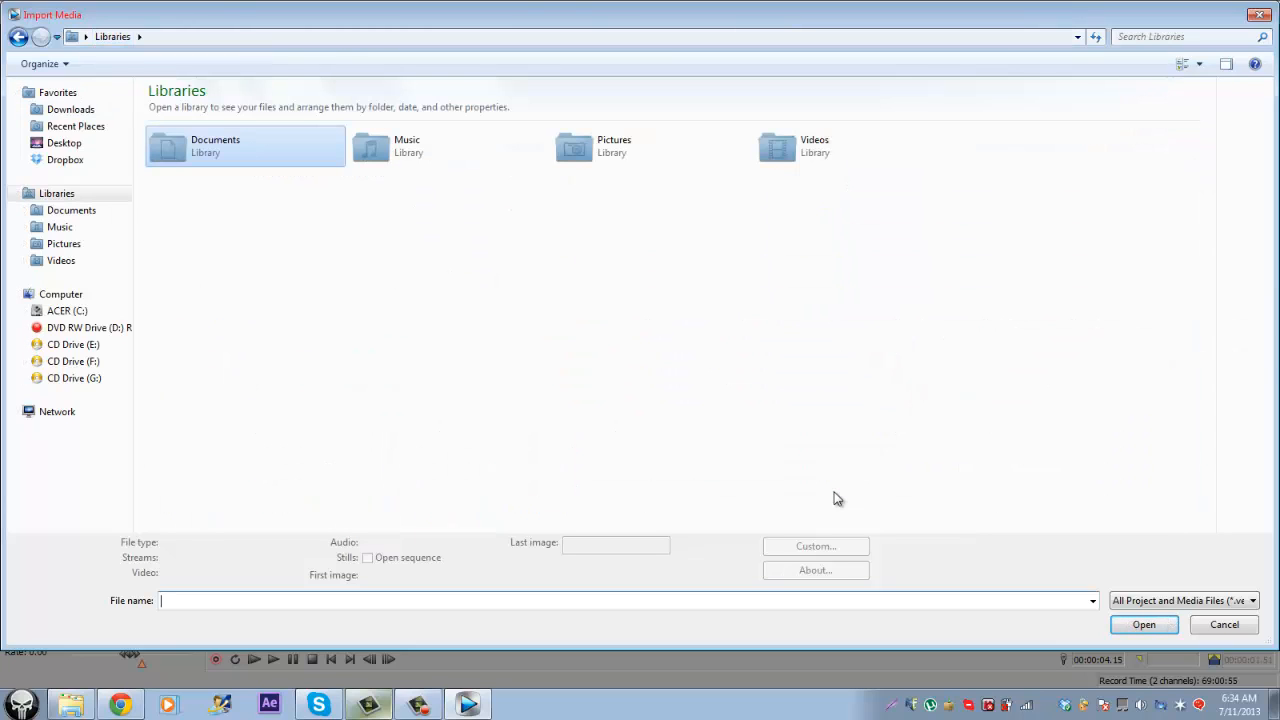
double_click(245, 147)
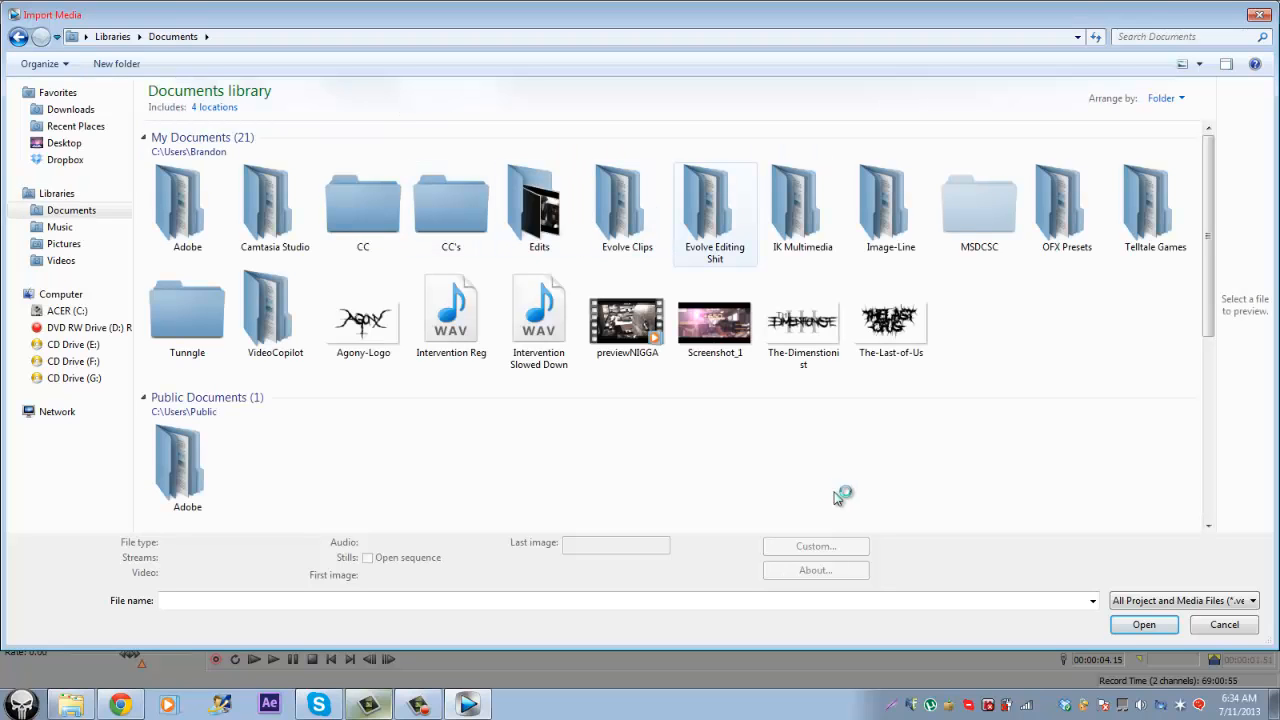
double_click(714, 210)
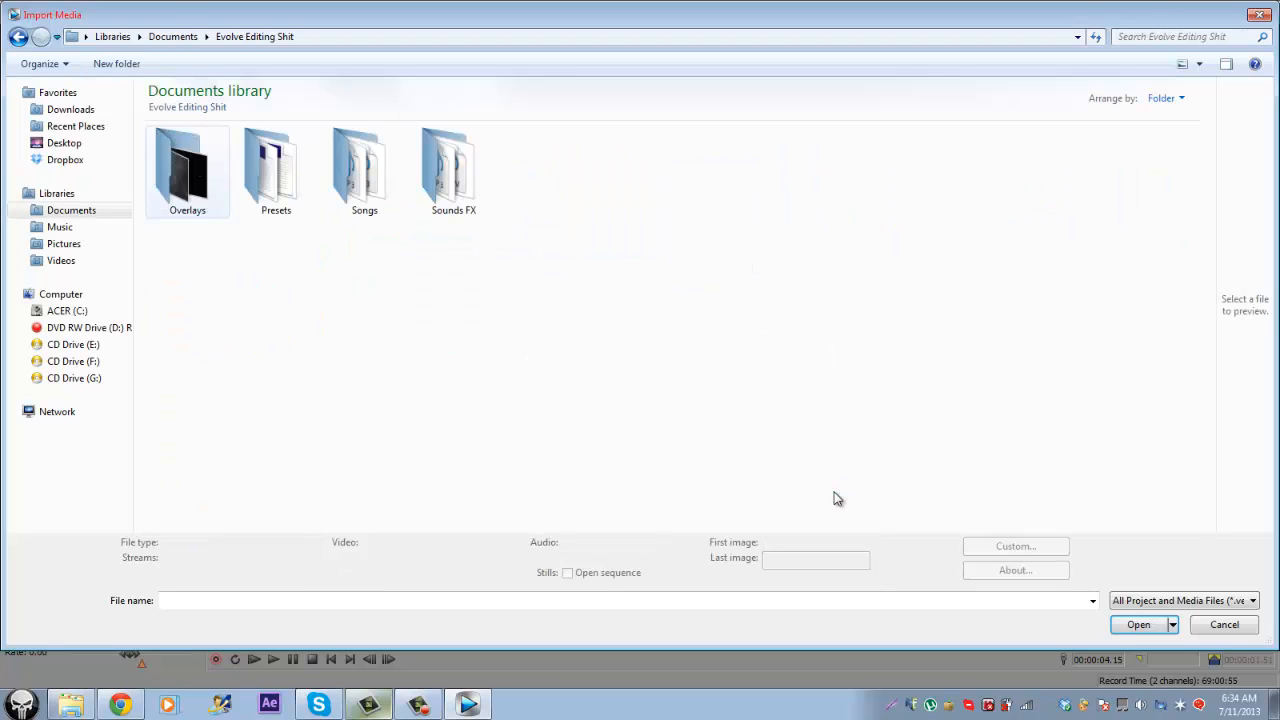
double_click(453, 168)
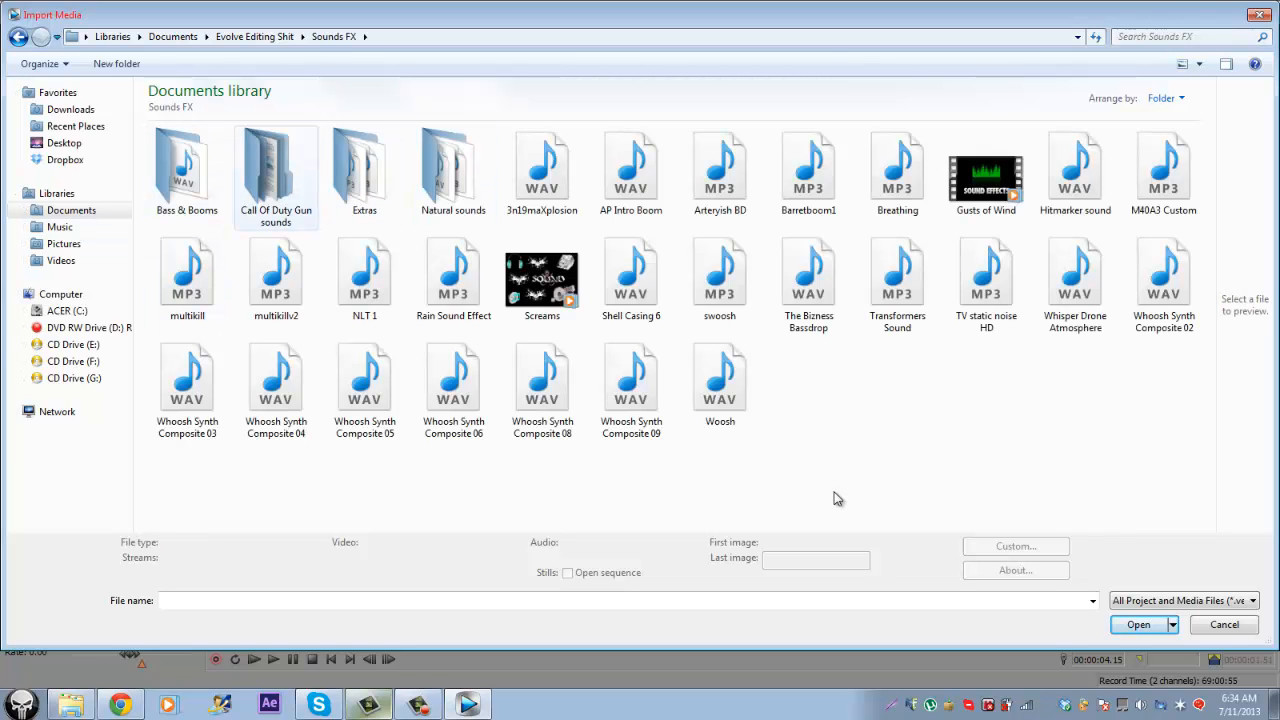
Step: Import the Intervention WAV from the Modern Warfare 2 ( MW2 ) folder of Call Of Duty Gun sounds
click(276, 178)
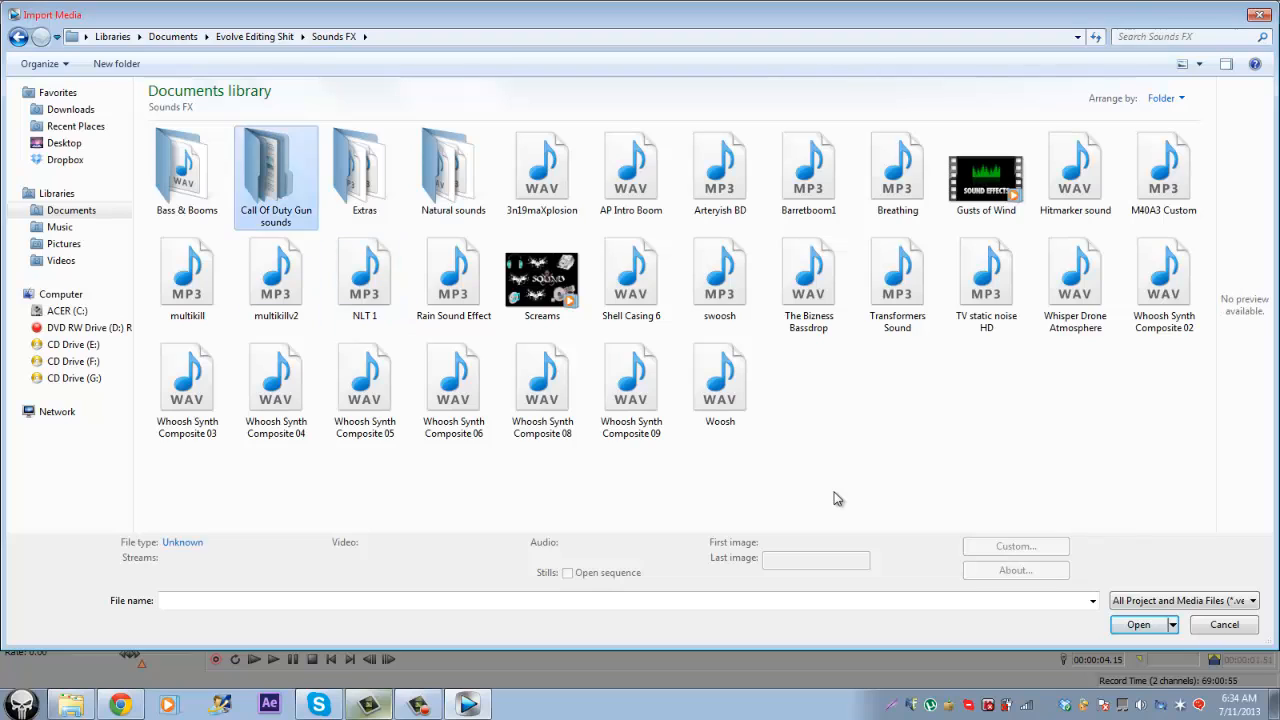
double_click(276, 178)
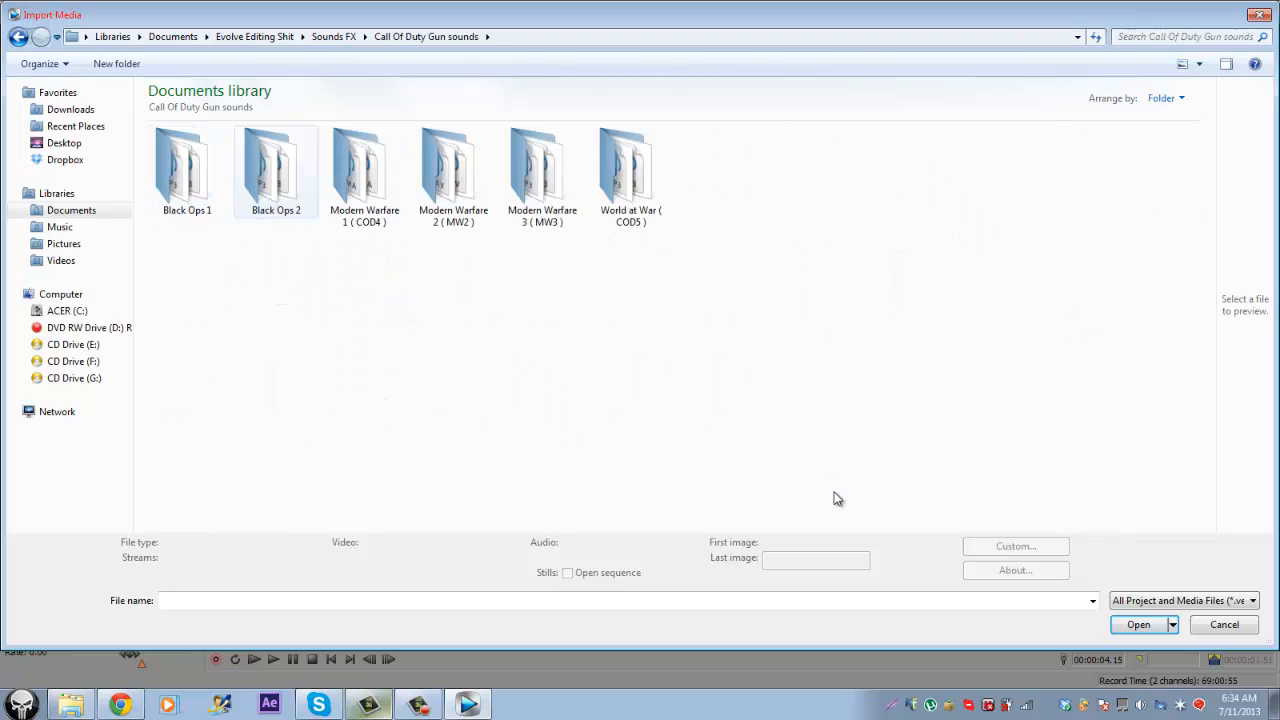
double_click(364, 175)
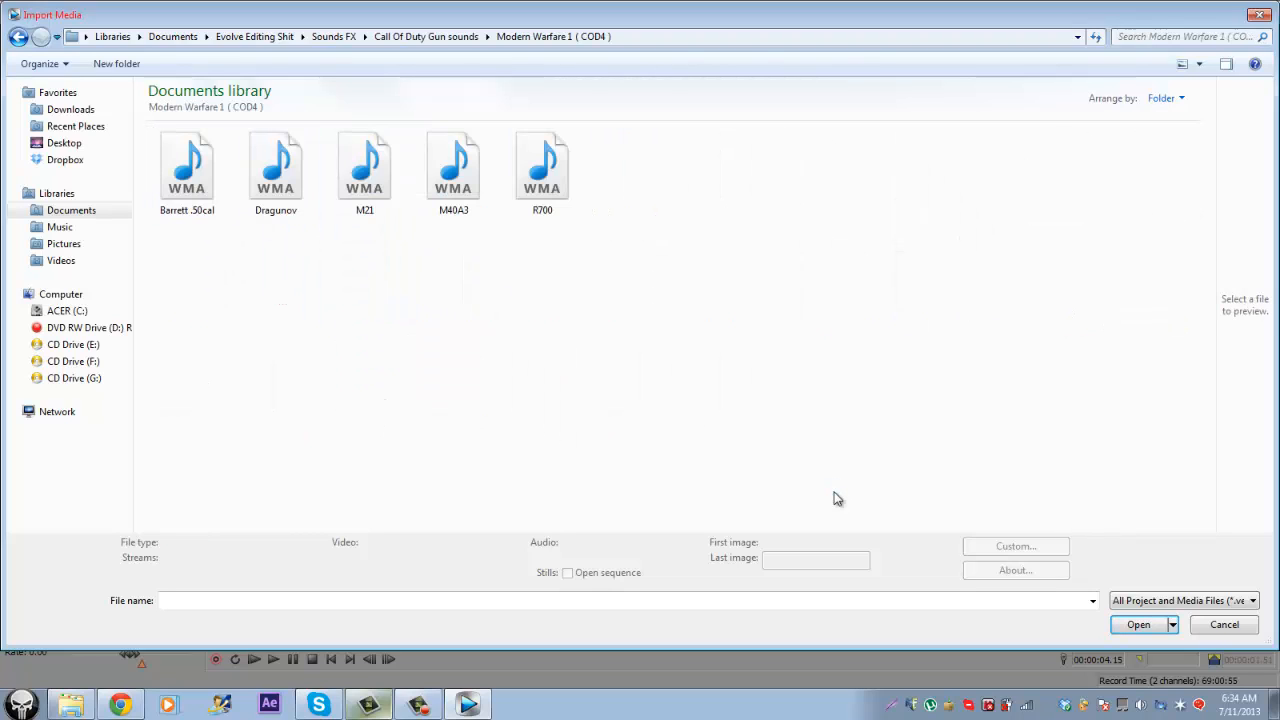
click(18, 36)
double_click(453, 175)
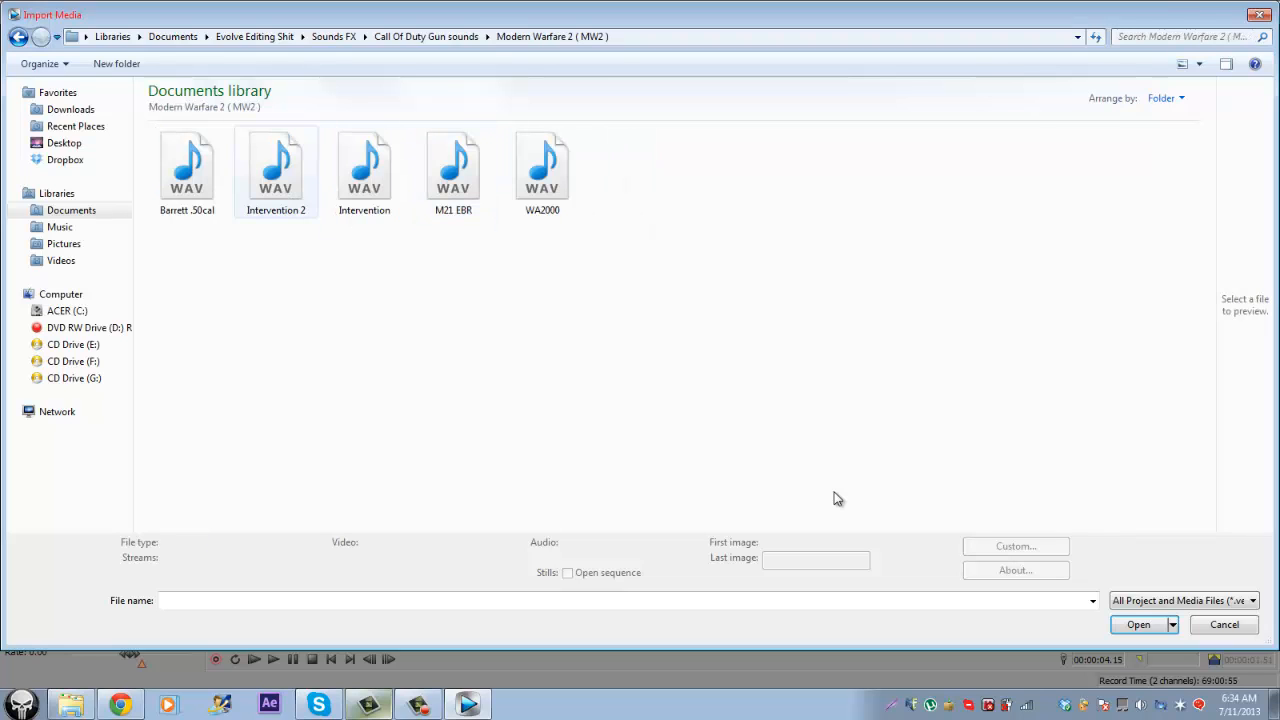
click(364, 175)
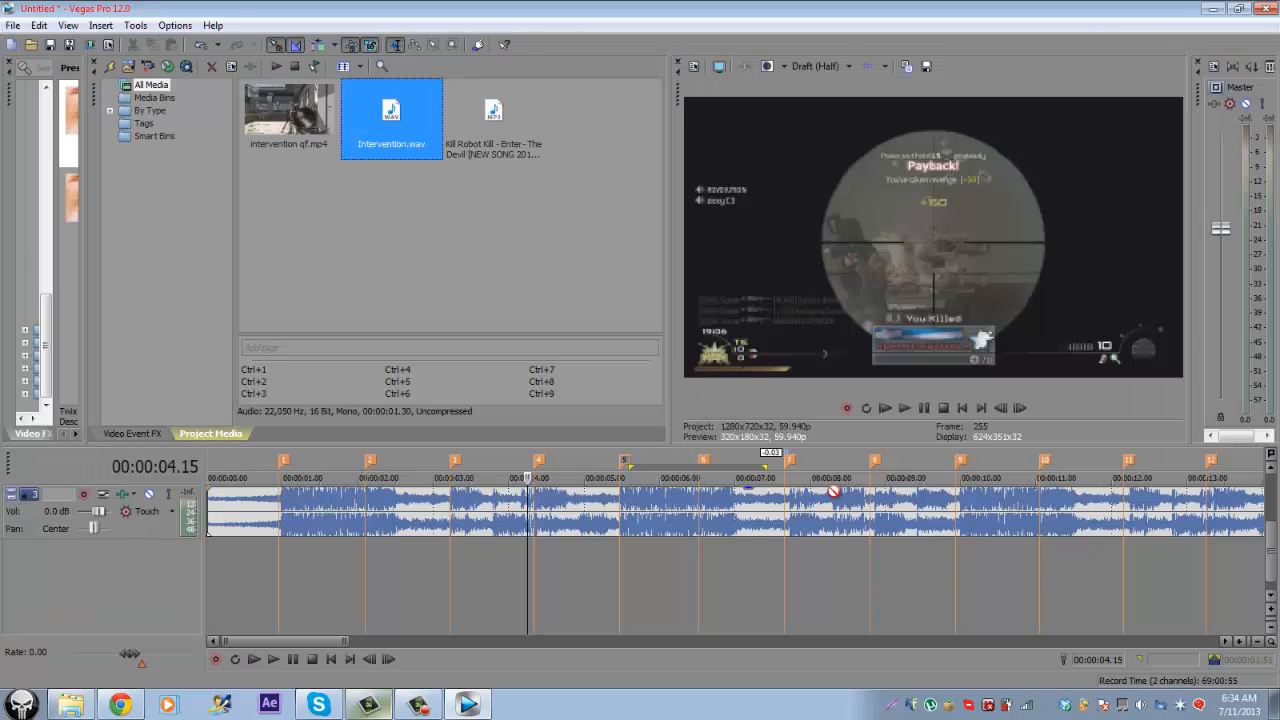
Step: Place Intervention.wav on a new audio track below the song, starting at beat marker 1
drag(833, 492, 380, 580)
scroll(835, 495, up, 5)
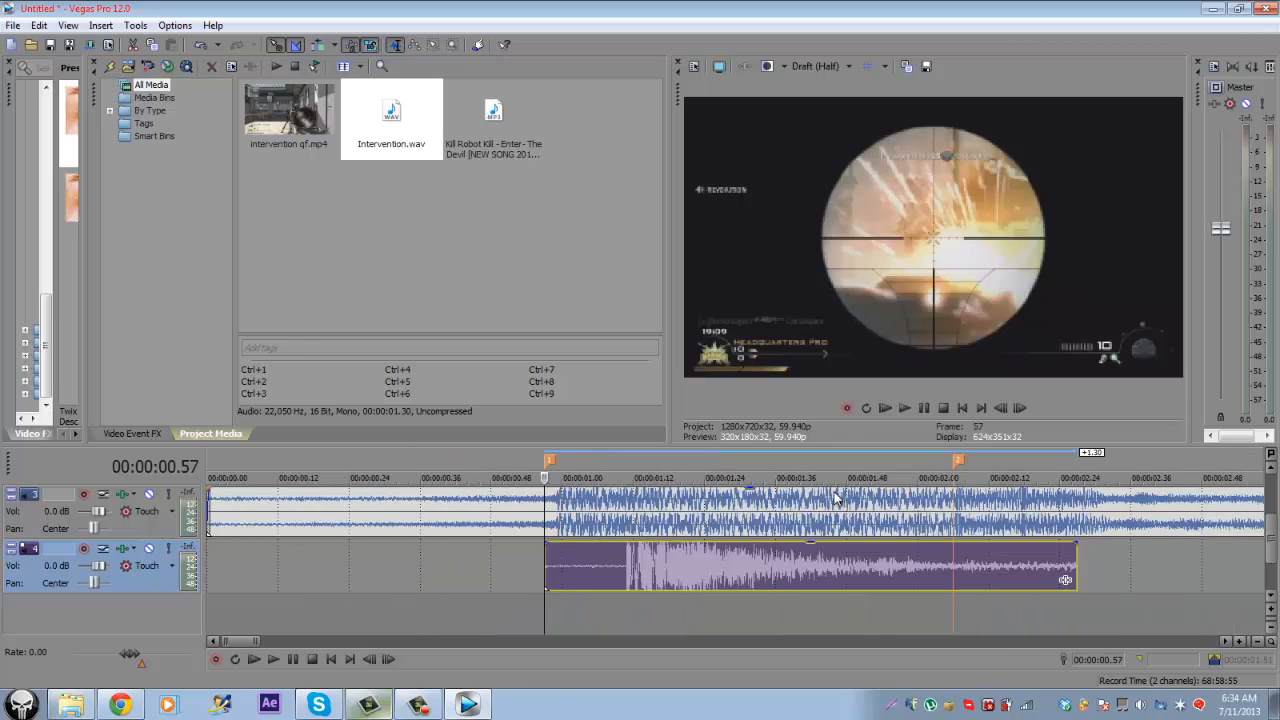
Step: Align the gunshot's peak with beat marker 1, cut off and delete its quiet lead-in, and trim its end to marker 2
drag(1065, 579, 984, 579)
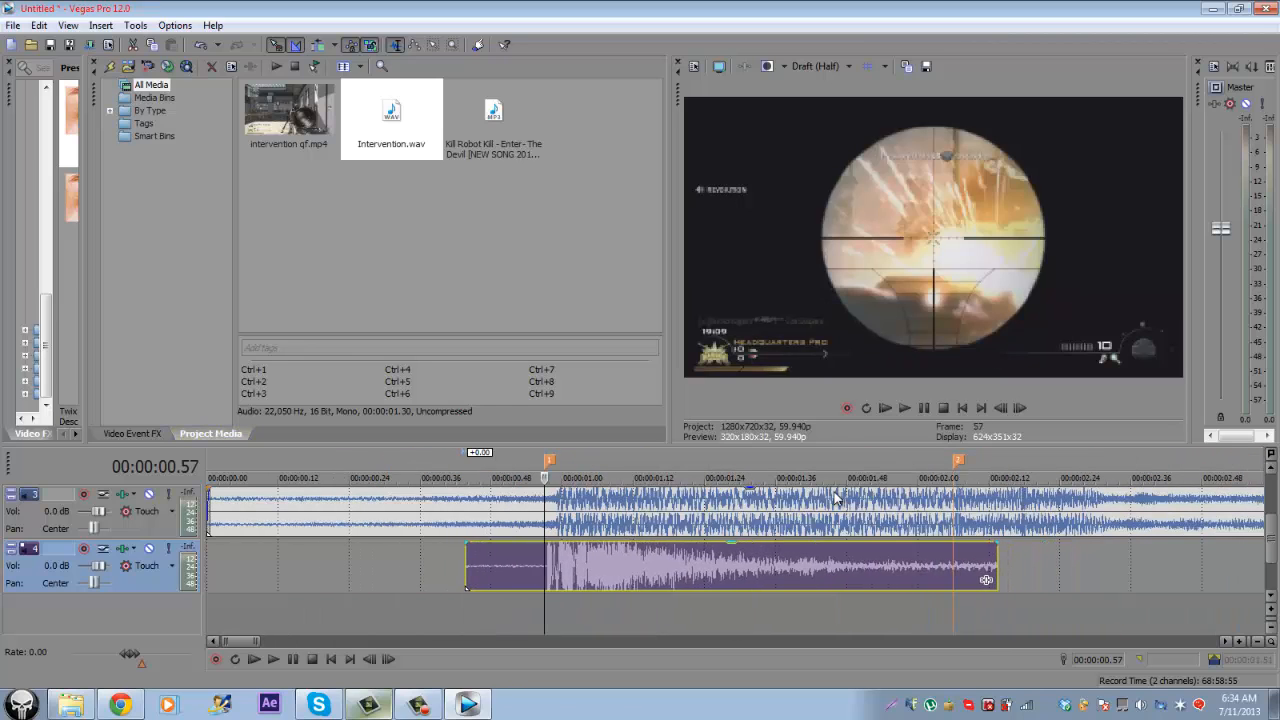
key(s)
right_click(529, 580)
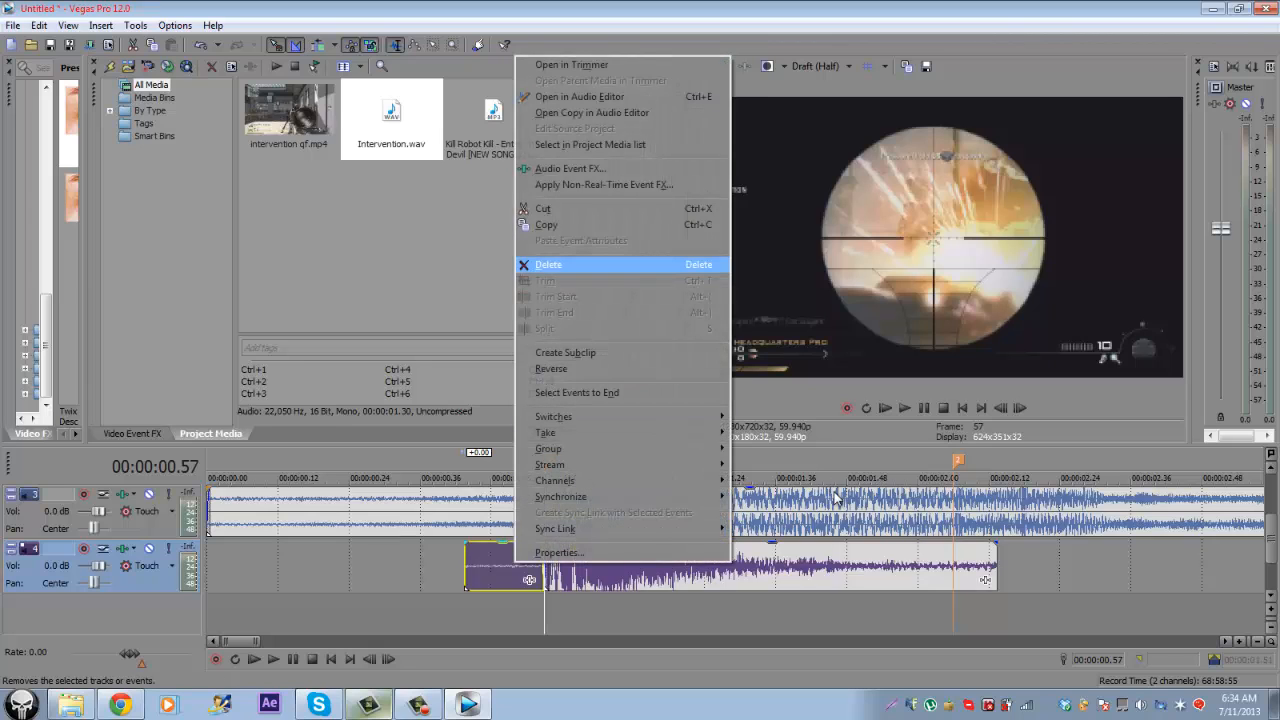
click(600, 265)
drag(985, 579, 938, 579)
Step: Lower the gunshot event's gain to -6.7 dB and play it against the song from beat marker 1
drag(749, 543, 749, 567)
key(space)
key(space)
key(space)
key(space)
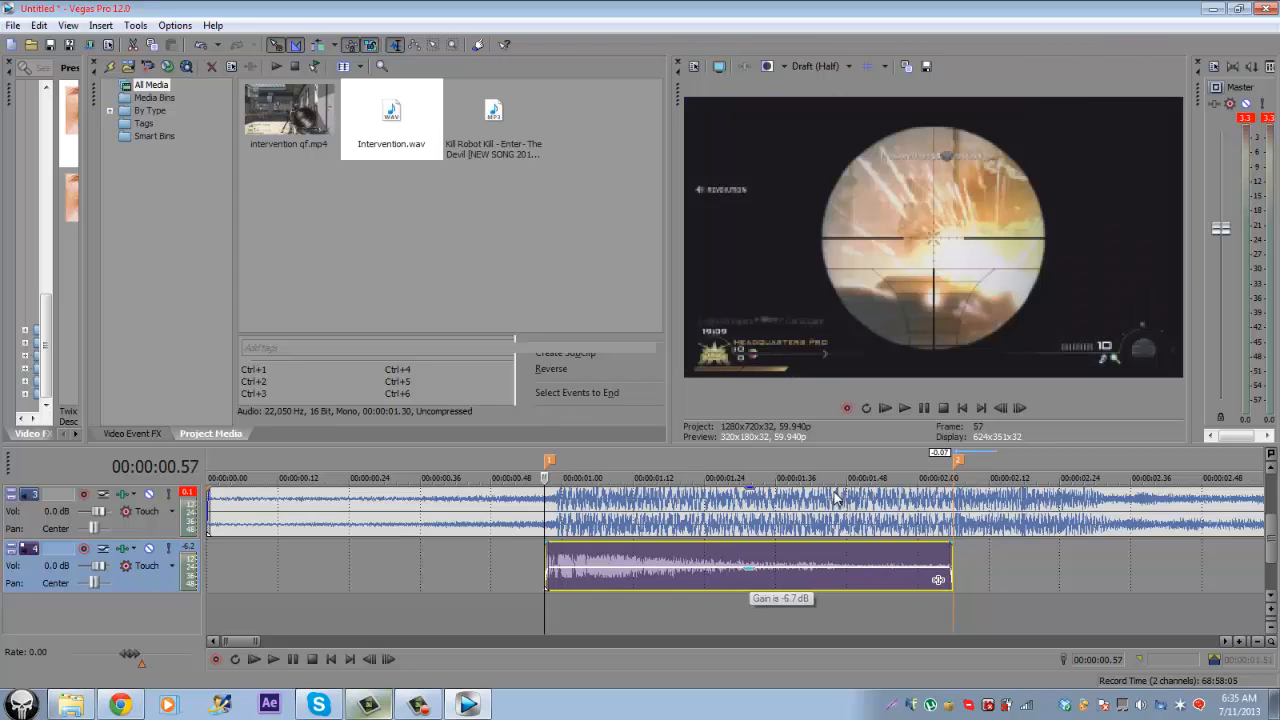
Step: Copy the trimmed gunshot event and paste it at beat markers 2 and 3
right_click(838, 498)
key(Down)
key(Return)
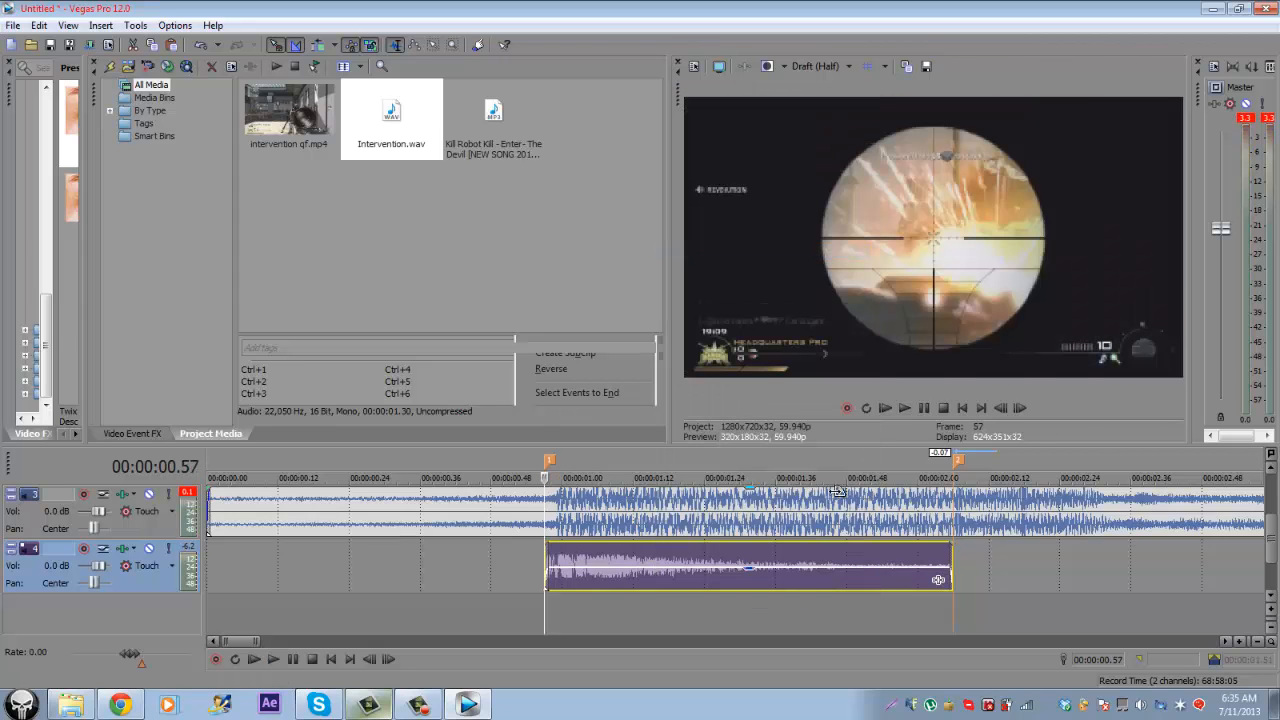
key(2)
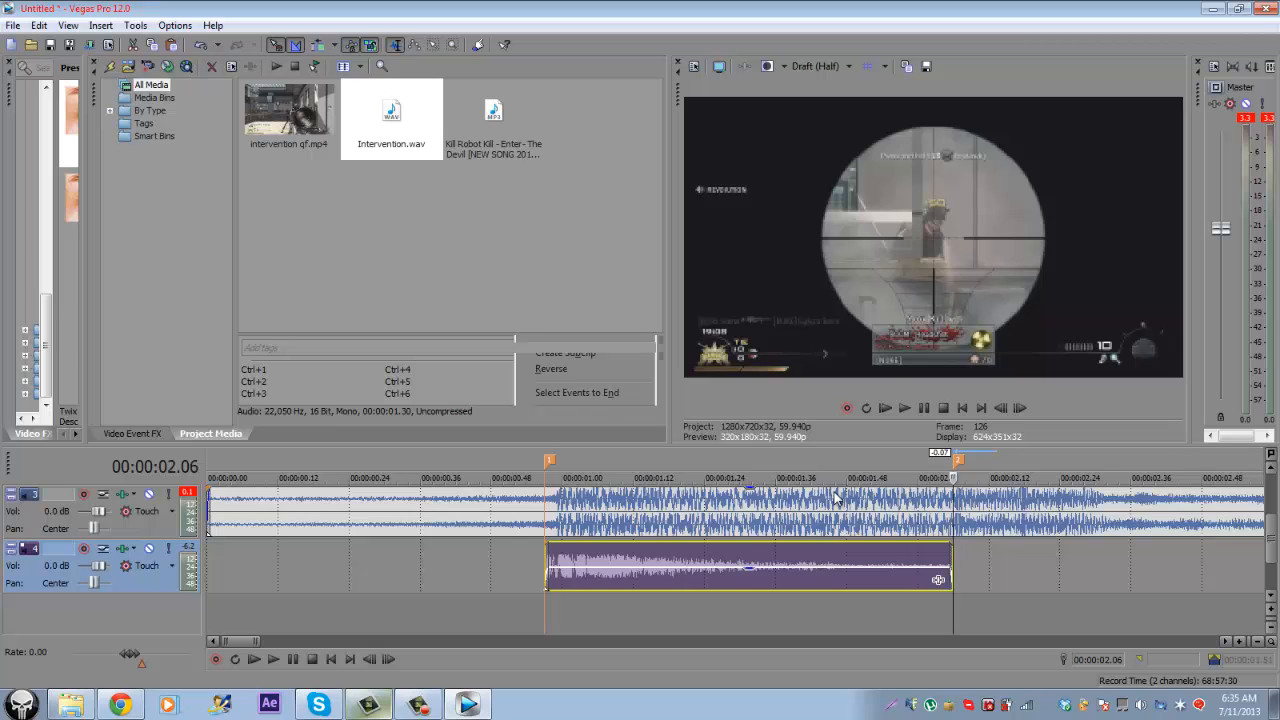
key(ctrl+v)
key(ctrl+v)
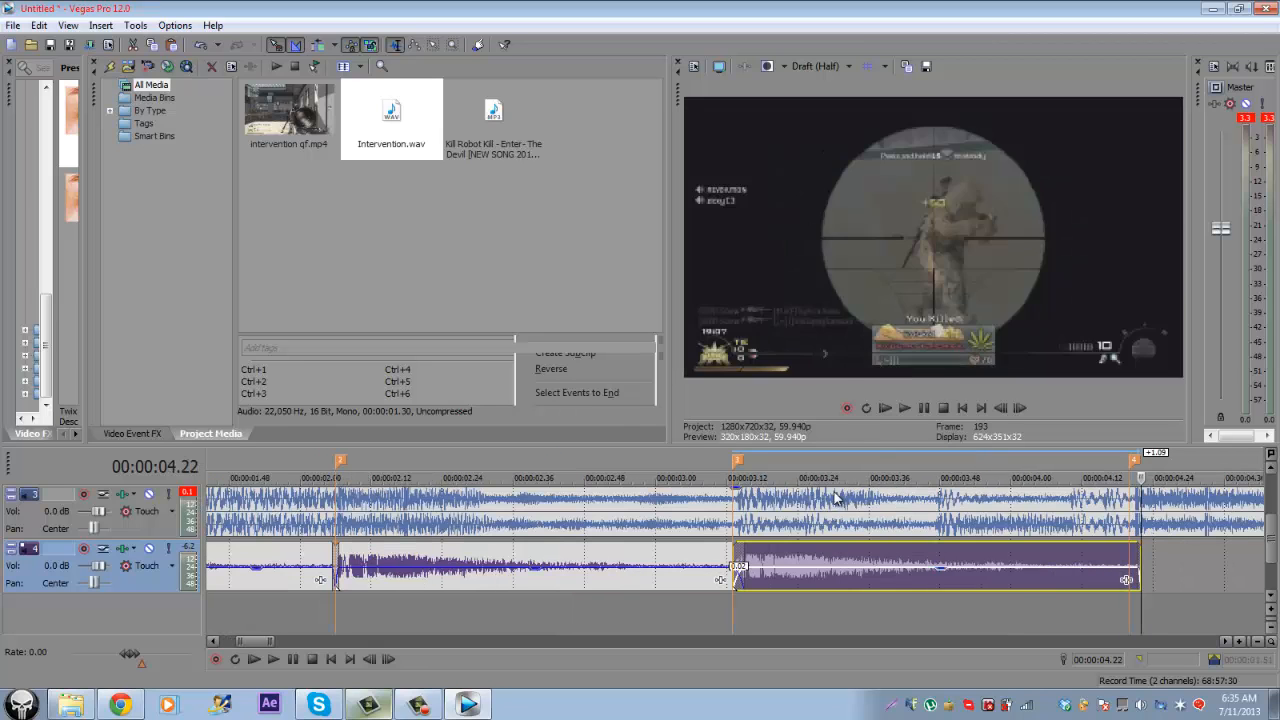
Step: Paste the gunshot at beat markers 4 and 5, trimming each preceding copy to end at the marker where the next one starts
click(830, 491)
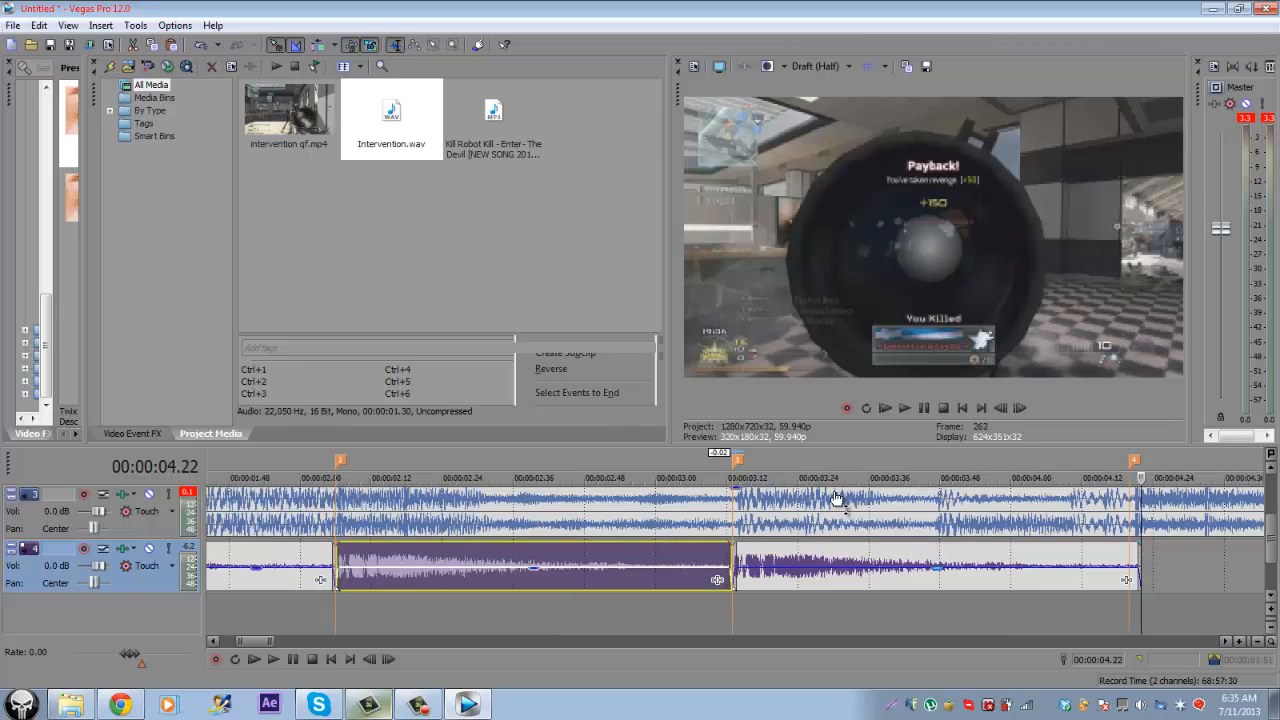
key(ctrl+Left)
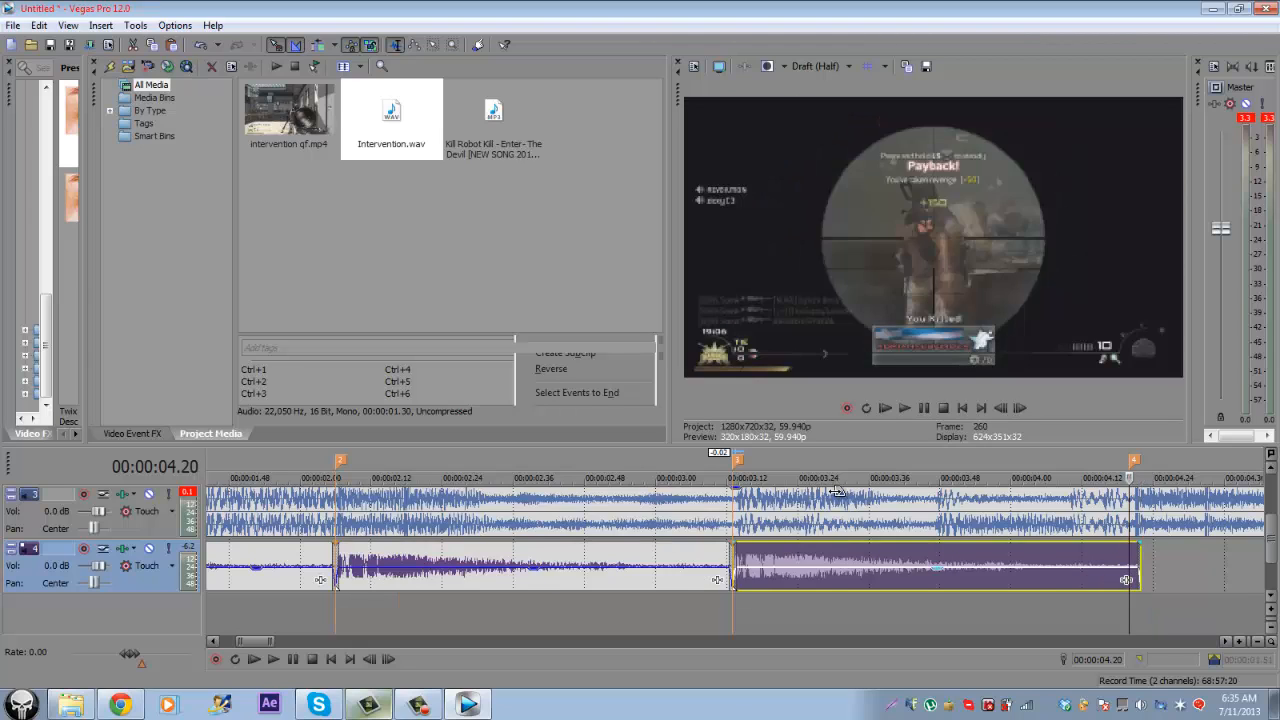
key(ctrl+Right)
click(831, 491)
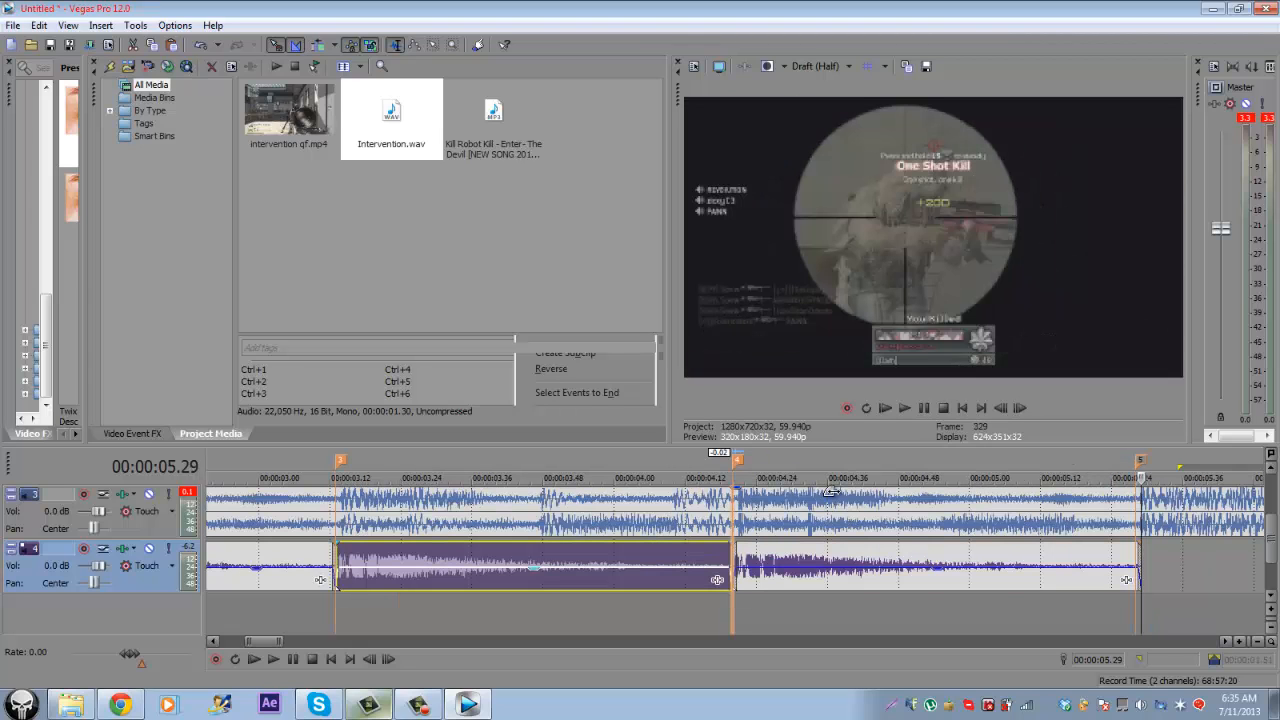
key(Left)
key(ctrl+Right)
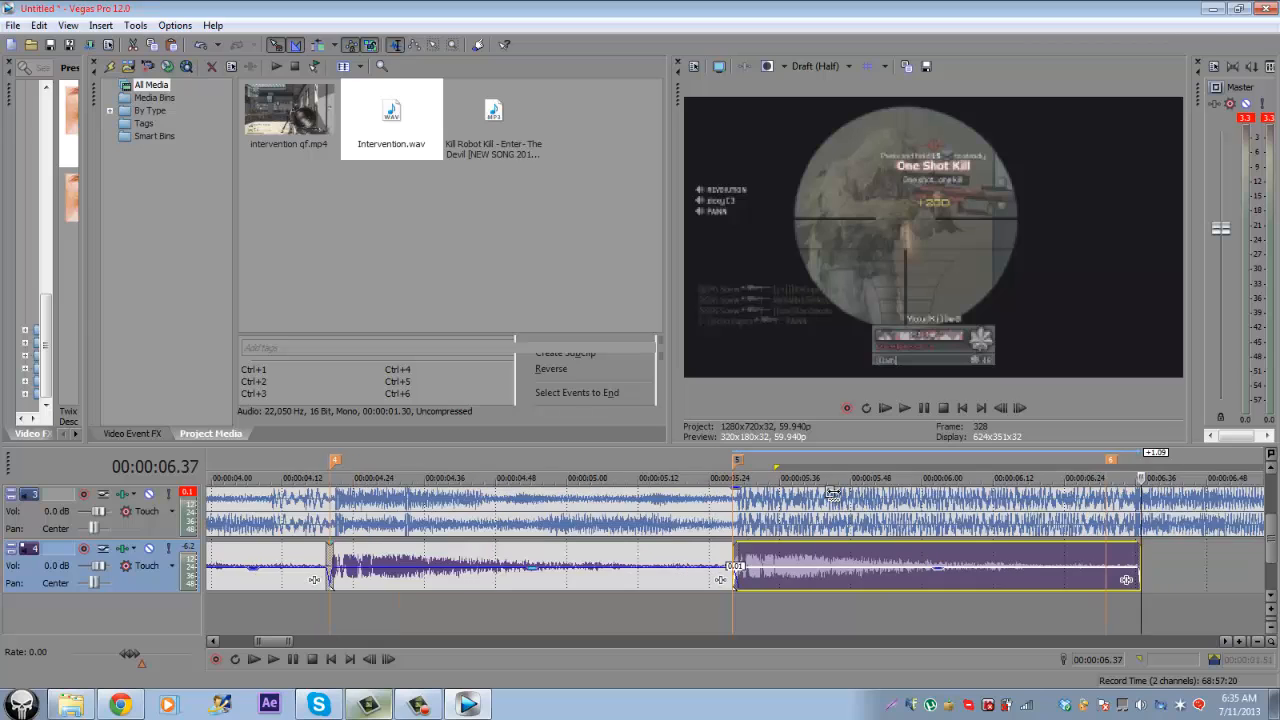
drag(738, 570, 732, 570)
key(6)
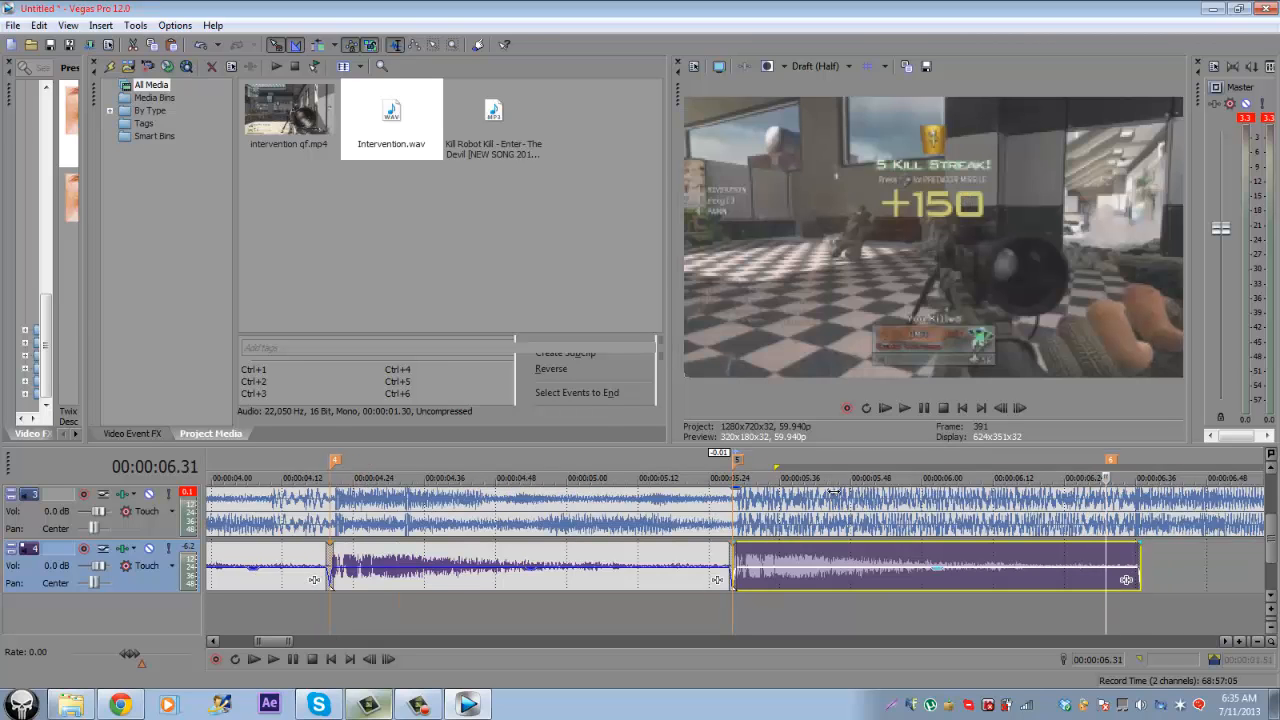
Step: Play the row of gunshots with the song from 00:00:00.54, just before beat marker 1
scroll(836, 497, down, 5)
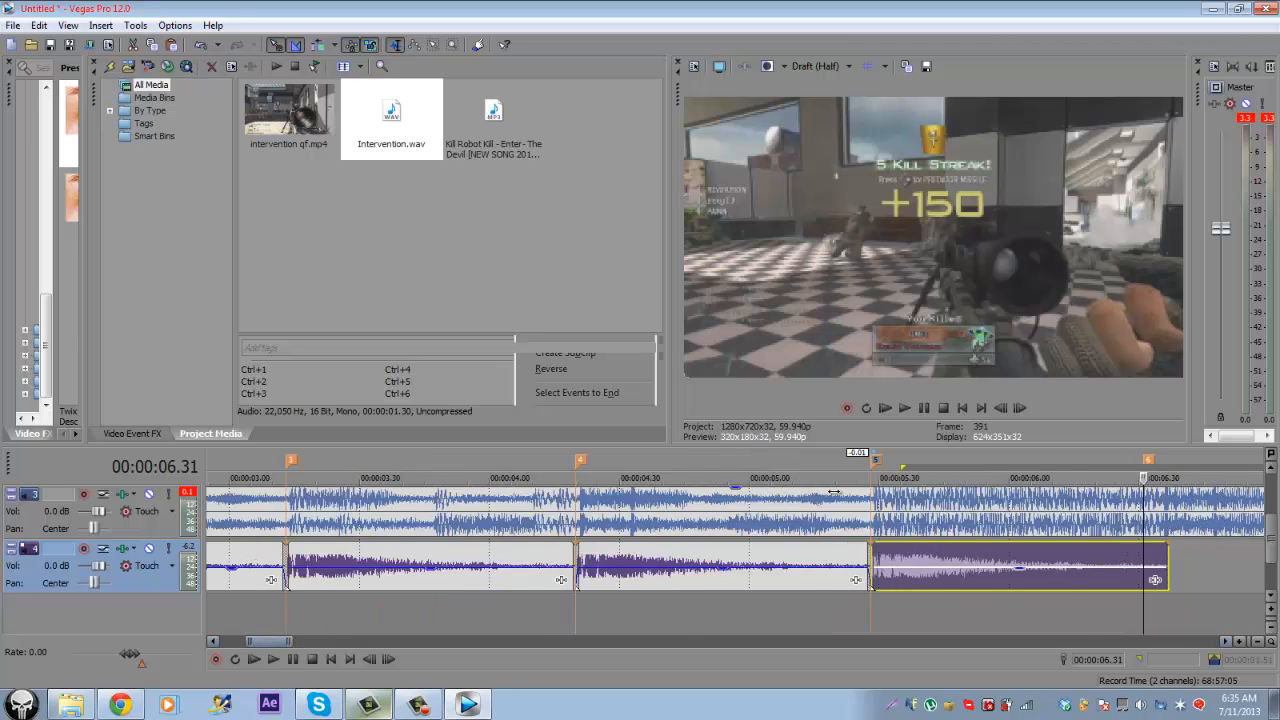
click(342, 568)
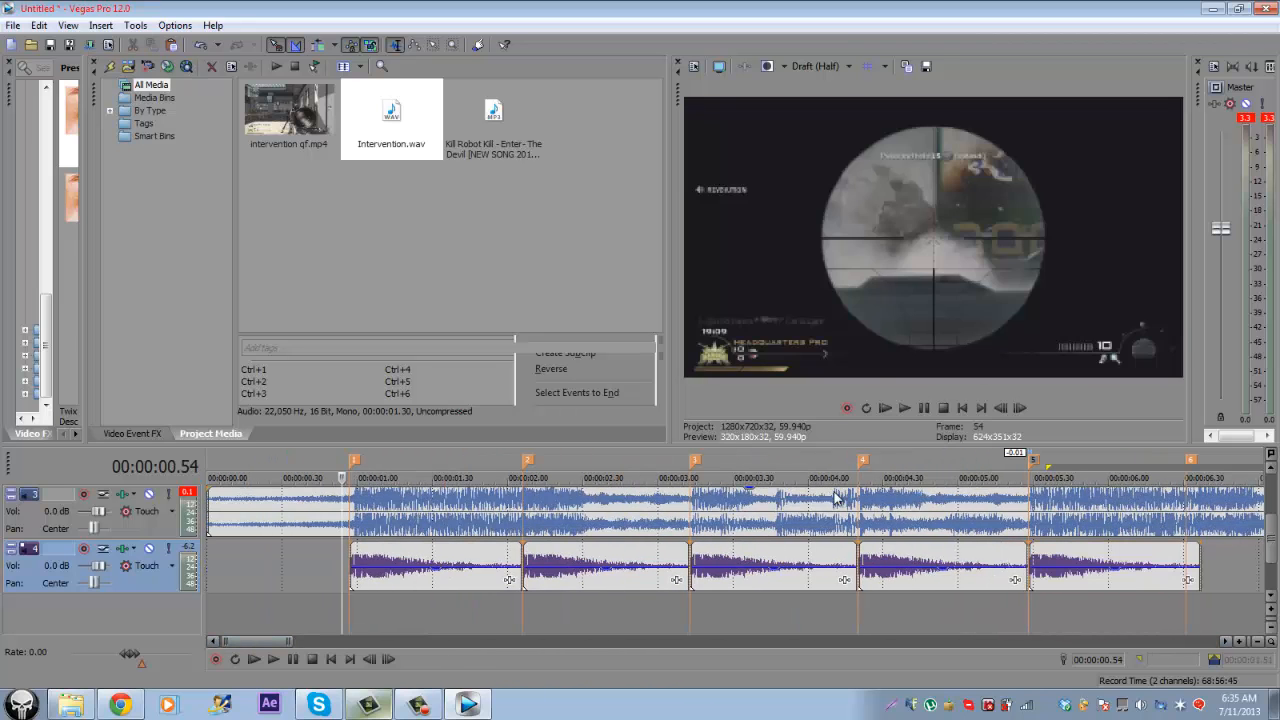
key(space)
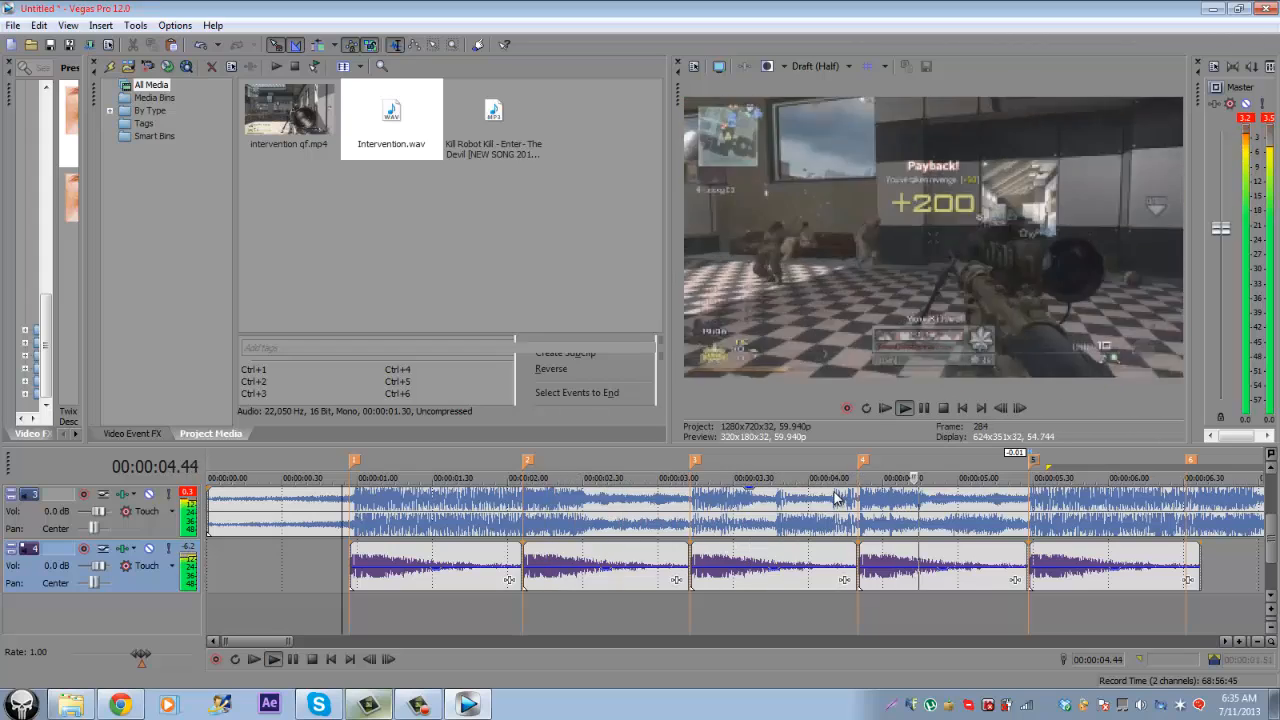
key(space)
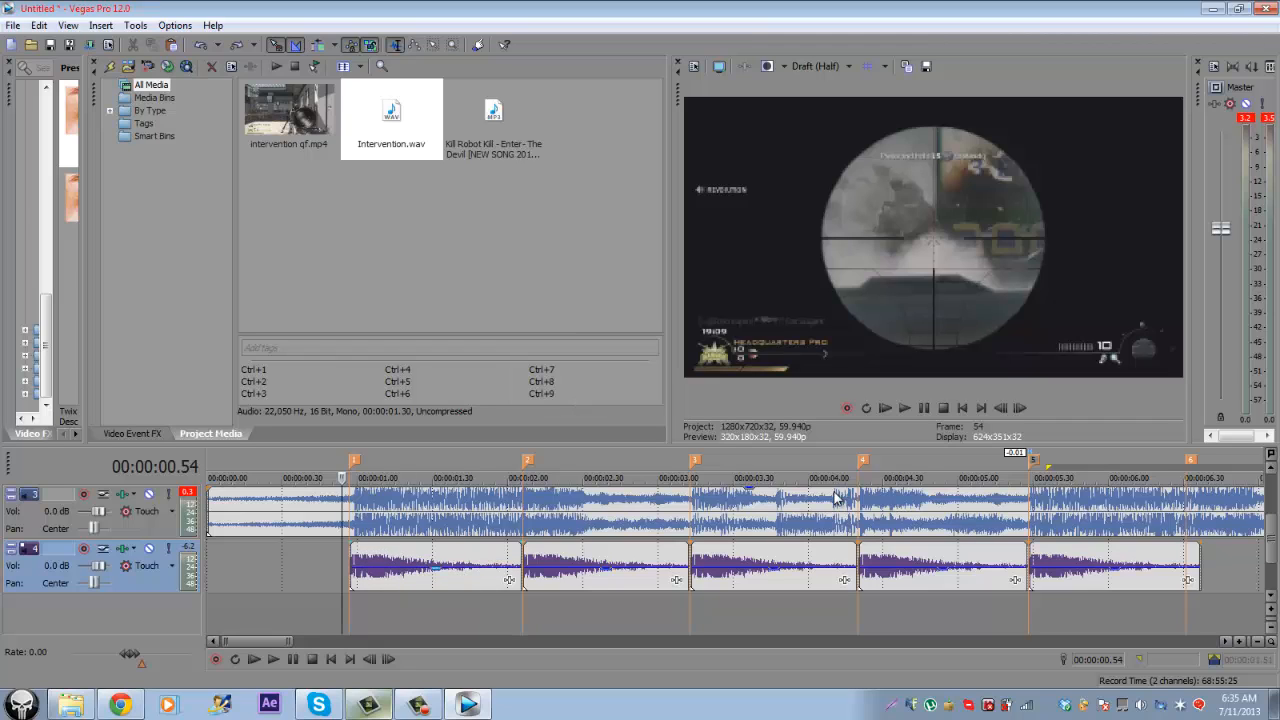
Step: Raise the gain of all five gunshot events together slightly, and play them with the song from 00:00:01.20
click(407, 566)
ctrl+click(606, 566)
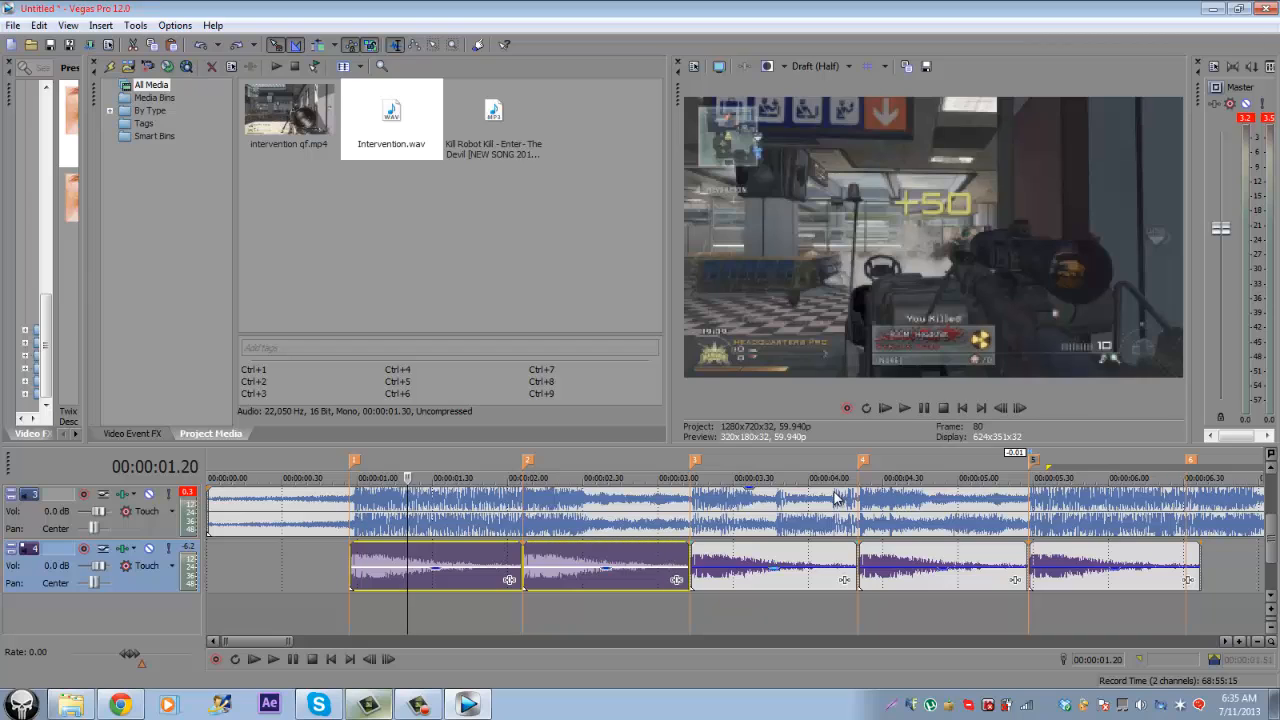
ctrl+click(774, 566)
ctrl+click(943, 566)
ctrl+click(1115, 566)
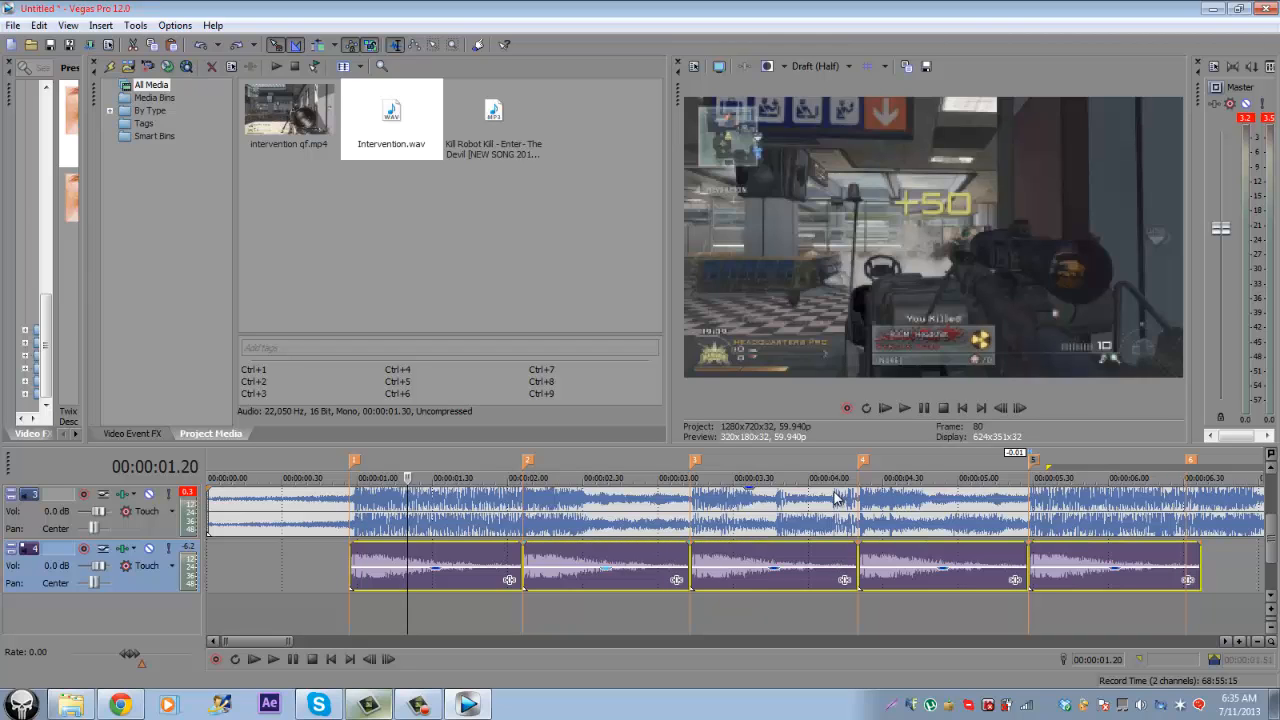
drag(606, 568, 606, 559)
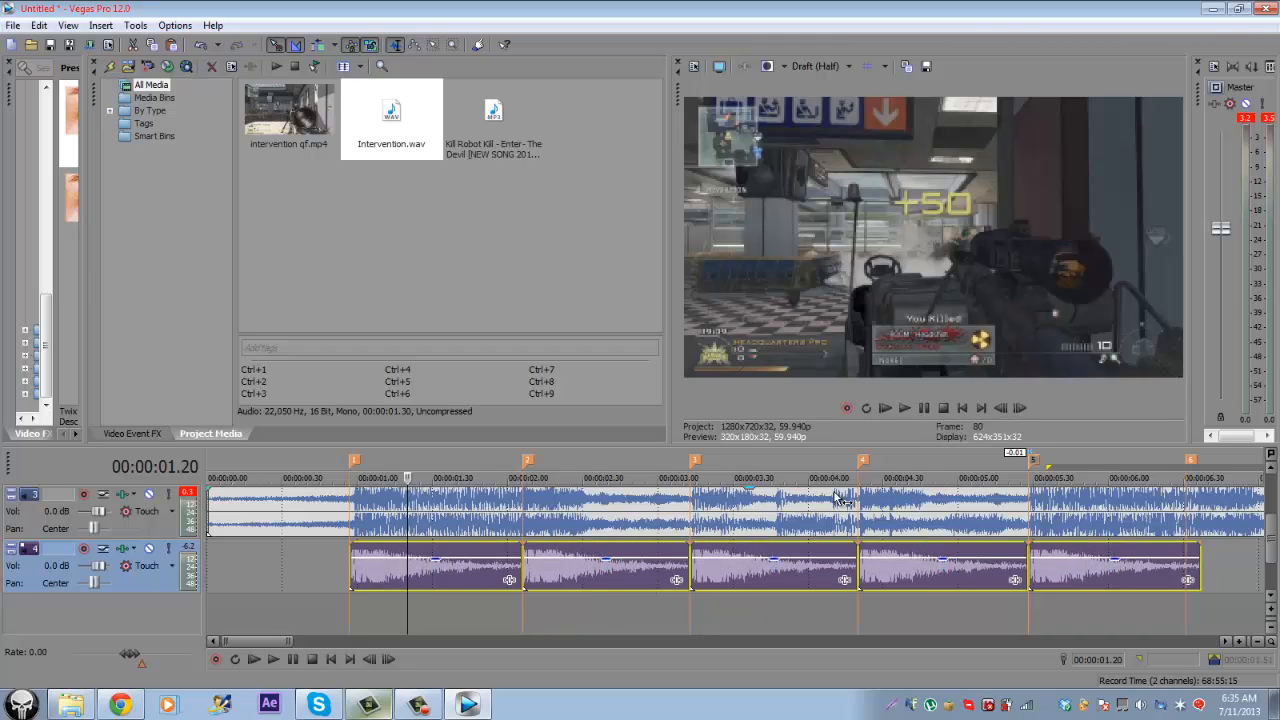
click(904, 408)
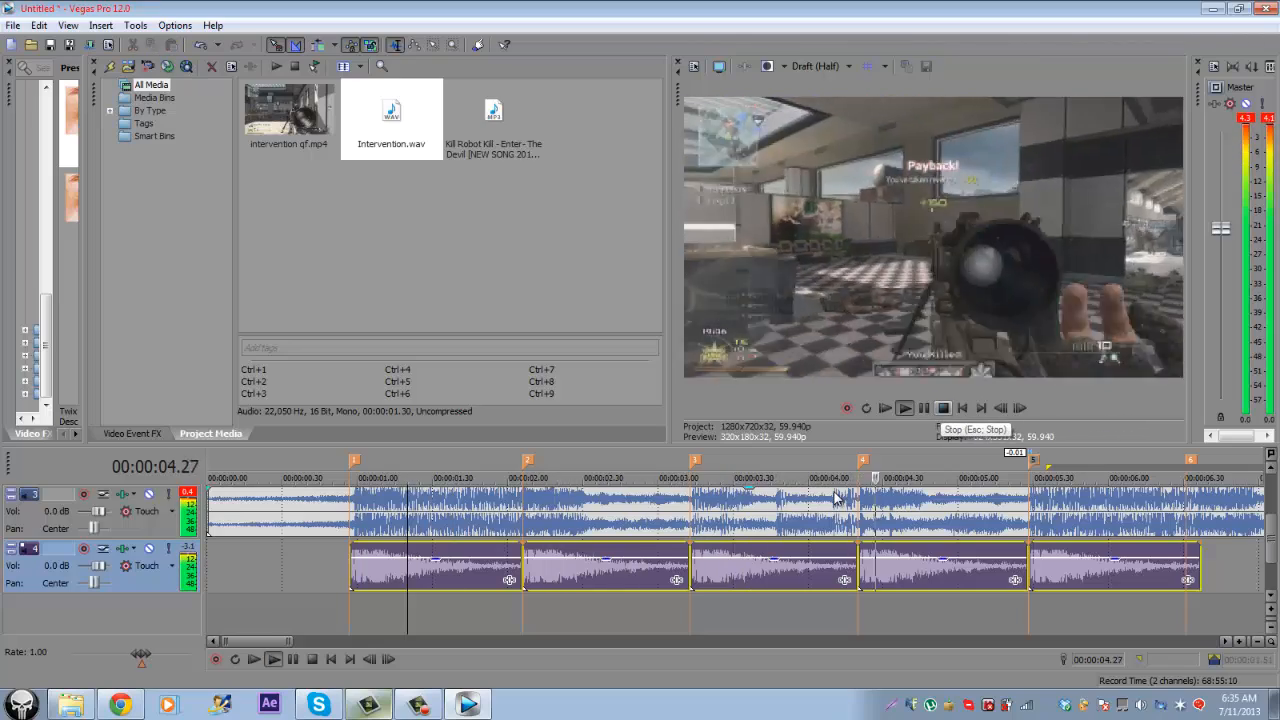
key(space)
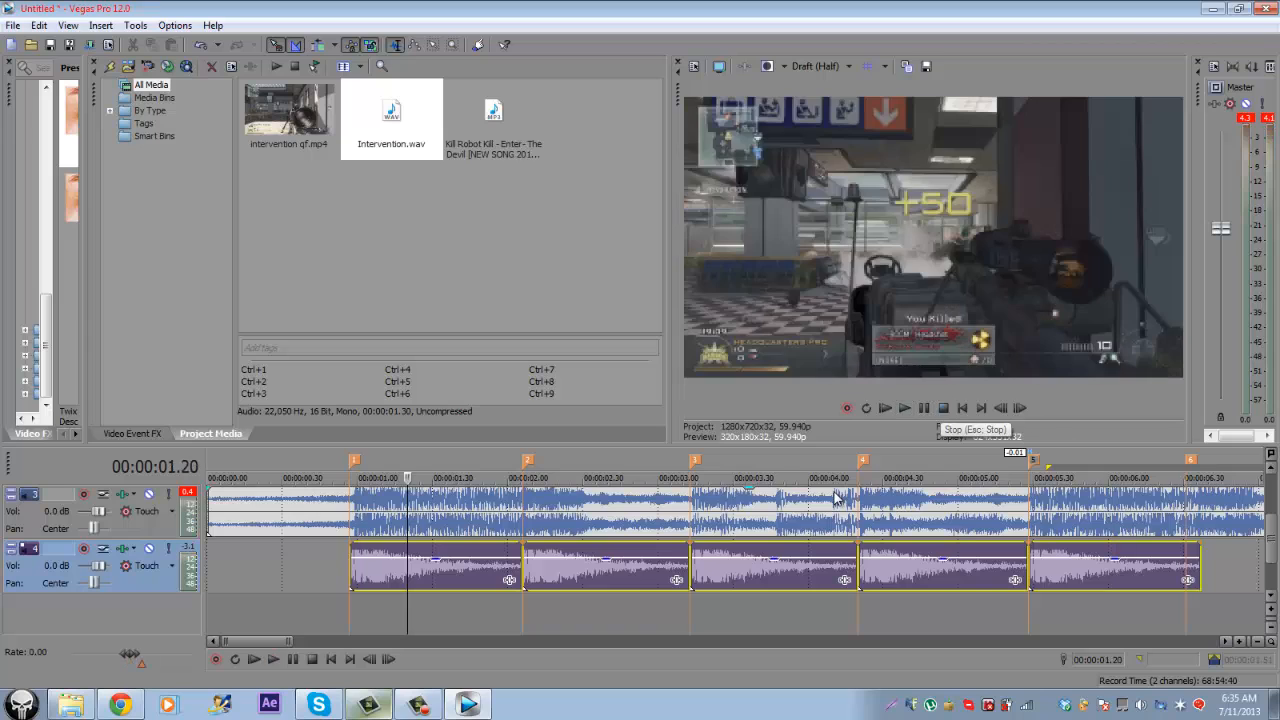
Step: Import the Hitmarker sound WAV from the Sounds FX folder
key(alt+f)
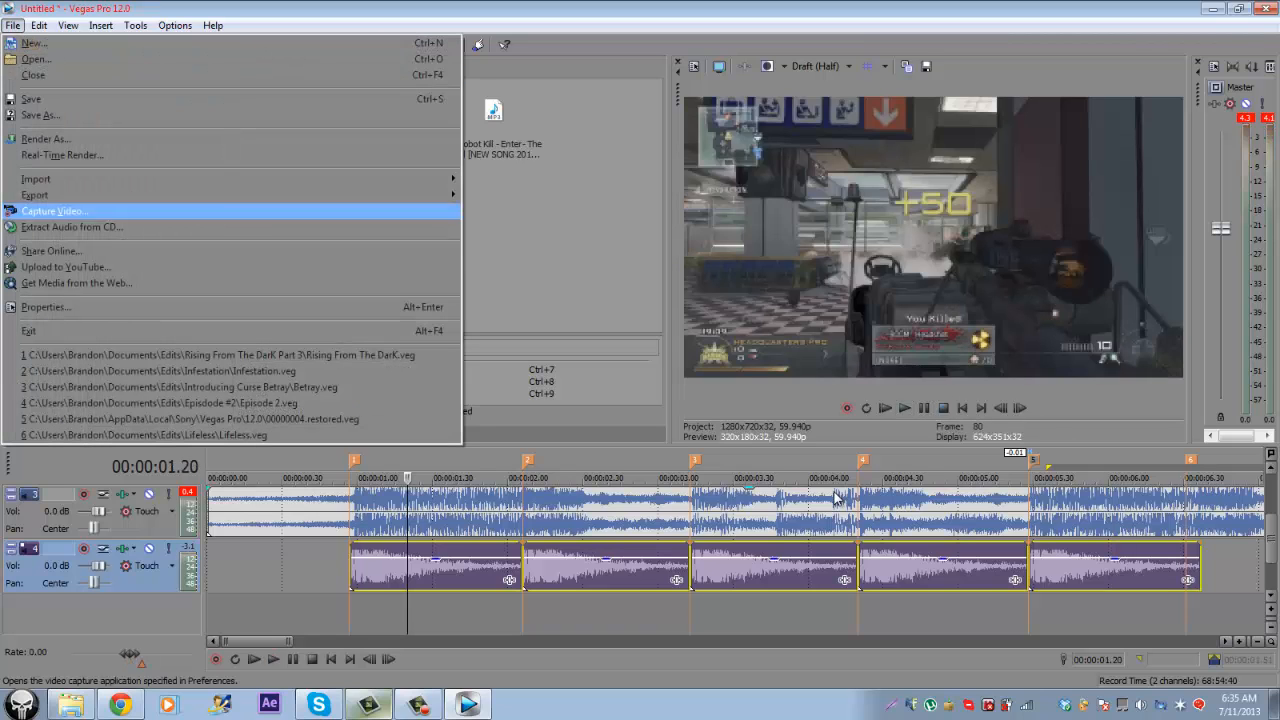
key(Up)
key(Up)
key(Right)
key(Return)
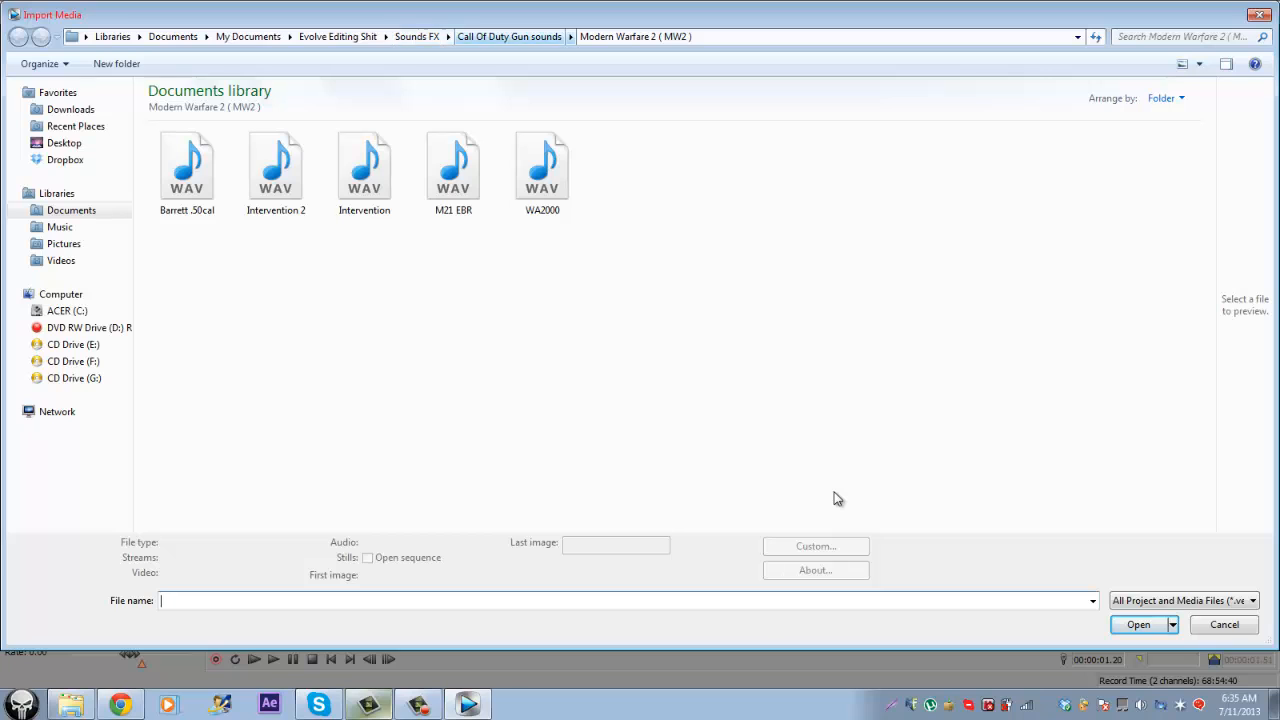
click(417, 37)
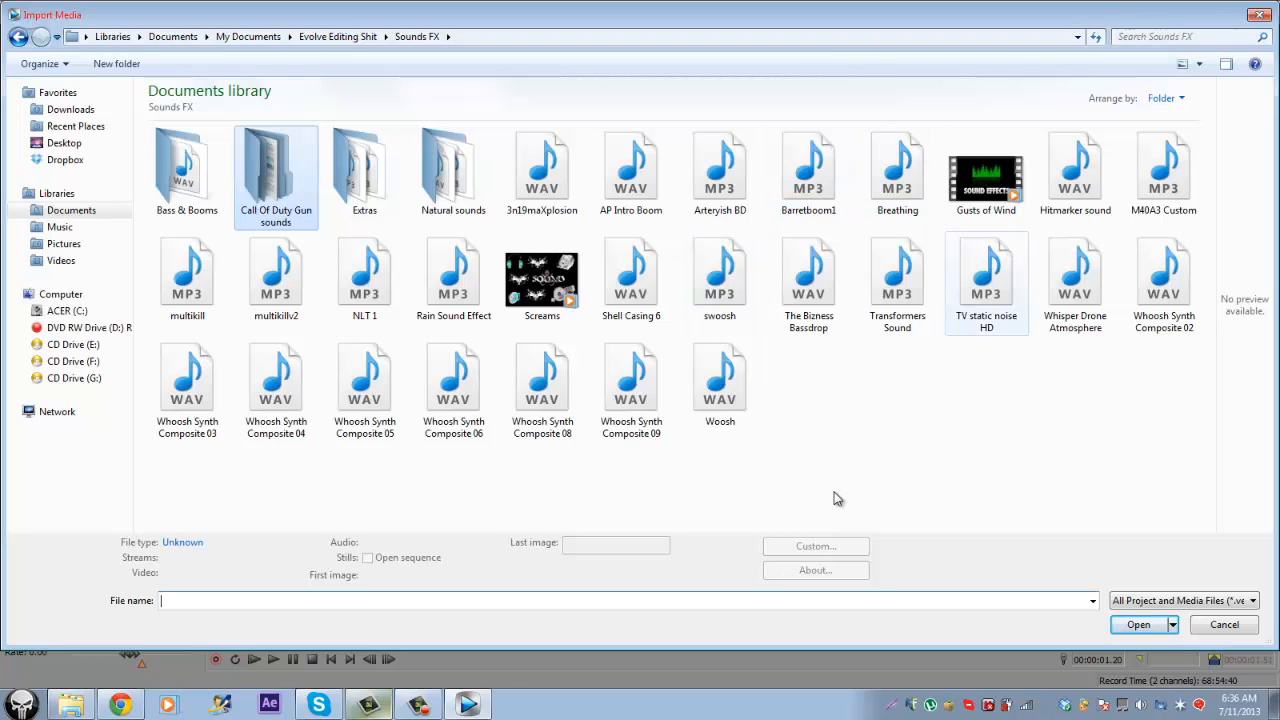
double_click(1075, 172)
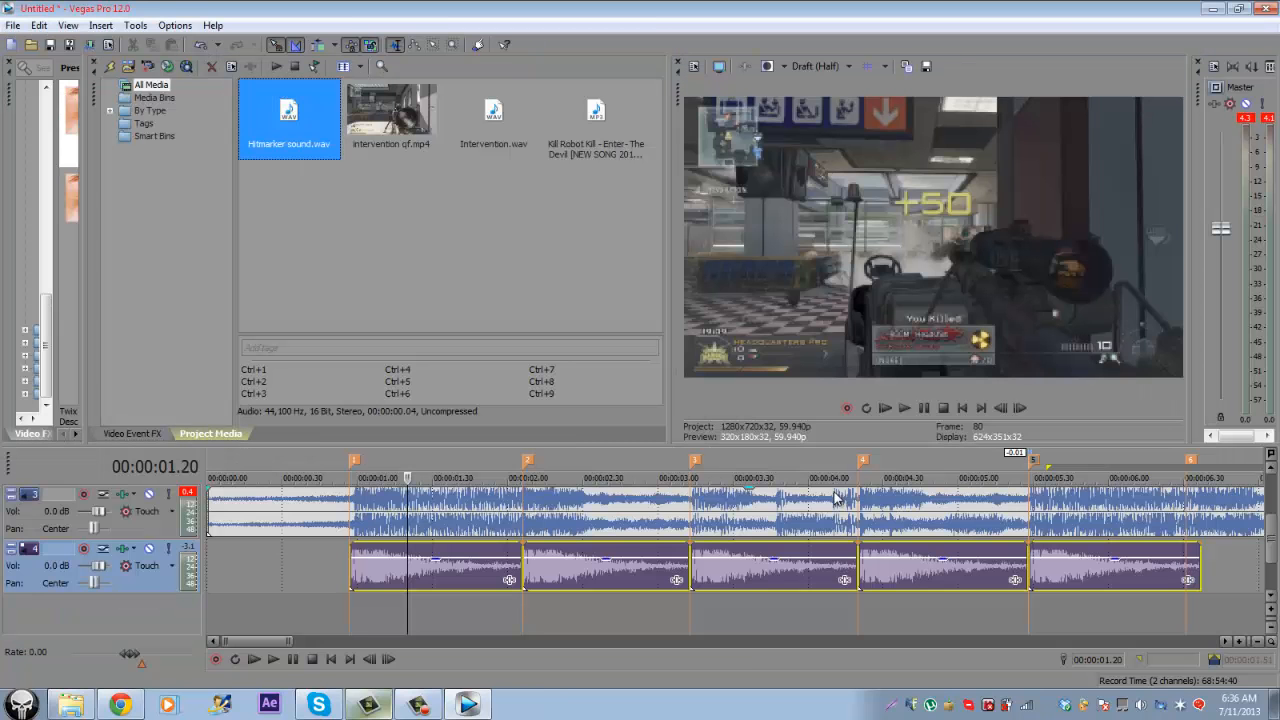
Step: Place Hitmarker sound.wav on a new audio track below the gunshots at beat marker 1, and copy the event
drag(289, 118, 352, 608)
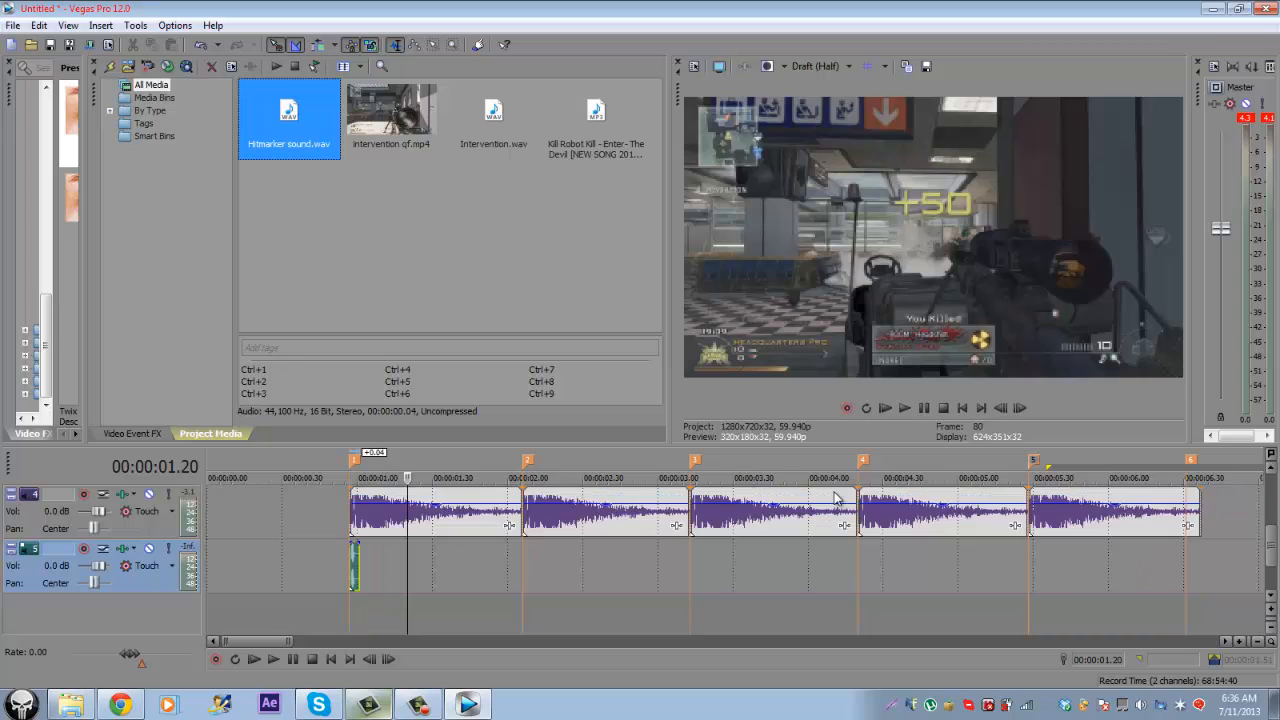
right_click(354, 561)
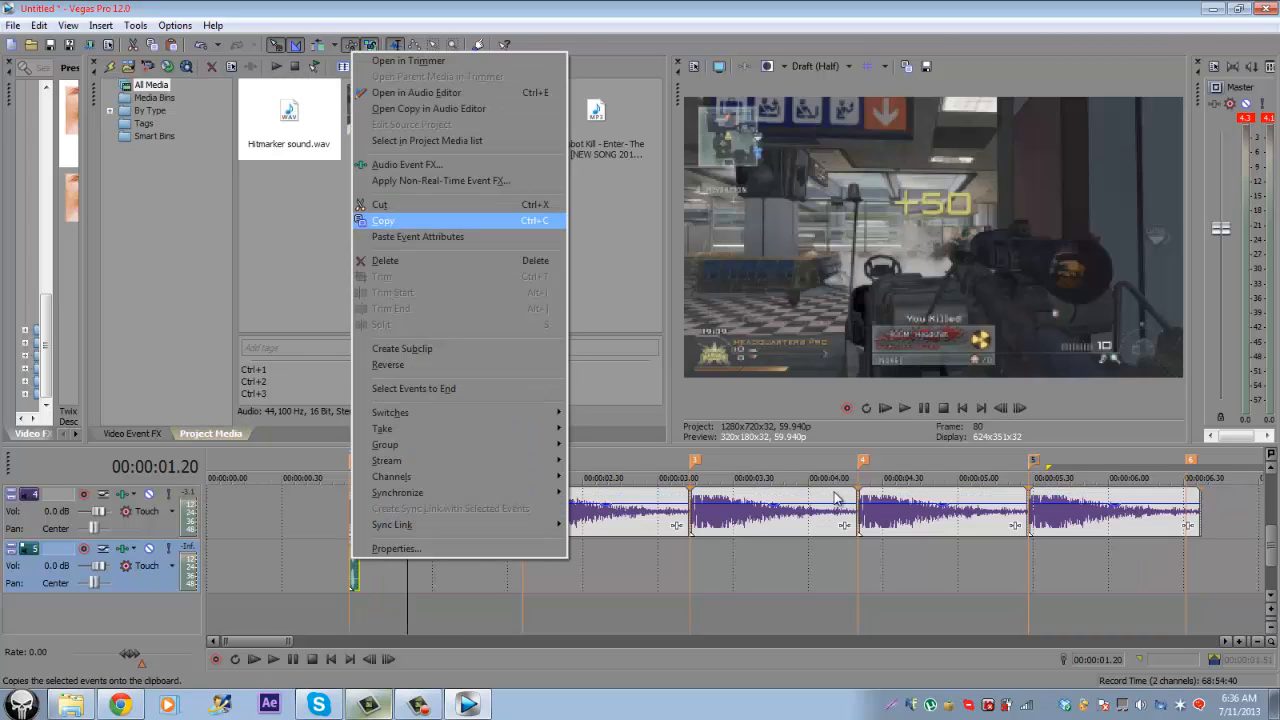
click(386, 221)
Step: Paste the hitmarker sound at beat markers 2, 3, 4 and 5, and play the sequence from 00:00:00.36
key(ctrl+Right)
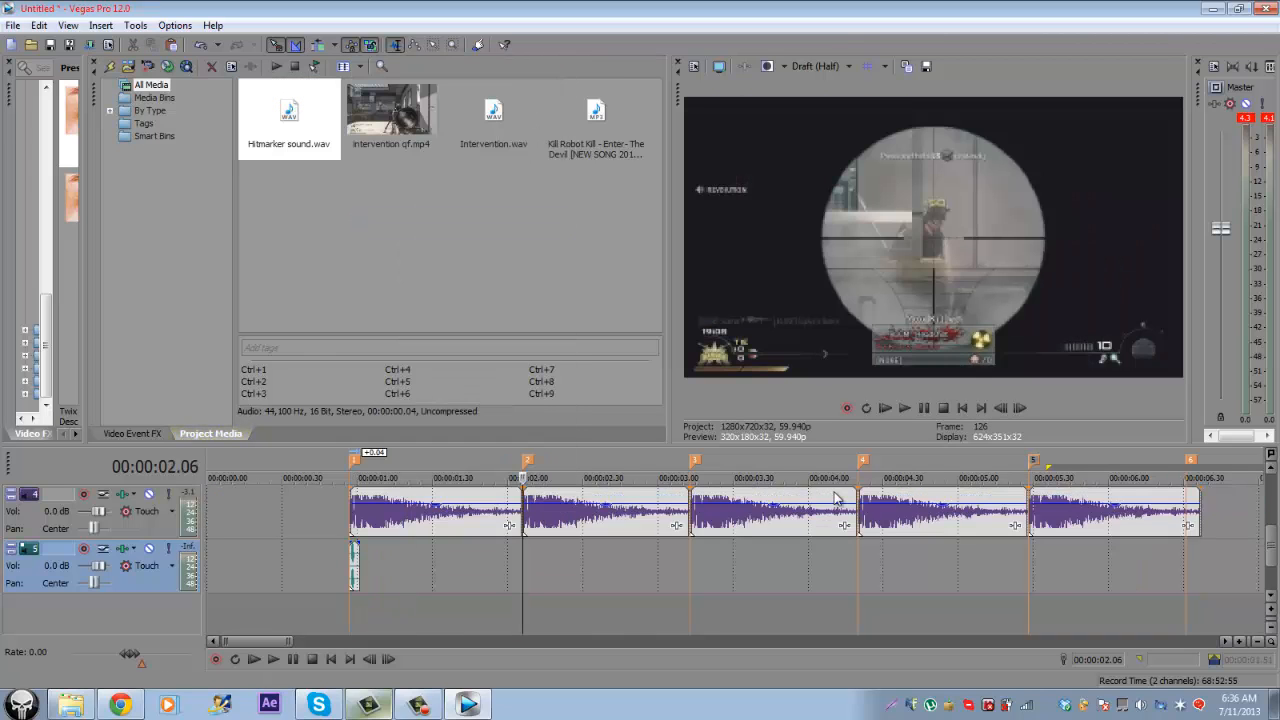
key(ctrl+v)
key(ctrl+Right)
key(ctrl+v)
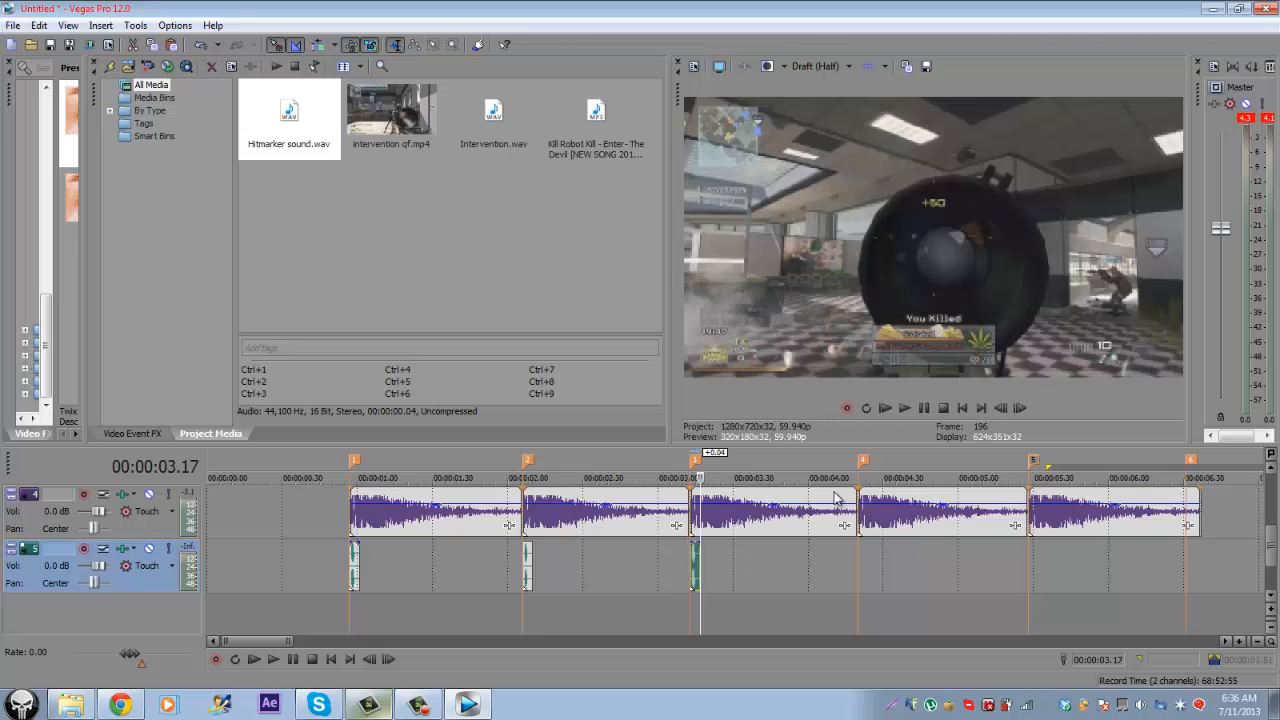
key(ctrl+Right)
key(ctrl+v)
key(ctrl+Right)
key(ctrl+v)
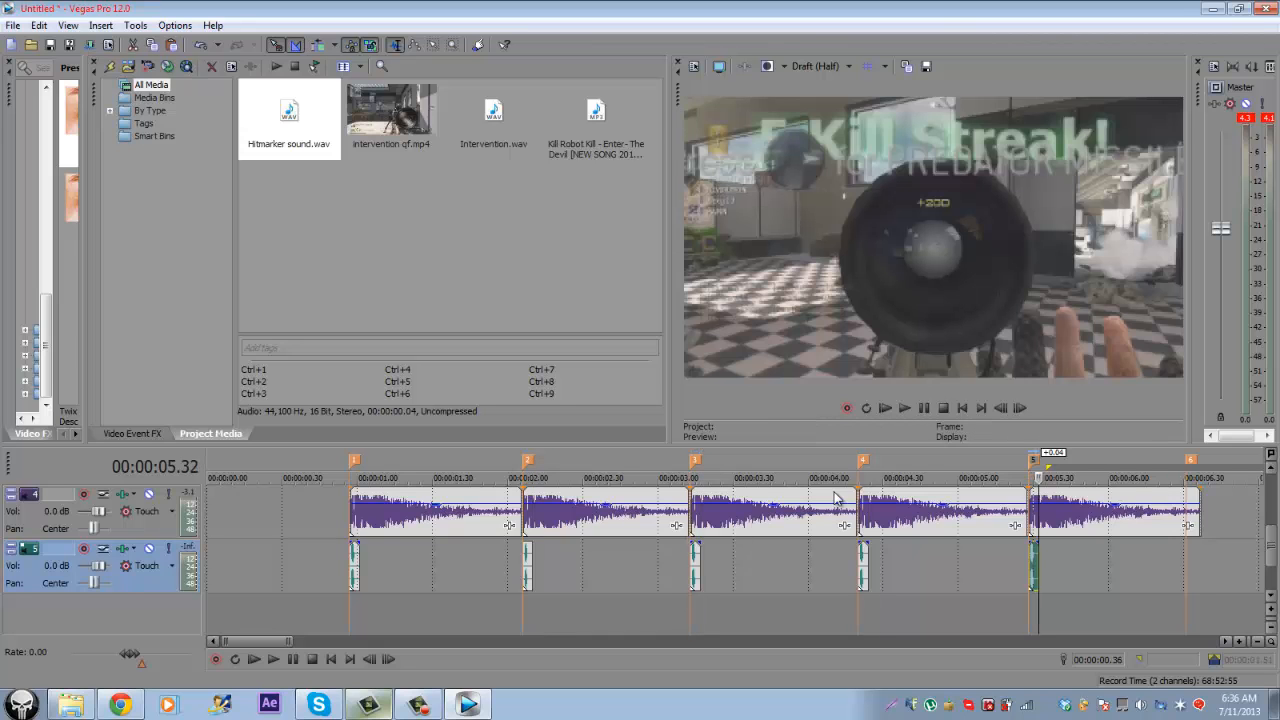
key(ctrl+Home)
key(space)
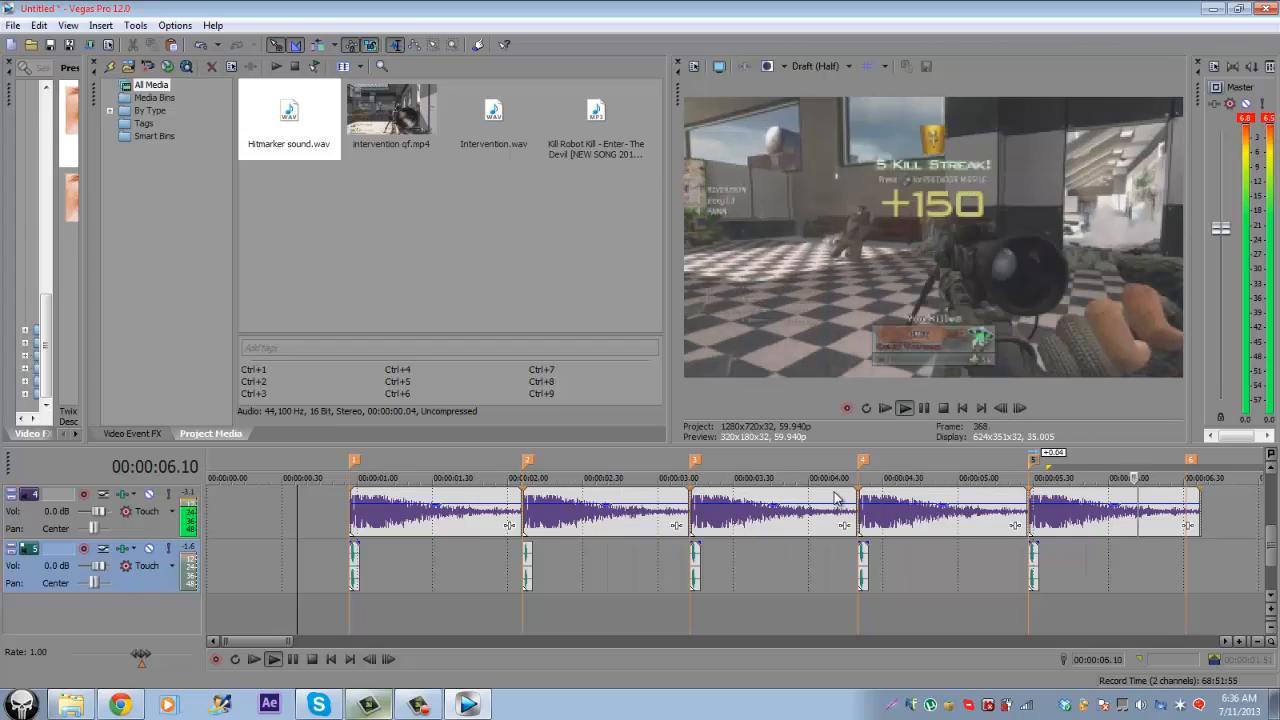
Step: Import The Bizness Bassdrop.wav from the Bass & Booms folder of Sounds FX
key(alt+f)
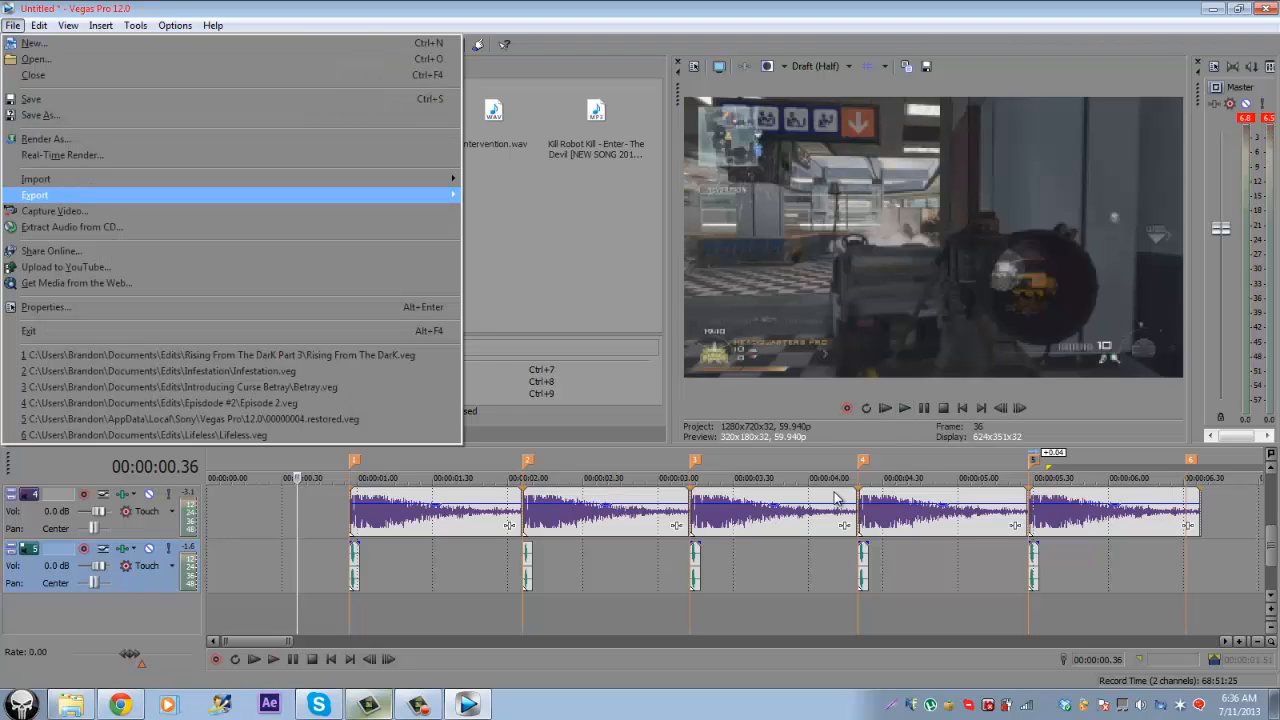
key(i)
key(Return)
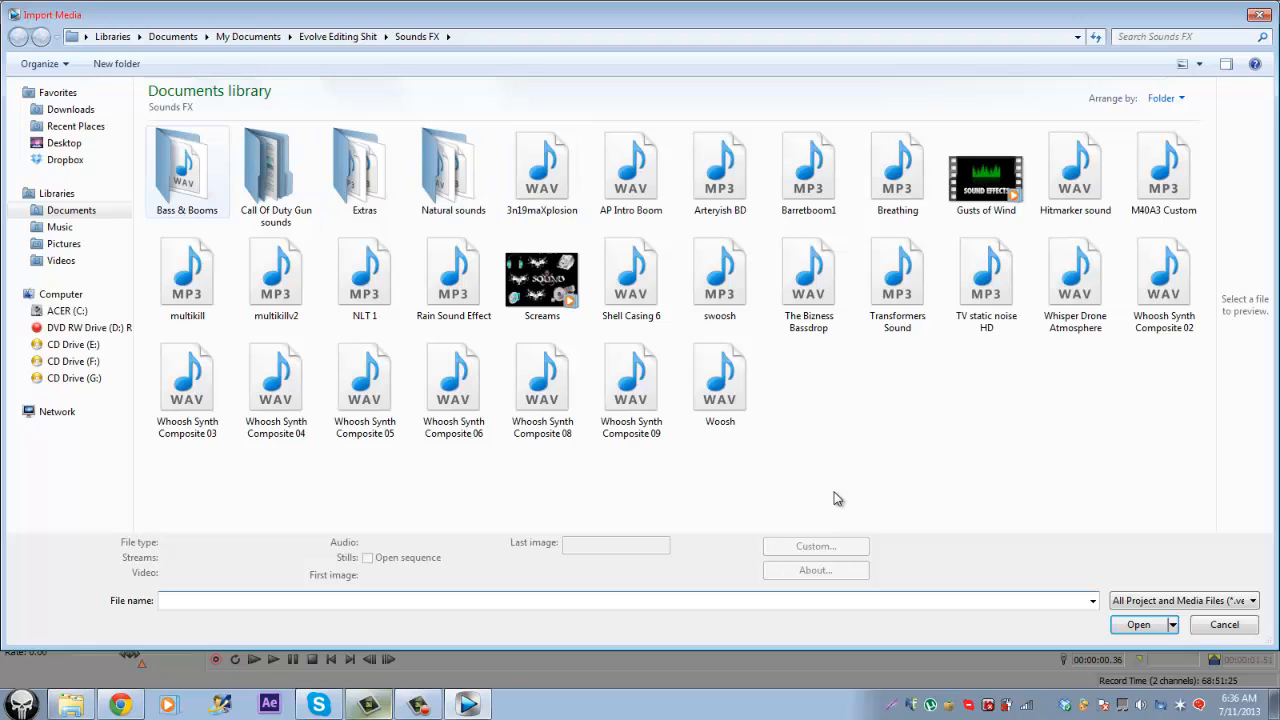
double_click(187, 172)
double_click(187, 172)
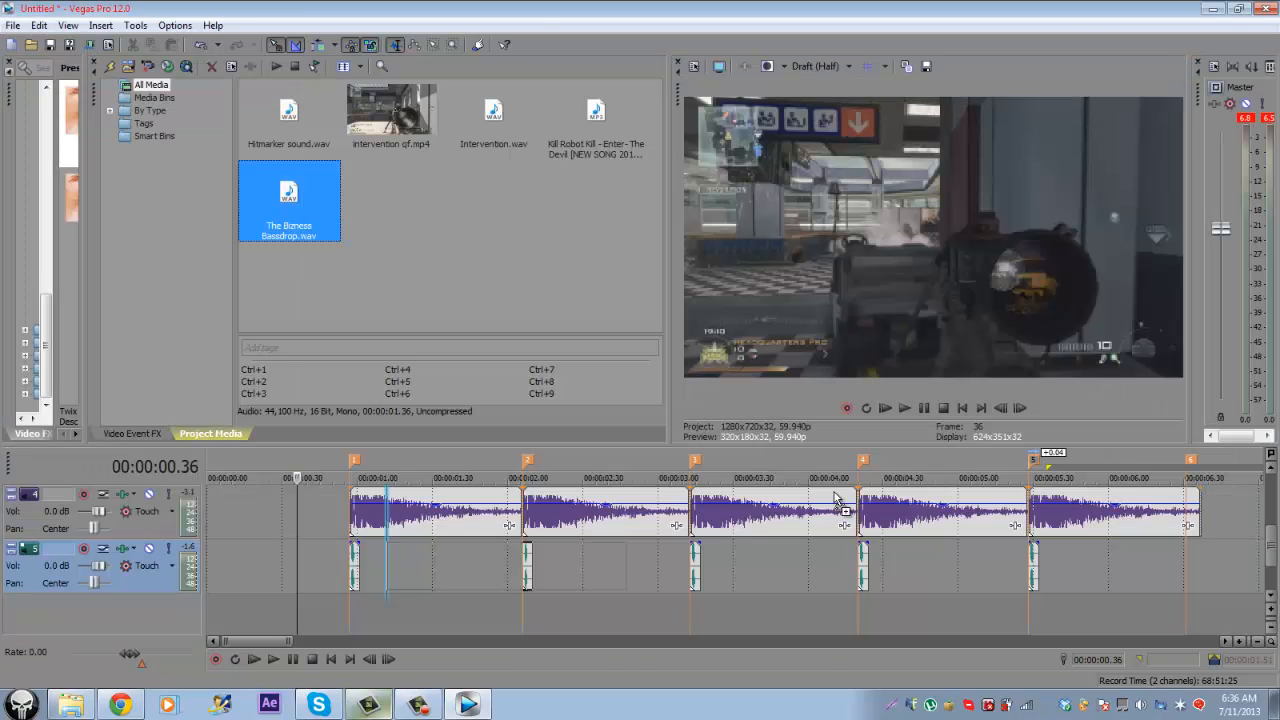
Step: Place The Bizness Bassdrop.wav on a new audio track starting at beat marker 5, and play it from 00:00:05.21
drag(386, 598, 351, 604)
drag(400, 568, 1080, 568)
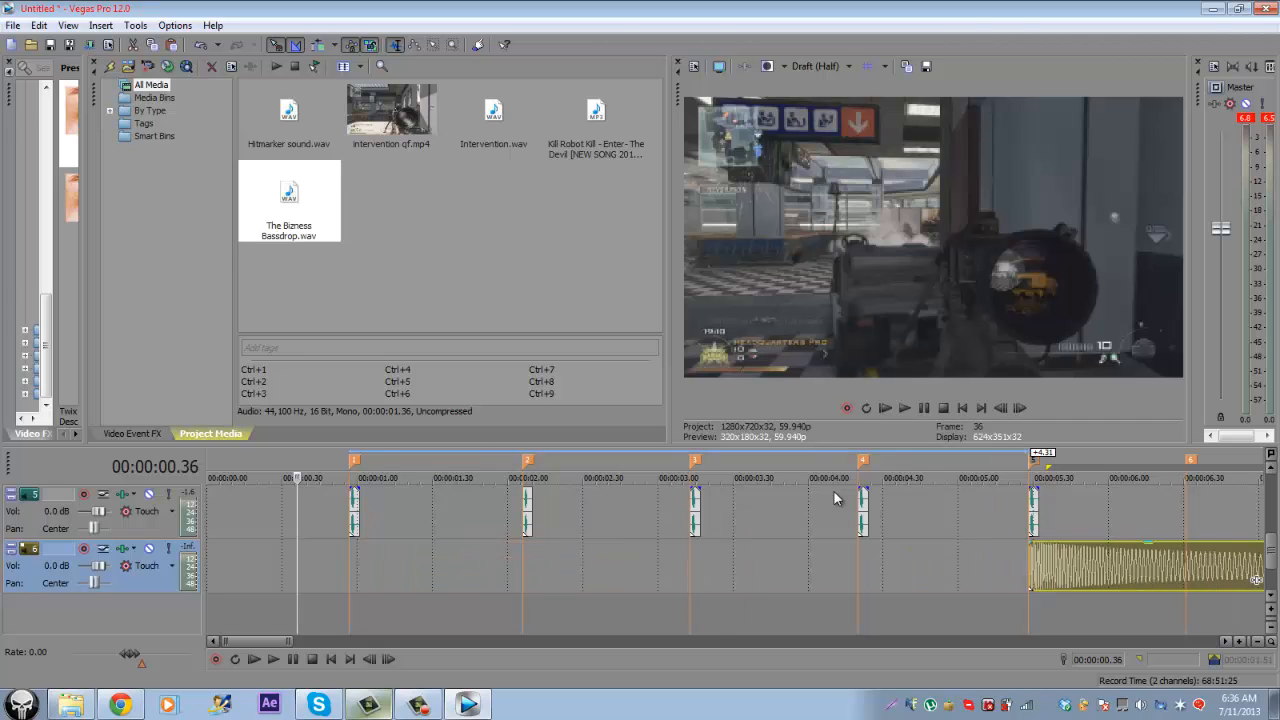
click(1010, 568)
click(904, 408)
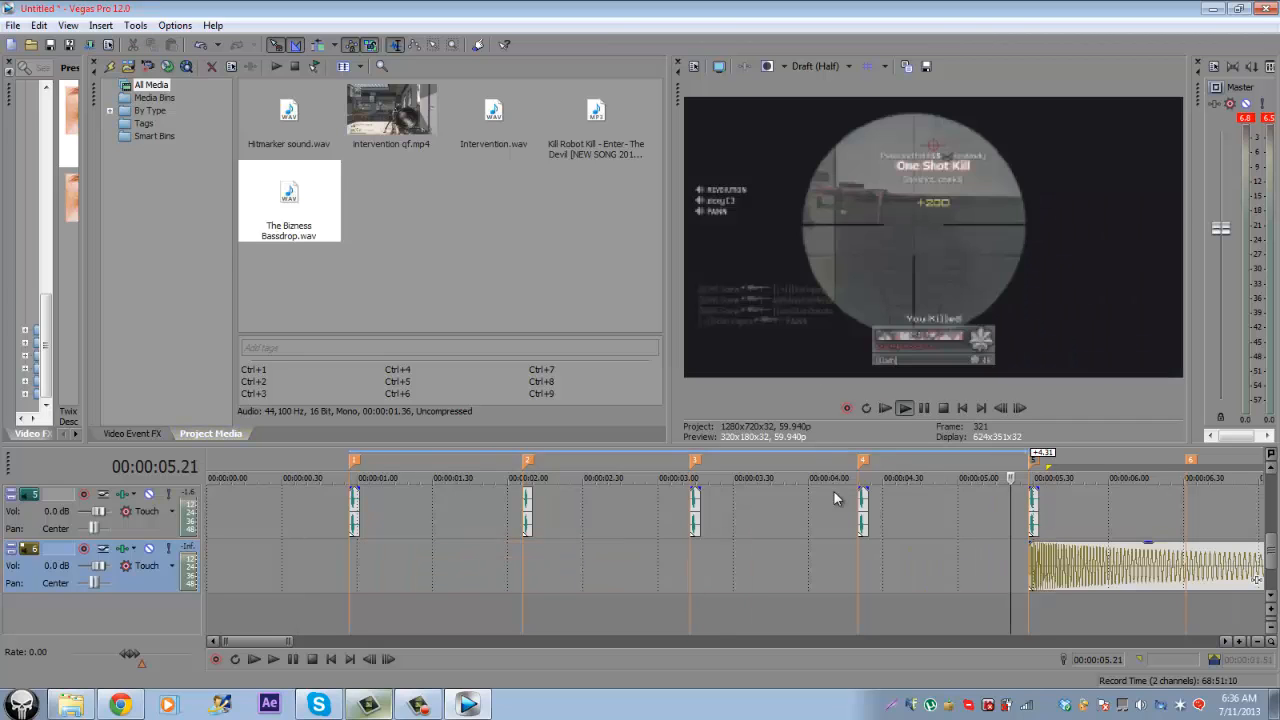
Step: Stop playback, copy the bass drop event, and paste it at beat marker 4 on the same track
click(943, 408)
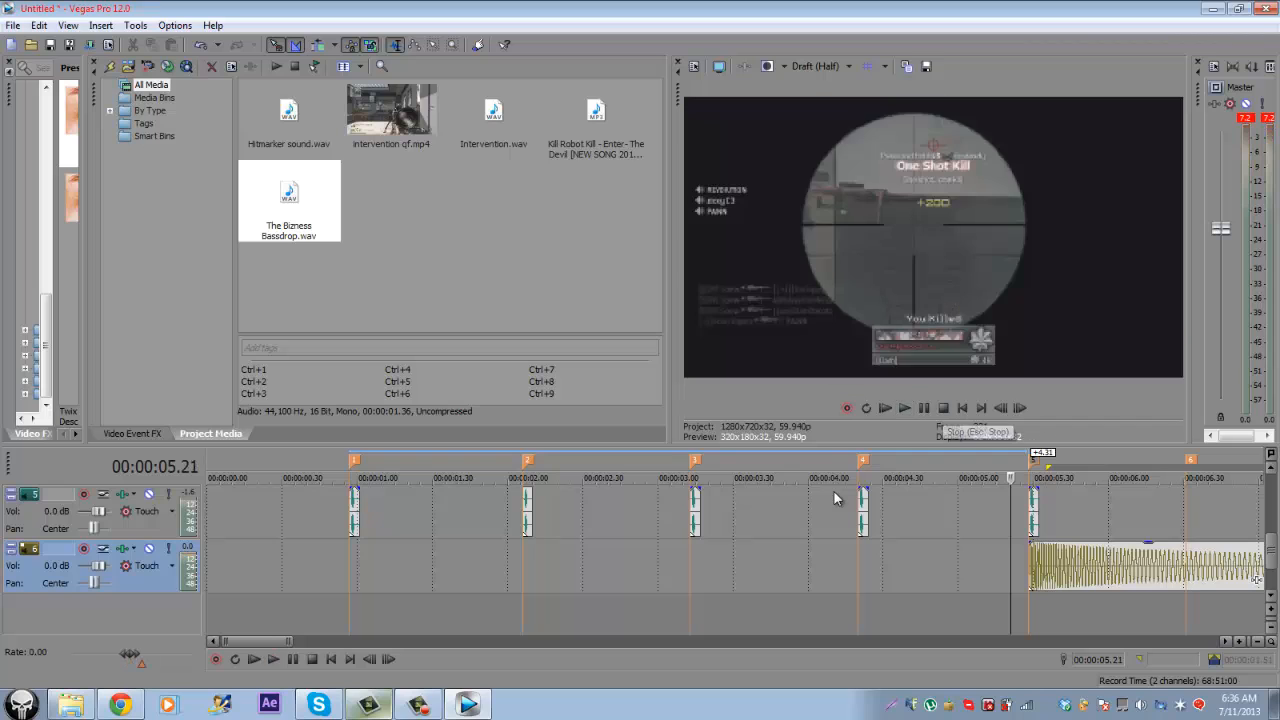
right_click(1110, 566)
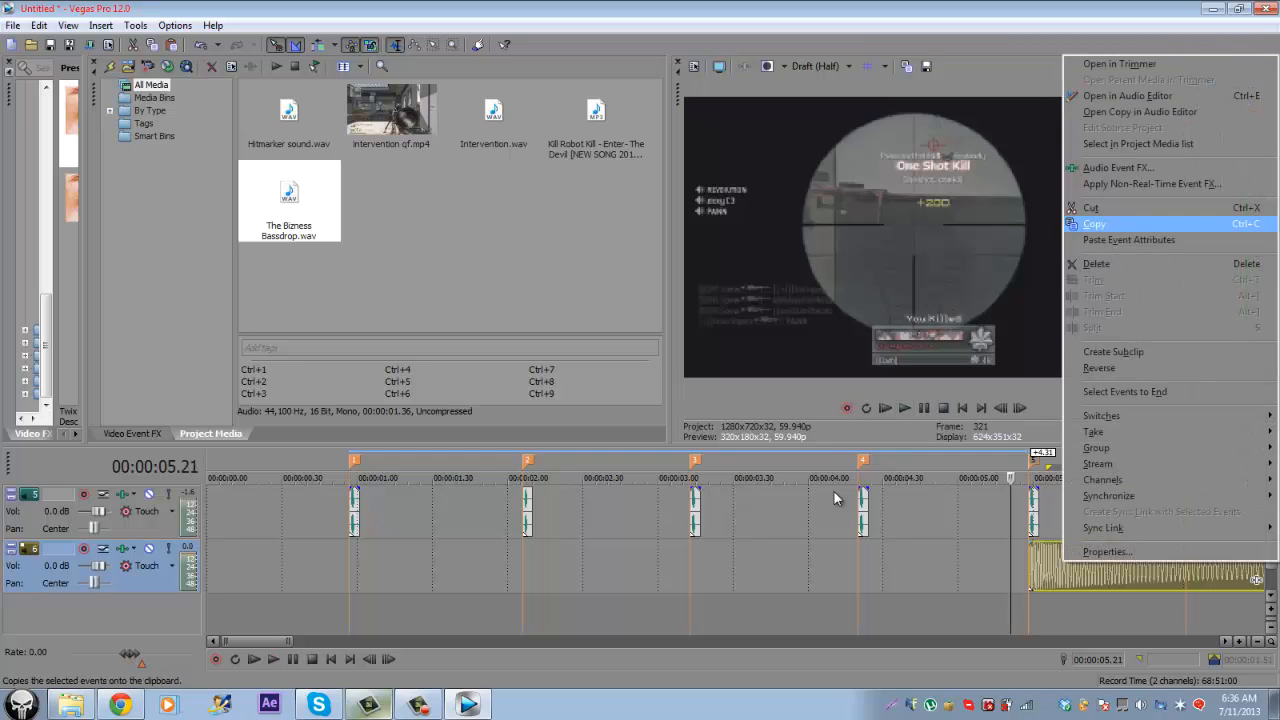
click(1112, 224)
click(858, 566)
right_click(858, 566)
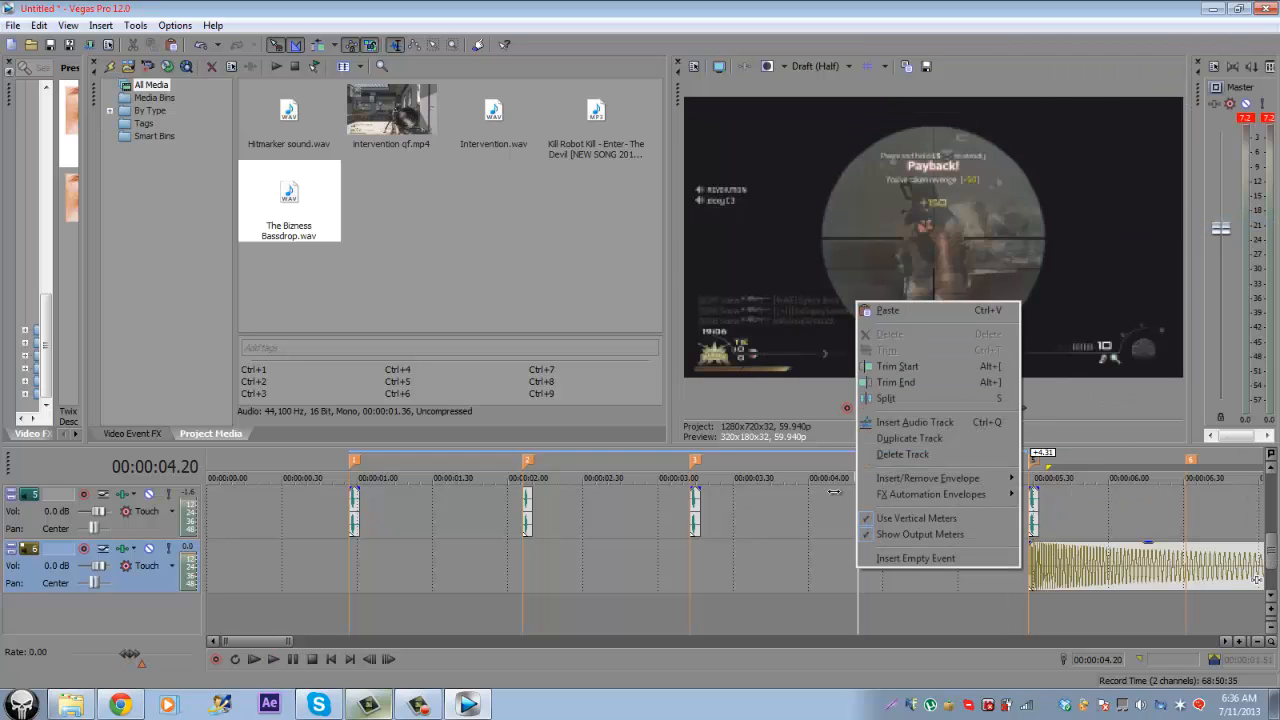
click(888, 310)
Step: Reverse the pasted bass drop and move it so that it ends at beat marker 5, against the original
right_click(902, 575)
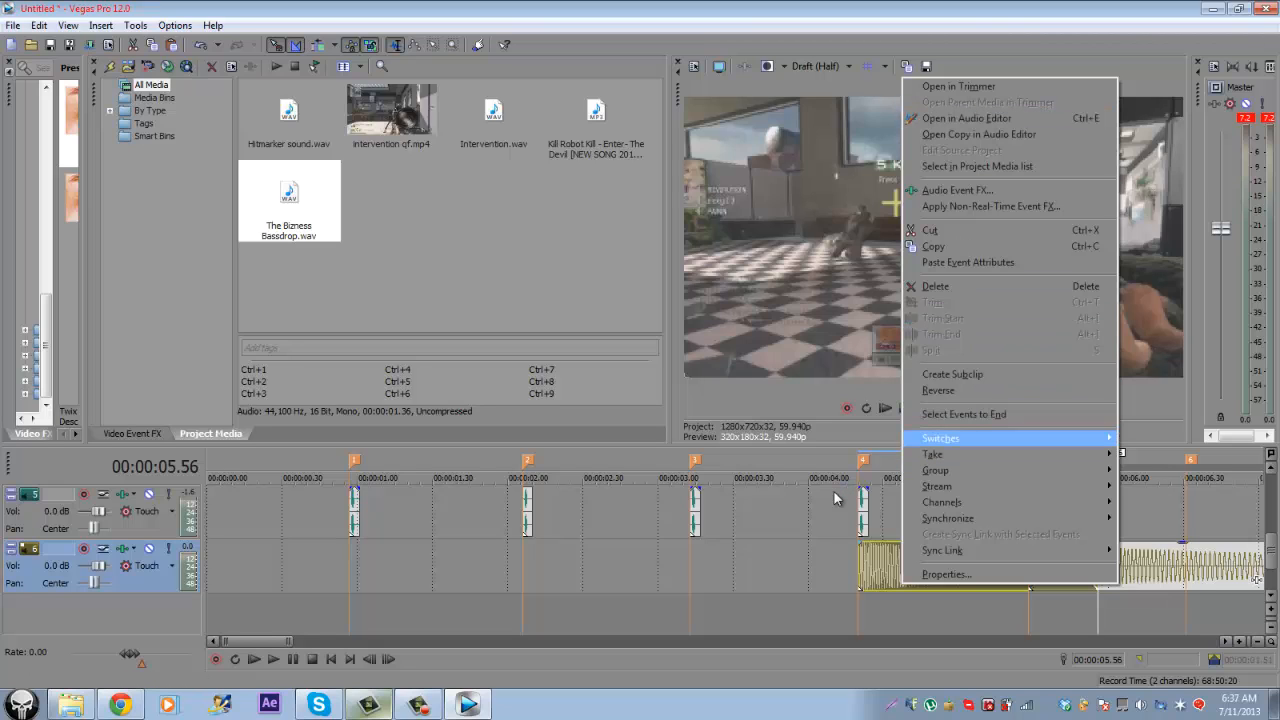
mouse_move(941, 438)
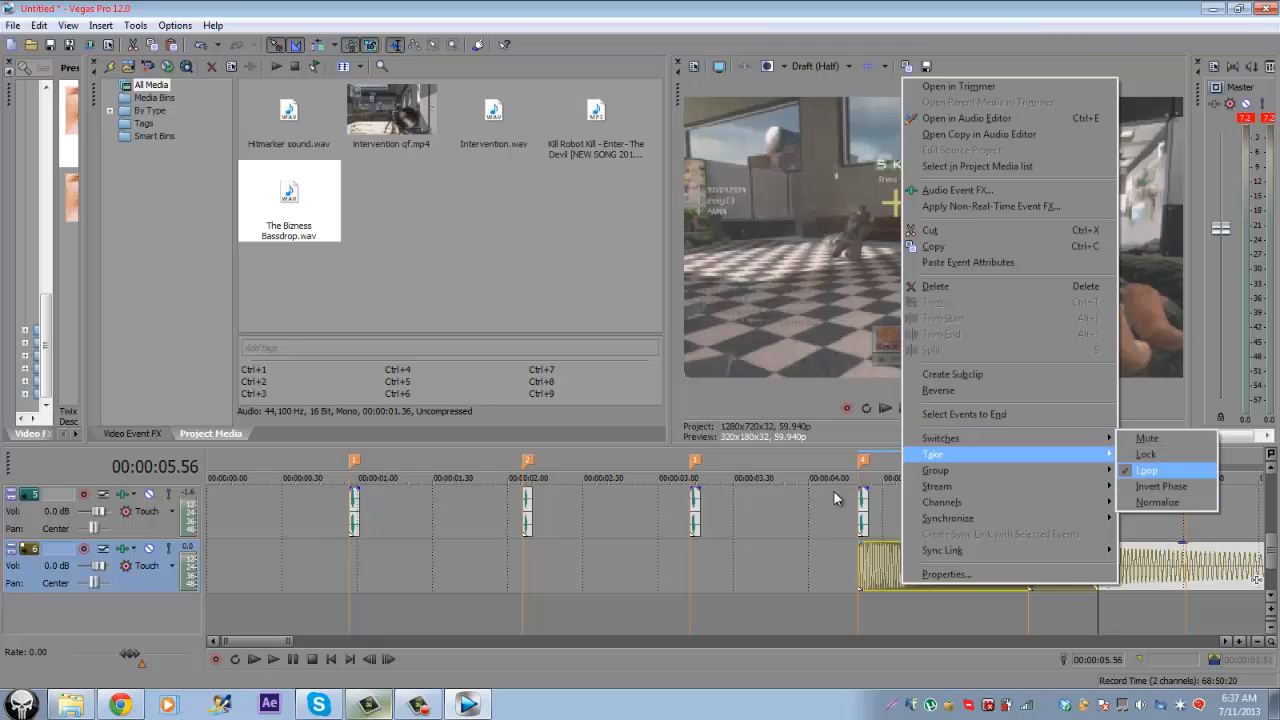
mouse_move(947, 518)
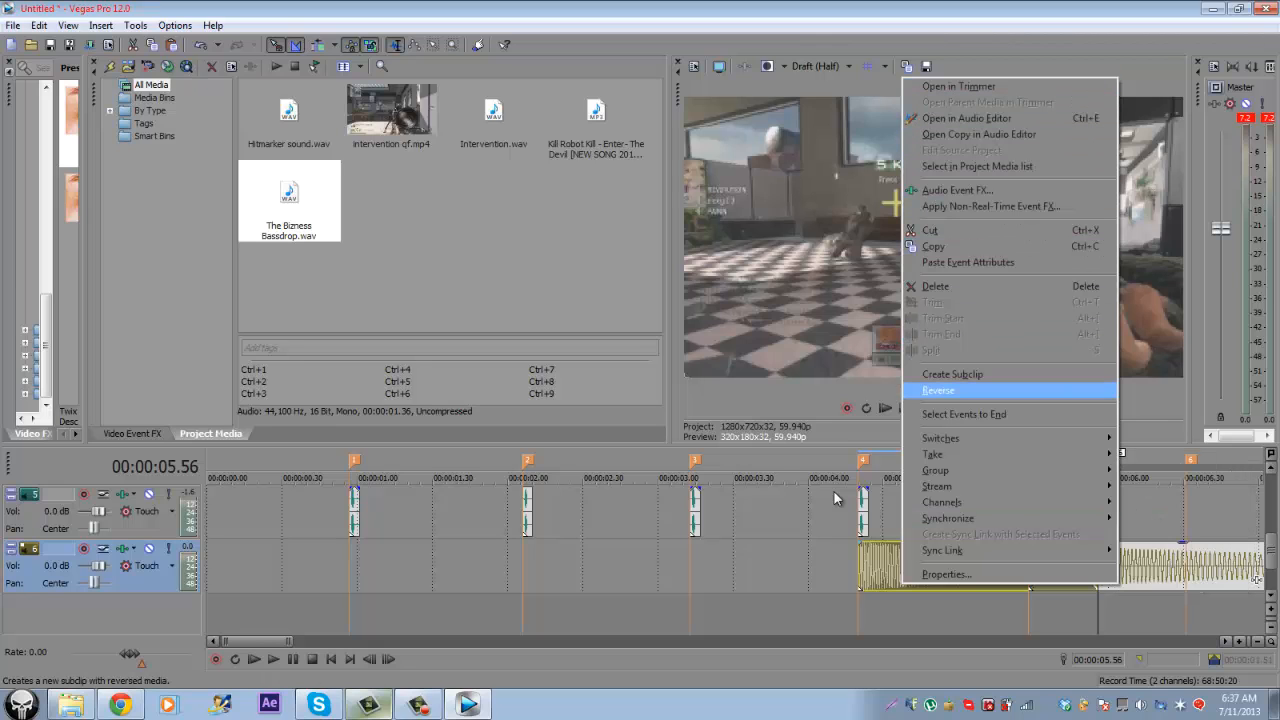
click(940, 391)
drag(950, 566, 880, 566)
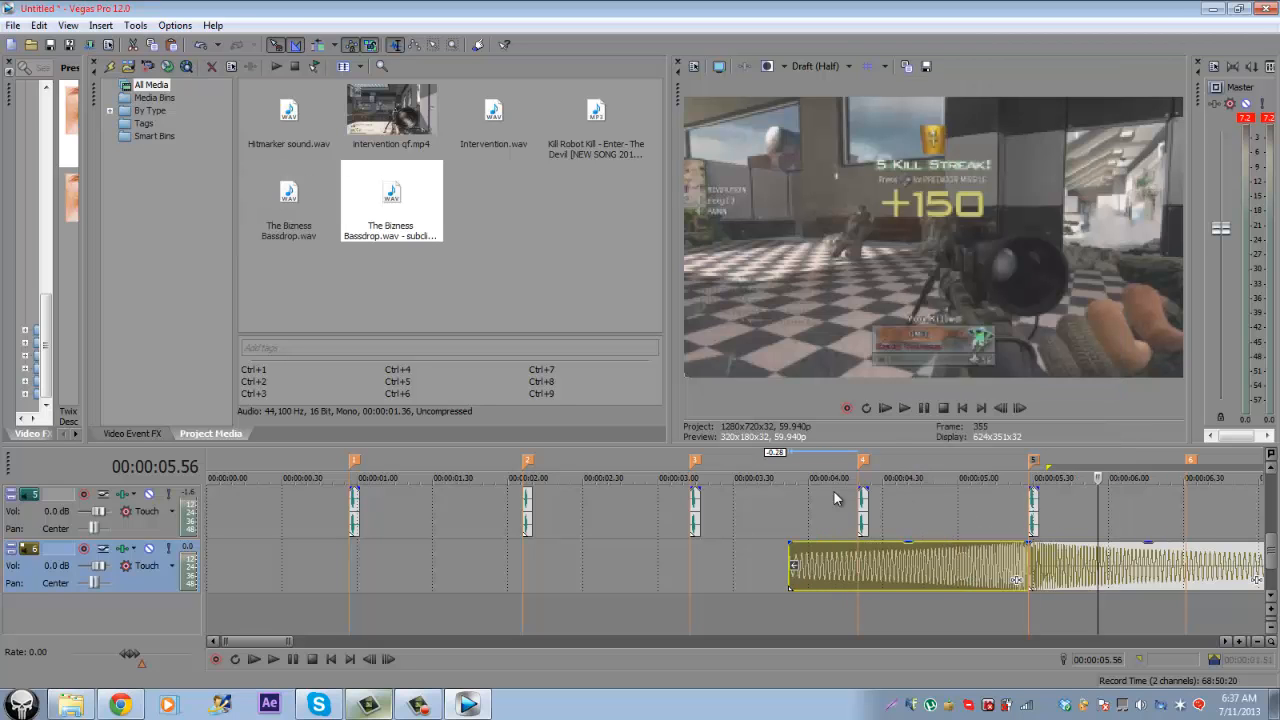
Step: Play the reversed and original bass drops from 00:00:03.46
click(773, 566)
click(904, 408)
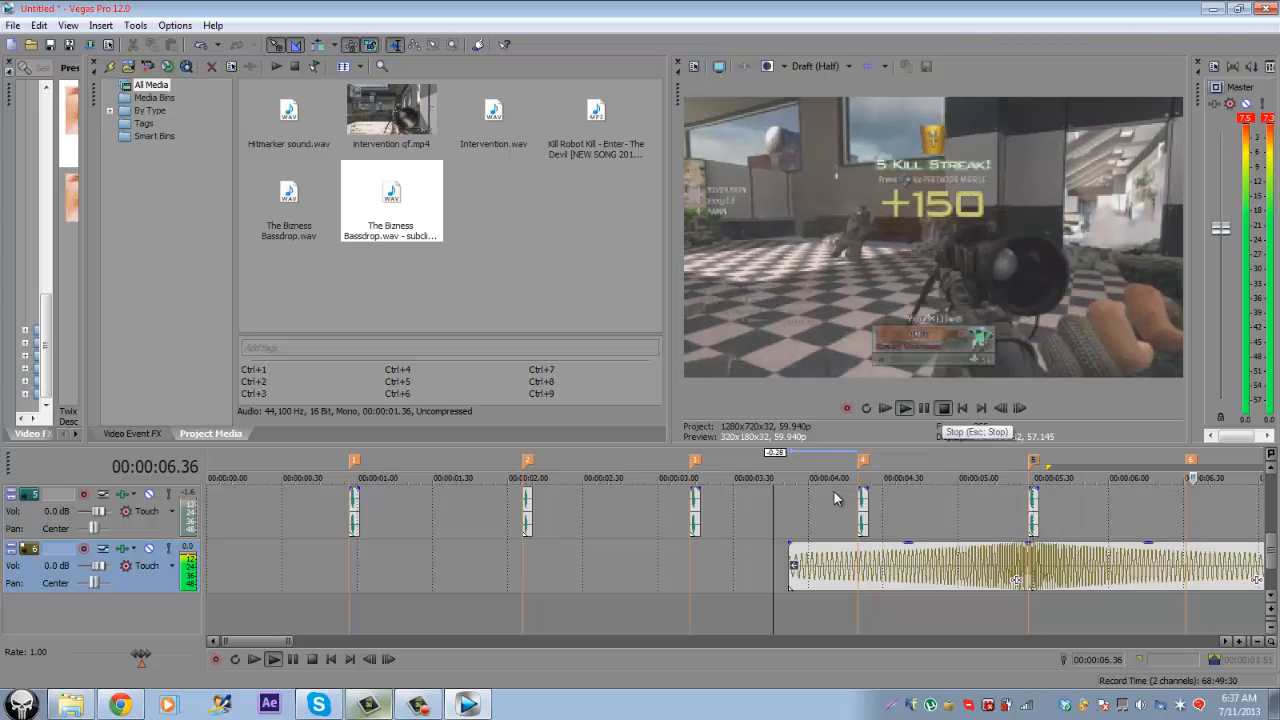
click(943, 408)
Step: Set the bass drop track's volume to 2.0 dB and play the transition again from 00:00:03.46
double_click(50, 566)
text(2)
key(Return)
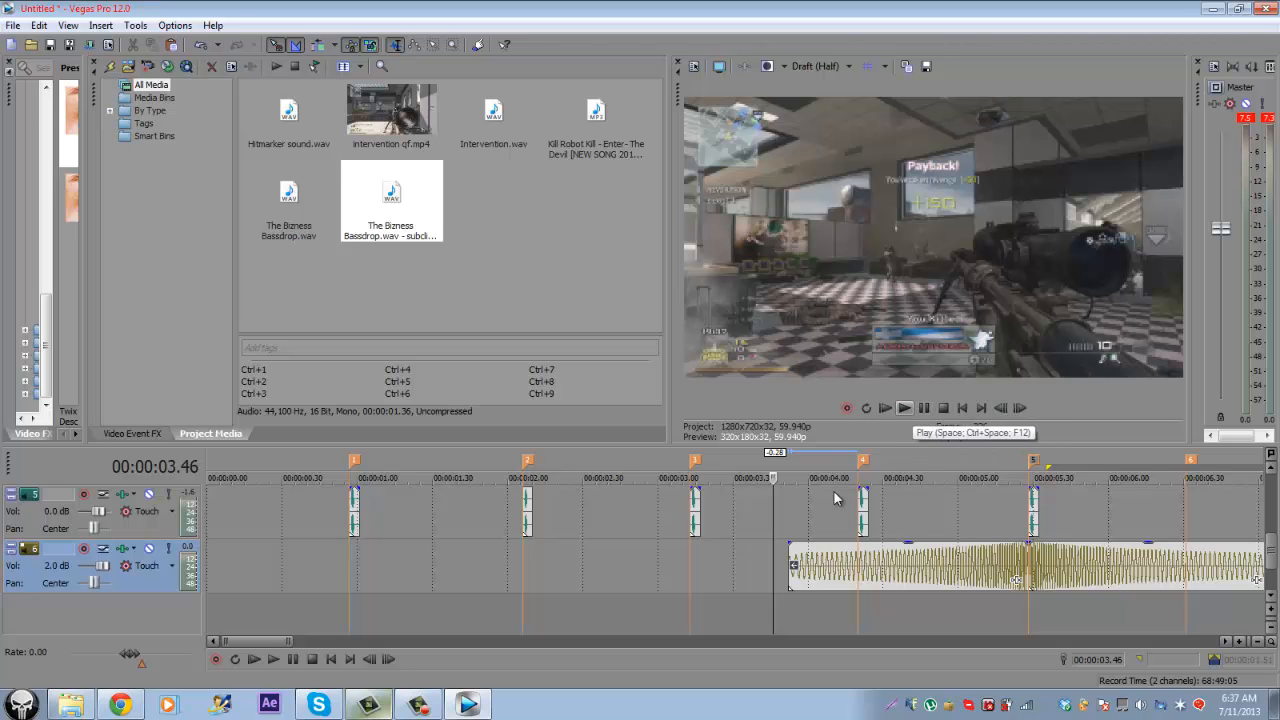
click(904, 408)
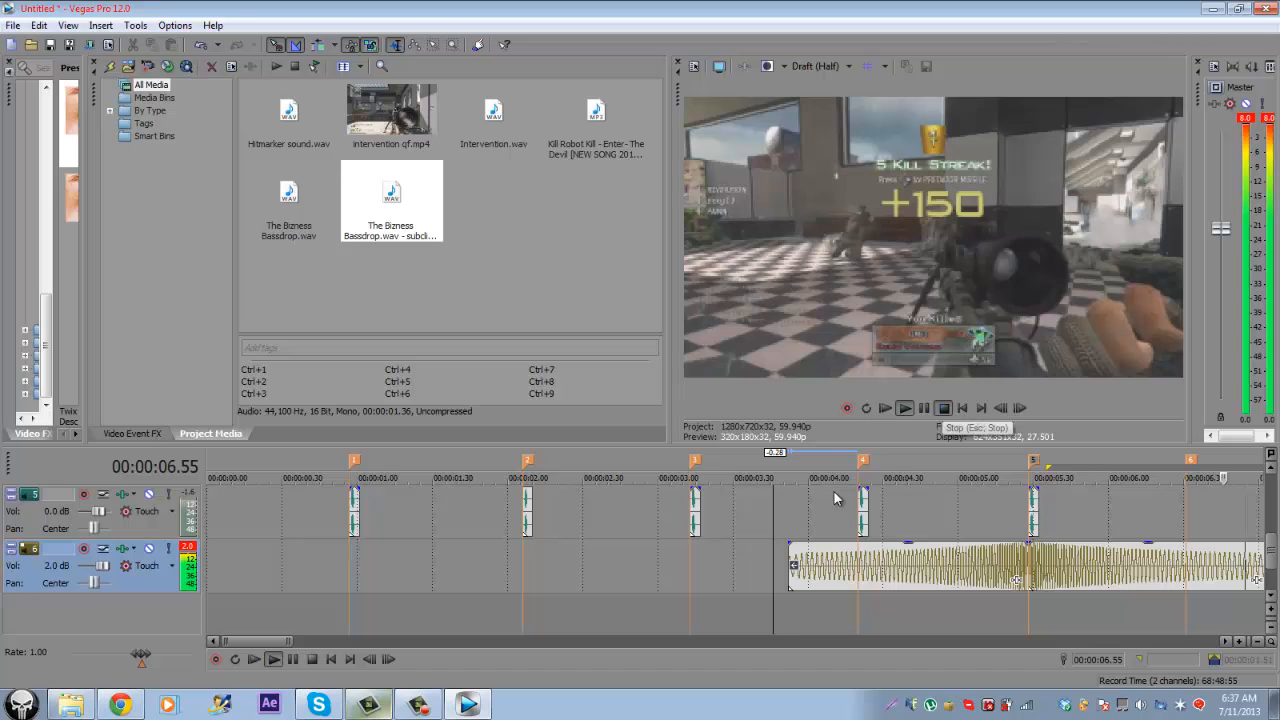
click(943, 408)
Step: Remove the reversed bass drop to play the transition without it, and restore the event
right_click(896, 567)
click(930, 268)
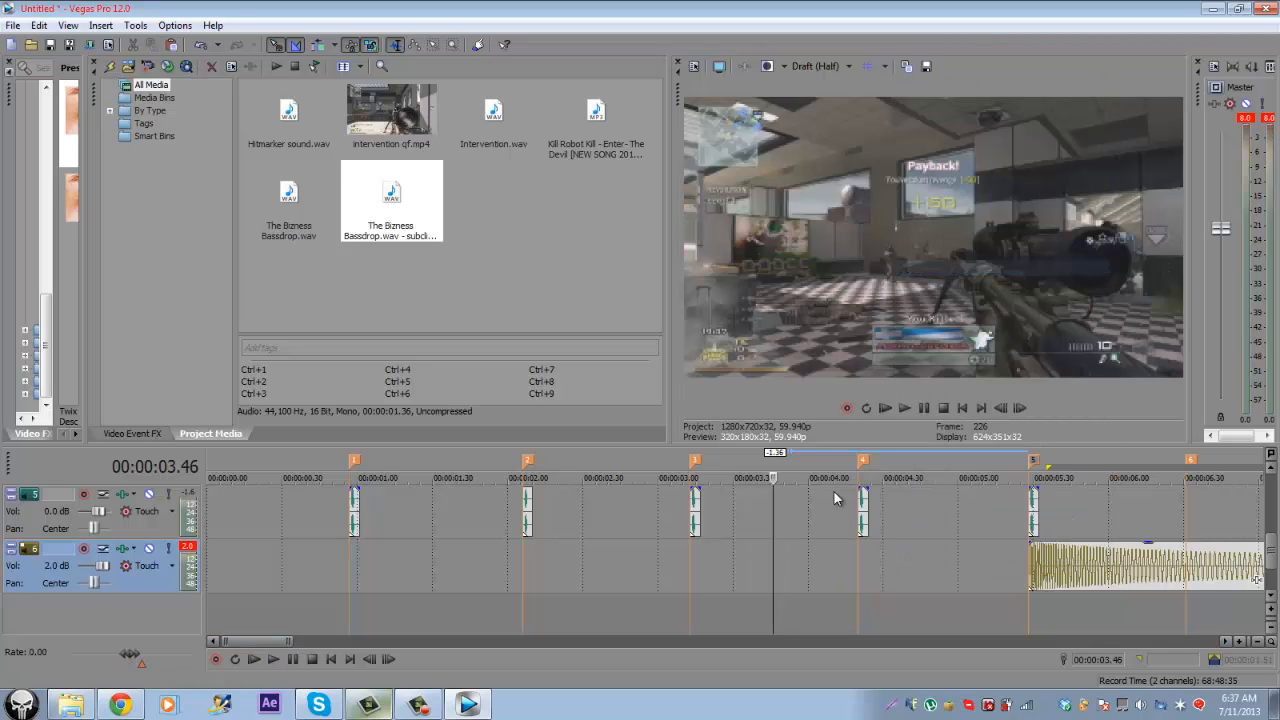
key(space)
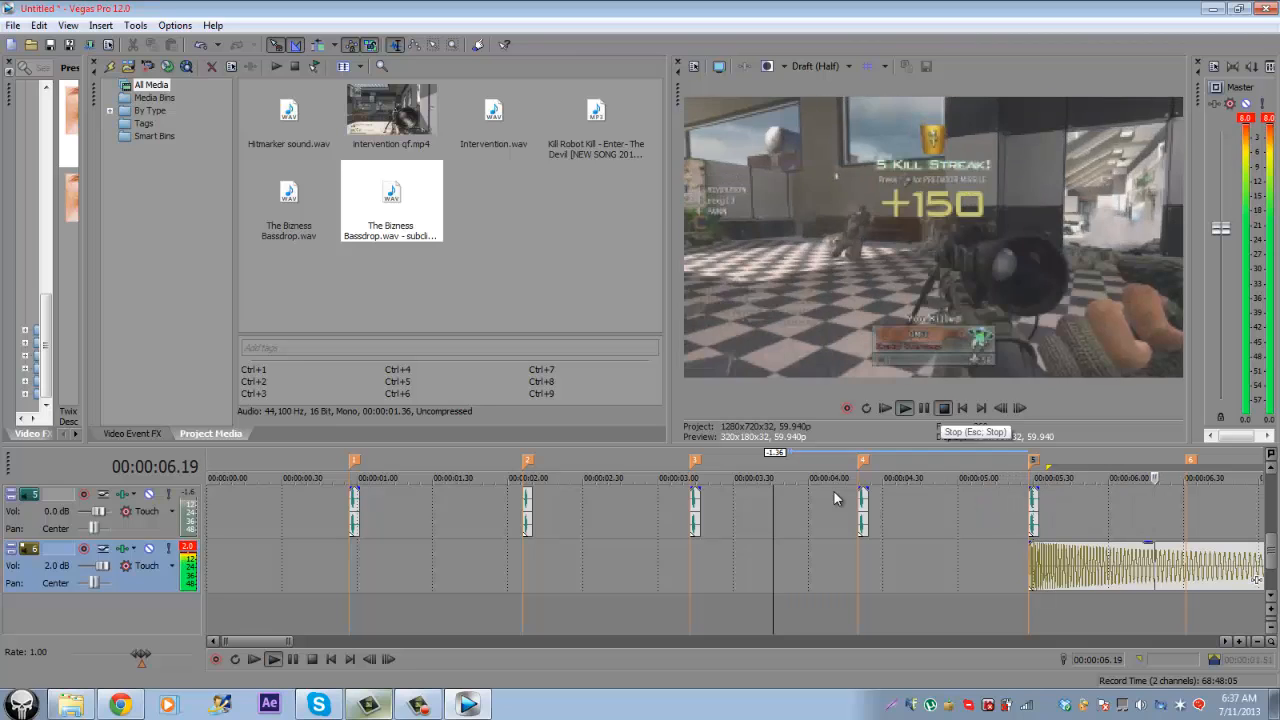
key(space)
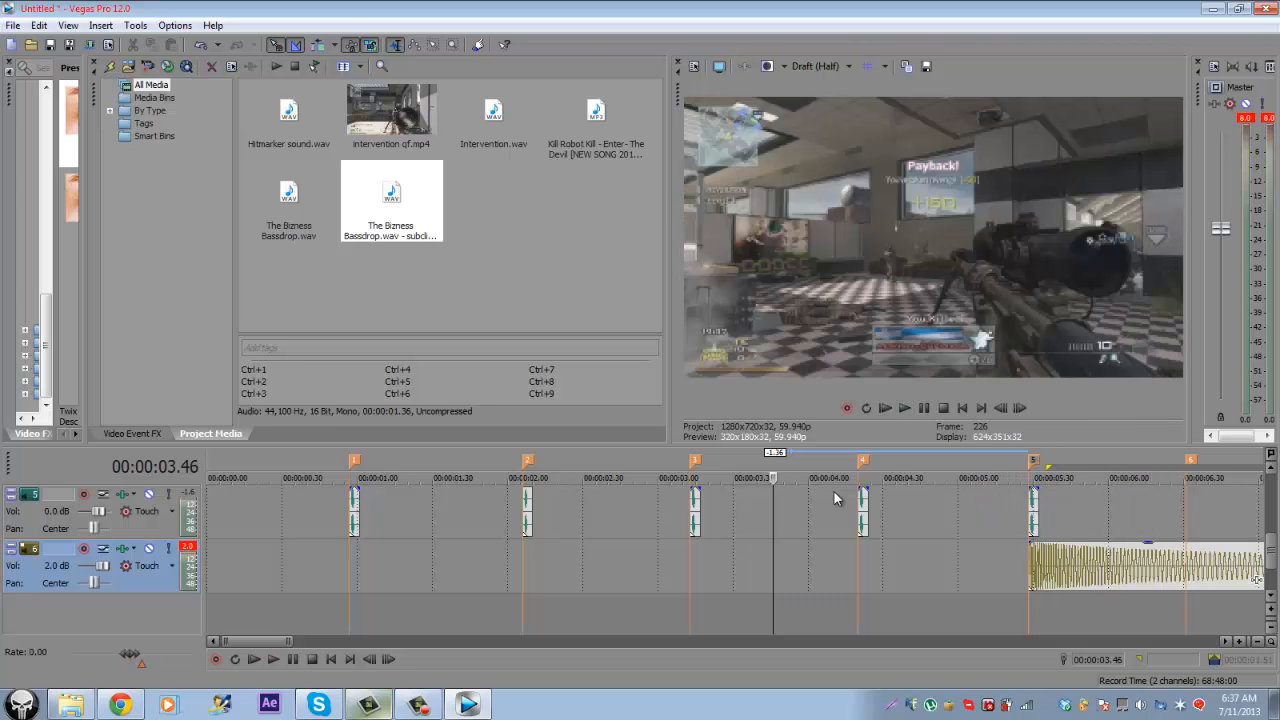
key(ctrl+v)
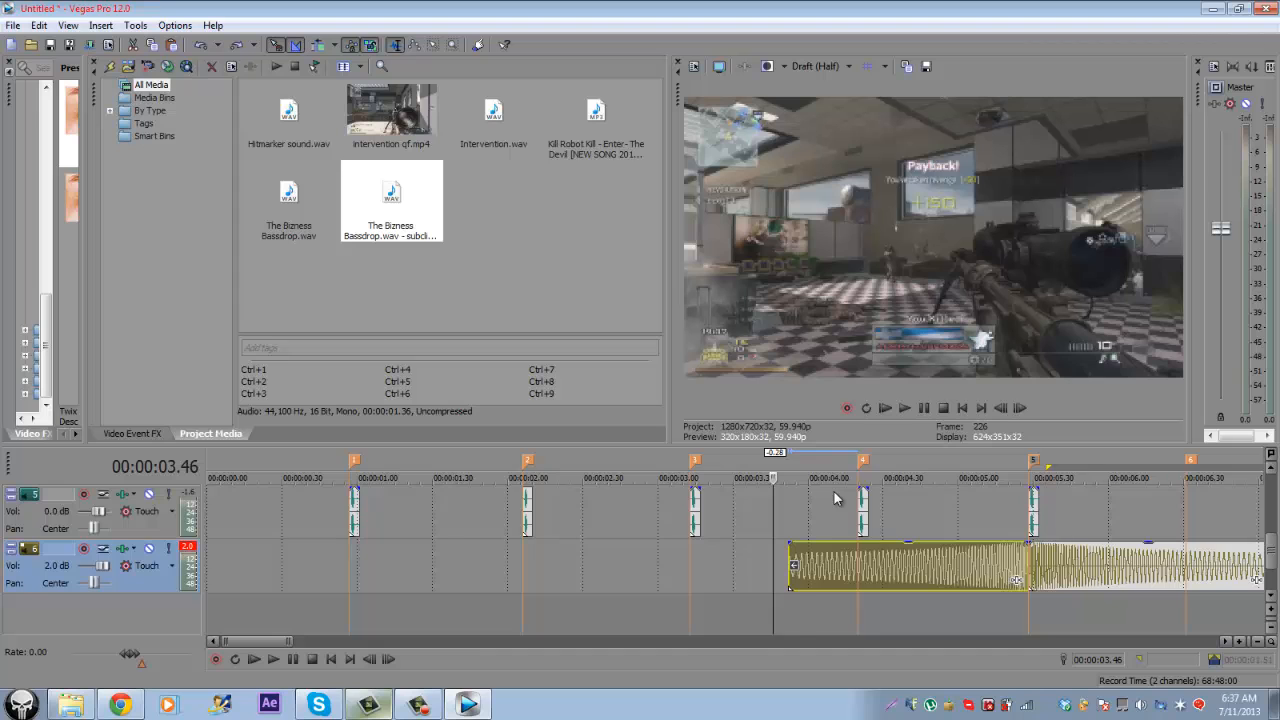
Step: Play the whole edited sequence with its sound effects from 00:00:00.30
scroll(836, 498, down, 6)
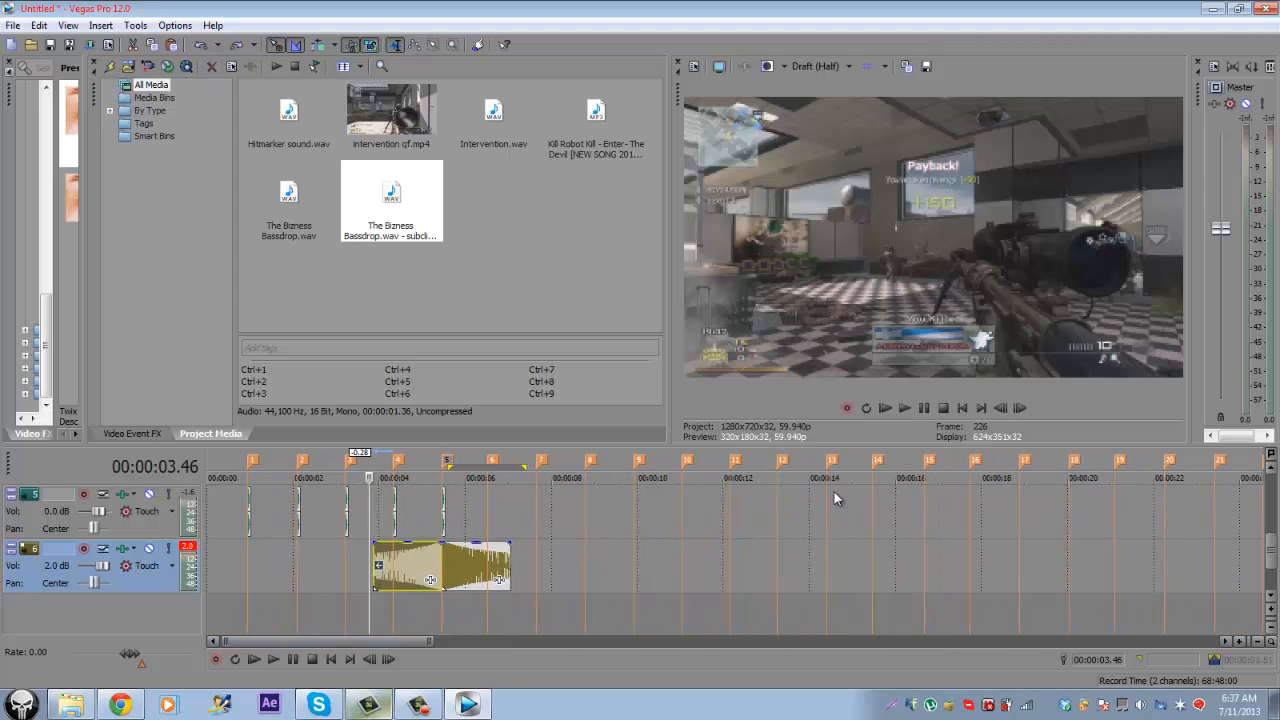
drag(1271, 551, 1271, 508)
click(229, 513)
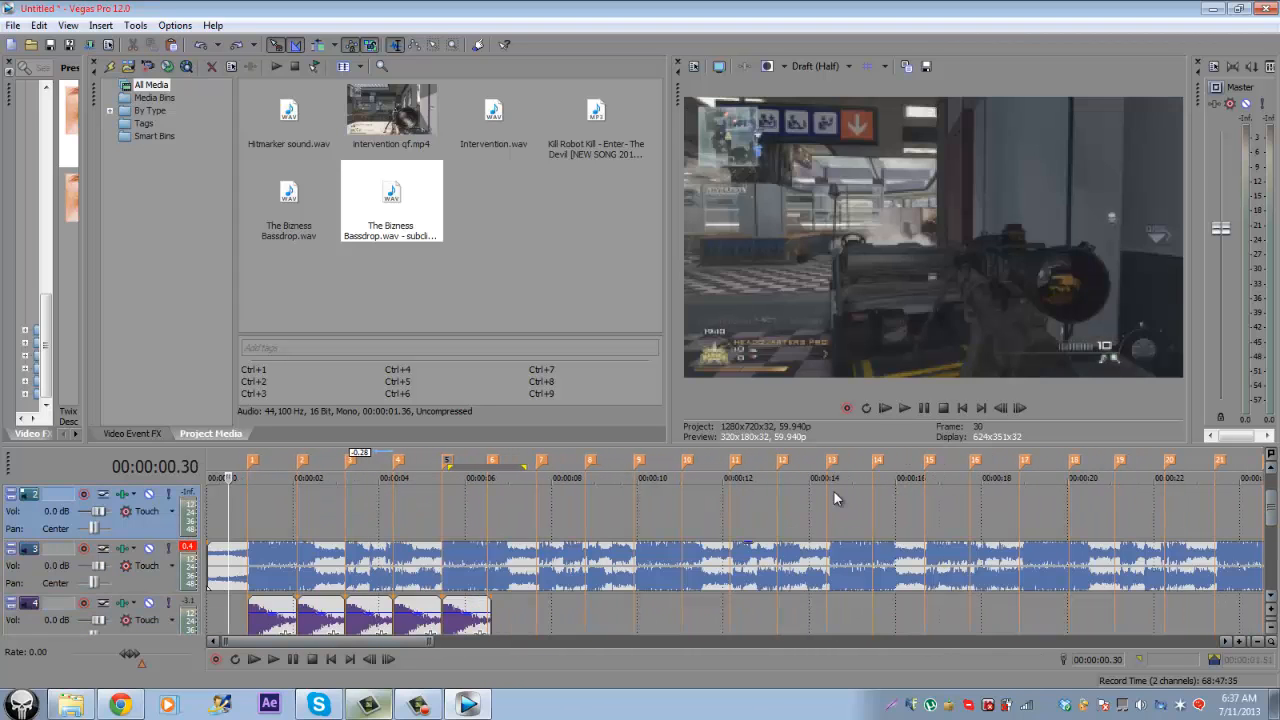
key(space)
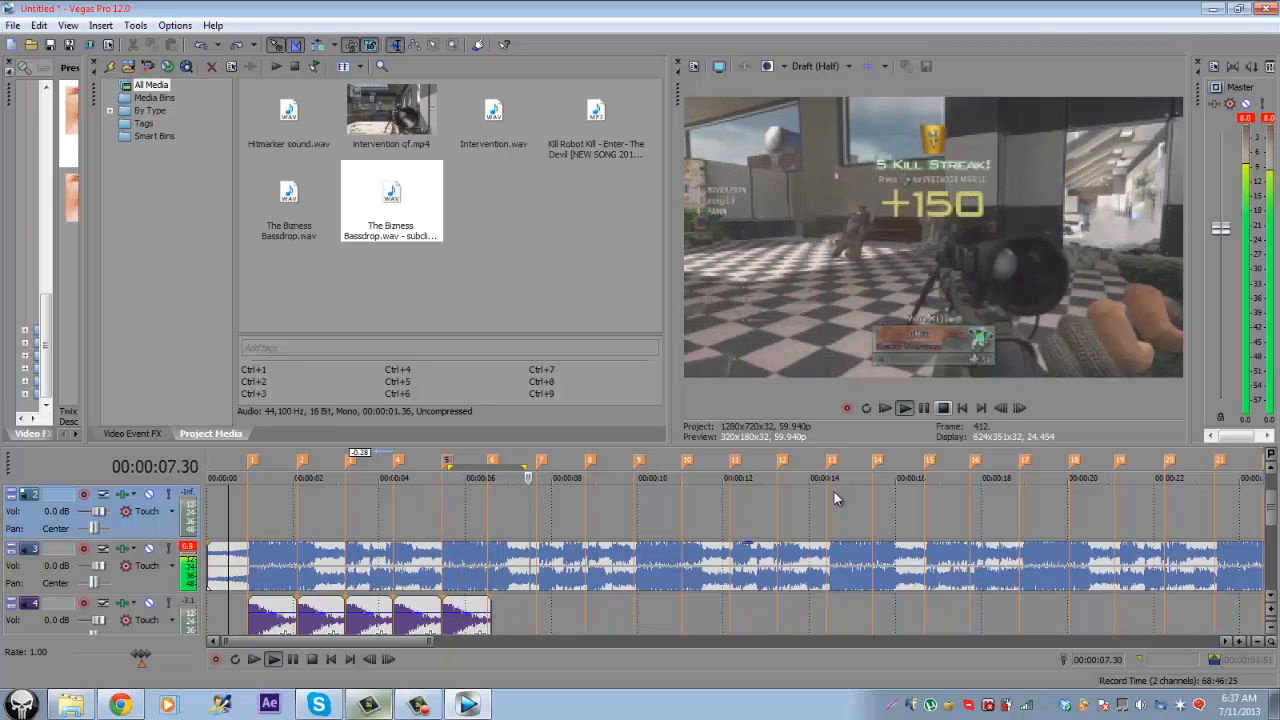
key(space)
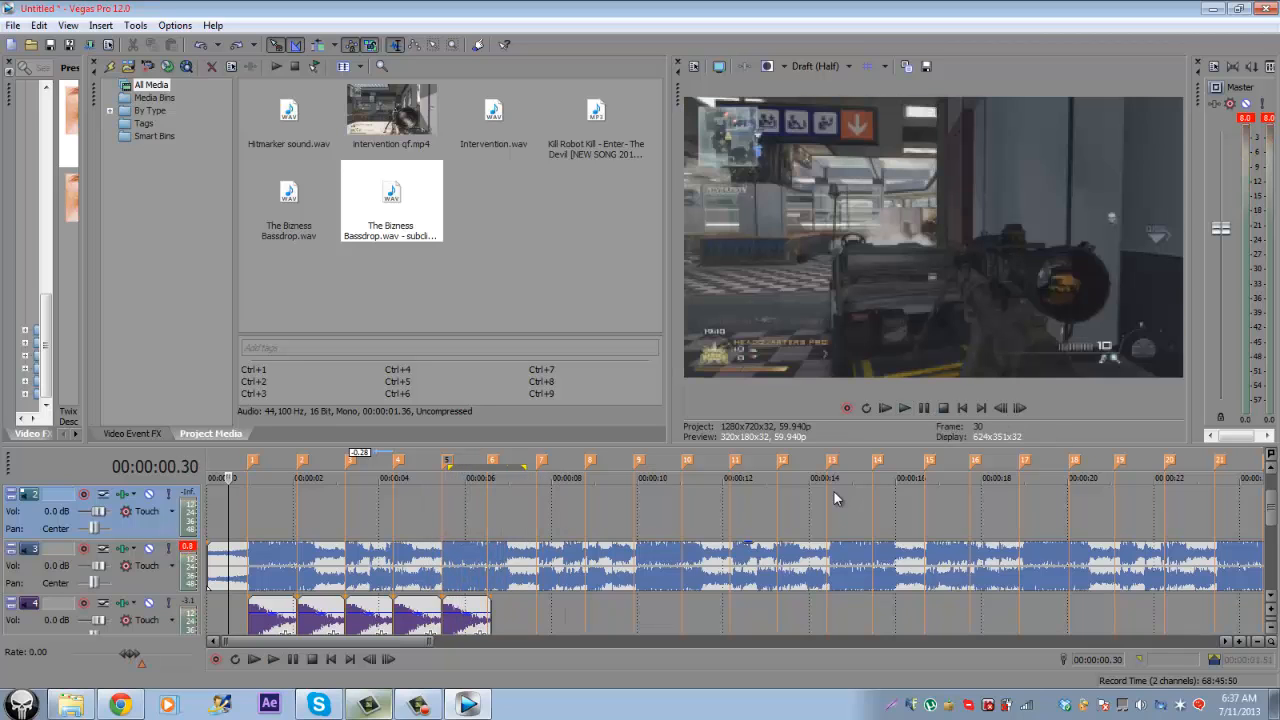
scroll(836, 498, up, 2)
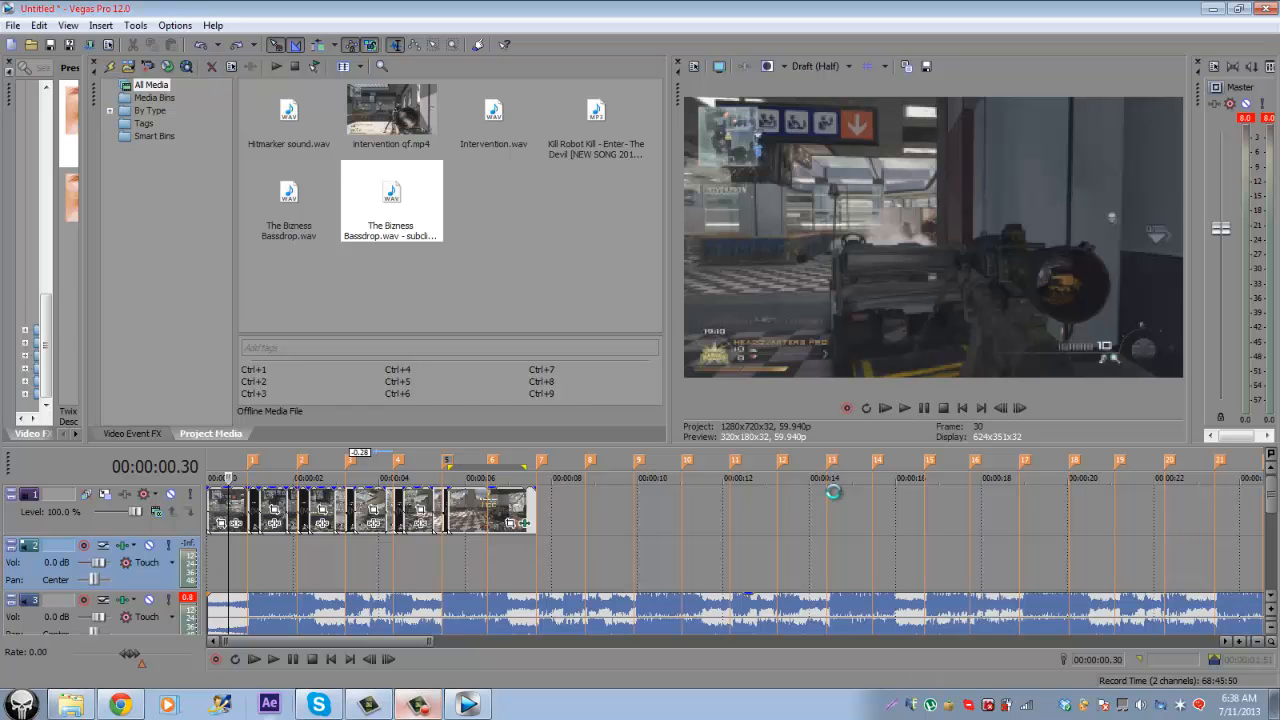
key(alt+Tab)
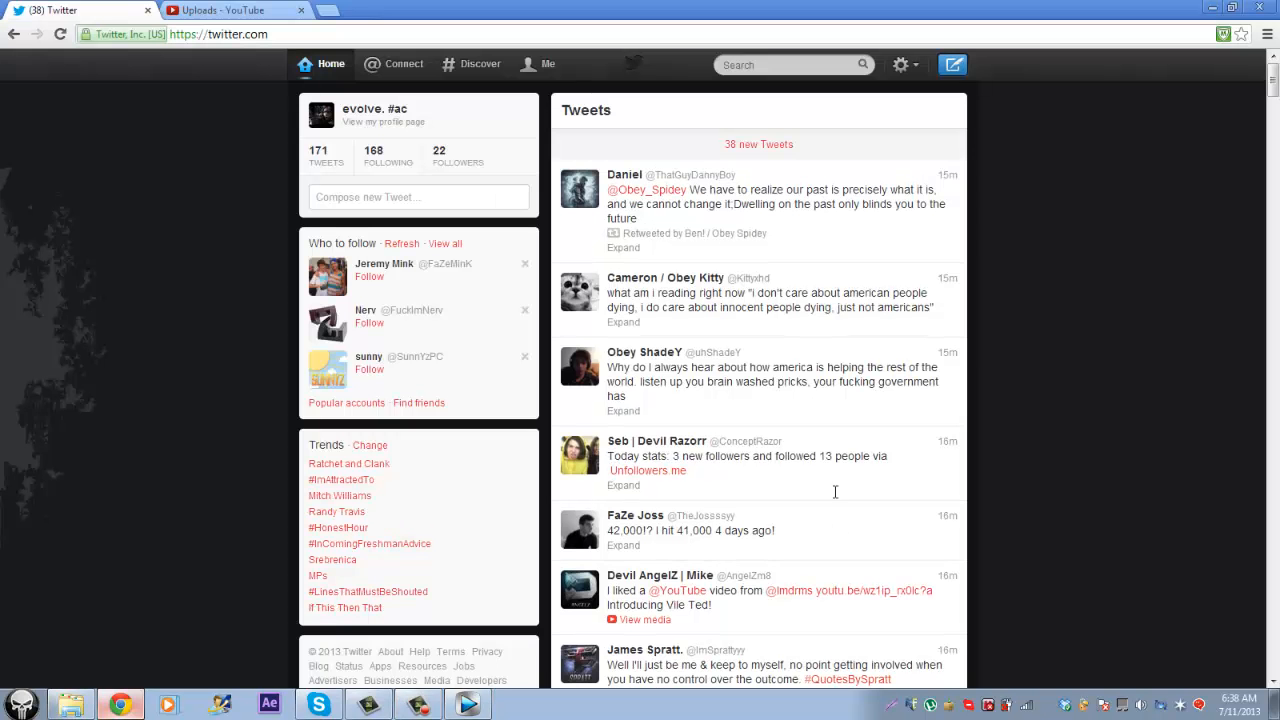
key(j)
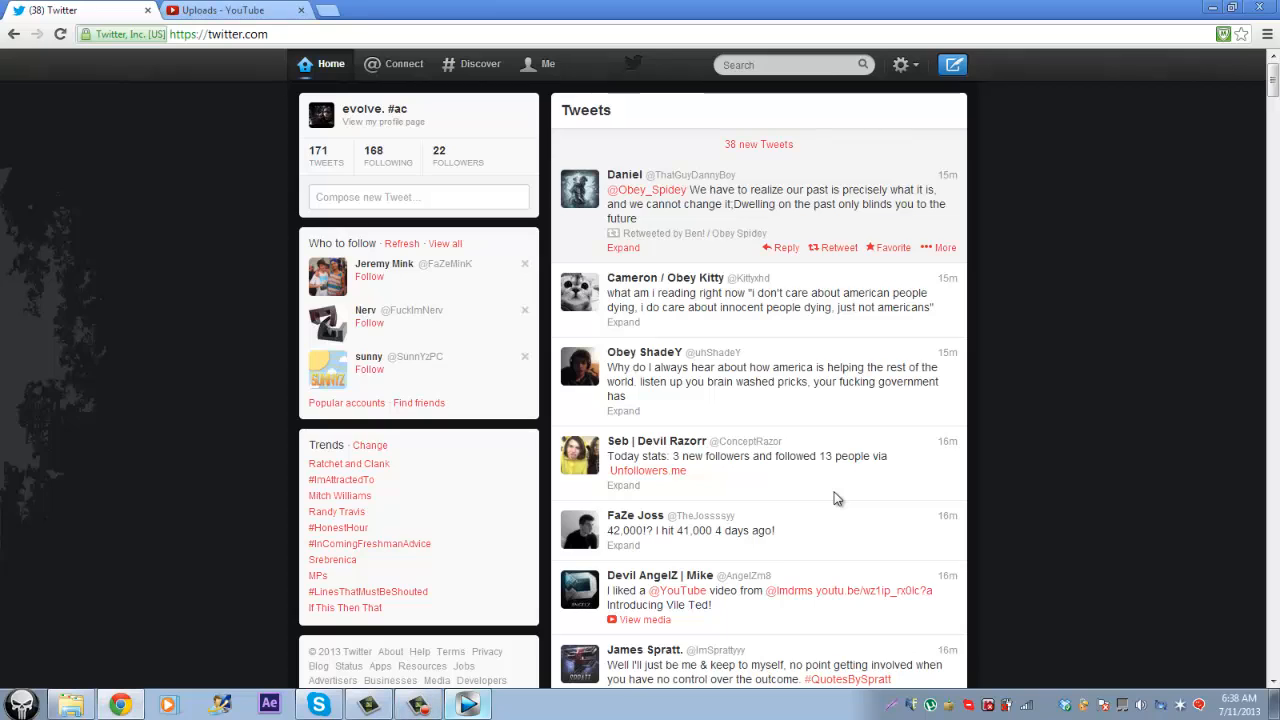
key(alt+Tab)
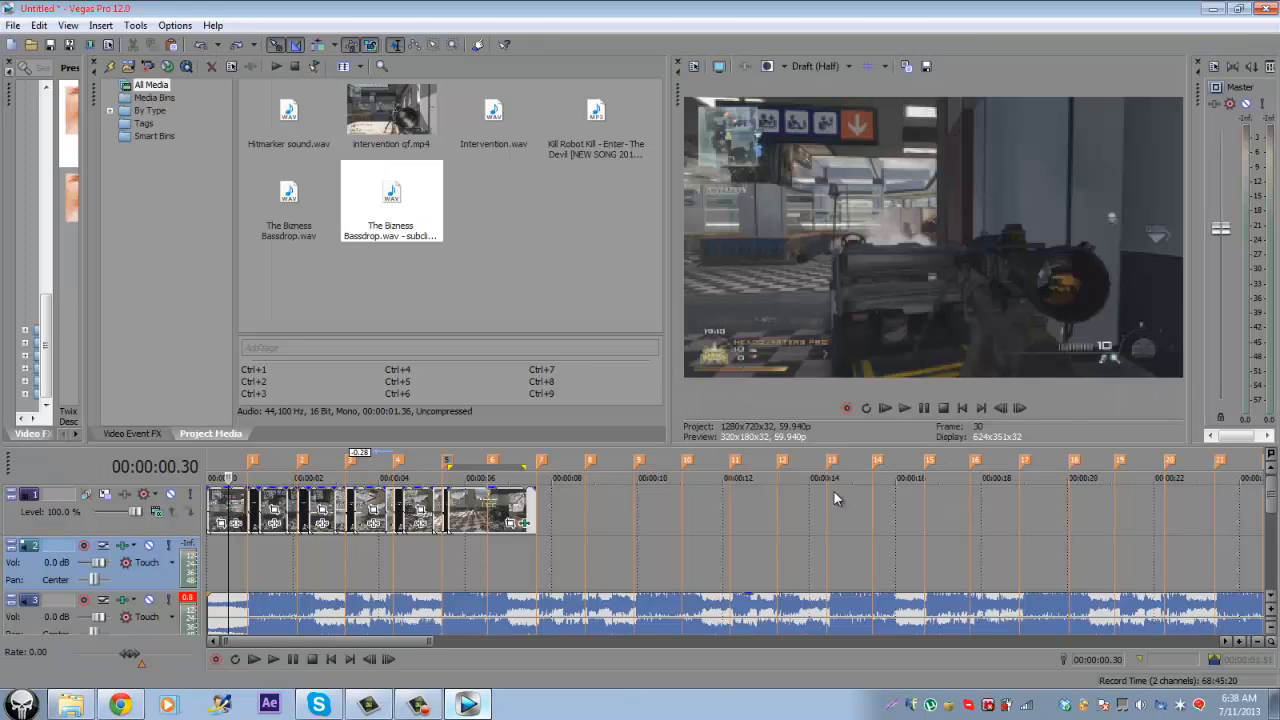
Step: Close Vegas Pro without saving the project and launch Adobe After Effects CS6 from the desktop
key(alt+F4)
key(n)
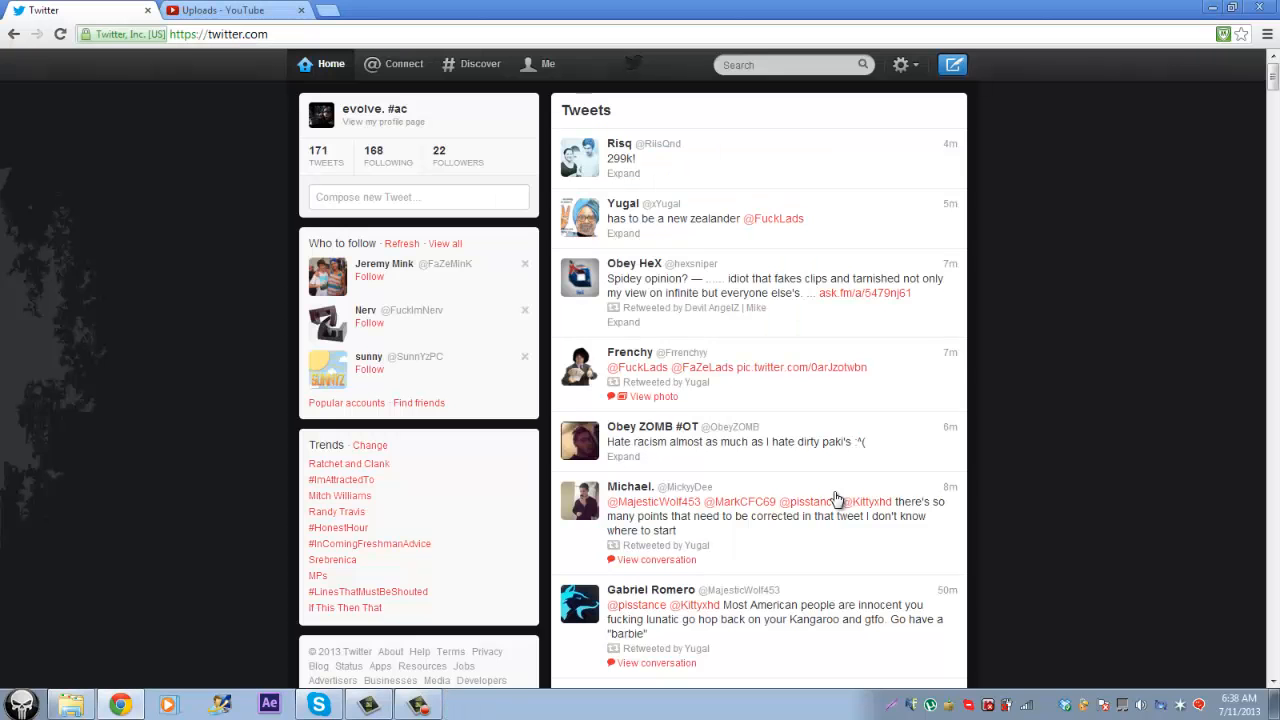
key(super+d)
key(Down)
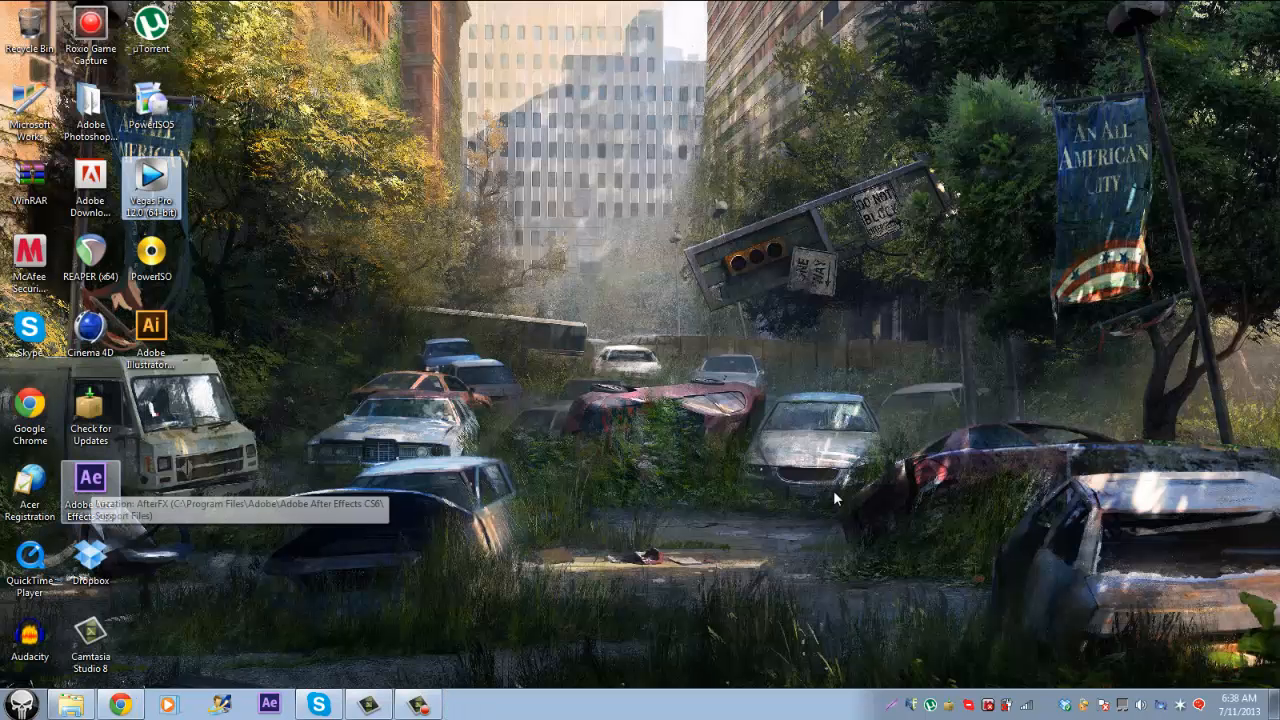
key(Return)
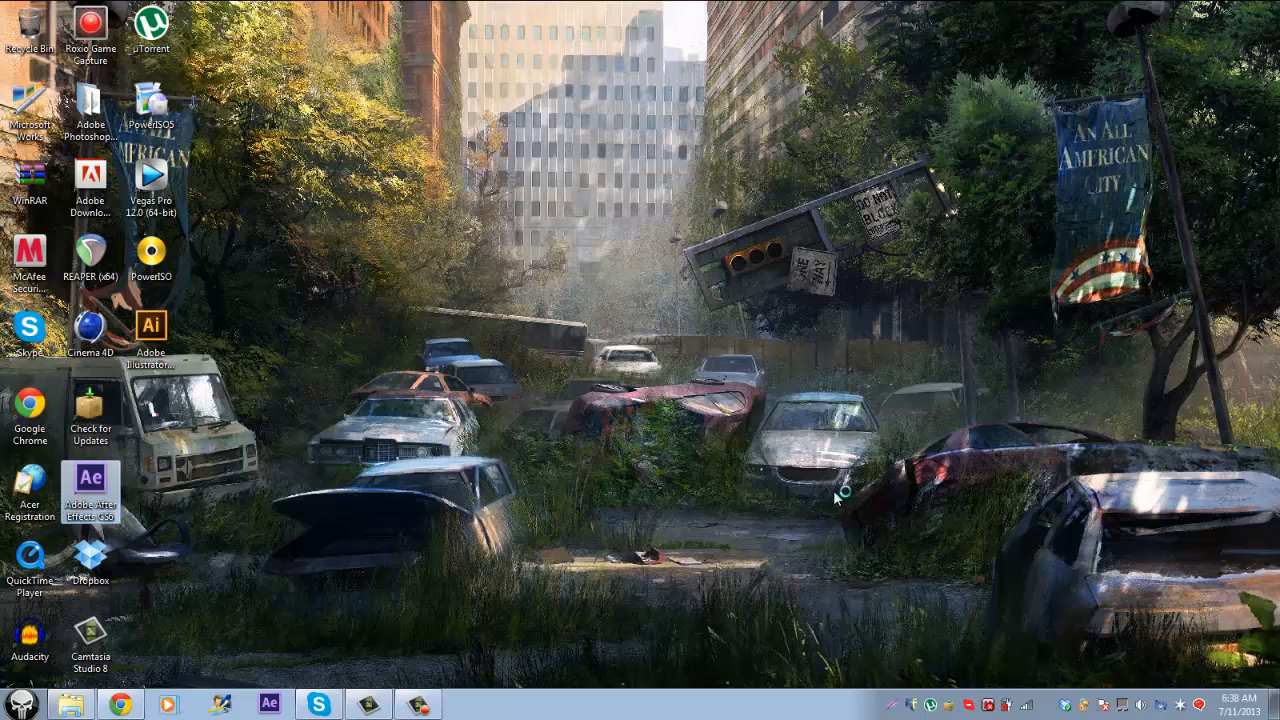
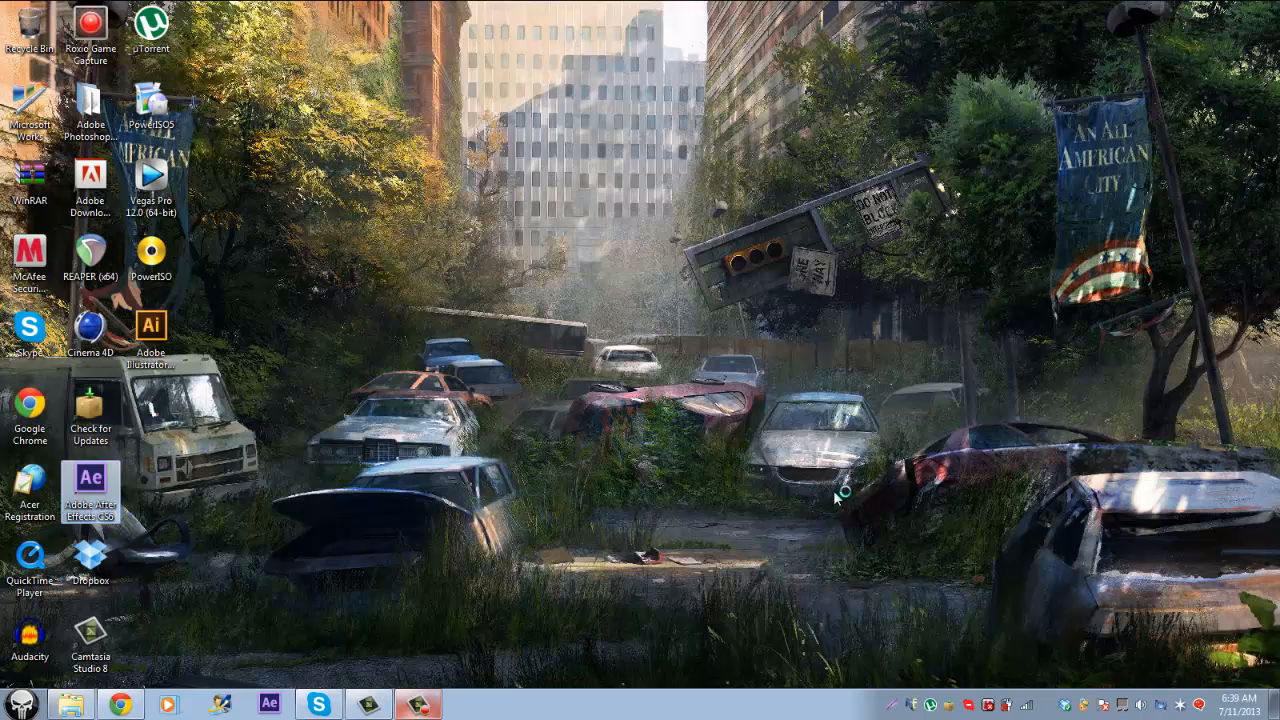
click(418, 704)
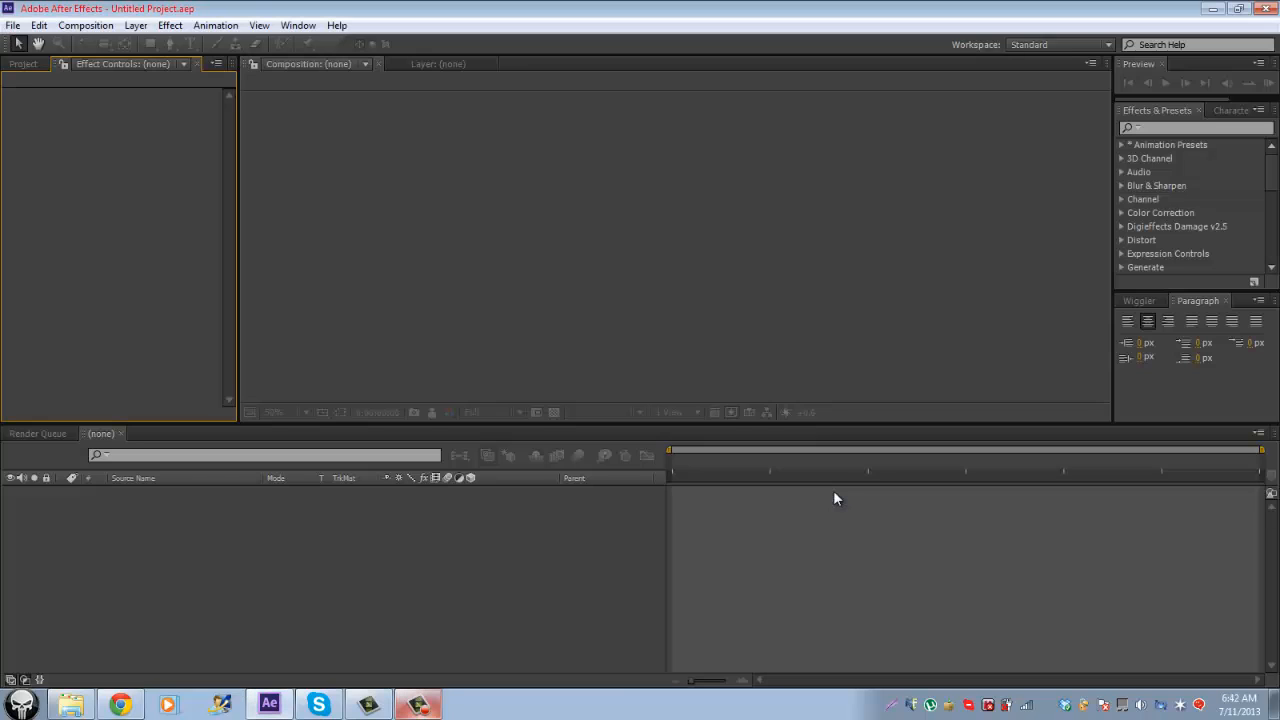
Step: Show the project's media list and open the file import dialog
key(ctrl+0)
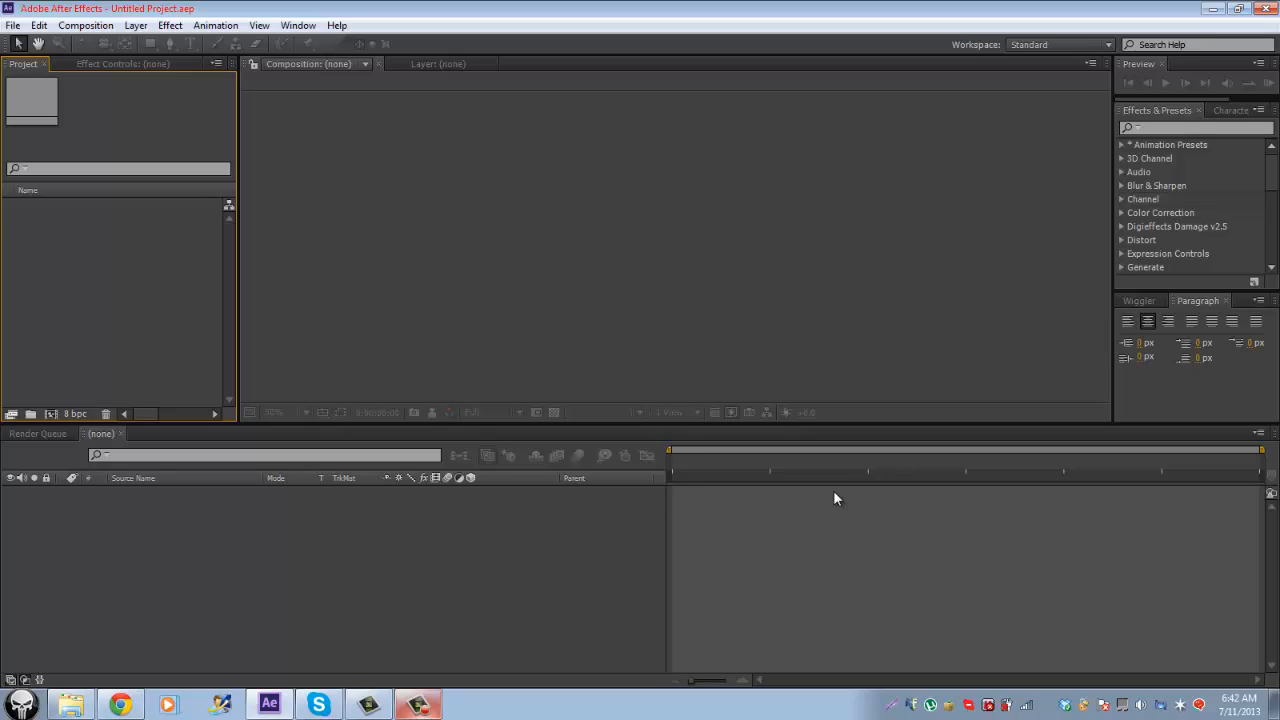
key(alt+f)
key(Up)
key(Up)
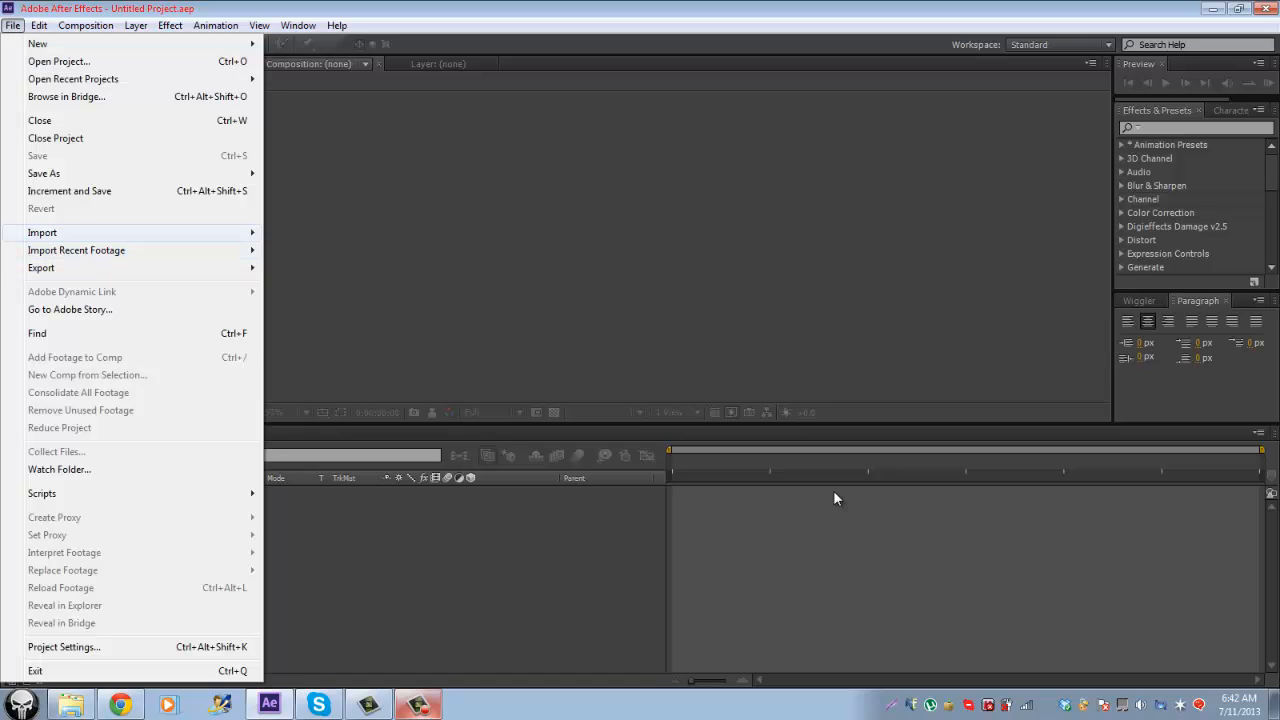
key(Right)
key(Return)
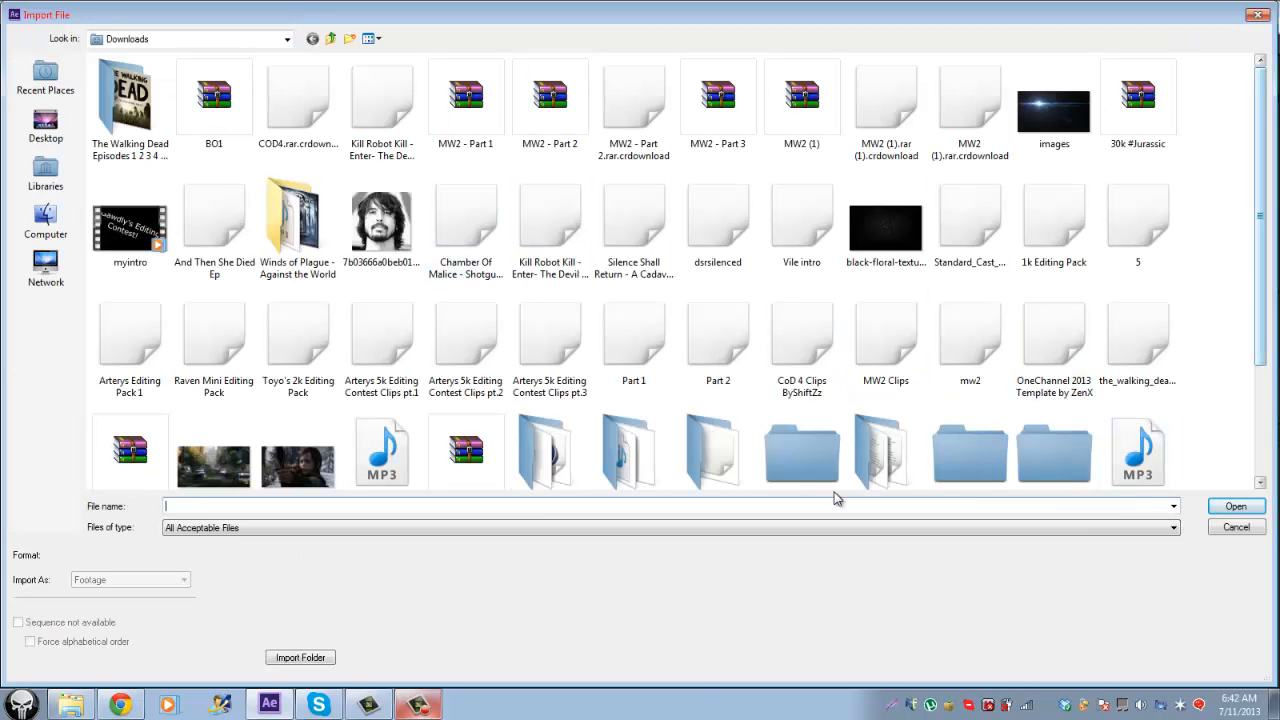
Step: Import the songs "Chamber Of Malice - Shotgun Beatdown" and "Silence Shall Return - A Cadaver To Laugh At" from the Downloads folder
scroll(836, 498, down, 3)
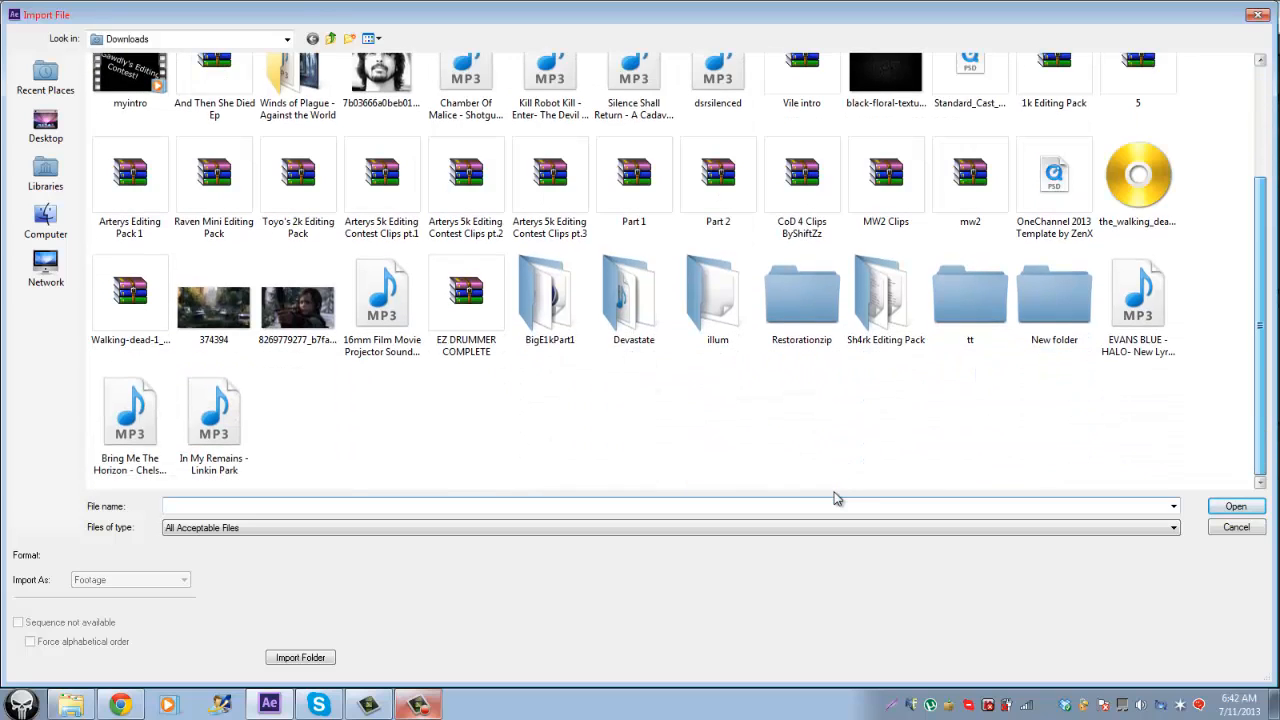
scroll(836, 498, up, 2)
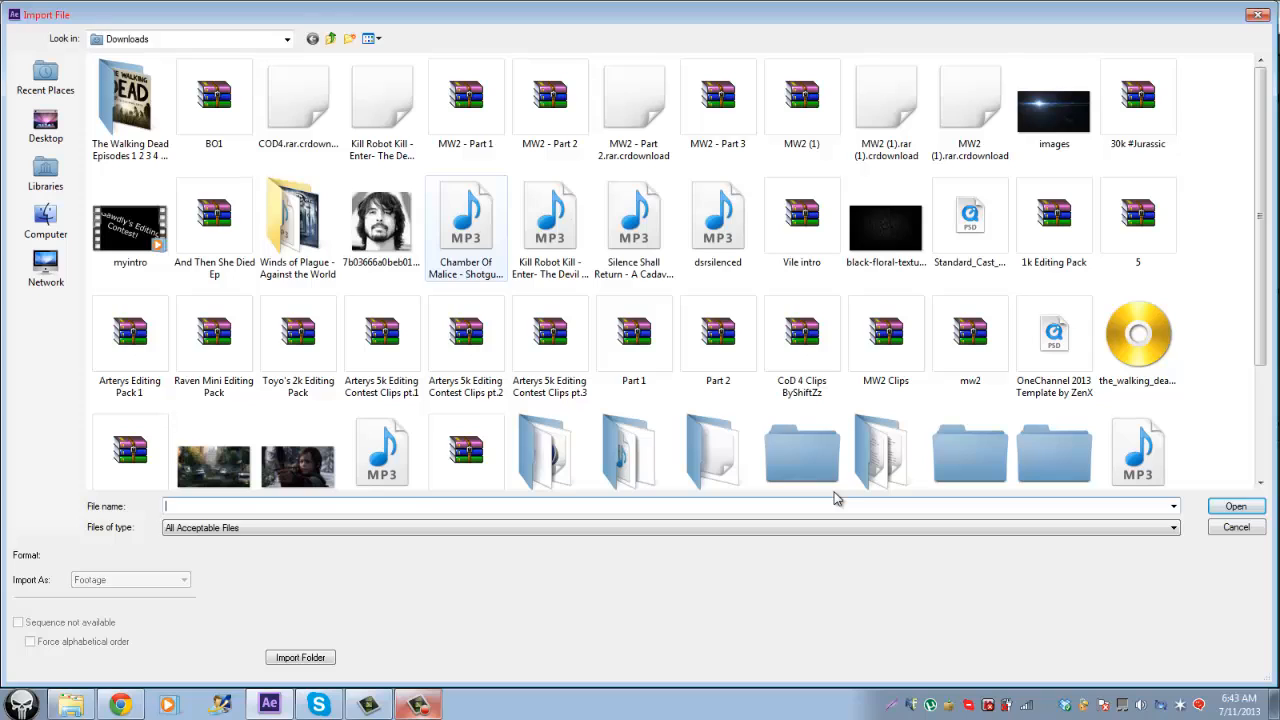
click(466, 230)
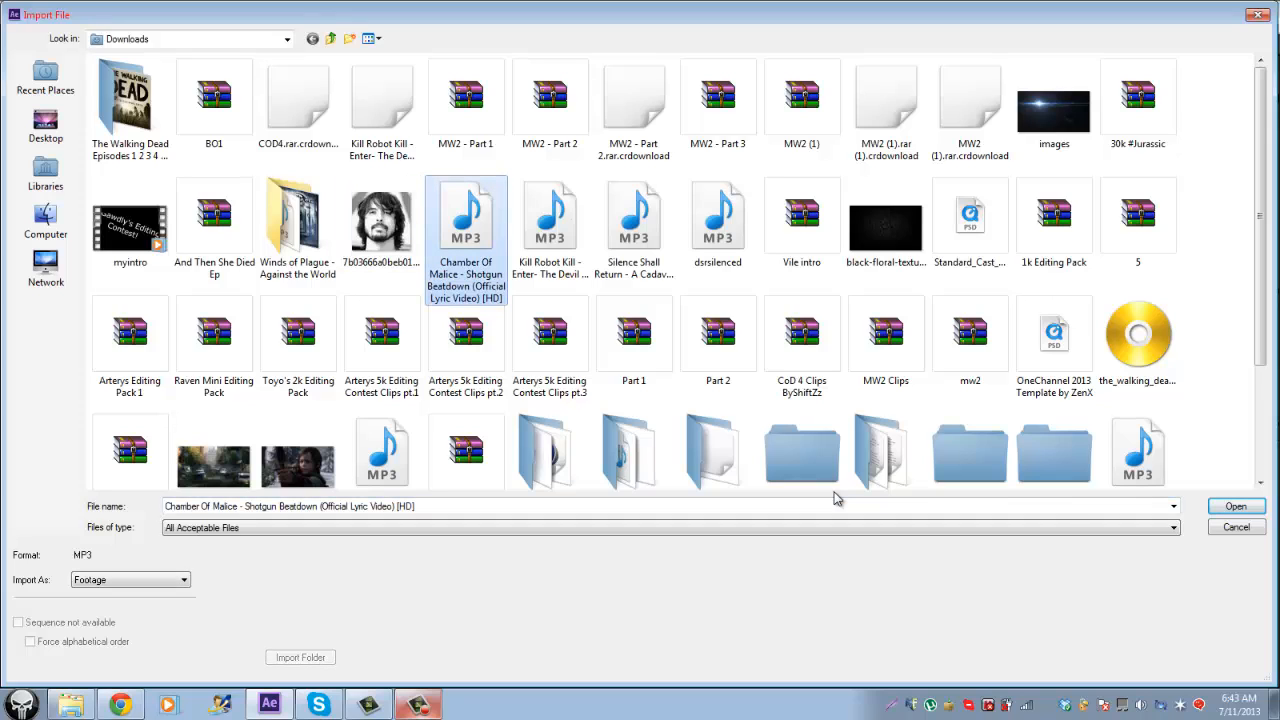
click(634, 230)
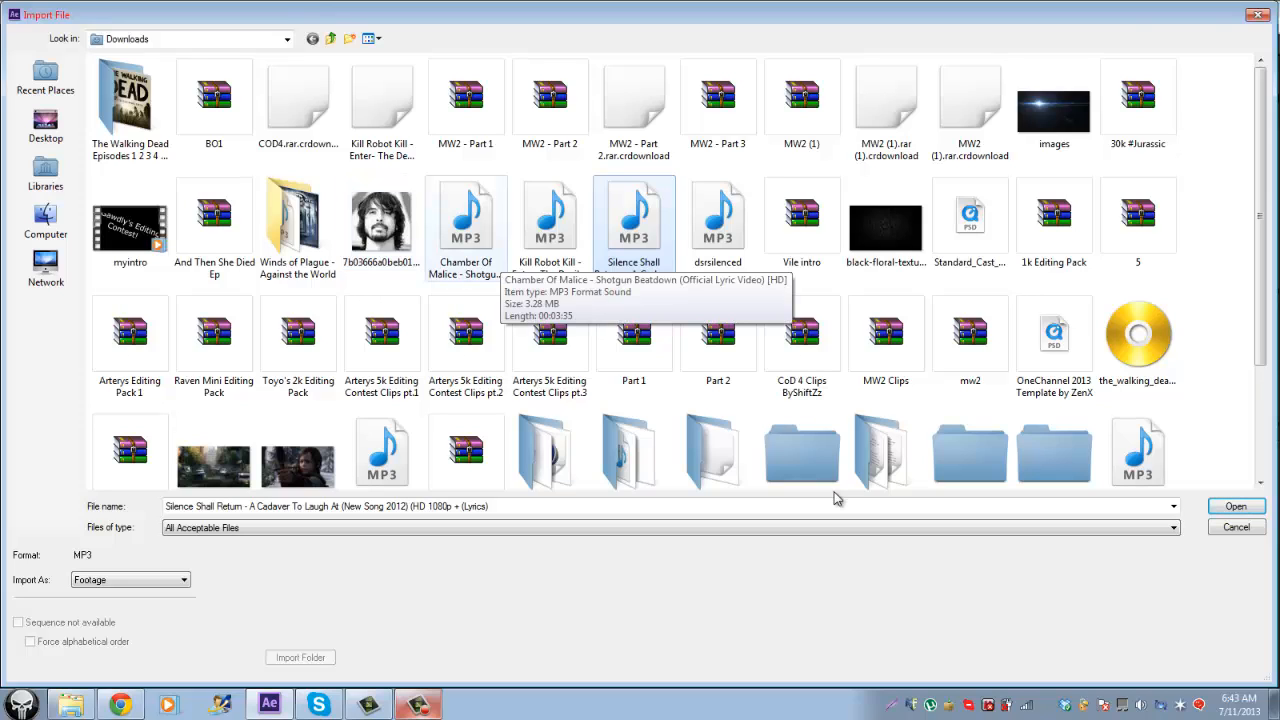
ctrl+click(498, 250)
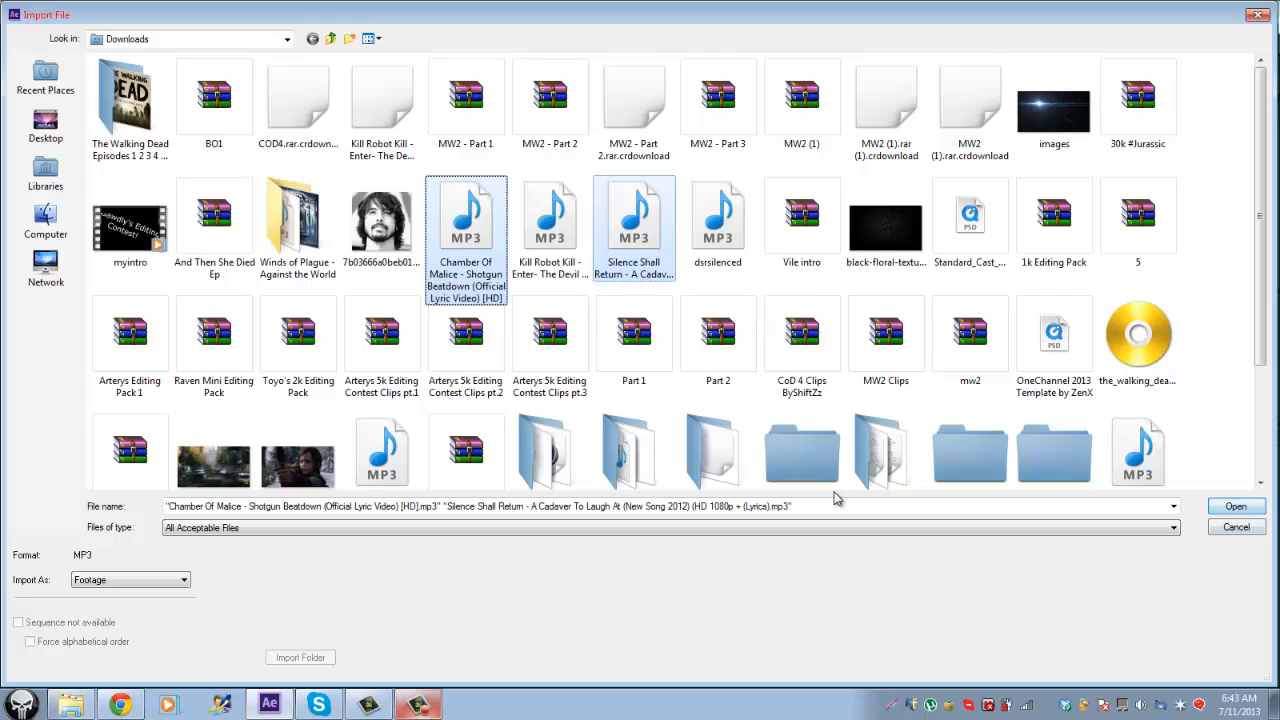
click(1236, 506)
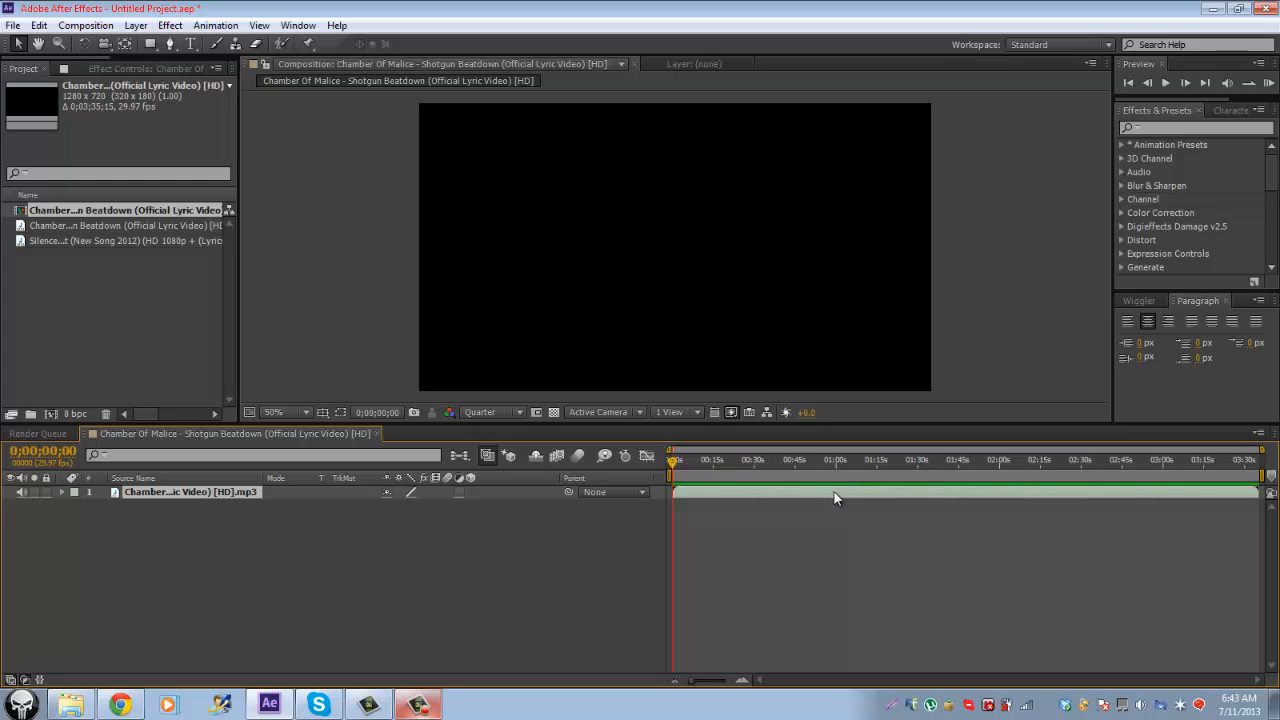
Step: Display the audio waveform of the Chamber Of Malice layer and close the web browser window
key(l)
key(l)
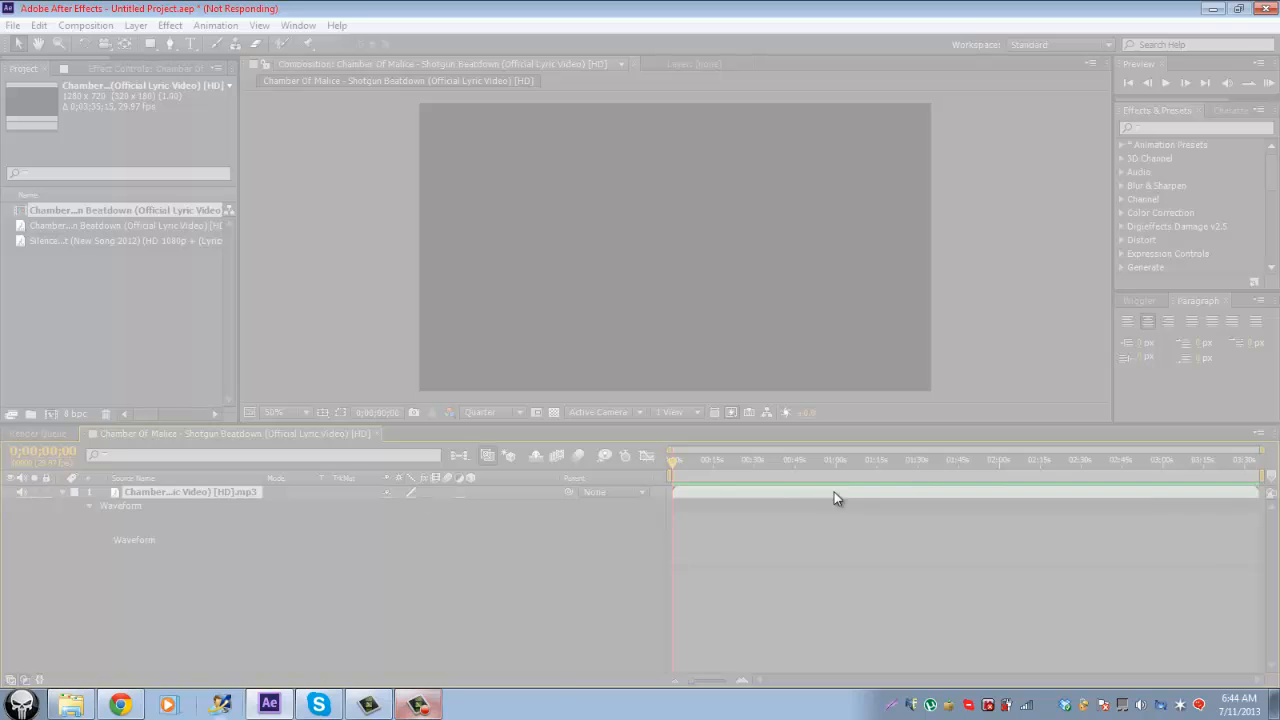
key(alt+Tab)
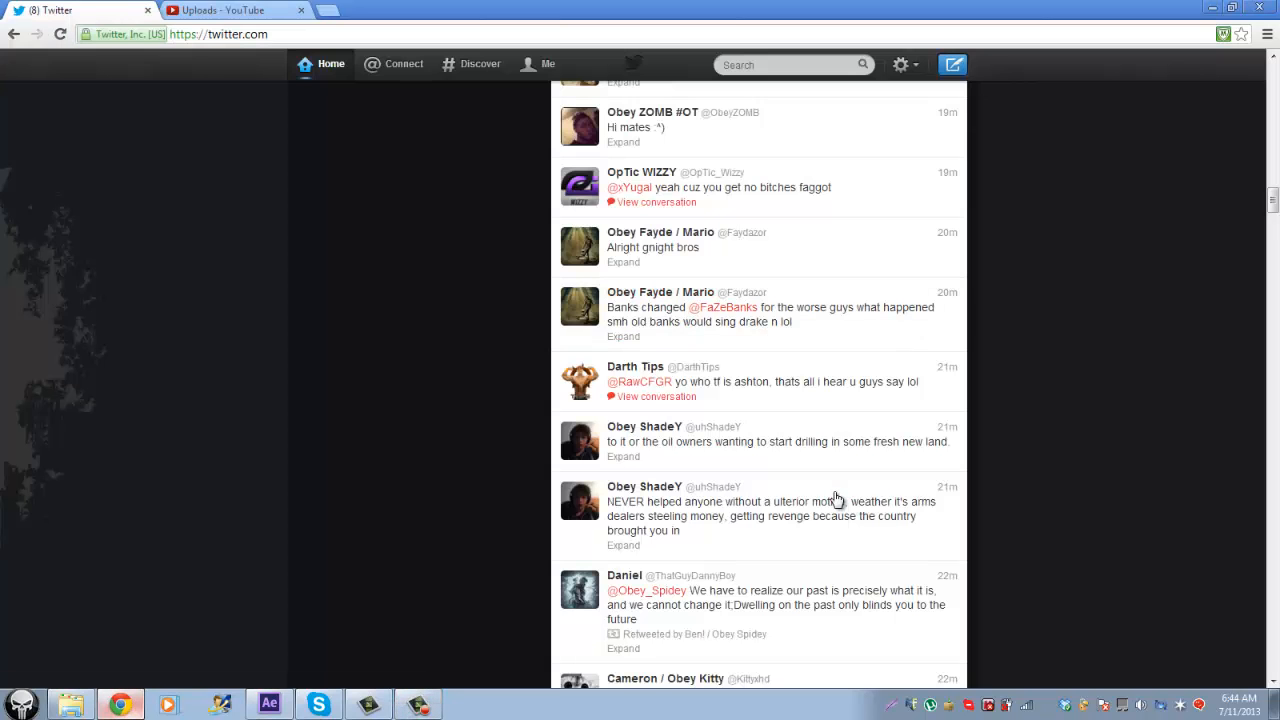
key(alt+F4)
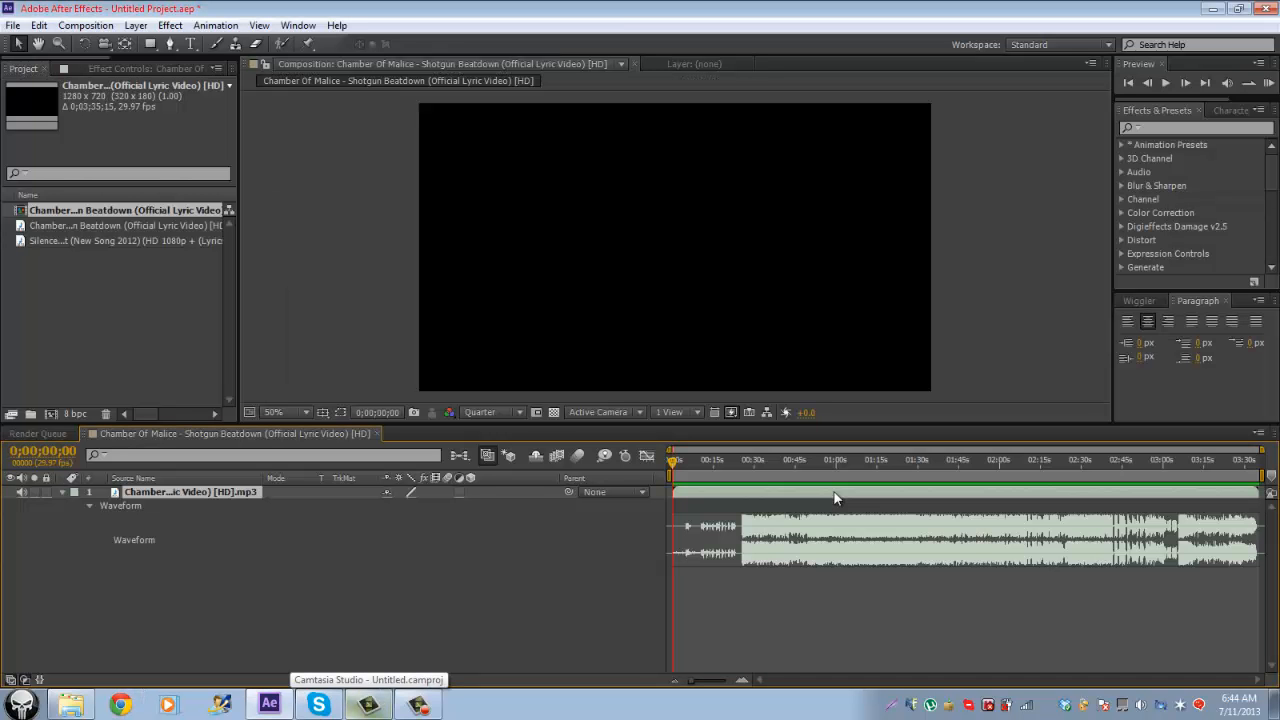
Step: Preview the late section of the Chamber Of Malice song from 0;02;41;13
key(space)
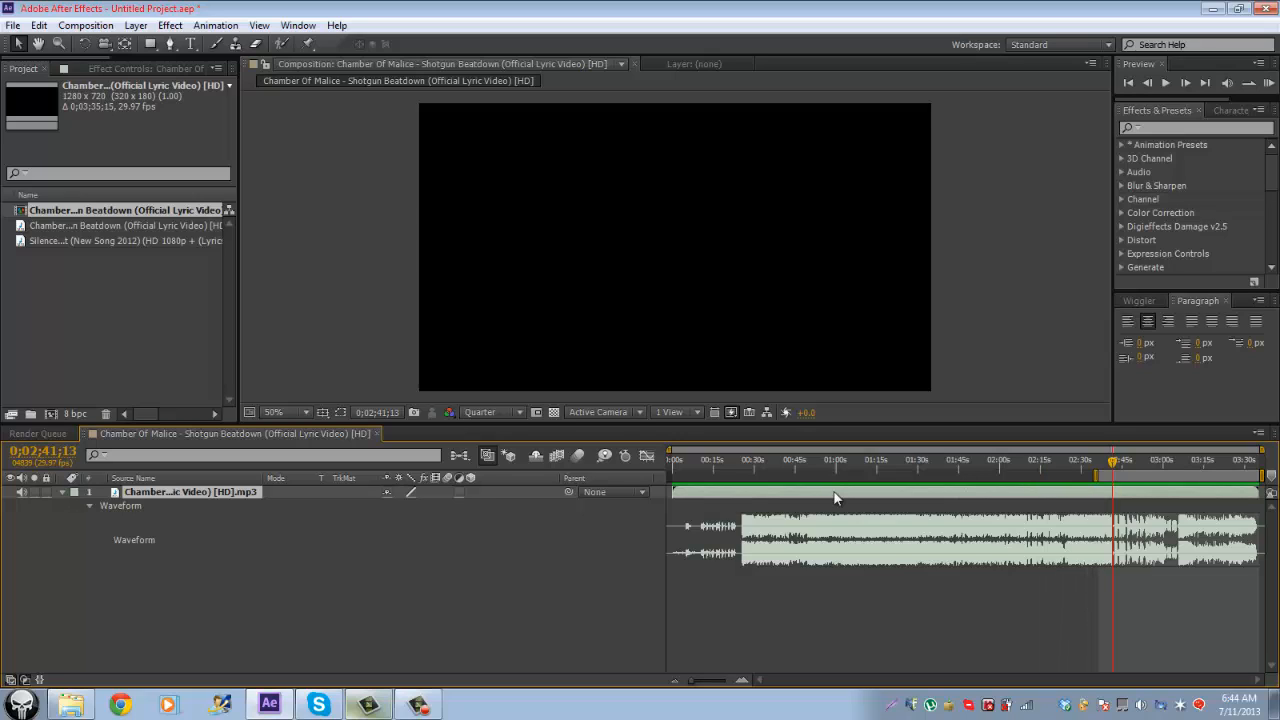
key(KP_0)
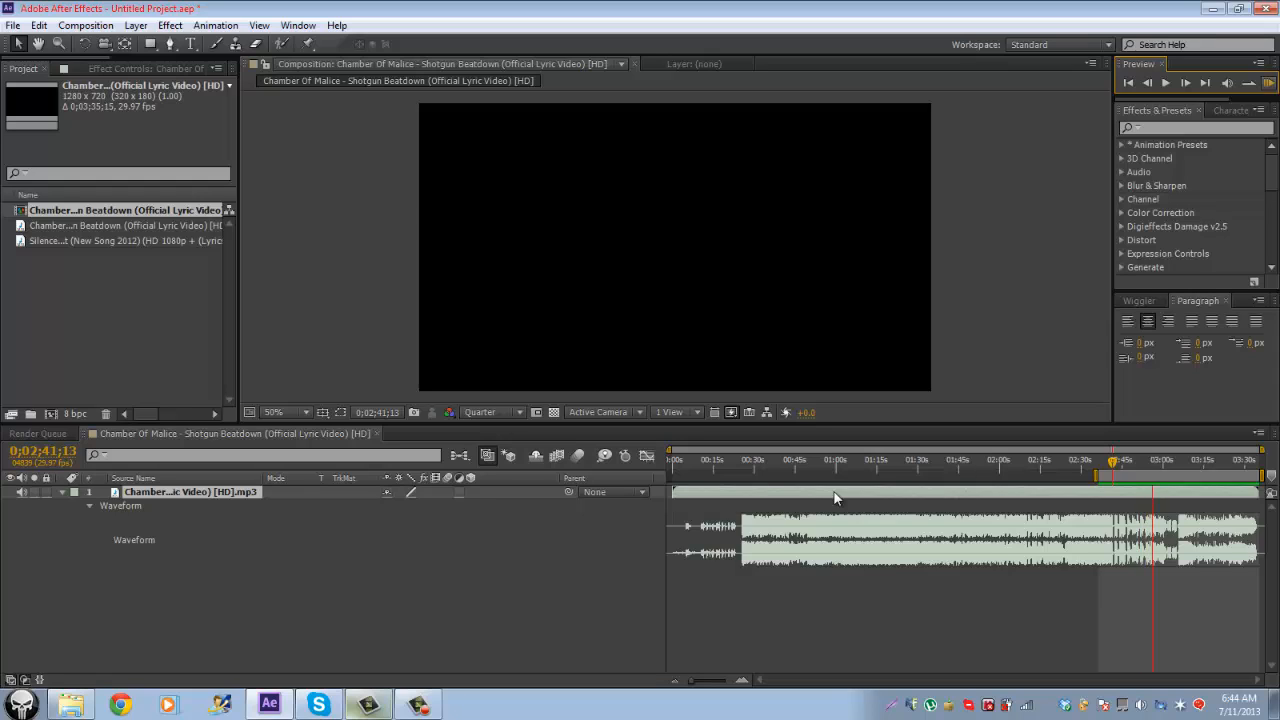
key(space)
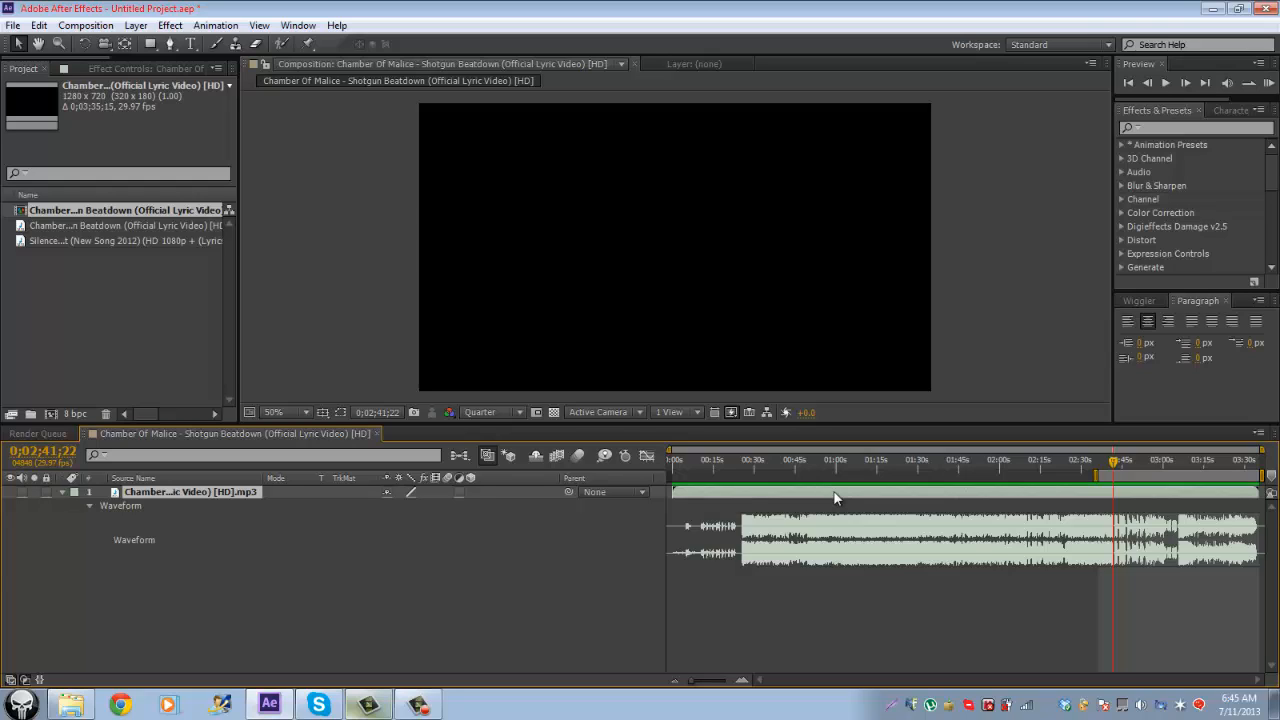
Step: Add the Silence Shall Return song above the Chamber Of Malice layer and display its audio waveform
drag(125, 241, 184, 489)
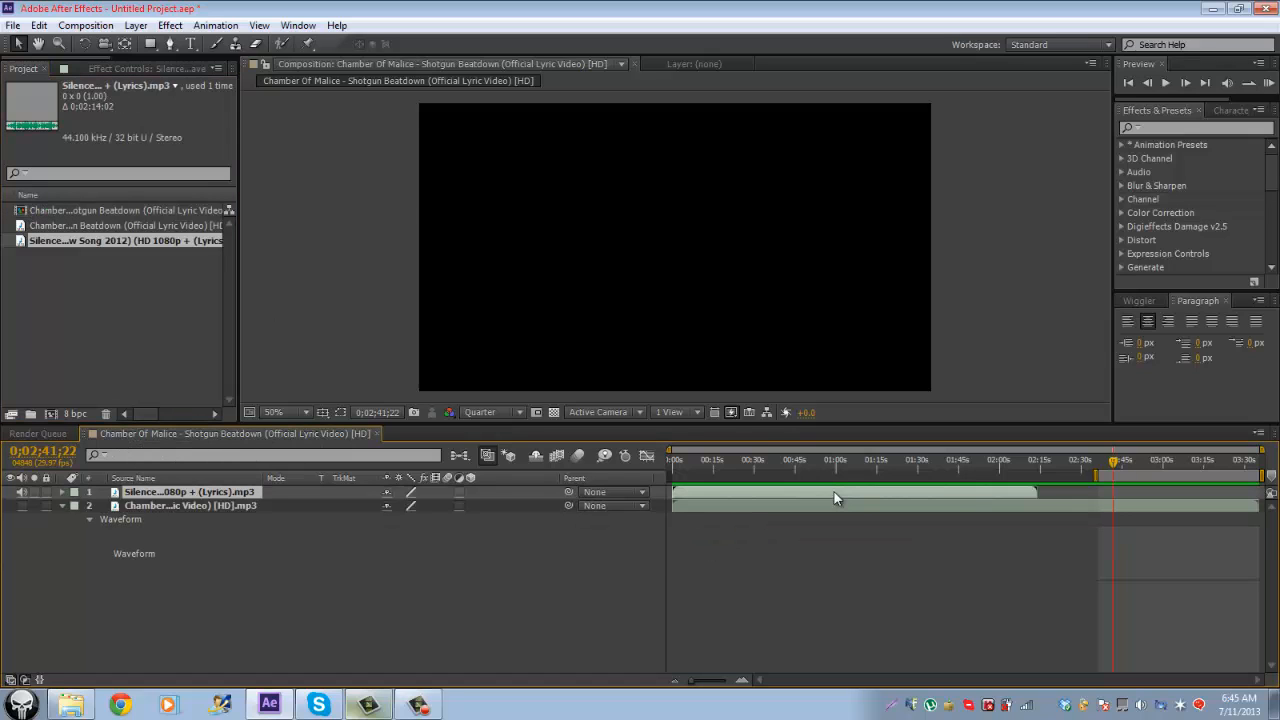
key(l)
key(l)
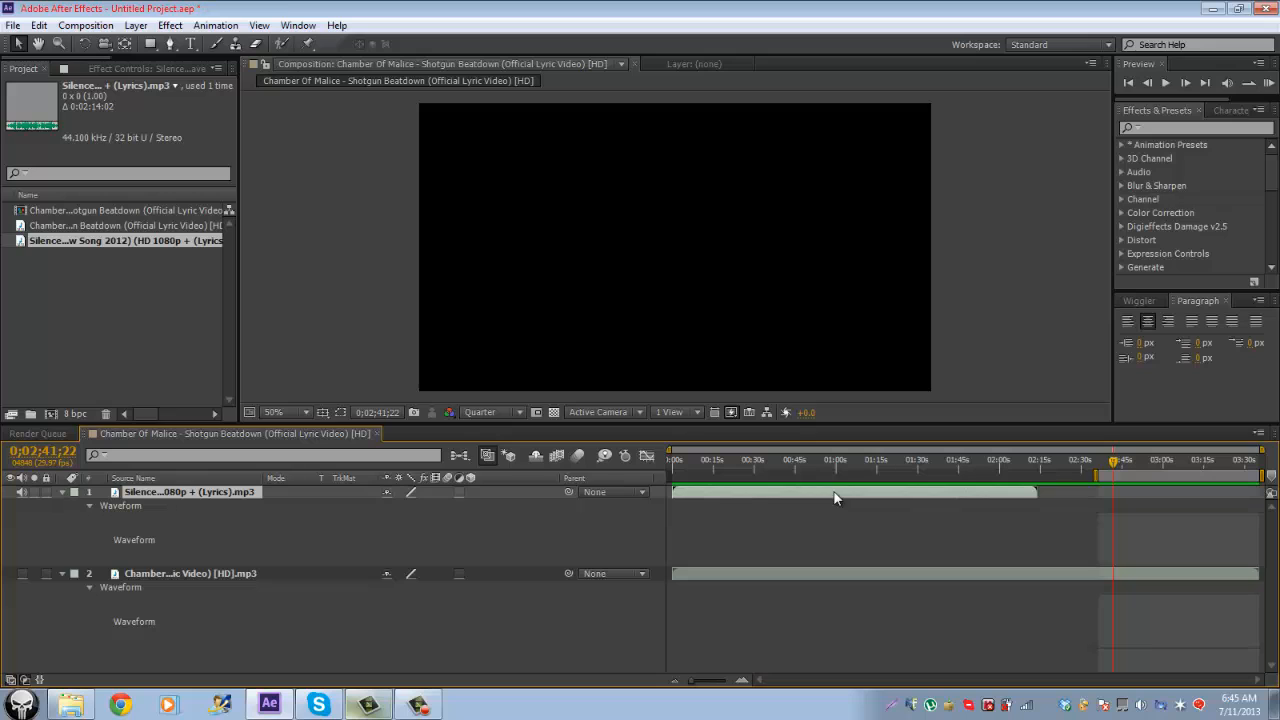
Step: Shift the work area to begin at 0;01;34;24 and preview the Silence Shall Return song from there
key(Home)
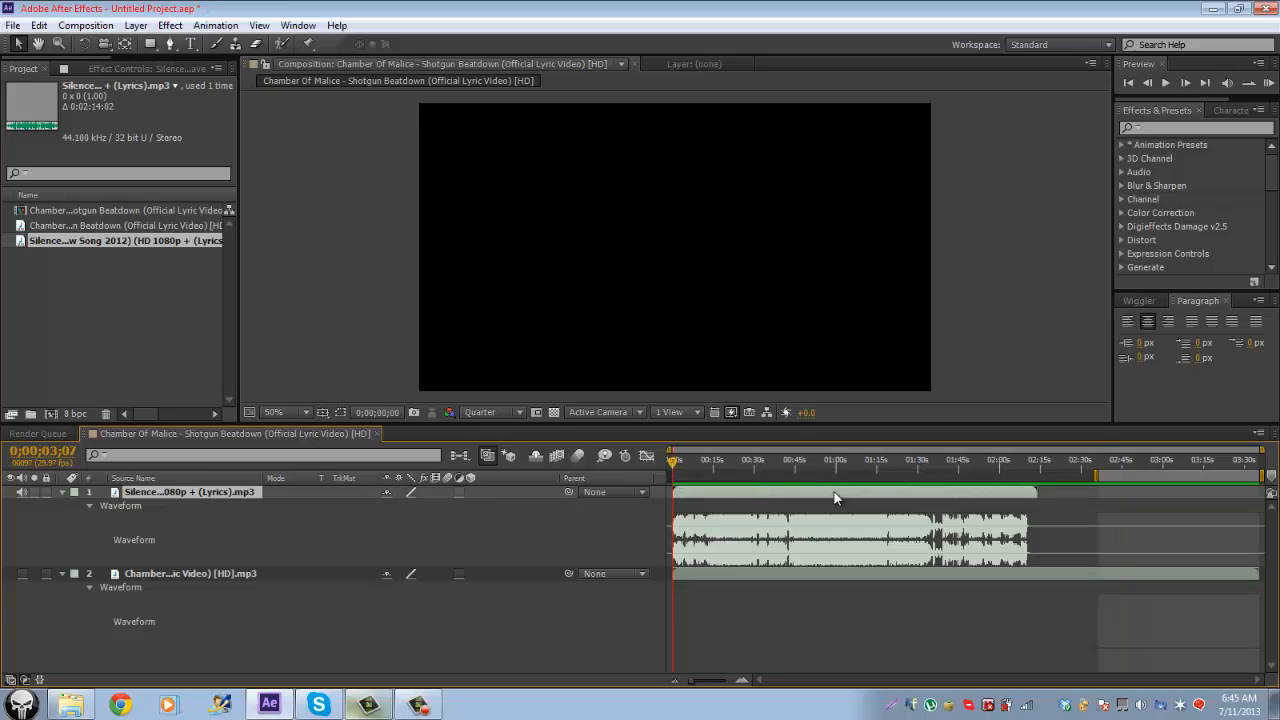
drag(672, 462, 931, 462)
drag(1178, 476, 1010, 476)
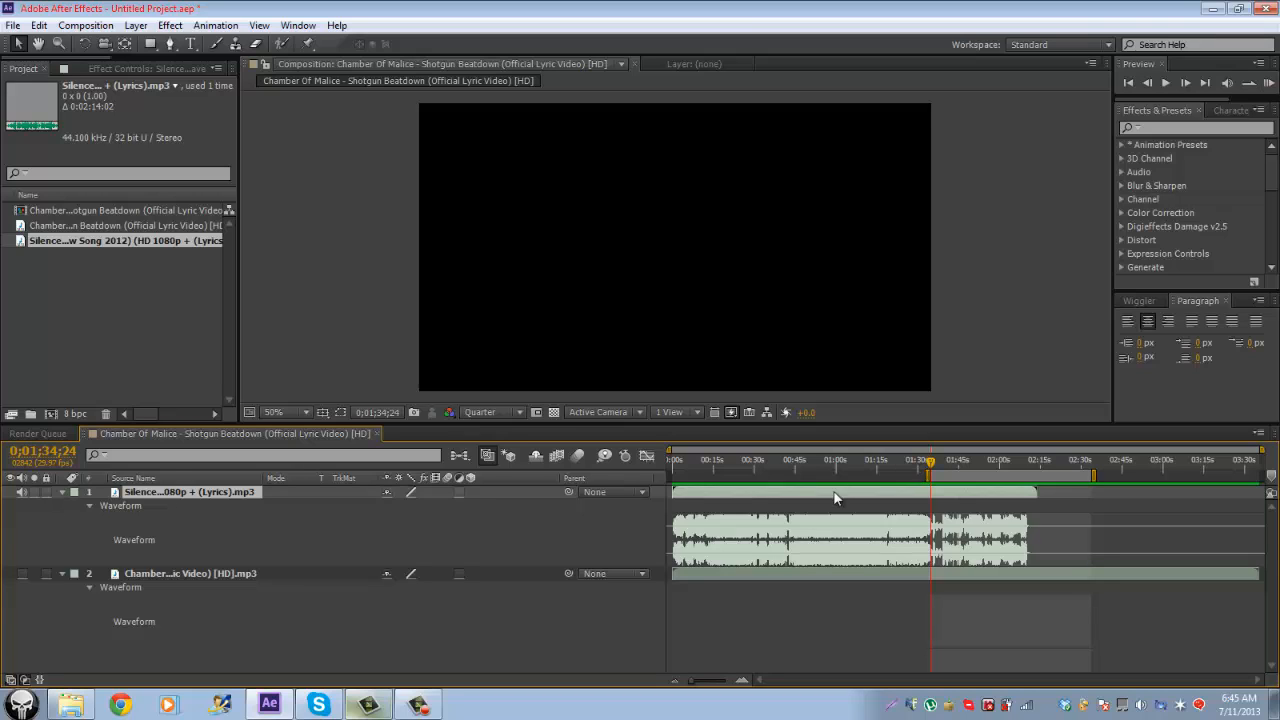
key(KP_0)
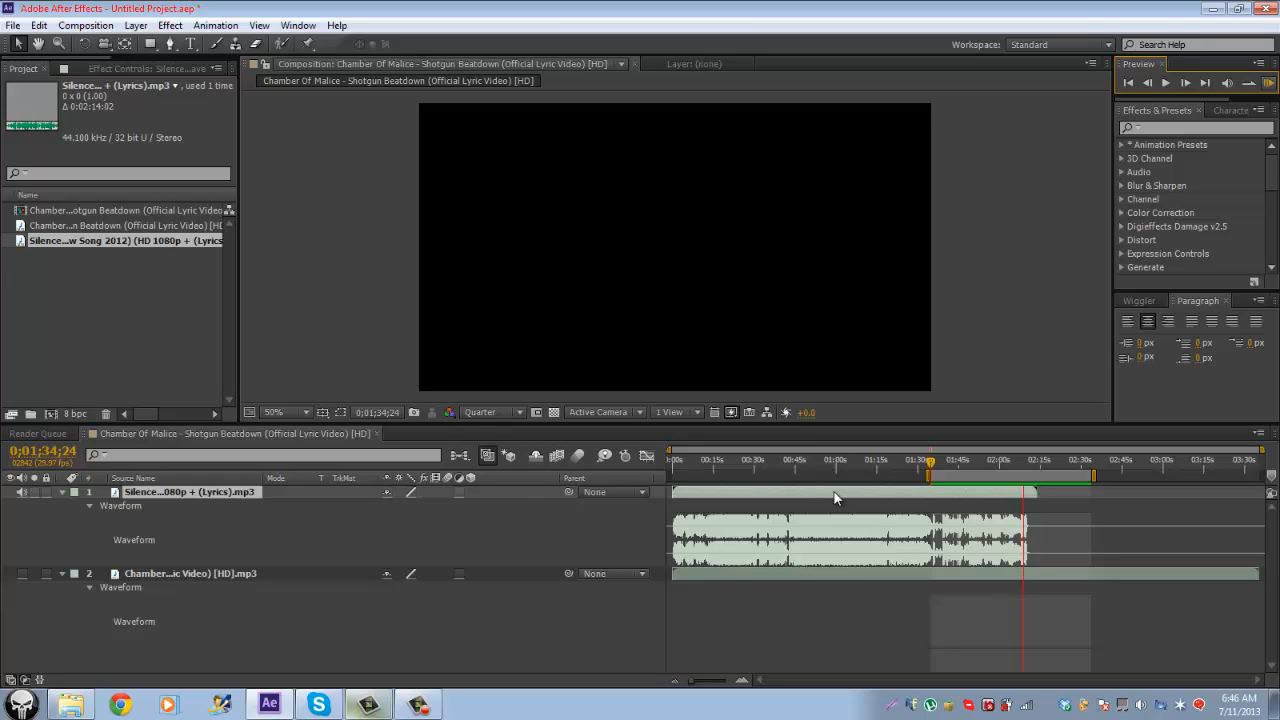
key(space)
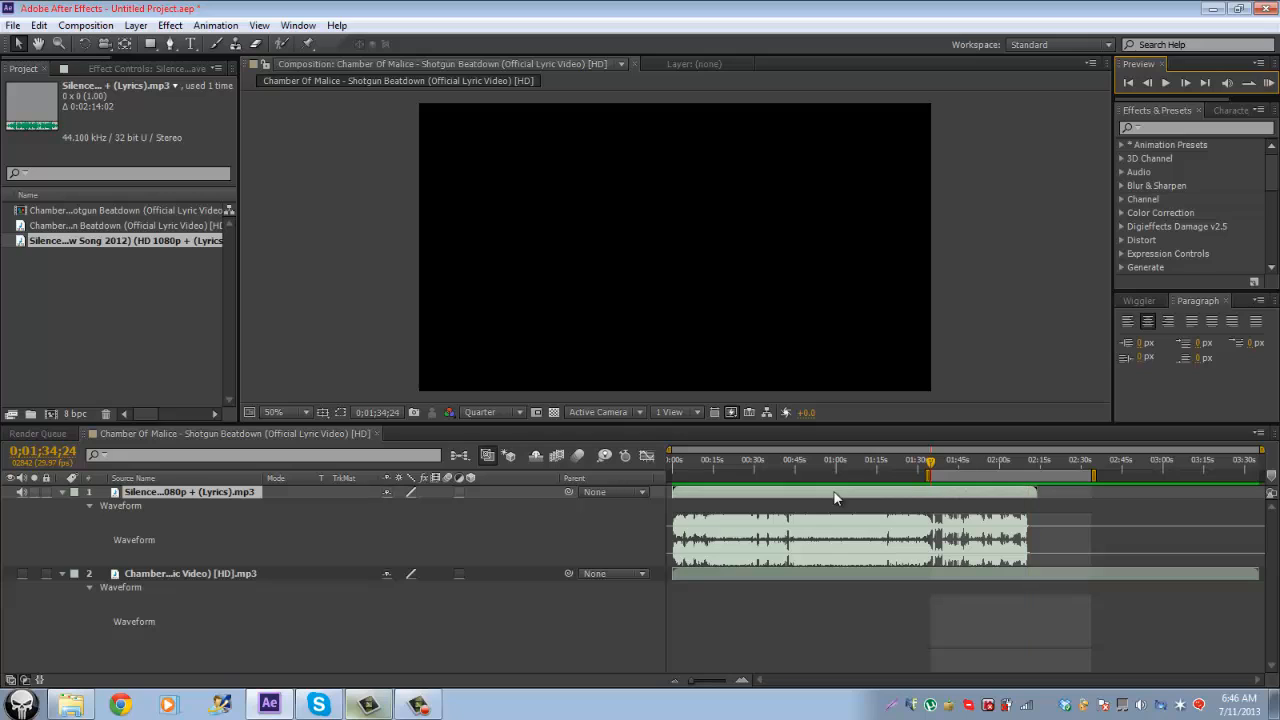
Step: Preview the Silence Shall Return song with the work area at its beginning, and again with it shifted to around 0;00;26;29
drag(1011, 476, 752, 476)
key(KP_0)
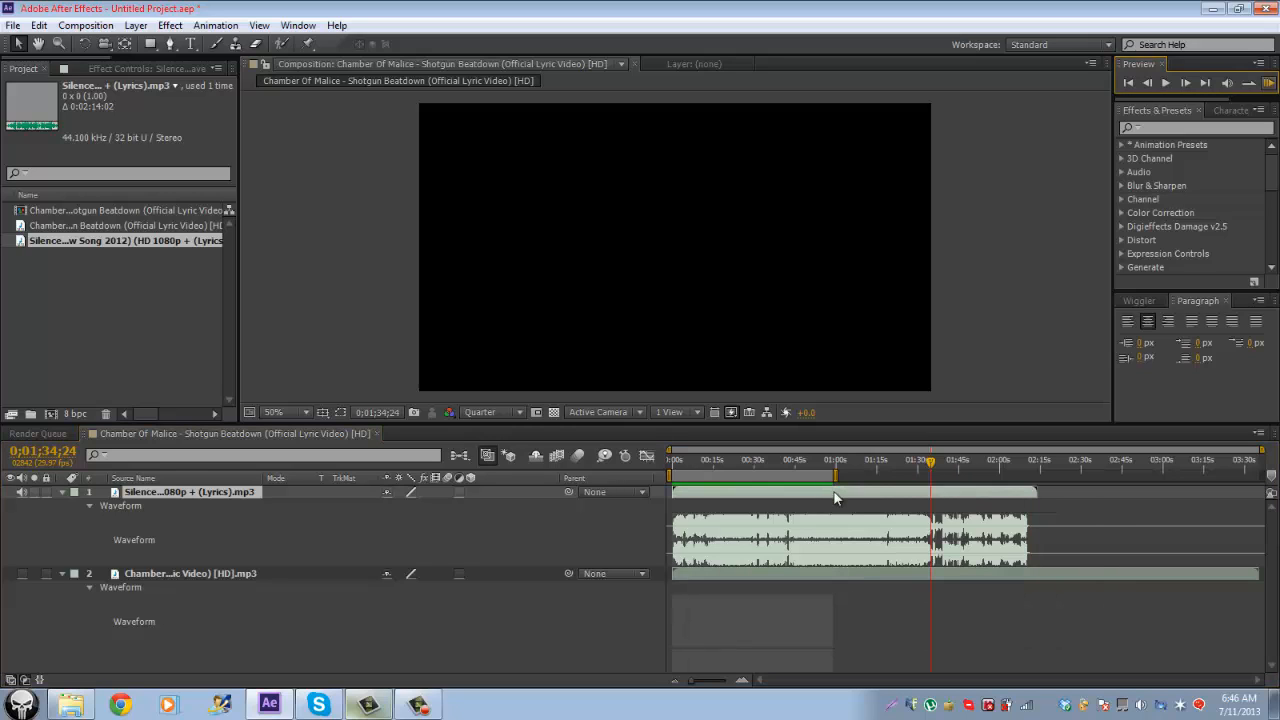
key(space)
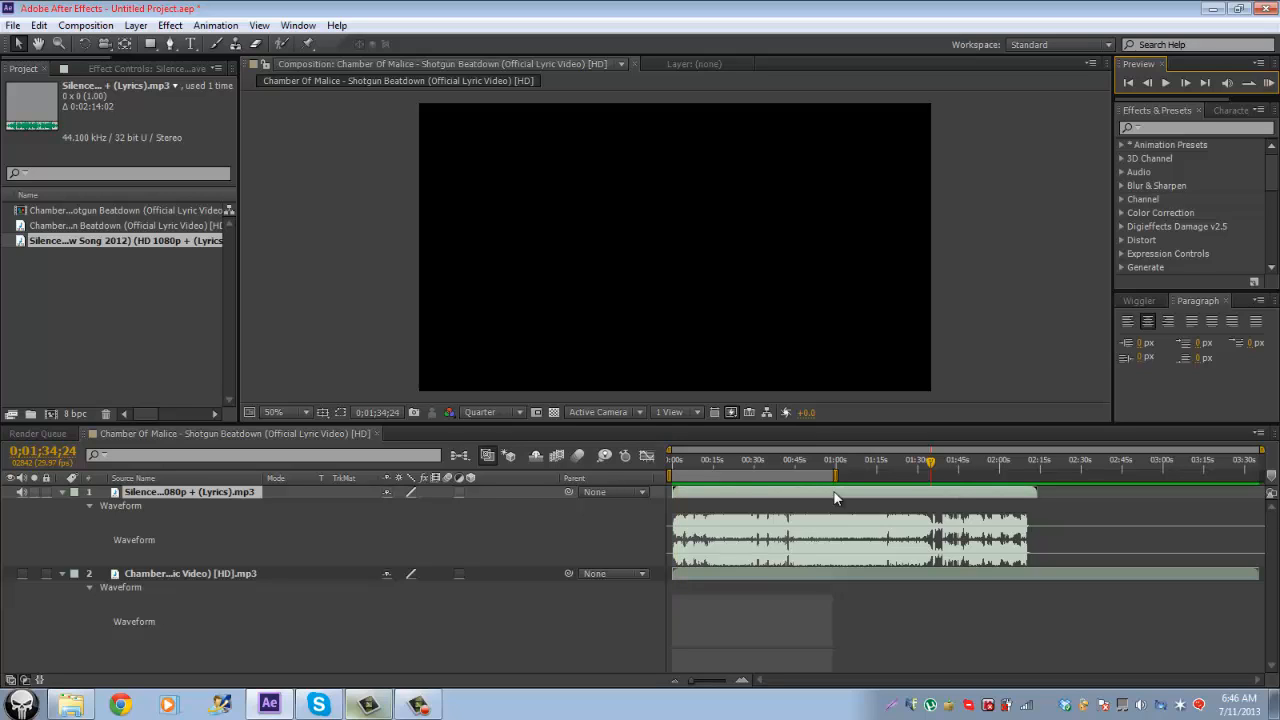
click(746, 461)
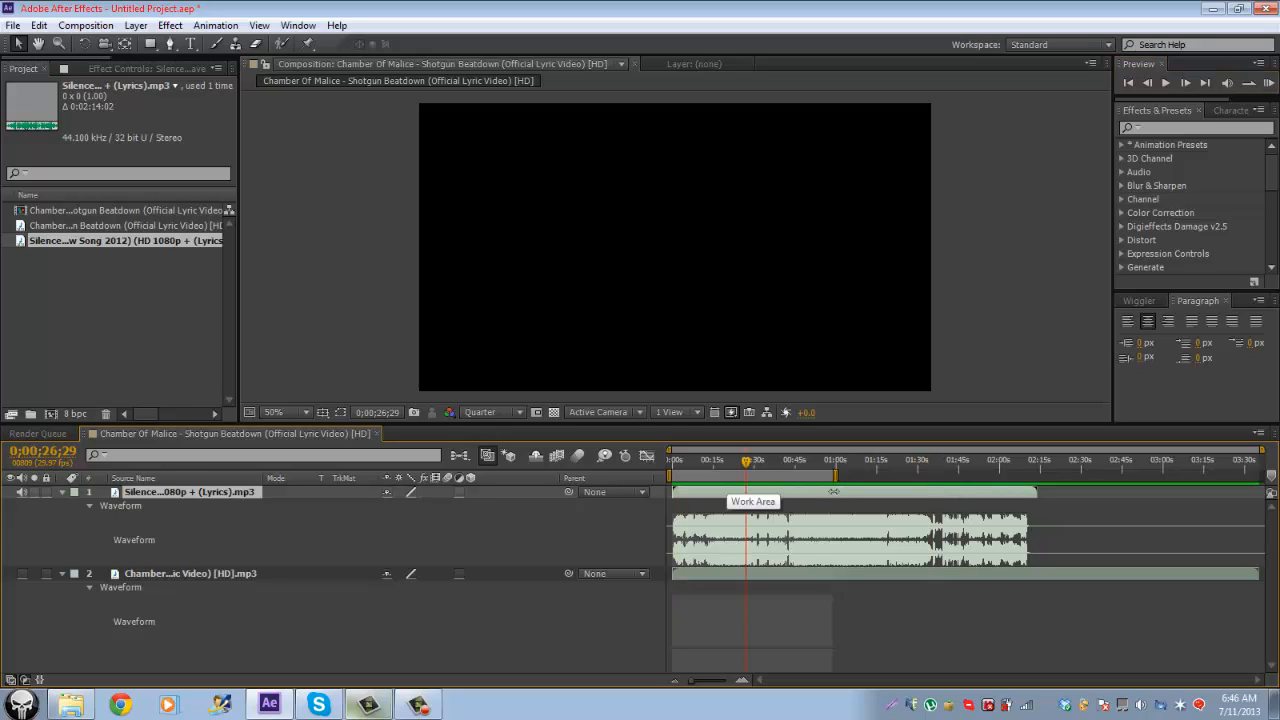
drag(754, 476, 835, 494)
key(KP_0)
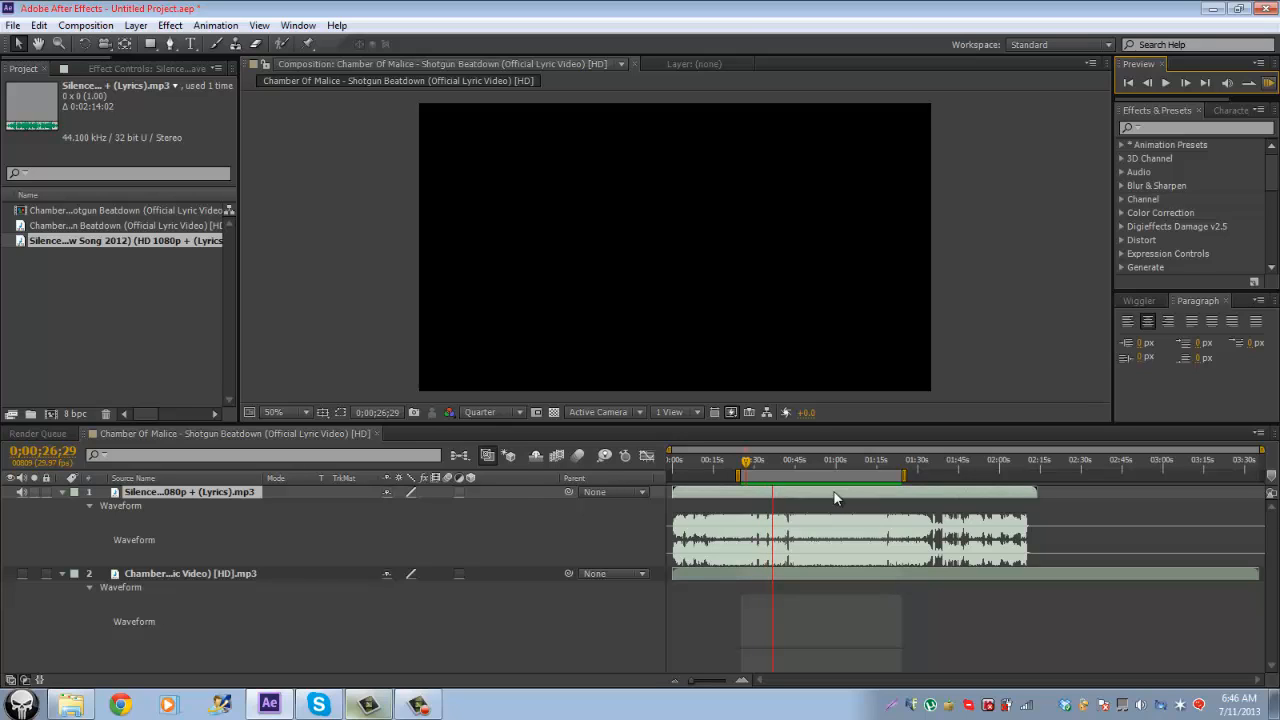
key(space)
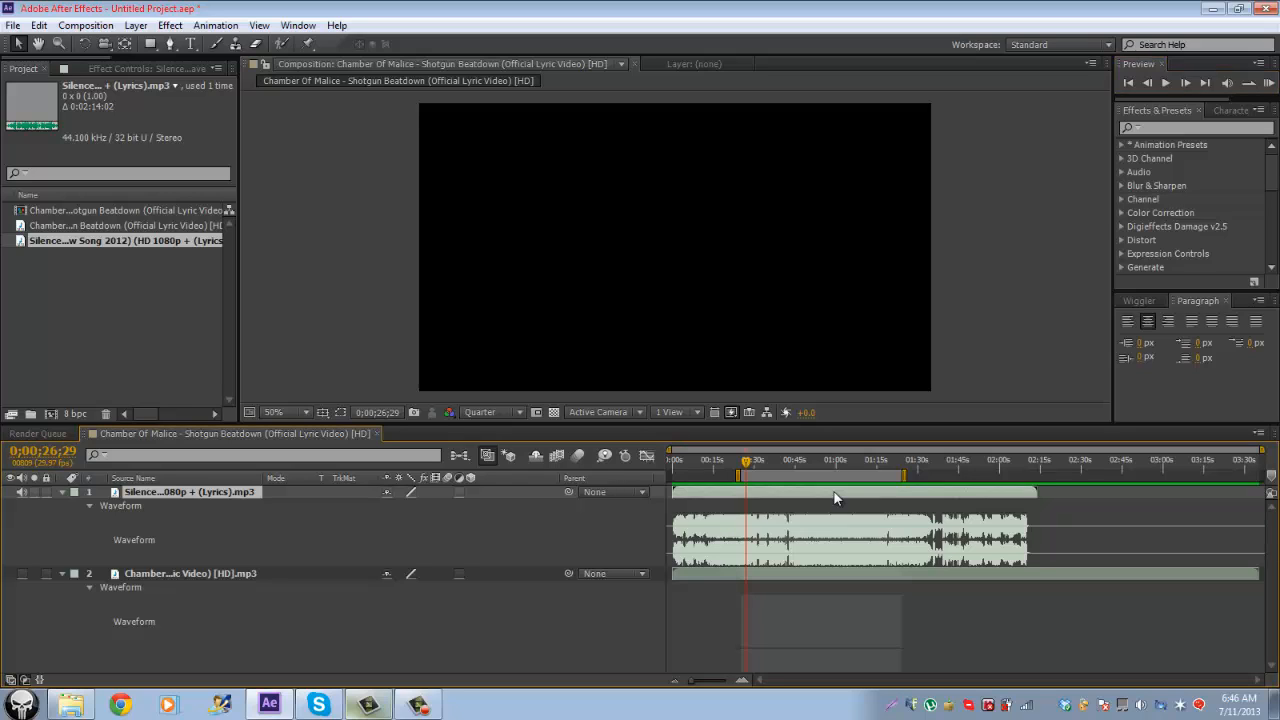
Step: Delete the Silence Shall Return layer and turn the Chamber Of Malice layer's audio back on
key(Delete)
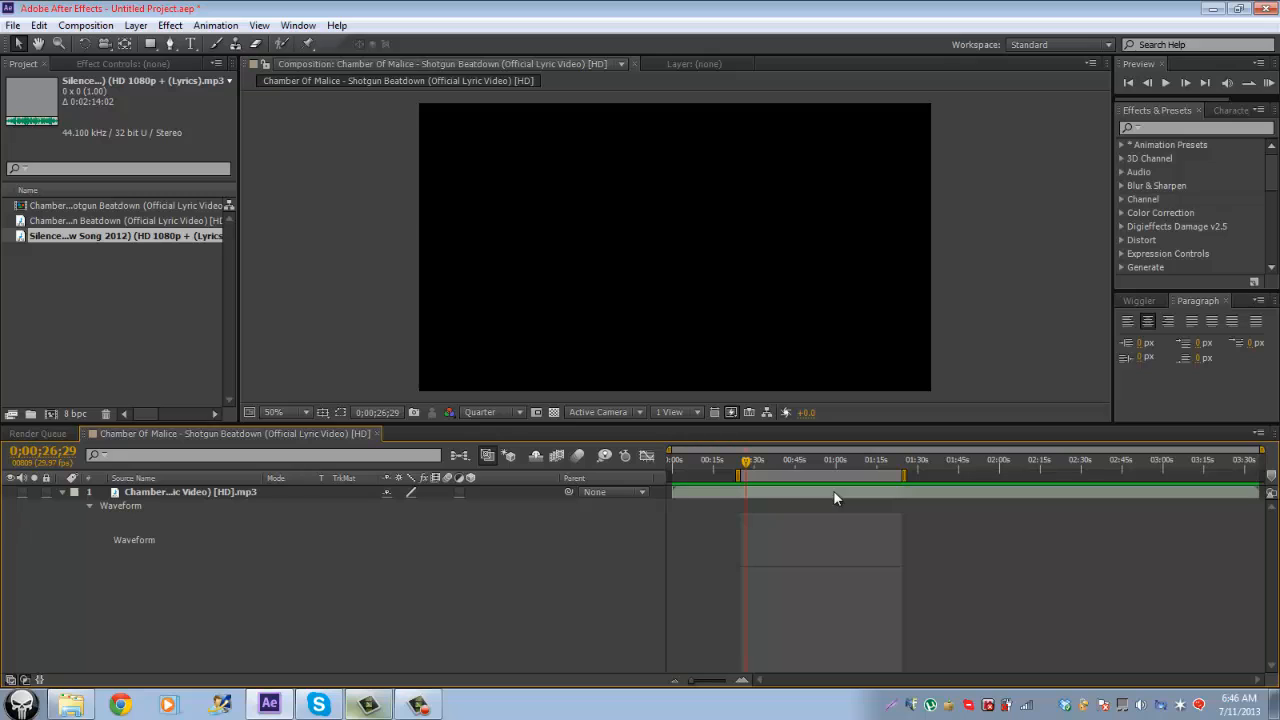
click(835, 497)
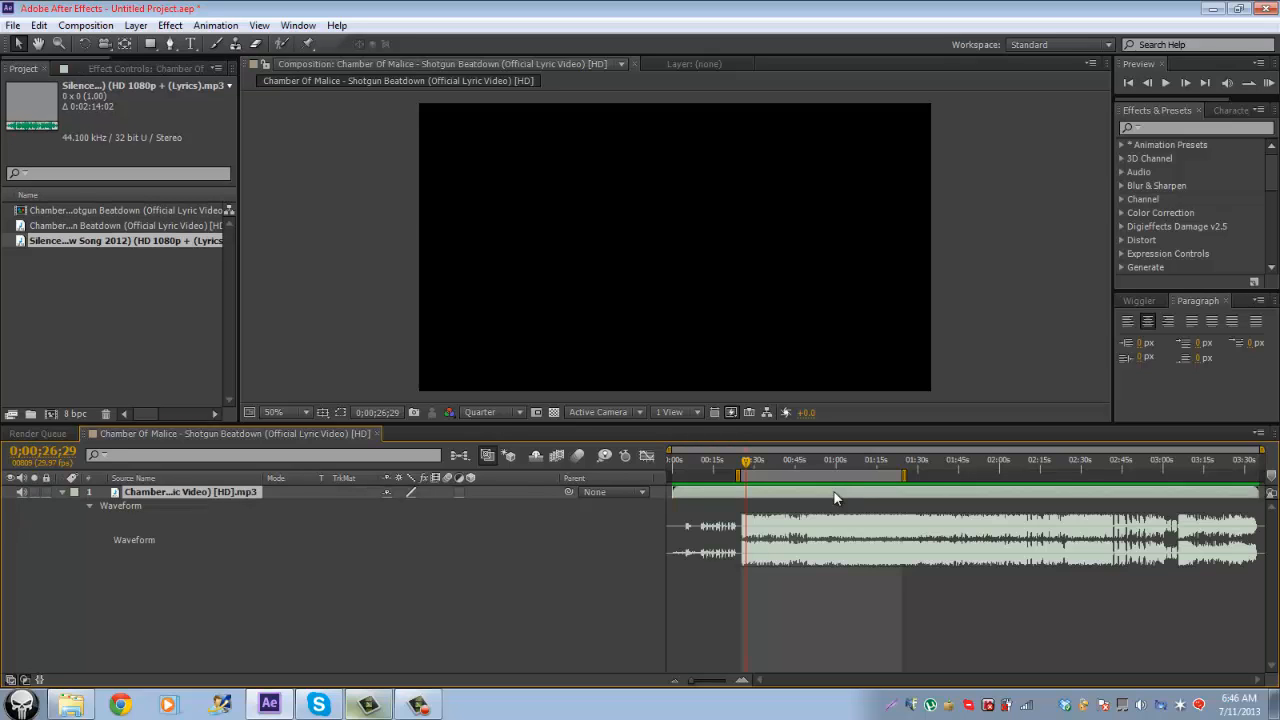
Step: Place the playhead at 0;02;44;11 and shift the work area around it to preview that section of Chamber Of Malice
key(space)
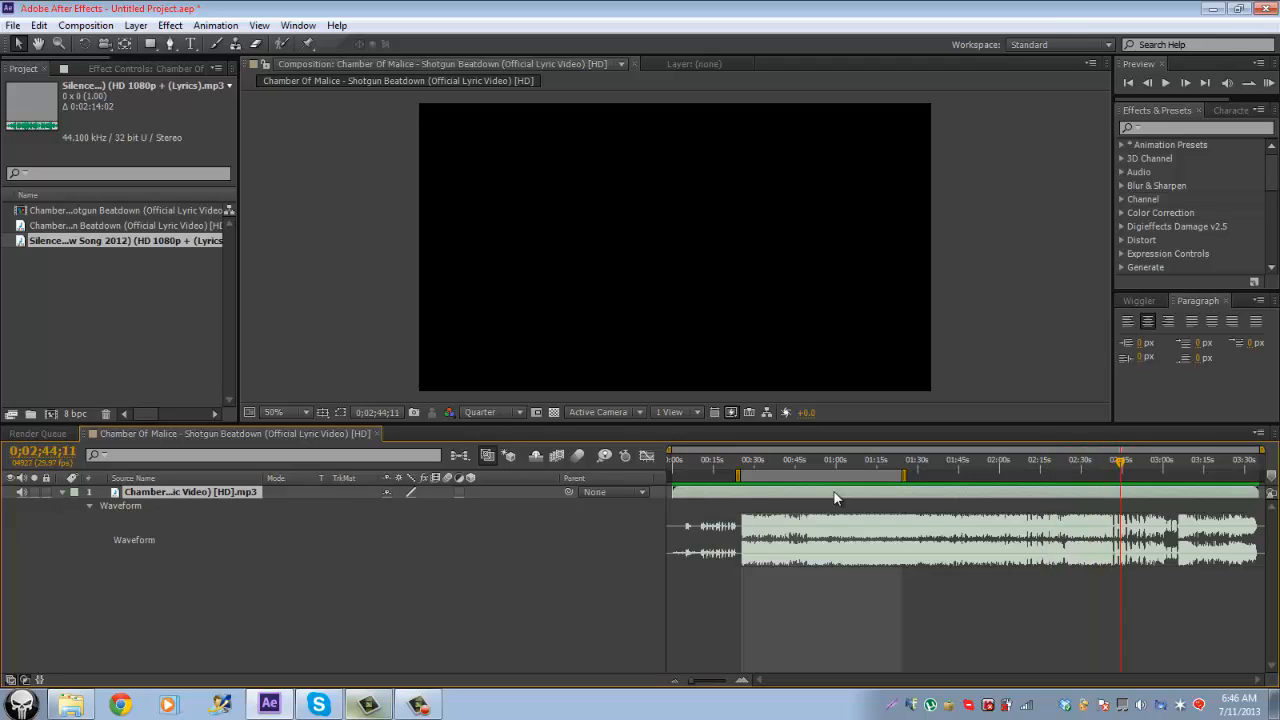
key(n)
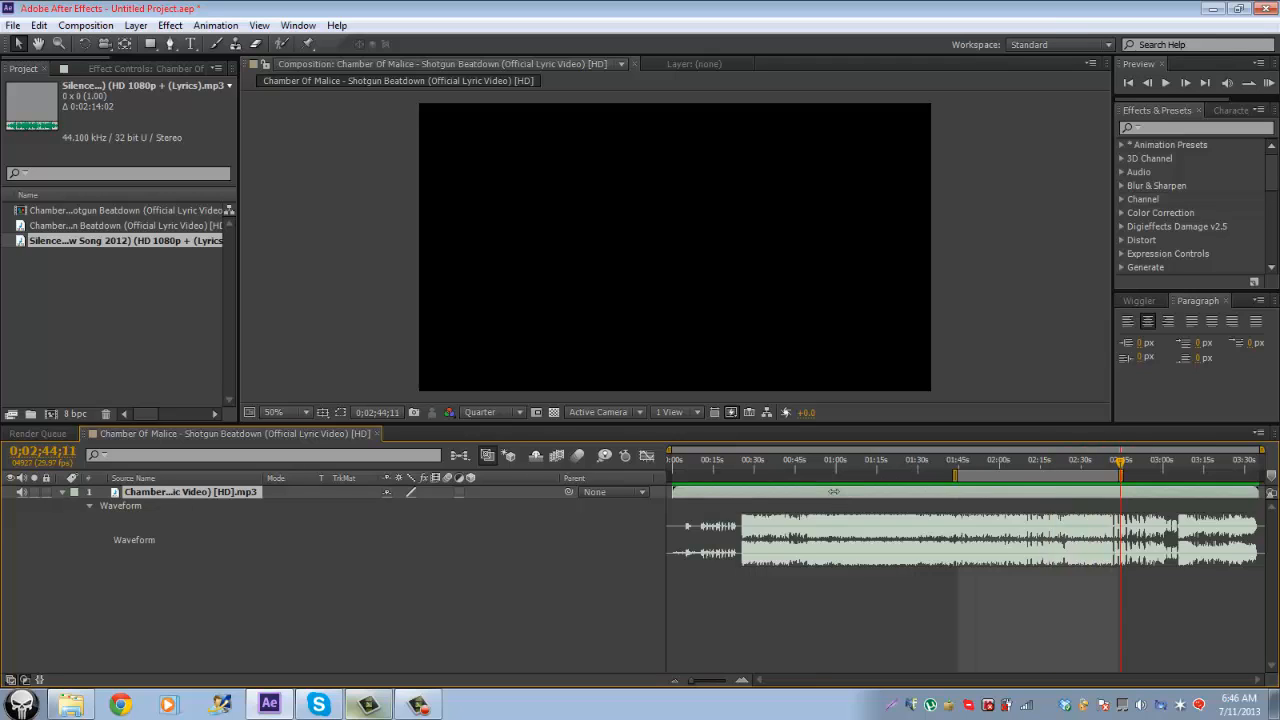
mouse_move(1037, 476)
mouse_down()
mouse_move(1130, 476)
mouse_move(1113, 476)
mouse_up()
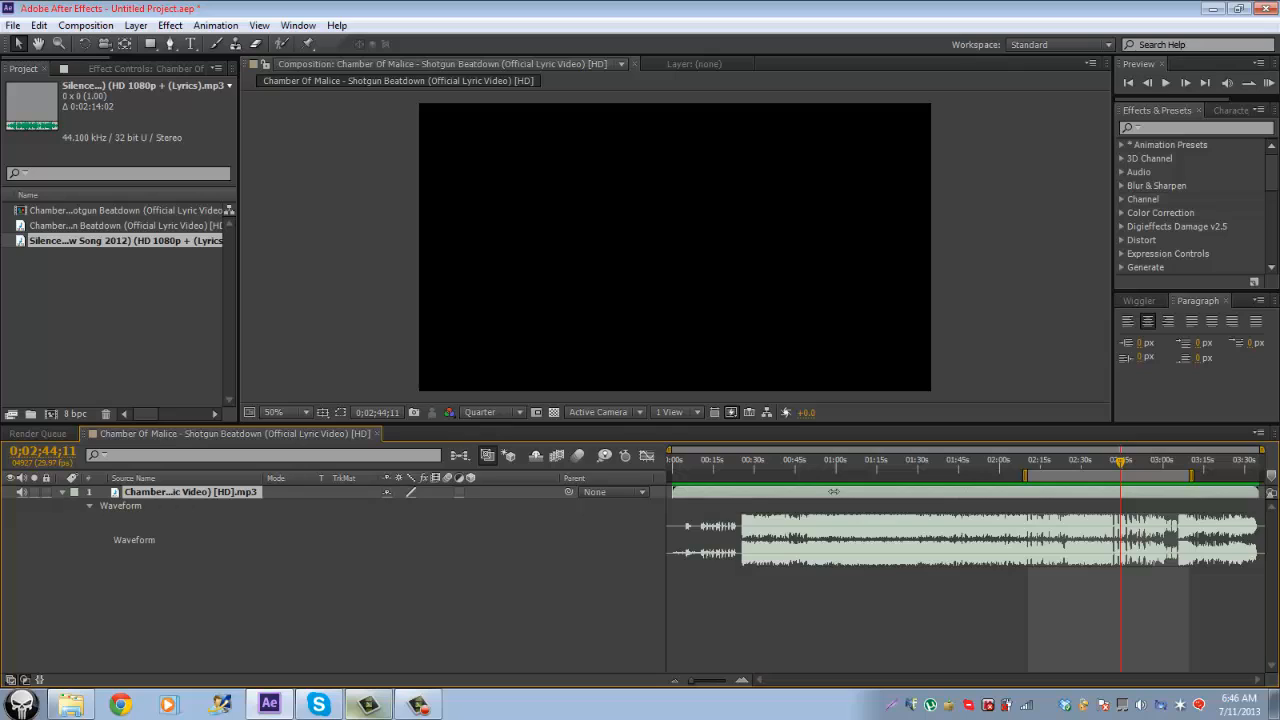
drag(834, 492, 833, 492)
key(KP_0)
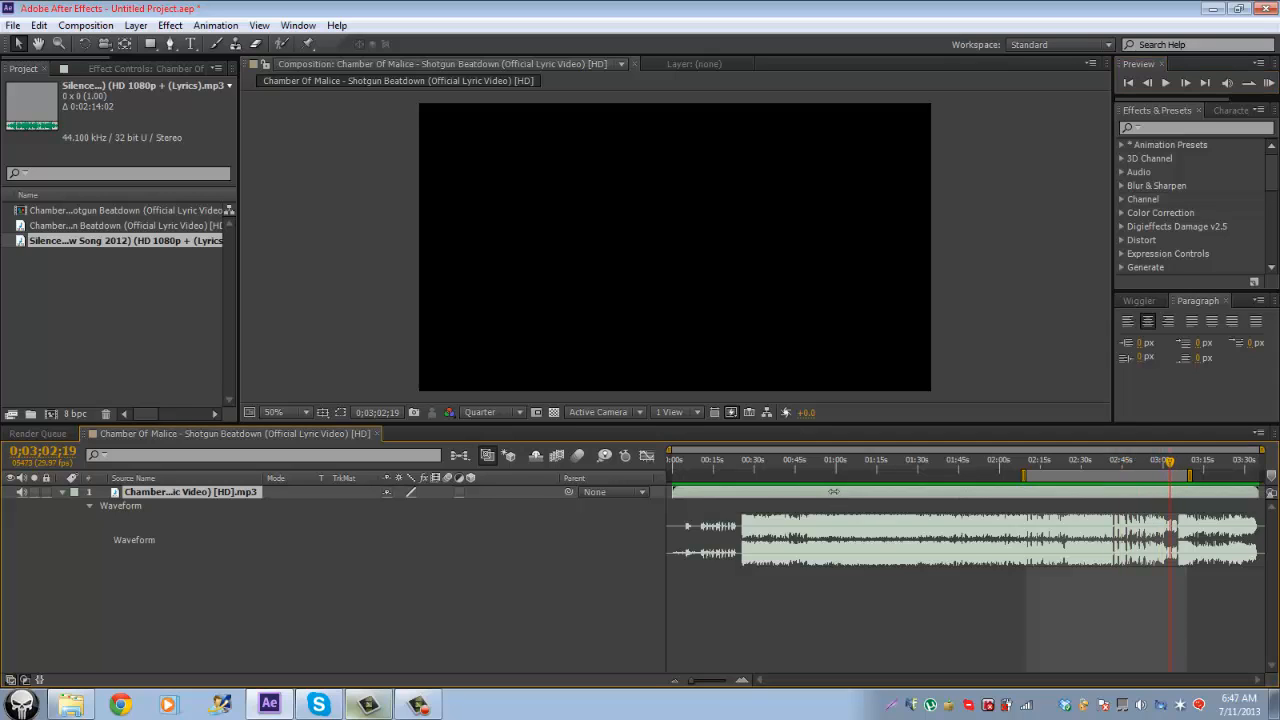
Step: Start the work area at 0;03;02;19, extending to the song's end, and preview that section
drag(1107, 476, 1180, 476)
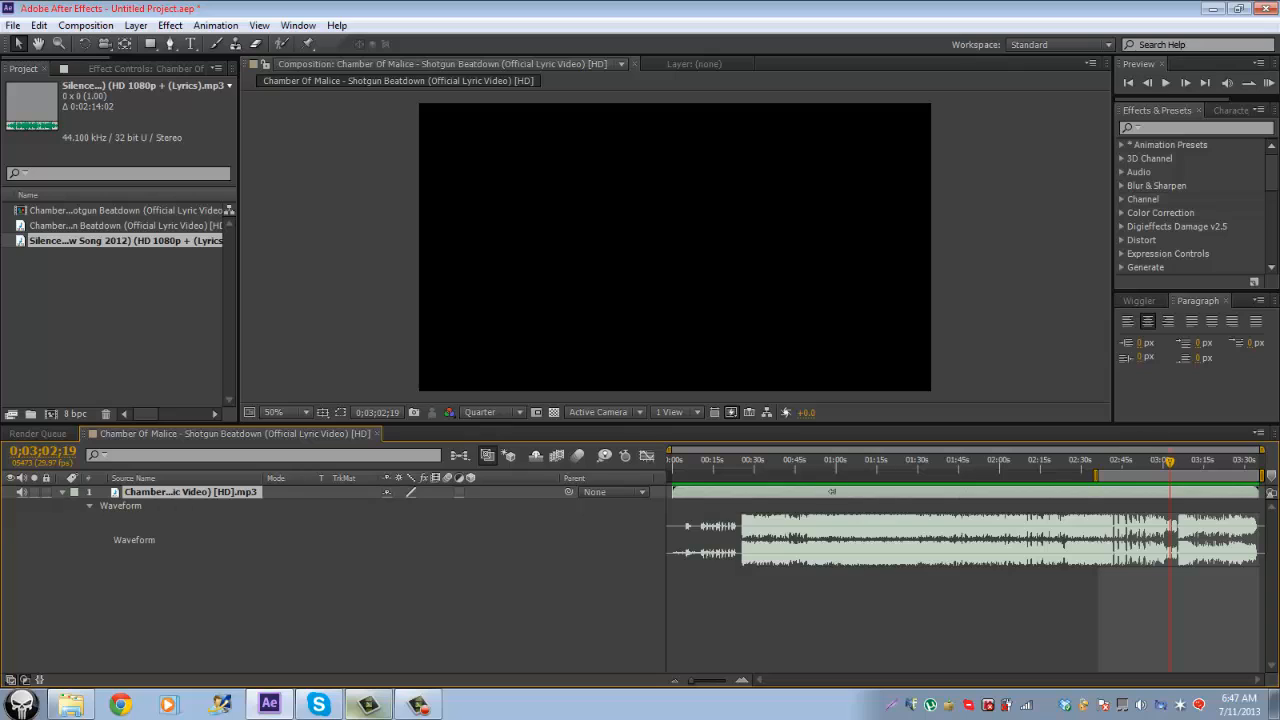
key(b)
key(KP_0)
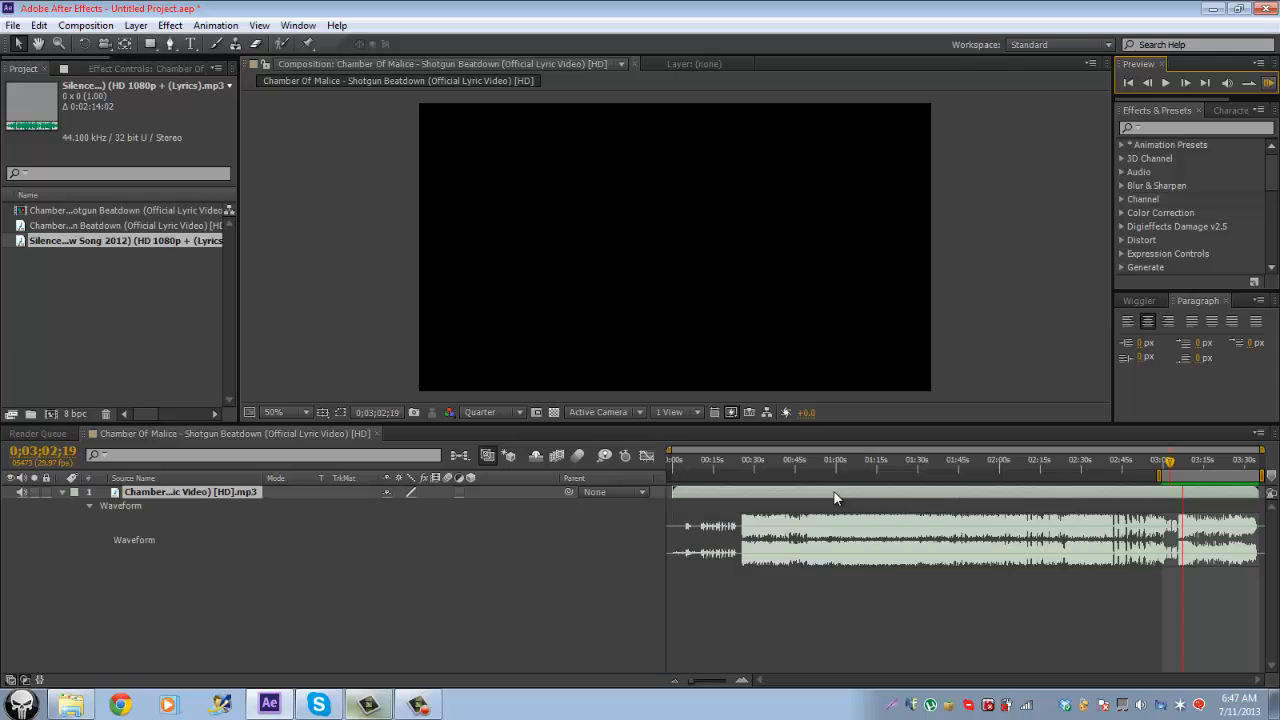
key(space)
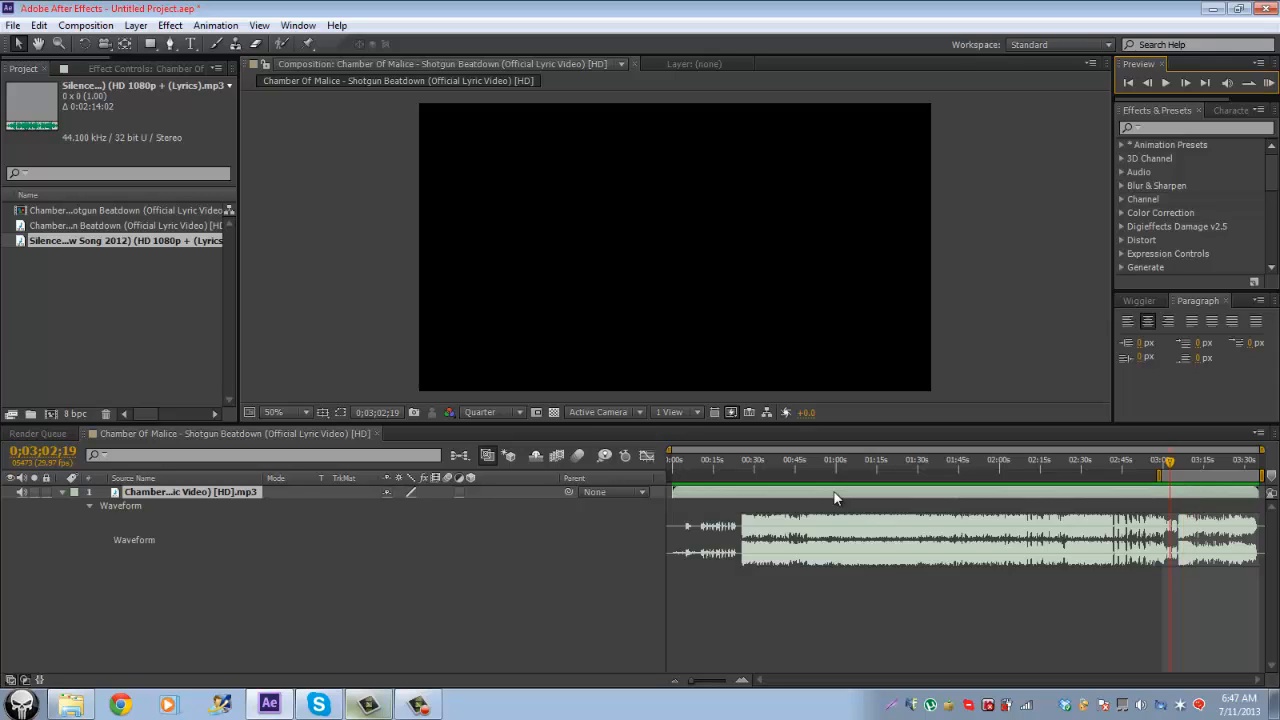
Step: Start the work area at 0;02;41;22, trim the Chamber Of Malice layer's beginning to that point, and return the playhead to the composition's start
drag(1170, 462, 1113, 462)
key(b)
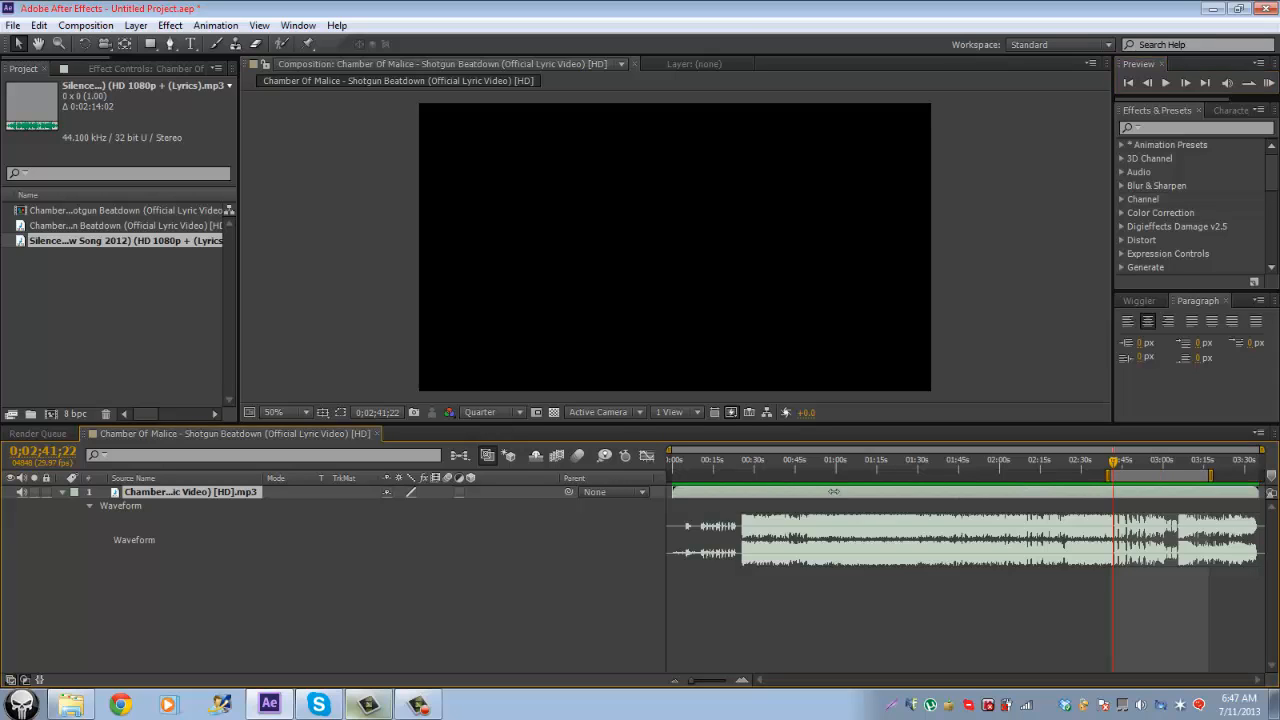
key(alt+bracketleft)
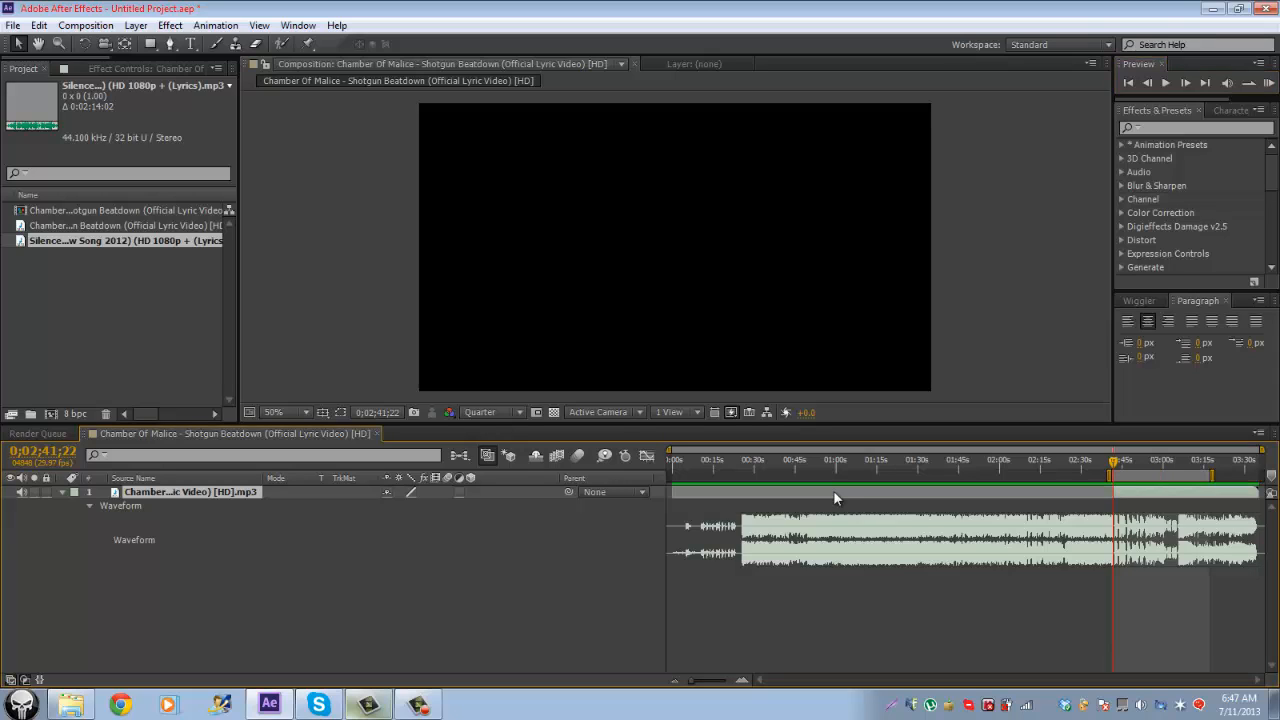
key(Home)
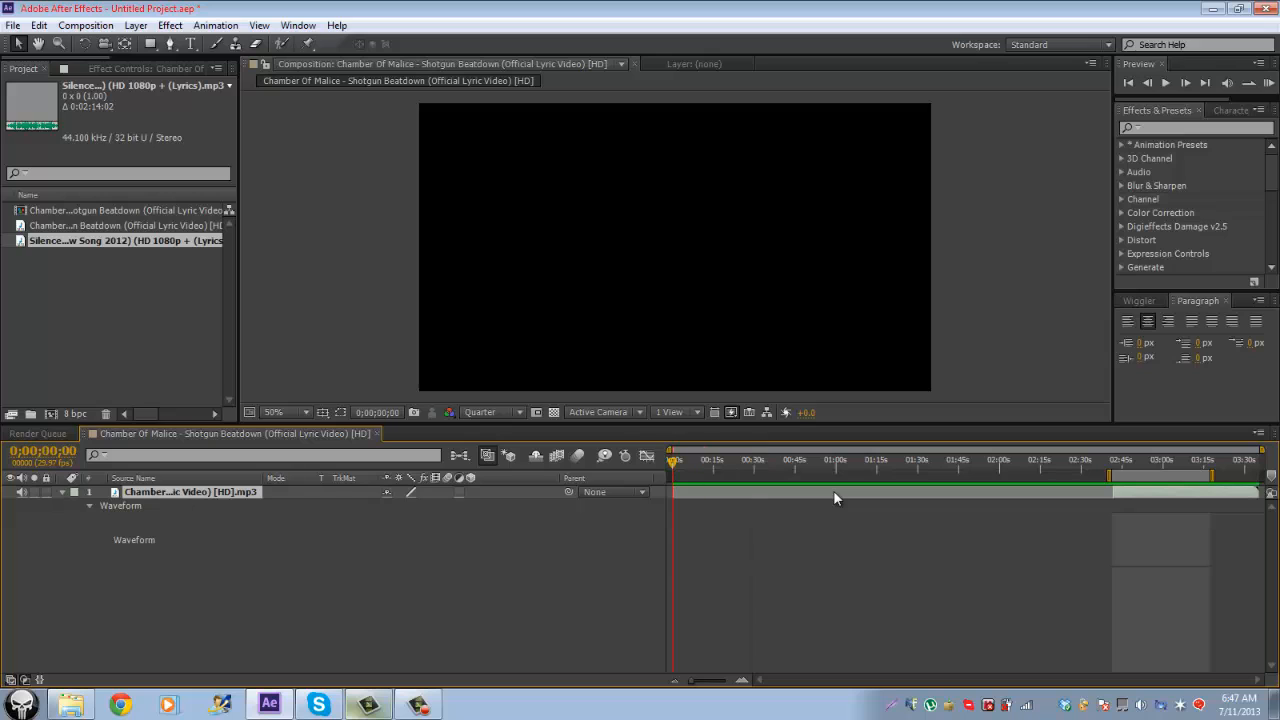
Step: Move the trimmed Chamber Of Malice layer to begin at the composition's start, then place the playhead at 0;00;19;22
key(bracketleft)
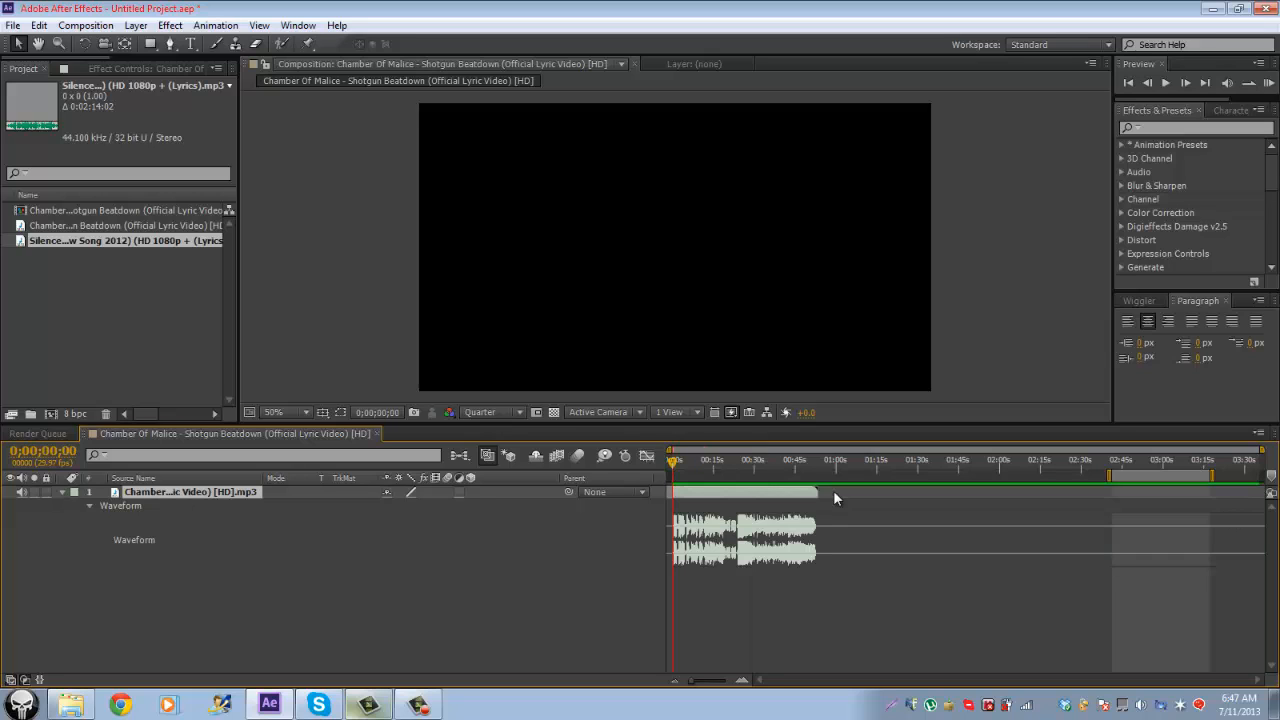
key(equal)
key(equal)
key(equal)
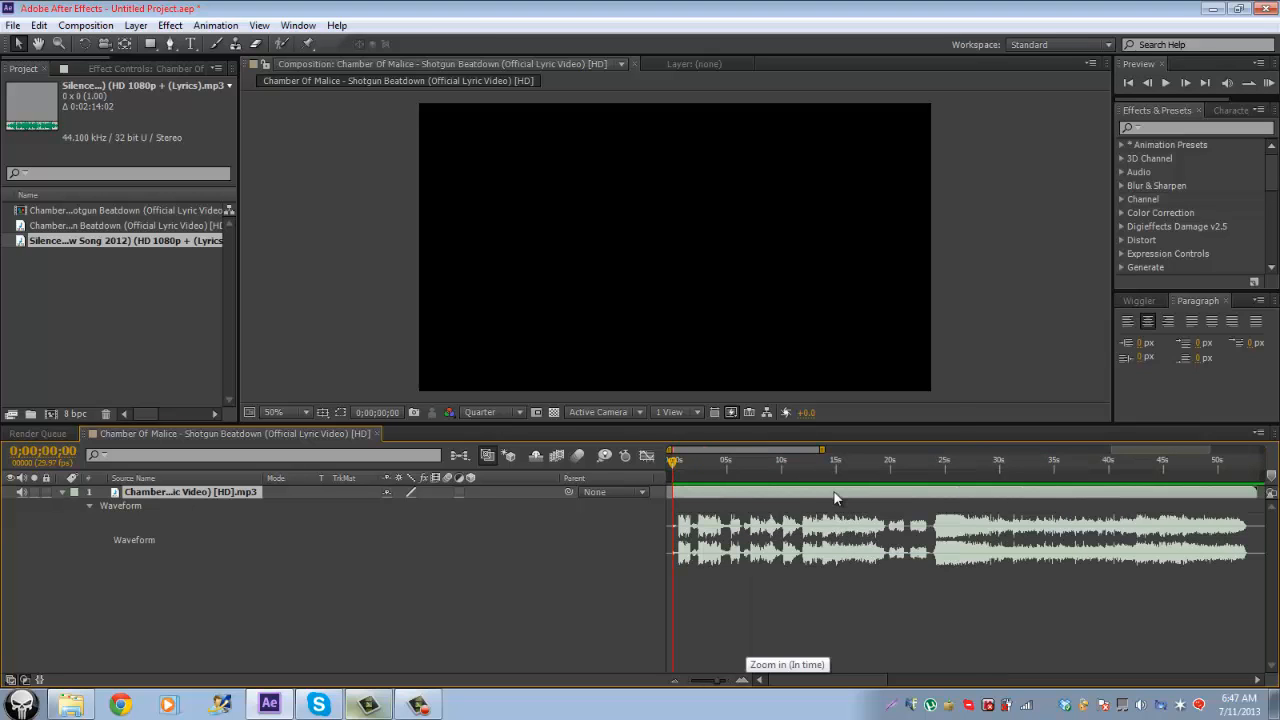
mouse_move(1230, 462)
mouse_down()
mouse_move(1267, 462)
mouse_move(763, 462)
mouse_move(787, 462)
mouse_up()
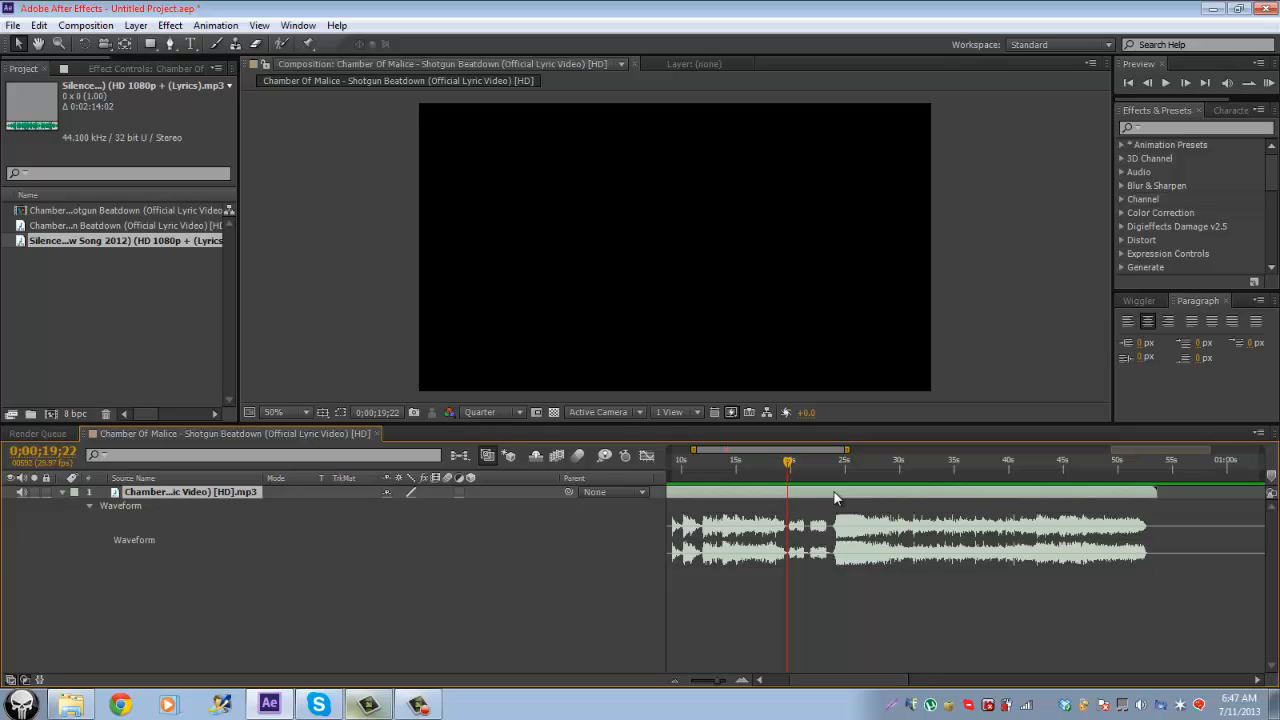
Step: Set the composition's duration to 0;00;19;22 and return the playhead to the start
click(86, 26)
click(130, 68)
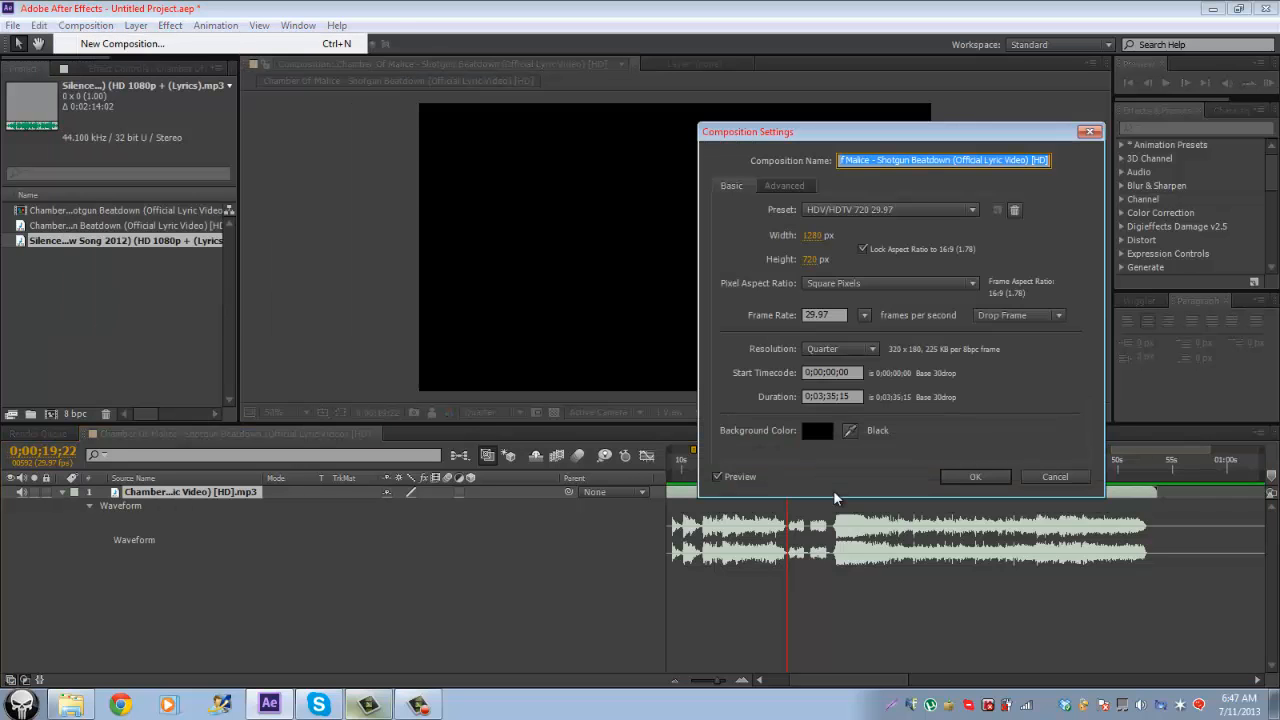
drag(852, 397, 818, 397)
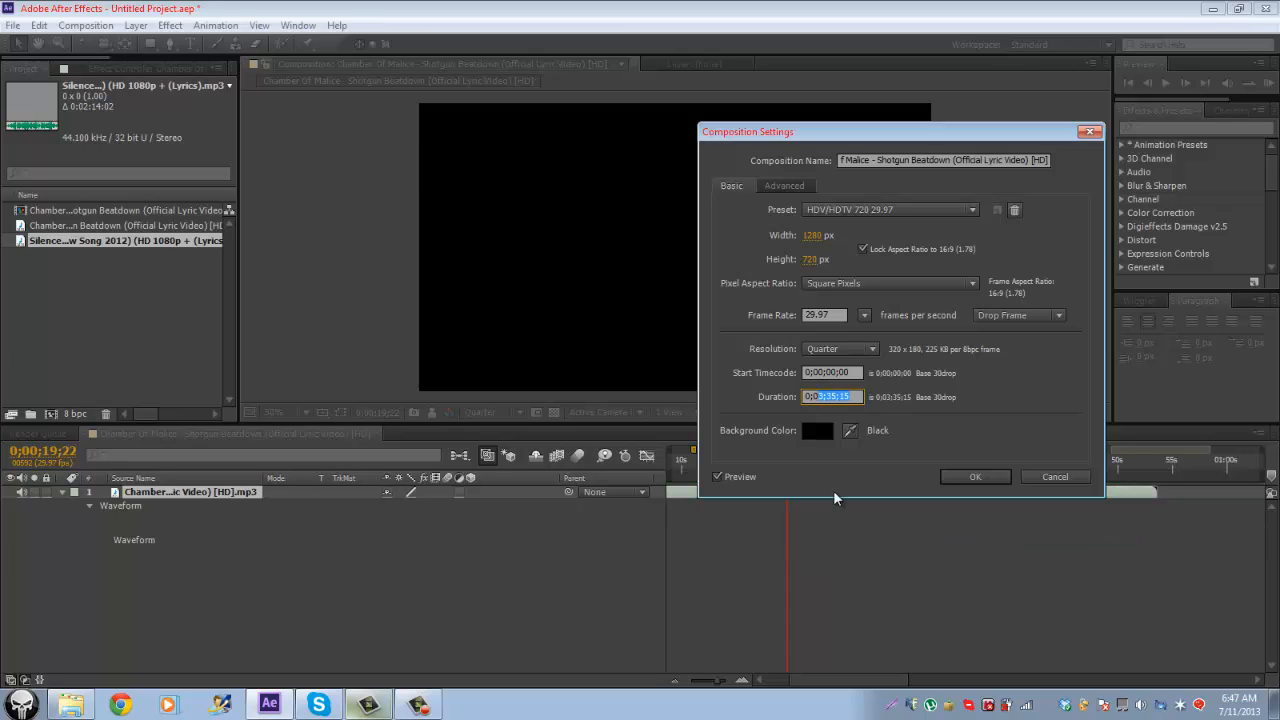
text(0;19;22)
key(Return)
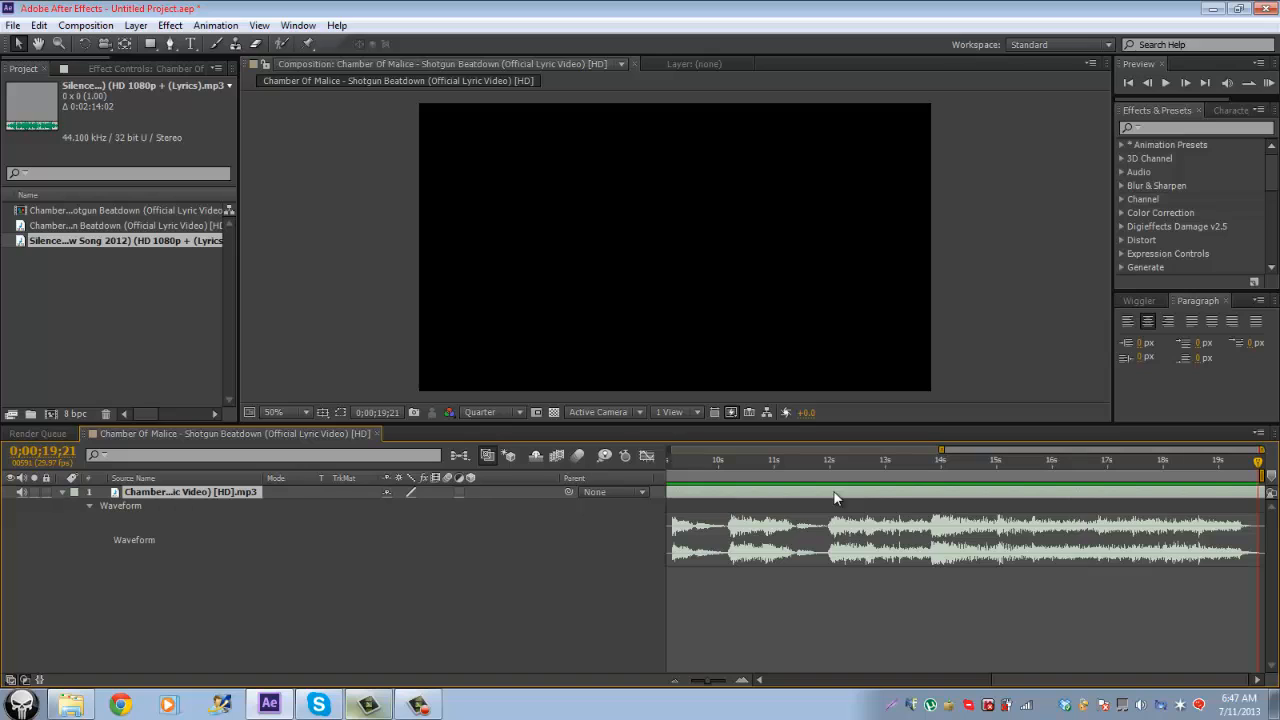
drag(1258, 462, 546, 462)
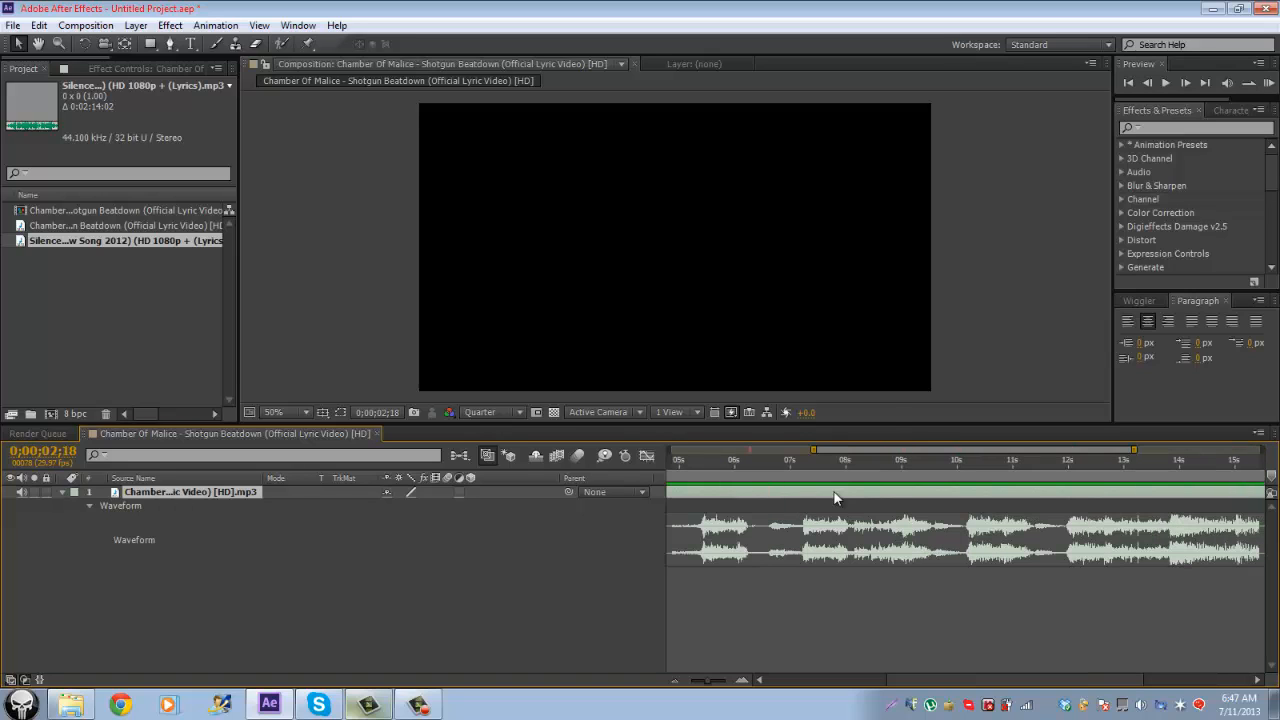
click(675, 680)
click(675, 680)
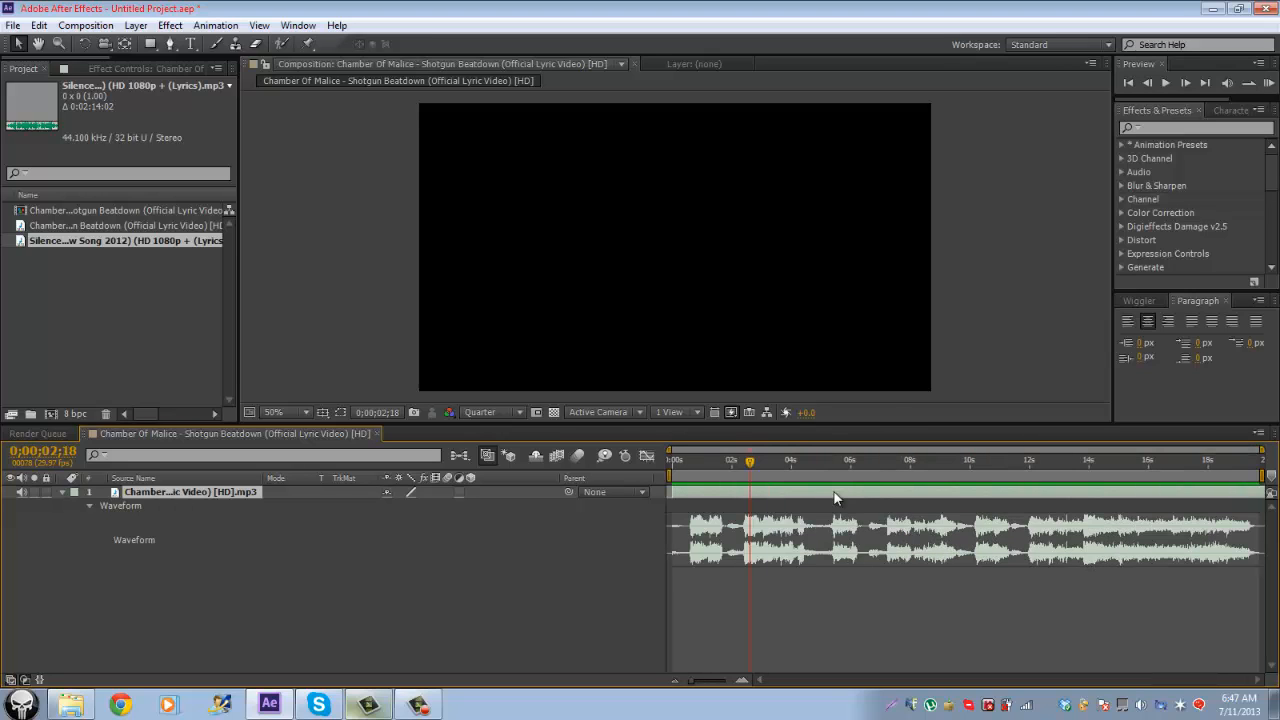
key(Home)
click(12, 25)
mouse_move(120, 232)
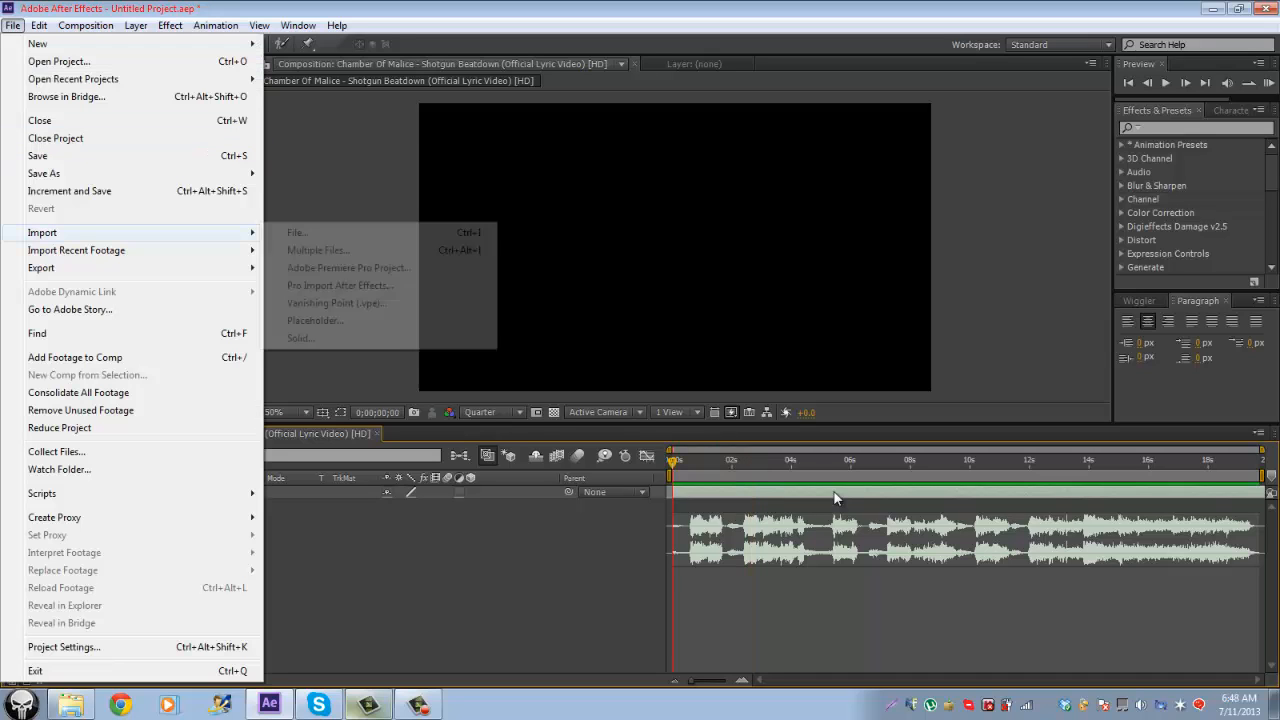
click(297, 232)
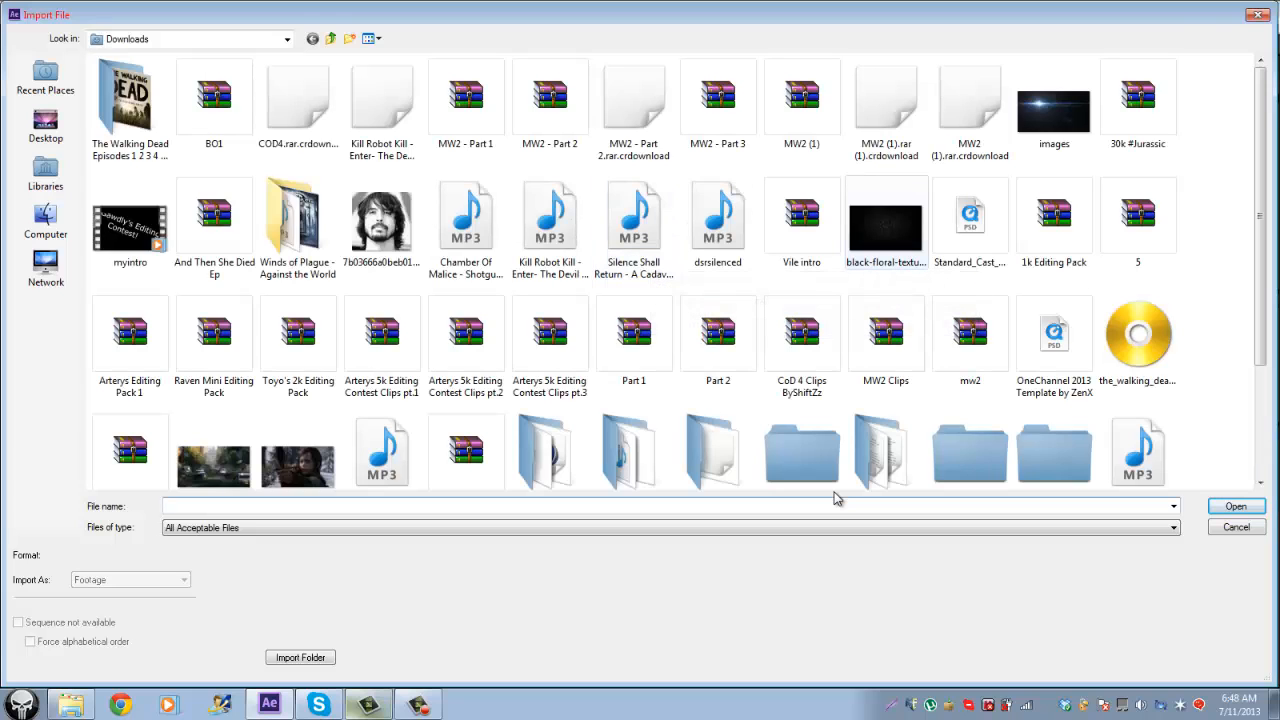
key(Escape)
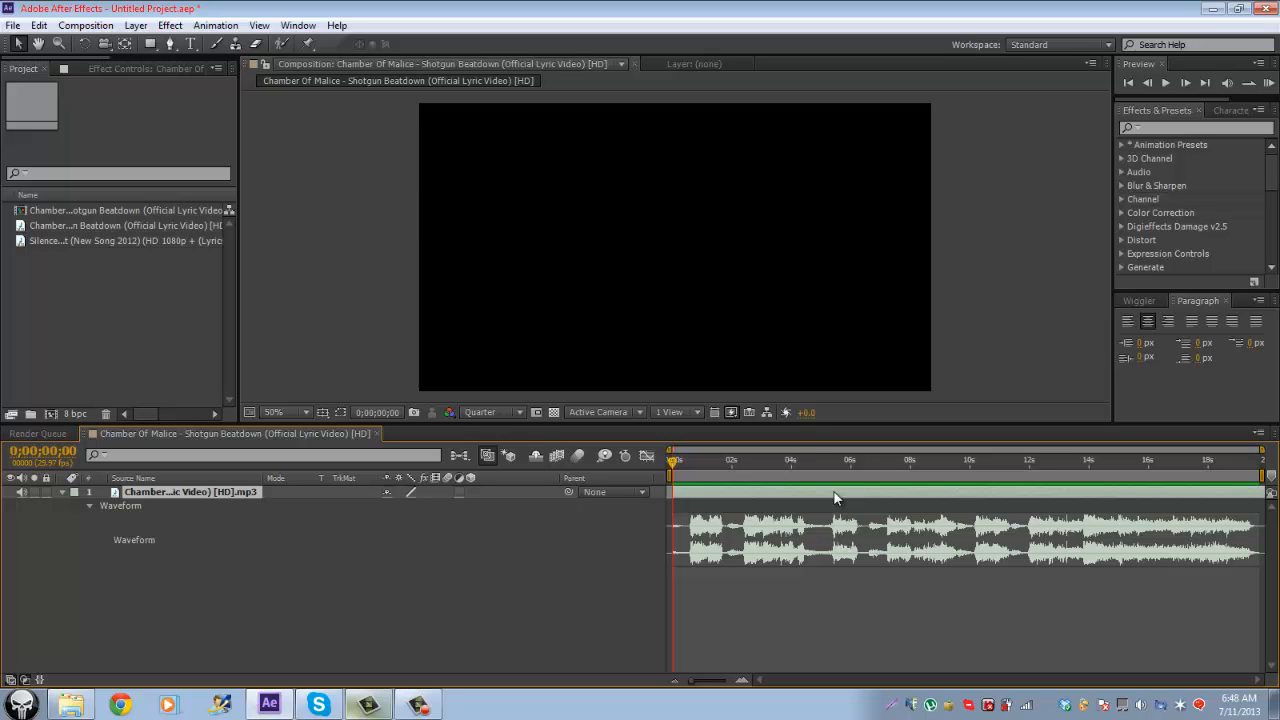
Step: Start a file import and look through the Downloads folder for a gameplay clip
key(alt+f)
key(i)
key(Right)
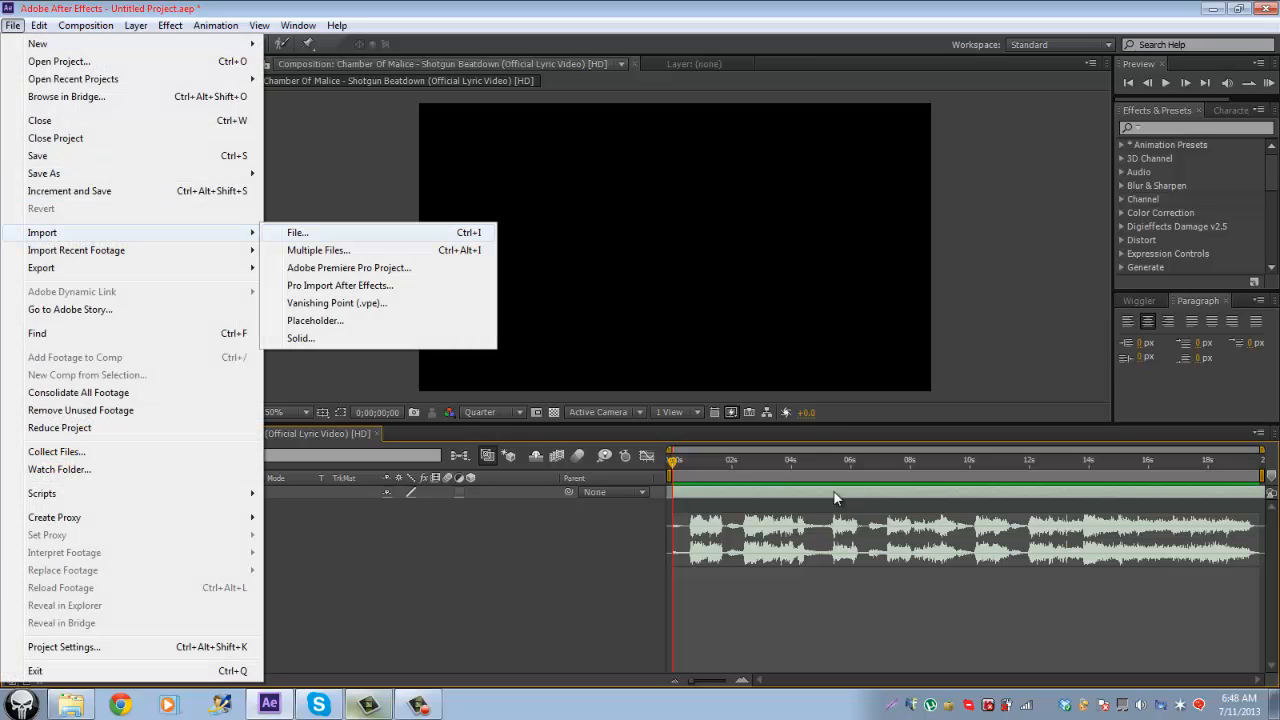
key(Return)
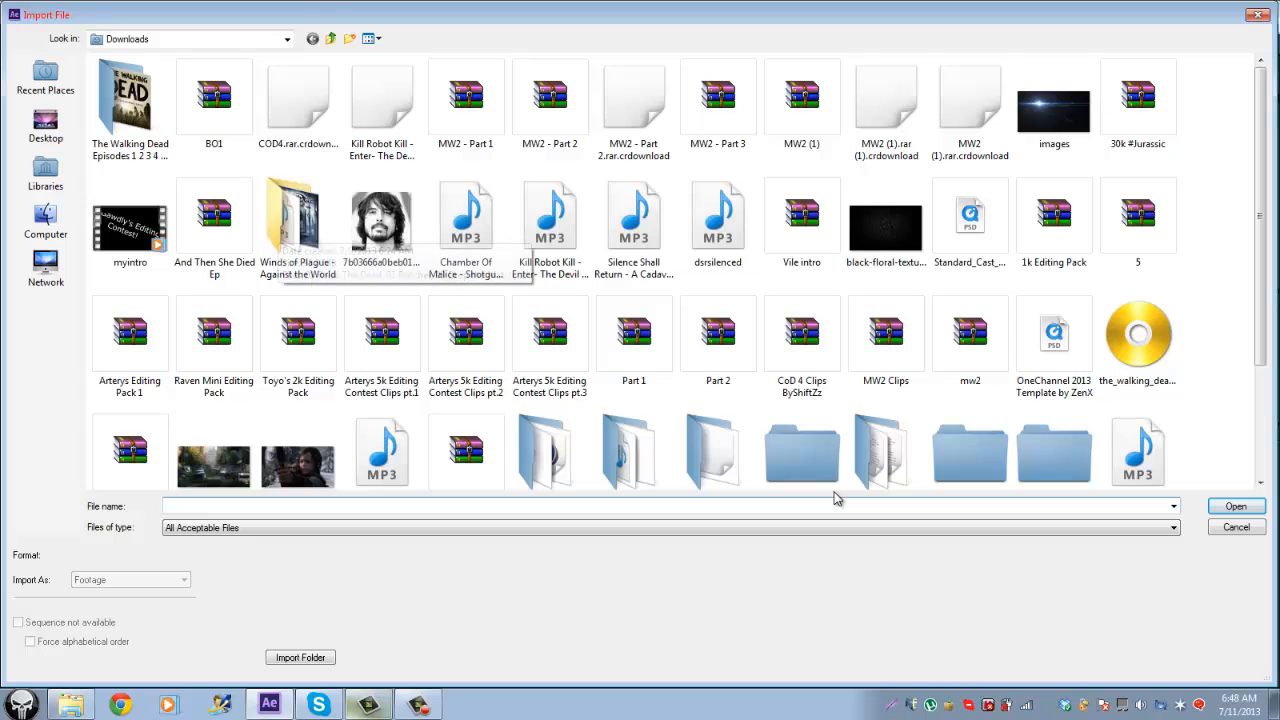
scroll(836, 498, down, 3)
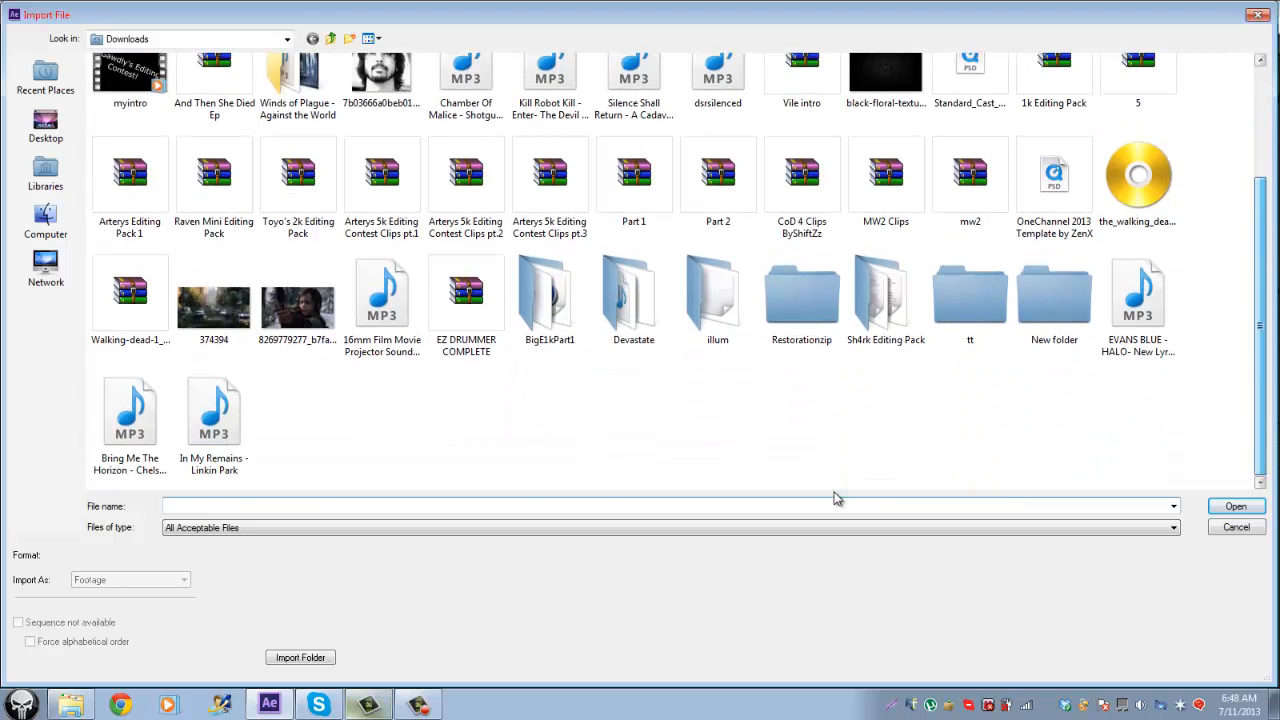
scroll(836, 498, up, 2)
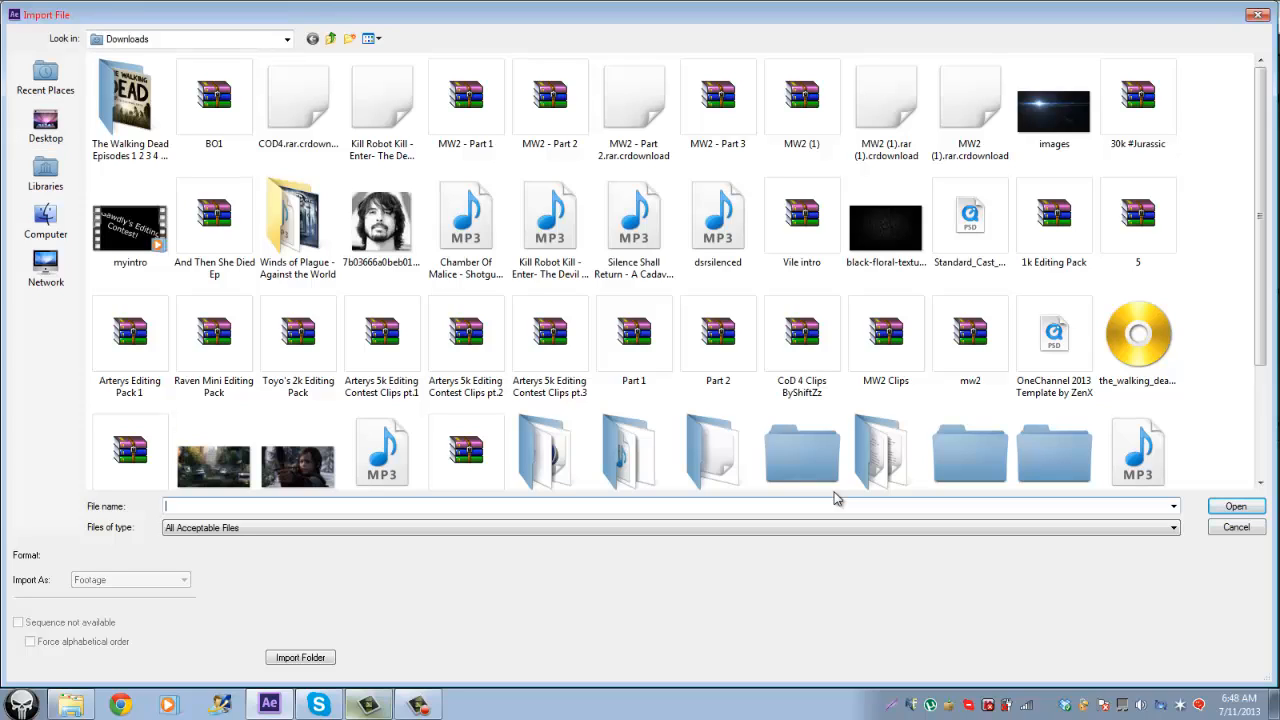
Step: Browse out of Downloads to the Documents library in the file import
key(alt+i)
key(Tab)
key(alt+i)
key(F4)
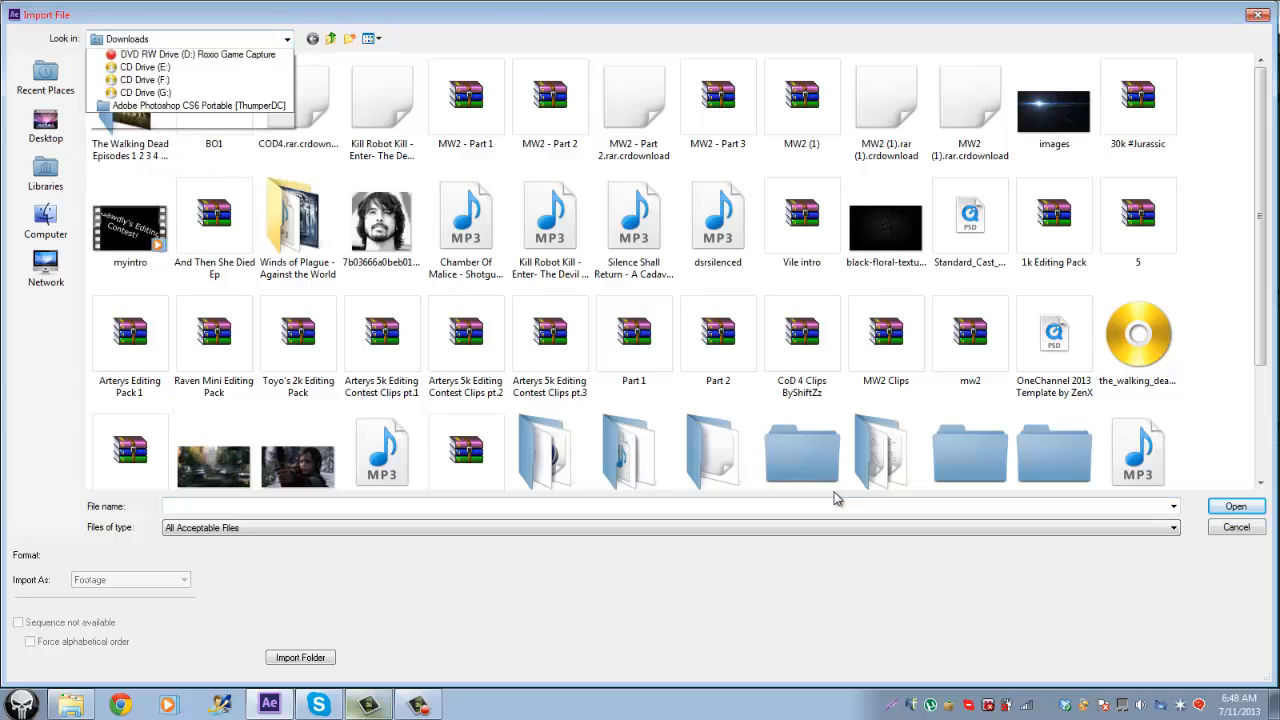
key(Up)
key(Return)
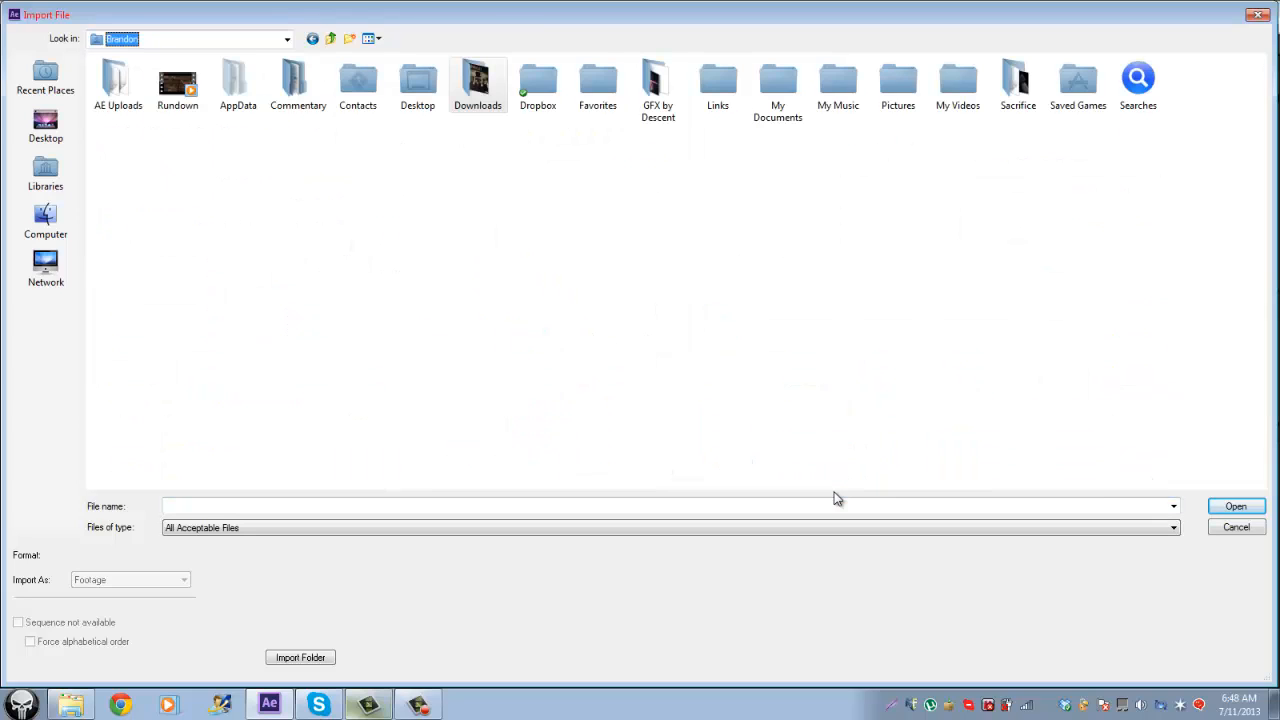
click(46, 126)
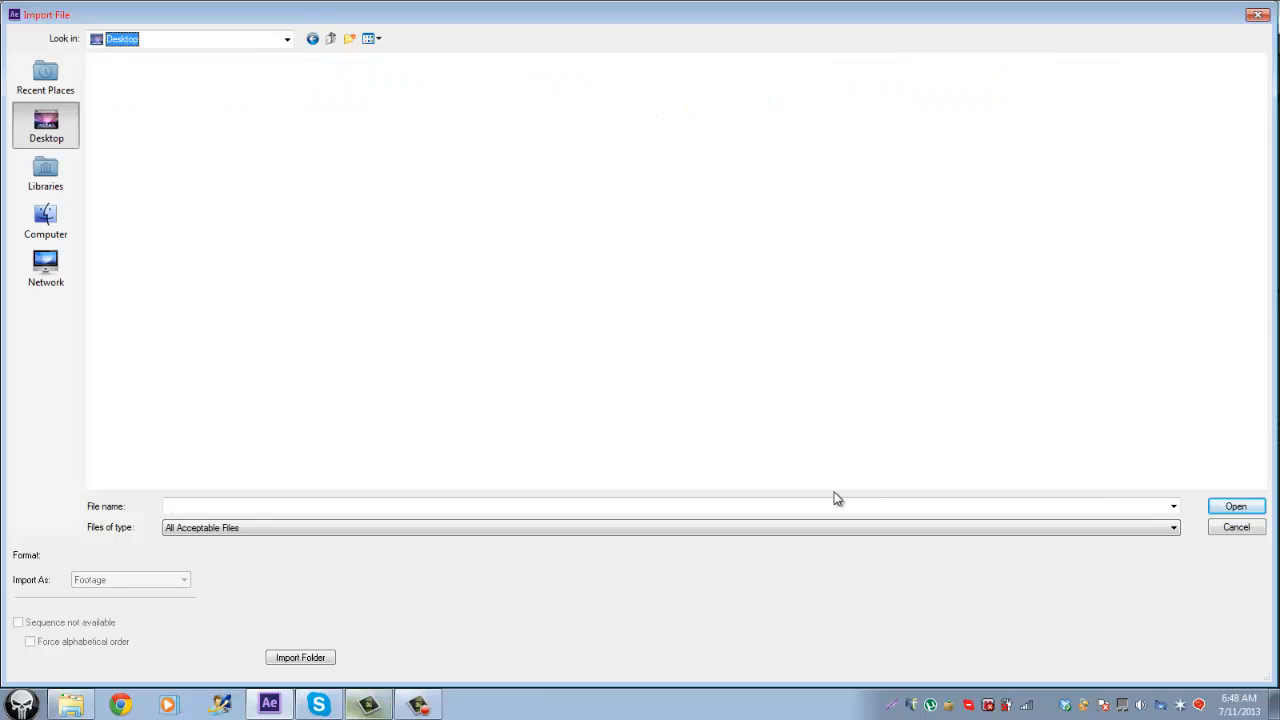
double_click(176, 77)
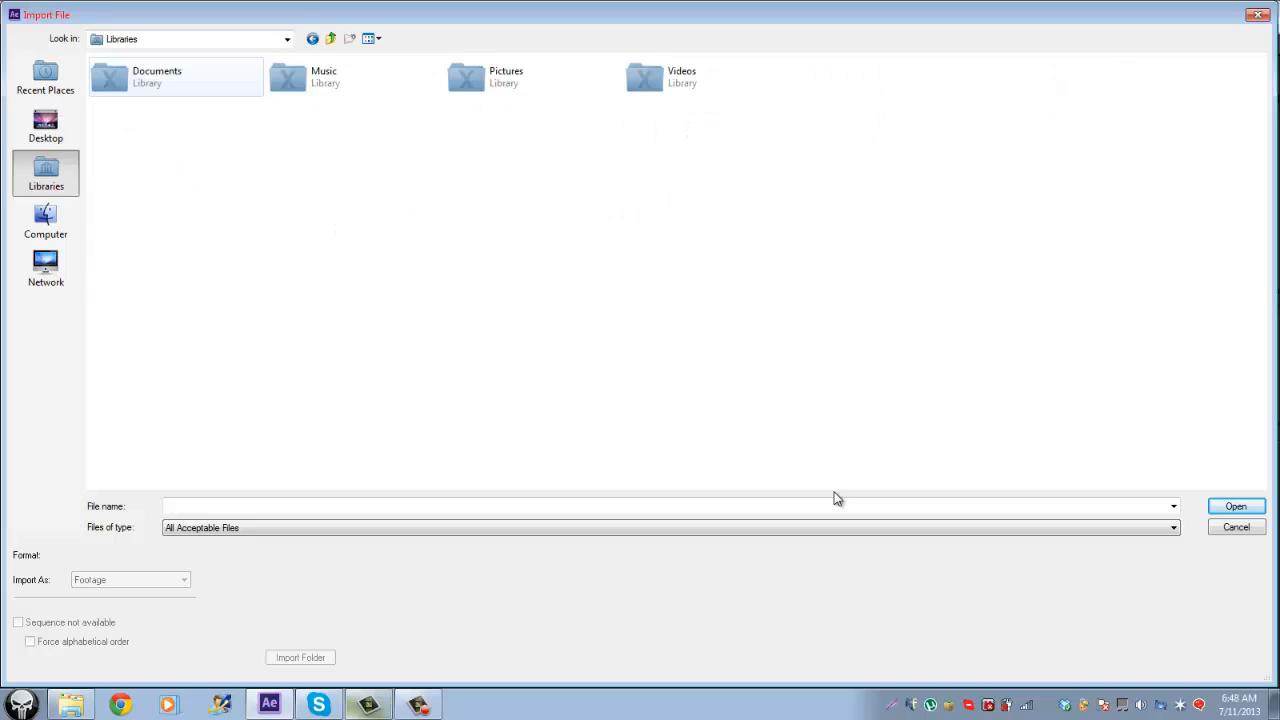
double_click(176, 77)
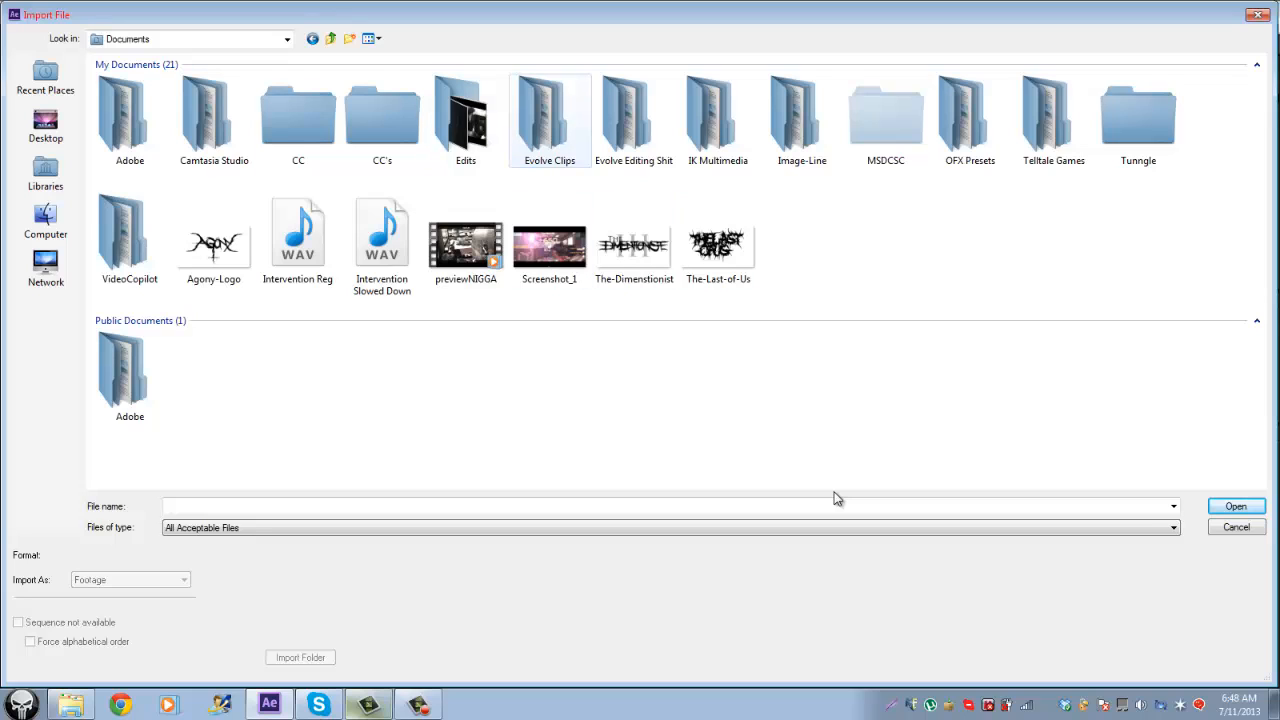
double_click(633, 118)
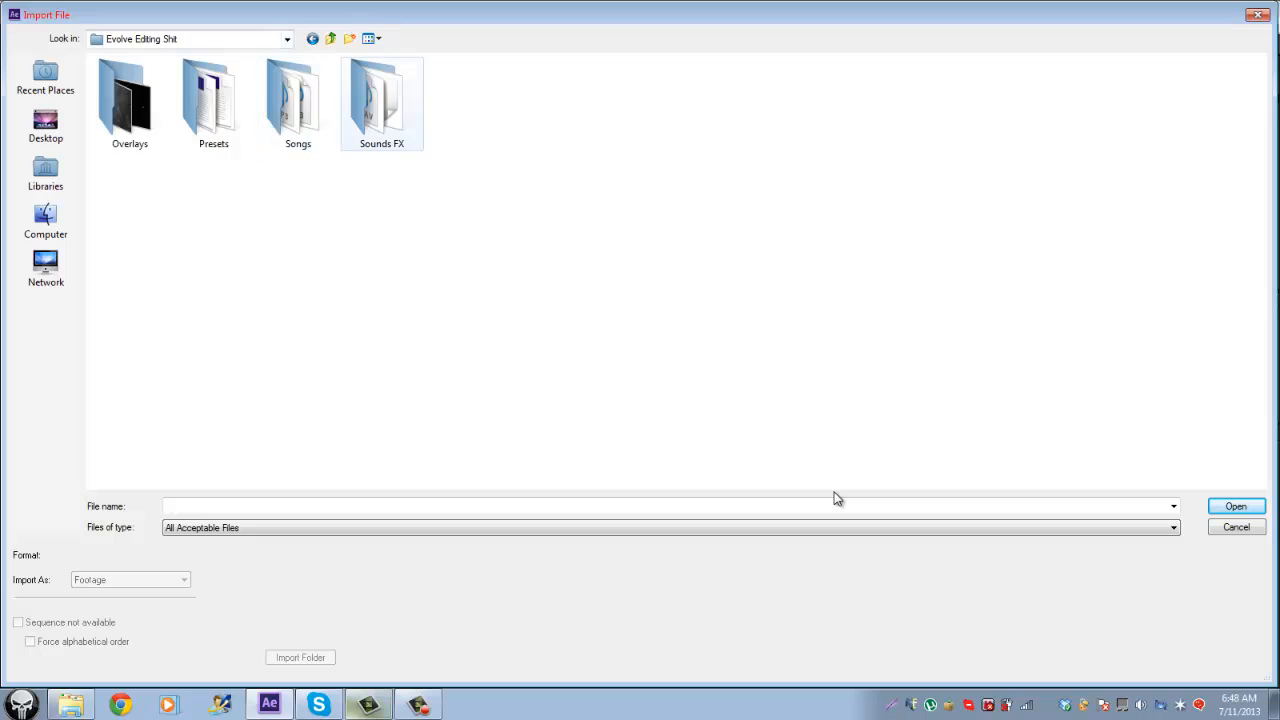
double_click(382, 104)
key(BackSpace)
key(BackSpace)
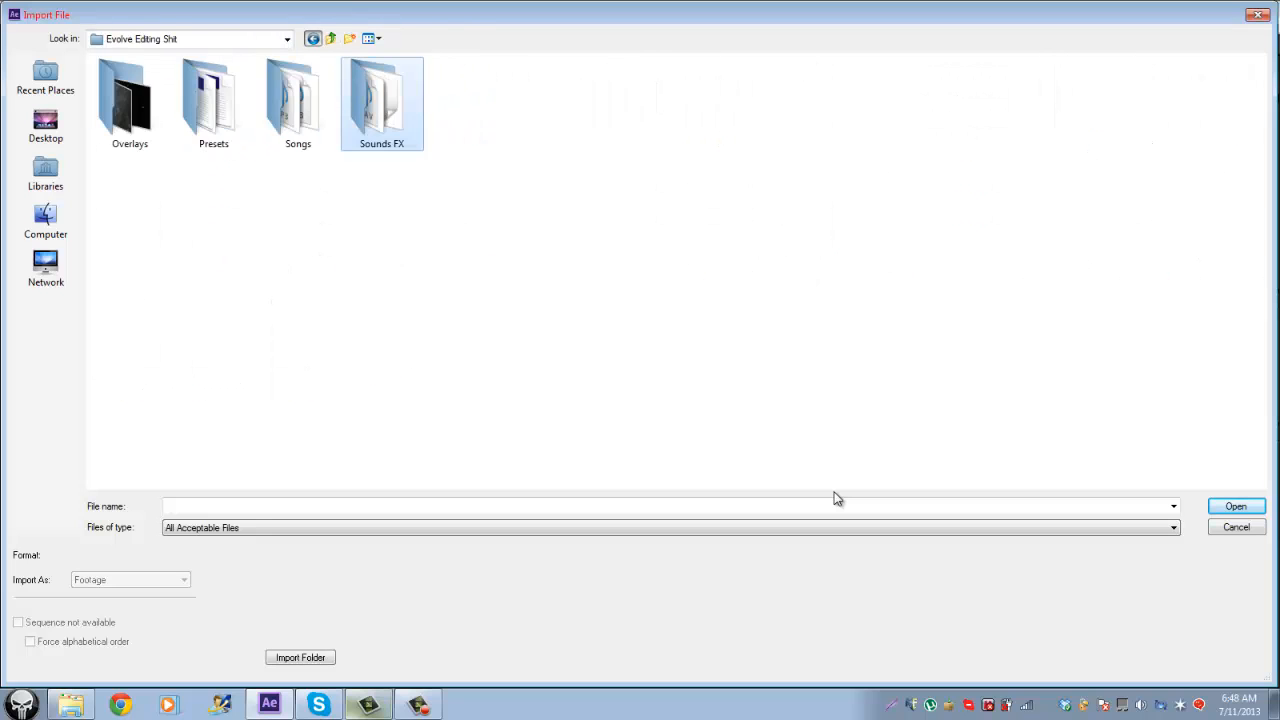
Step: Import the "Vacant intervention 2 kills collat kill collat" clip from Evolve Clips' Mw2 folder and add it above the song layer
key(Left)
key(Return)
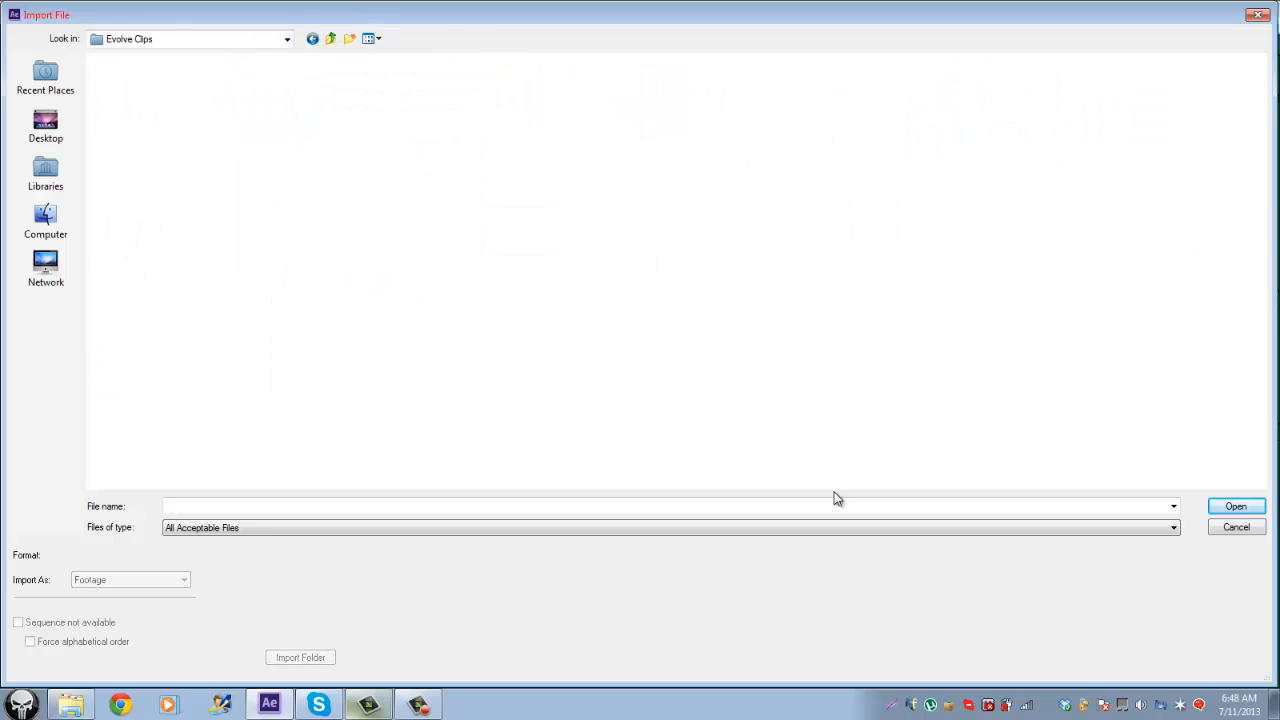
key(Right)
key(Return)
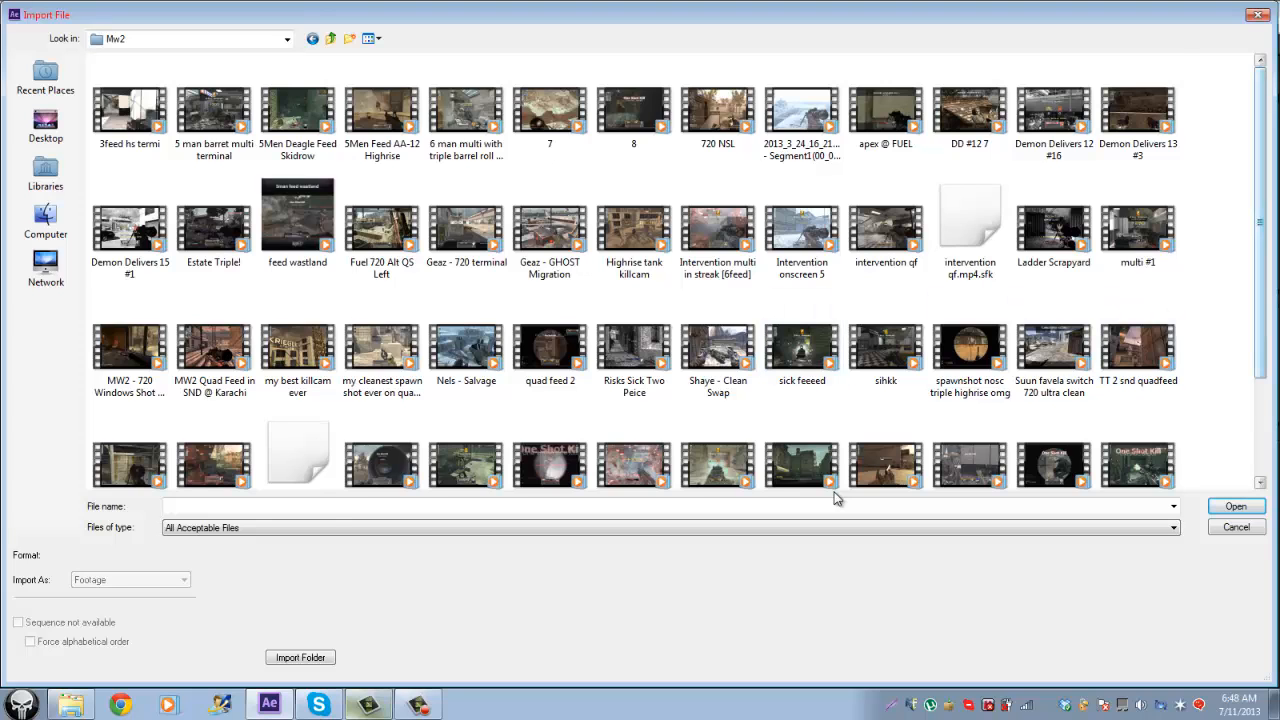
scroll(836, 490, down, 2)
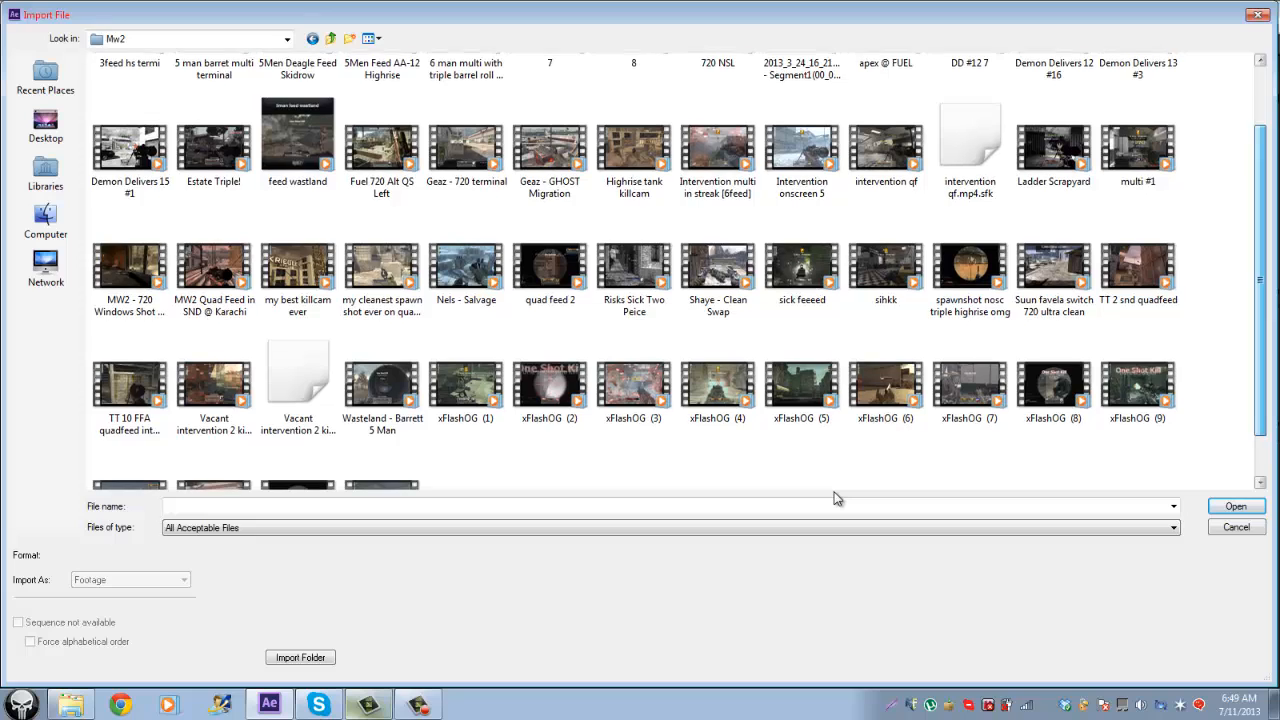
scroll(836, 498, down, 1)
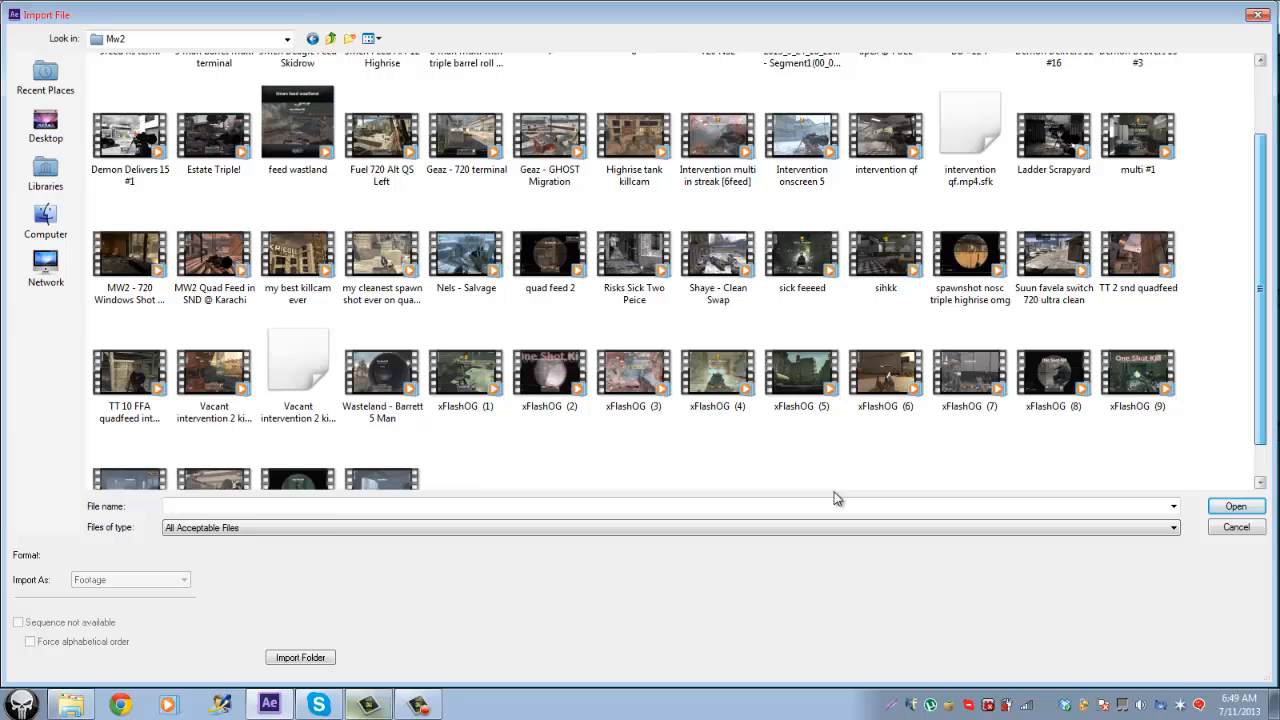
drag(1260, 289, 1260, 312)
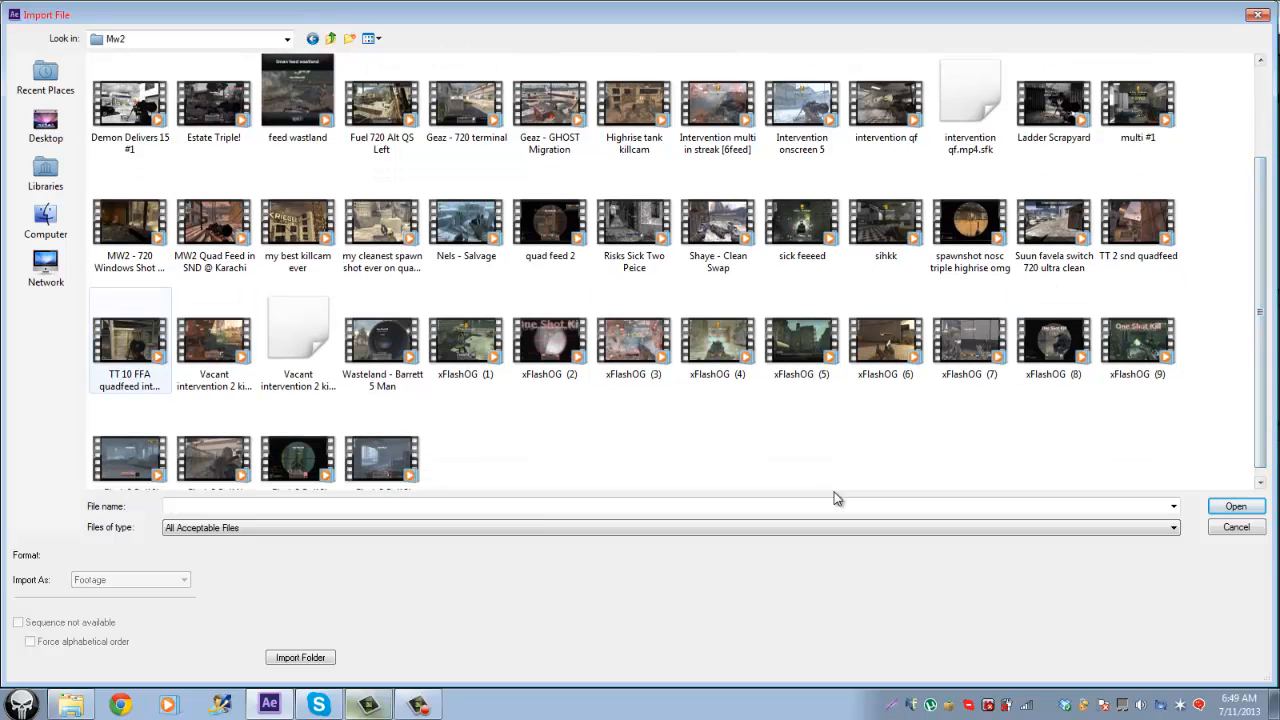
double_click(214, 343)
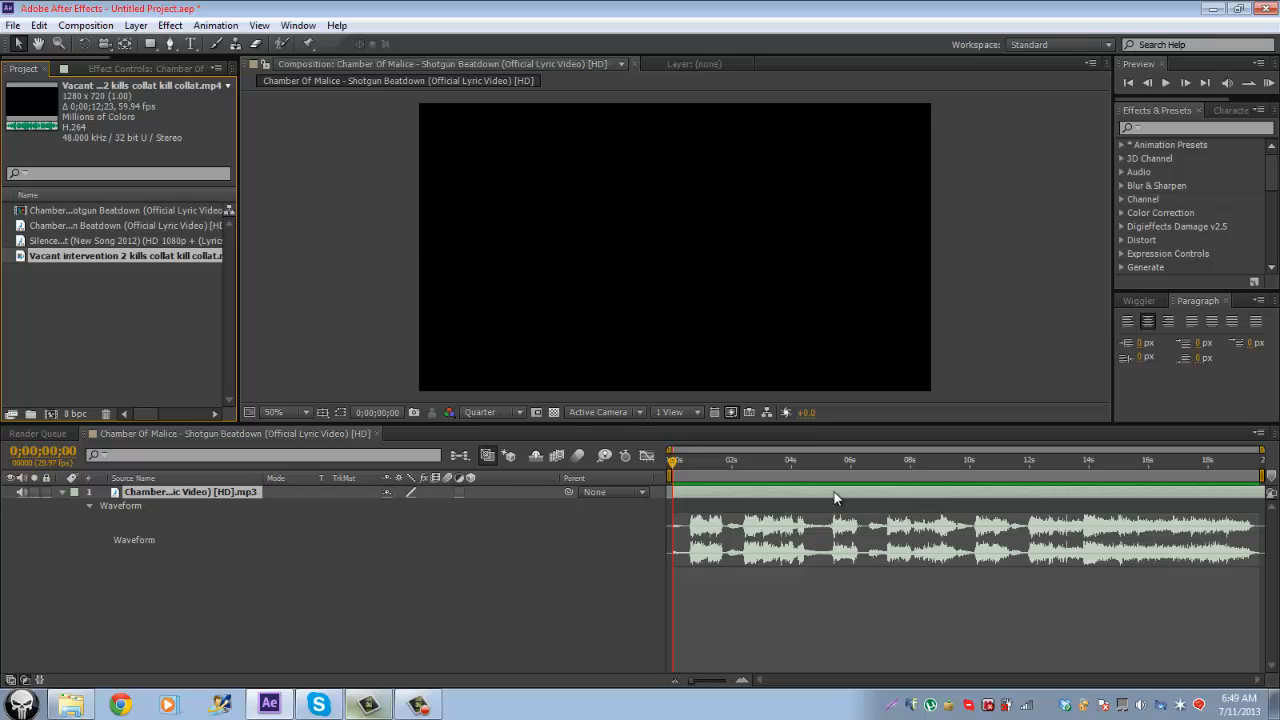
drag(125, 256, 230, 490)
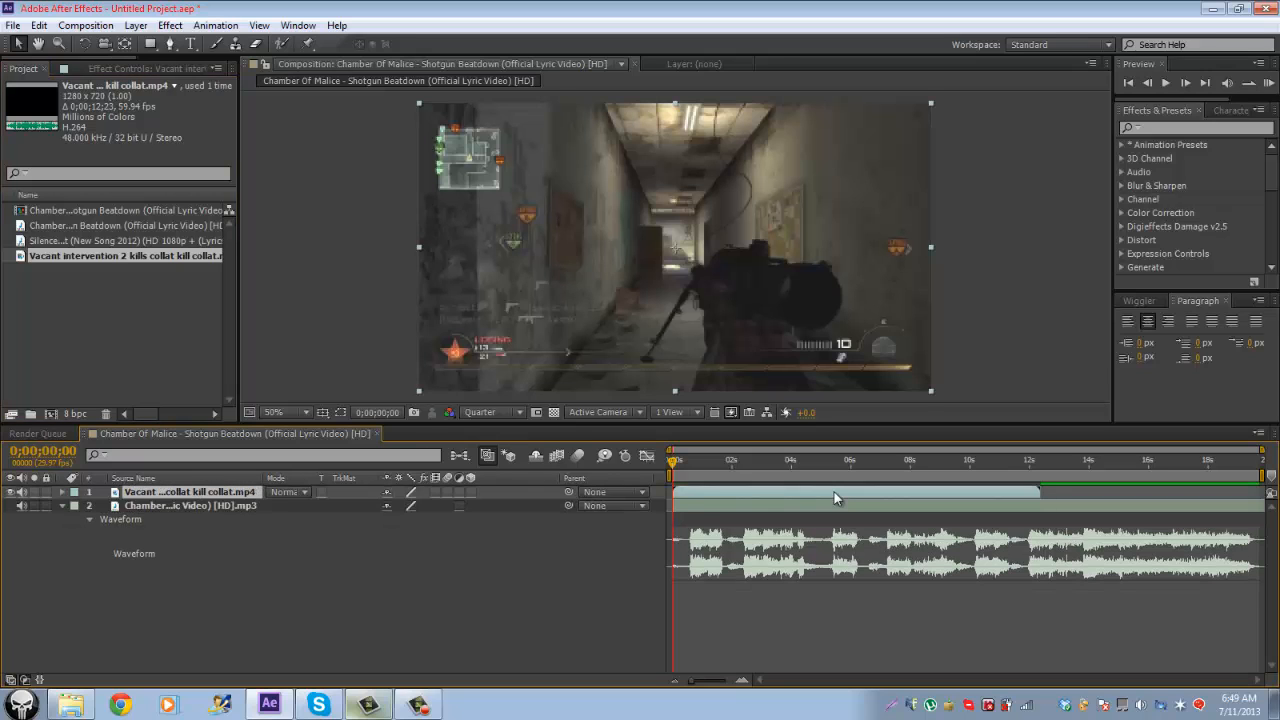
Step: Play the gameplay clip against the song in short stretches, pausing at 0;00;03;03, 0;00;04;14 and 0;00;05;19
key(space)
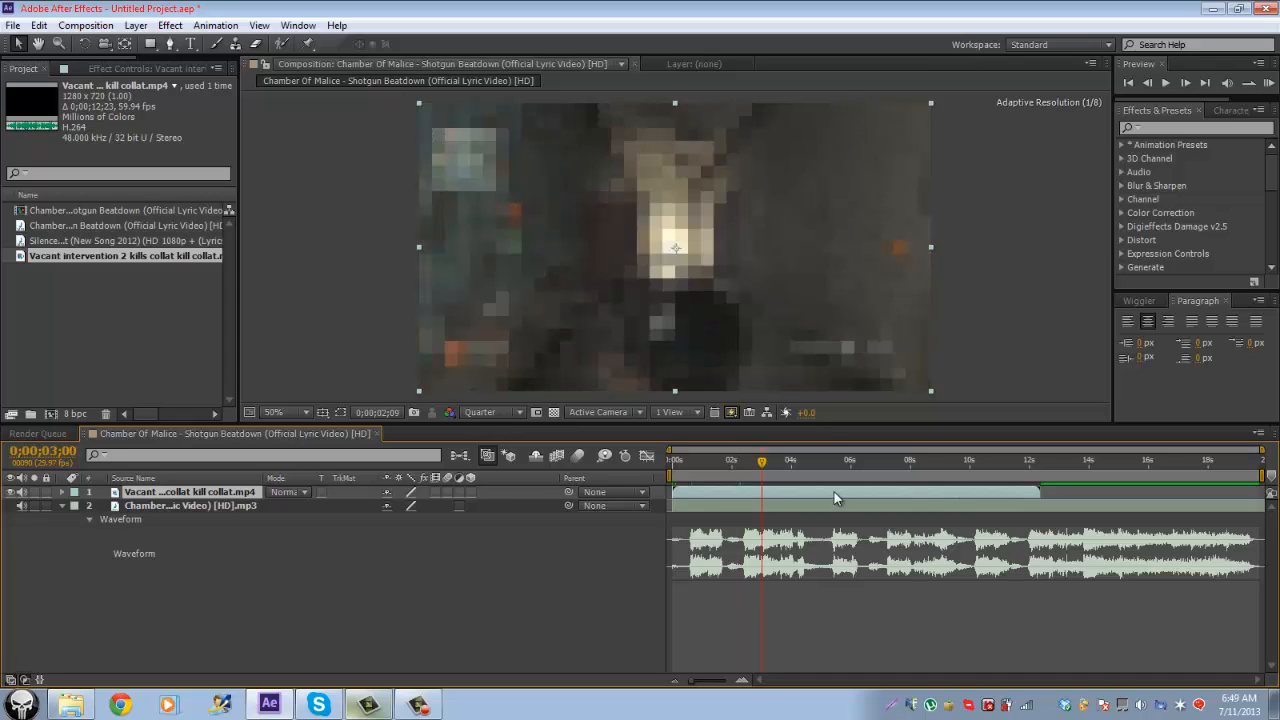
key(space)
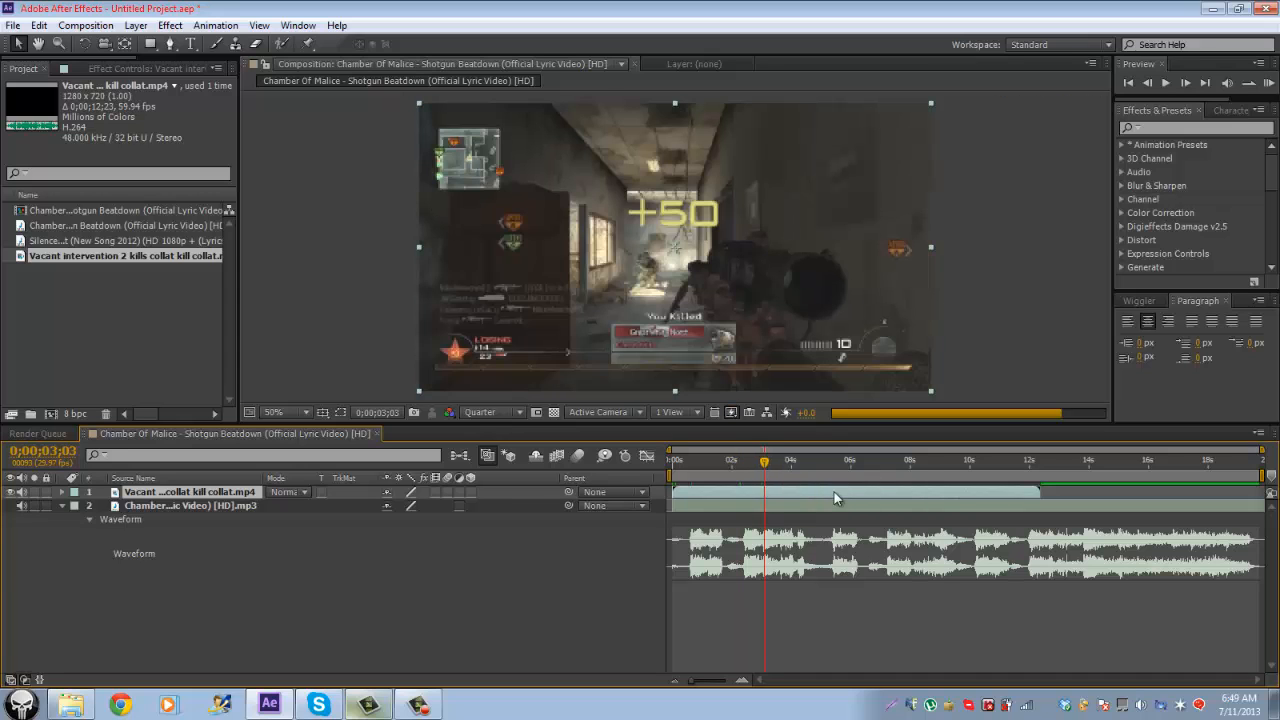
key(space)
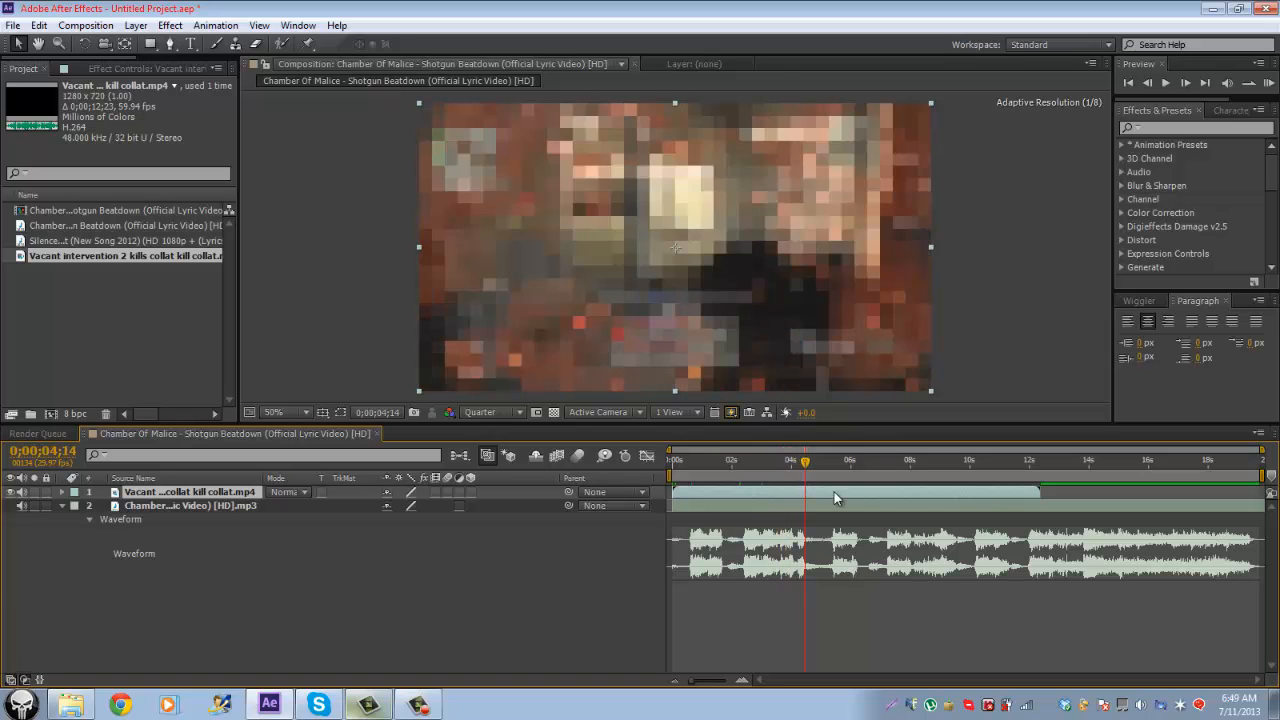
key(space)
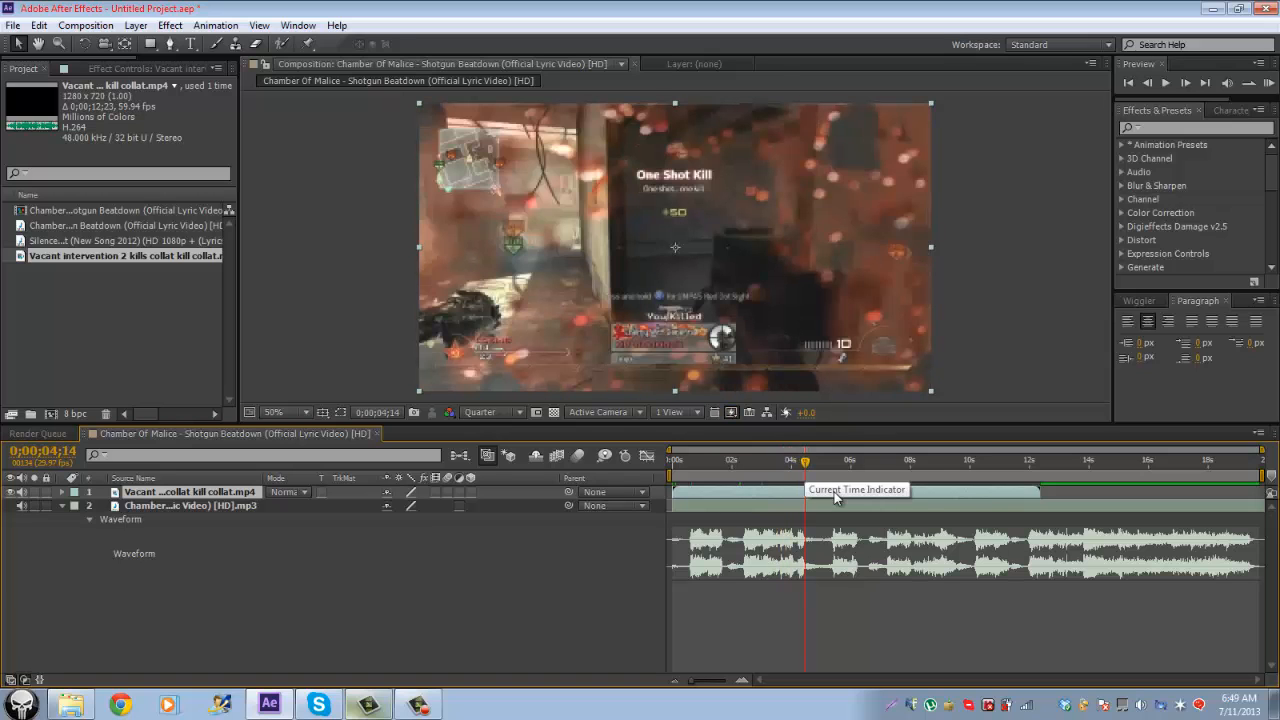
key(space)
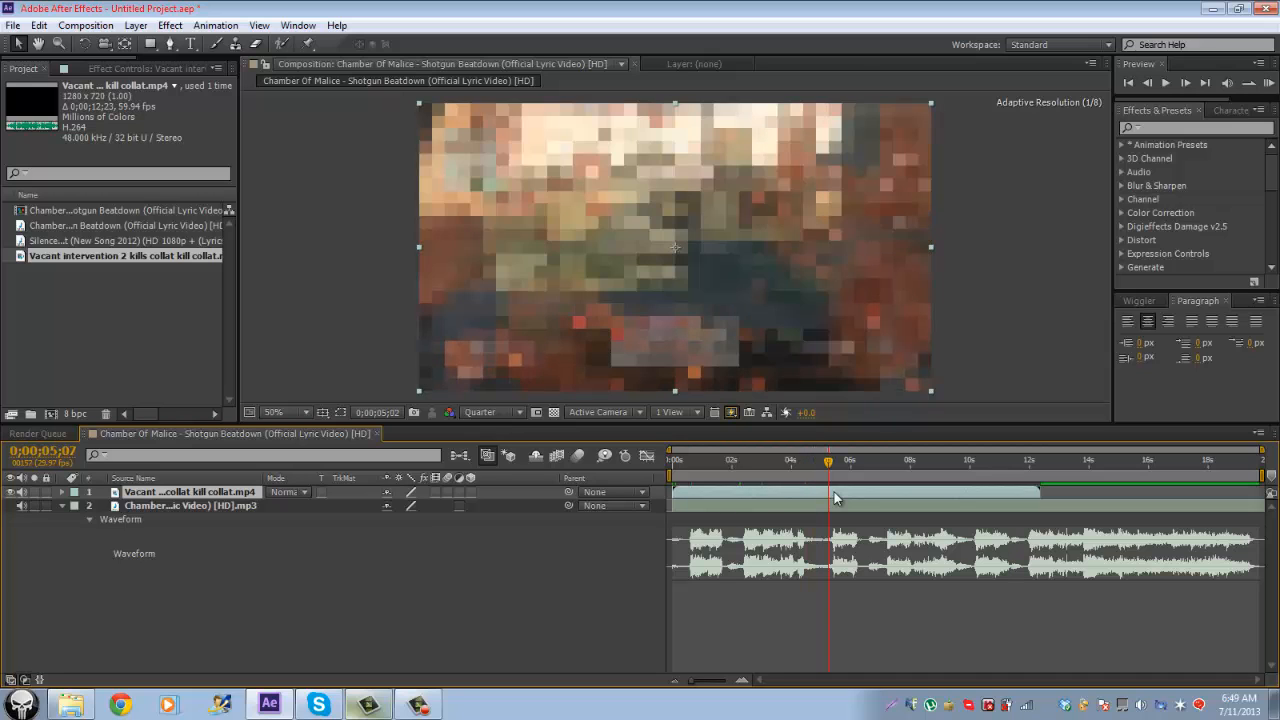
key(space)
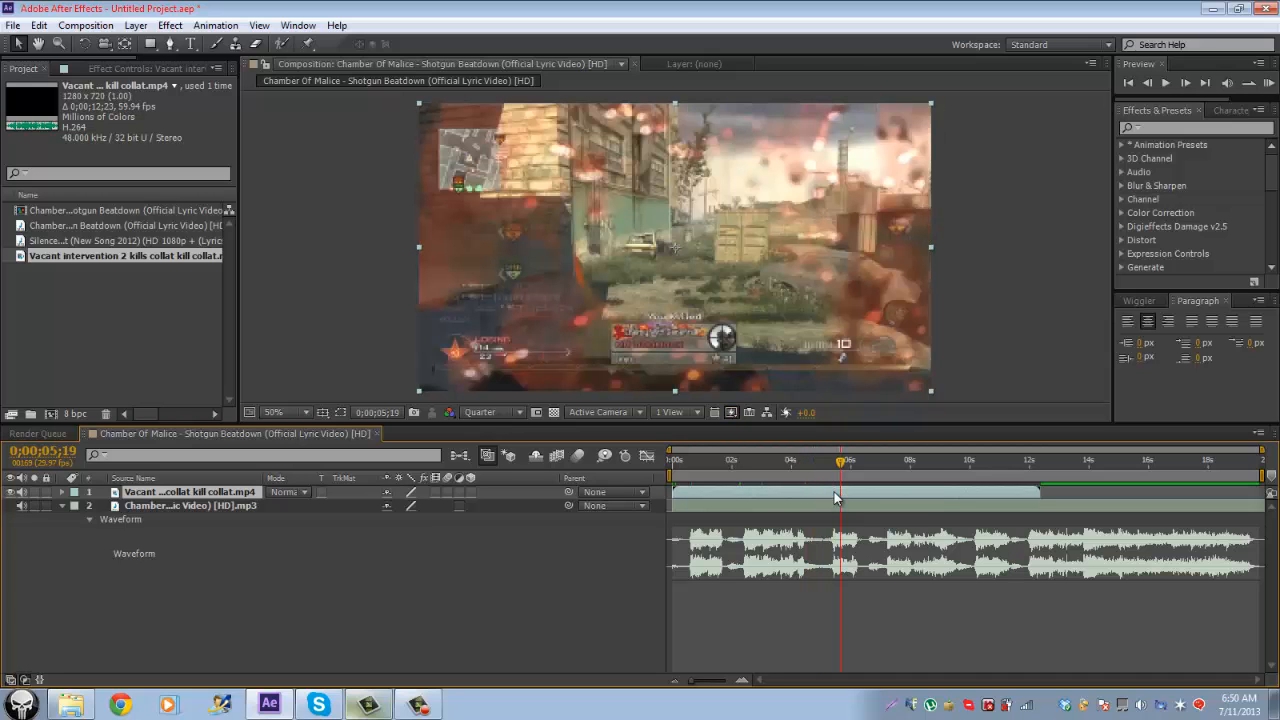
Step: Play the gameplay clip in short stretches, pausing at 0;00;06;14, 0;00;07;12, 0;00;08;05, 0;00;08;12 and 0;00;09;11
key(space)
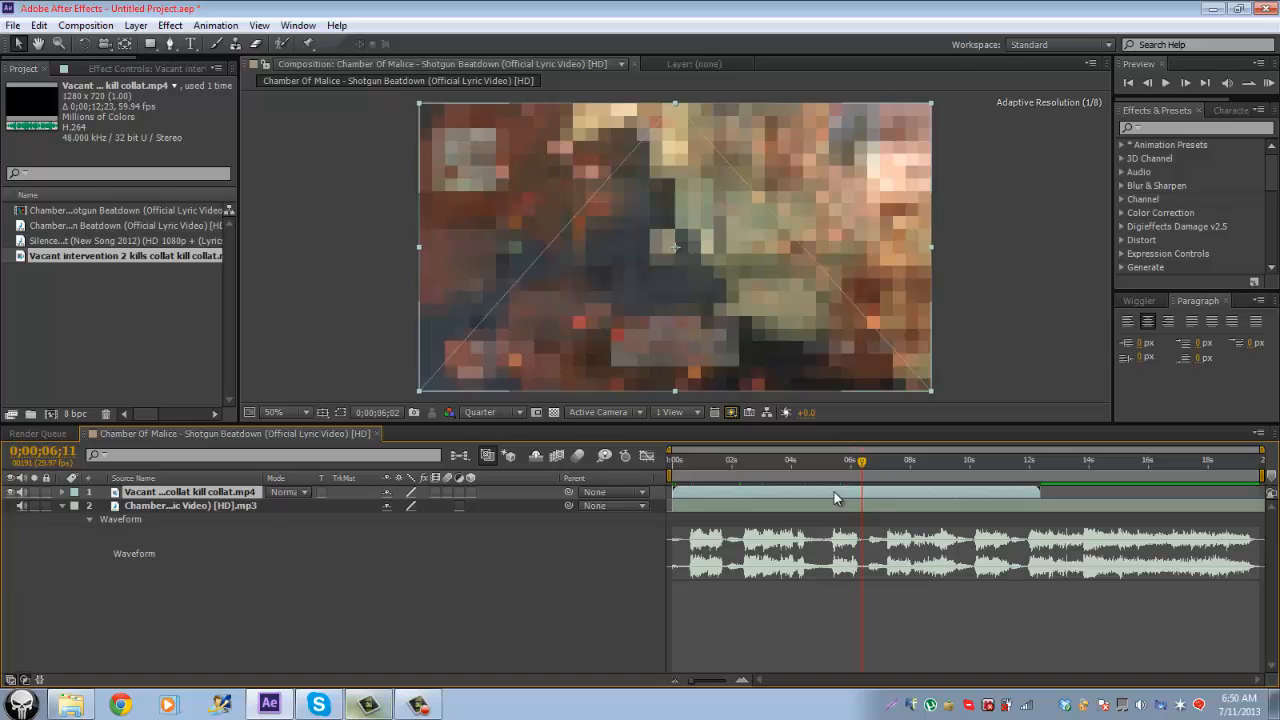
key(space)
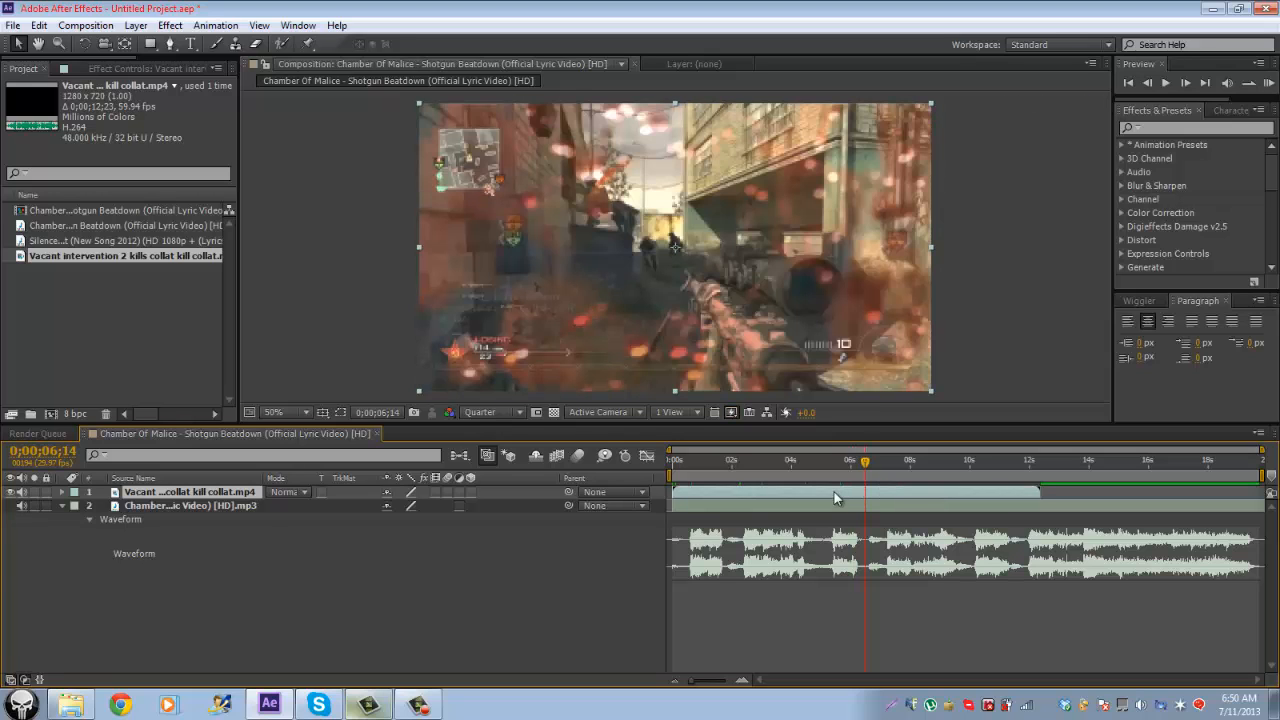
key(space)
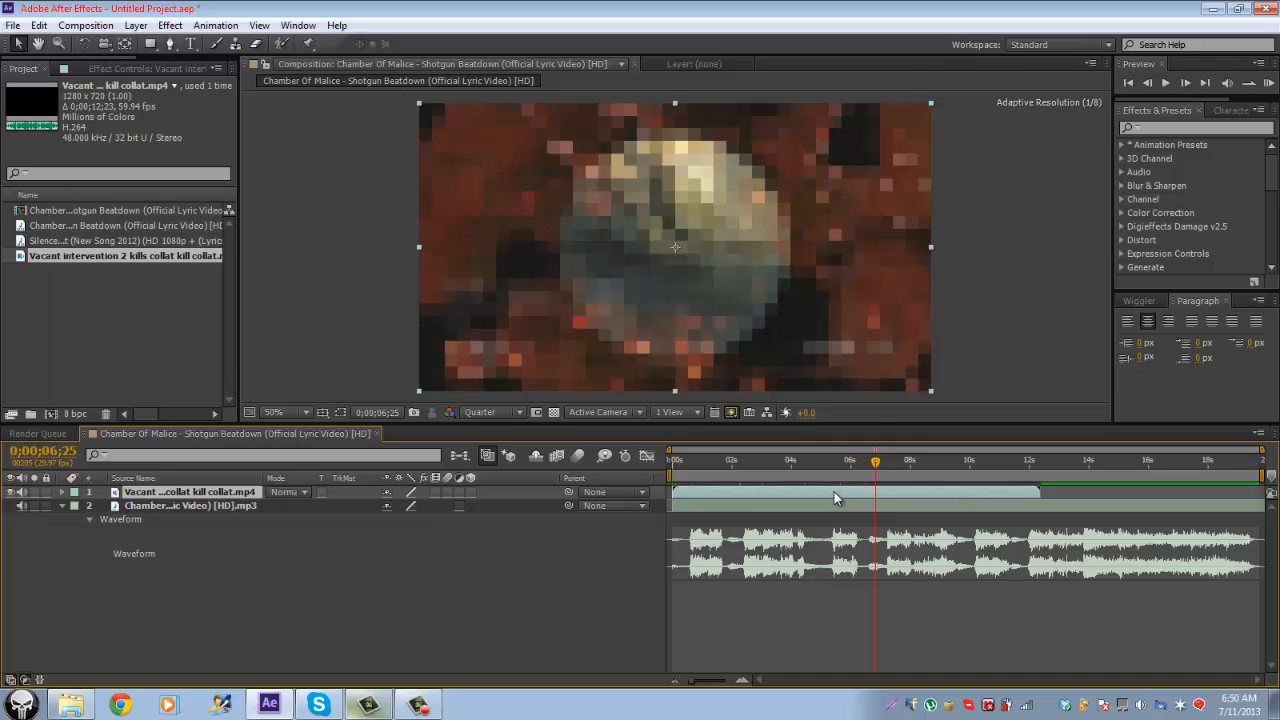
key(space)
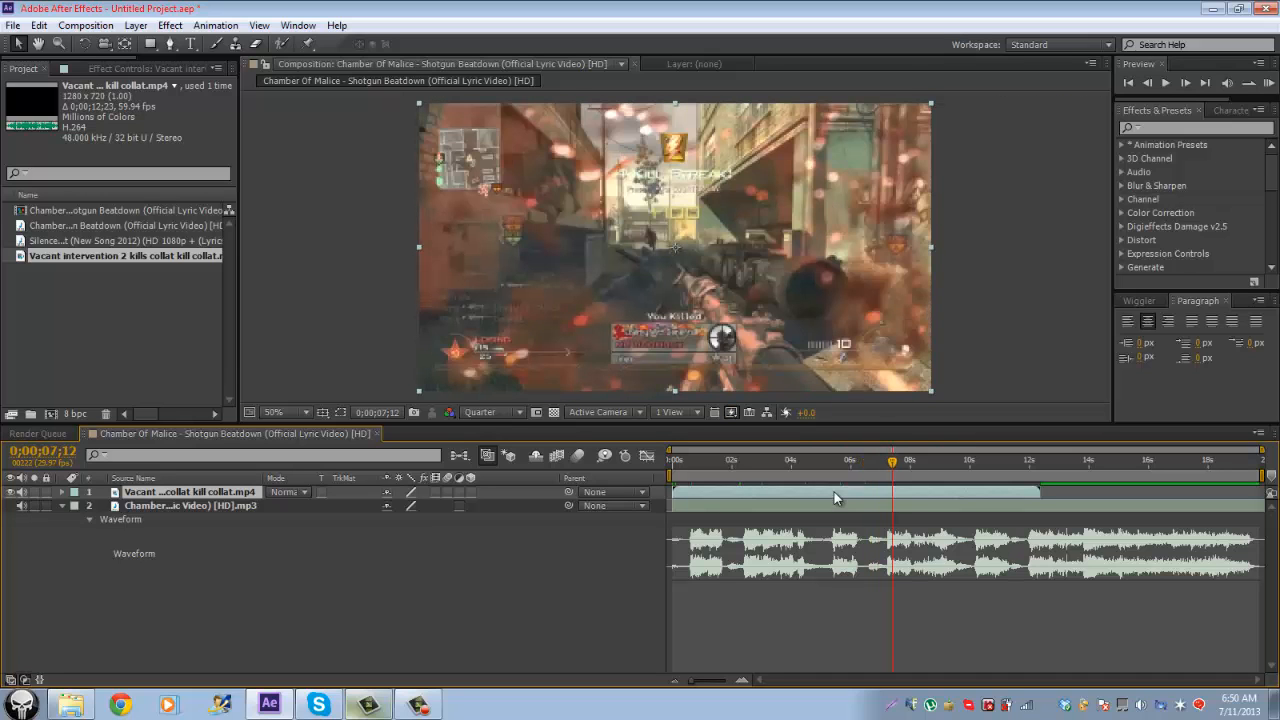
key(space)
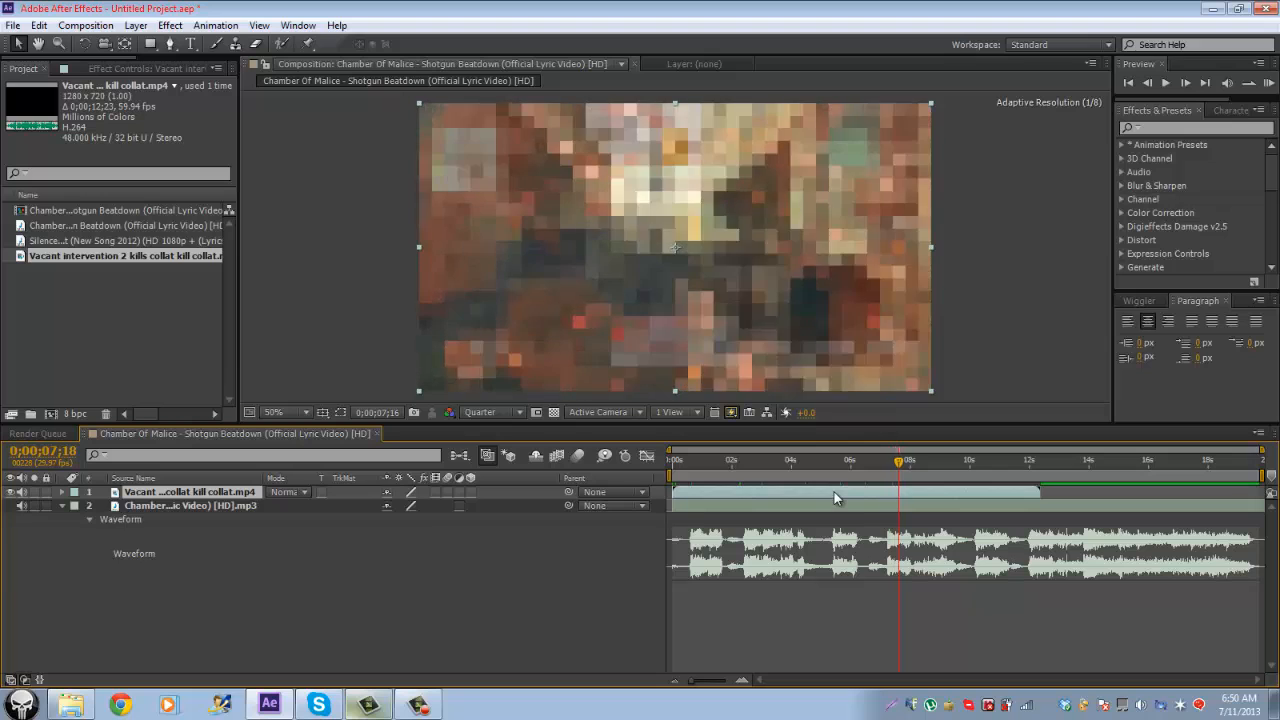
key(space)
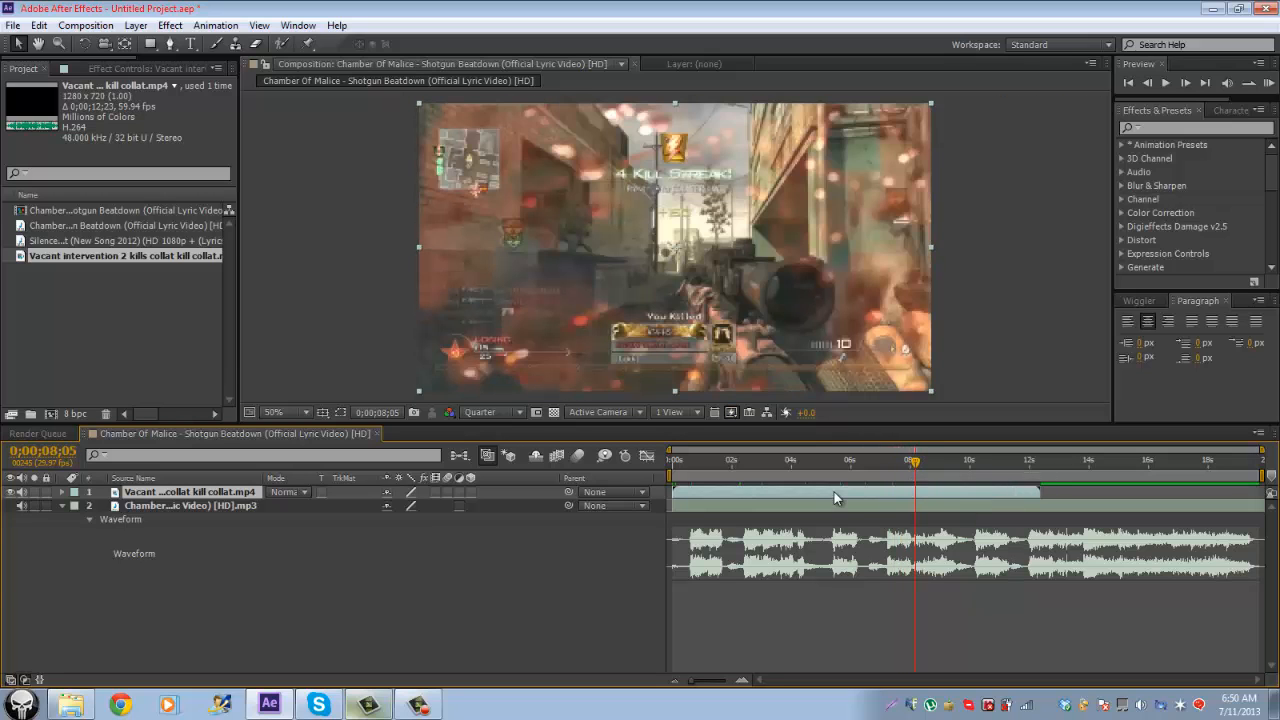
key(space)
key(space)
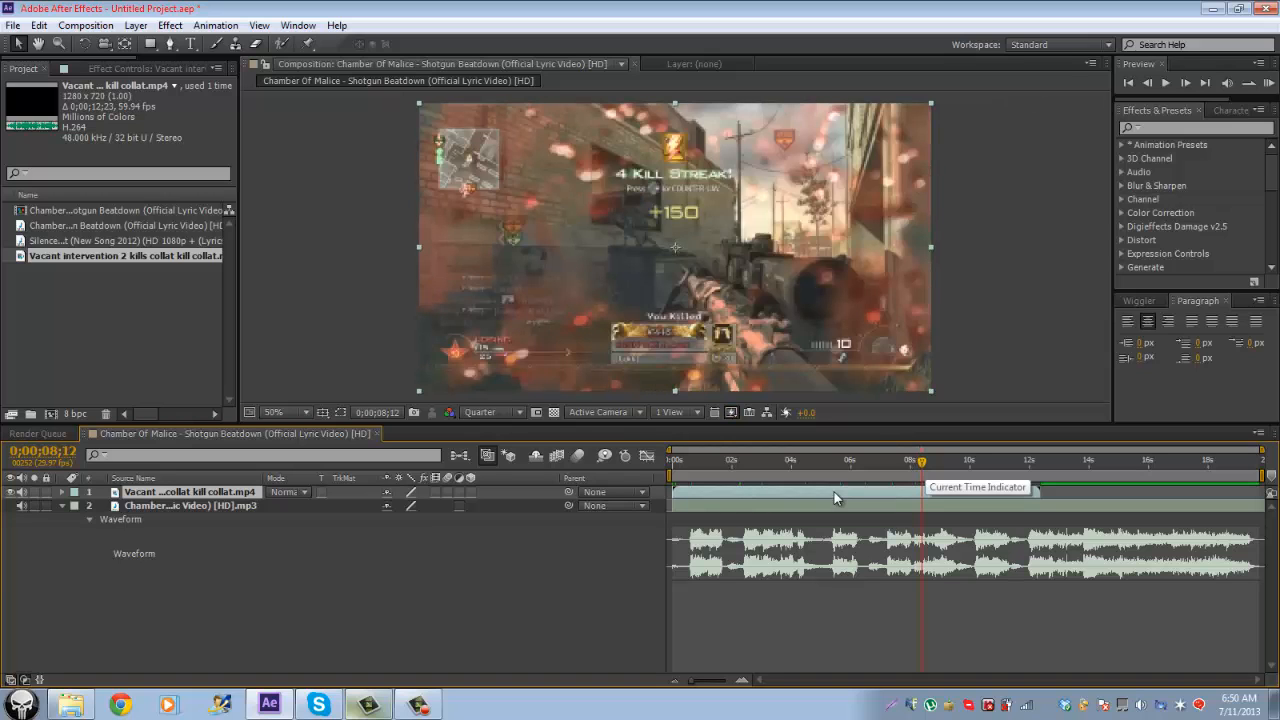
key(space)
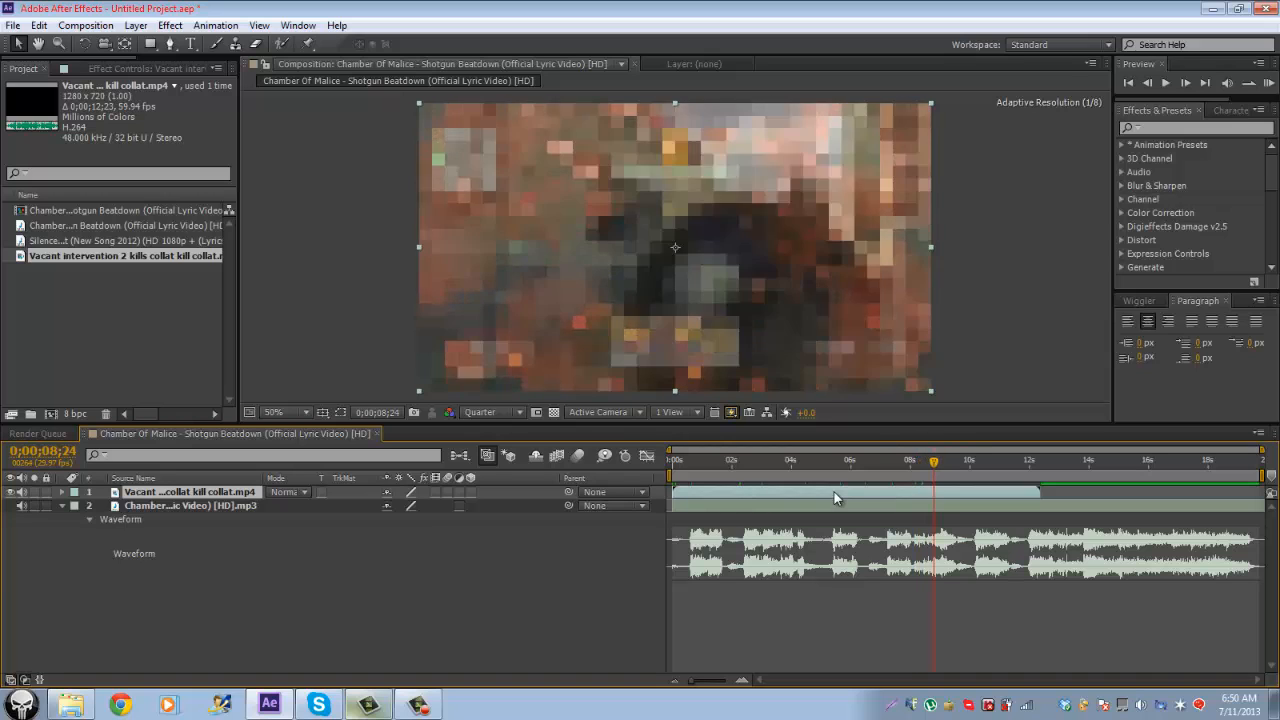
key(space)
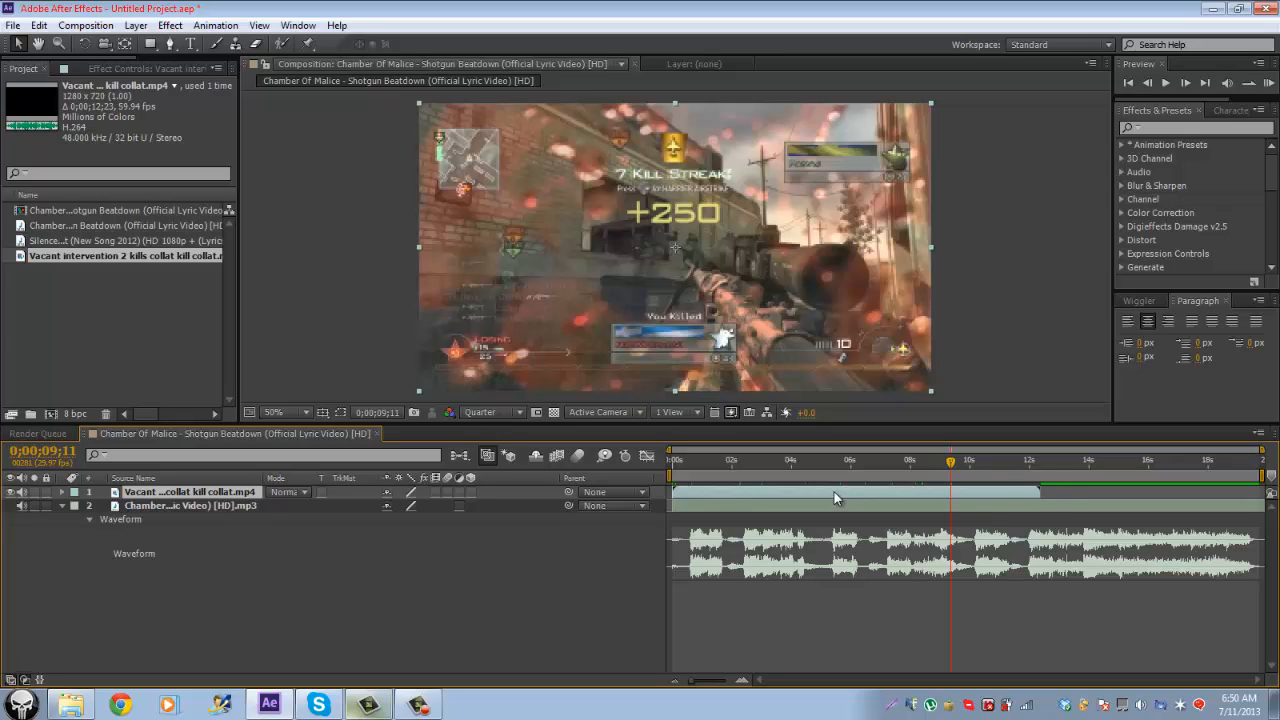
Step: Hide and mute the gameplay clip layer, and preview the song on its own up to 0;00;13;24
key(ctrl+z)
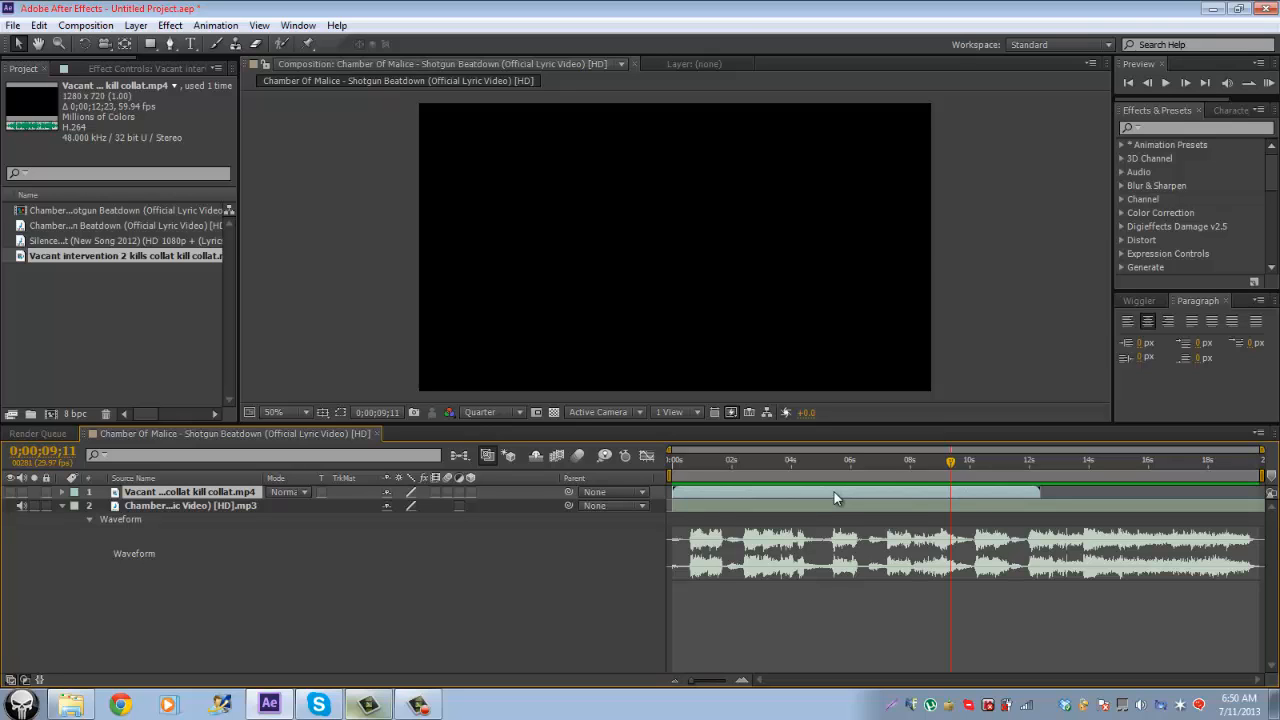
key(KP_0)
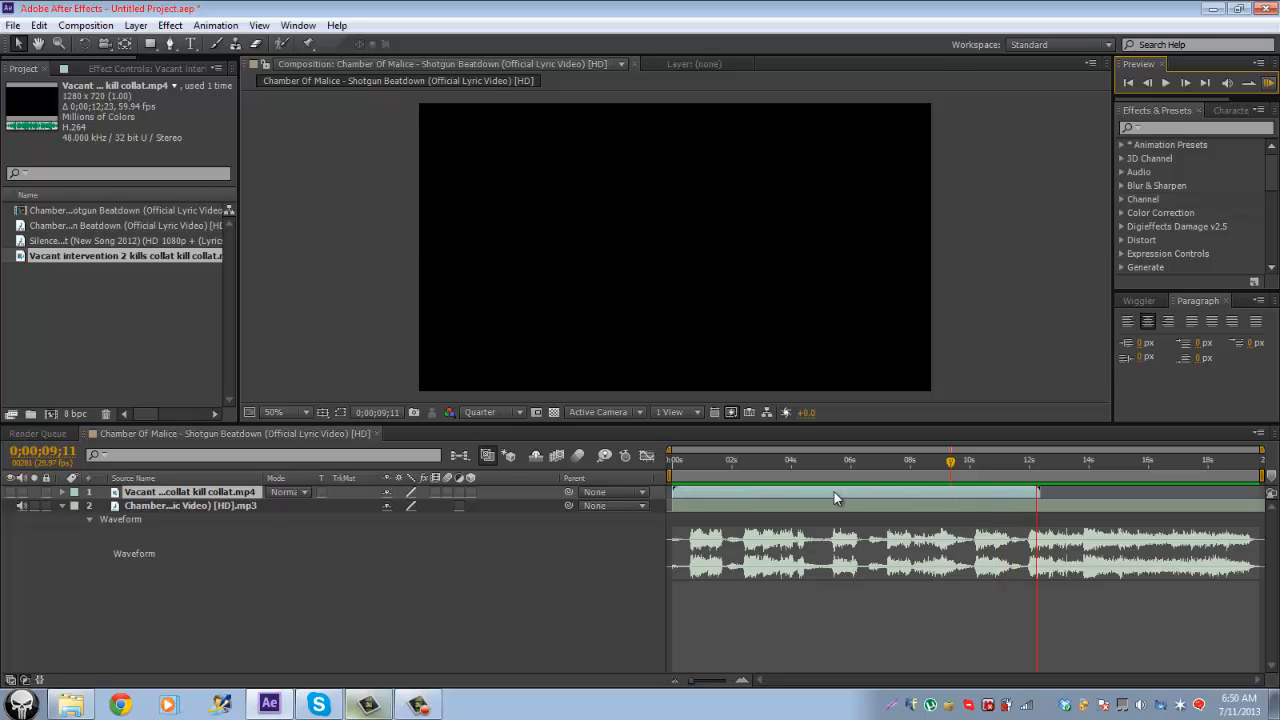
key(space)
key(space)
key(space)
click(836, 498)
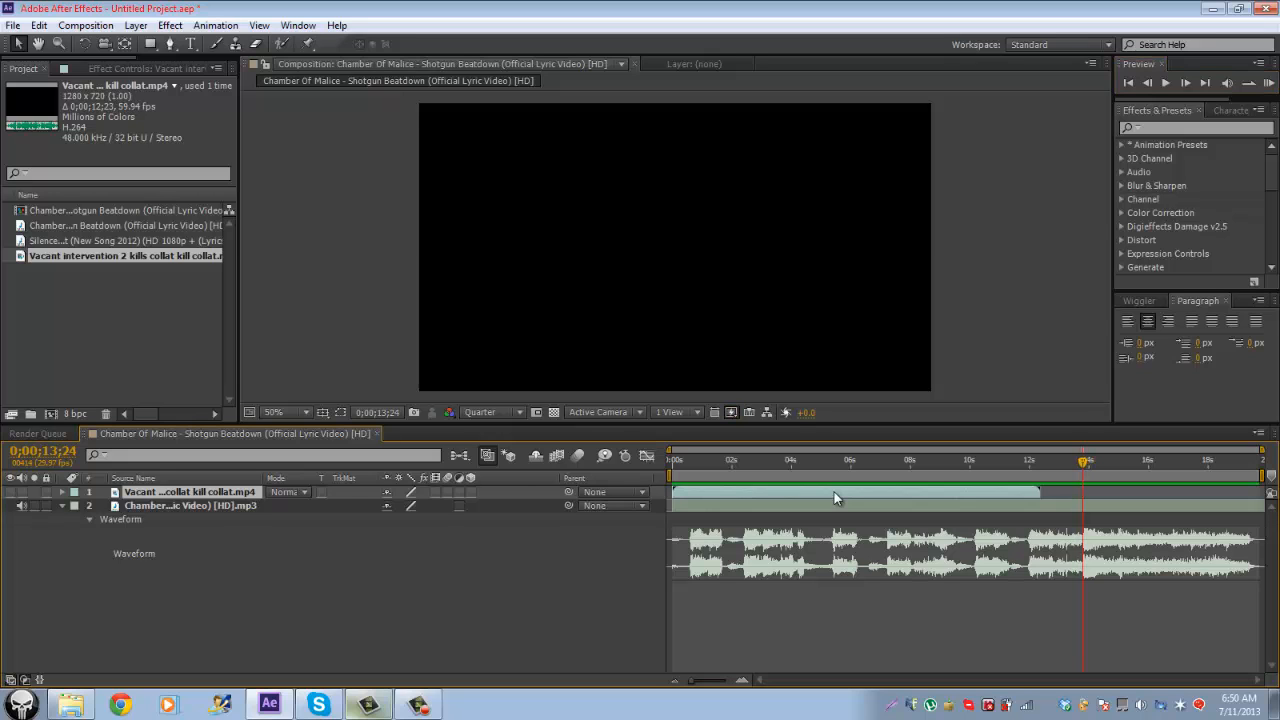
Step: Add a layer marker to the song at 0;00;13;25, where the waveform hits hard
key(ctrl+Down)
key(equal)
key(equal)
key(equal)
key(equal)
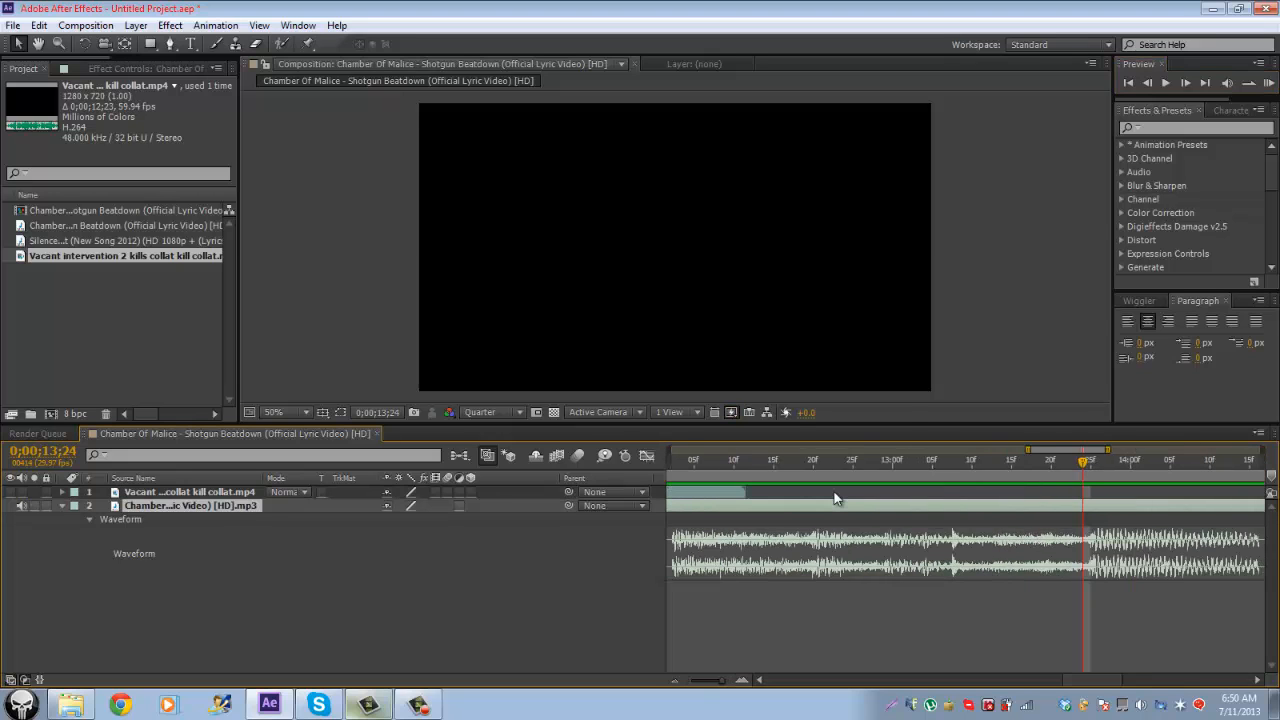
key(Page_Down)
key(Page_Down)
key(Page_Up)
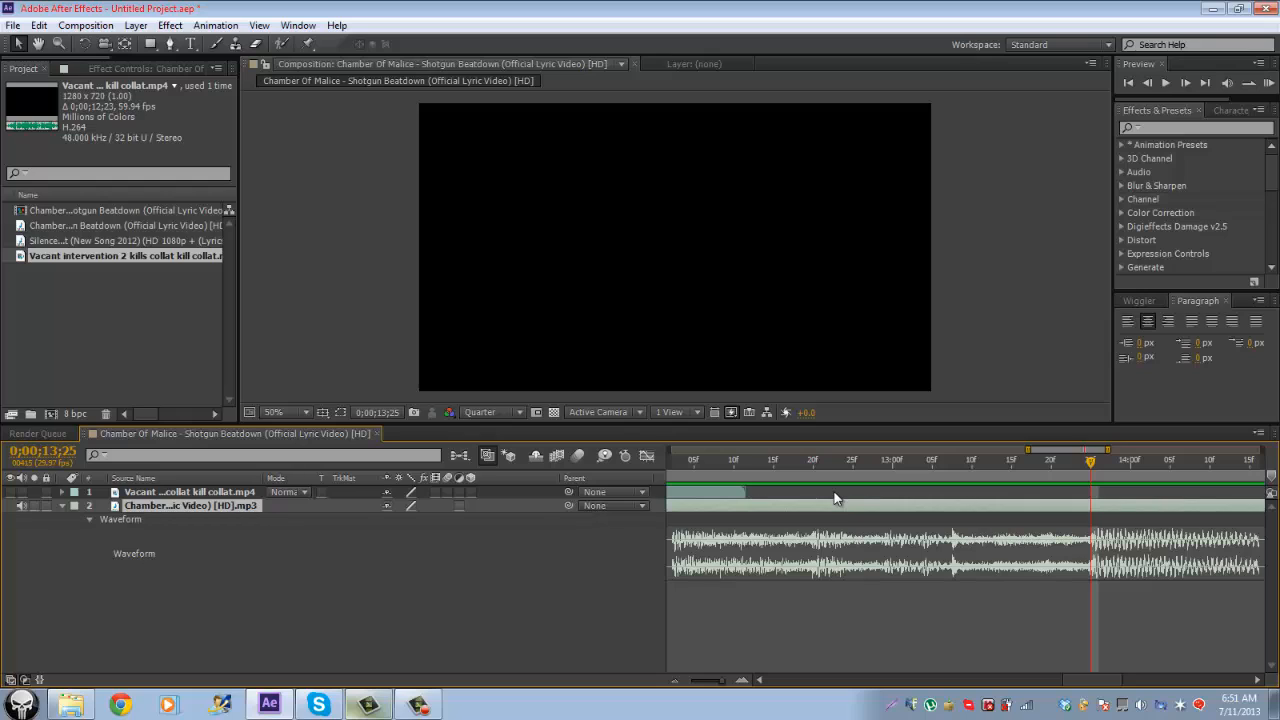
key(KP_Multiply)
Step: Examine the song's waveform closely around 0;00;13;24 and around the hit at 0;00;12;01
key(minus)
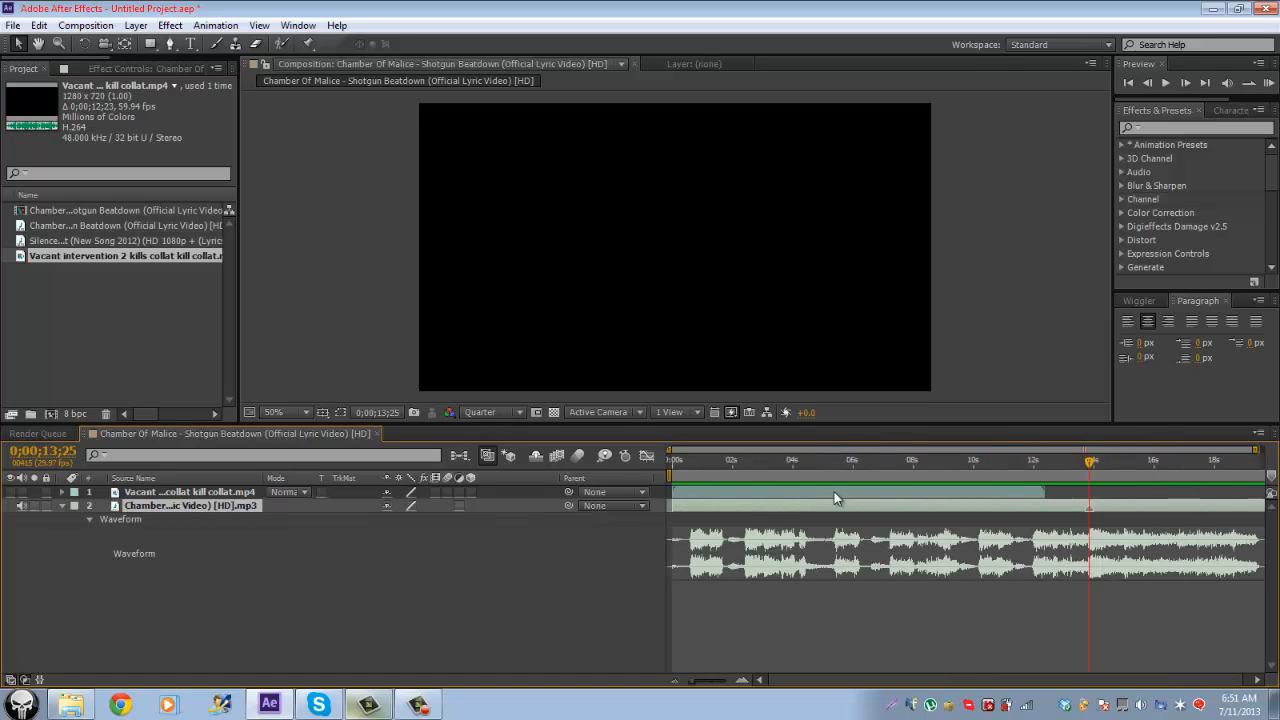
mouse_move(1089, 462)
mouse_down()
mouse_move(1220, 462)
mouse_move(721, 462)
mouse_move(1088, 462)
mouse_up()
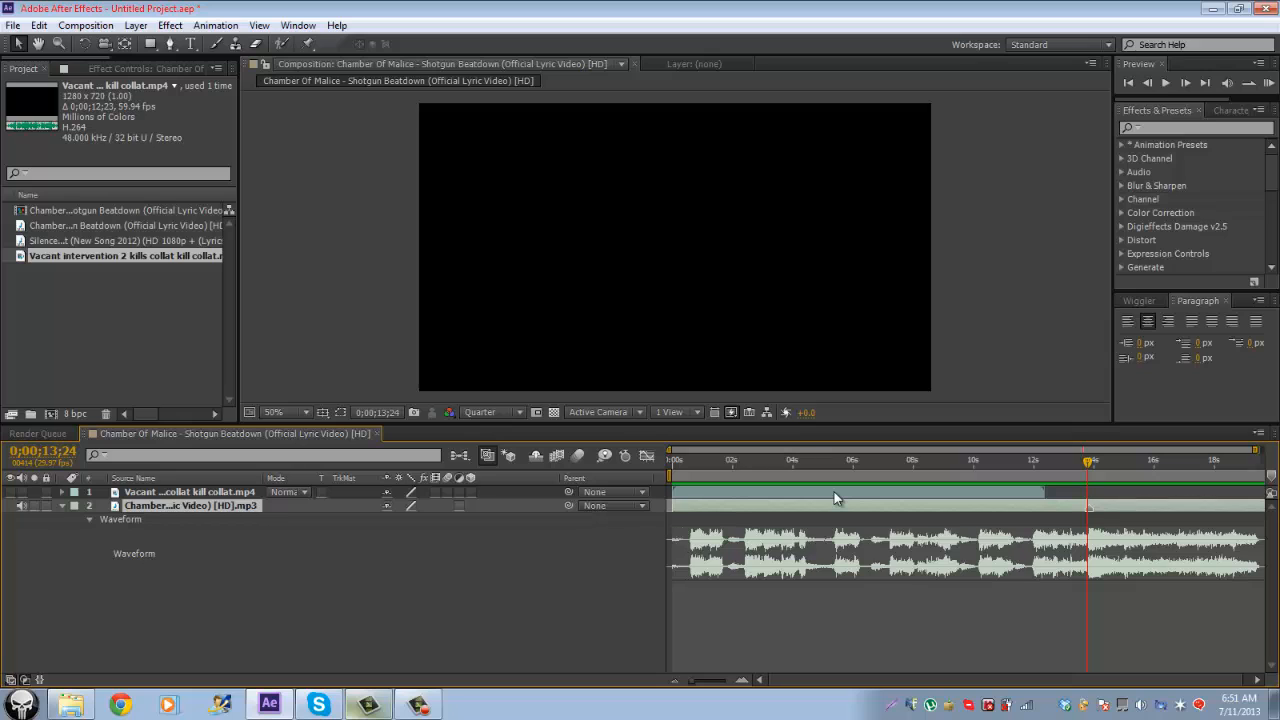
key(equal)
key(equal)
key(equal)
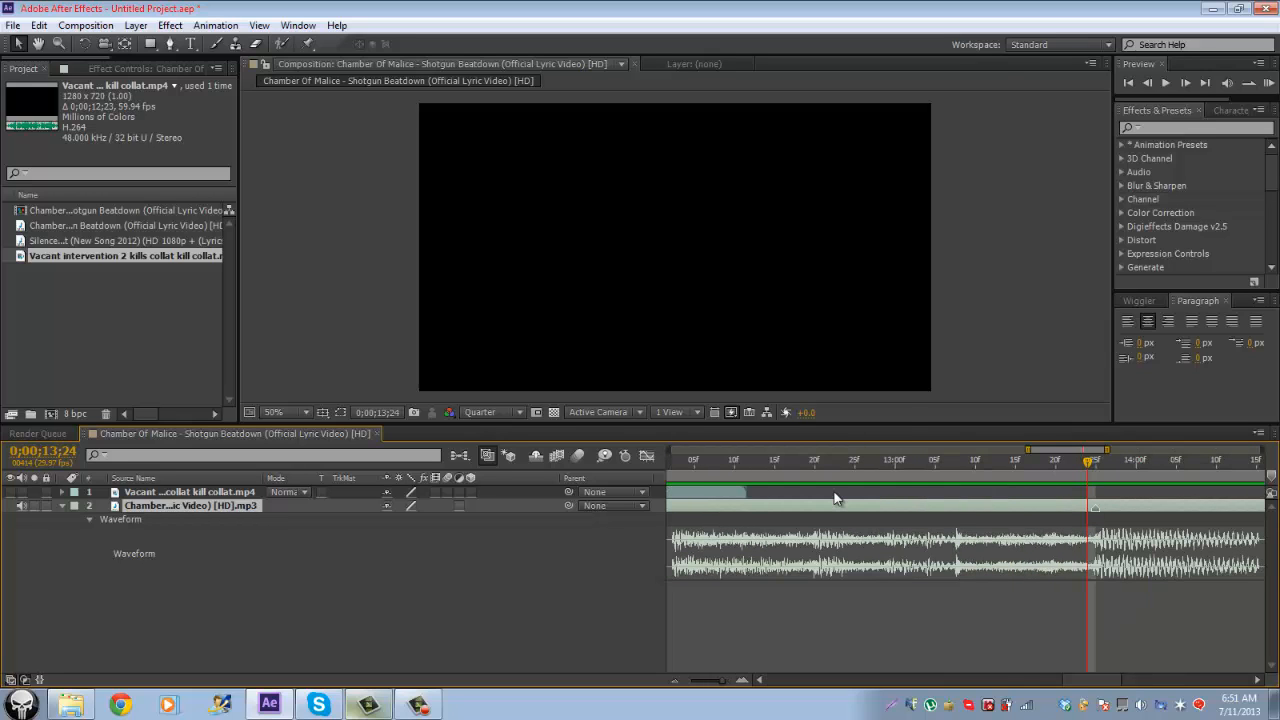
key(minus)
drag(870, 462, 875, 462)
key(equal)
key(equal)
key(equal)
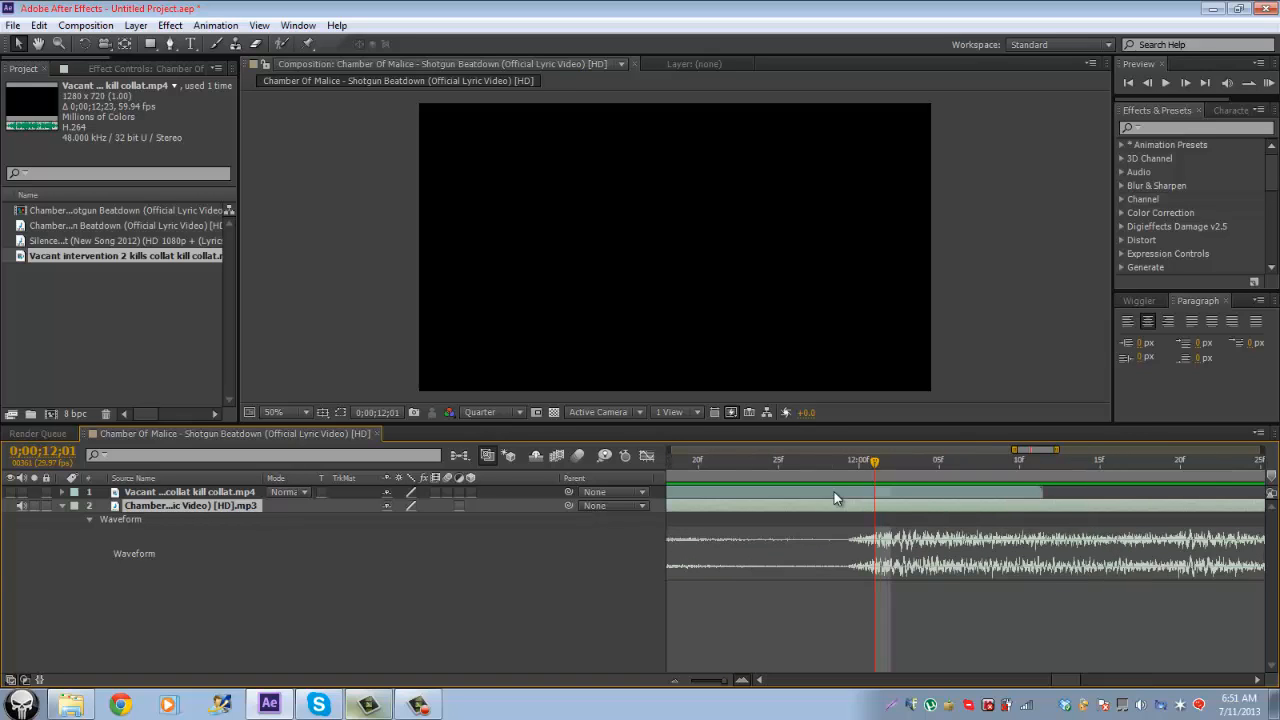
click(675, 681)
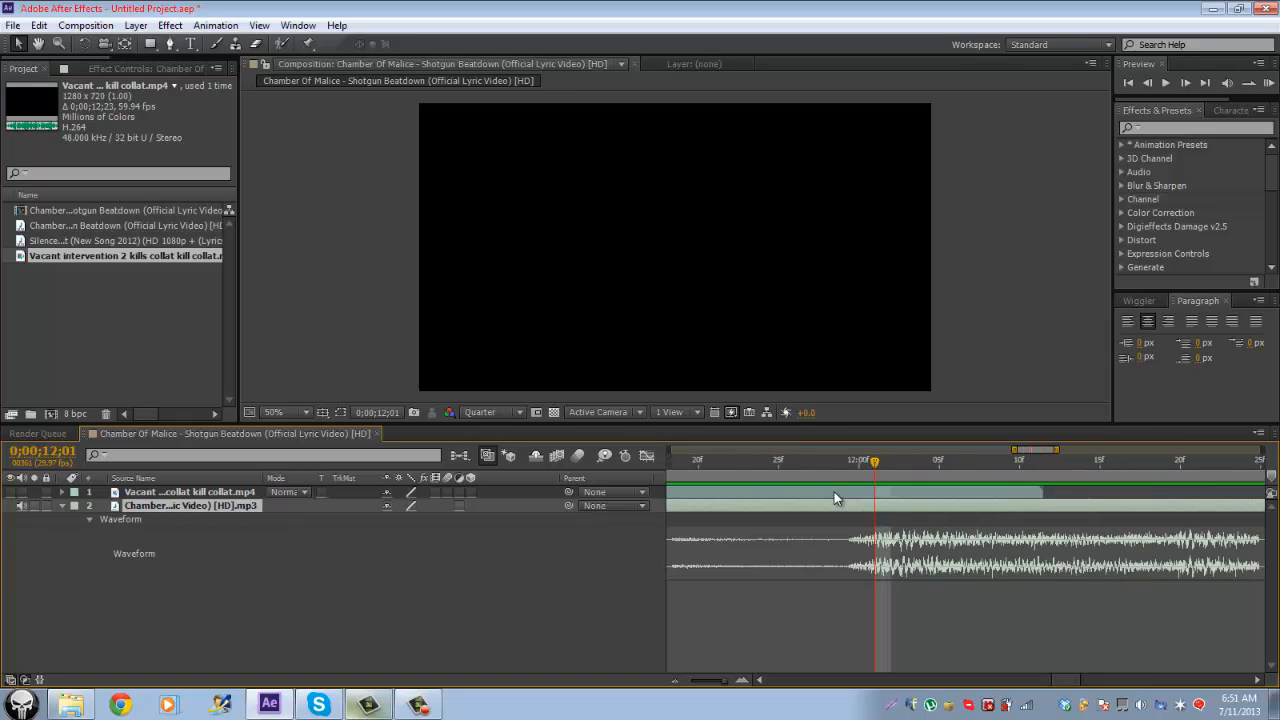
click(675, 681)
click(675, 681)
click(675, 681)
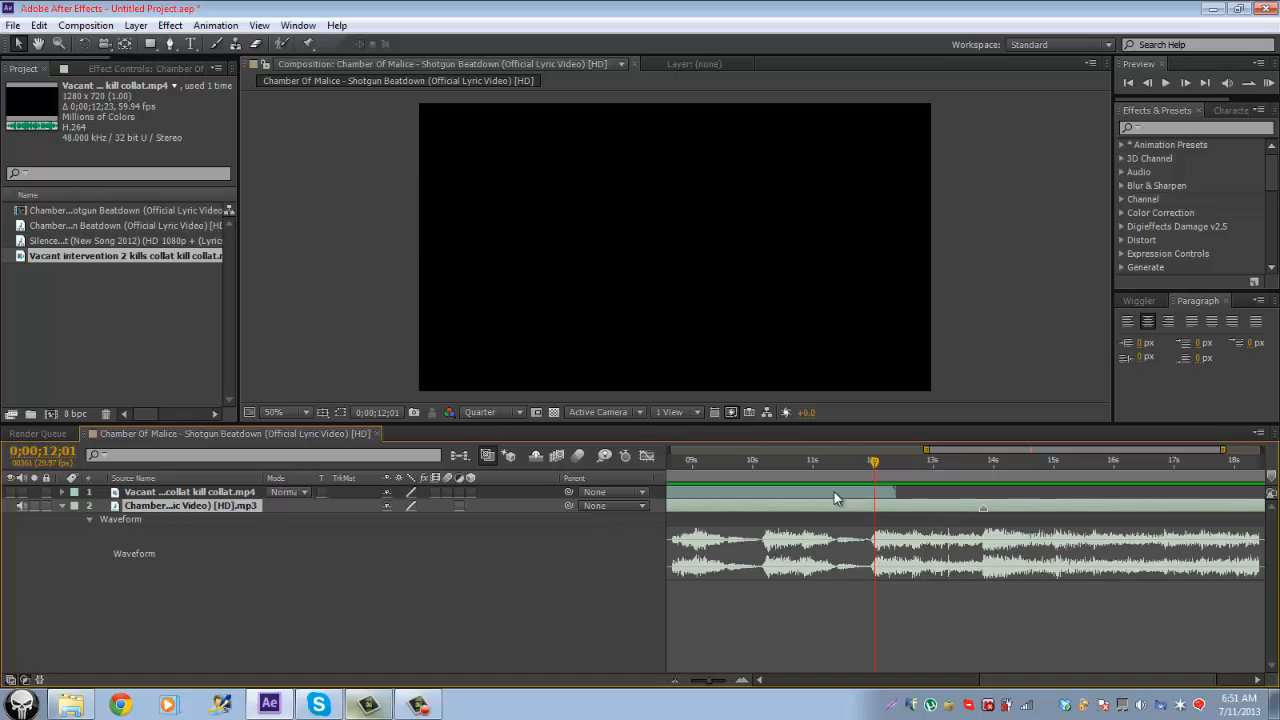
Step: Try shifting the song layer's out and in points to 0;00;12;01, and realign its start with 0;00;00;00
key(bracketright)
key(bracketleft)
key(bracketright)
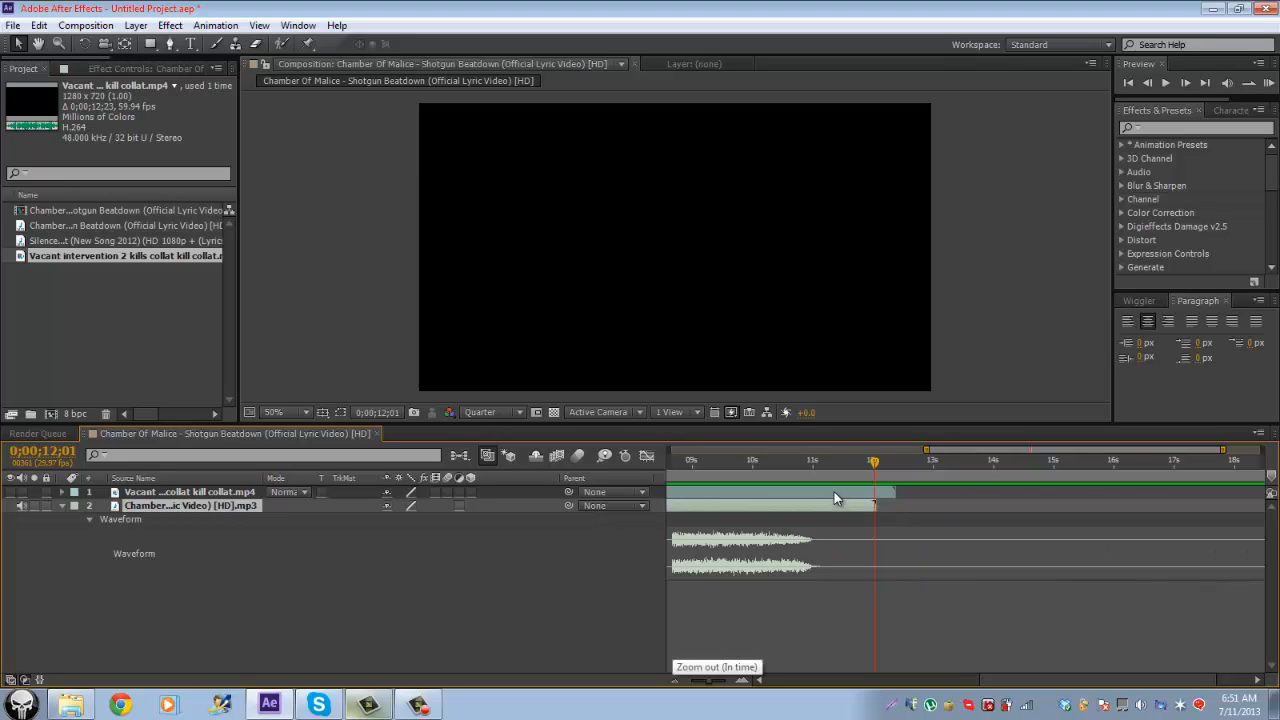
key(bracketleft)
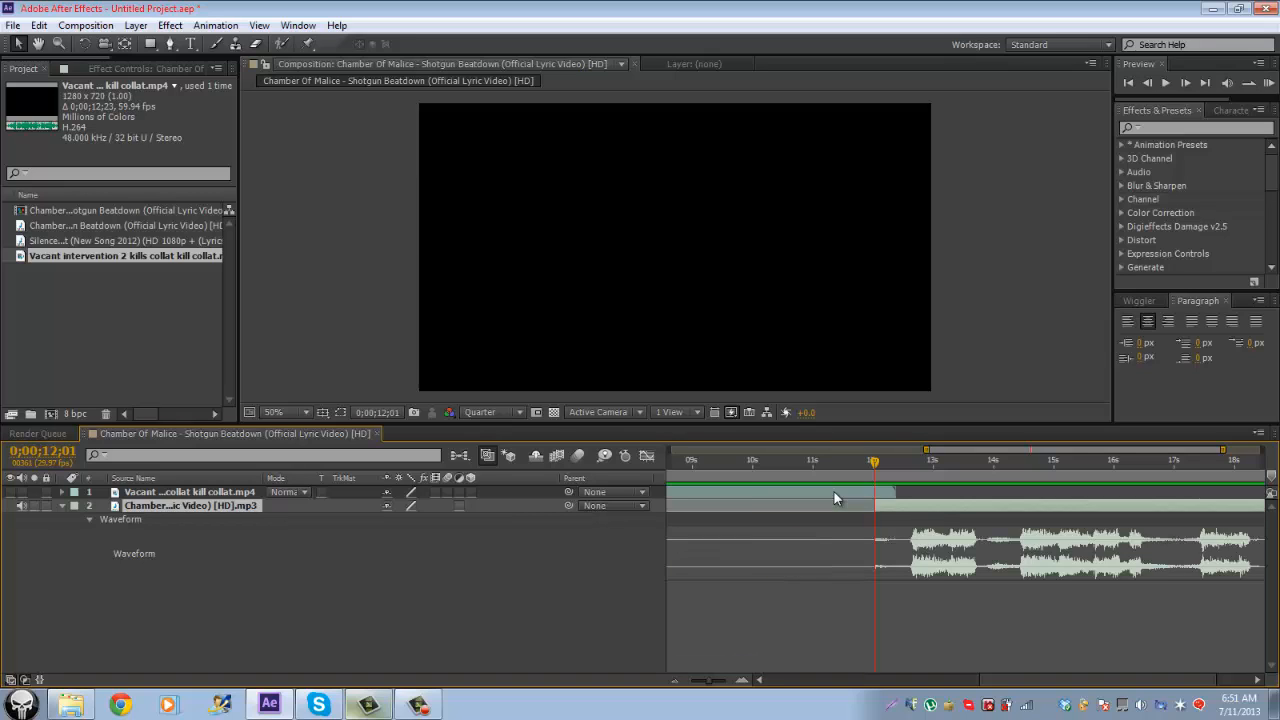
key(minus)
key(minus)
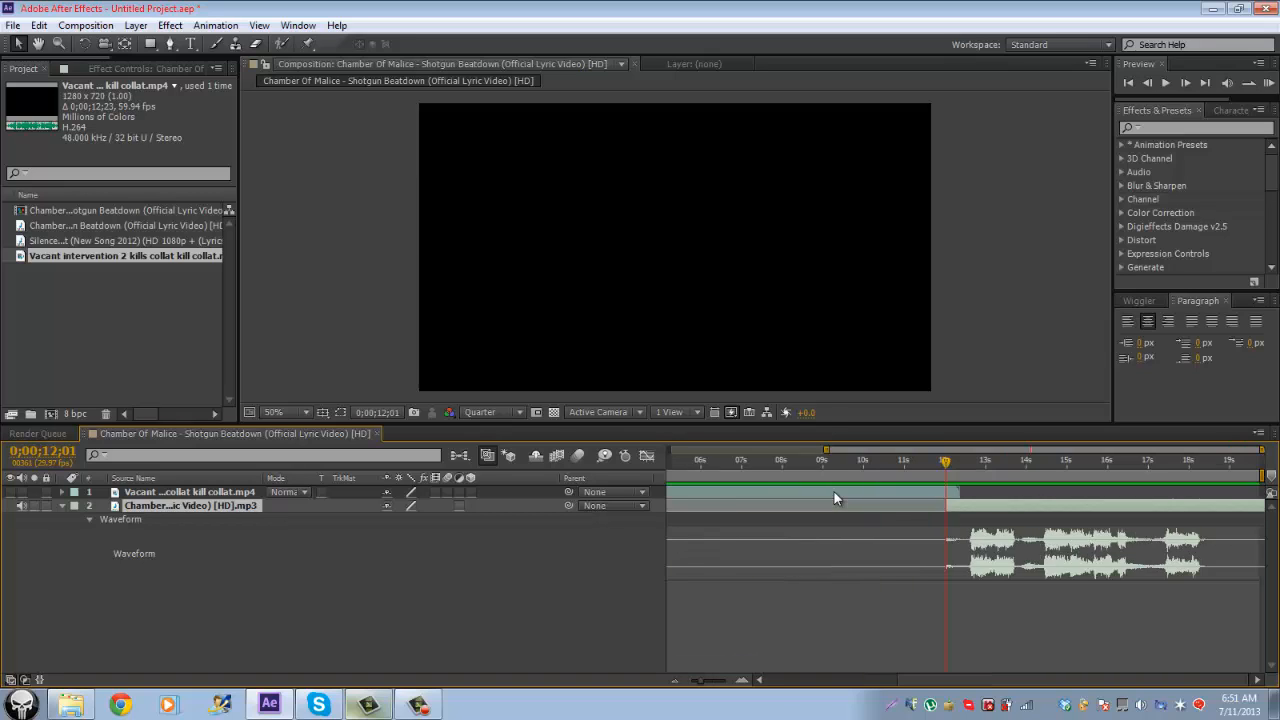
key(Home)
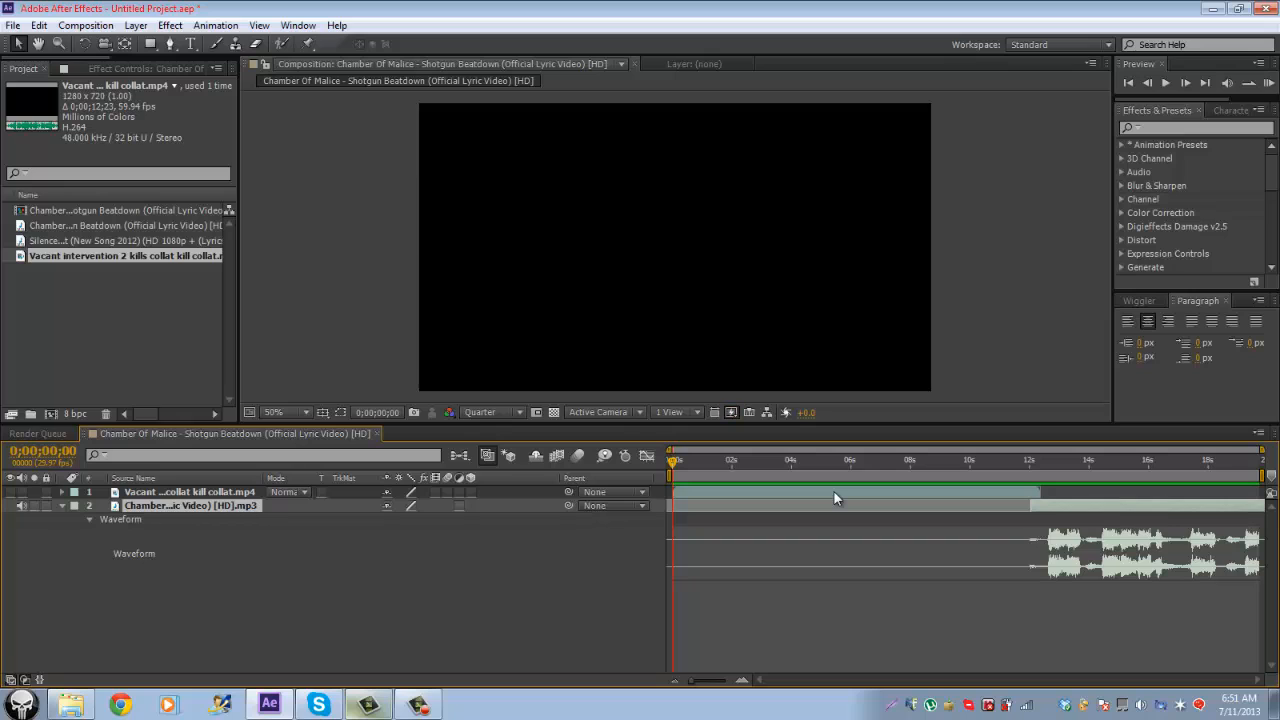
key(bracketleft)
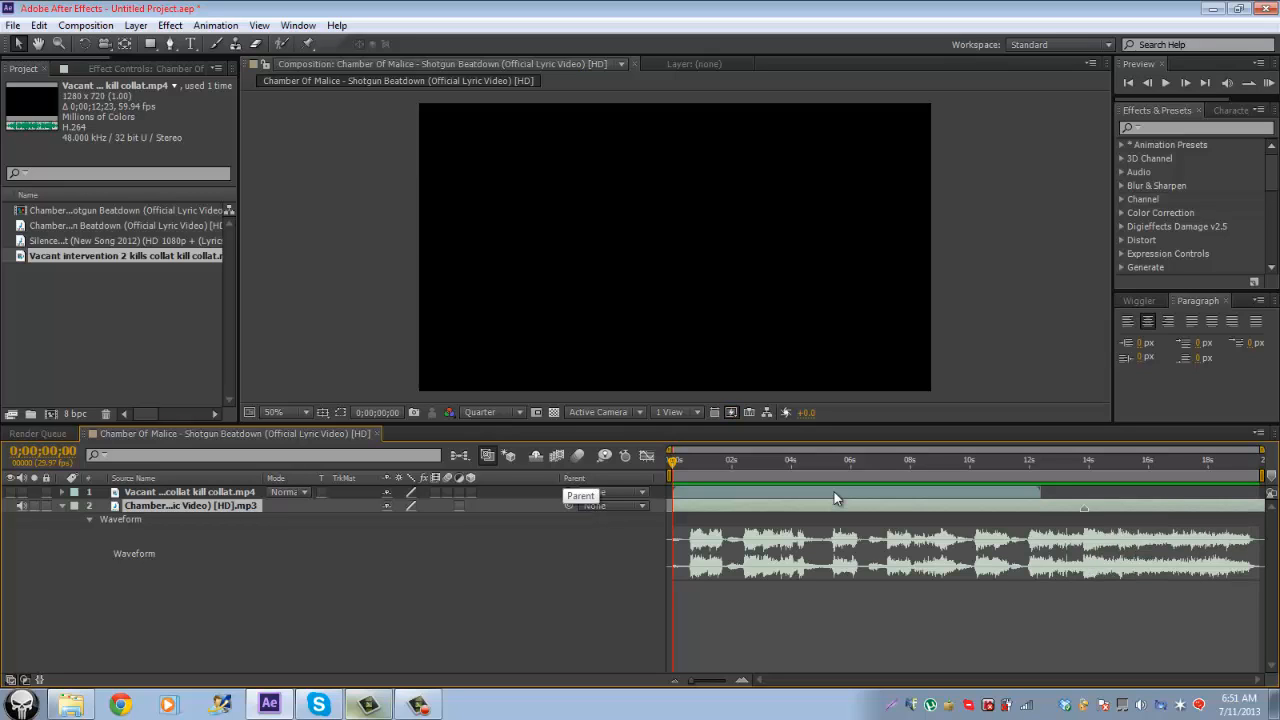
Step: Move the current time to 0;00;13;27 and examine the song's waveform between the 12-second hit and the marker
drag(672, 463, 1086, 463)
key(equal)
key(equal)
key(equal)
key(equal)
key(equal)
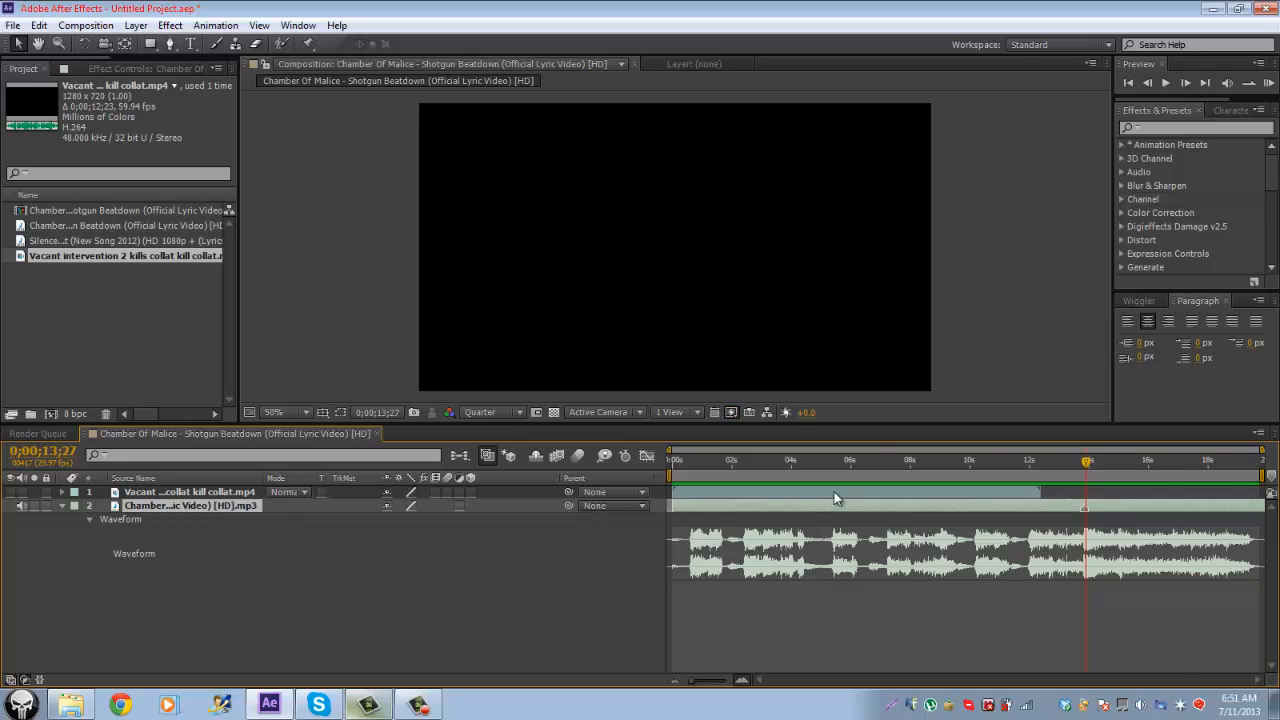
scroll(836, 498, left, 4)
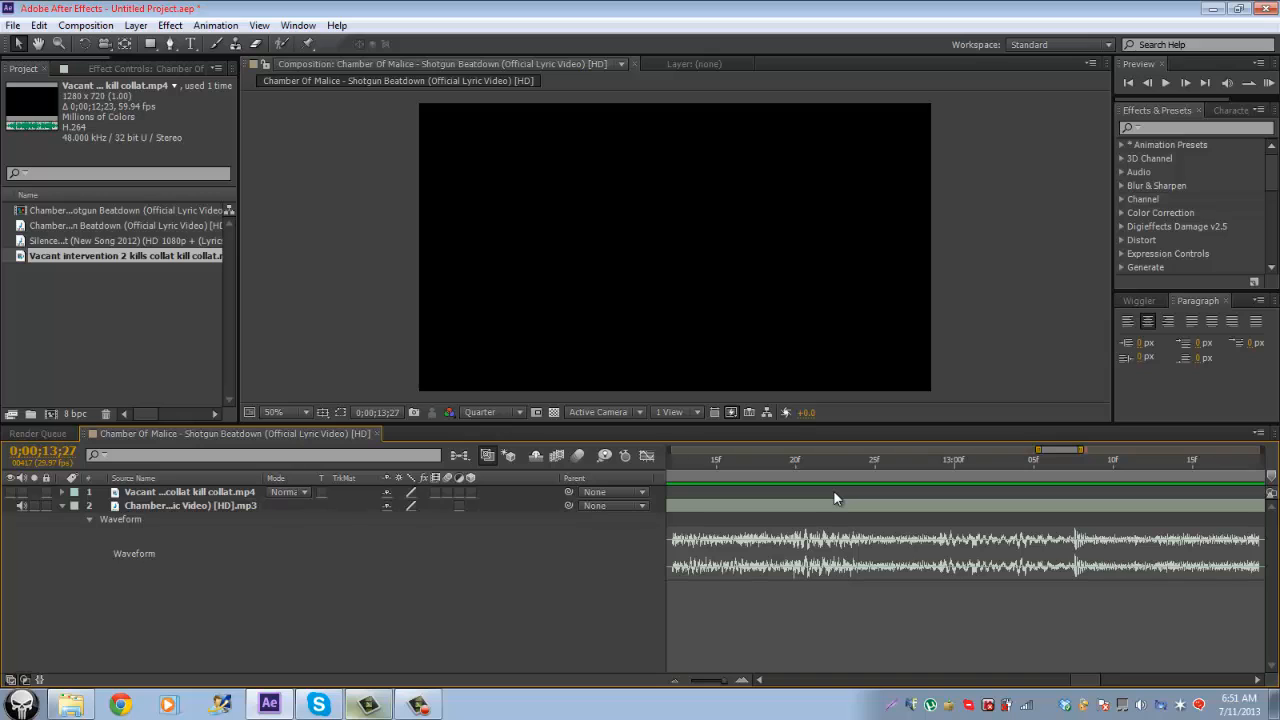
key(minus)
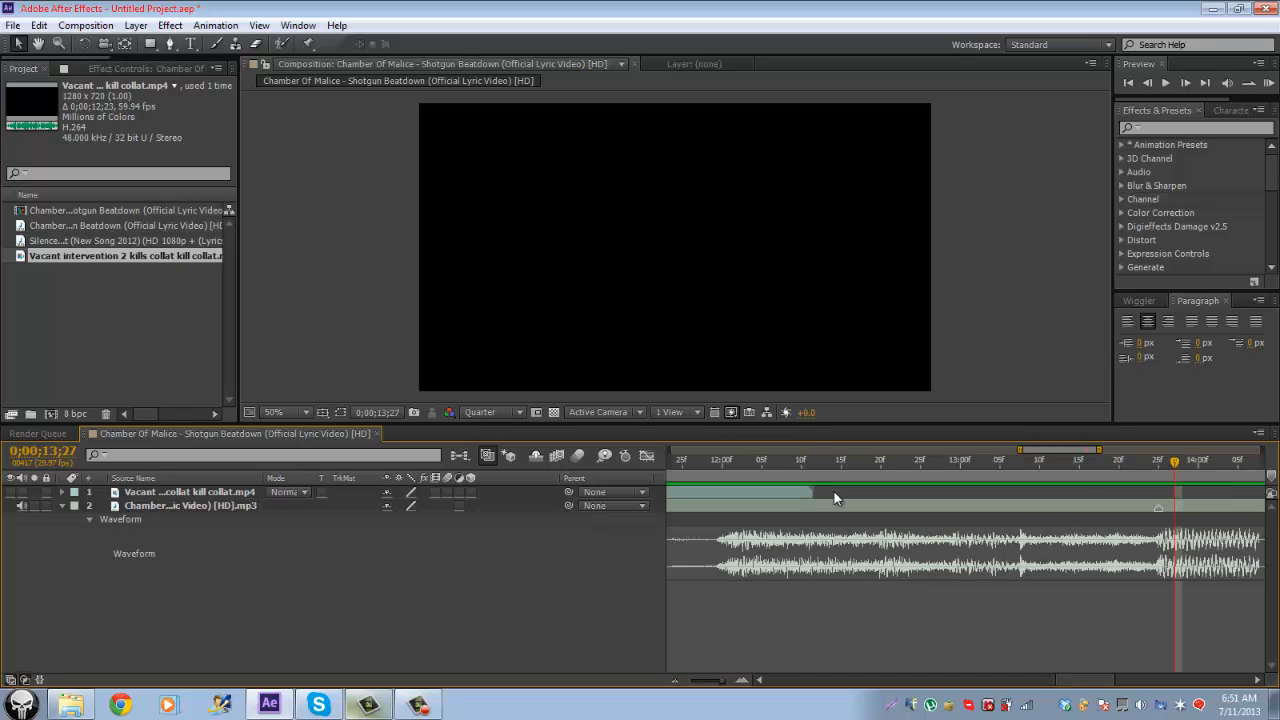
Step: Start a file import and browse from the Mw2 folder through Downloads to the Libraries to find another clip
key(alt+f)
key(i)
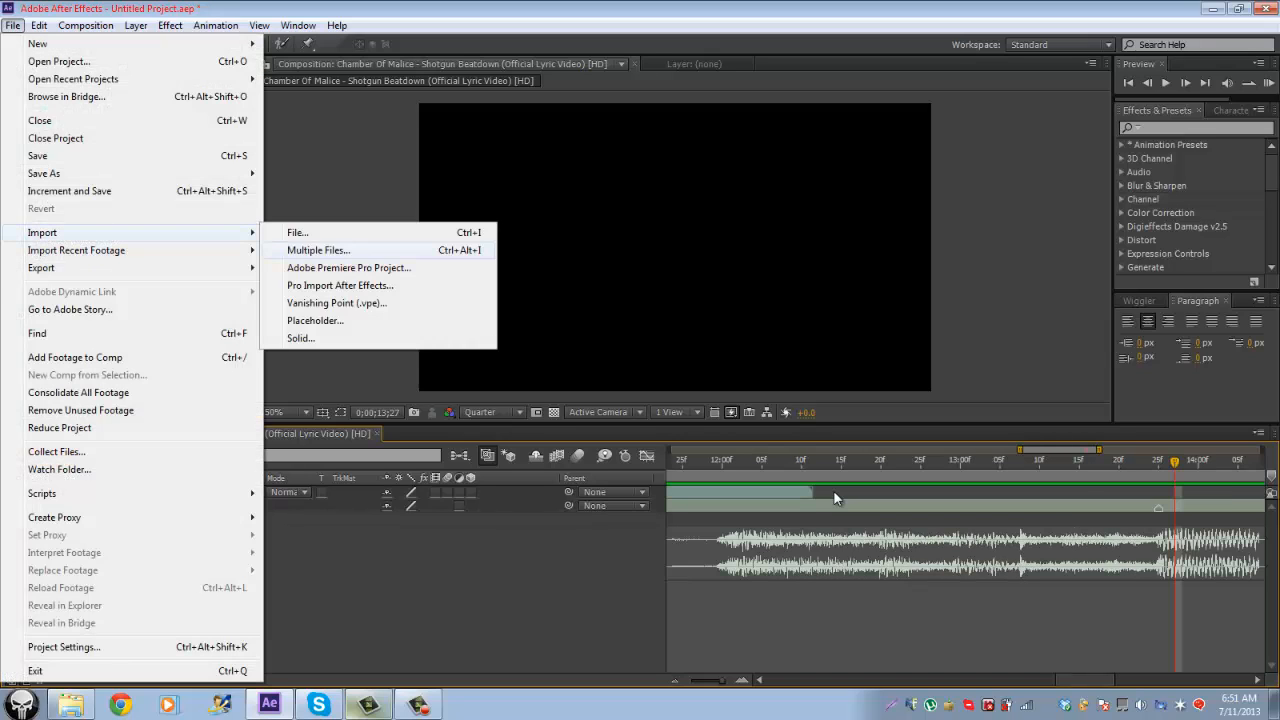
key(Return)
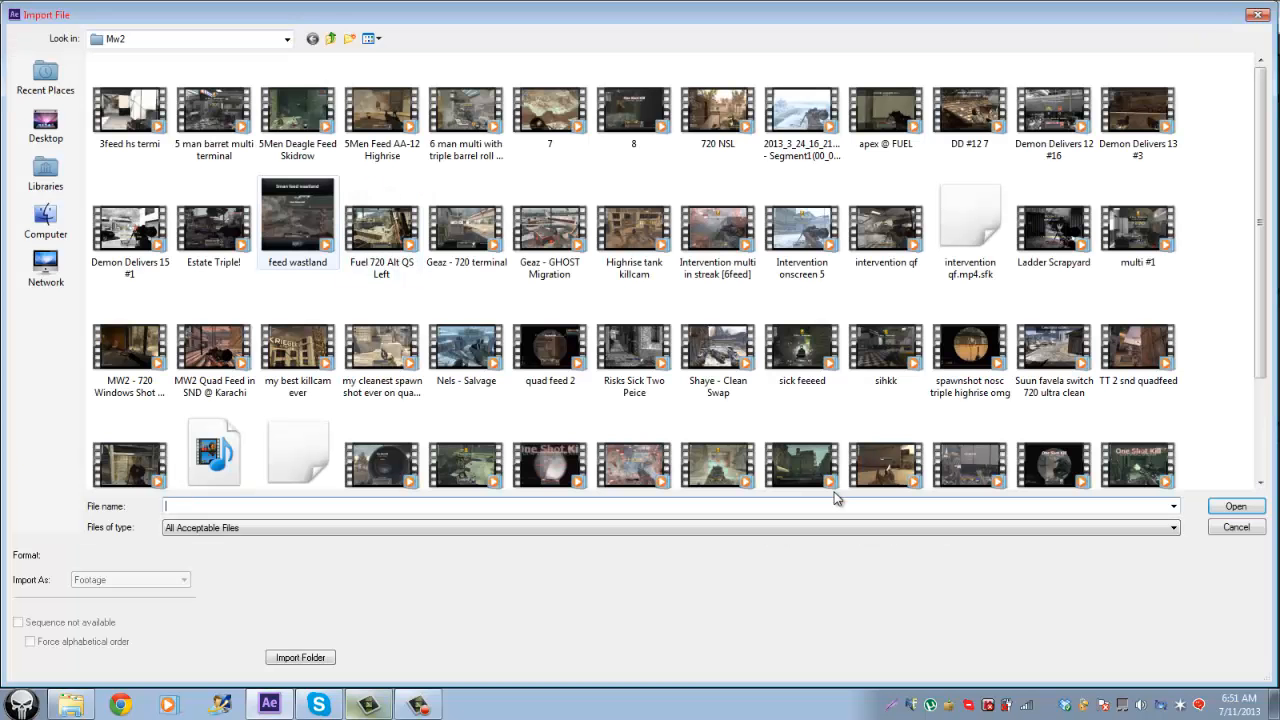
key(F4)
key(Up)
key(Up)
key(Up)
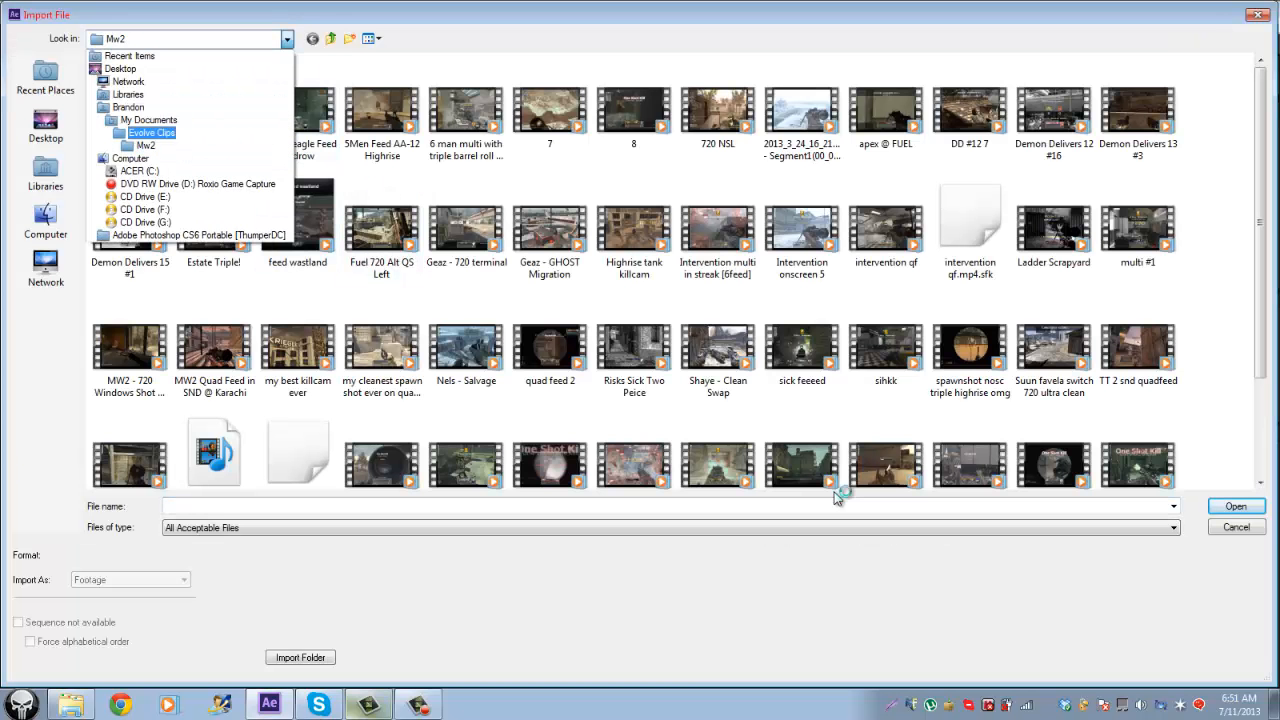
key(Return)
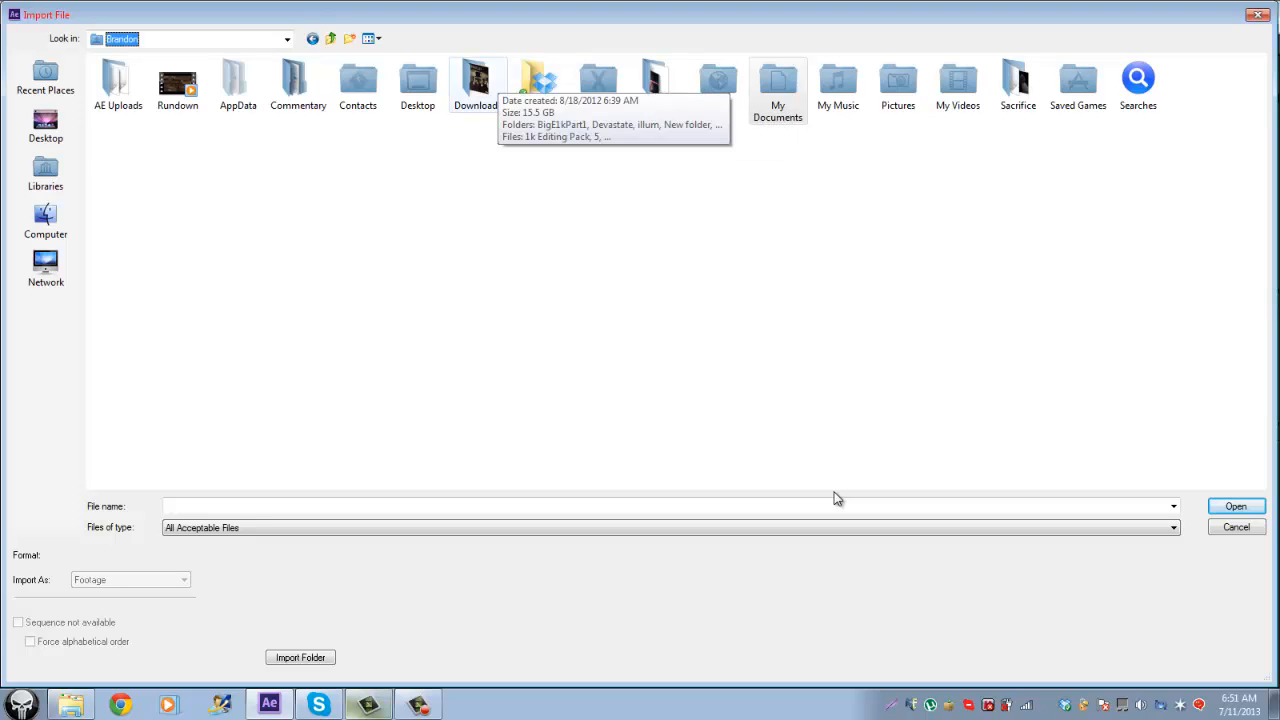
double_click(475, 82)
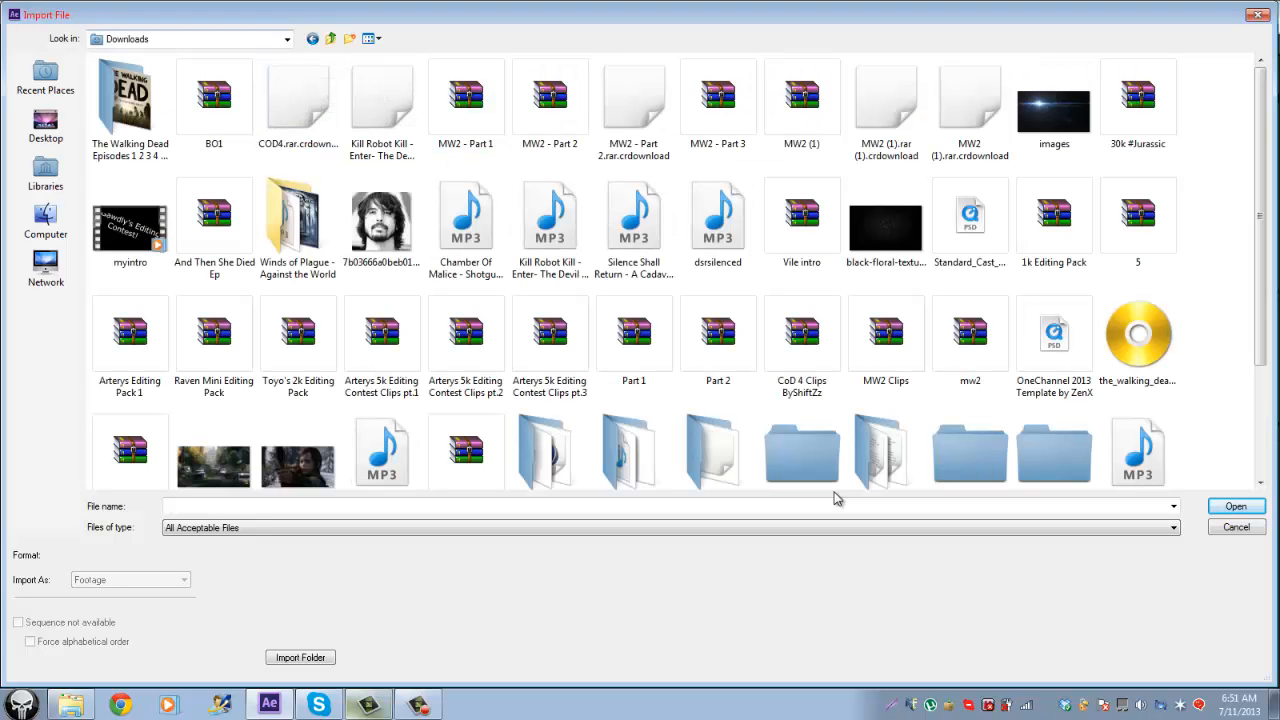
click(190, 39)
click(130, 94)
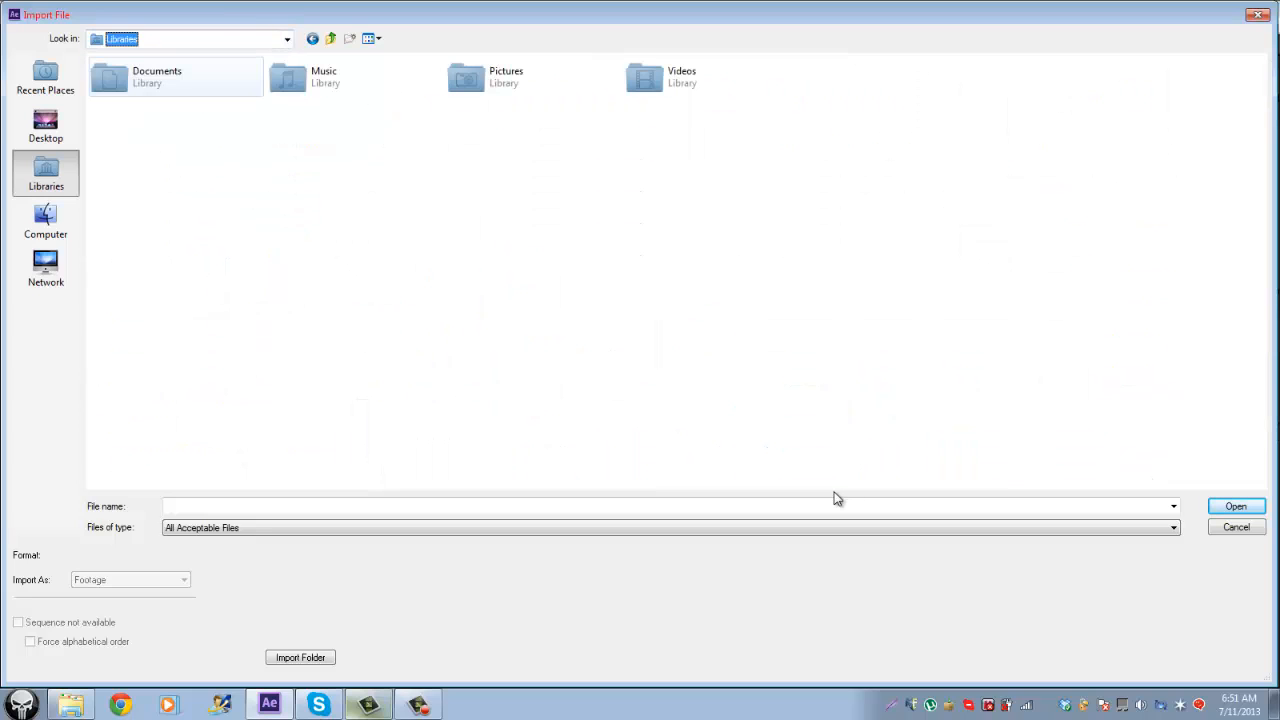
Step: Import Intervention.wav from the Modern Warfare 2 (MW2) folder of Call Of Duty Gun sounds, inside Sounds FX in Documents
double_click(130, 85)
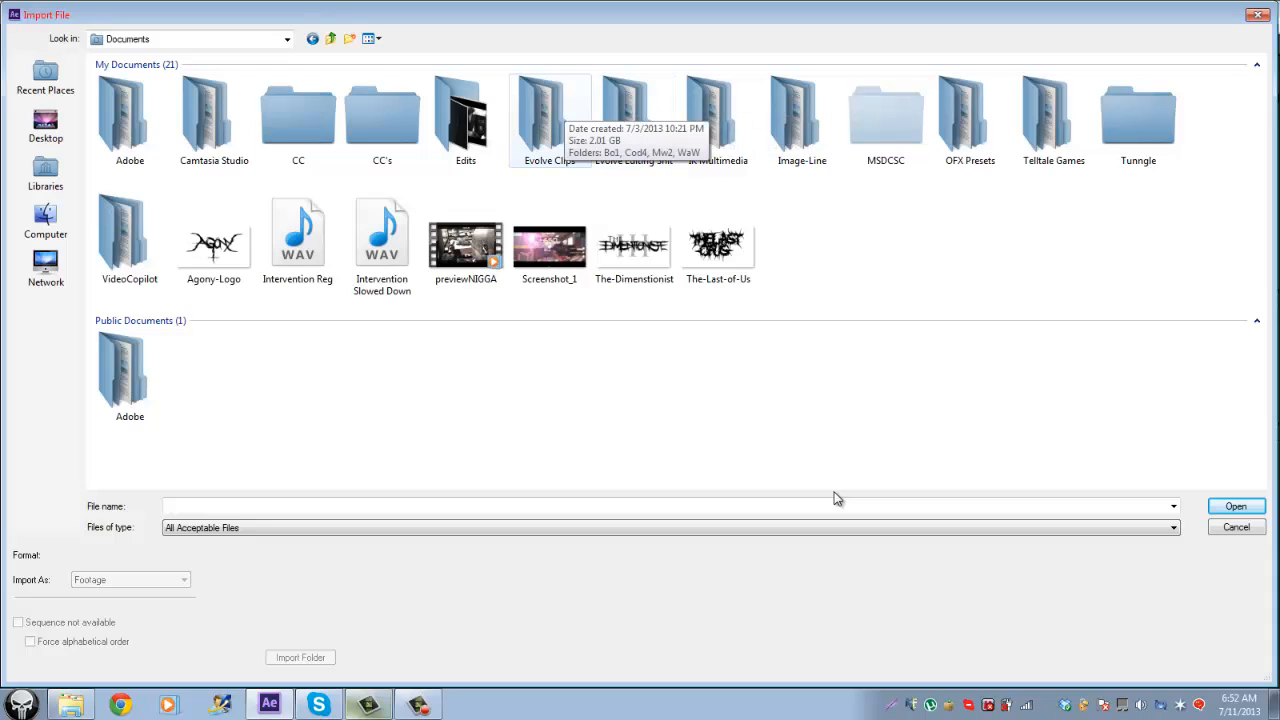
double_click(549, 118)
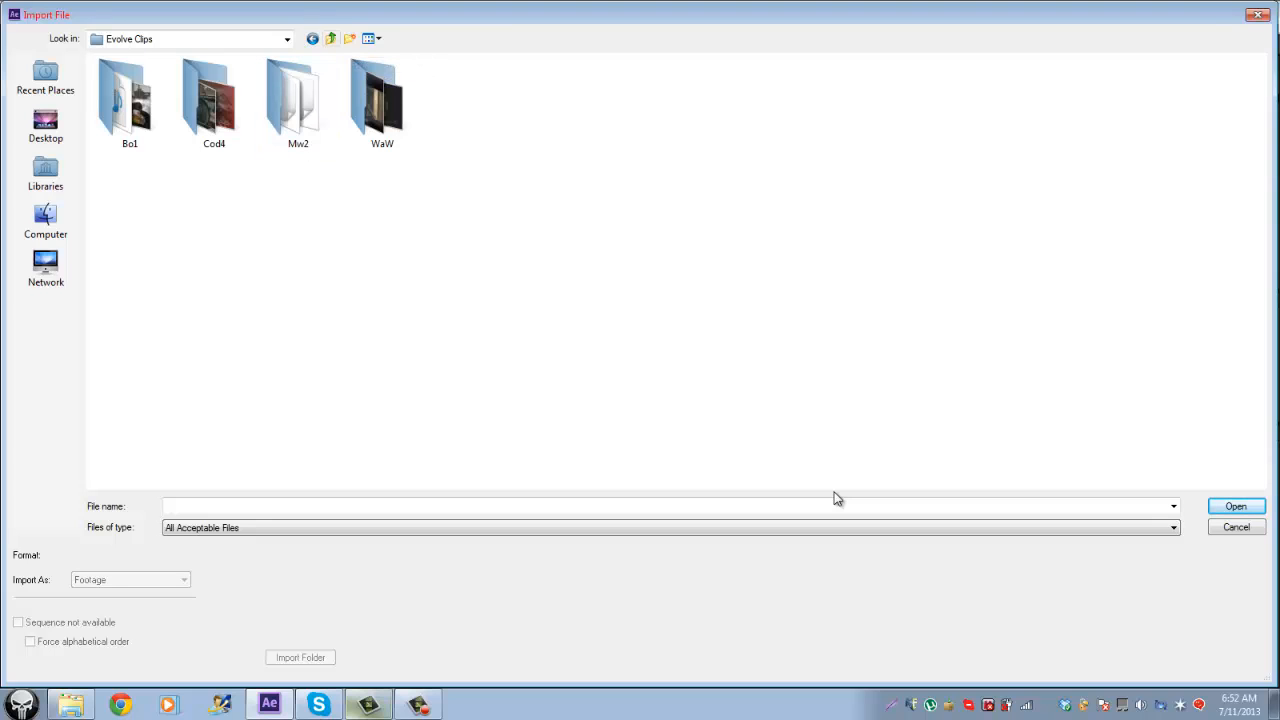
click(312, 38)
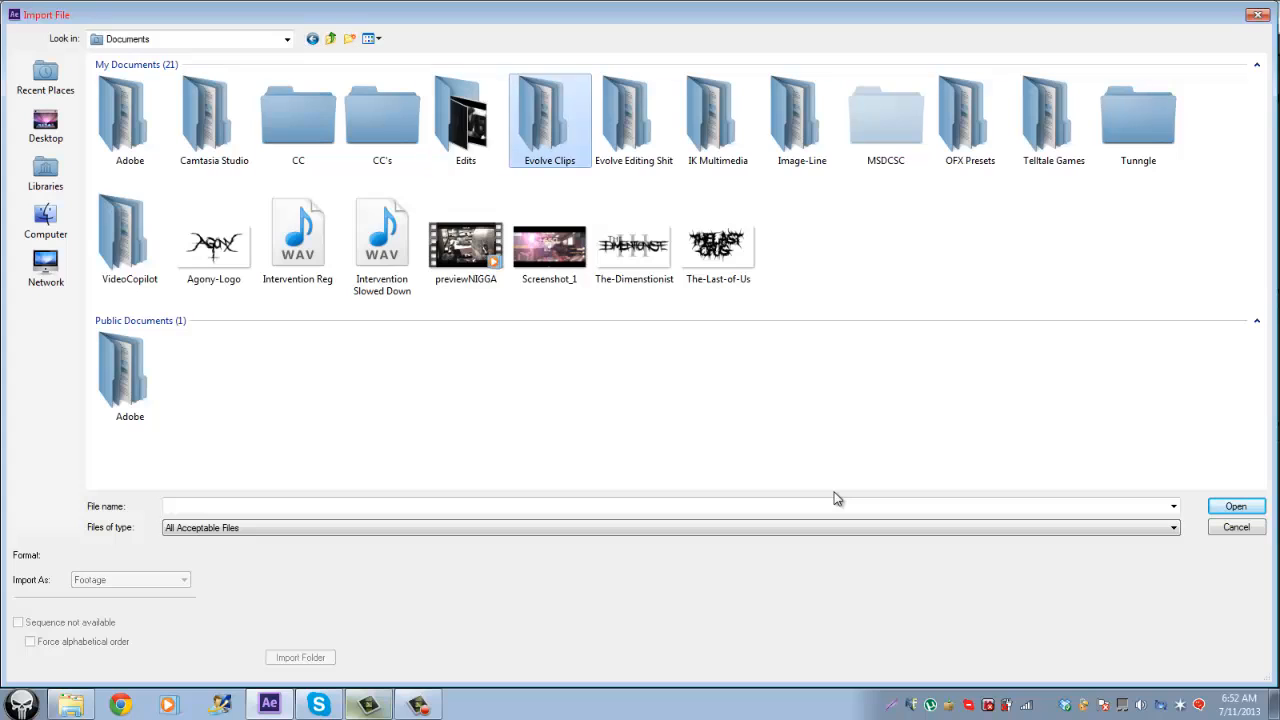
double_click(631, 120)
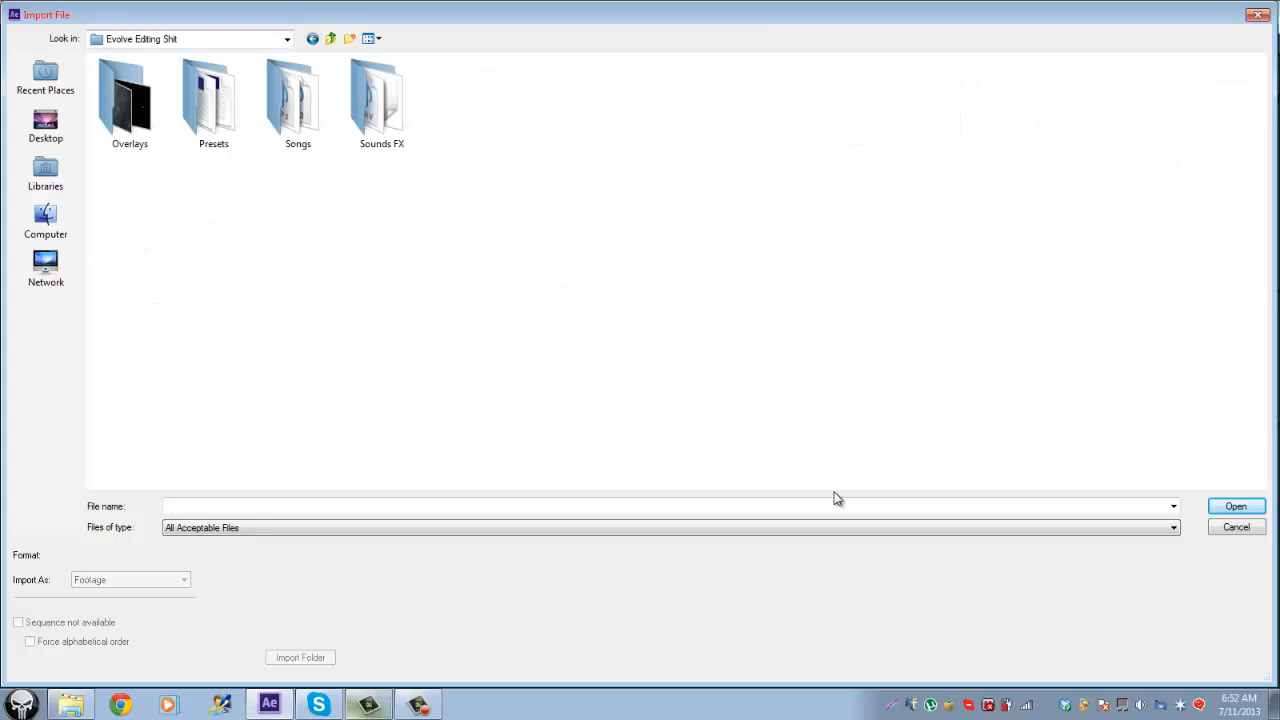
double_click(381, 100)
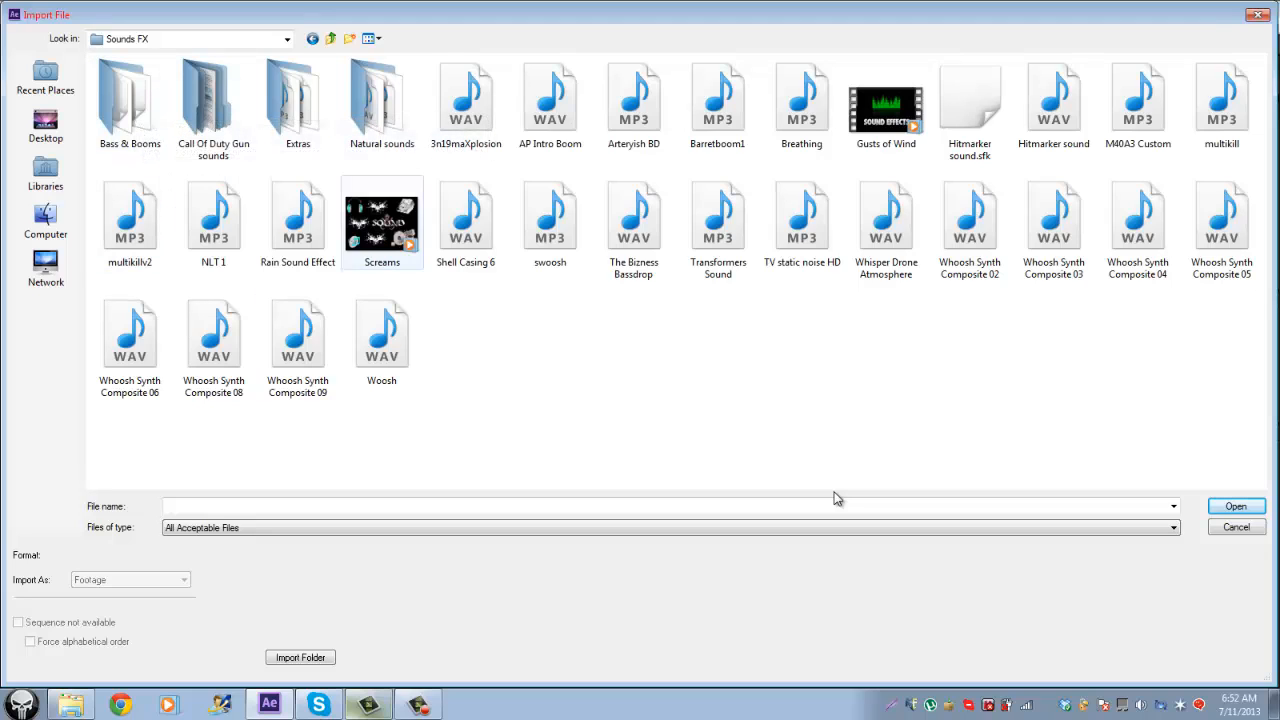
double_click(214, 108)
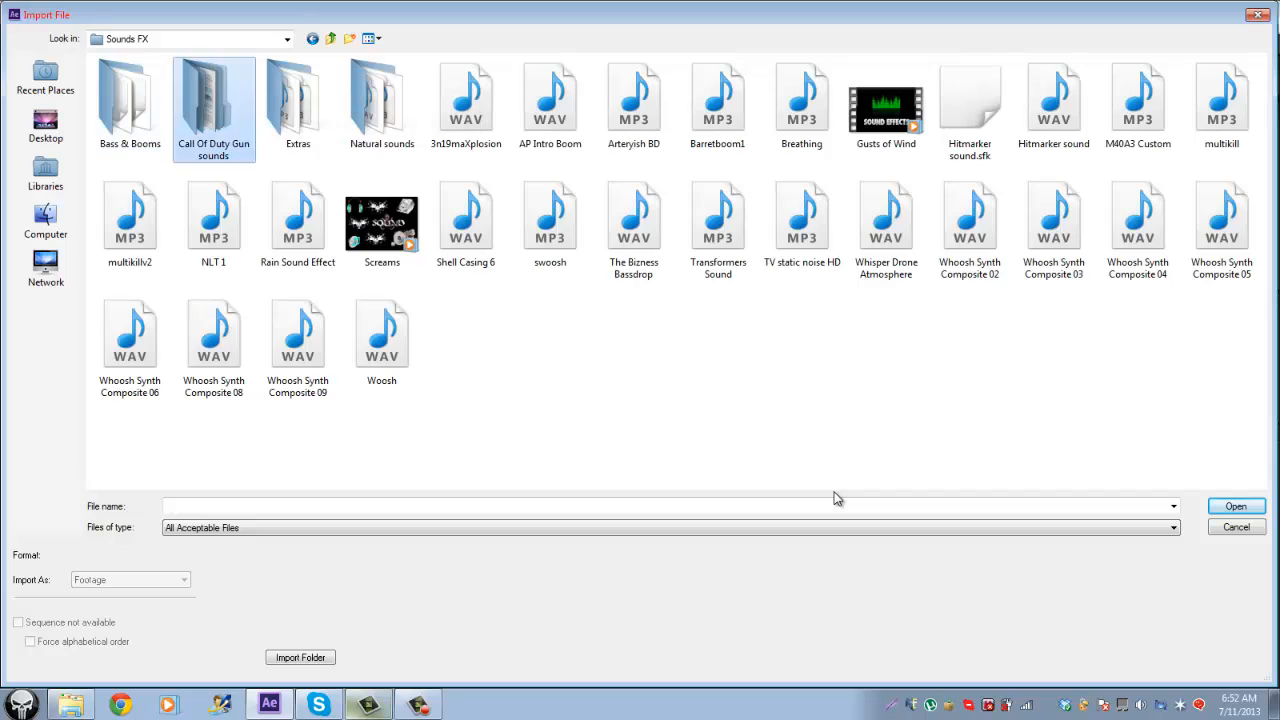
click(382, 108)
double_click(382, 108)
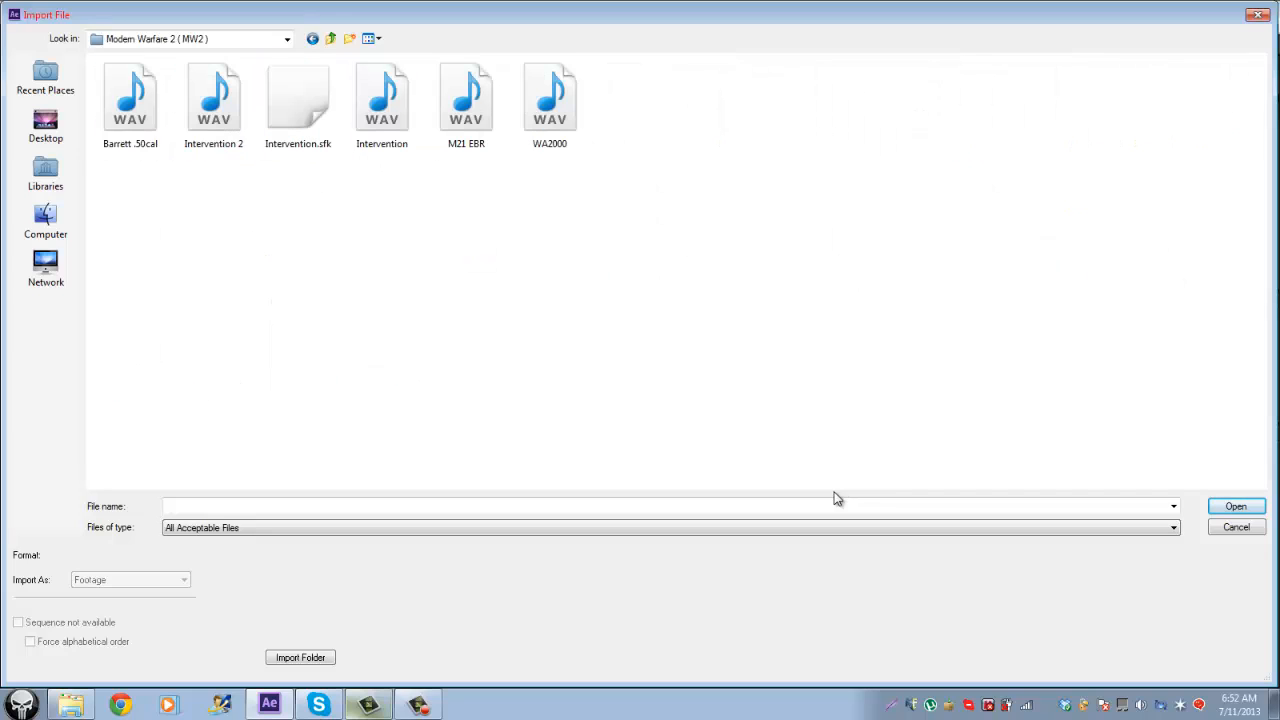
double_click(382, 100)
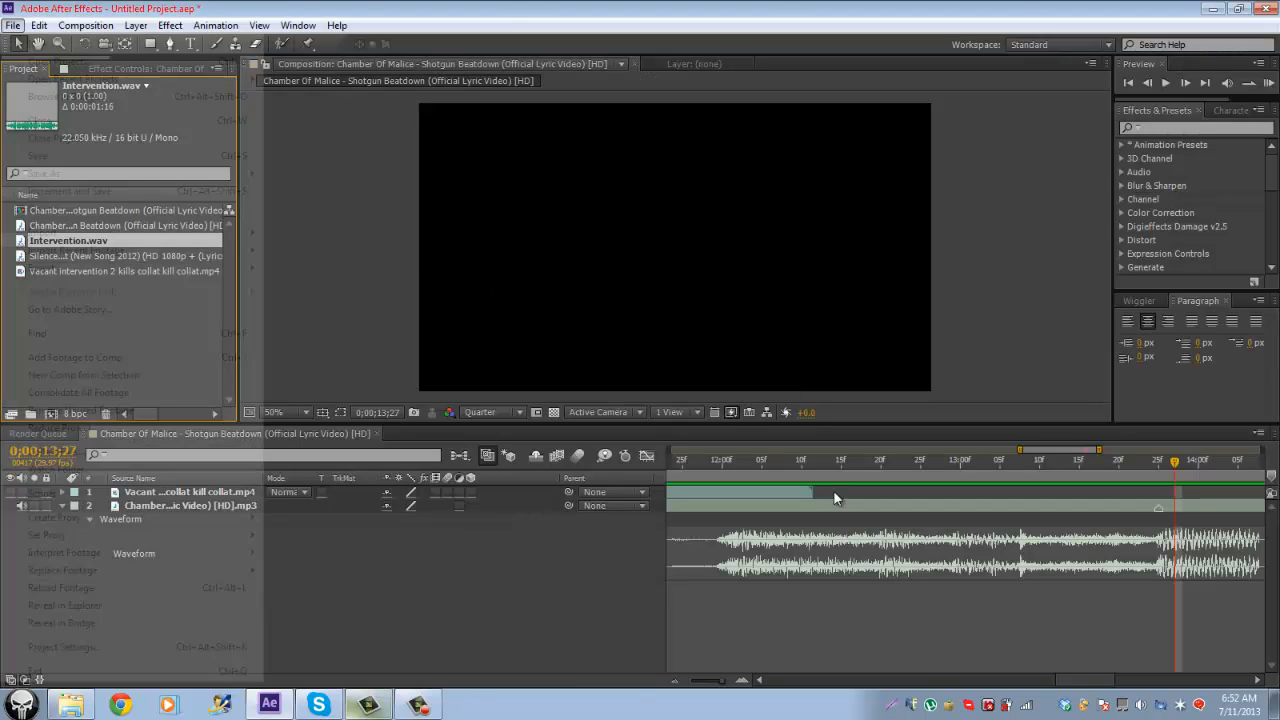
Step: Start a multiple-file import and bring in Hitmarker sound from the Sounds FX folder
mouse_move(76, 250)
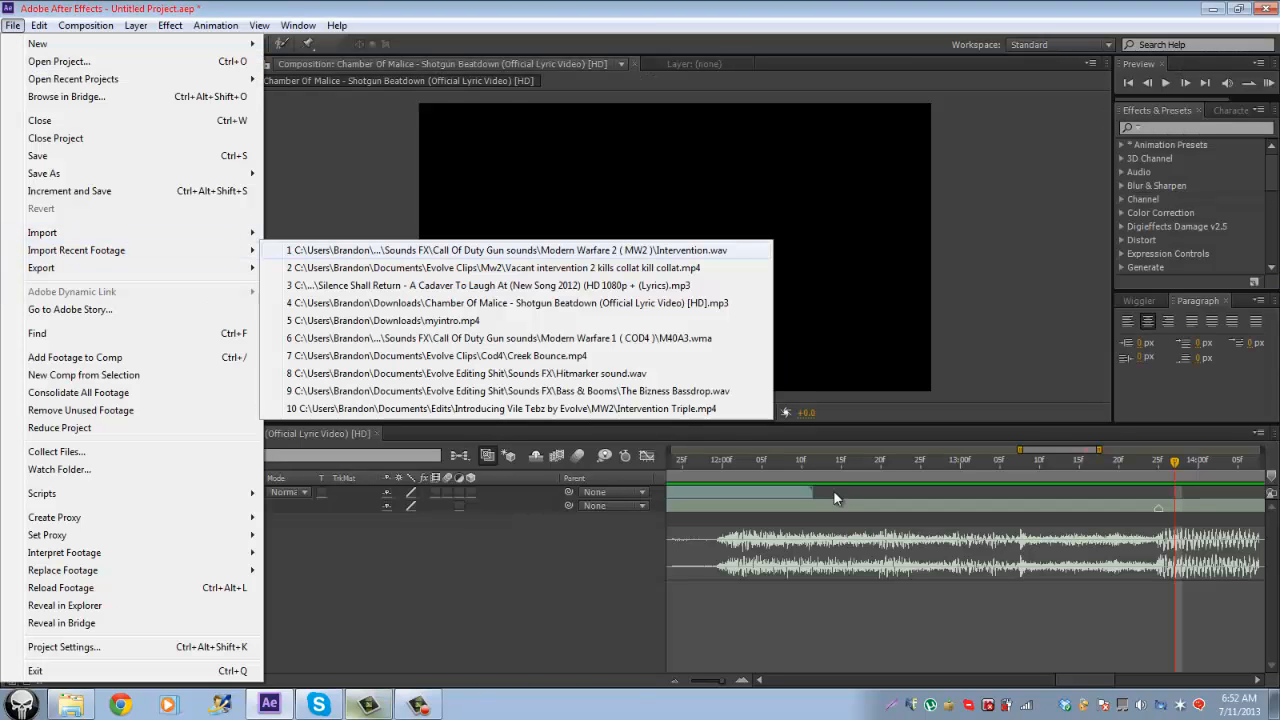
mouse_move(42, 232)
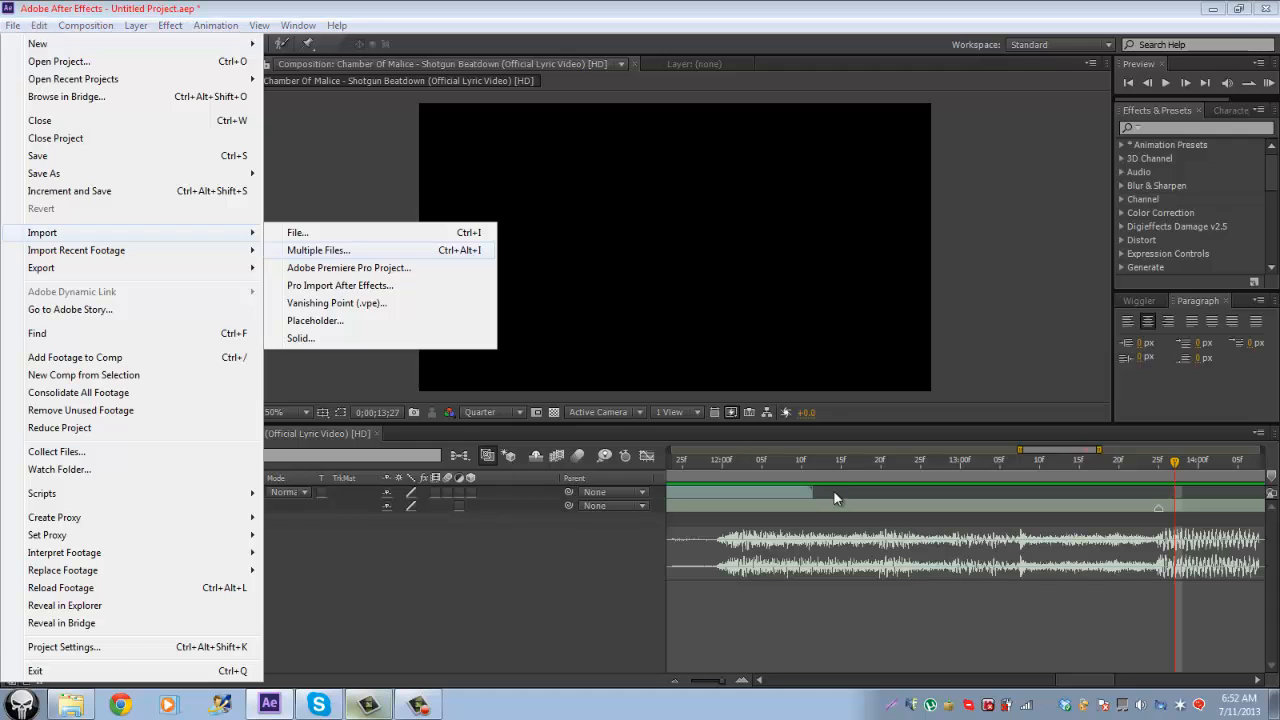
click(318, 250)
click(200, 39)
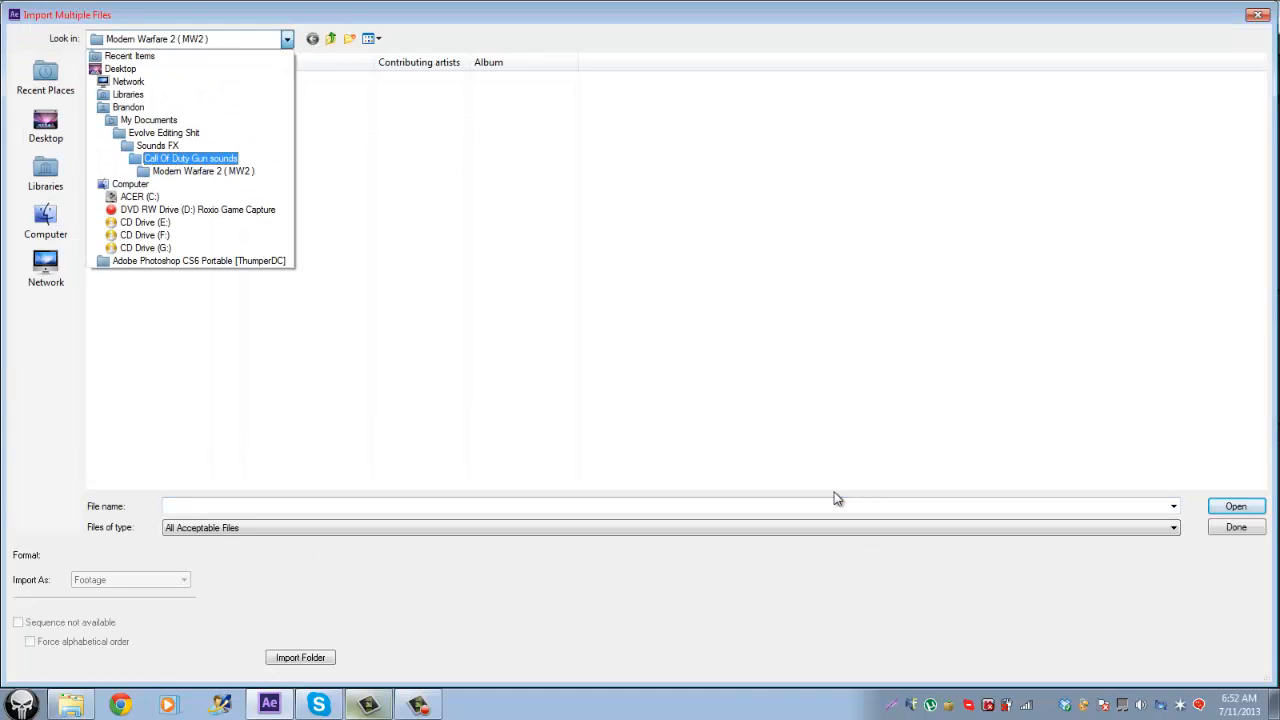
click(190, 158)
click(200, 39)
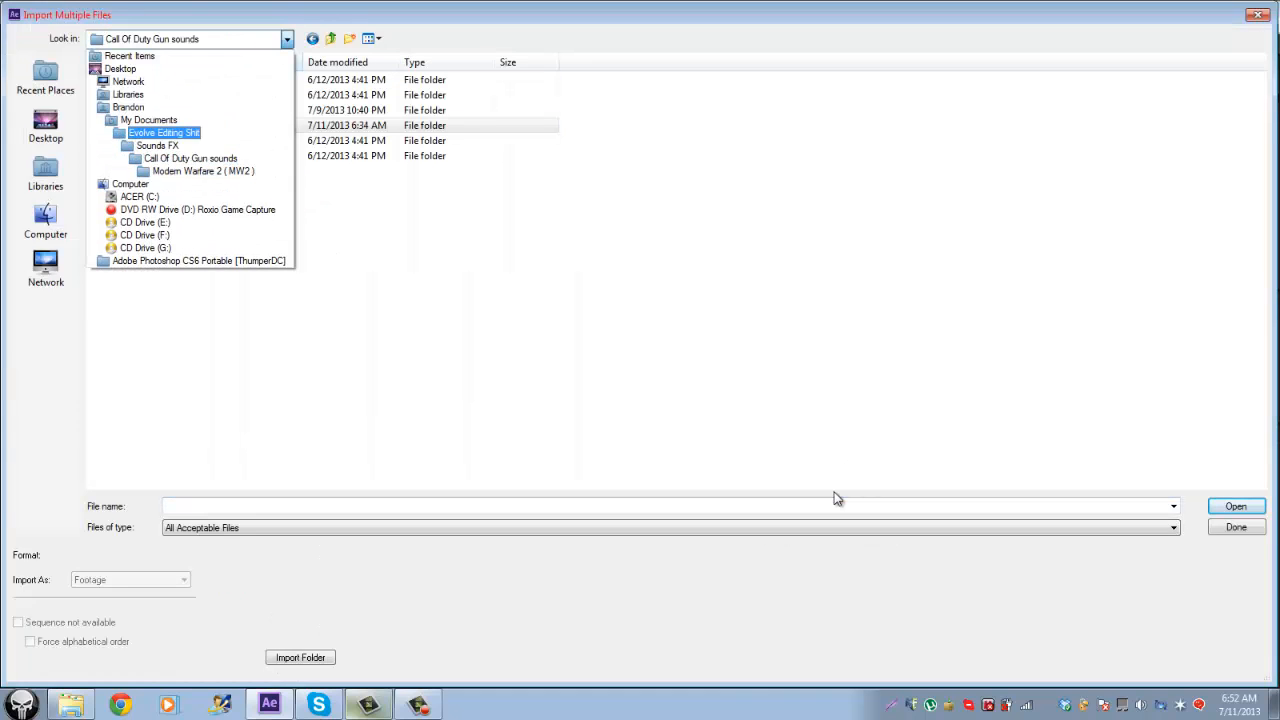
click(163, 132)
double_click(130, 125)
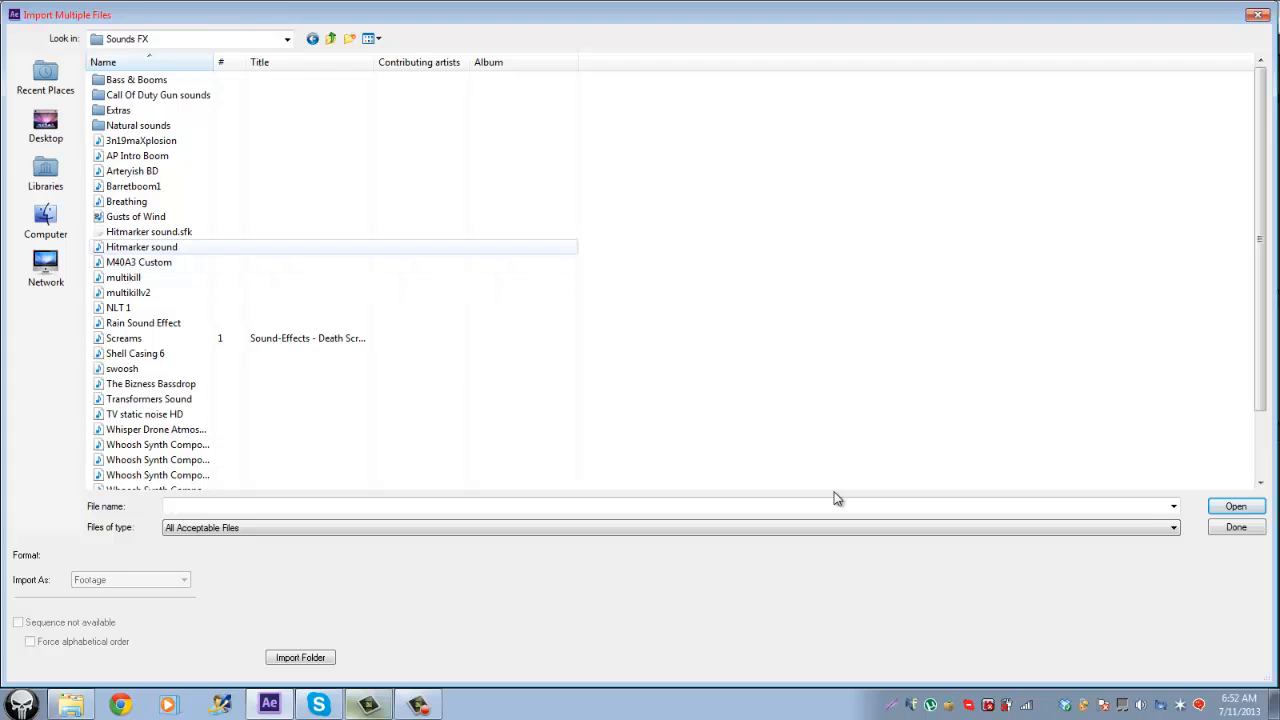
double_click(141, 247)
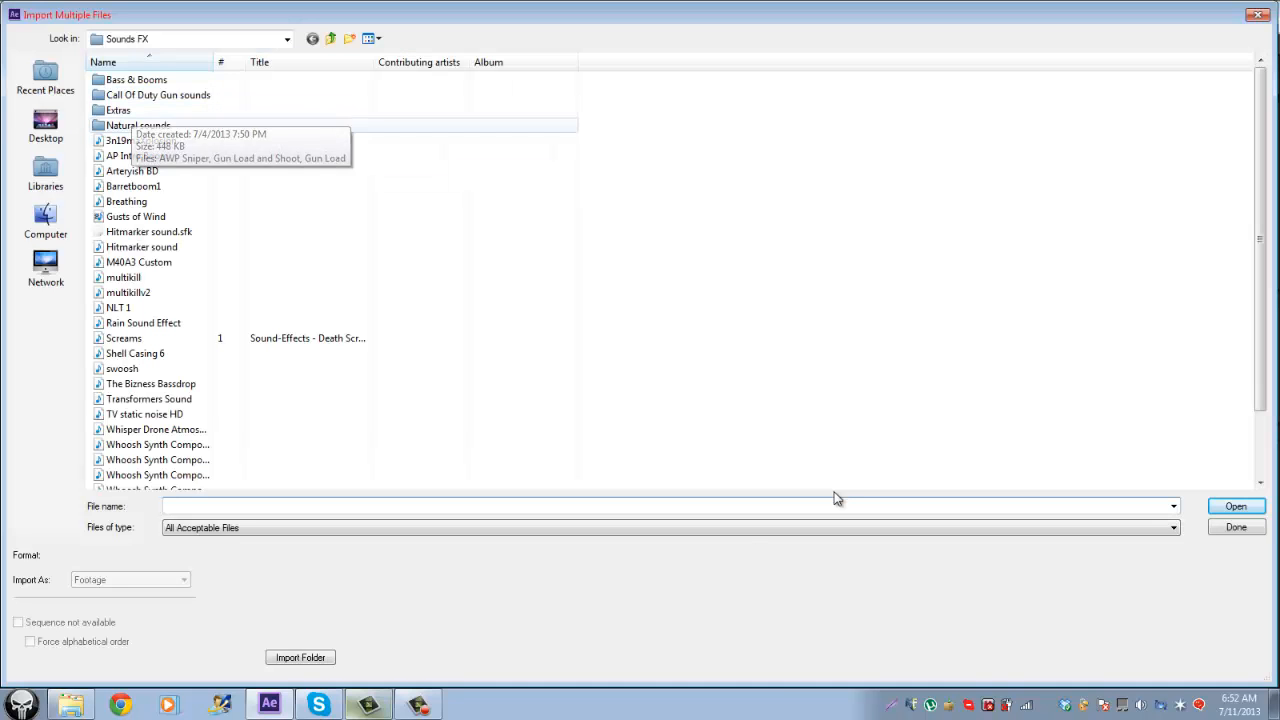
Step: Import The Bizness Bassdrop audio file from the Bass & Booms folder and finish the multiple-file import
double_click(136, 80)
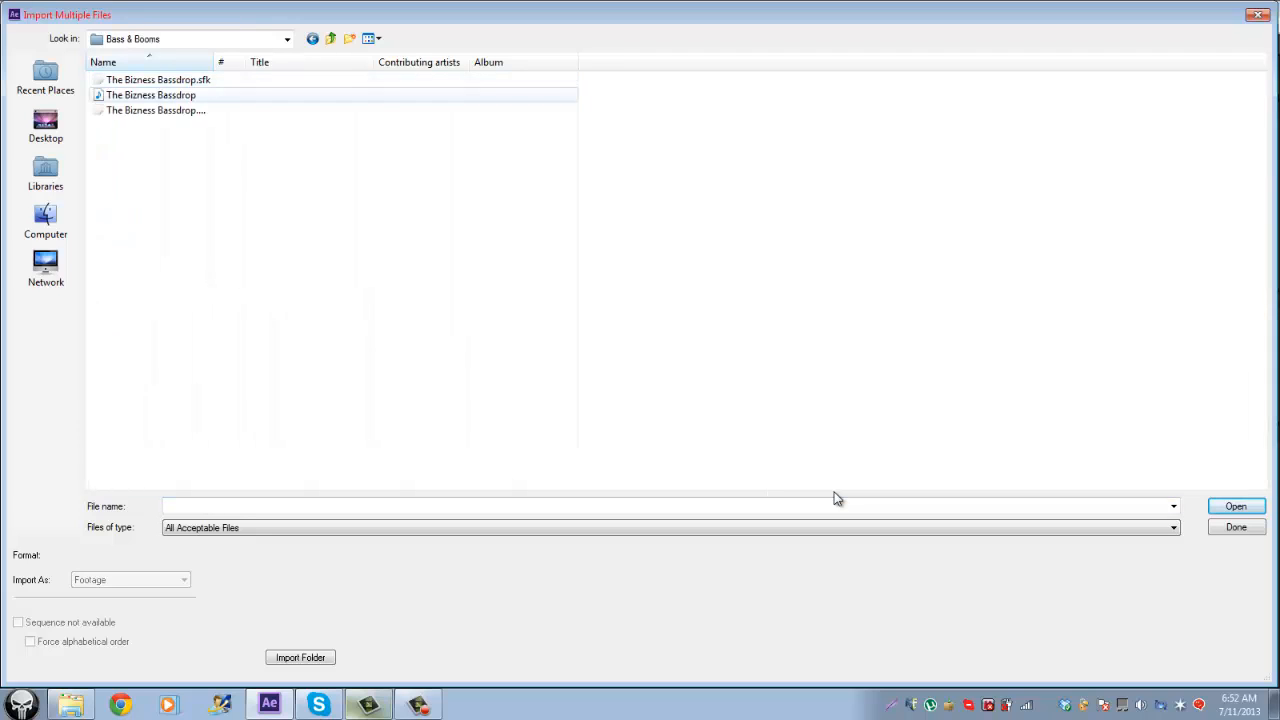
double_click(151, 95)
key(Return)
key(Return)
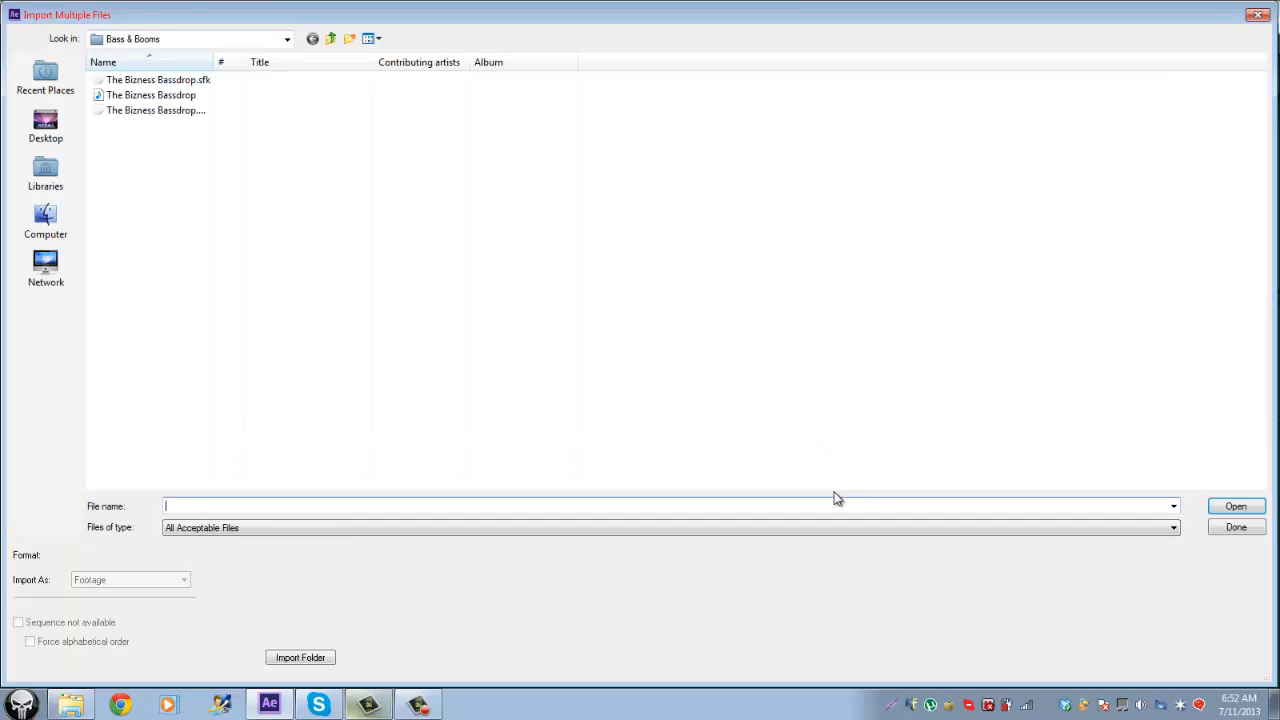
click(1236, 527)
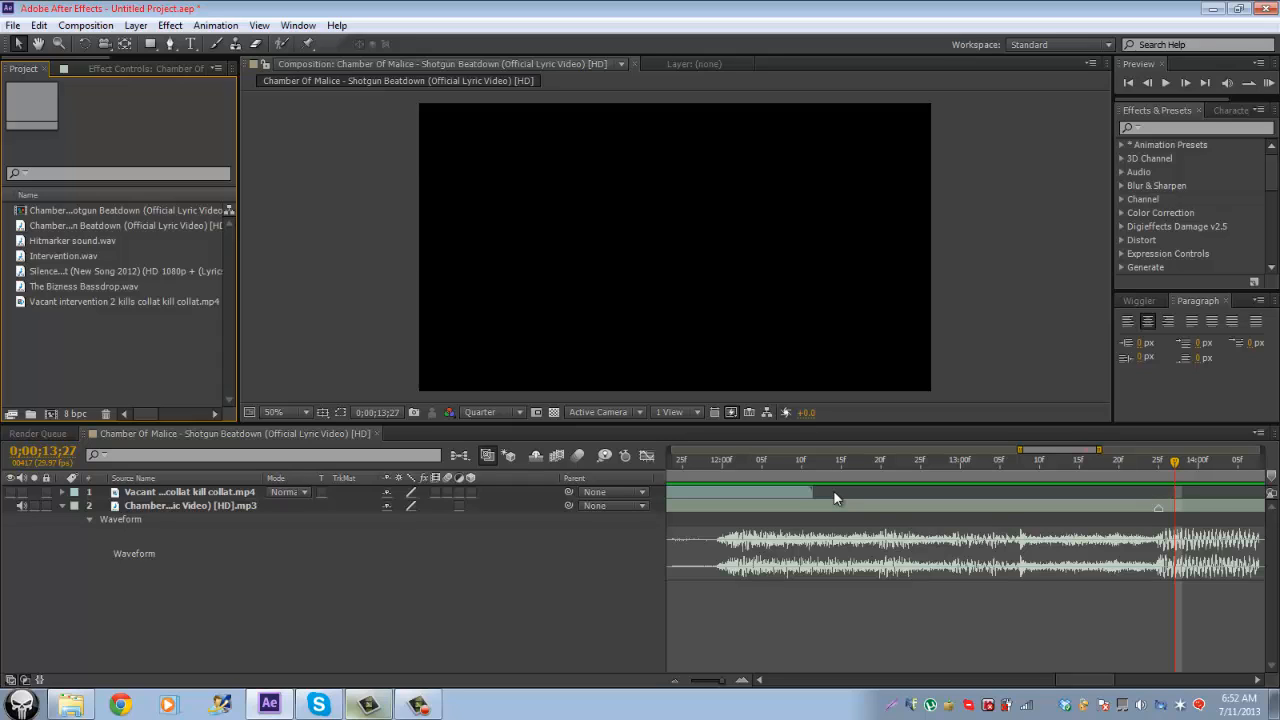
Step: Add Intervention.wav to the timeline between the video and music layers, starting at 0;00;12;02
mouse_move(68, 256)
mouse_down()
mouse_move(264, 395)
mouse_move(208, 506)
mouse_move(190, 499)
mouse_up()
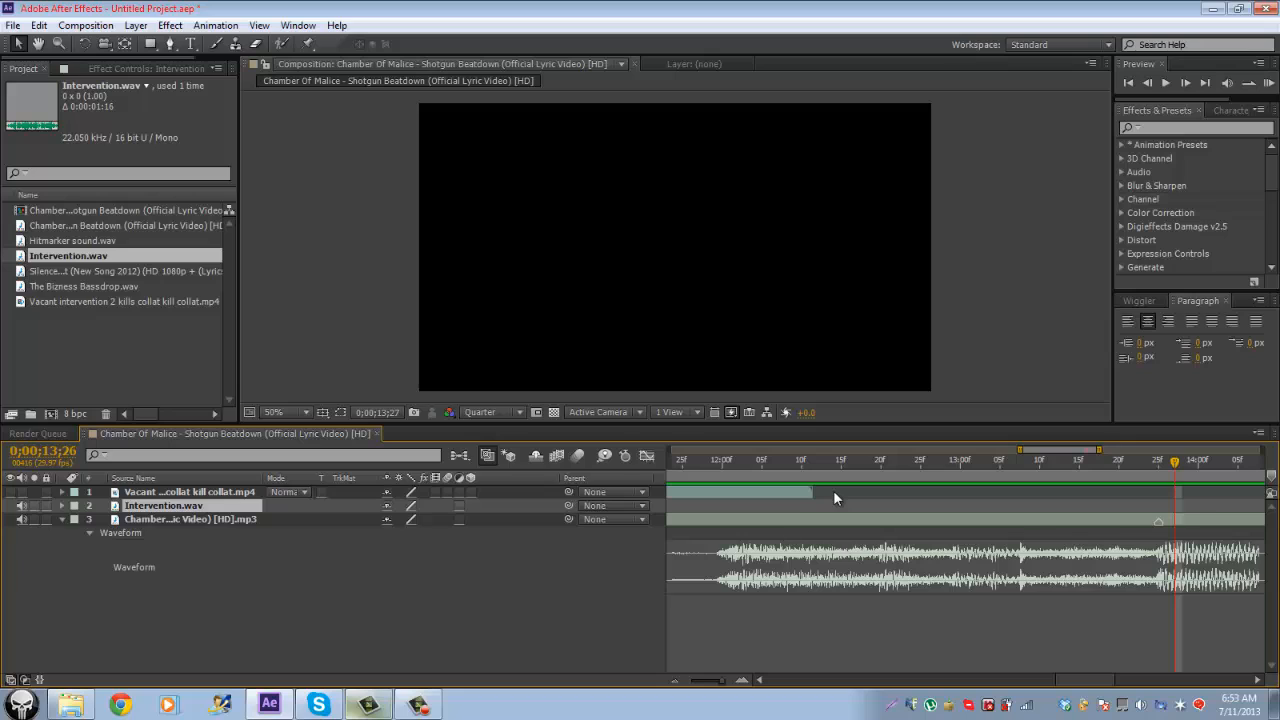
drag(1175, 462, 738, 462)
key(bracketleft)
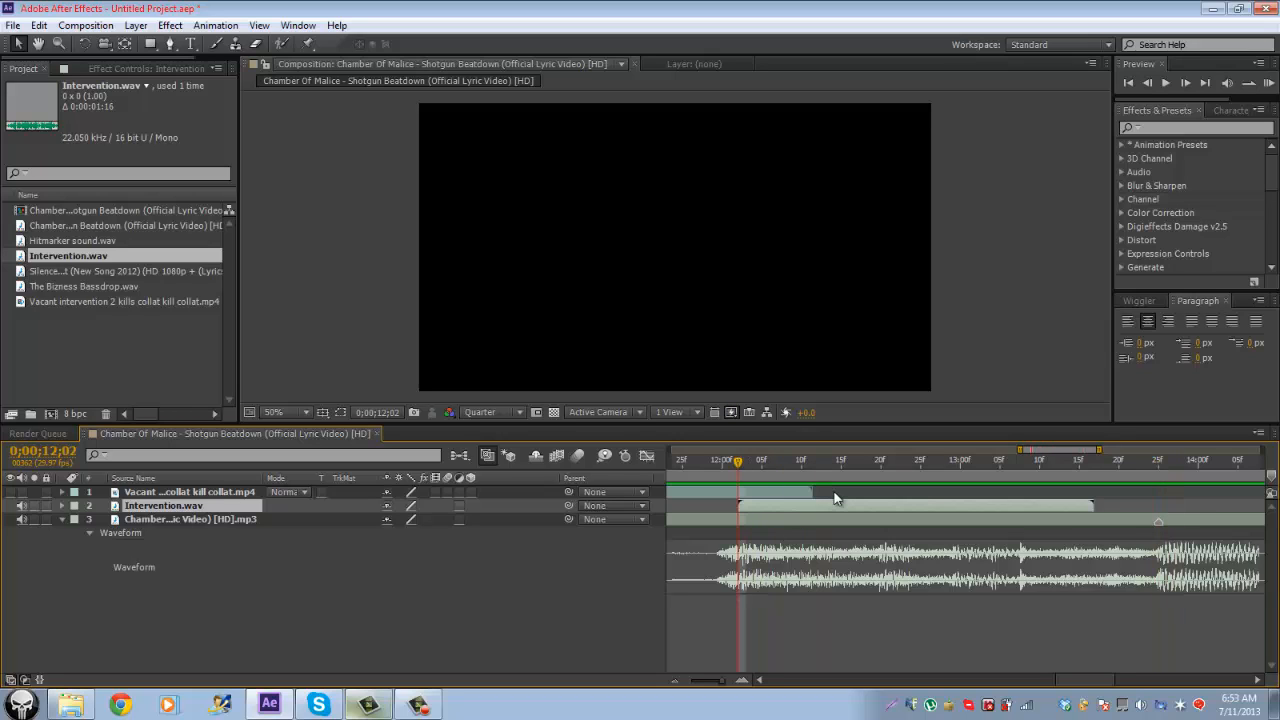
Step: Using its waveform, shift the Intervention.wav layer earlier until the gunshot begins at 0;00;12;02, and trim the layer's start there
key(l)
key(l)
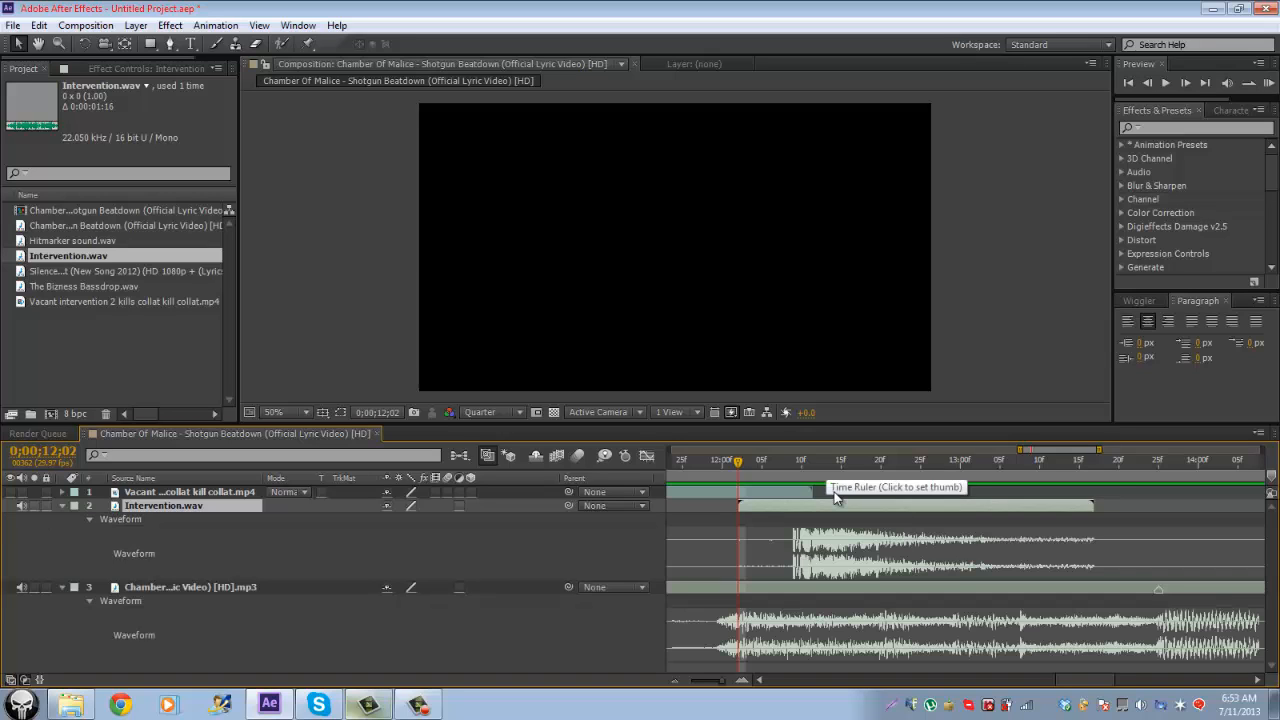
key(alt+Page_Up)
key(alt+Page_Up)
key(alt+Page_Up)
key(alt+Page_Up)
key(alt+Page_Up)
key(alt+Page_Up)
key(alt+Page_Up)
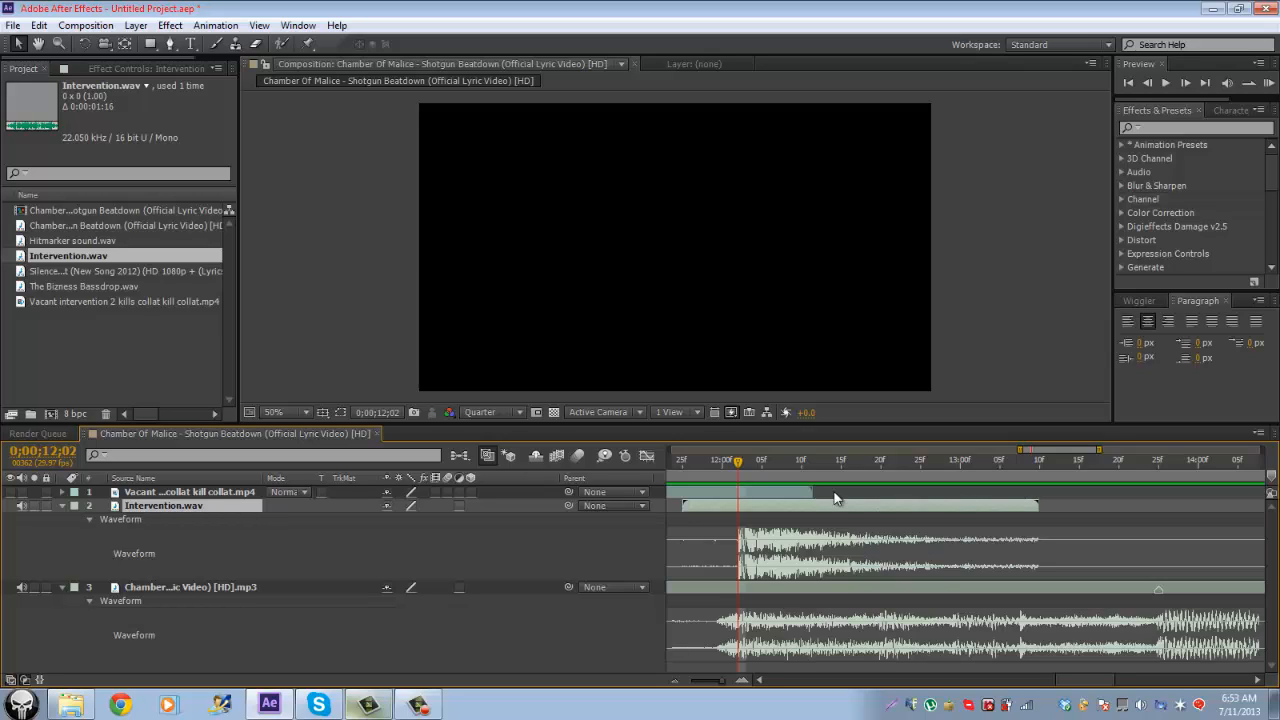
key(alt+bracketleft)
Step: Set the Intervention.wav layer's Audio Levels to -3 dB
key(l)
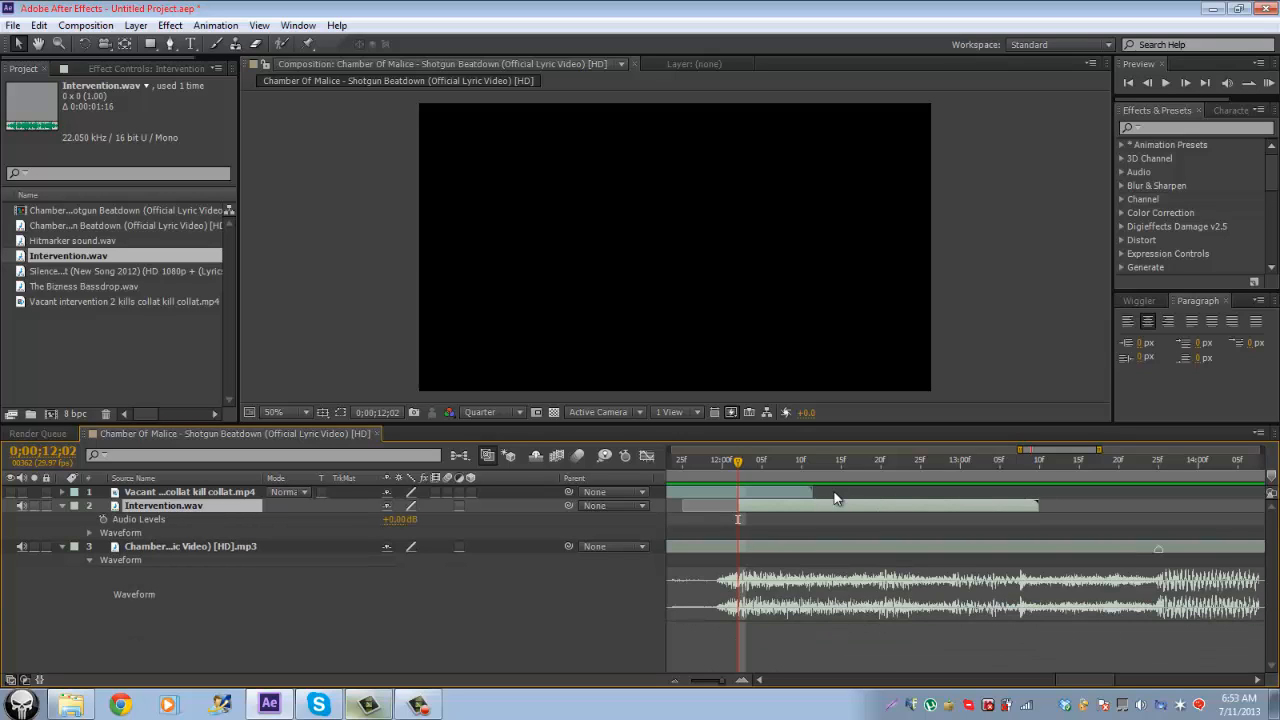
key(Tab)
text(-3)
key(Return)
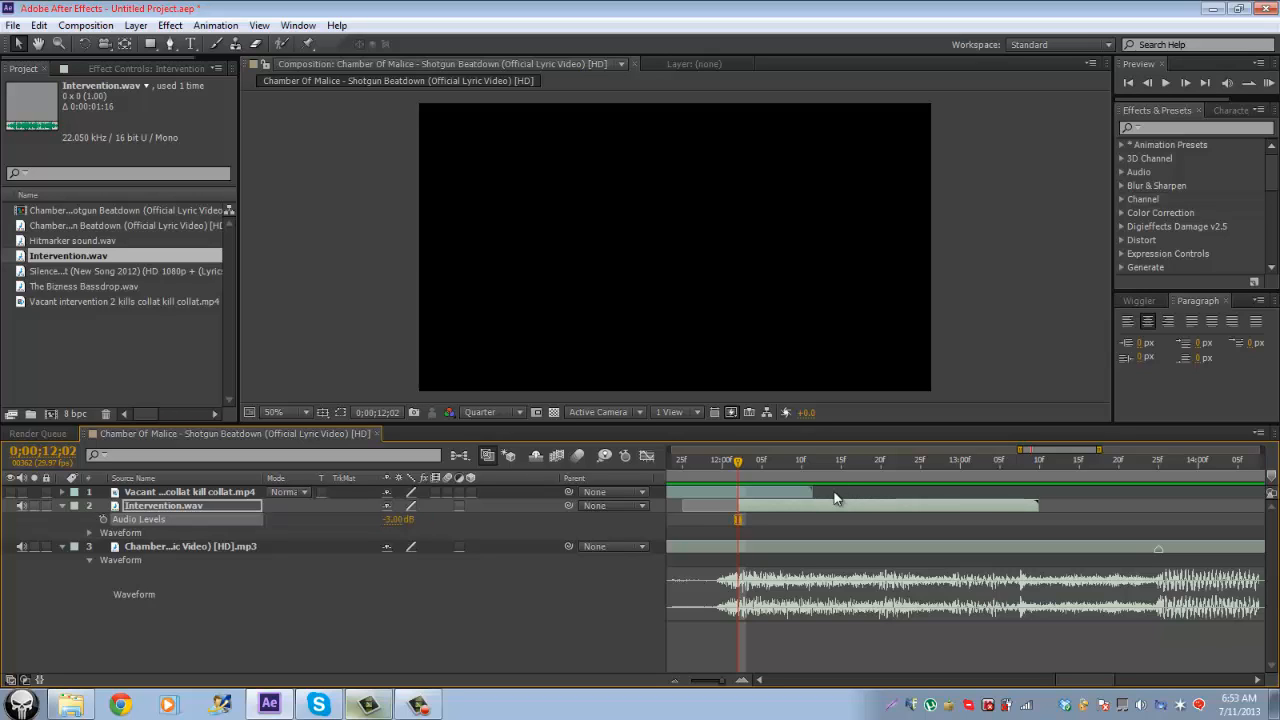
Step: Move the work area start to about 12 seconds and RAM preview the gunshot with the music
key(minus)
key(minus)
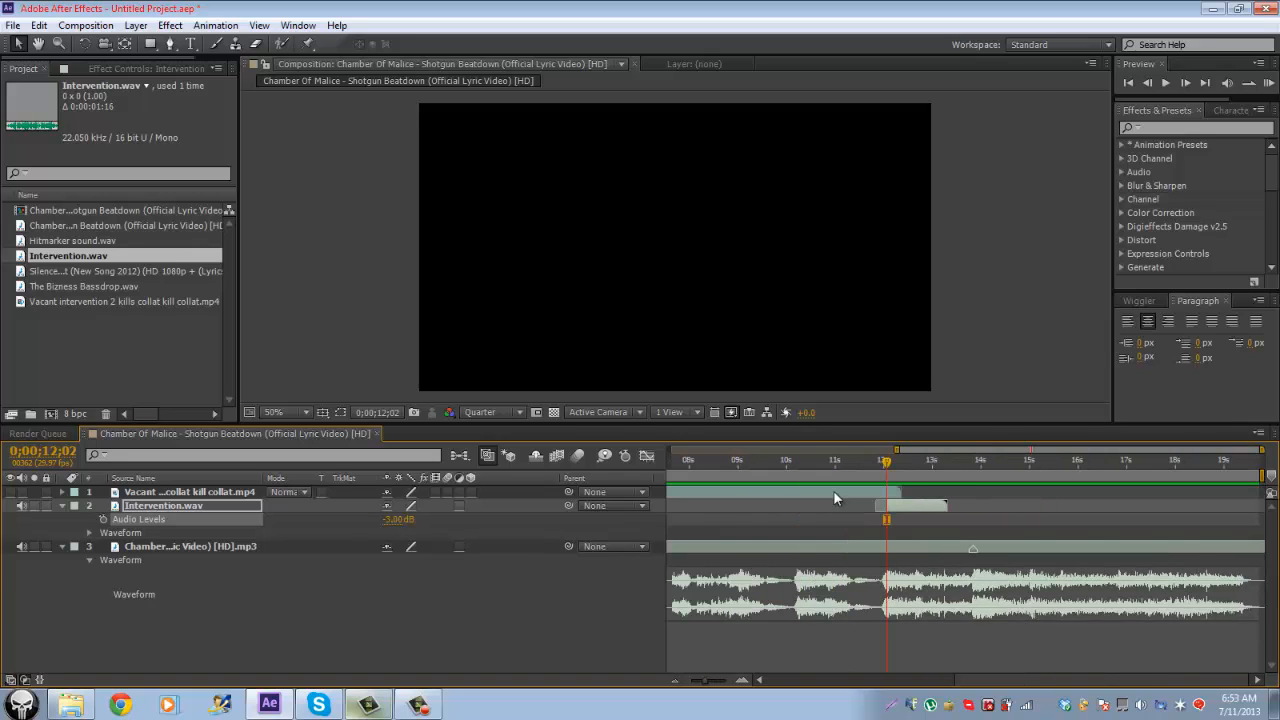
key(minus)
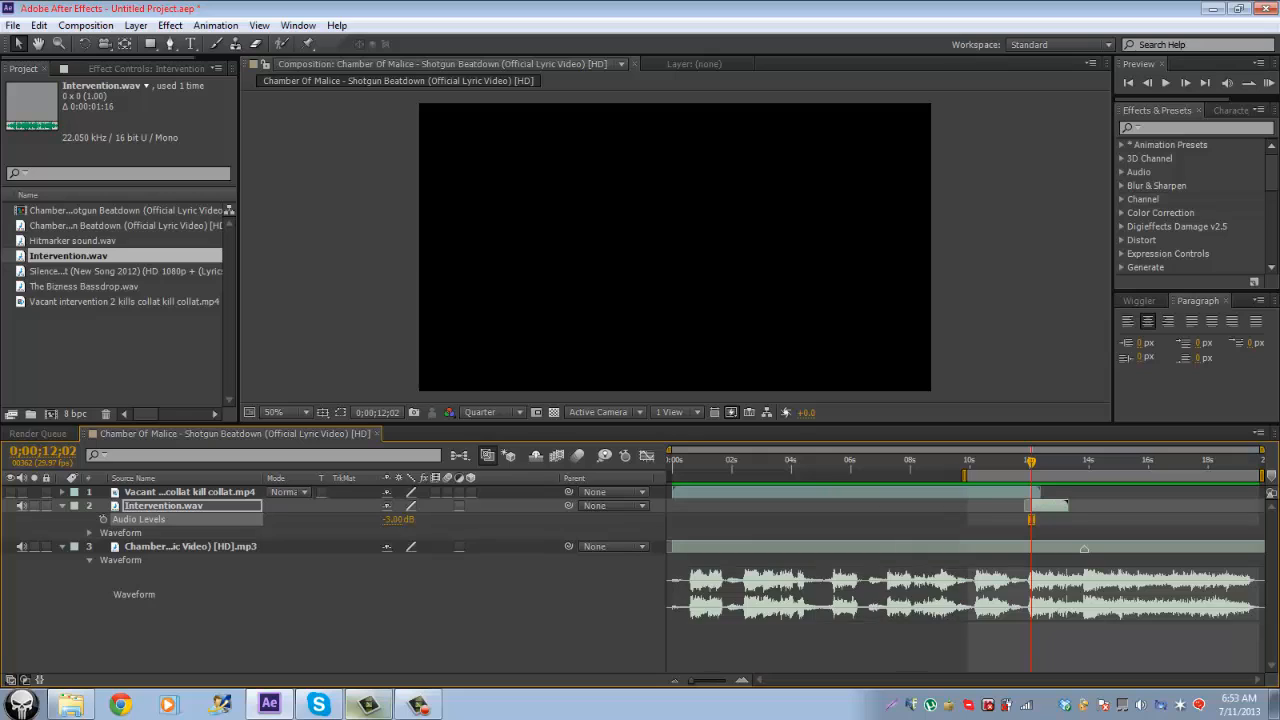
key(KP_0)
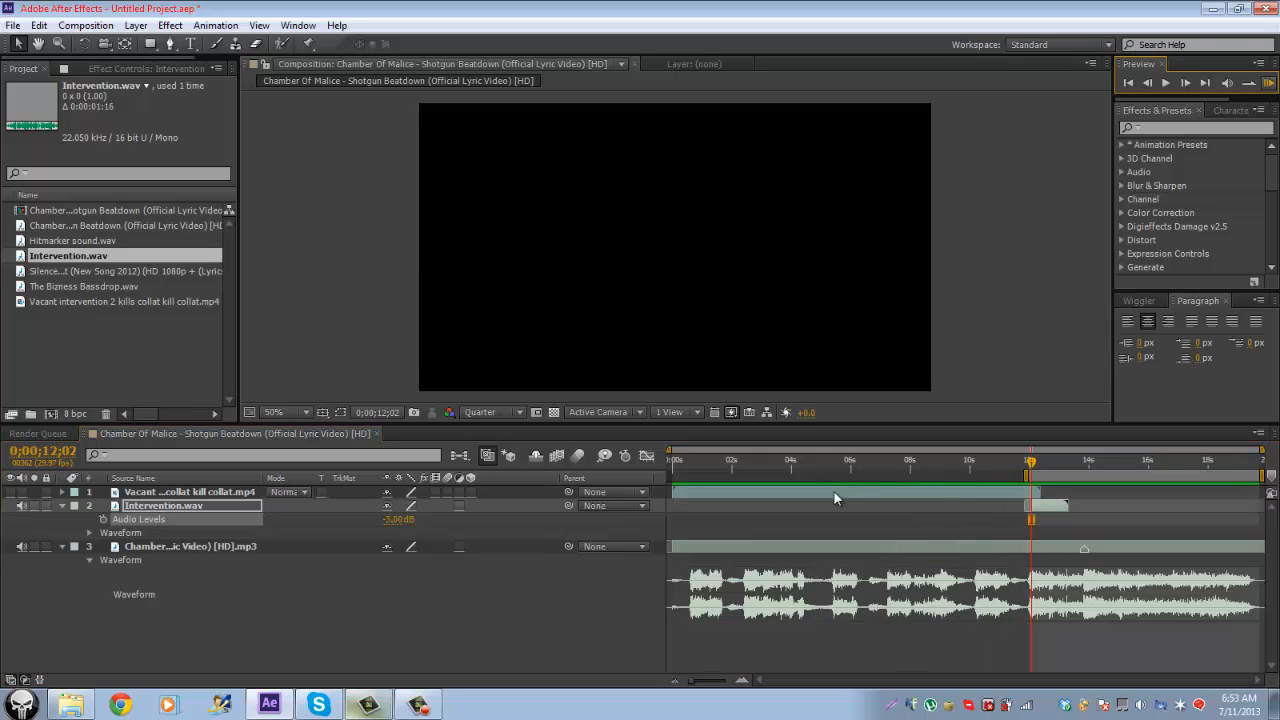
key(KP_0)
Step: Set the Intervention.wav layer's Audio Levels to -2 dB and preview the mix
click(396, 519)
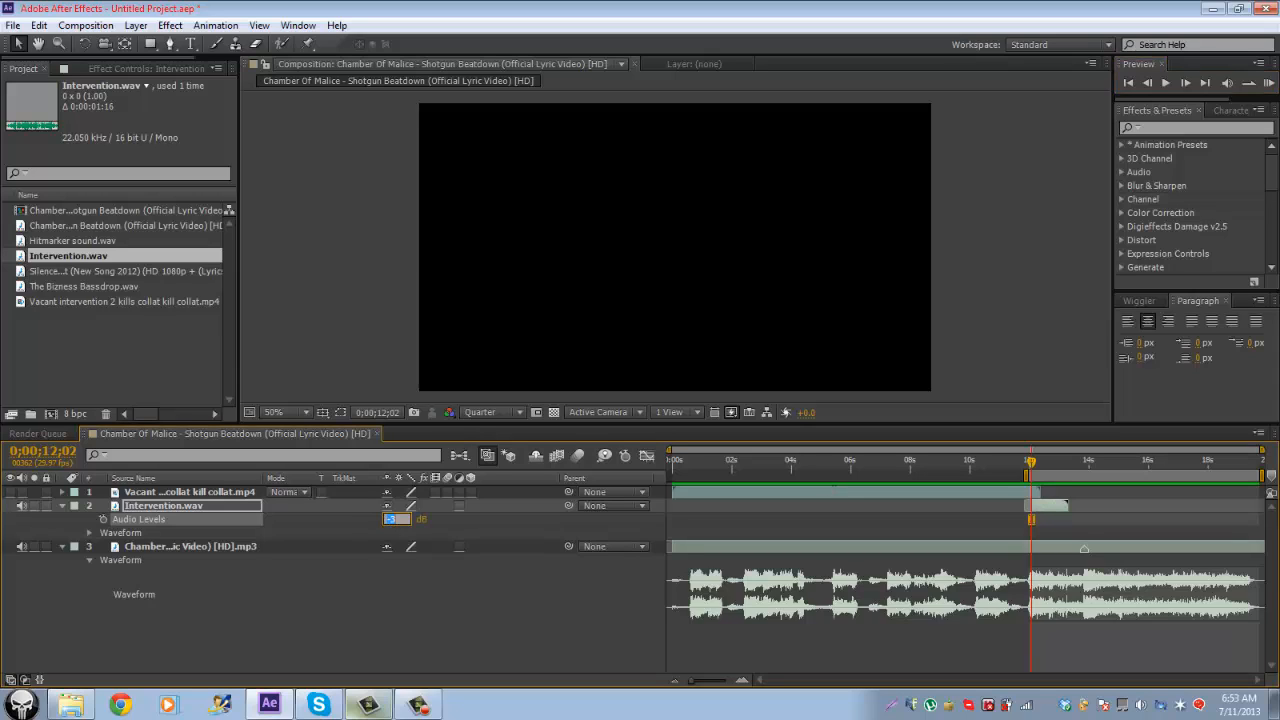
text(-2)
key(Return)
key(KP_0)
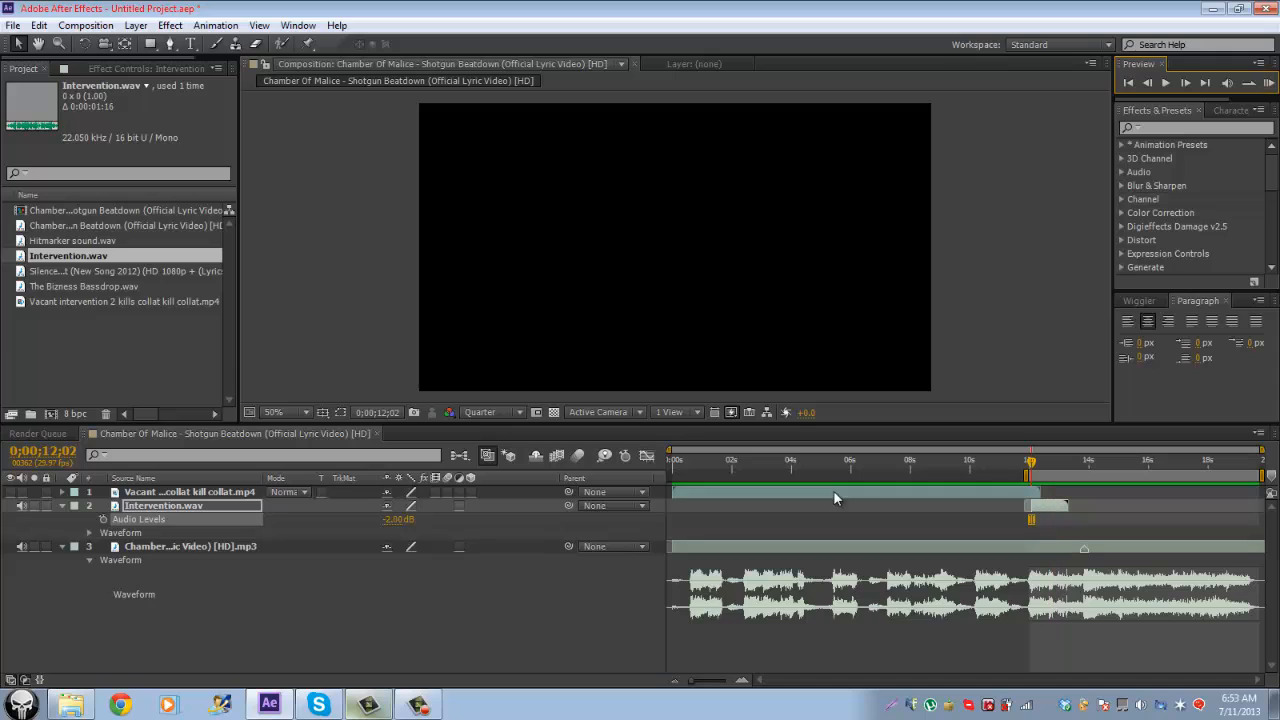
Step: Raise the Intervention.wav layer's Audio Levels to -1 dB and preview the mix again
click(396, 519)
text(-1)
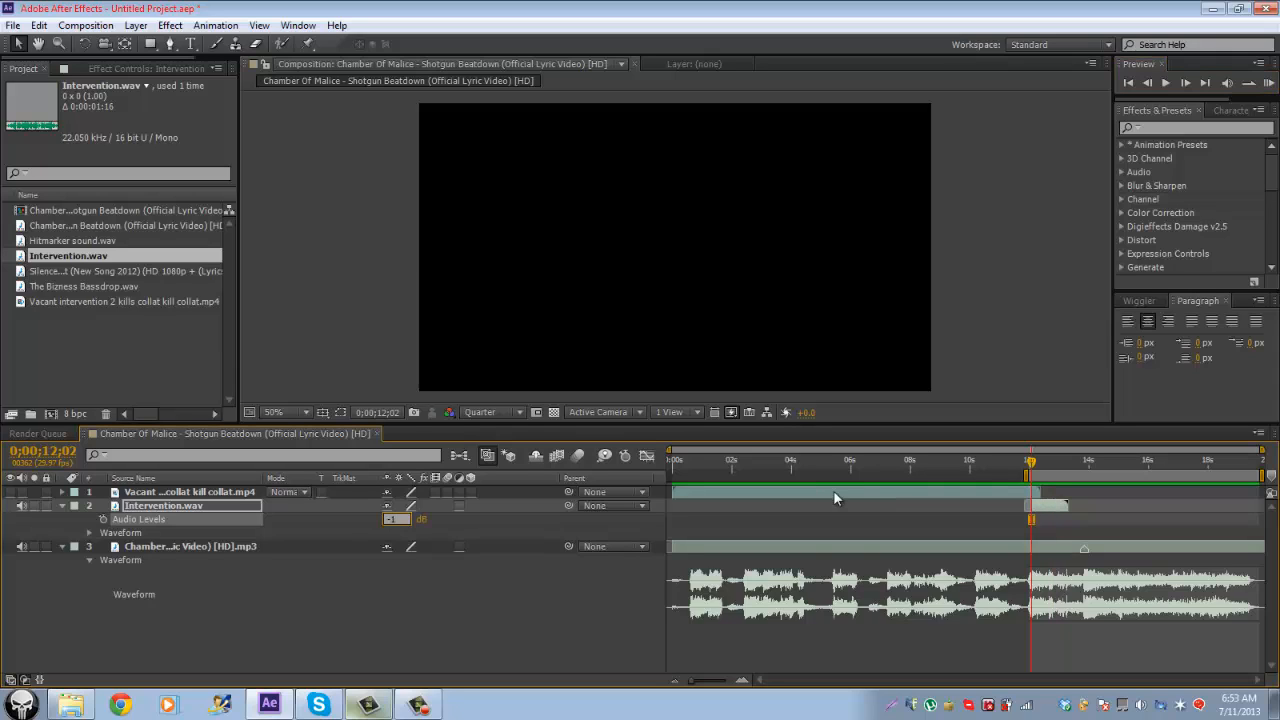
key(Return)
key(KP_0)
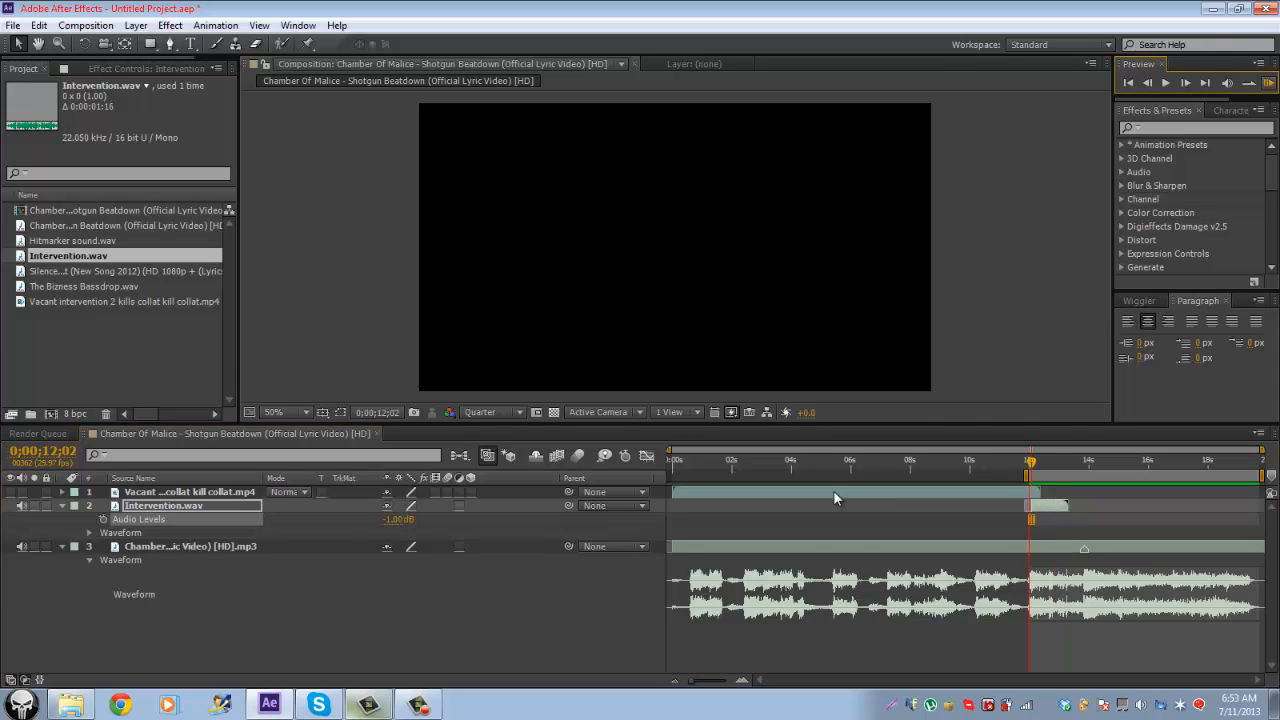
key(space)
Step: Set the Intervention.wav layer's Audio Levels to 0 dB and preview the result
click(397, 519)
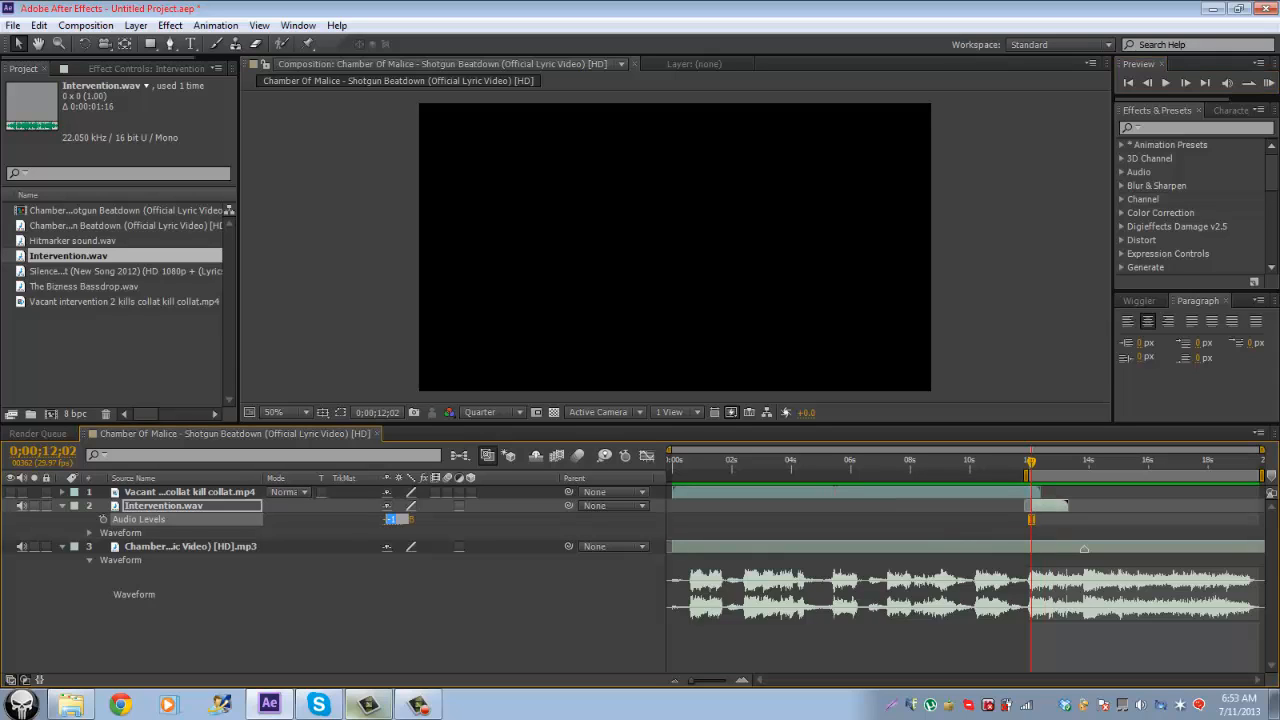
text(0)
key(Return)
key(KP_0)
key(space)
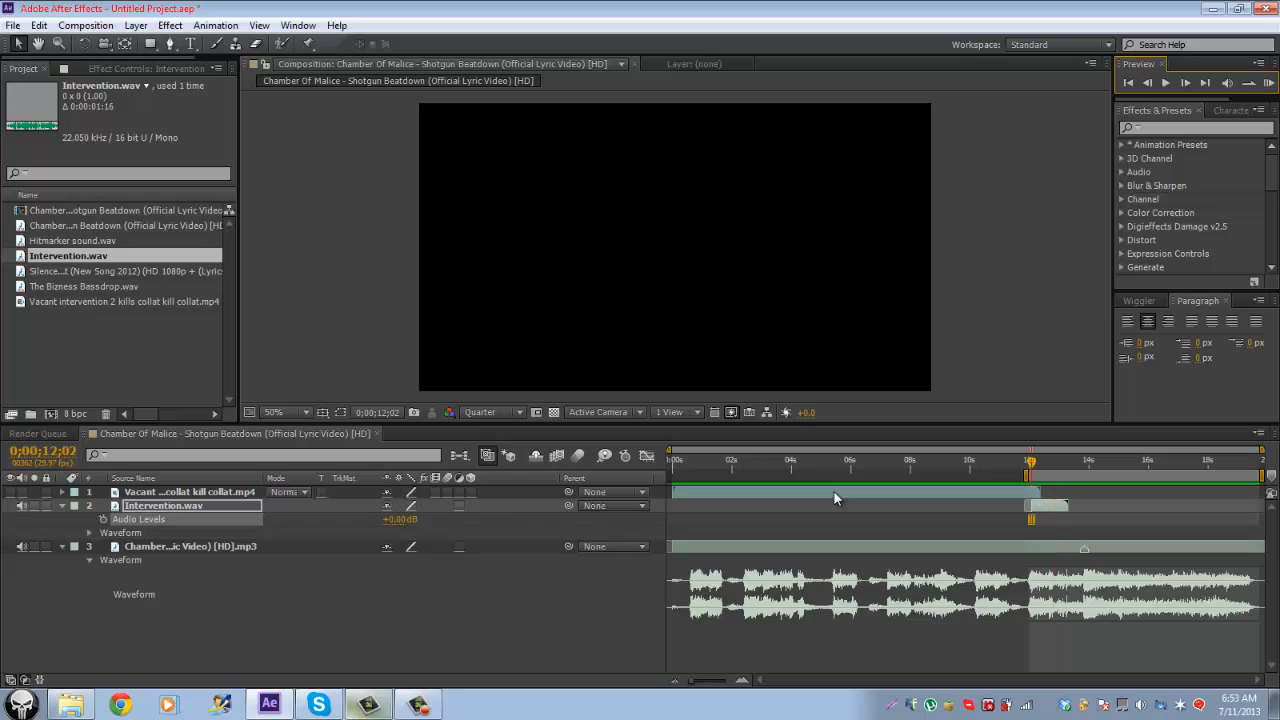
Step: Move the playhead to 0;00;13;07 near the end of the gunshot layer and RAM preview the work area
key(equal)
key(equal)
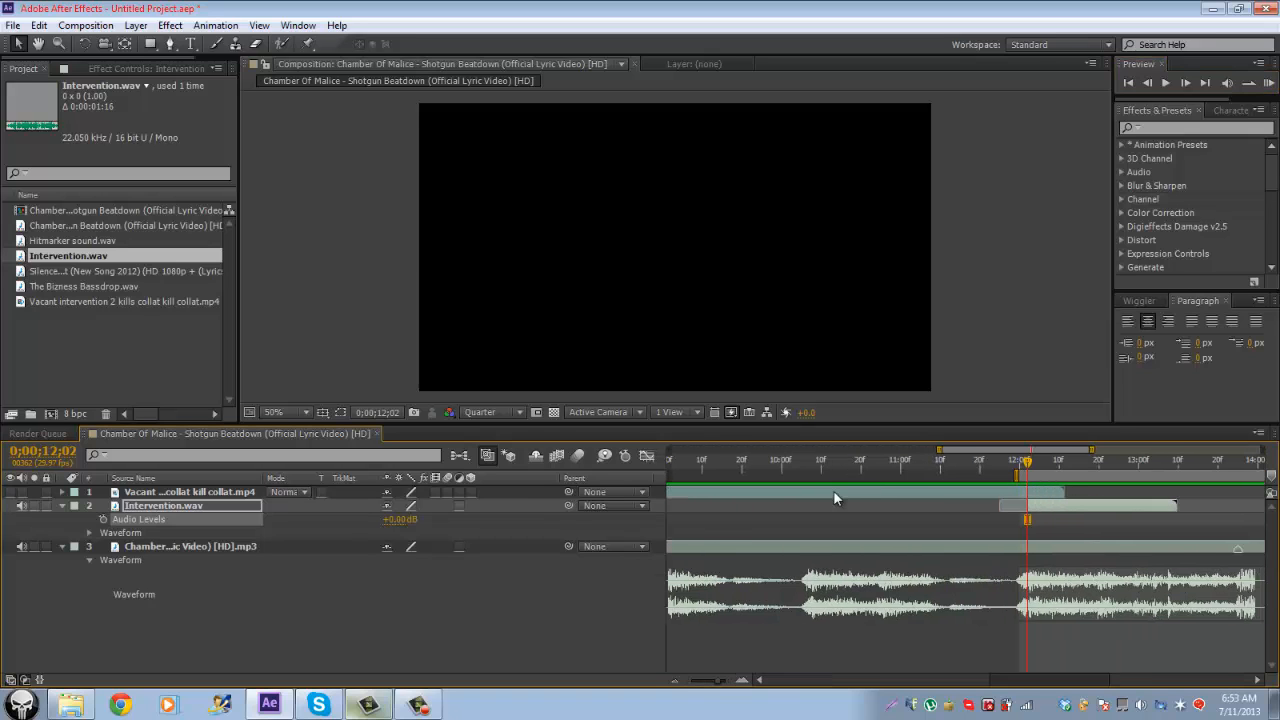
key(d)
key(KP_0)
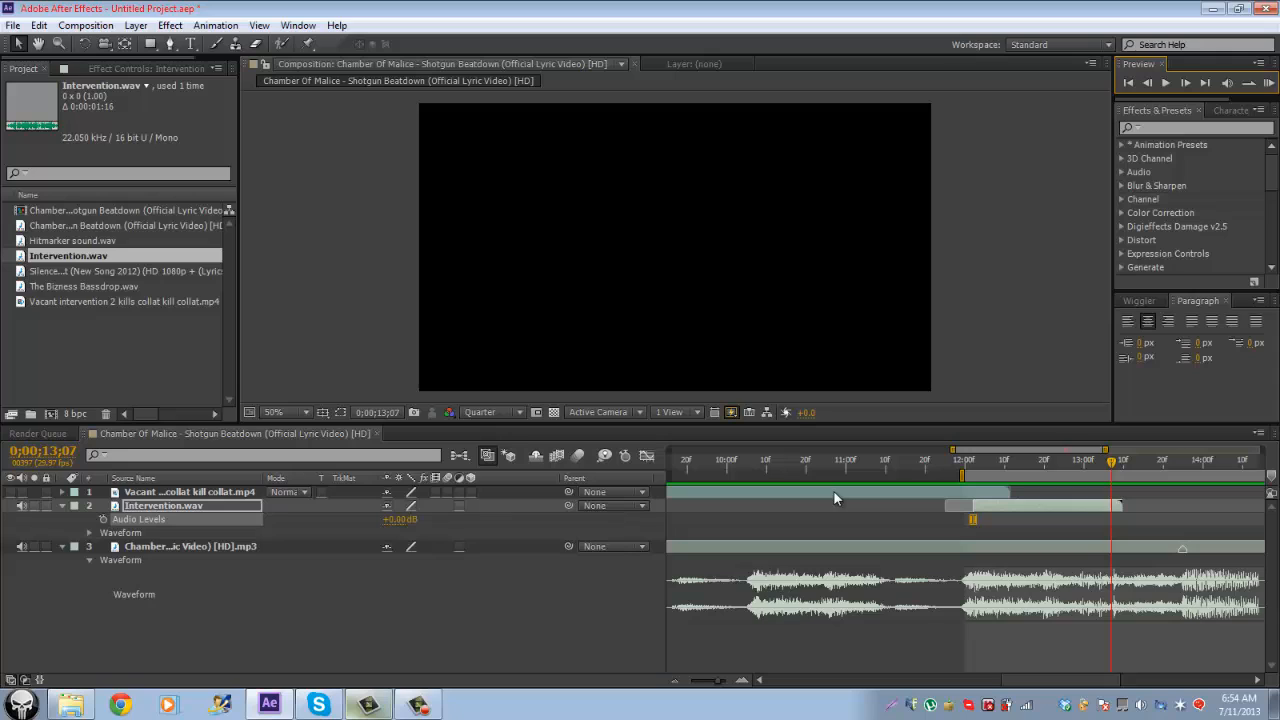
key(space)
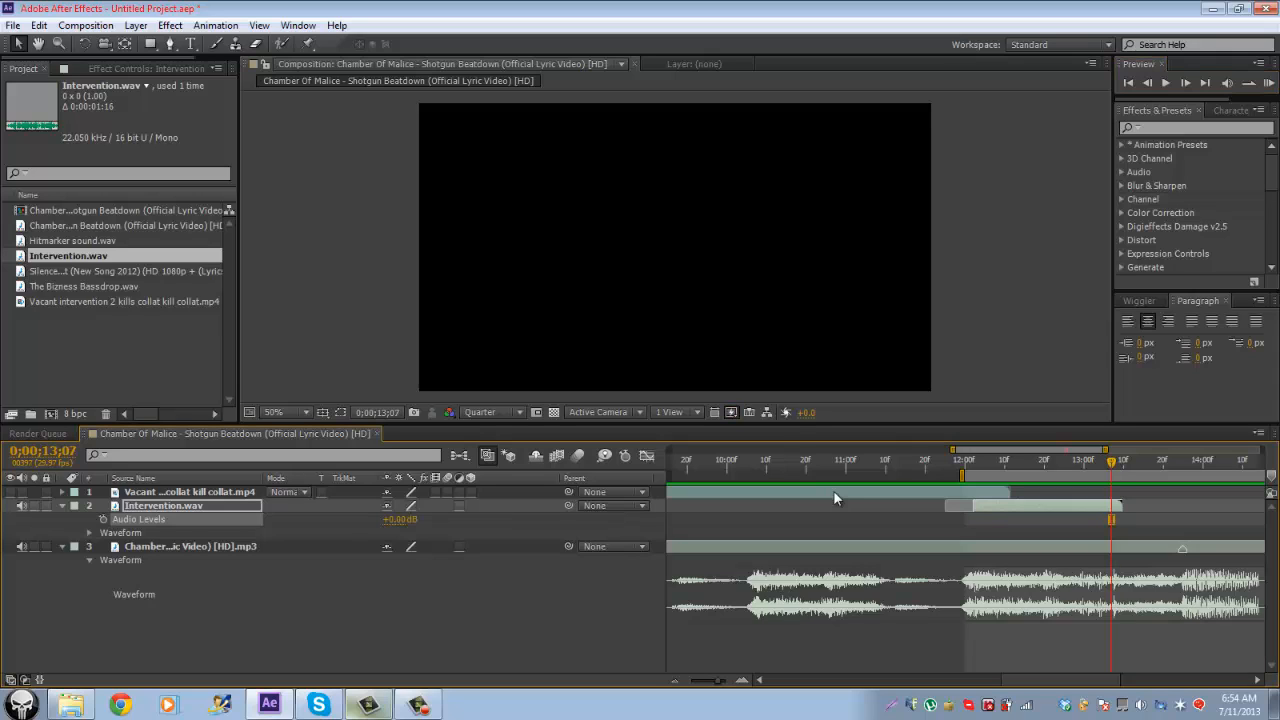
Step: Duplicate the Intervention.wav layer, start the copy's trimmed gunshot at 0;00;13;07 and RAM preview the two shots
key(ctrl+d)
key(bracketleft)
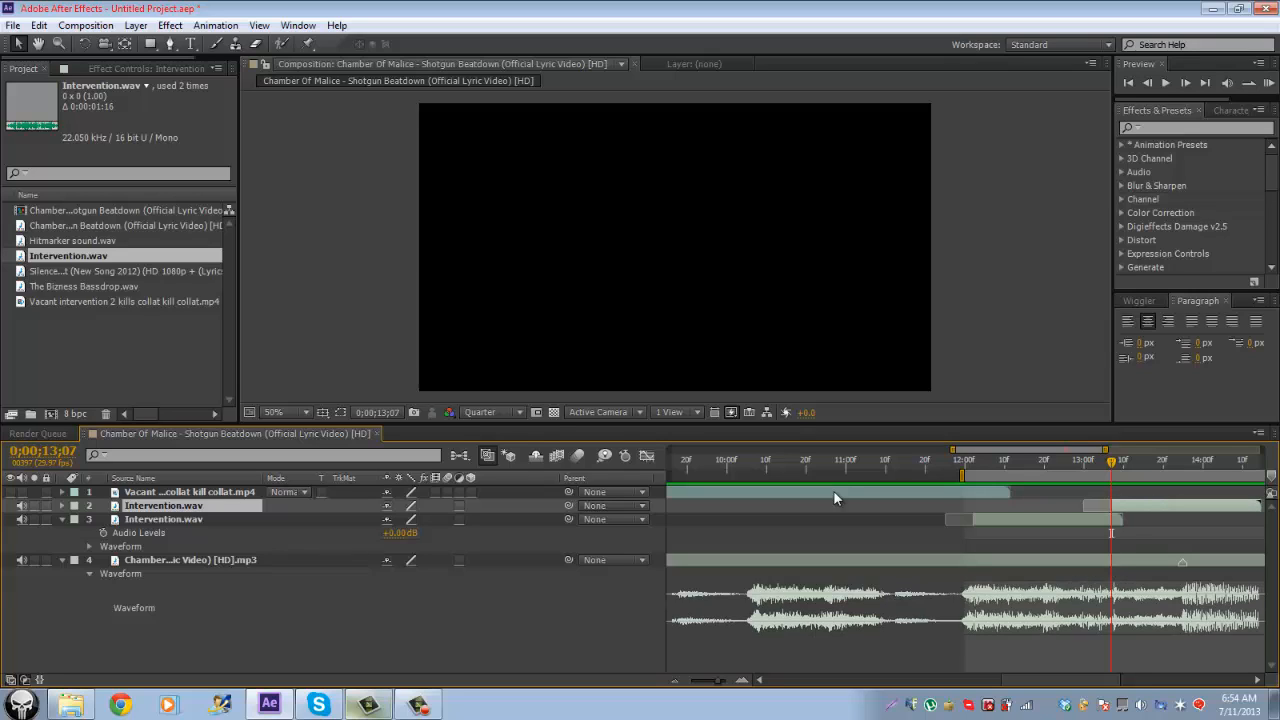
key(KP_0)
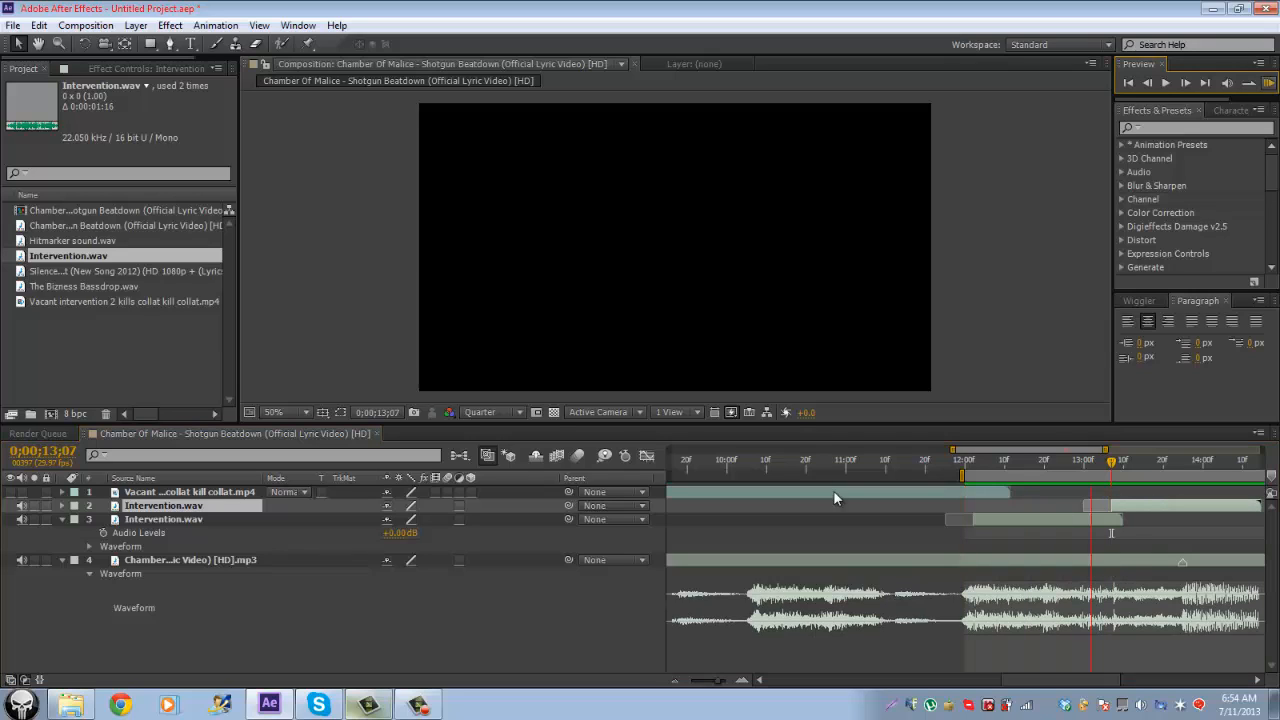
key(space)
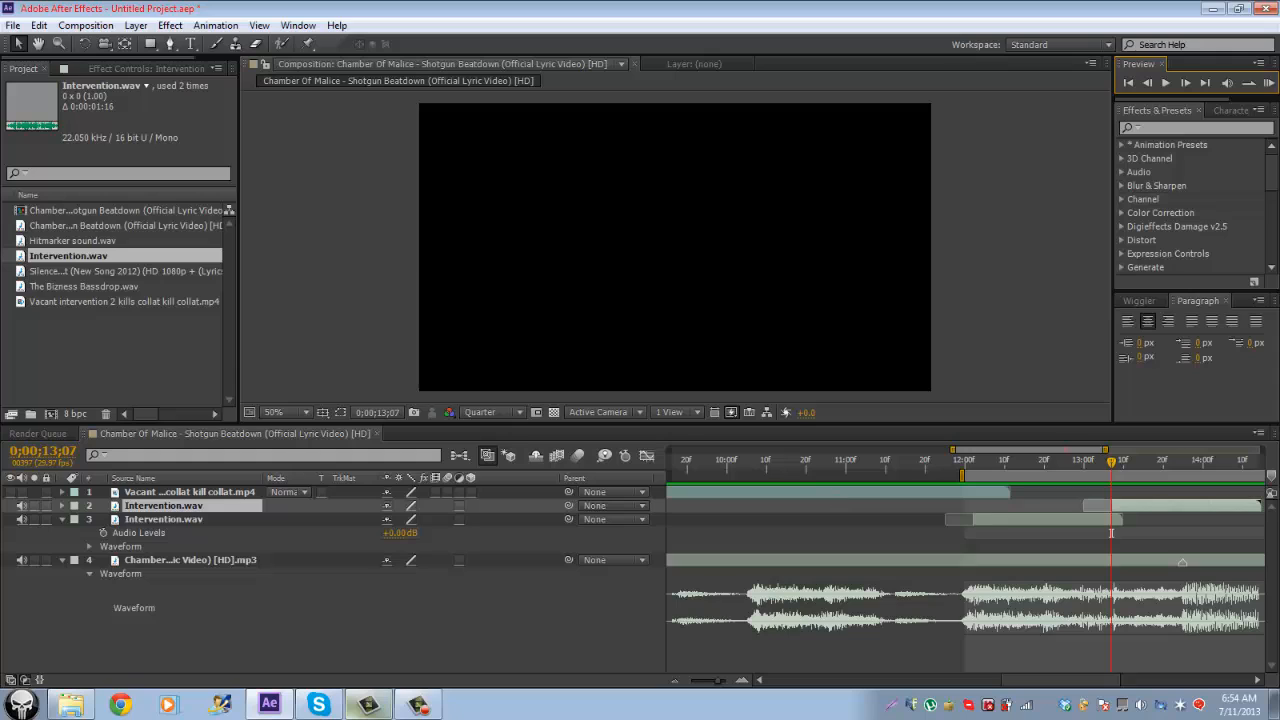
Step: Place a third Intervention.wav layer with its gunshot starting at 0;00;13;25 and RAM preview the sequence
key(space)
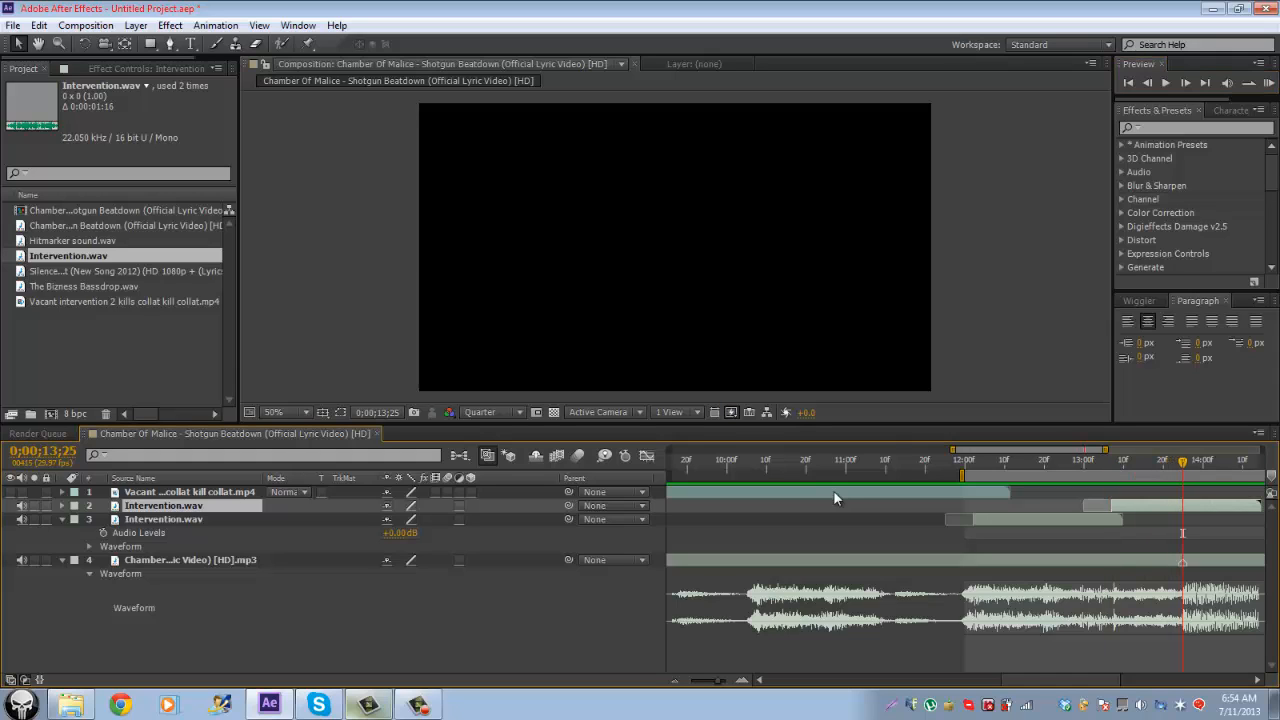
key(ctrl+slash)
key(KP_0)
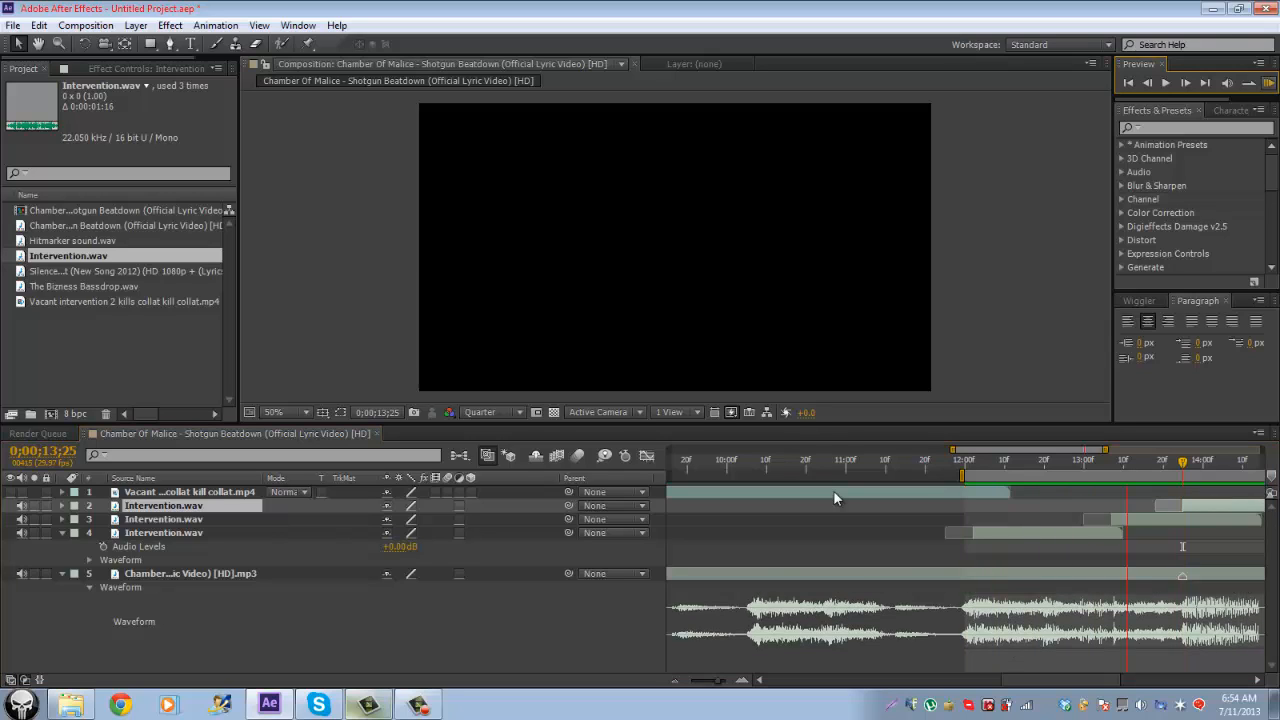
key(space)
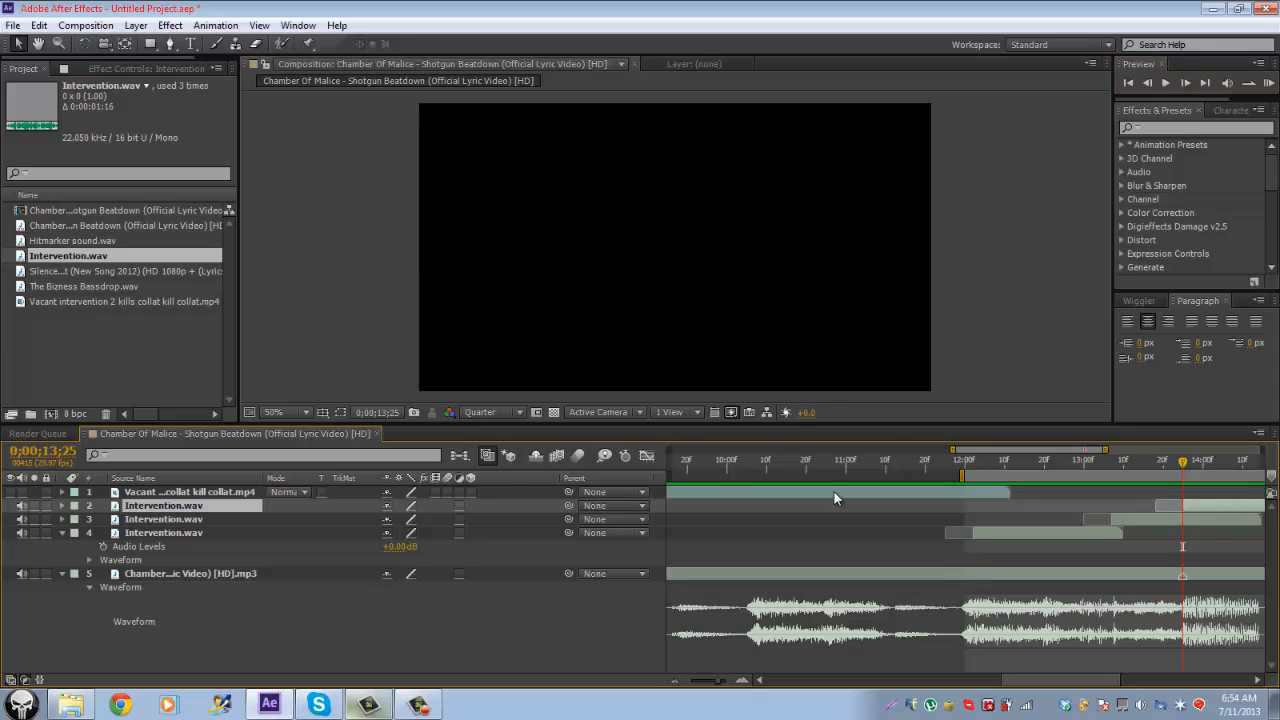
Step: Trim the end of the second Intervention.wav gunshot to 0;00;13;25, where the third shot starts, and preview the mix
scroll(835, 498, right, 2)
click(835, 498)
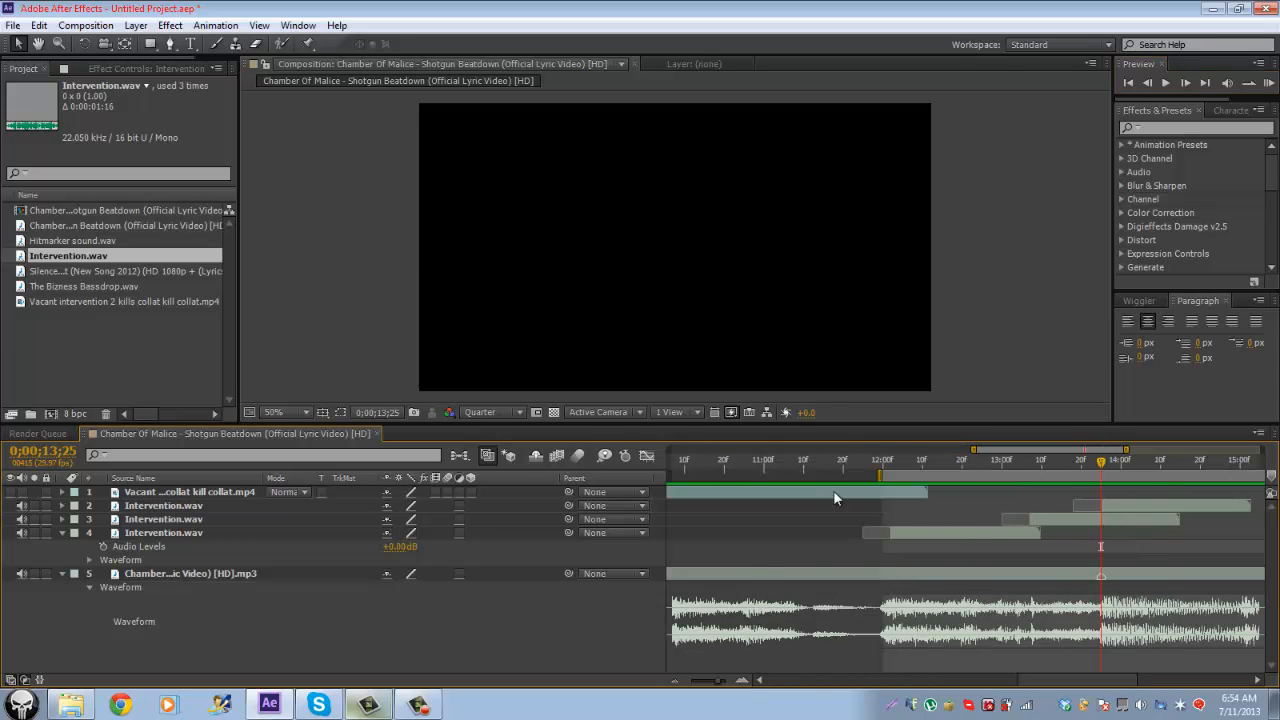
key(KP_3)
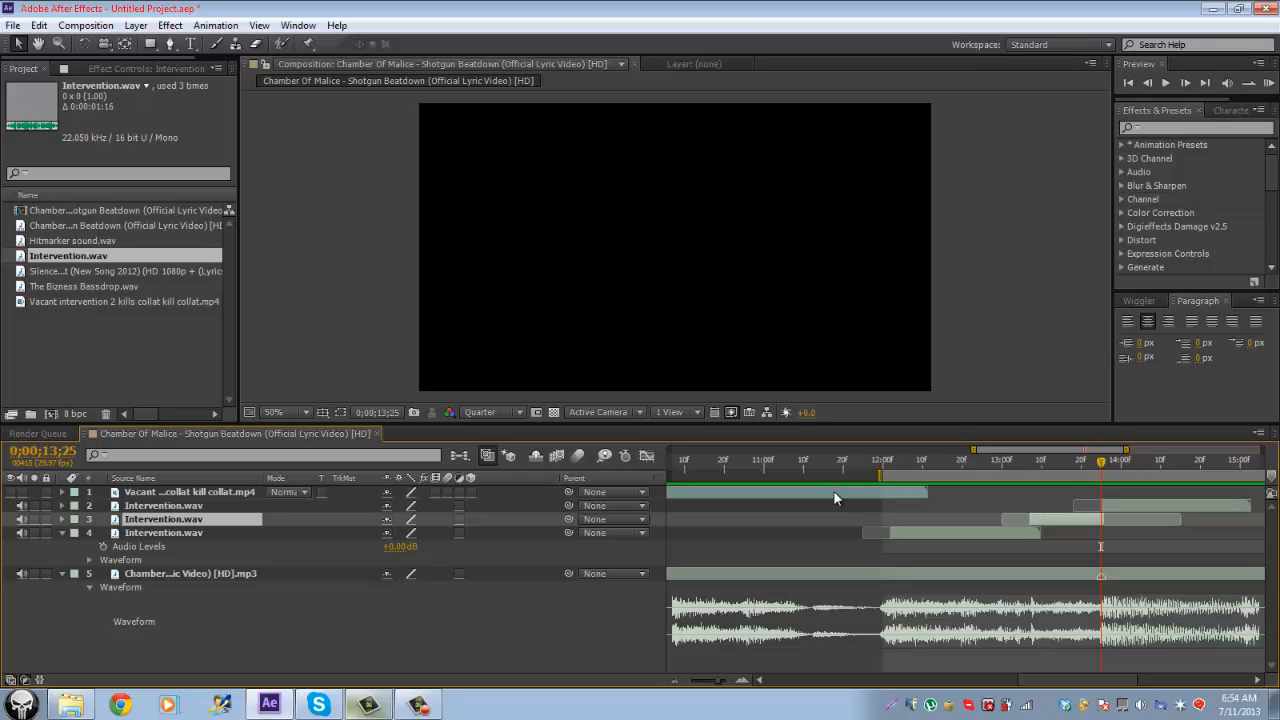
key(KP_0)
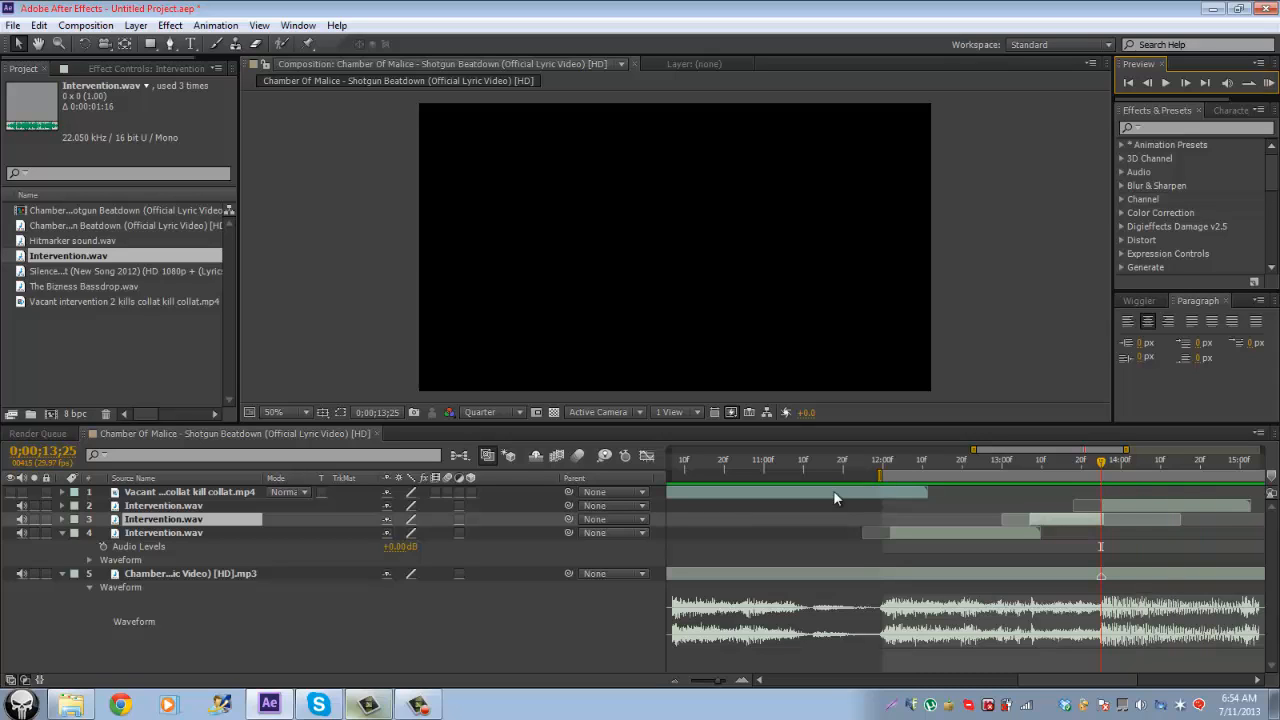
Step: Add Hitmarker sound.wav to the timeline at 0;00;13;25 and place a duplicate at the start of the first gunshot
mouse_move(78, 241)
mouse_down()
mouse_move(161, 520)
mouse_move(161, 505)
mouse_up()
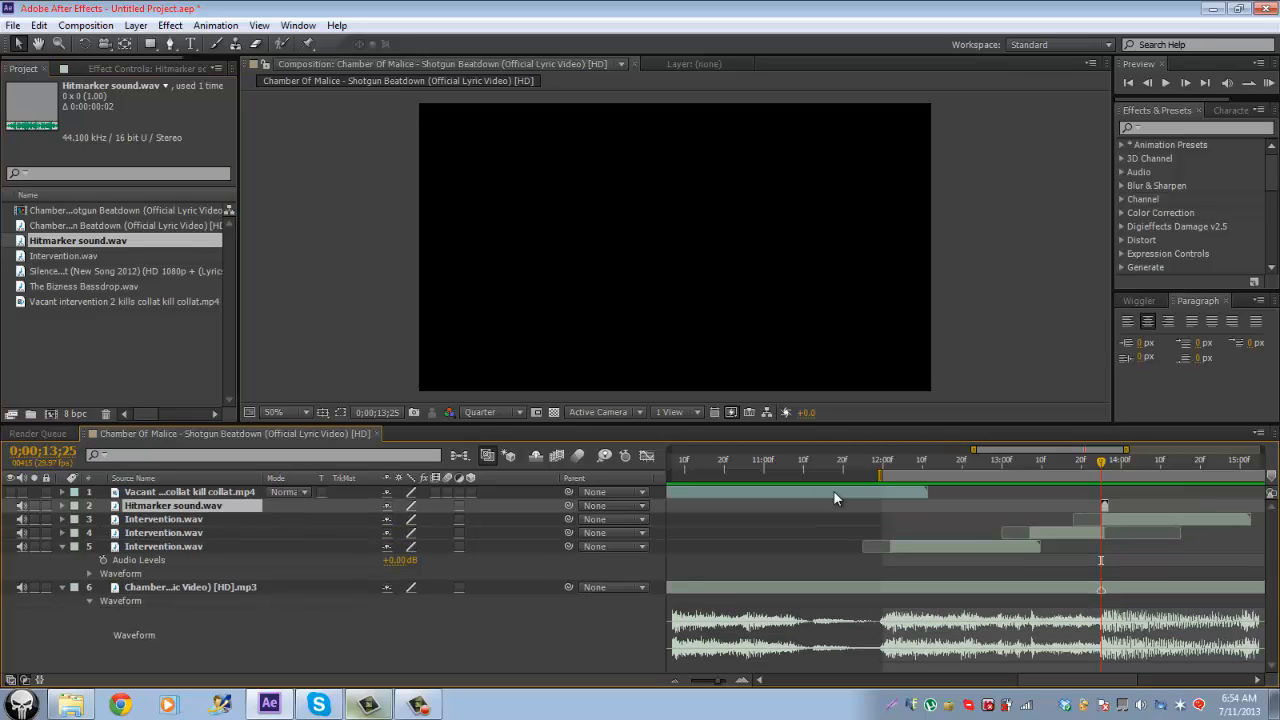
click(886, 462)
drag(886, 462, 890, 462)
key(ctrl+d)
key(bracketleft)
Step: Play to 0;00;13;07, place another duplicate of the Hitmarker sound.wav layer there and RAM preview the result
key(space)
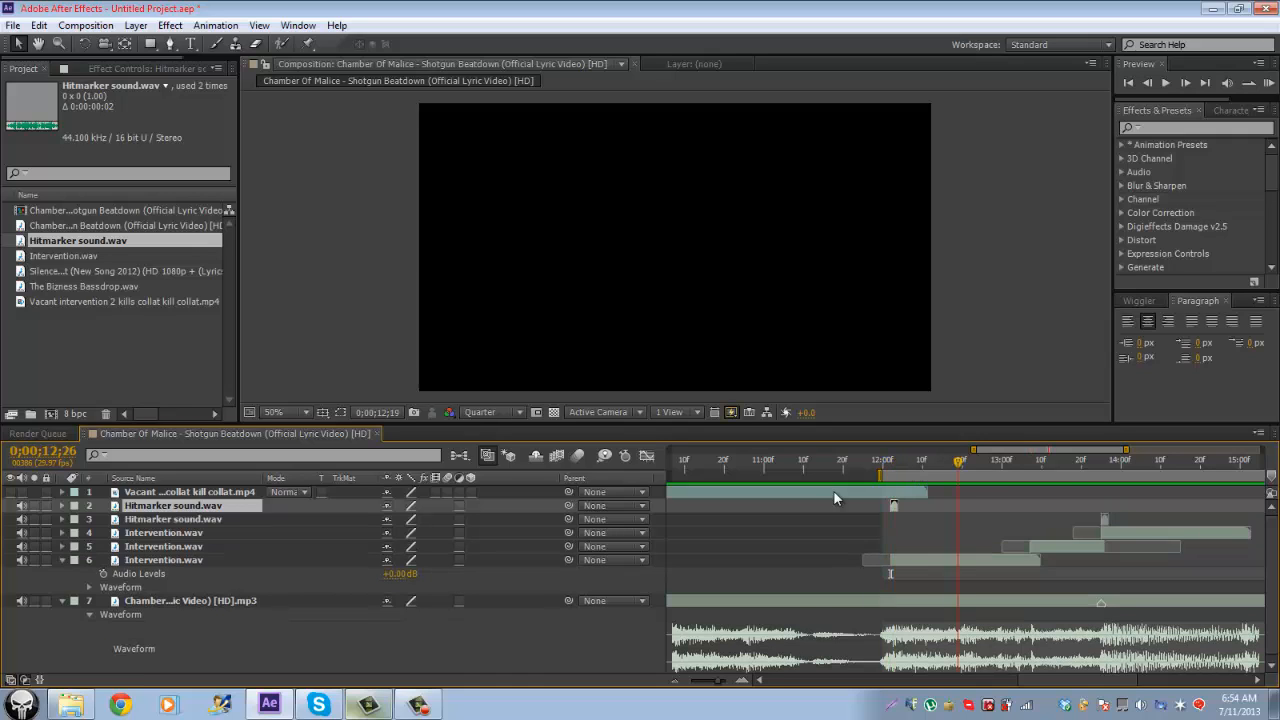
key(space)
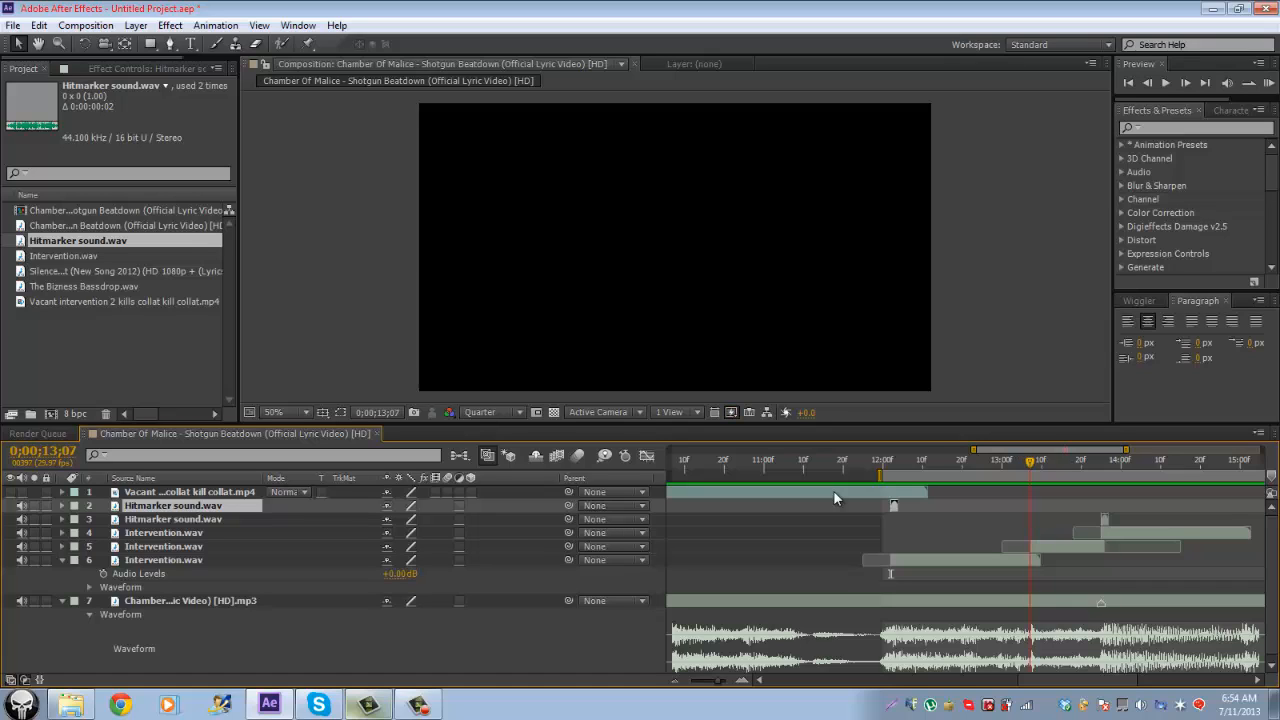
key(ctrl+d)
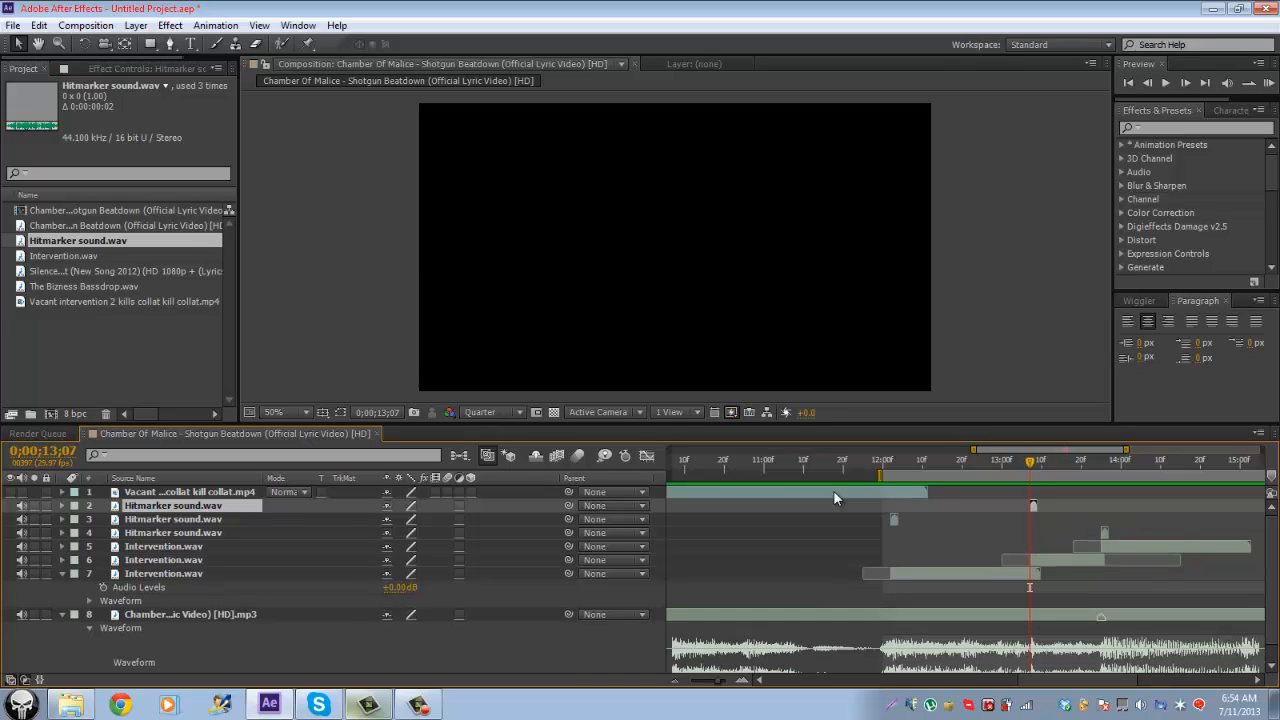
key(bracketleft)
key(KP_0)
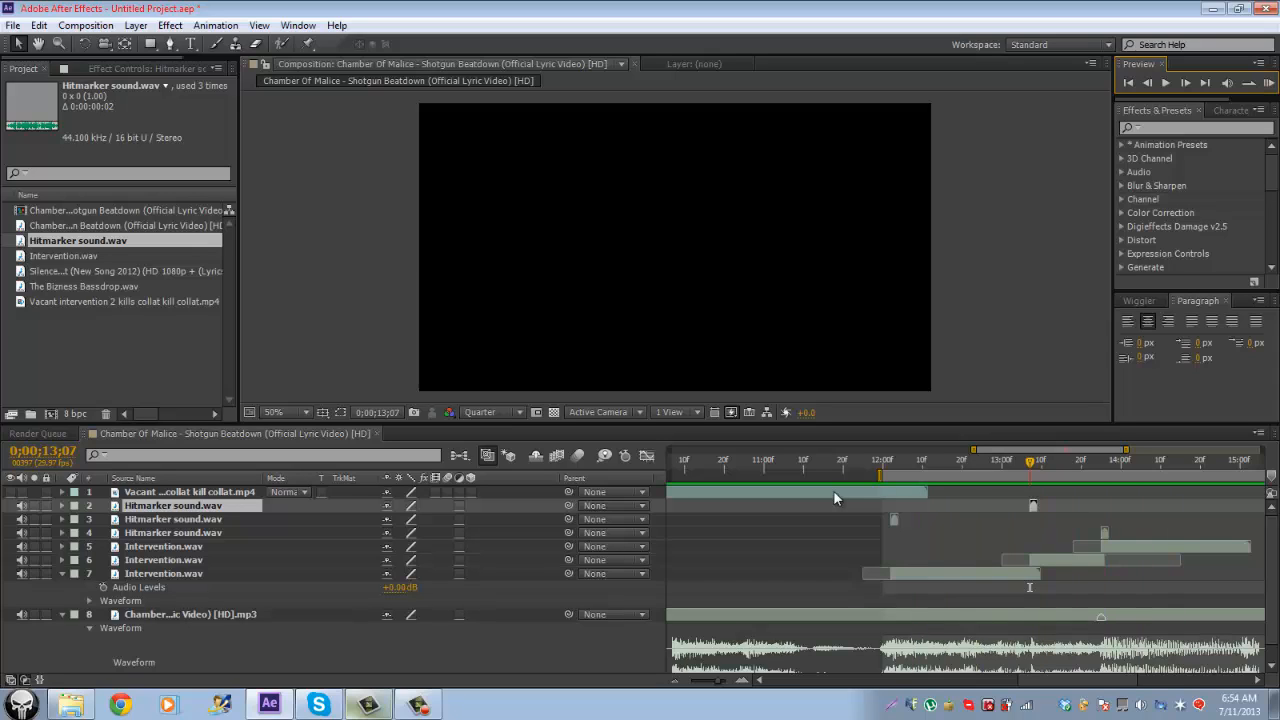
Step: Set the Audio Levels of all three Intervention.wav layers to -1 dB and preview the mix
key(ctrl+Down)
key(ctrl+Down)
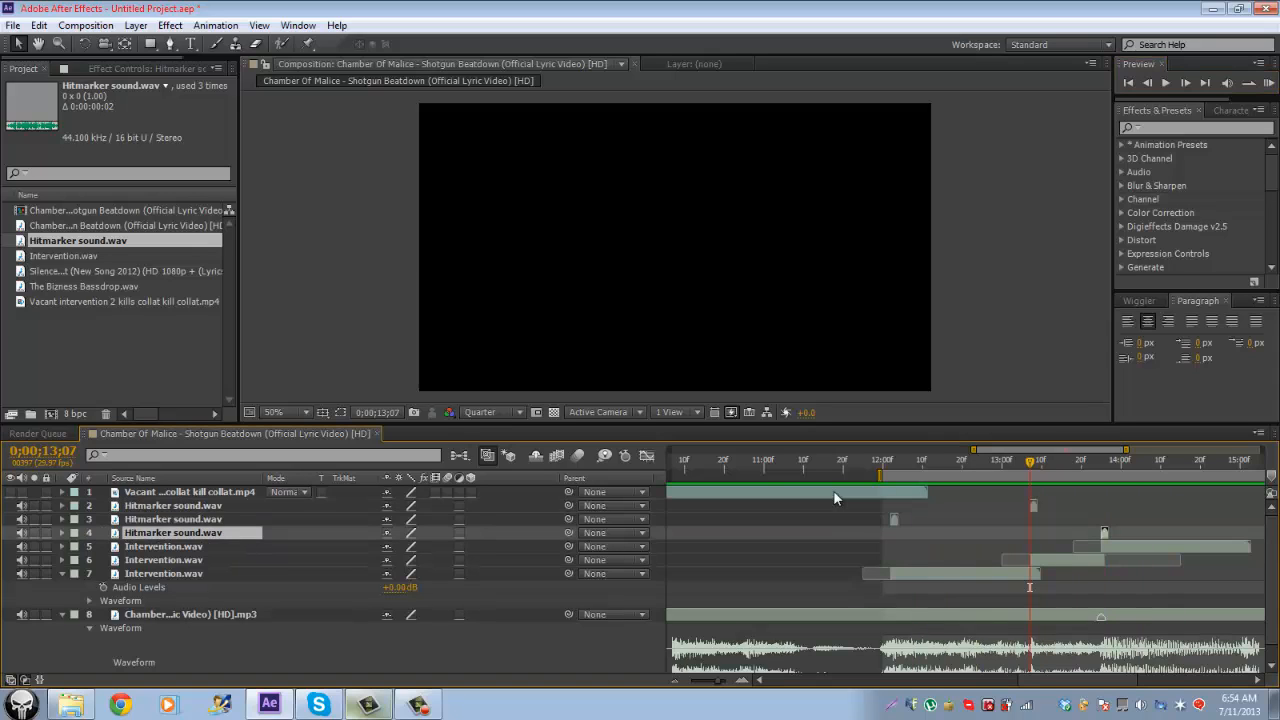
key(ctrl+Down)
key(ctrl+shift+Down)
key(ctrl+shift+Down)
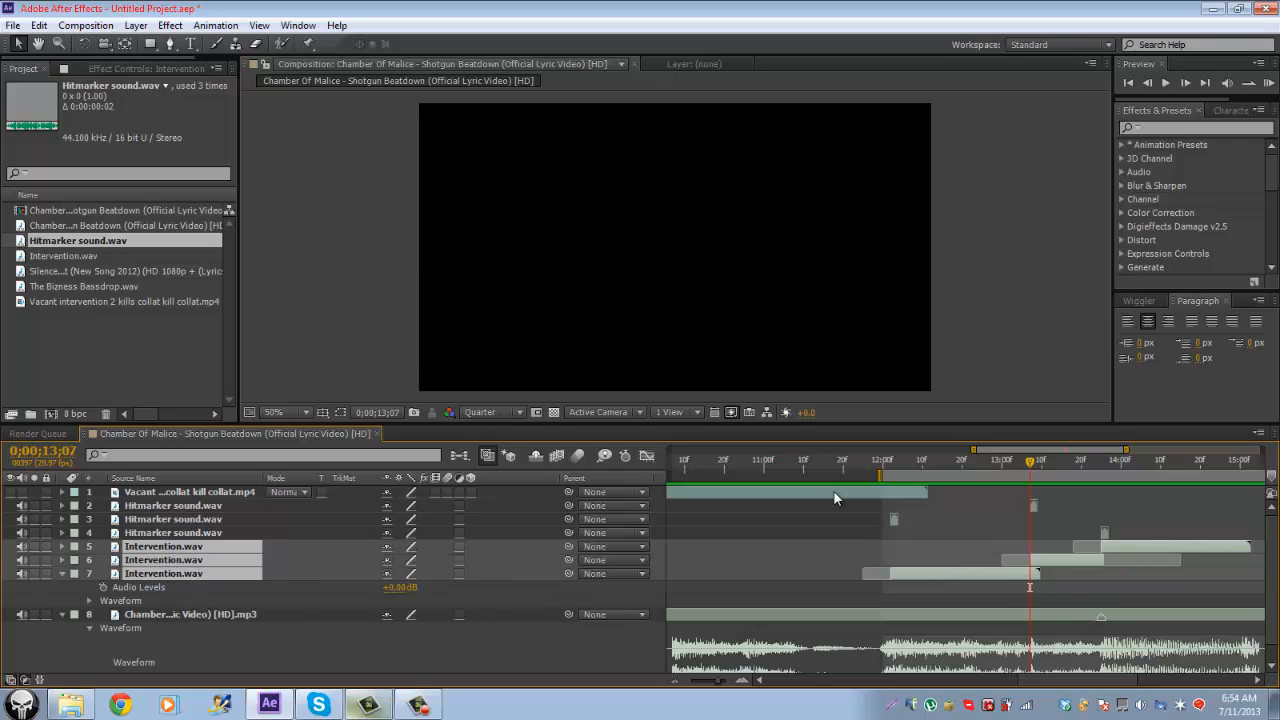
key(l)
click(400, 560)
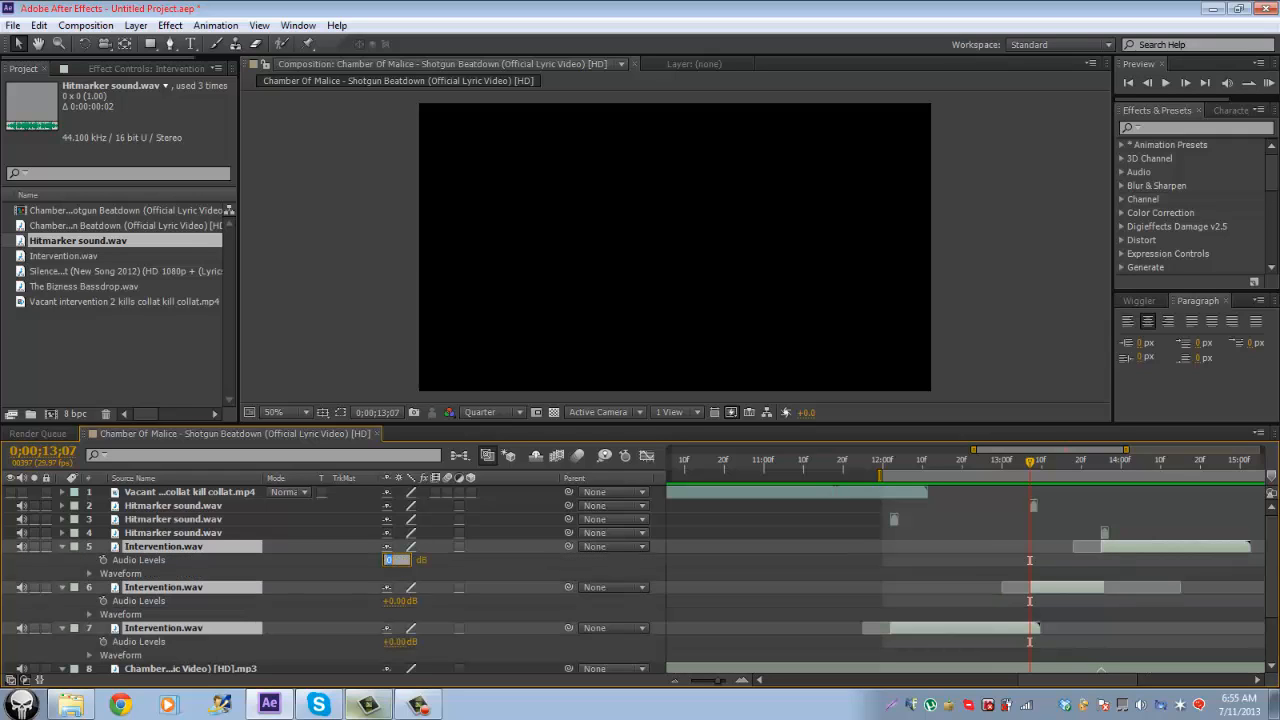
text(-1)
key(Return)
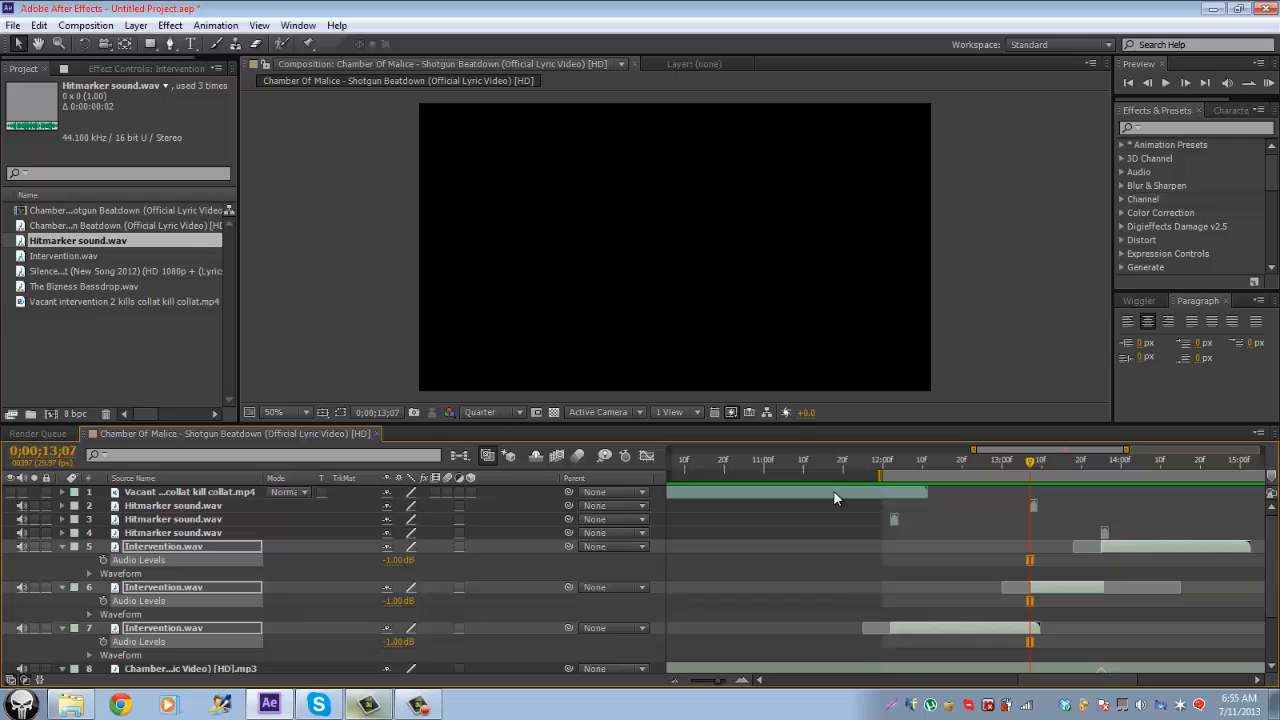
key(KP_0)
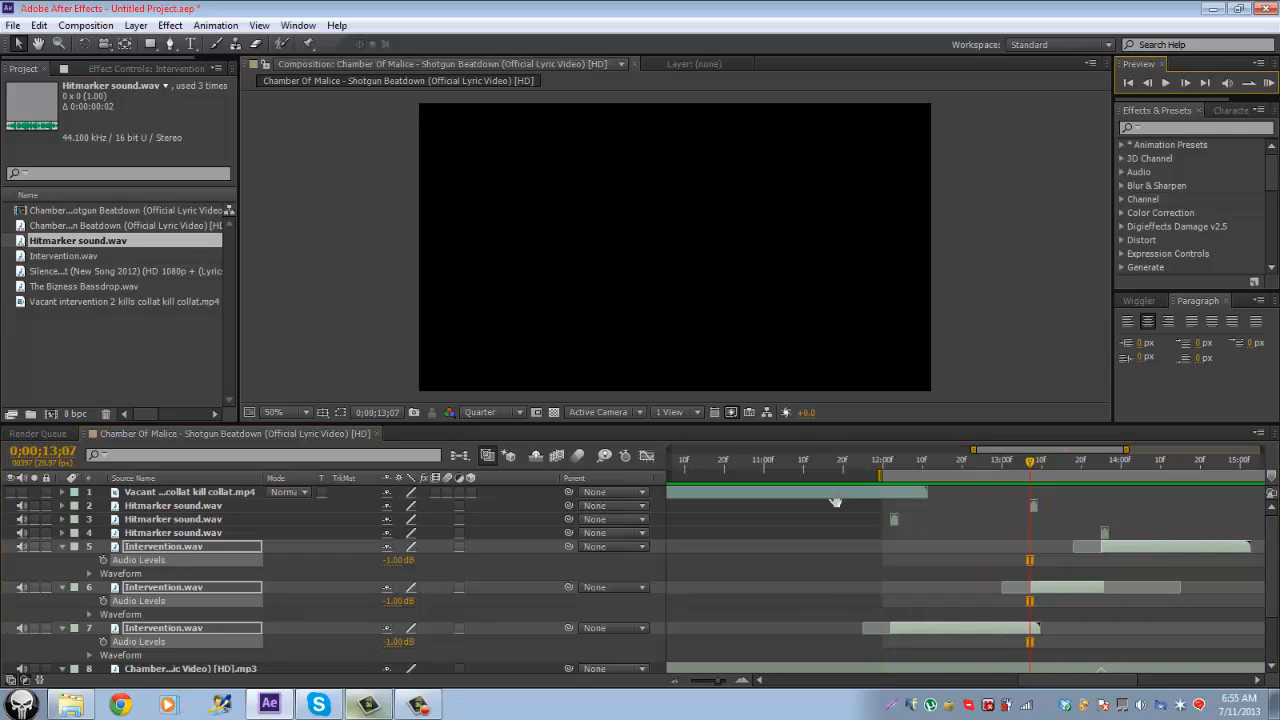
Step: Set the Audio Levels of all three Intervention.wav layers to 0 dB, collapse their properties and preview
click(397, 560)
text(0)
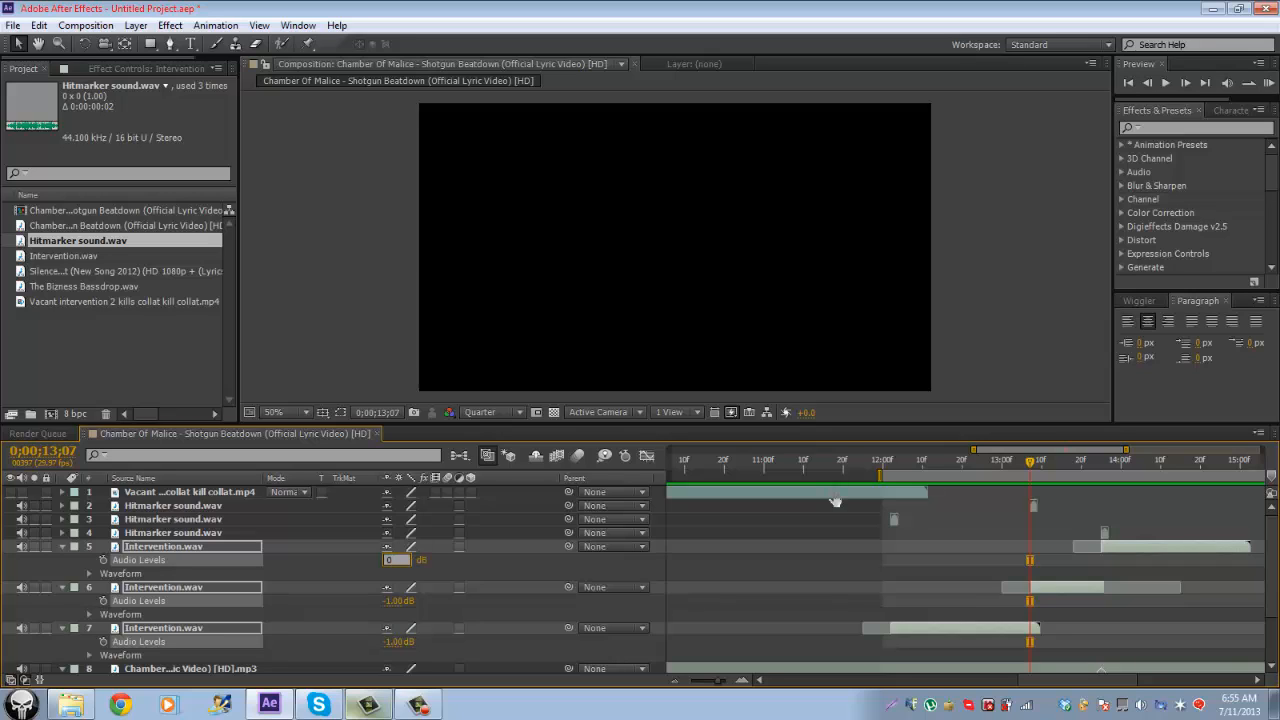
key(Return)
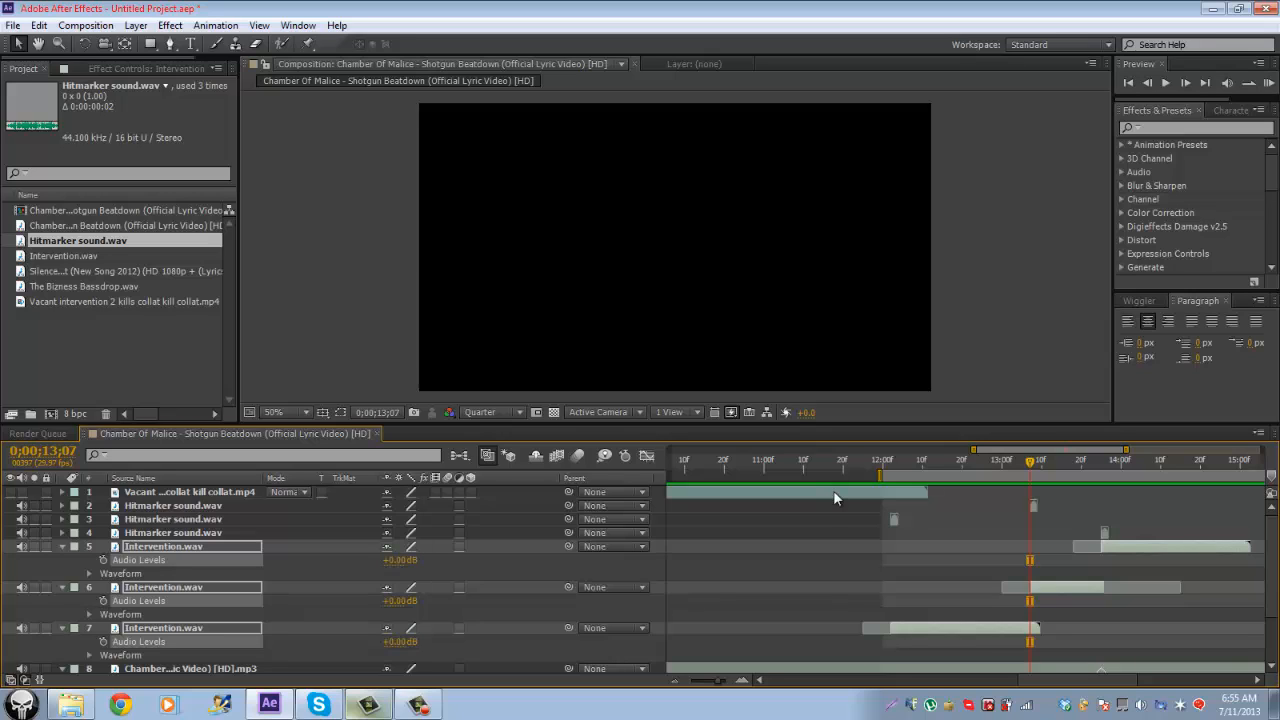
key(l)
key(KP_0)
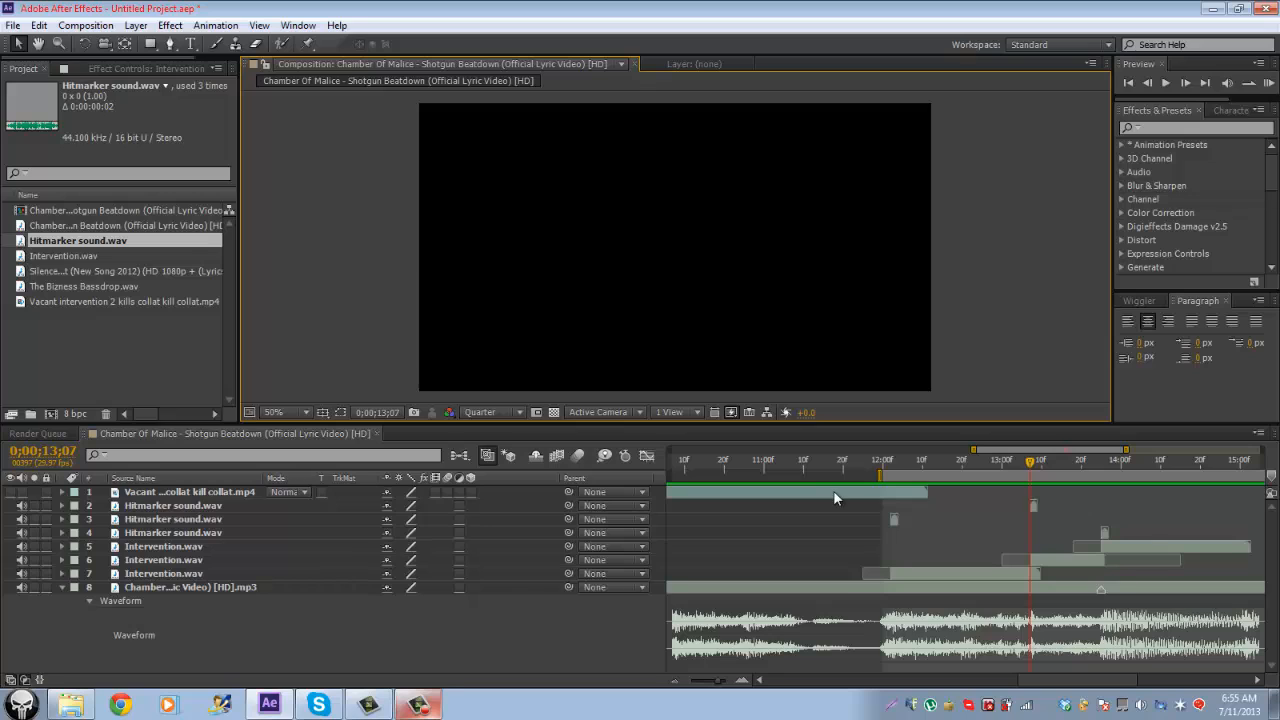
Step: Step the playhead back to 0;00;10;25, extend the work area's start to about 10 seconds and RAM preview
key(minus)
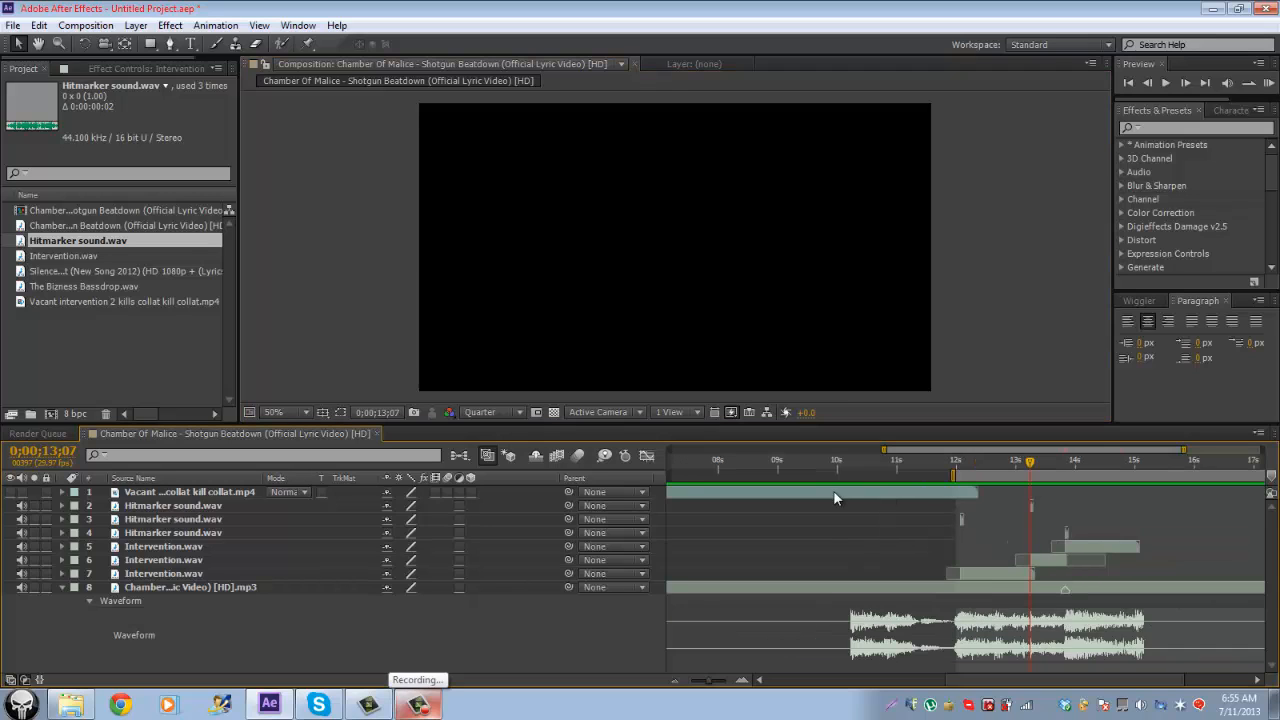
key(Page_Up)
key(Page_Up)
key(Page_Up)
key(Page_Up)
key(Page_Up)
key(Page_Up)
key(Page_Up)
key(Page_Up)
key(Page_Up)
key(Page_Up)
key(Page_Up)
key(Page_Up)
key(Page_Up)
key(Page_Up)
key(Page_Up)
key(Page_Up)
key(Page_Up)
key(Page_Up)
key(Page_Up)
key(Page_Up)
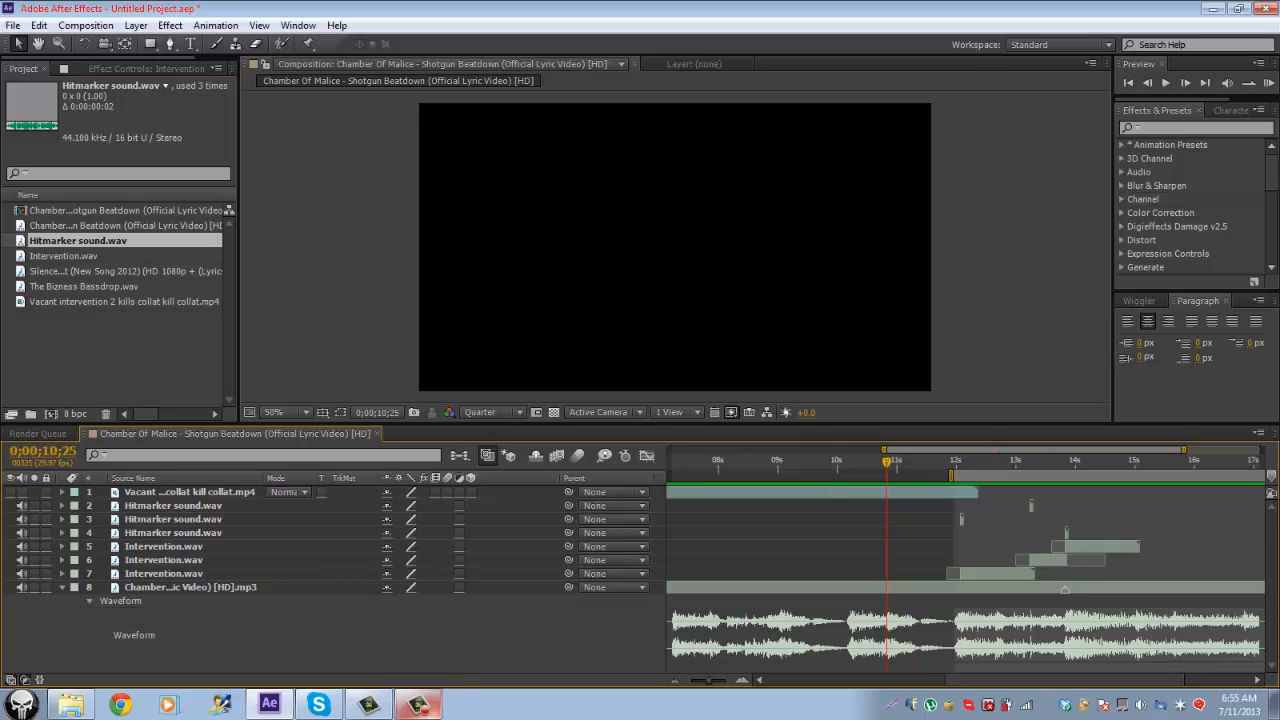
drag(953, 476, 840, 476)
key(KP_0)
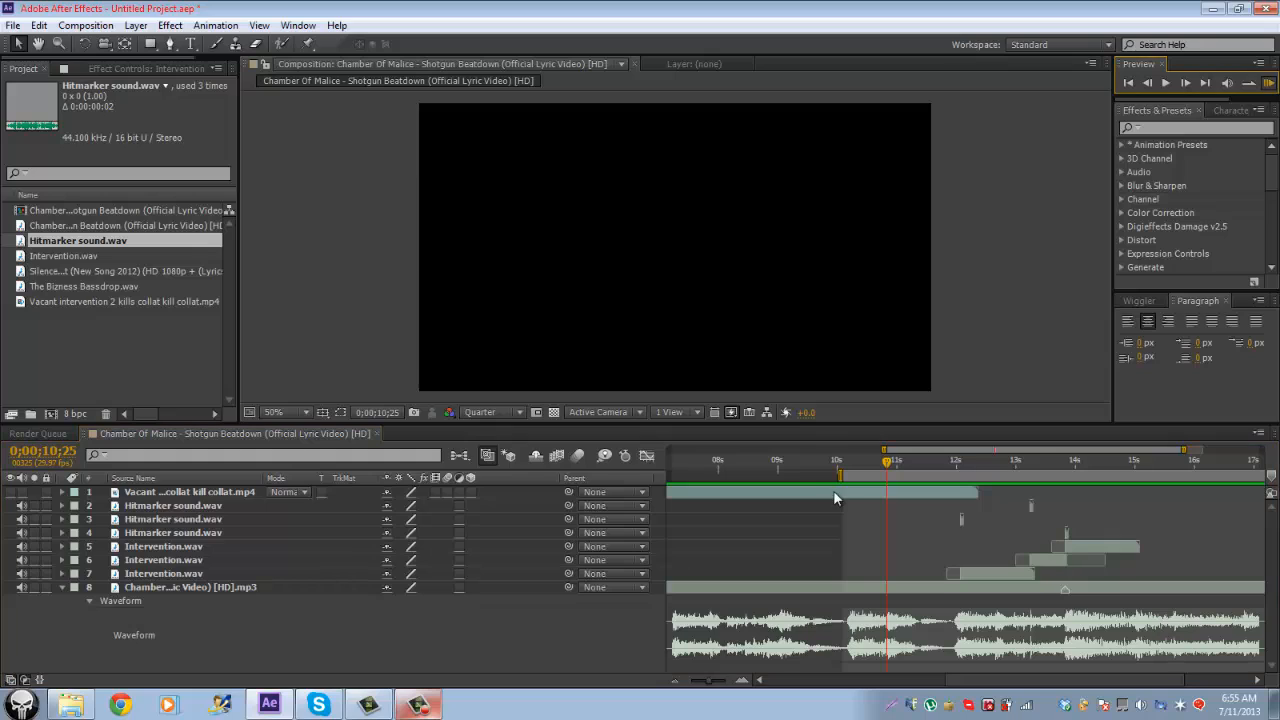
key(space)
Step: Step the playhead back to 0;00;10;06 and RAM preview the extended work area
key(Page_Up)
key(Page_Up)
key(Page_Up)
key(Page_Up)
key(Page_Up)
key(Page_Up)
key(Page_Up)
key(Page_Up)
key(Page_Up)
key(Page_Up)
key(Page_Up)
key(Page_Up)
key(Page_Up)
key(Page_Up)
key(Page_Up)
key(Page_Up)
key(Page_Up)
key(Page_Up)
key(Page_Up)
key(KP_0)
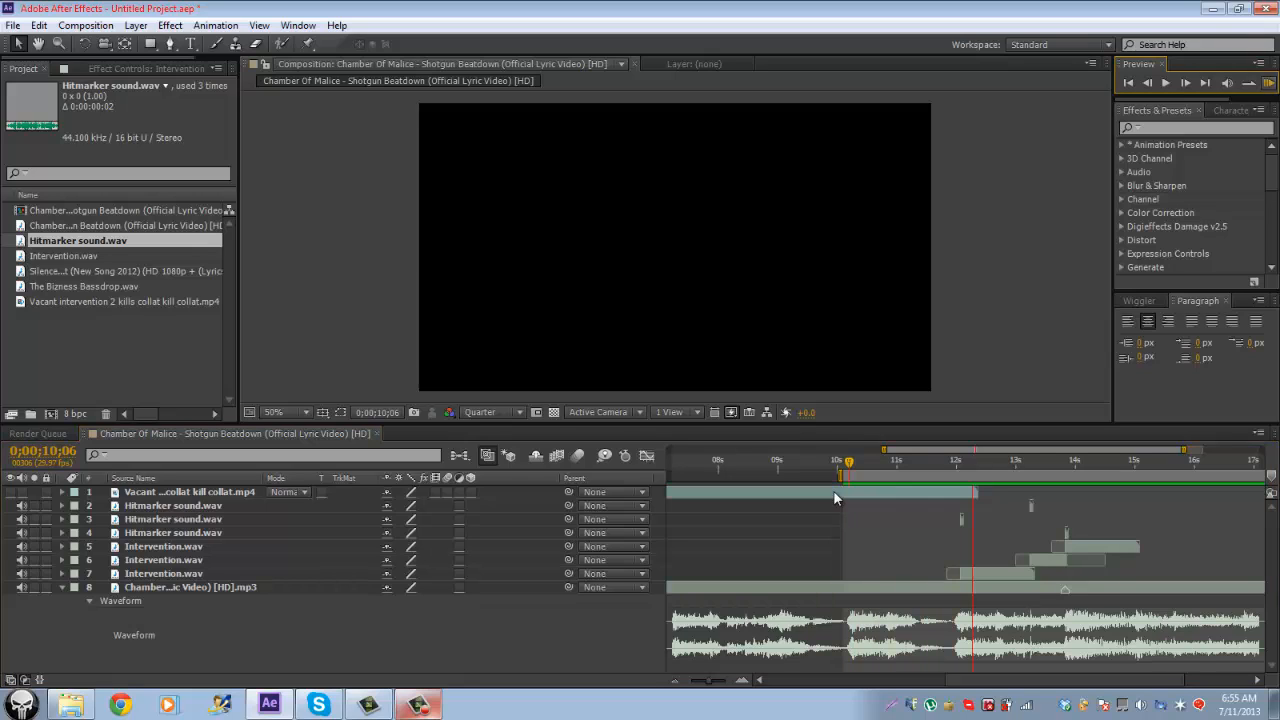
key(space)
Step: Move the work area's start to about 12 seconds, just before the first gunshot, and RAM preview it
drag(840, 474, 953, 474)
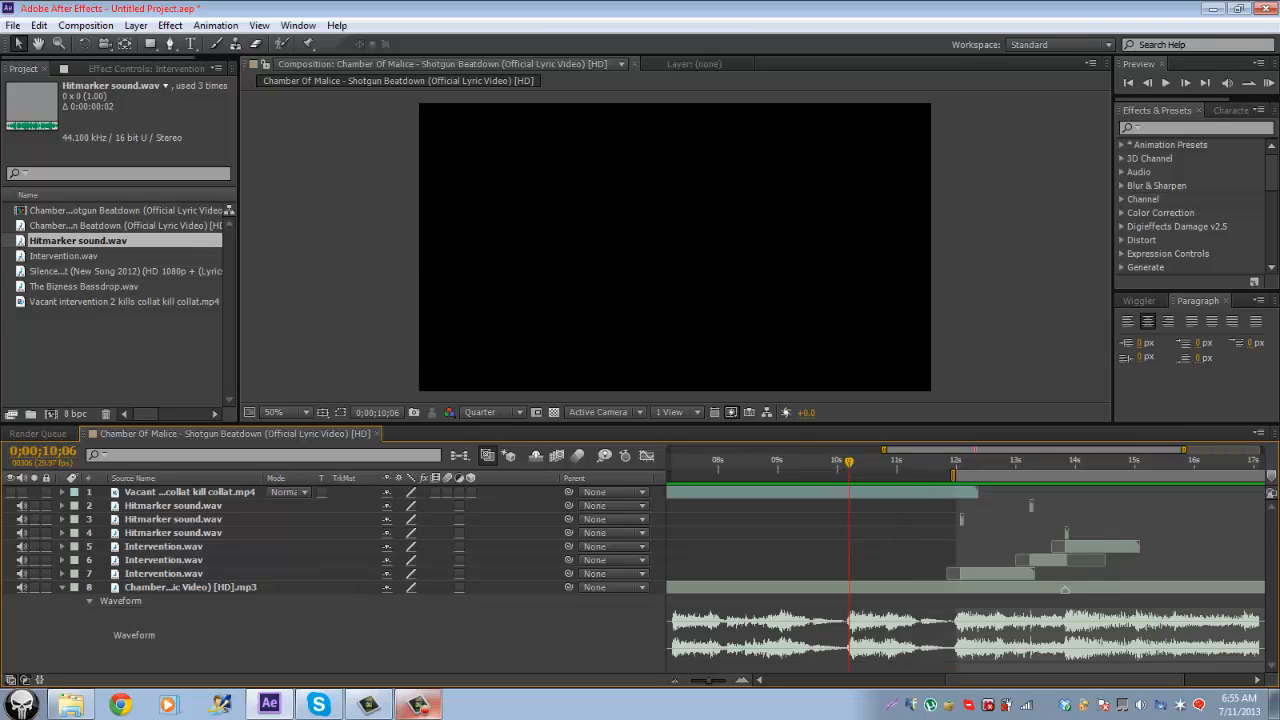
key(KP_0)
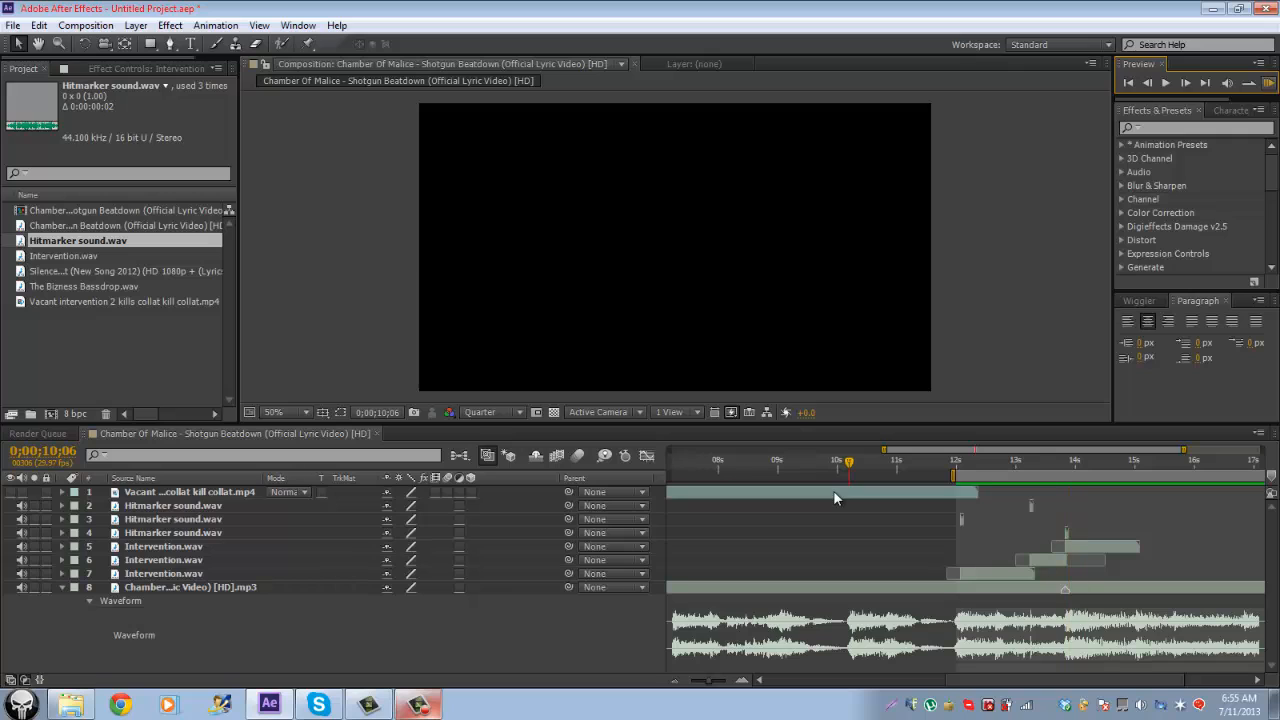
key(space)
Step: Move the second Intervention.wav layer and its matching Hitmarker sound.wav layer so both sounds start at 0;00;12;20
key(equal)
key(equal)
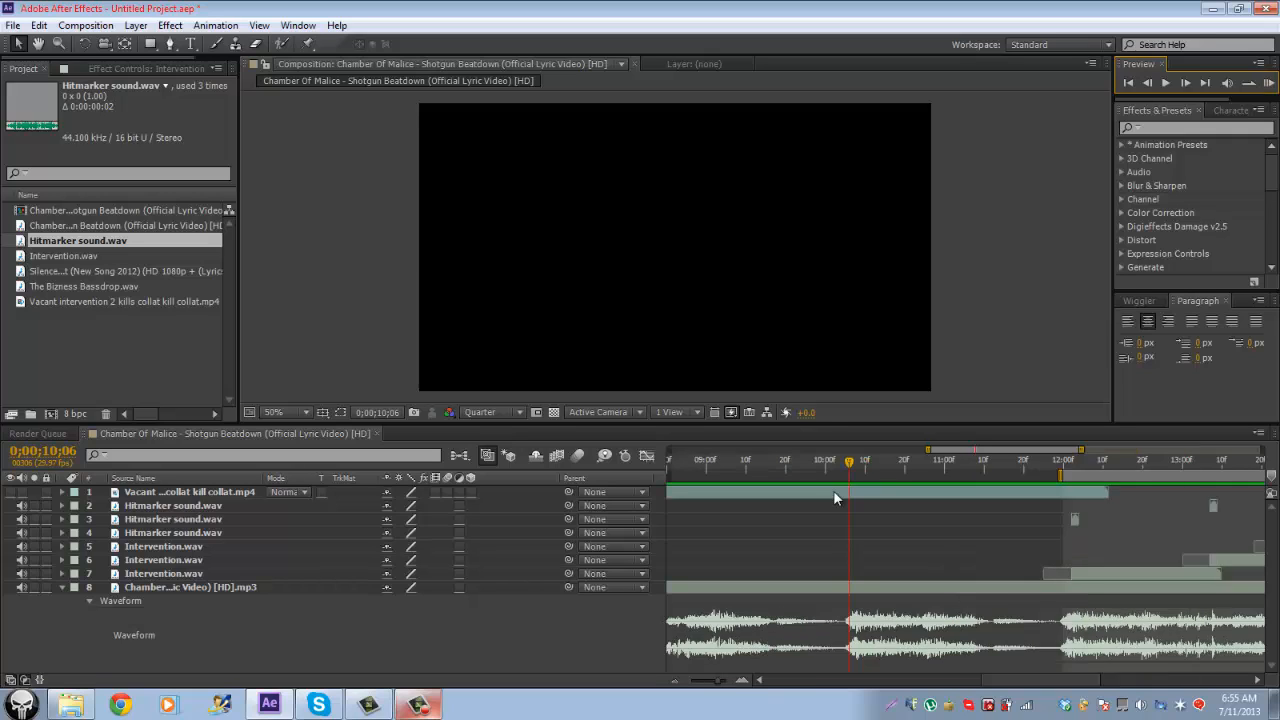
key(n)
key(minus)
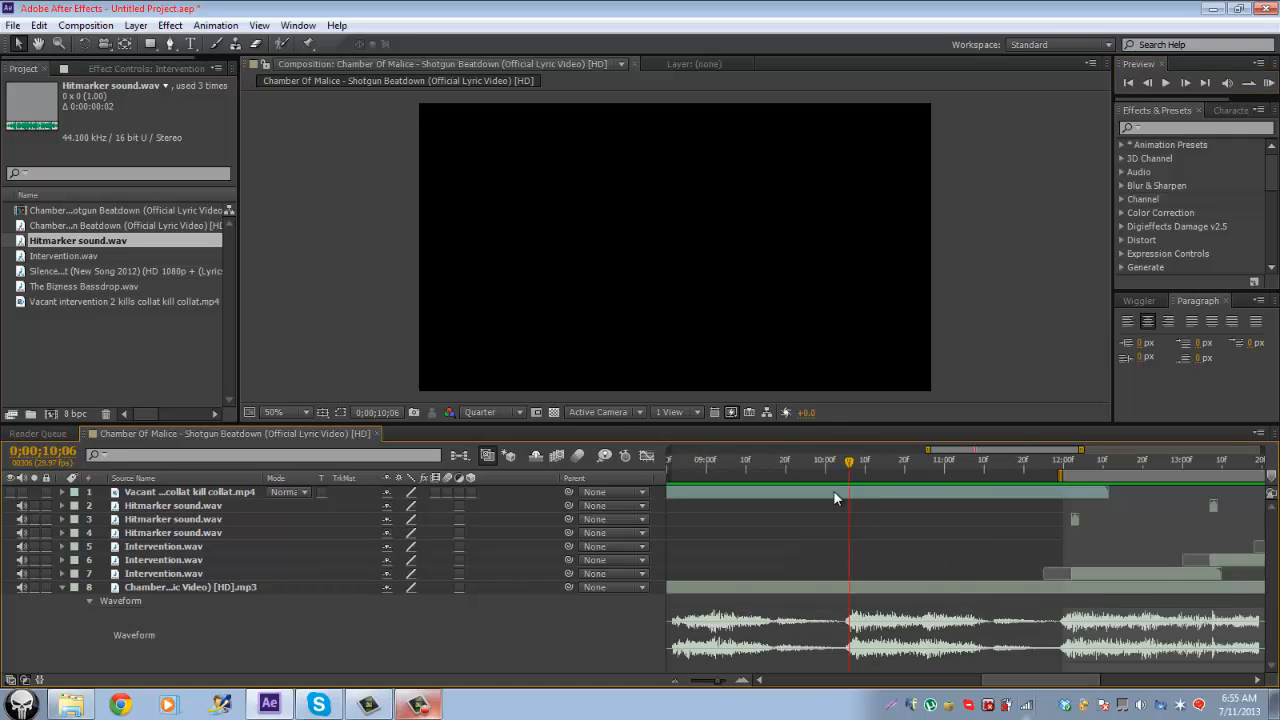
scroll(836, 498, right, 2)
key(KP_0)
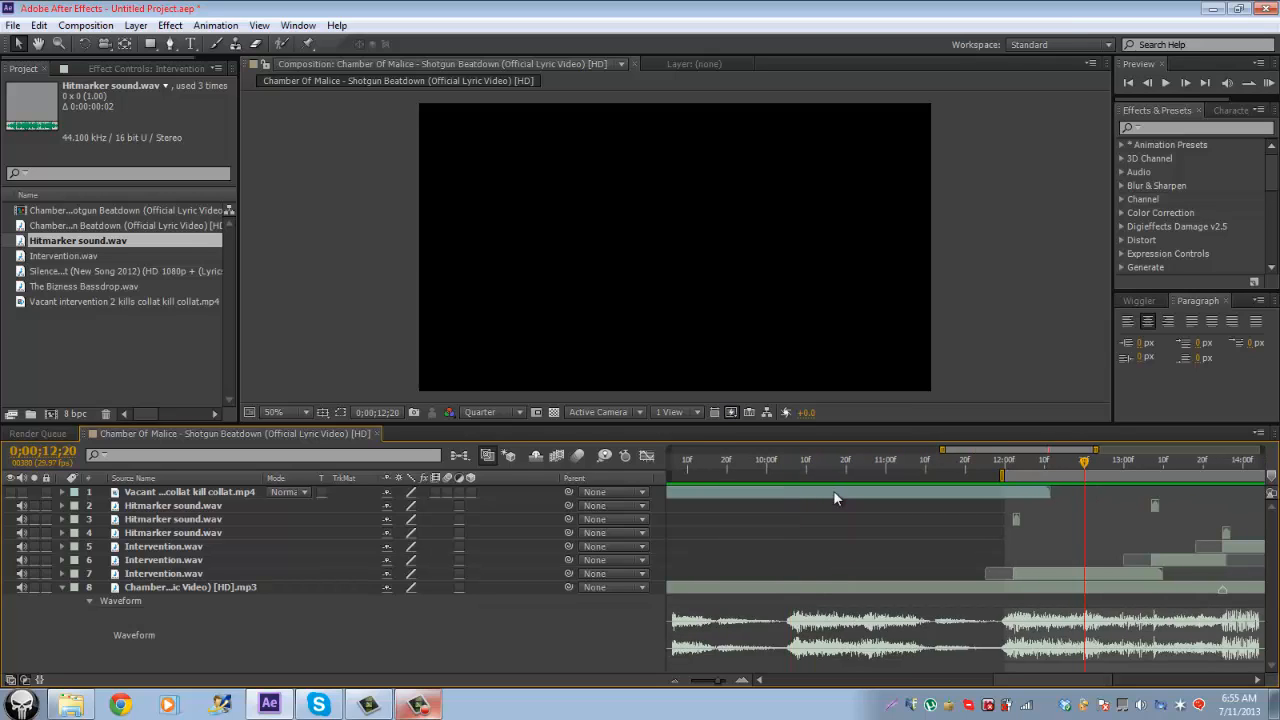
click(1188, 560)
ctrl+click(1155, 506)
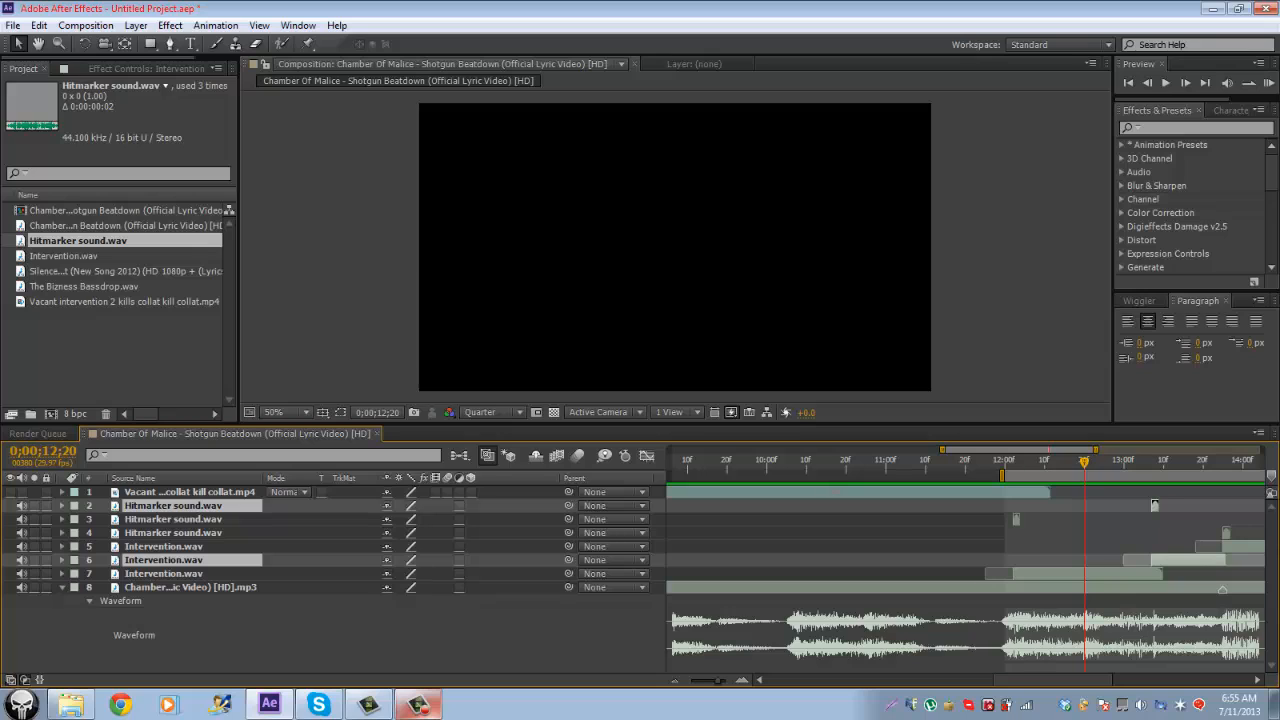
key(bracketleft)
Step: Play to 0;00;13;25 and extend the end of the second Intervention.wav layer to that time
key(space)
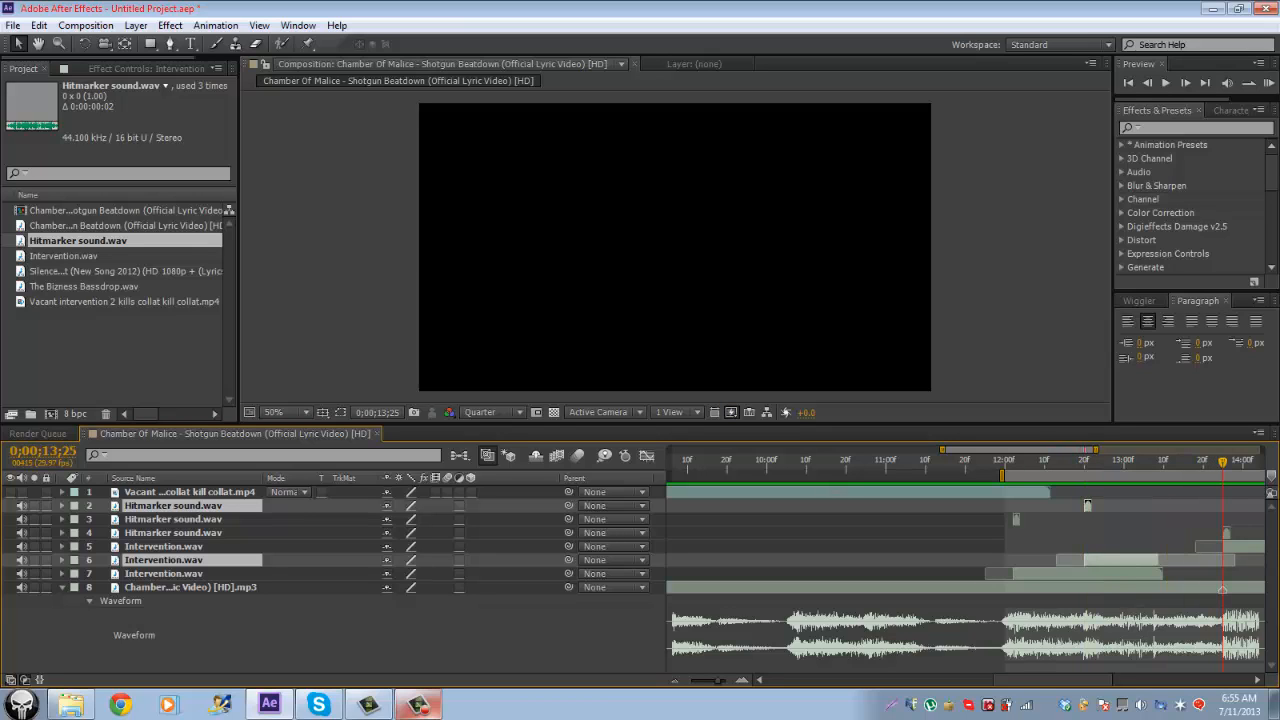
key(KP_8)
key(KP_6)
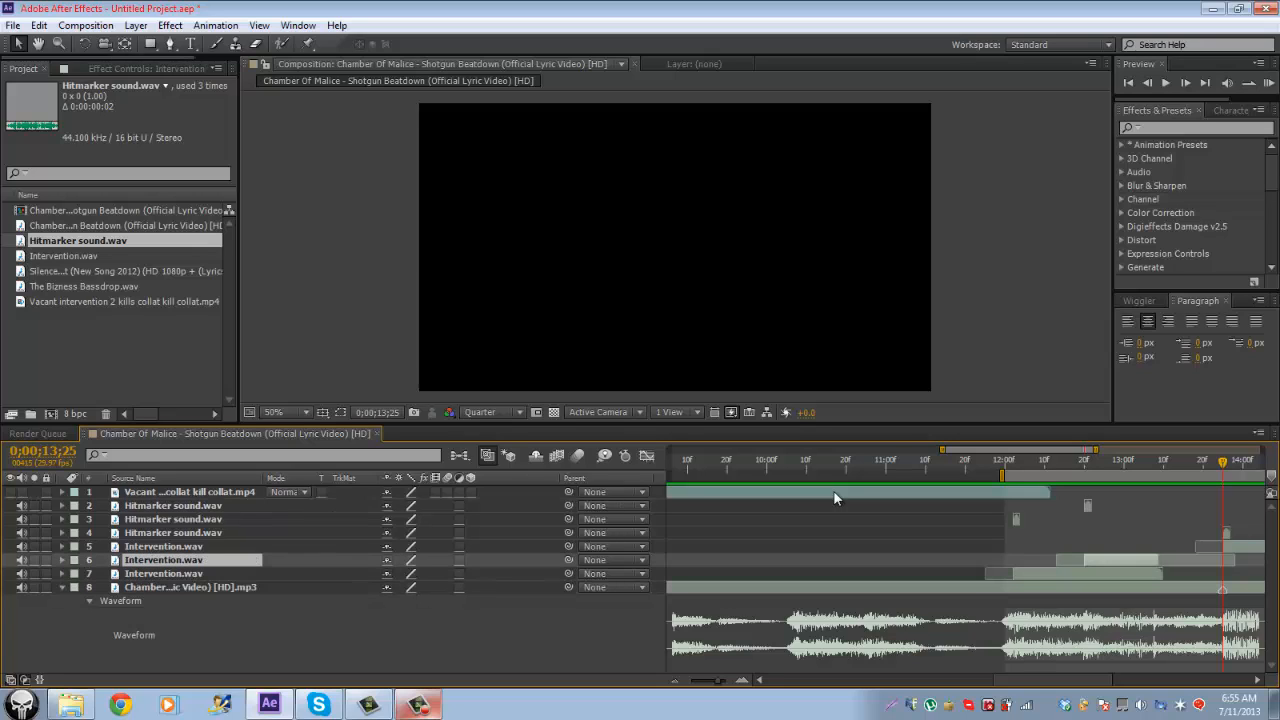
key(alt+bracketright)
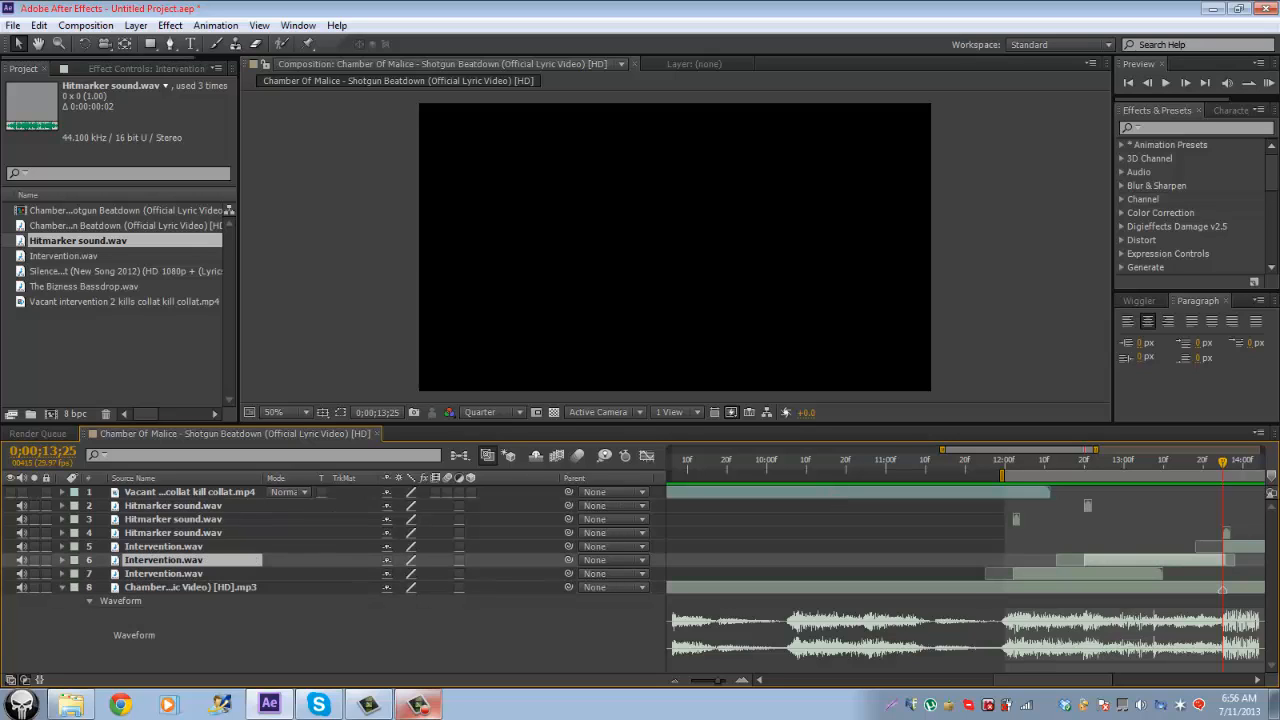
Step: Trim the end of the first Intervention.wav layer to 0;00;12;20, where the second gunshot starts
key(i)
key(Page_Down)
key(ctrl+Down)
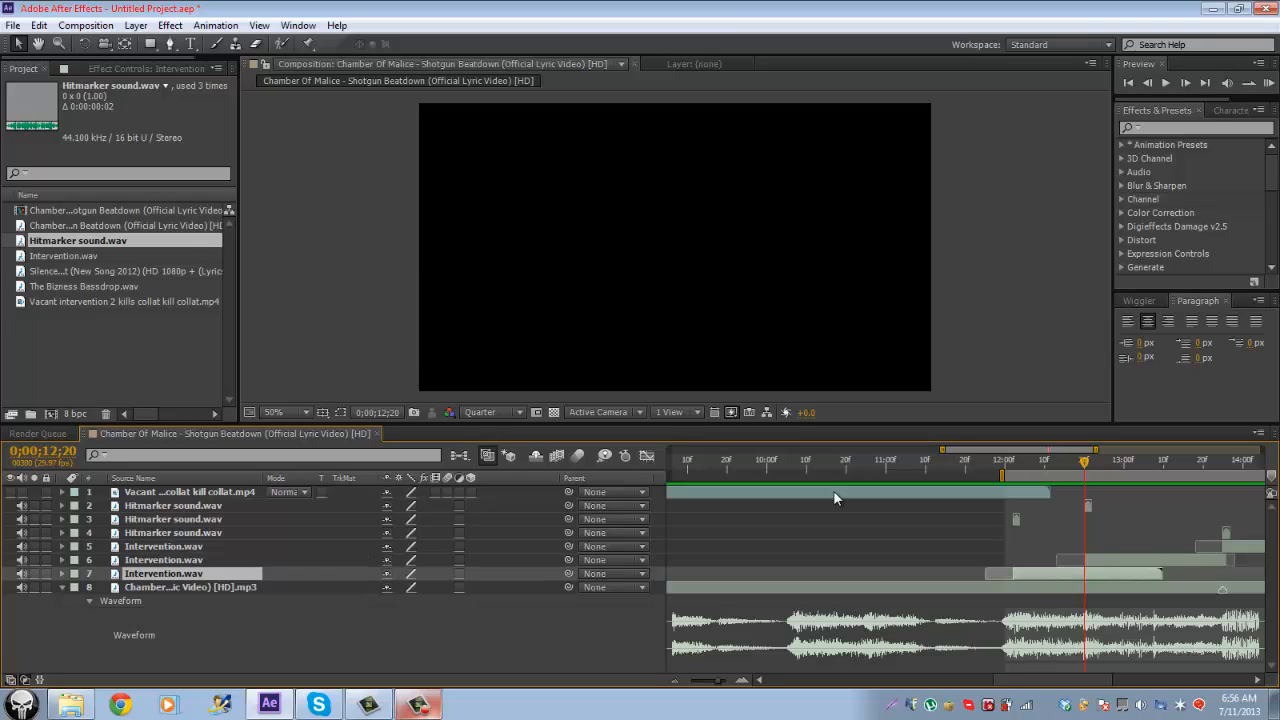
key(alt+bracketright)
Step: Preview the retimed gunshots and hitmarkers against the music and return the playhead to 0;00;12;20
key(KP_0)
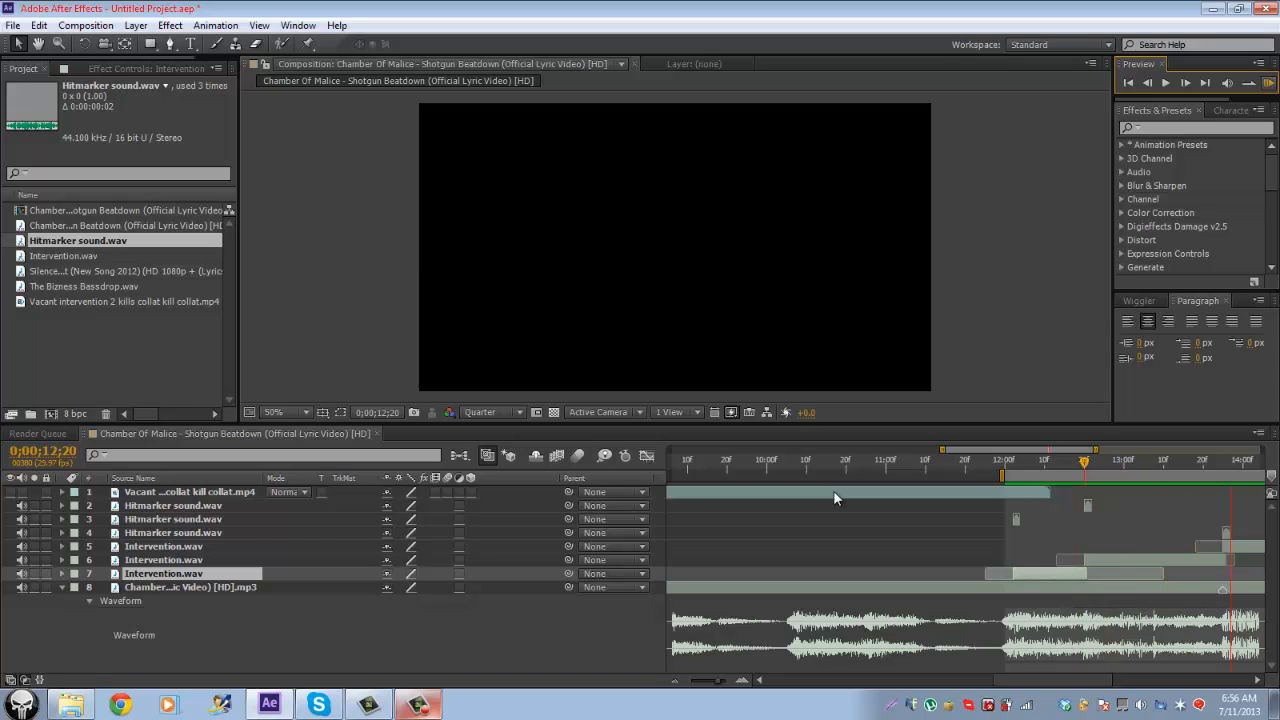
key(space)
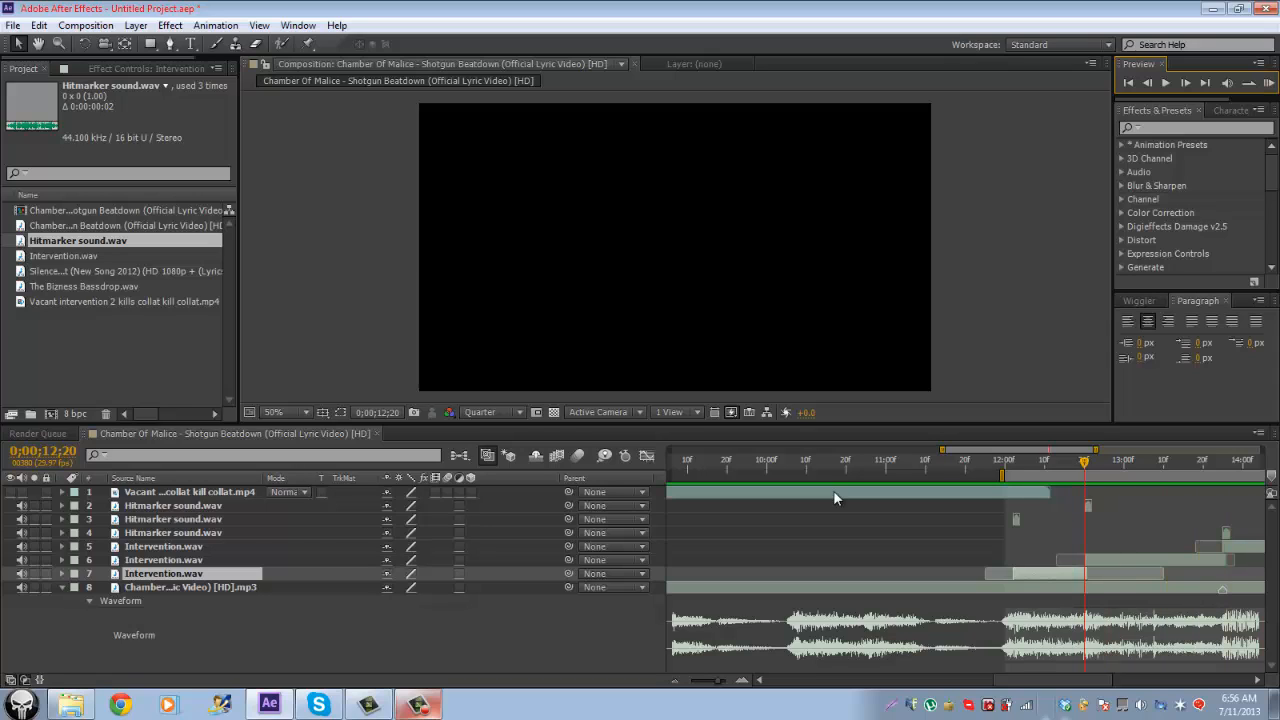
key(KP_0)
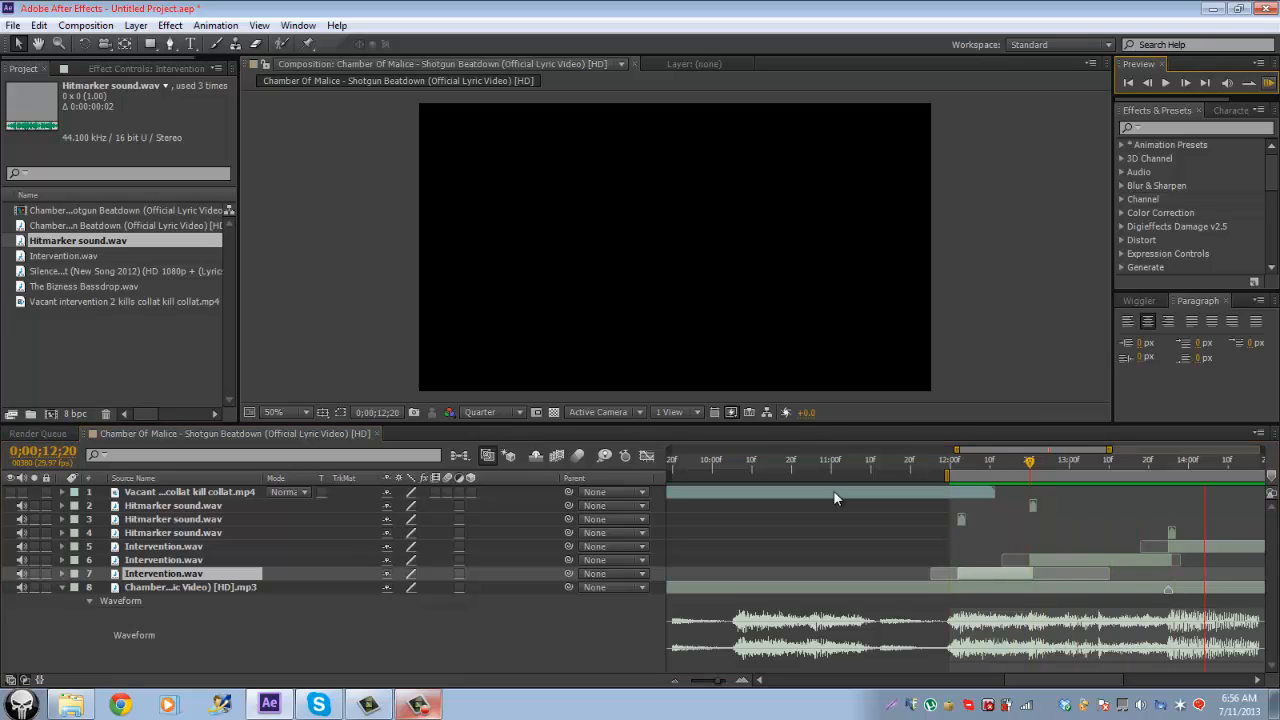
key(space)
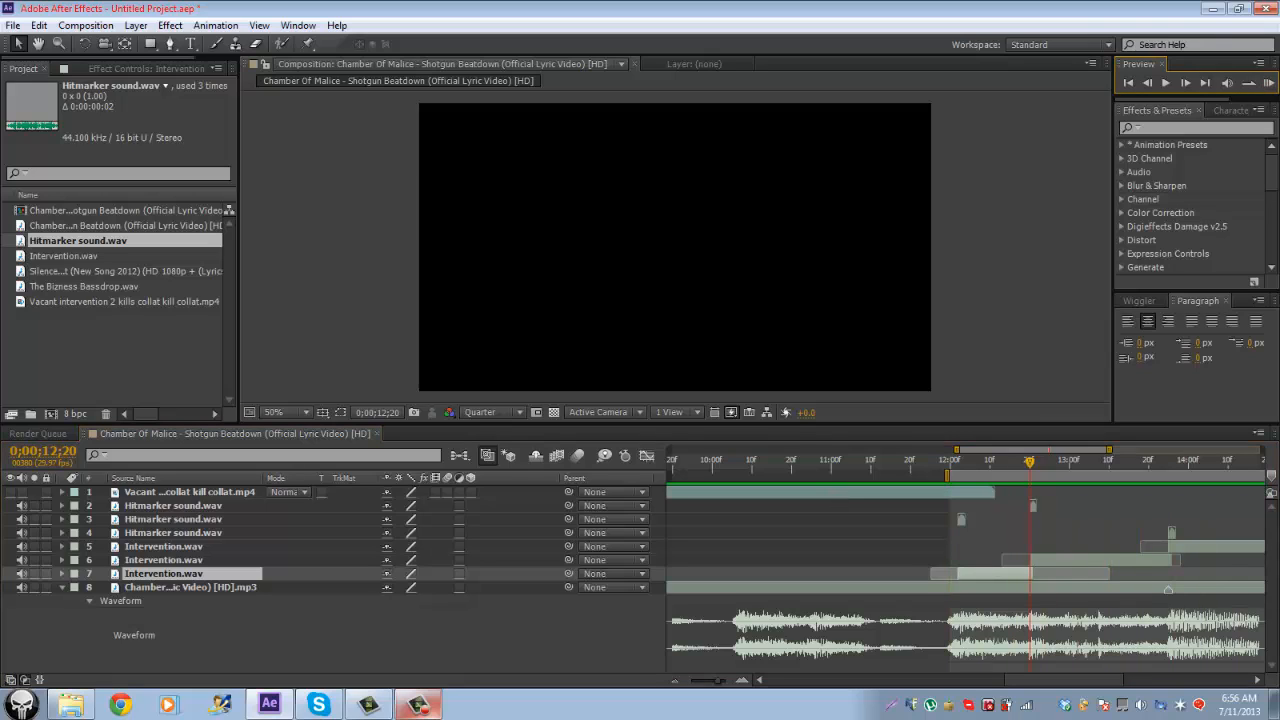
key(space)
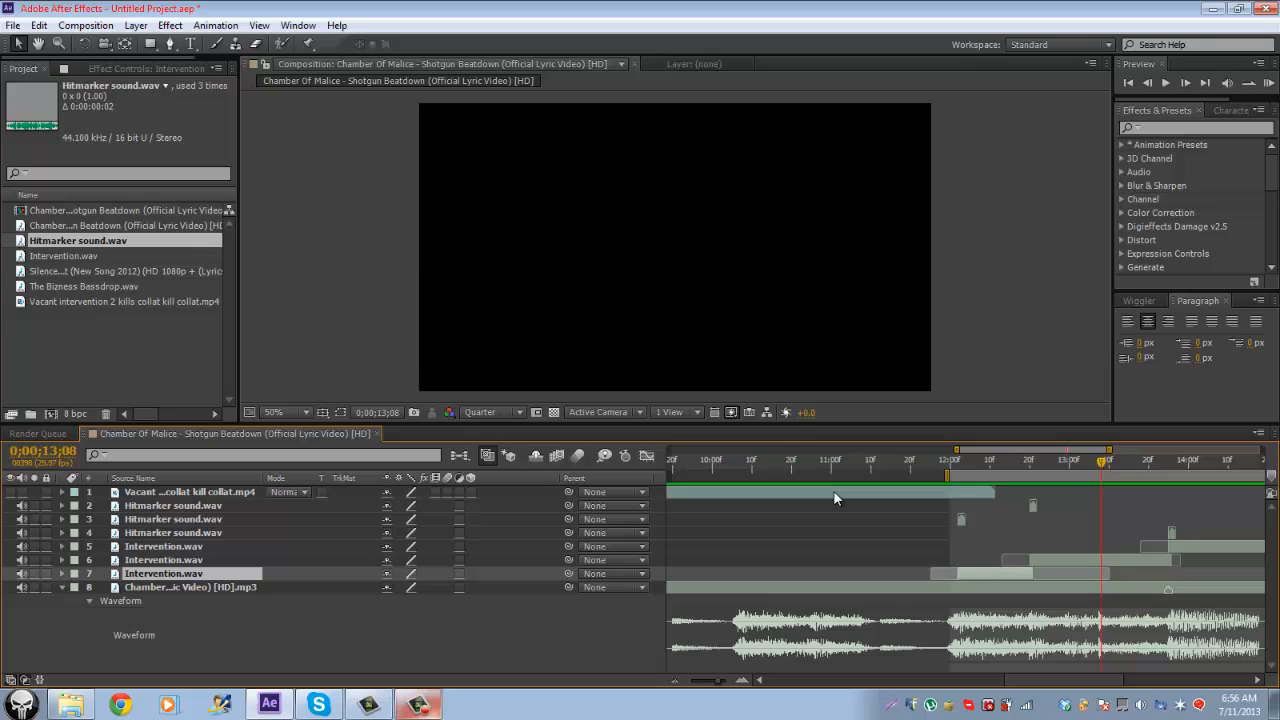
key(space)
key(KP_0)
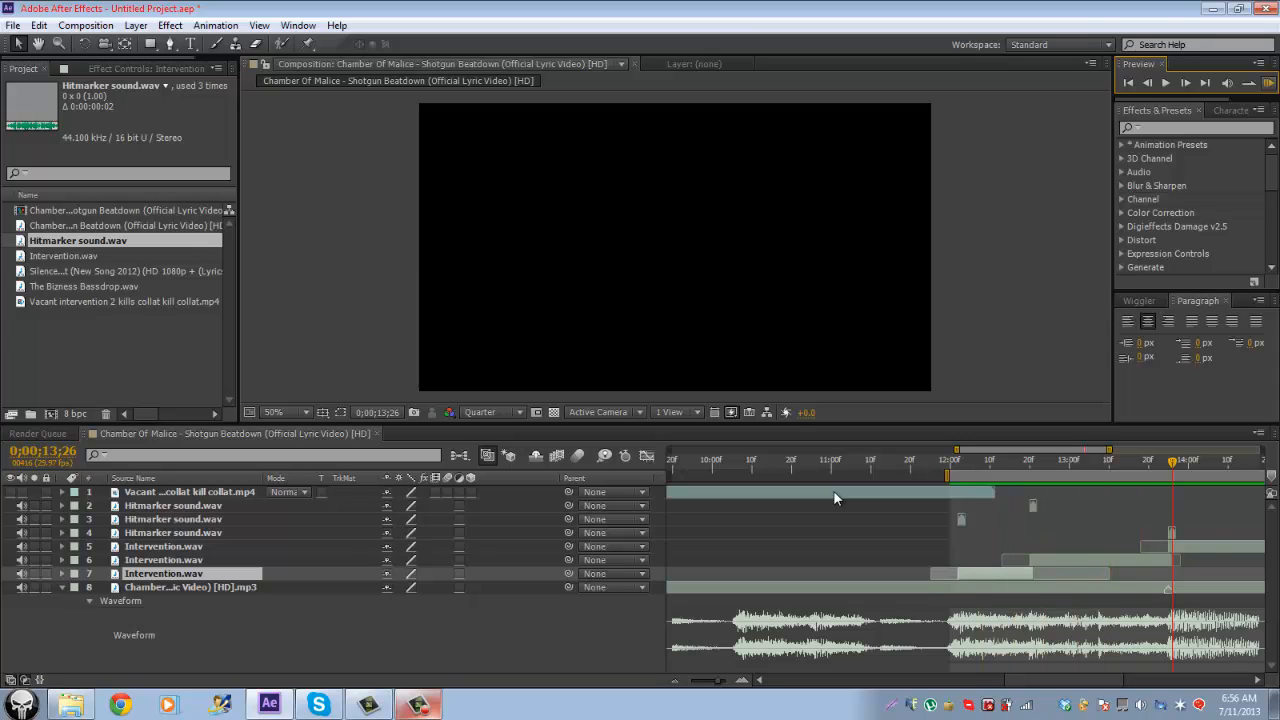
key(space)
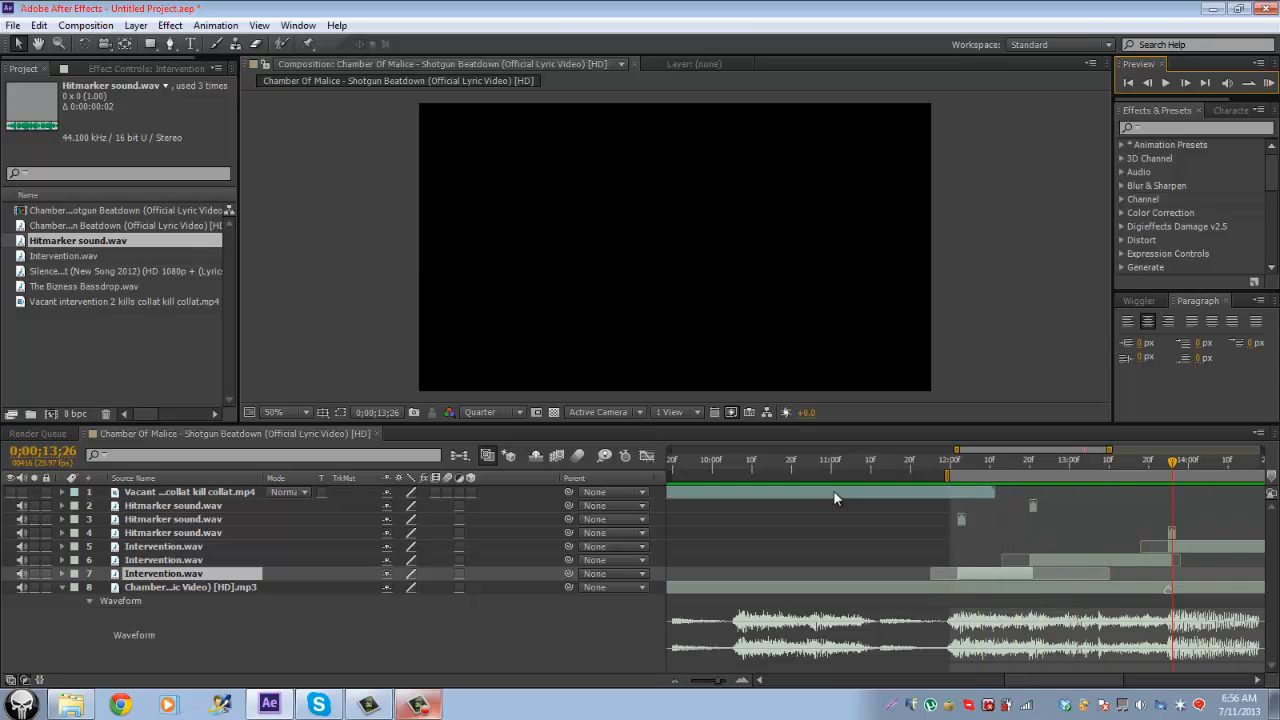
click(1030, 462)
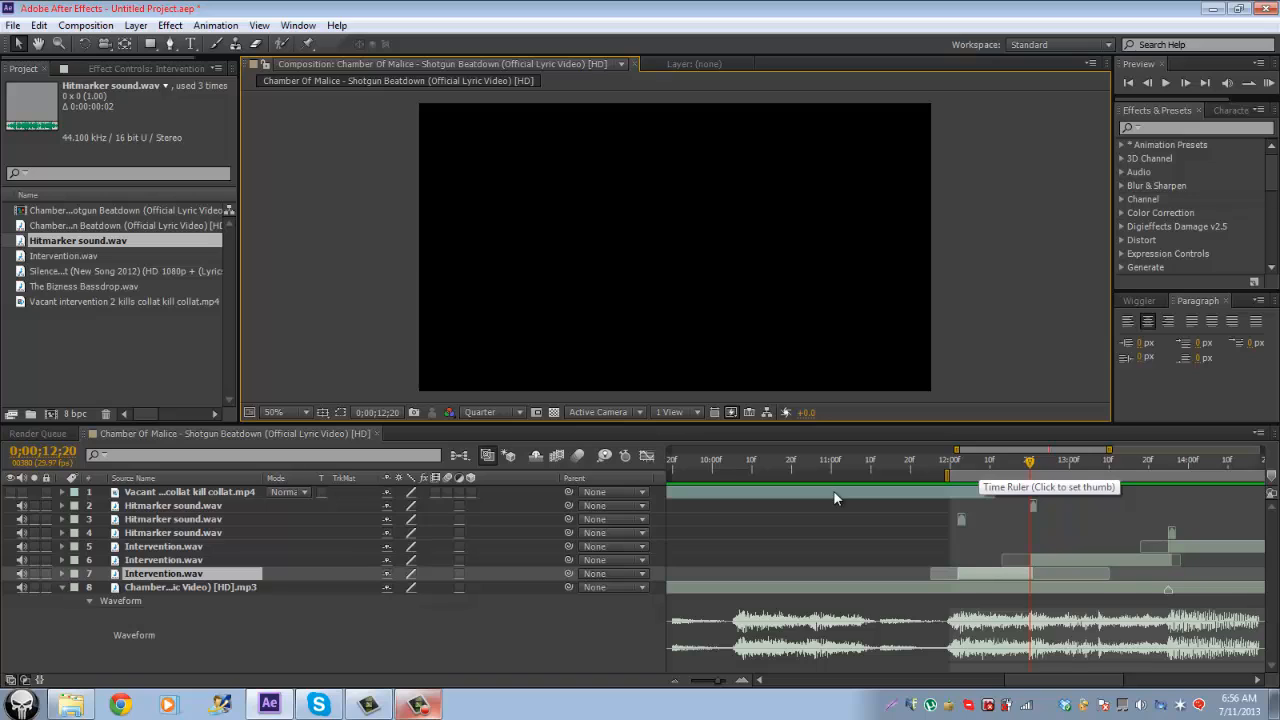
Step: Undo the gunshot trims and the move of the second Intervention.wav and Hitmarker sound.wav layers, back to the earlier work area
key(ctrl+z)
key(ctrl+z)
key(ctrl+z)
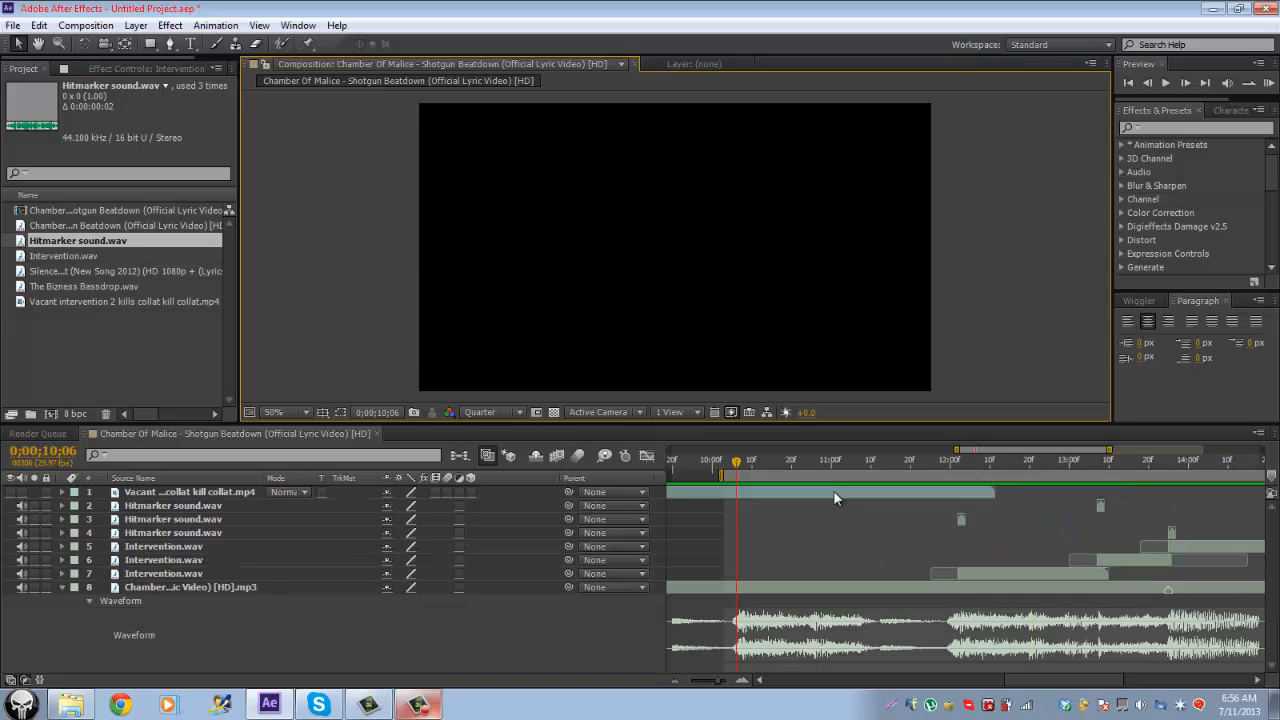
key(minus)
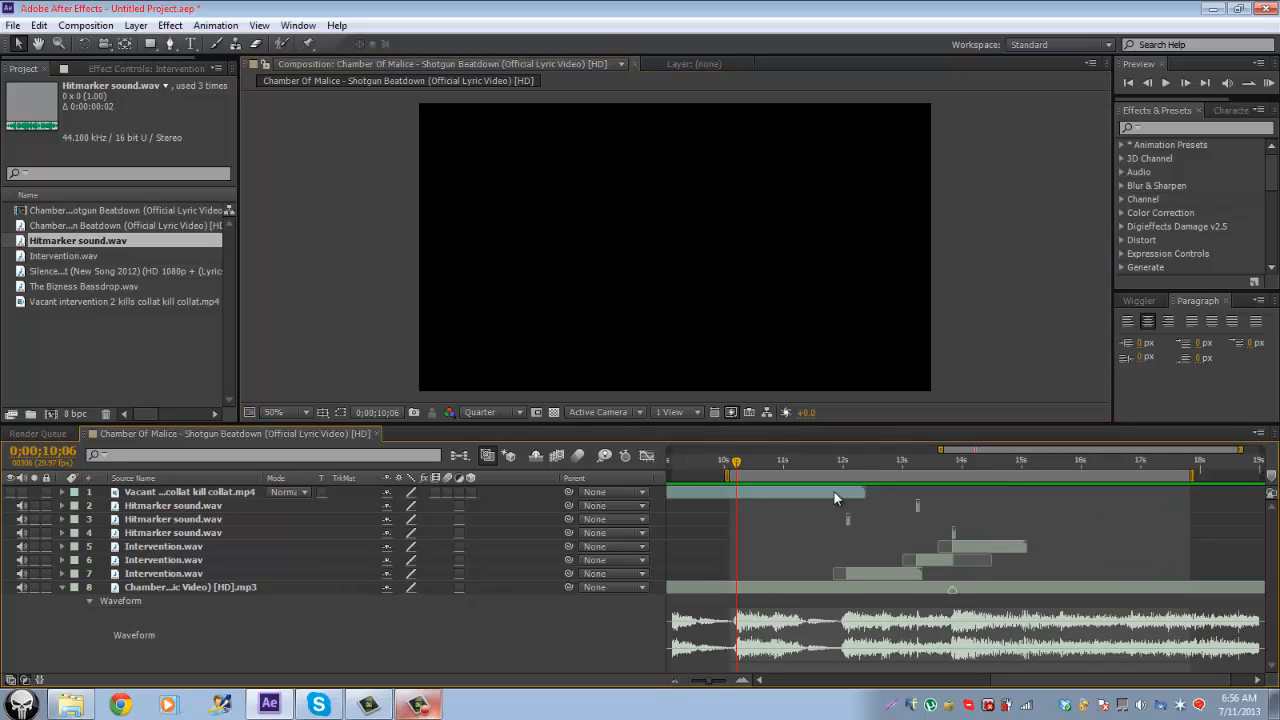
Step: Add The Bizness Bassdrop.wav directly above the music layer and start it at 0;00;13;25
drag(89, 286, 214, 579)
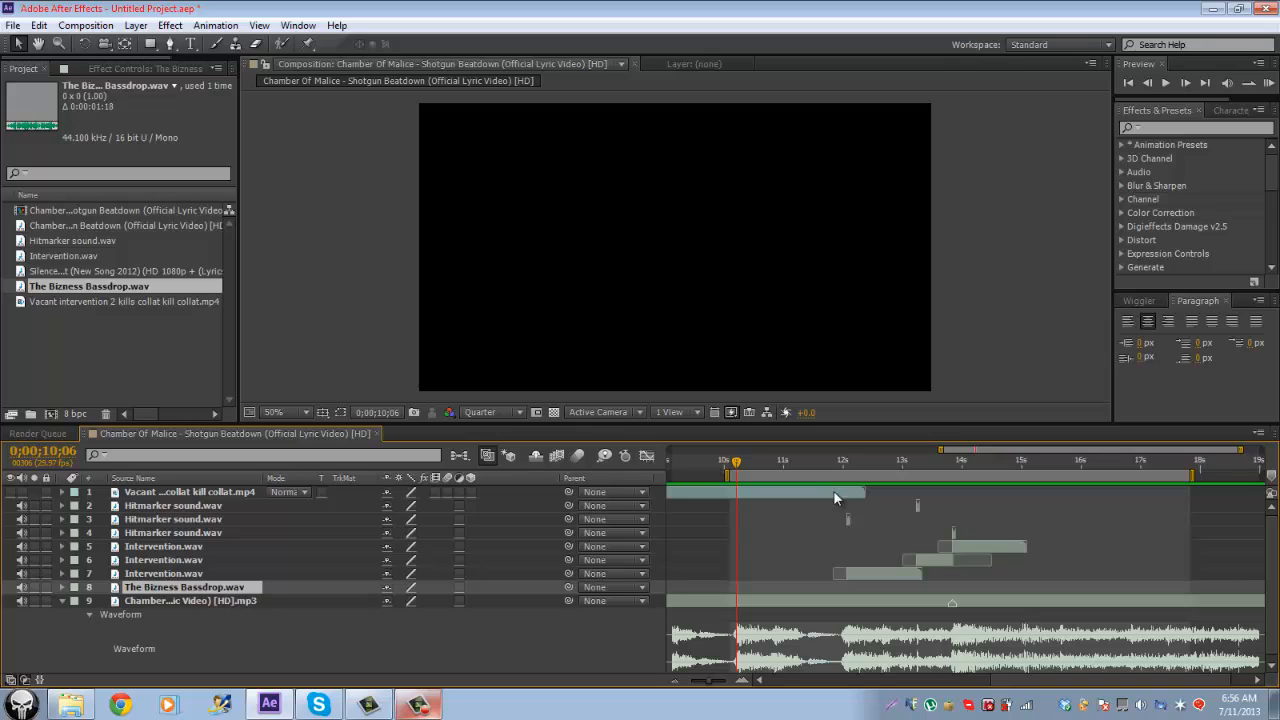
key(space)
key(bracketleft)
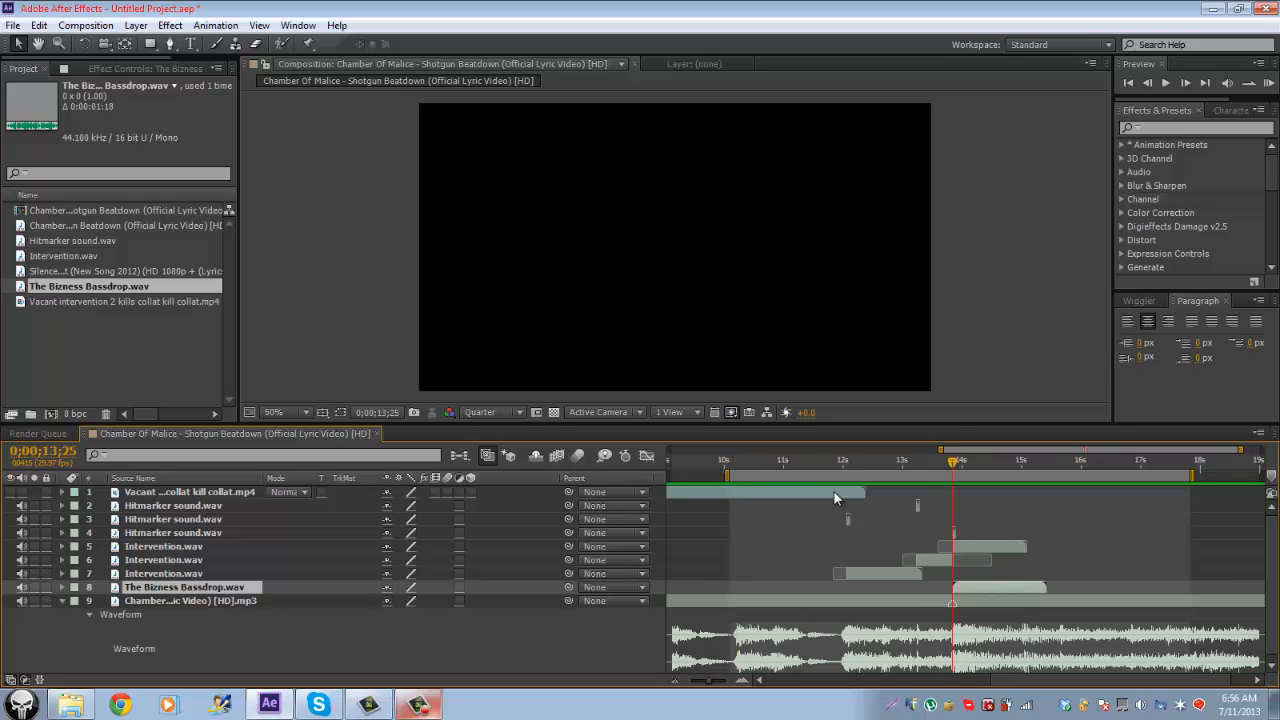
Step: Set the bassdrop's Audio Levels to +2 dB and RAM preview with the work area starting at about 12 seconds
key(l)
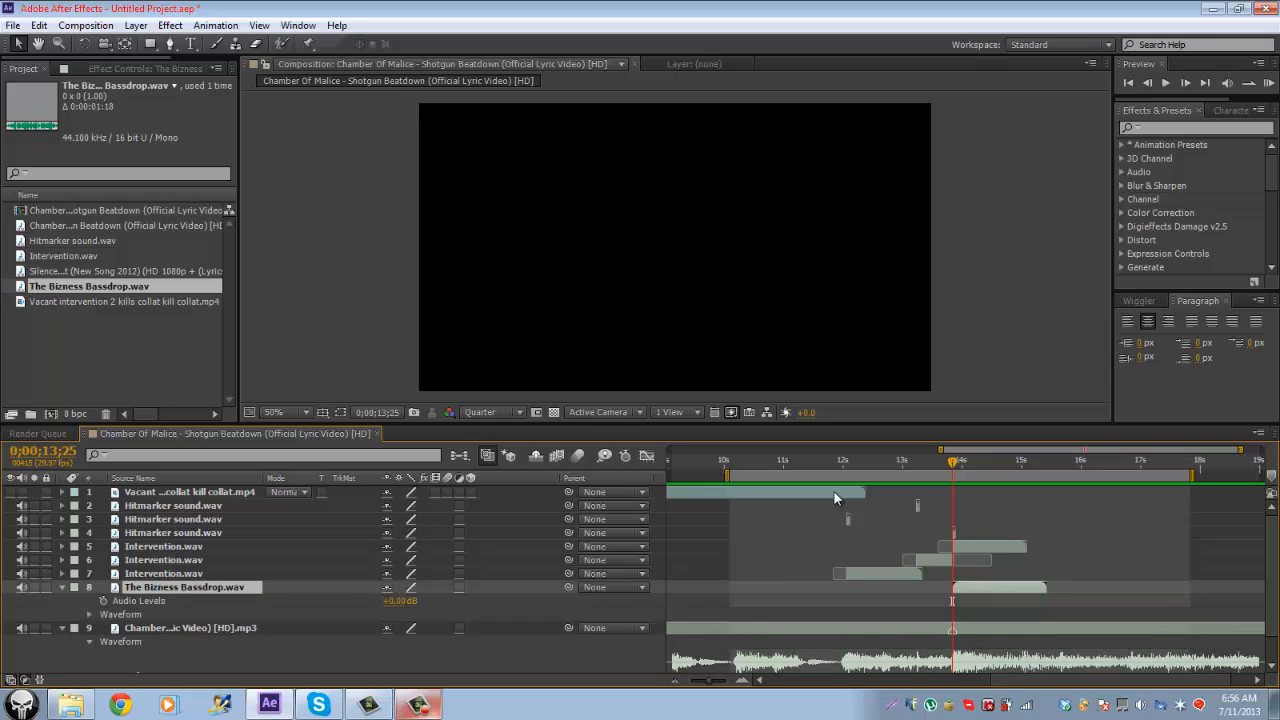
click(398, 601)
text(2)
key(Return)
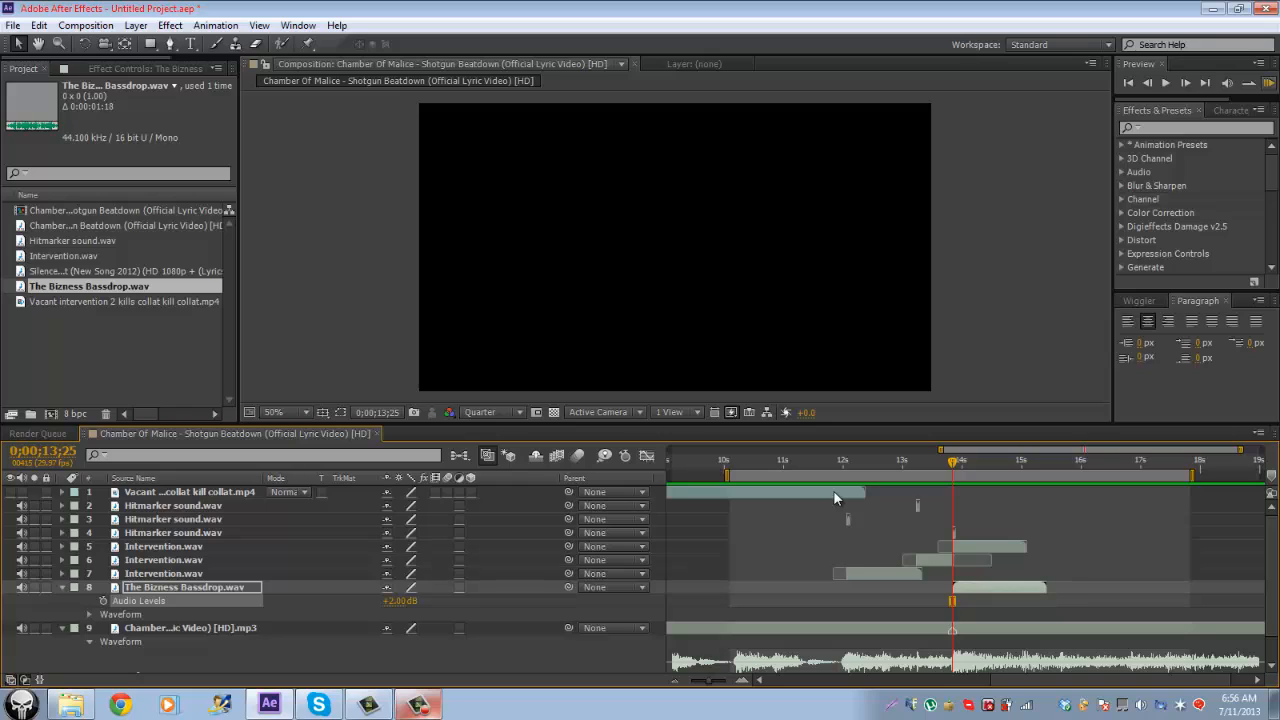
drag(727, 475, 834, 475)
key(KP_0)
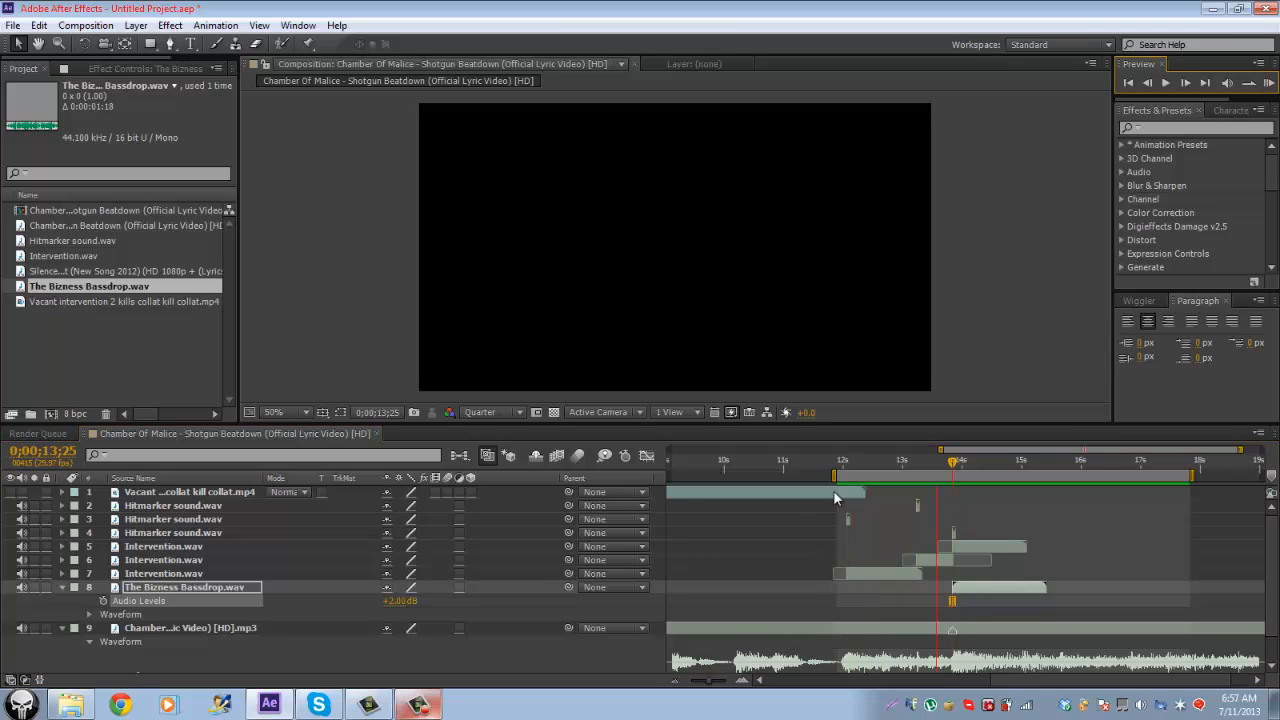
key(space)
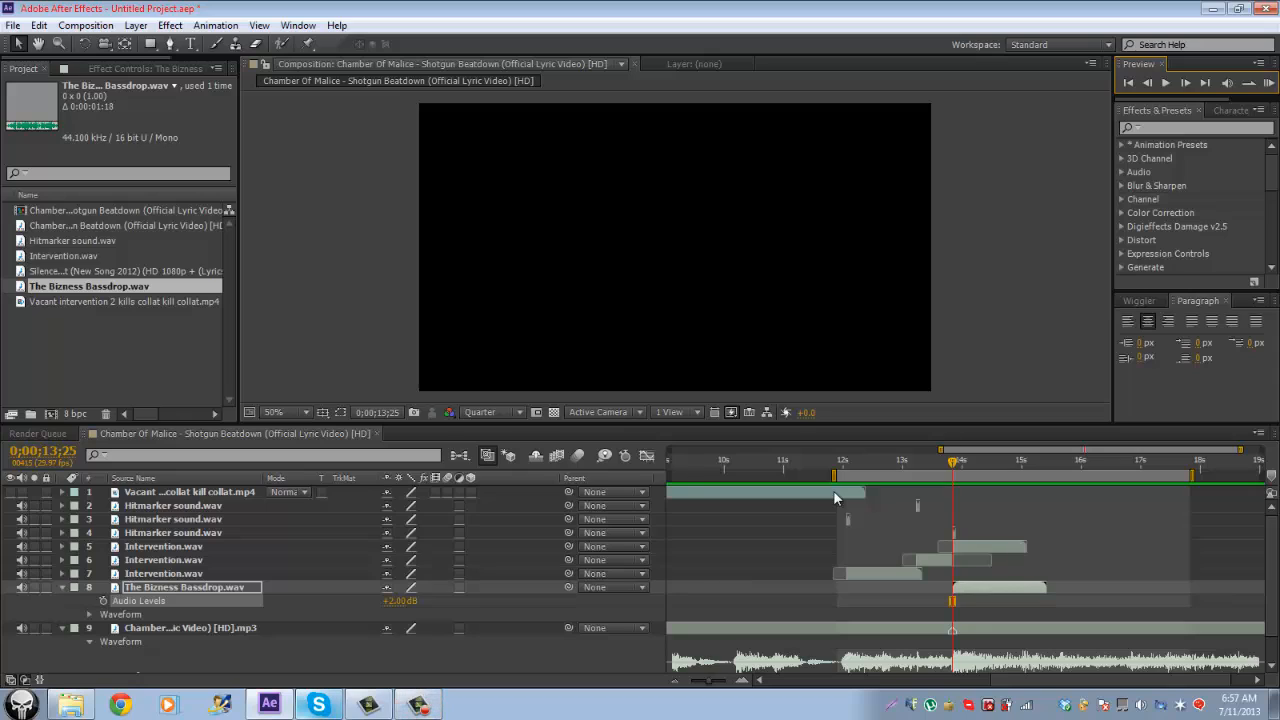
Step: Set the Audio Levels of The Bizness Bassdrop.wav to 0 dB and RAM preview the mix
click(400, 601)
text(0)
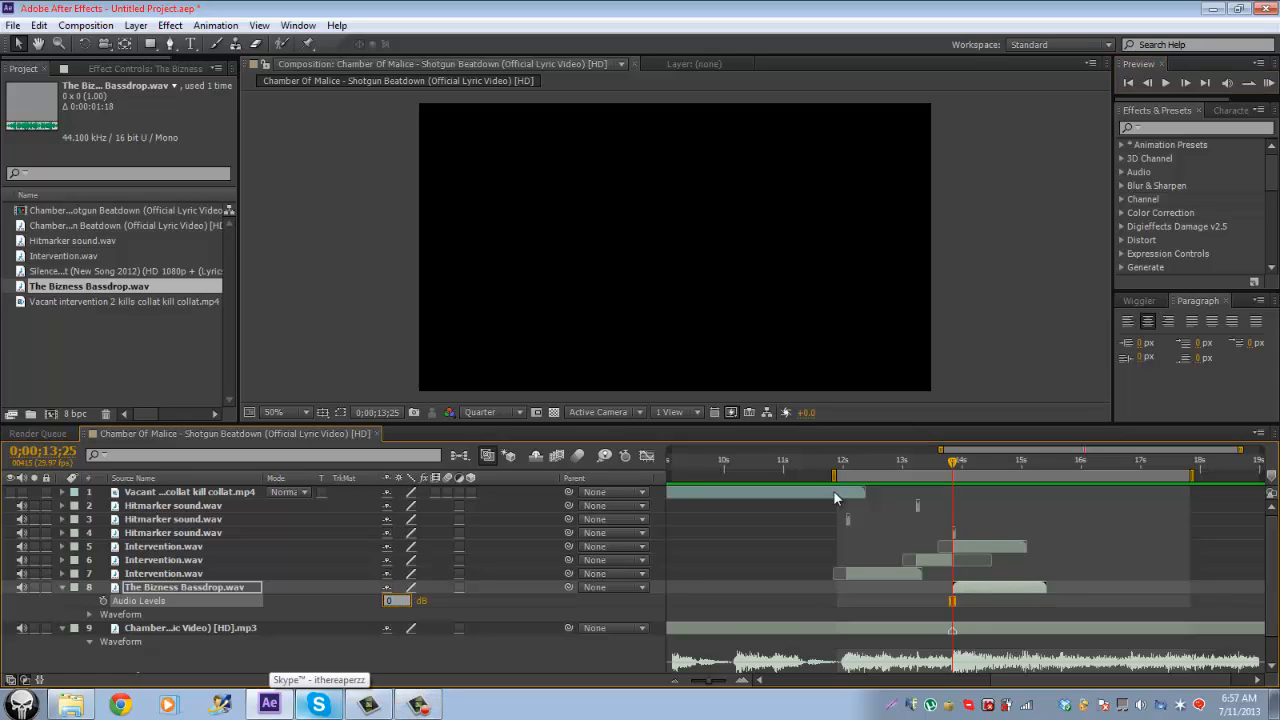
key(Return)
key(KP_0)
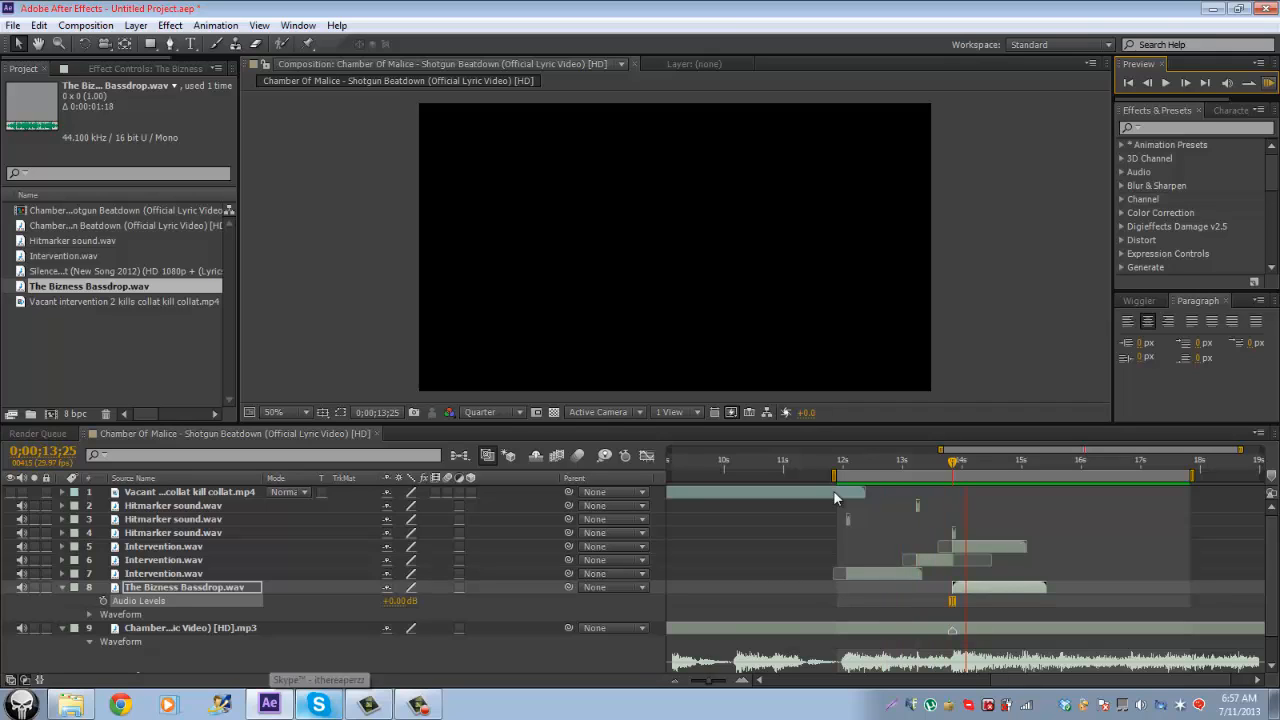
Step: Raise the Audio Levels of The Bizness Bassdrop.wav to +3 dB and RAM preview the mix
click(399, 600)
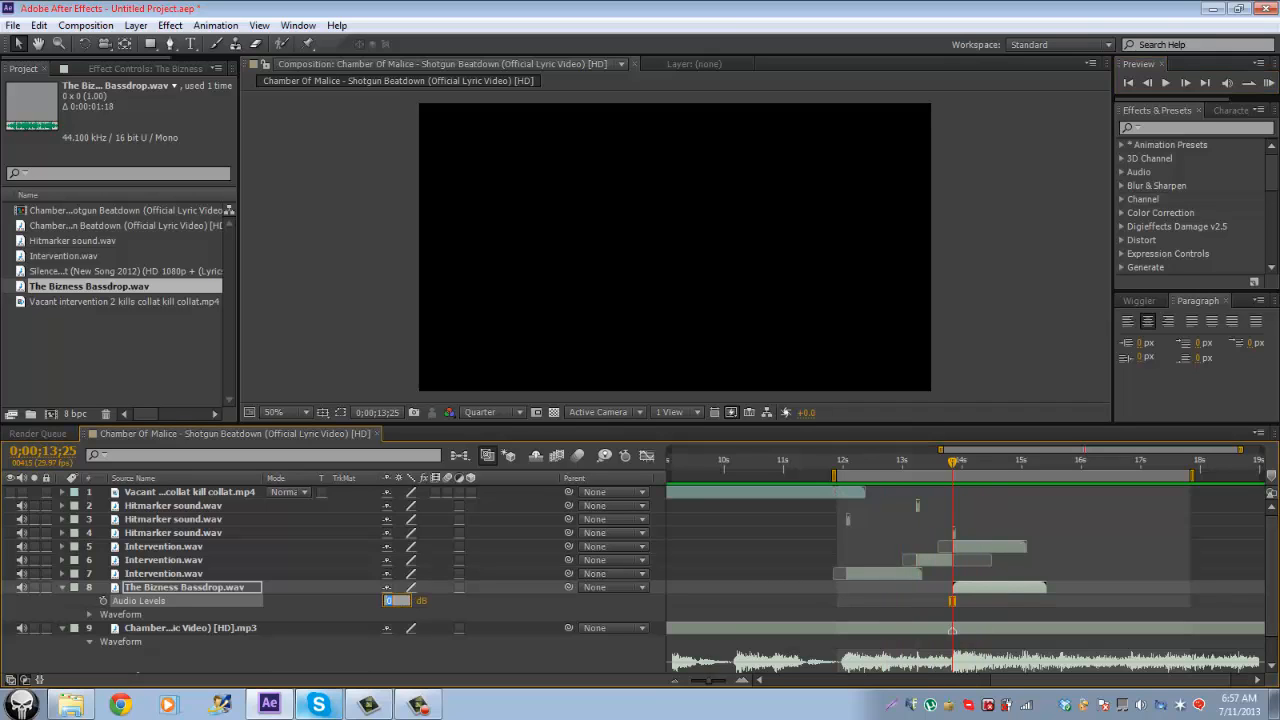
text(3)
key(Return)
key(KP_0)
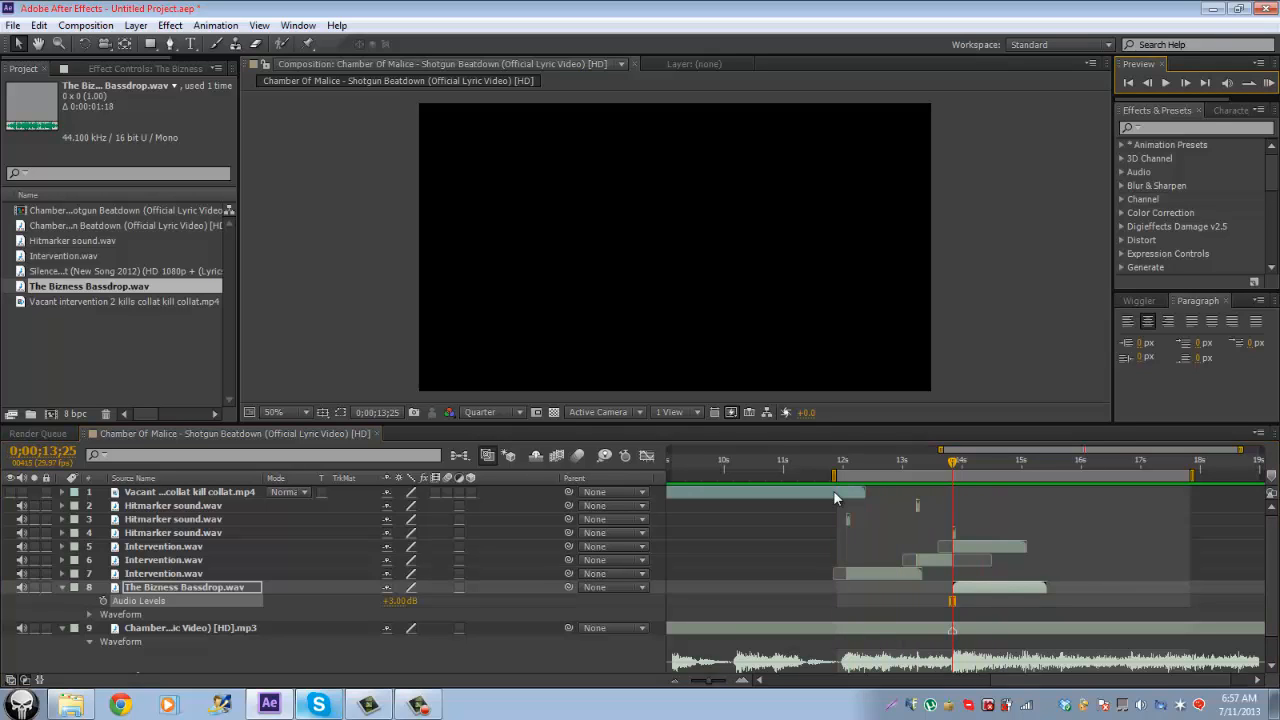
Step: Raise the Audio Levels of The Bizness Bassdrop.wav to +5 dB and RAM preview the mix
click(399, 600)
text(5)
key(Return)
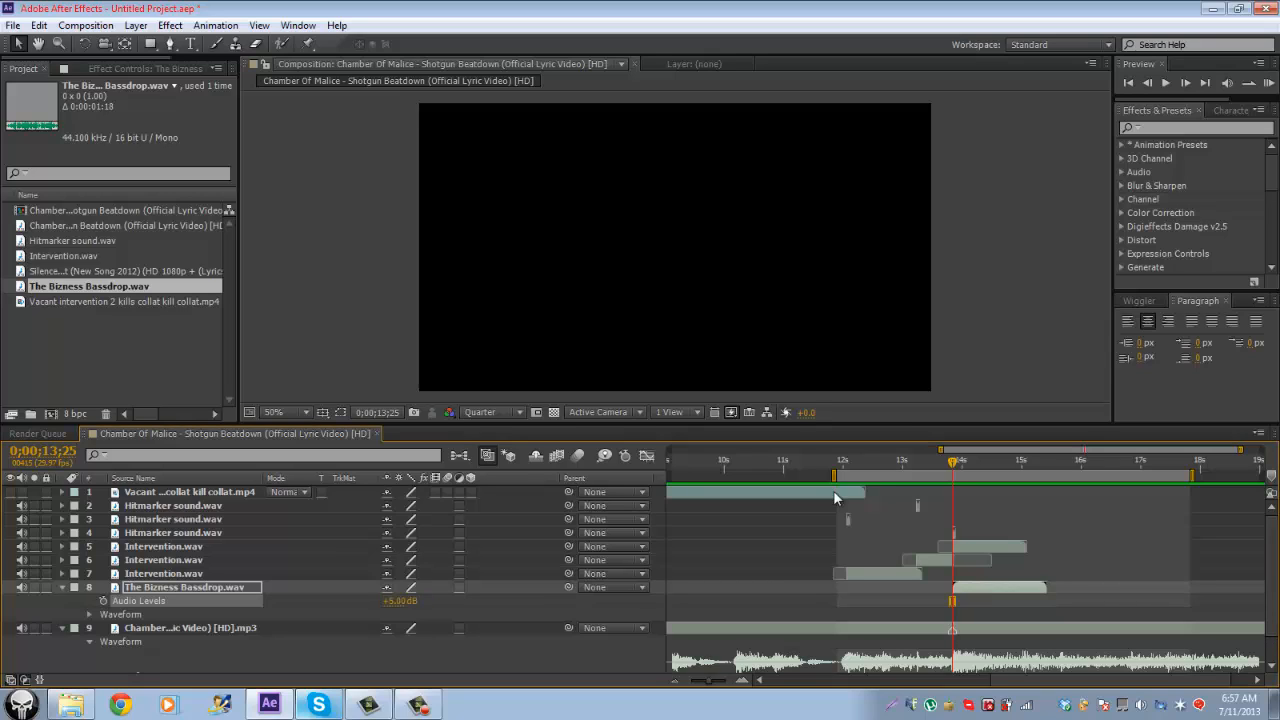
key(KP_0)
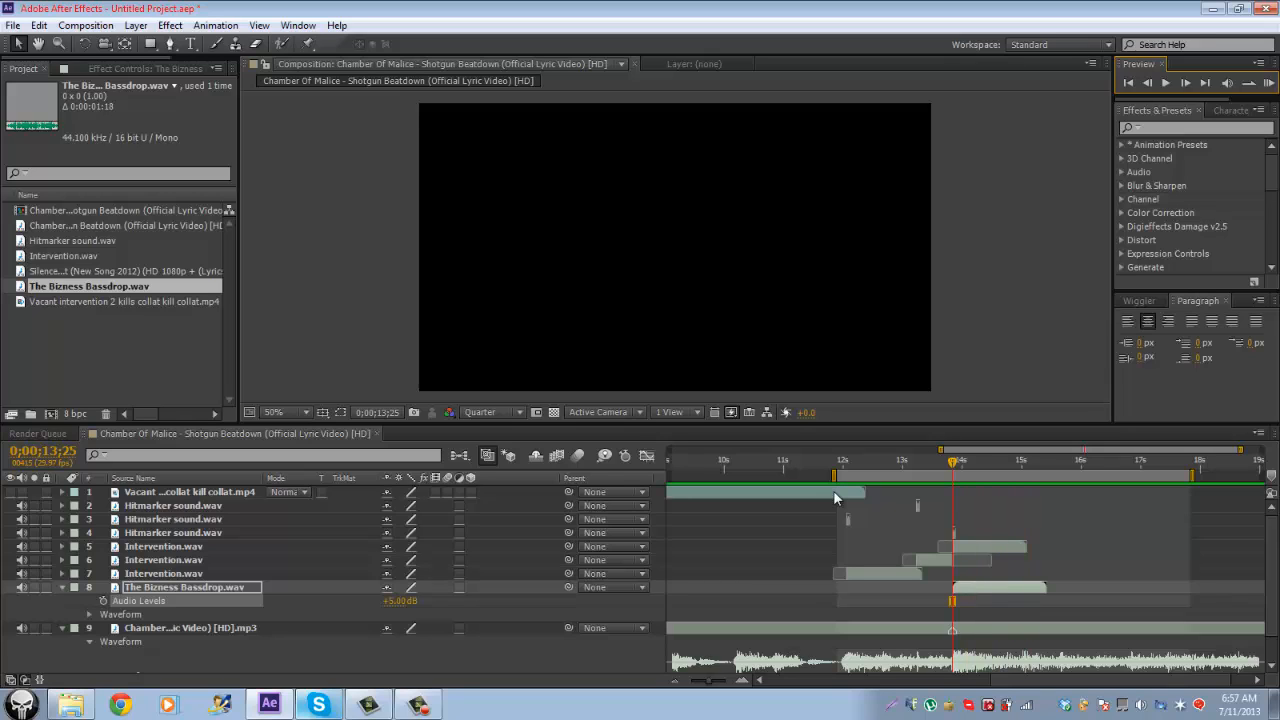
Step: Make the Vacant intervention gameplay clip visible and move its start to 0;00;13;25
scroll(836, 497, left, 4)
scroll(836, 497, right, 6)
scroll(836, 497, left, 8)
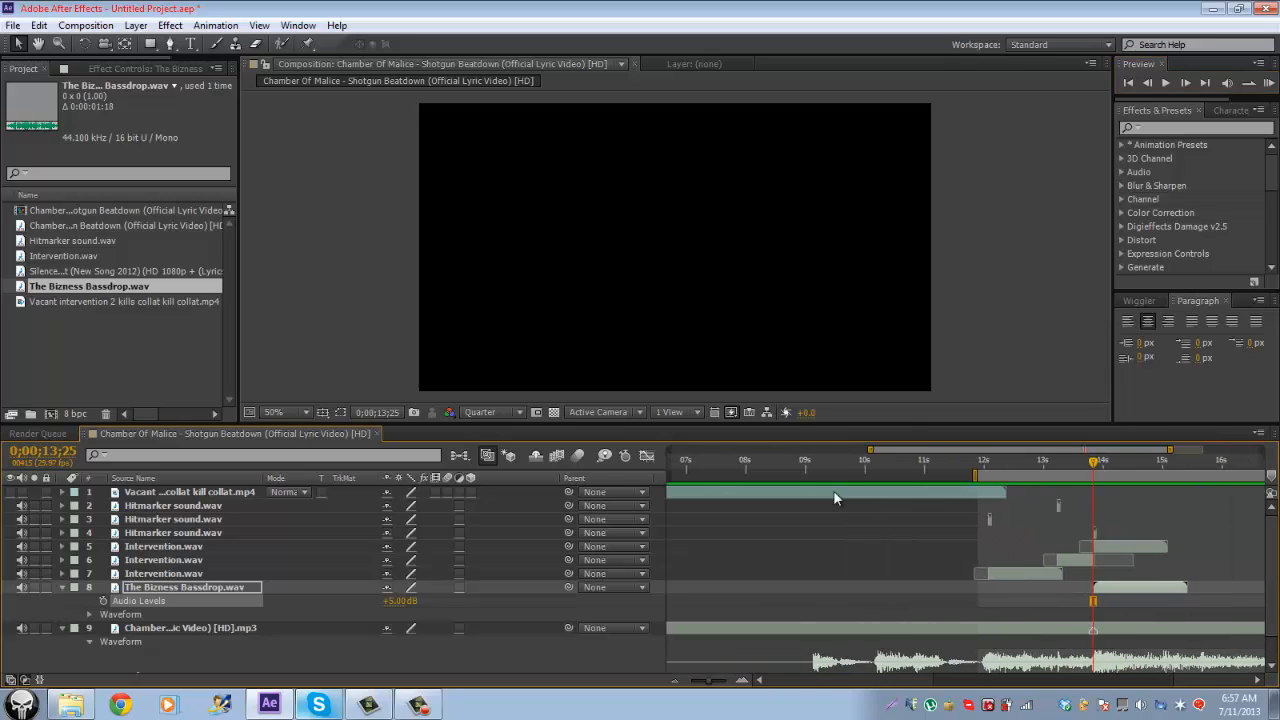
scroll(836, 497, right, 2)
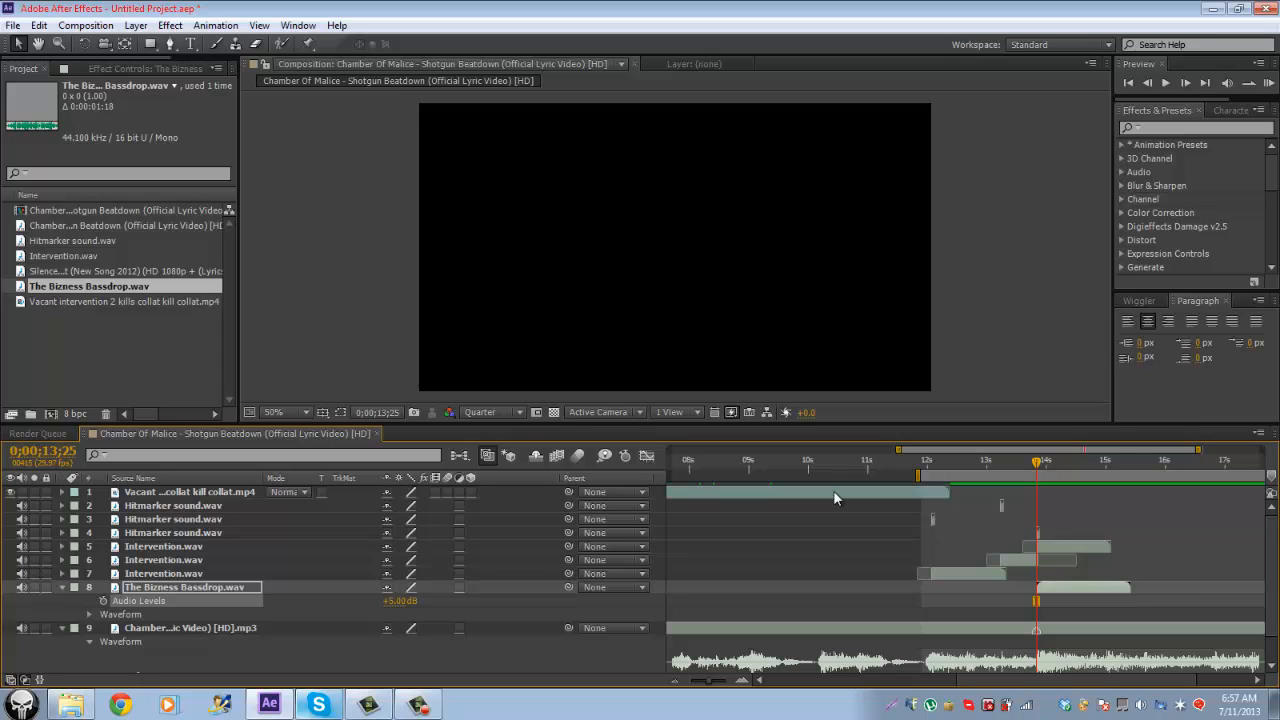
click(836, 497)
key(bracketleft)
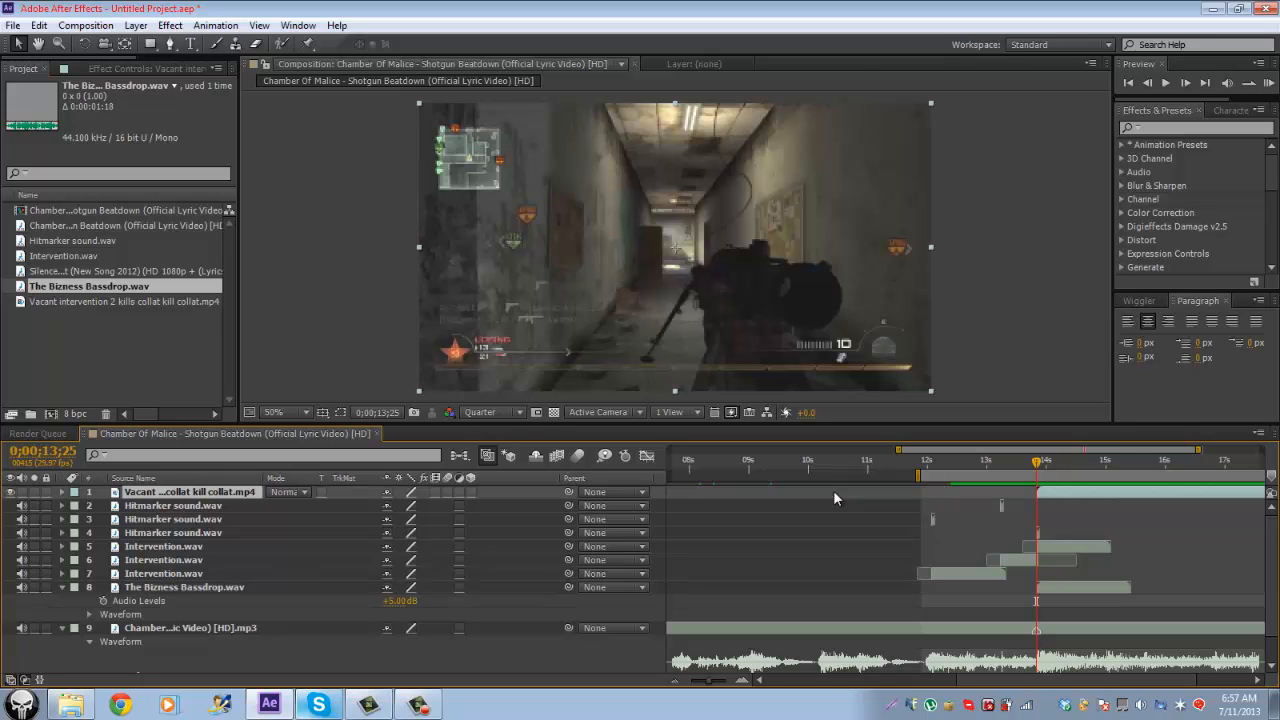
Step: Slide the Vacant intervention clip earlier until its "You Killed" frame lines up with the bassdrop at 0;00;13;25
key(ctrl+z)
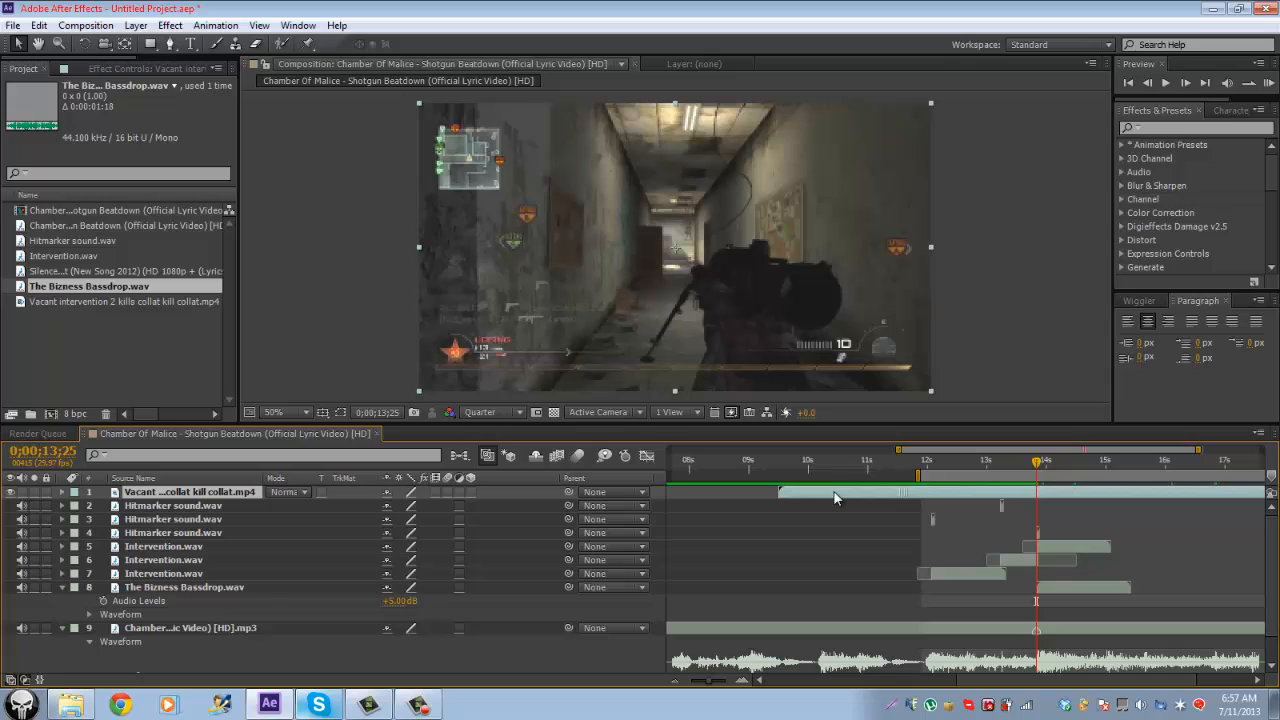
key(ctrl+z)
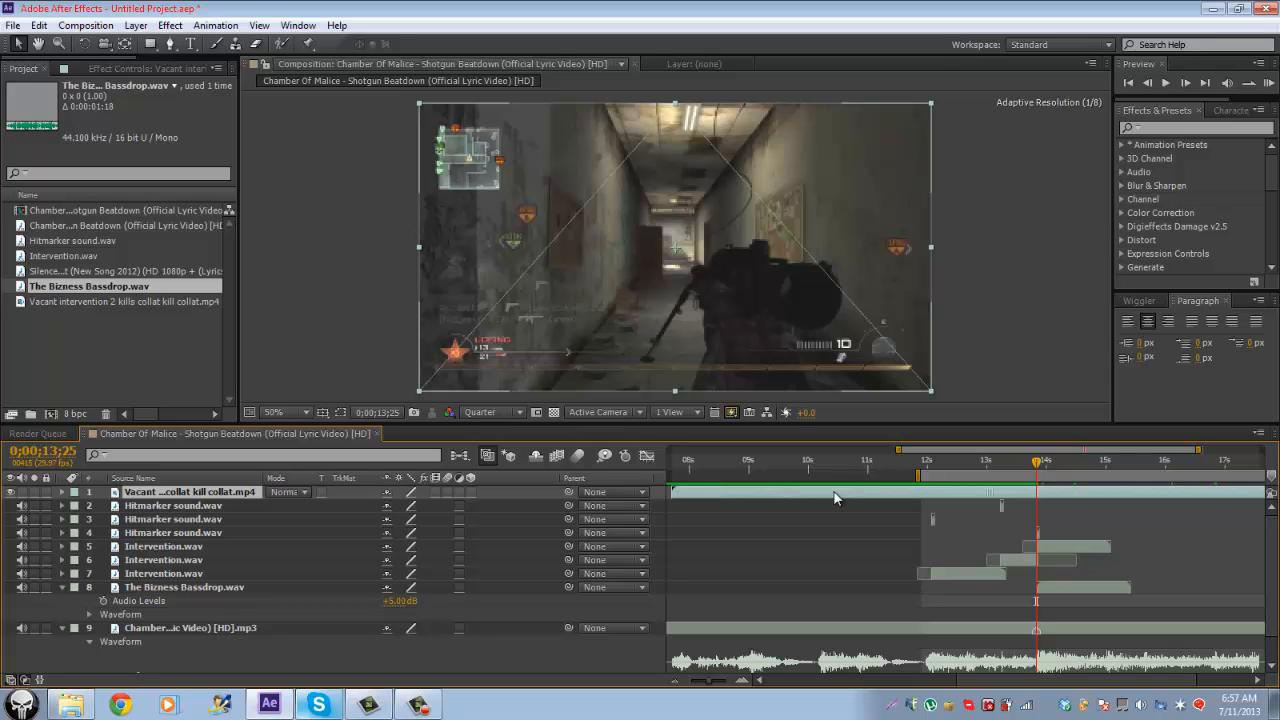
key(ctrl+z)
key(ctrl+z)
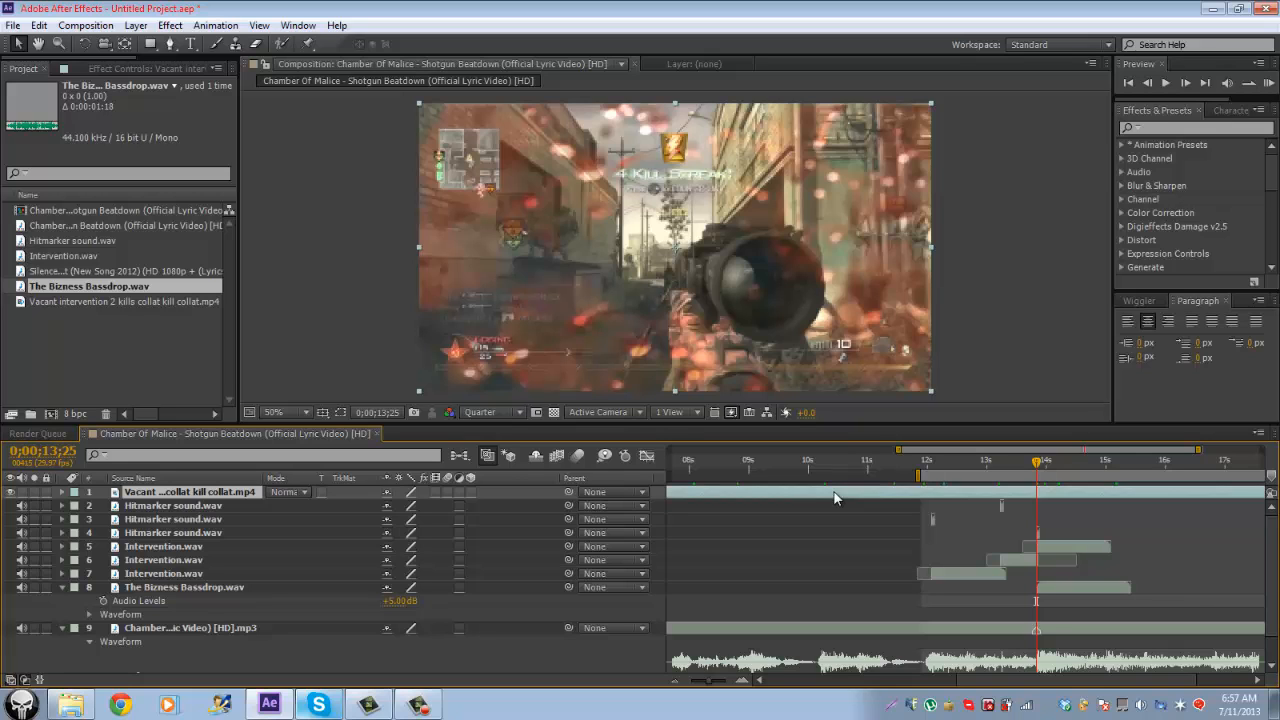
key(ctrl+z)
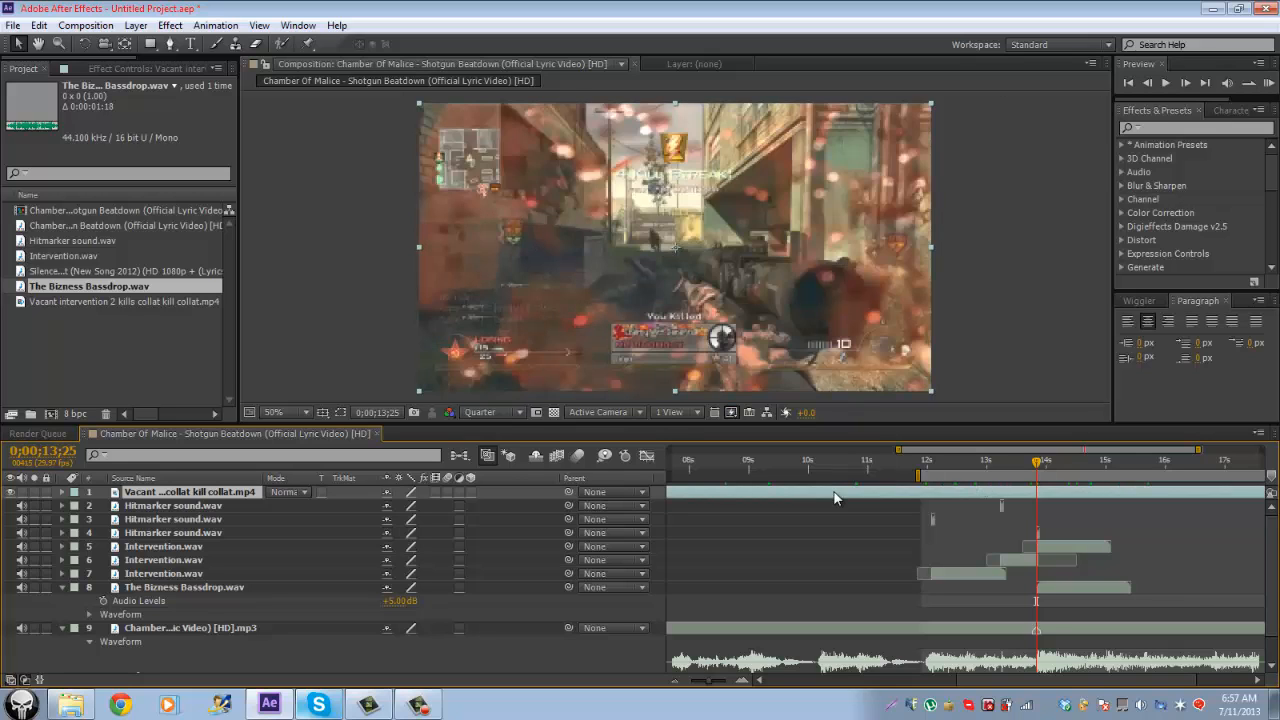
key(ctrl+z)
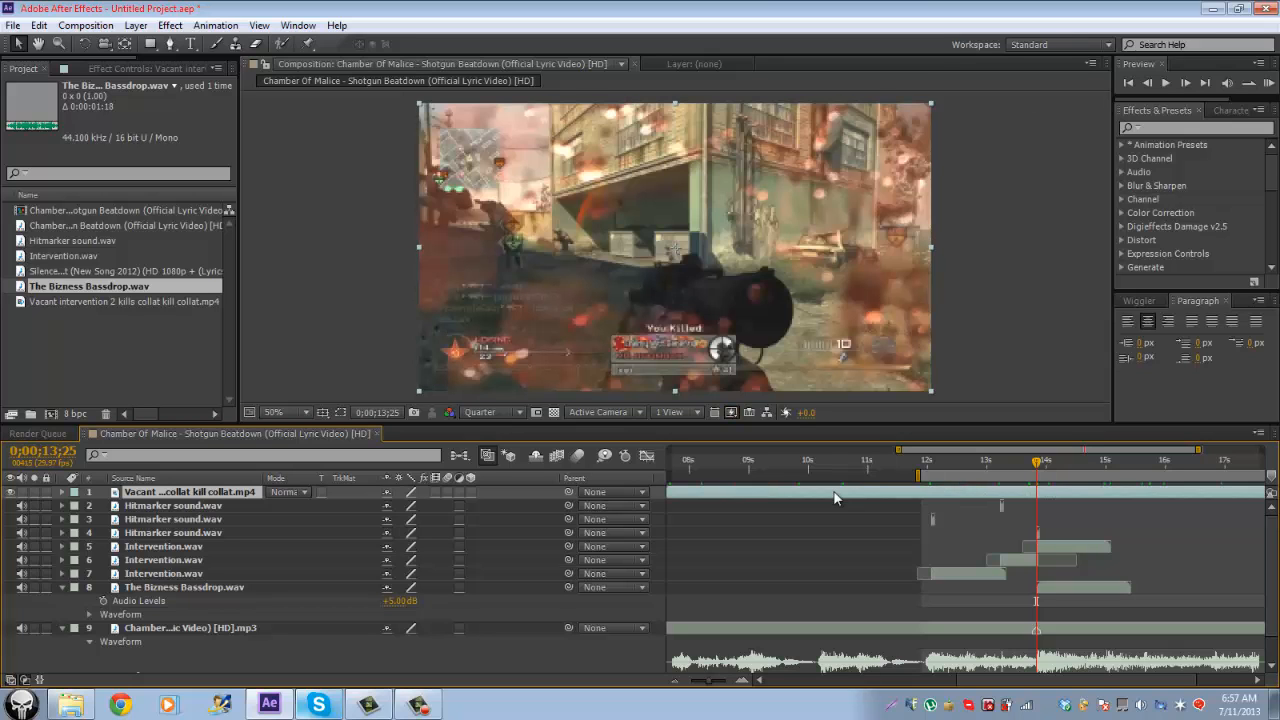
key(ctrl+z)
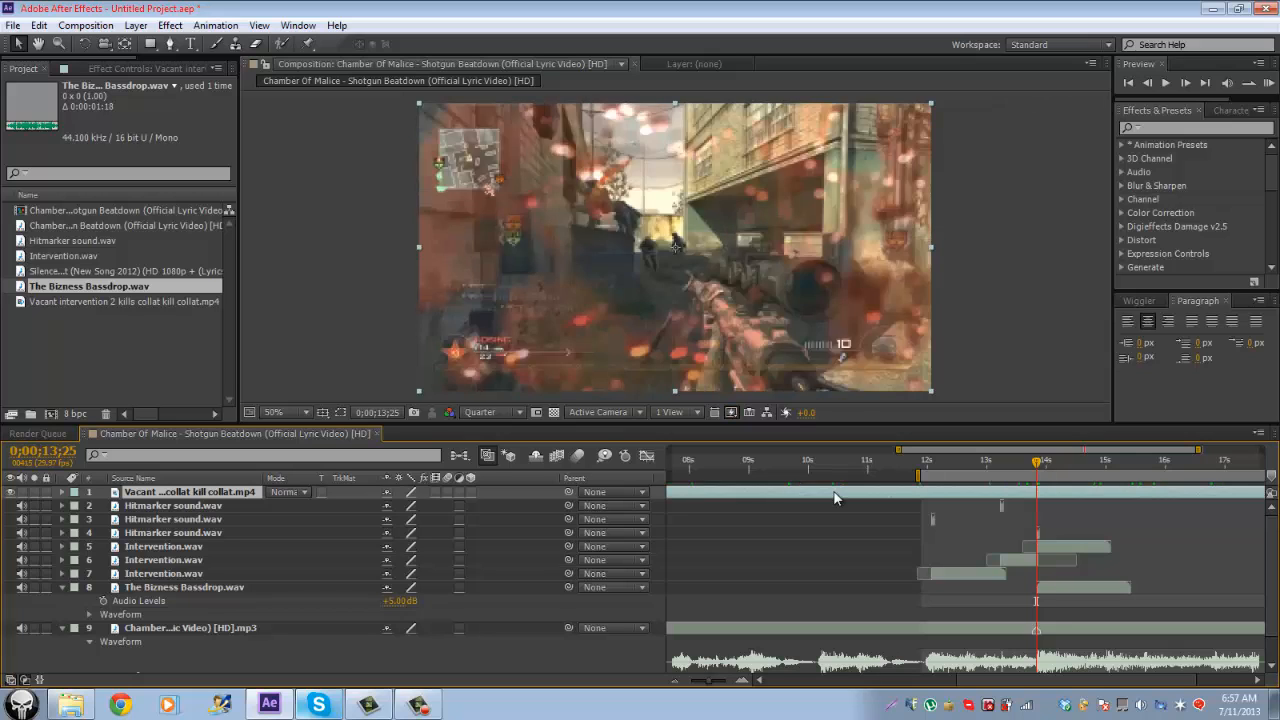
drag(836, 497, 836, 497)
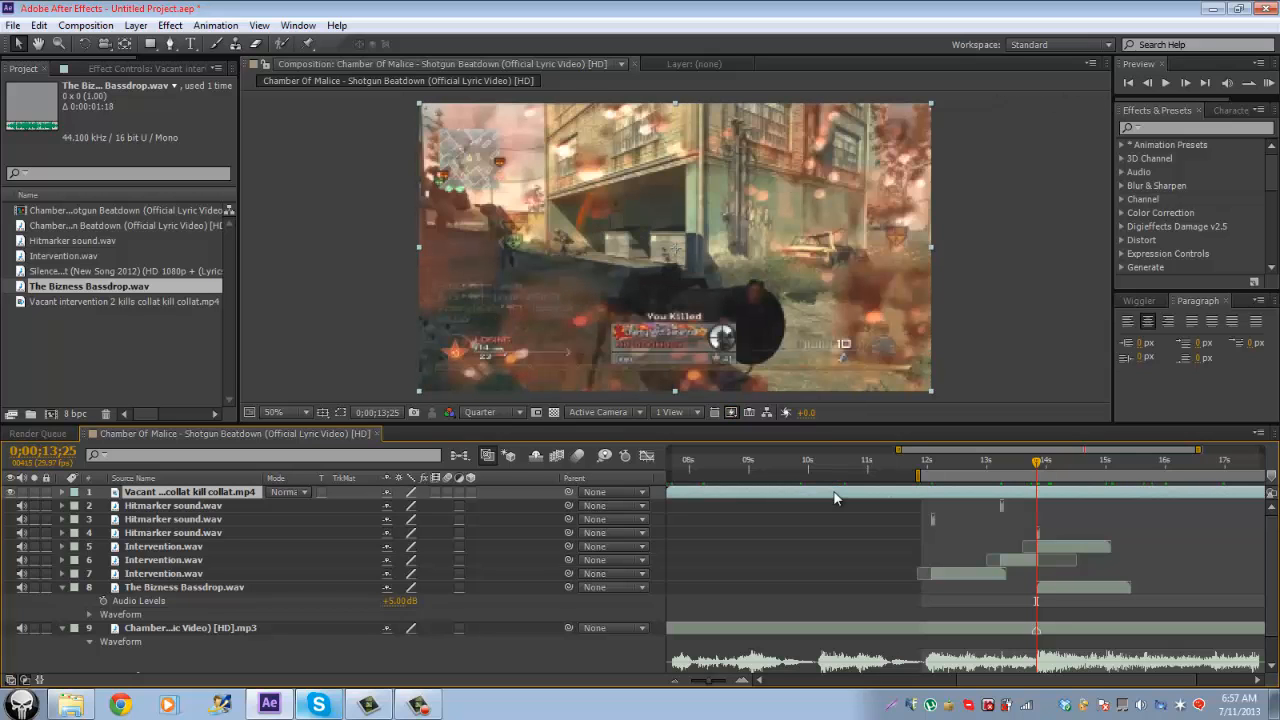
Step: Trim the start of the Vacant intervention clip to 0;00;13;25 and step the playhead back to 0;00;10;25
key(alt+[)
key(Page_Up)
key(Page_Up)
key(Page_Up)
key(Page_Up)
key(Page_Up)
key(Page_Up)
key(Page_Up)
key(Page_Up)
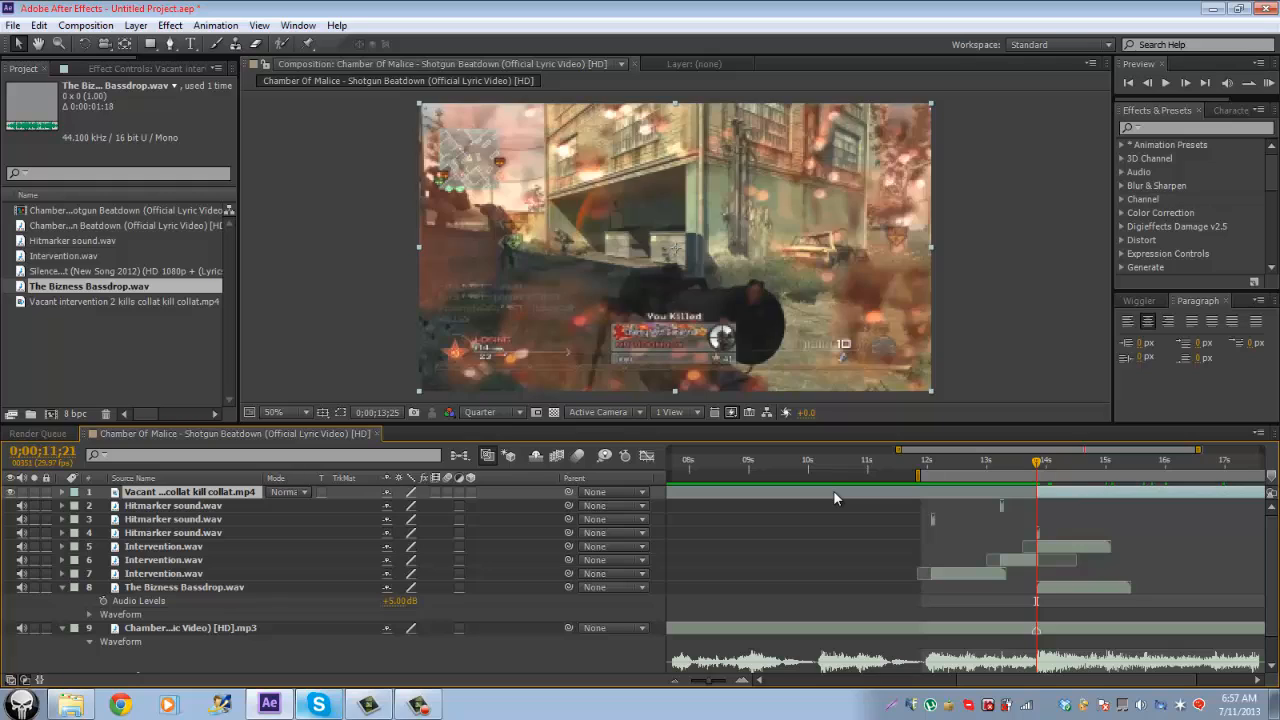
key(Page_Up)
key(Page_Up)
key(Page_Up)
key(Page_Up)
key(Page_Up)
key(Page_Up)
key(Page_Up)
key(Page_Up)
key(Page_Up)
key(Page_Up)
key(Page_Up)
key(Page_Up)
key(Page_Up)
key(Page_Up)
key(Page_Up)
key(Page_Up)
key(Page_Up)
key(Page_Up)
key(Page_Up)
key(Page_Up)
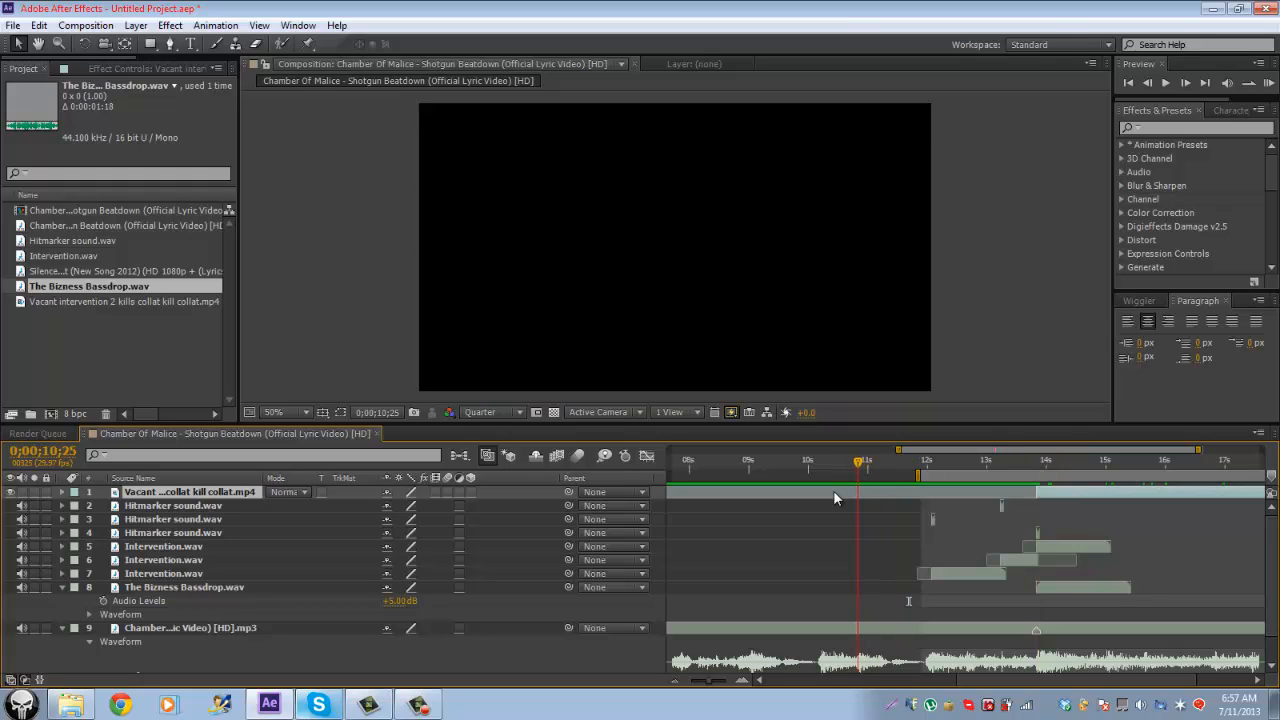
Step: Move the start of the Vacant intervention clip to 0;00;10;25 and play the timeline from there
key([)
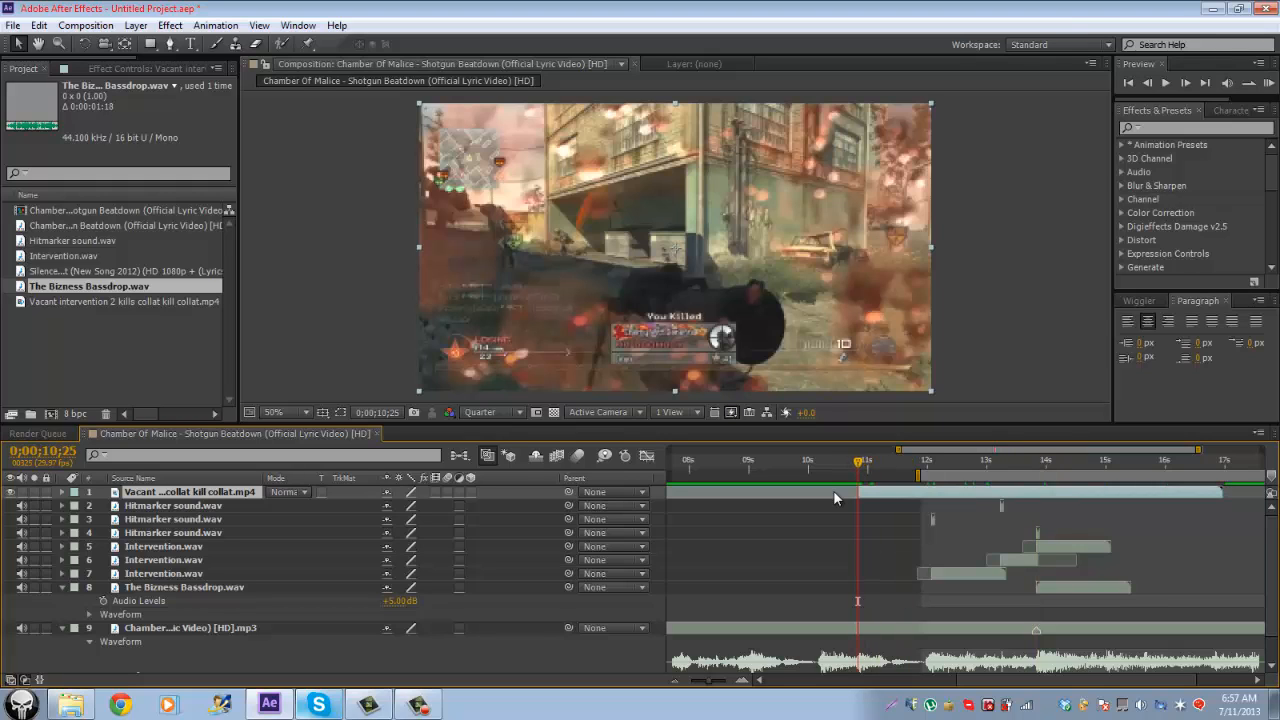
key(equal)
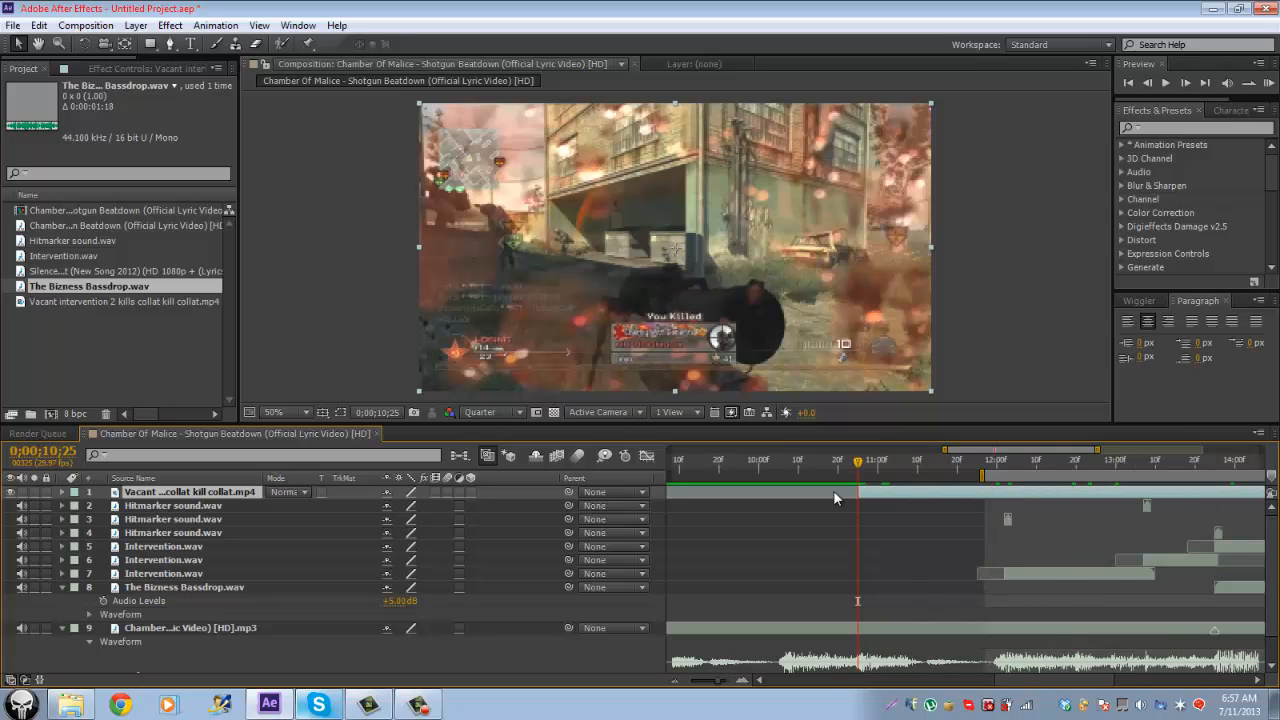
key(space)
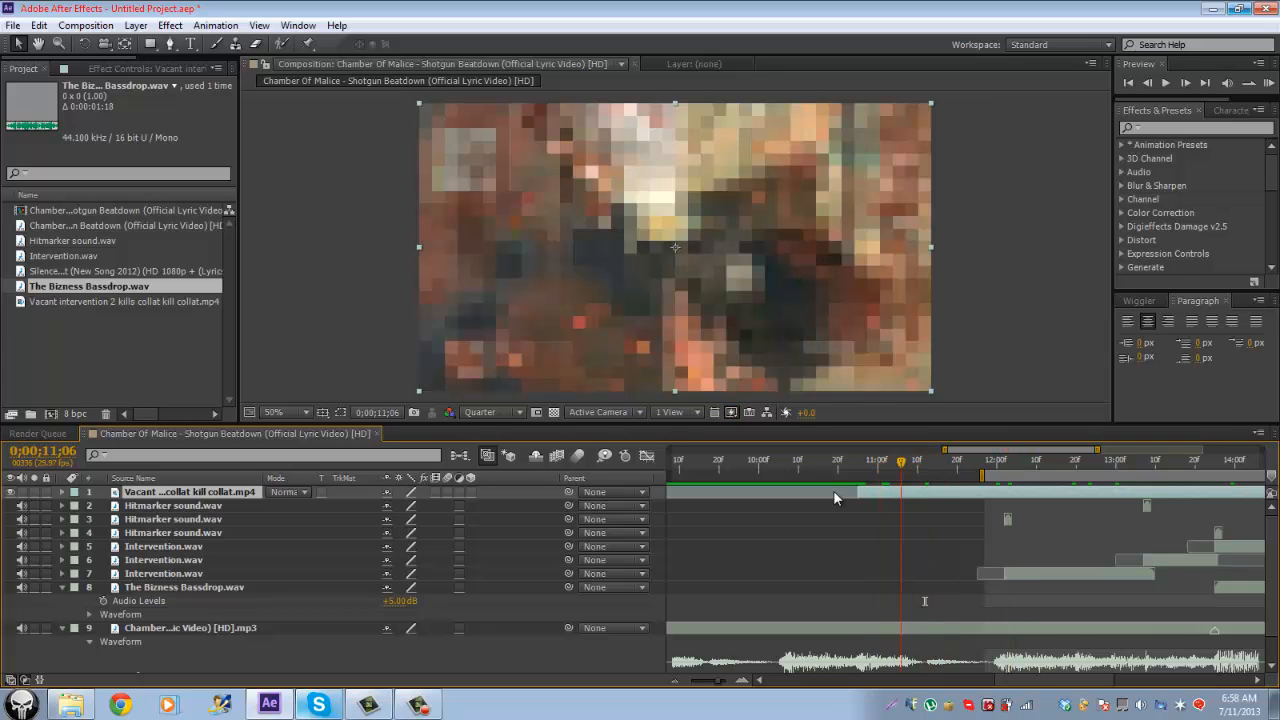
Step: Find the Twixtor Pro effect and apply it to the Vacant intervention clip
click(1200, 128)
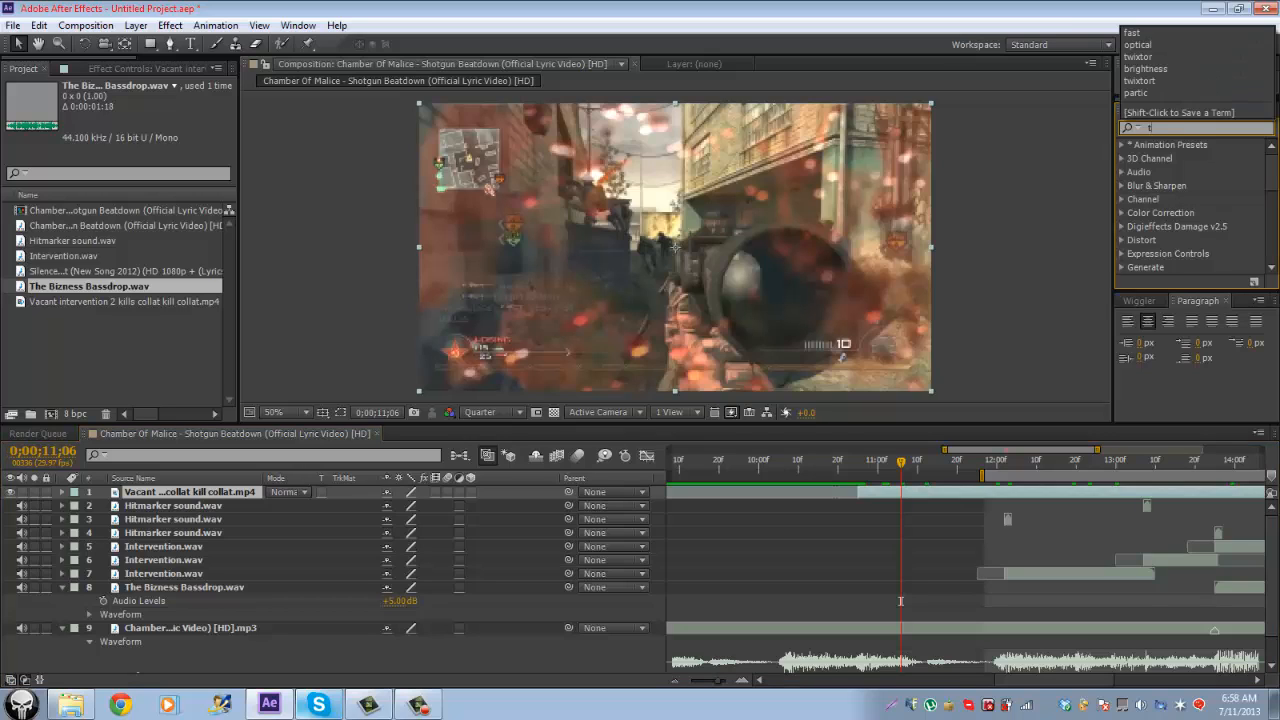
text(t)
key(BackSpace)
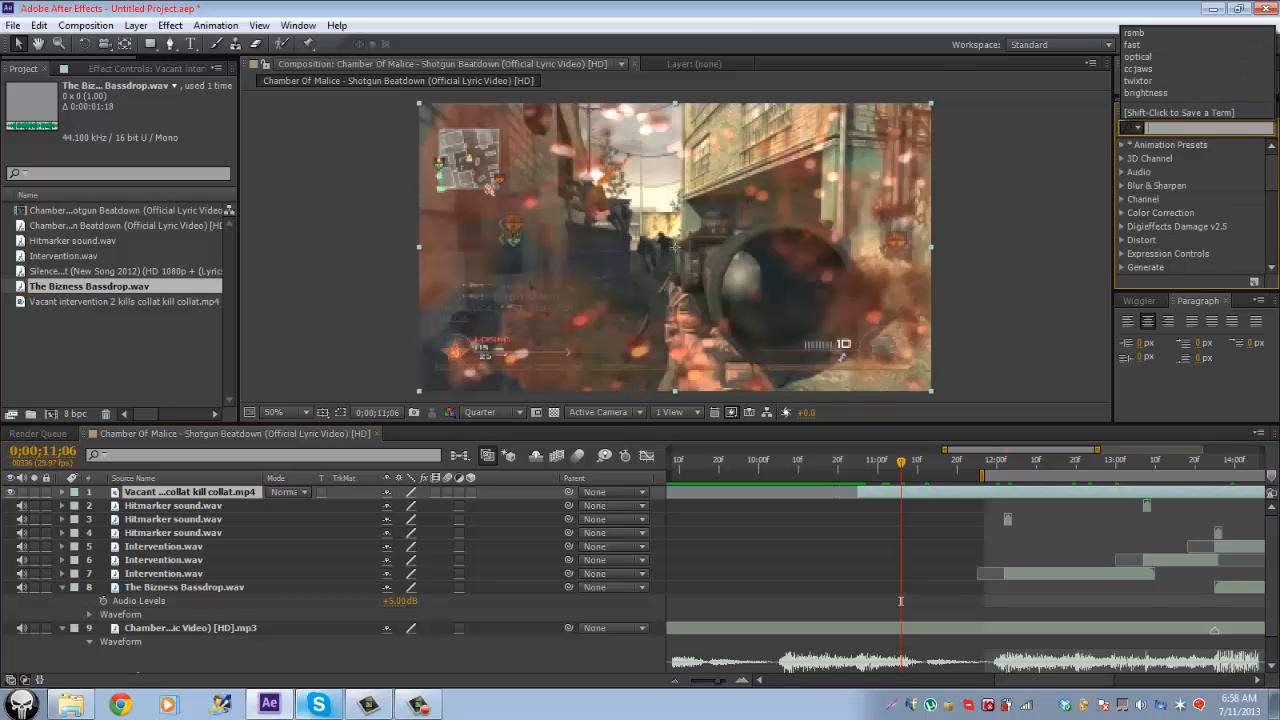
key(Escape)
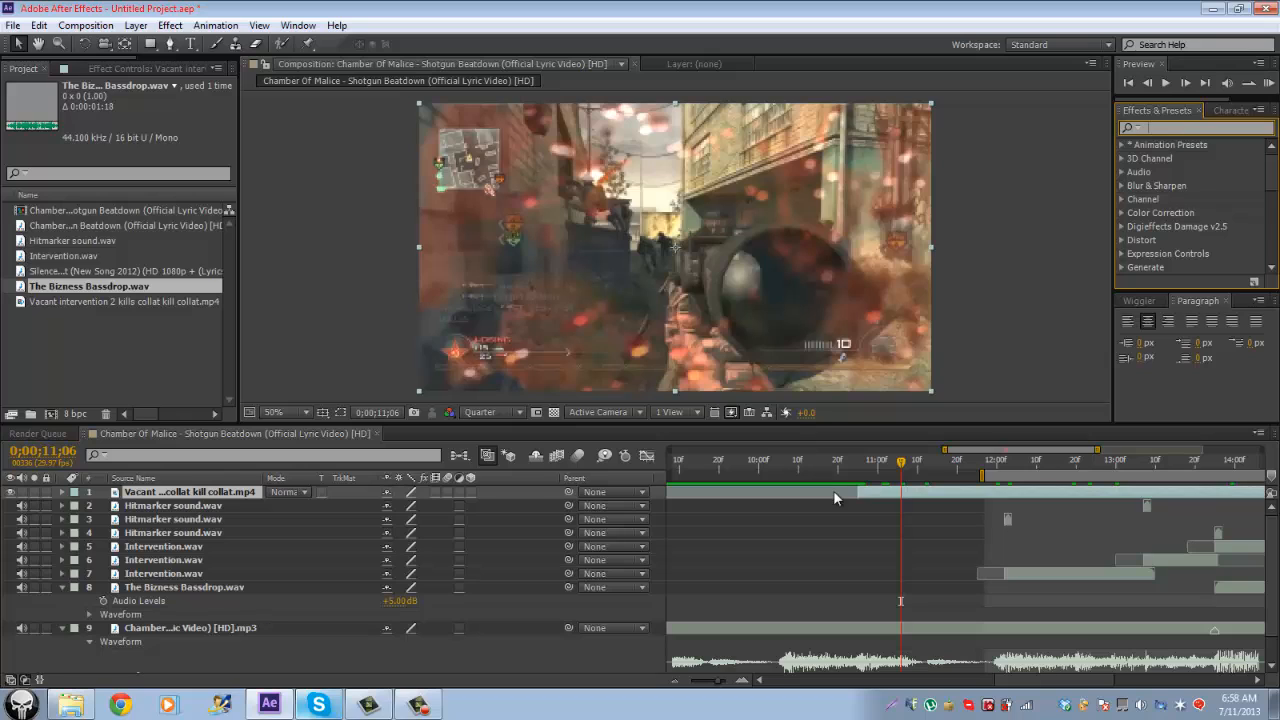
text(tw)
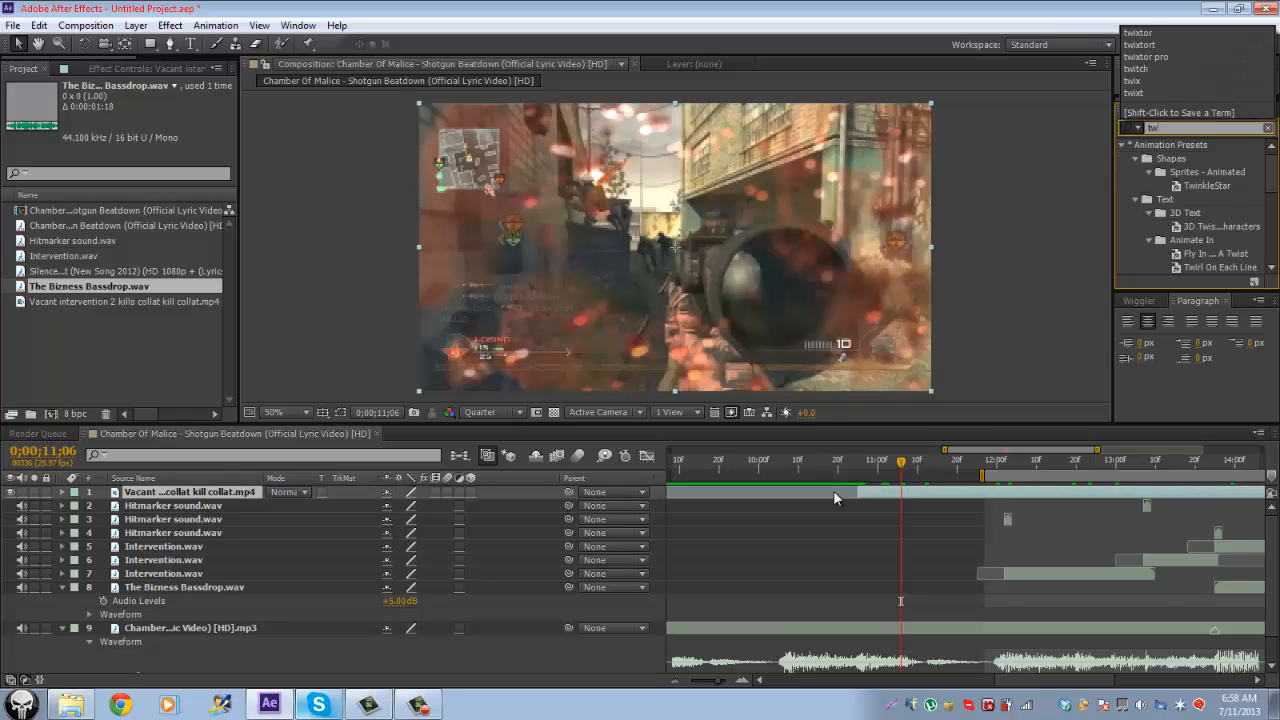
text(ixtor)
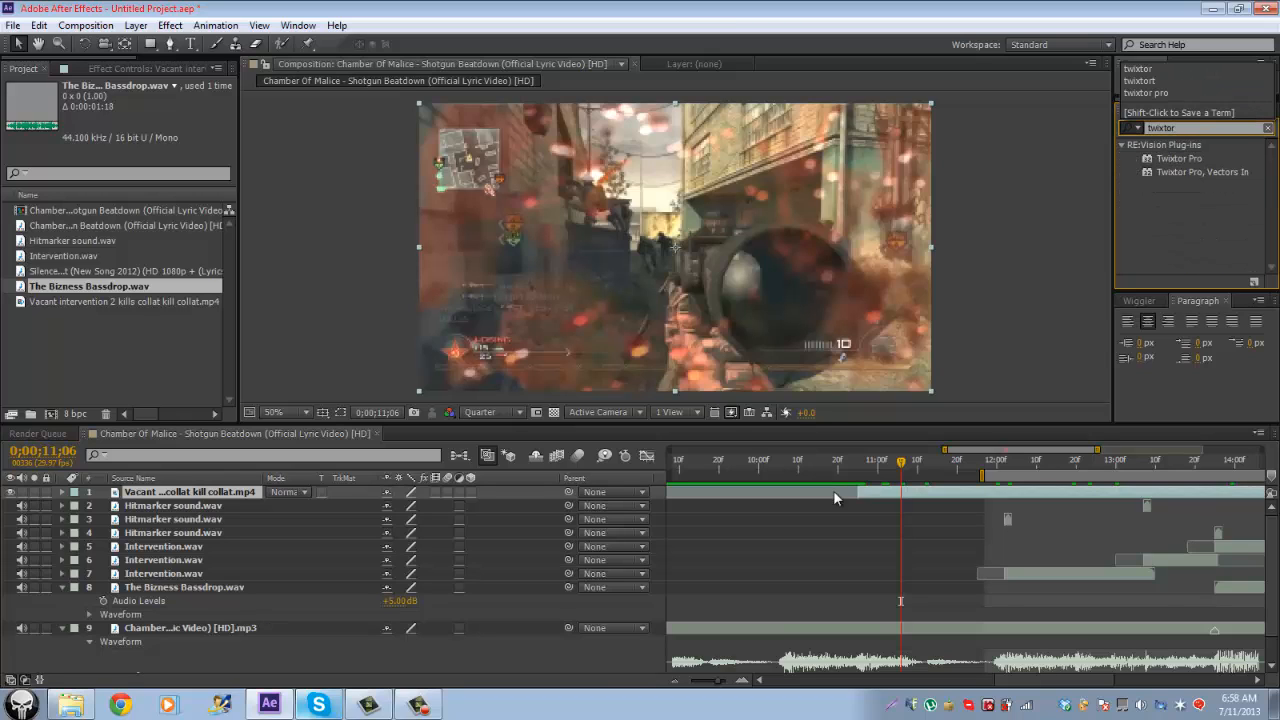
text( pro)
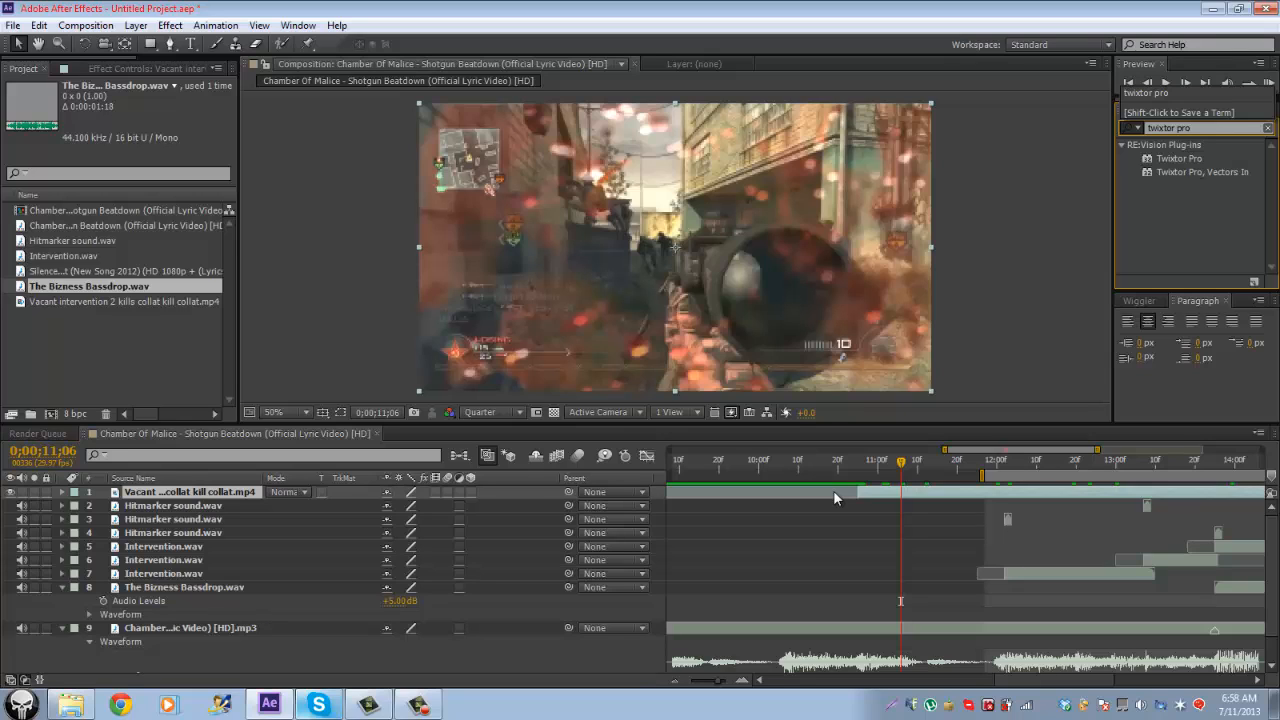
mouse_move(1180, 158)
mouse_down()
mouse_move(1209, 305)
mouse_move(1080, 545)
mouse_move(994, 506)
mouse_up()
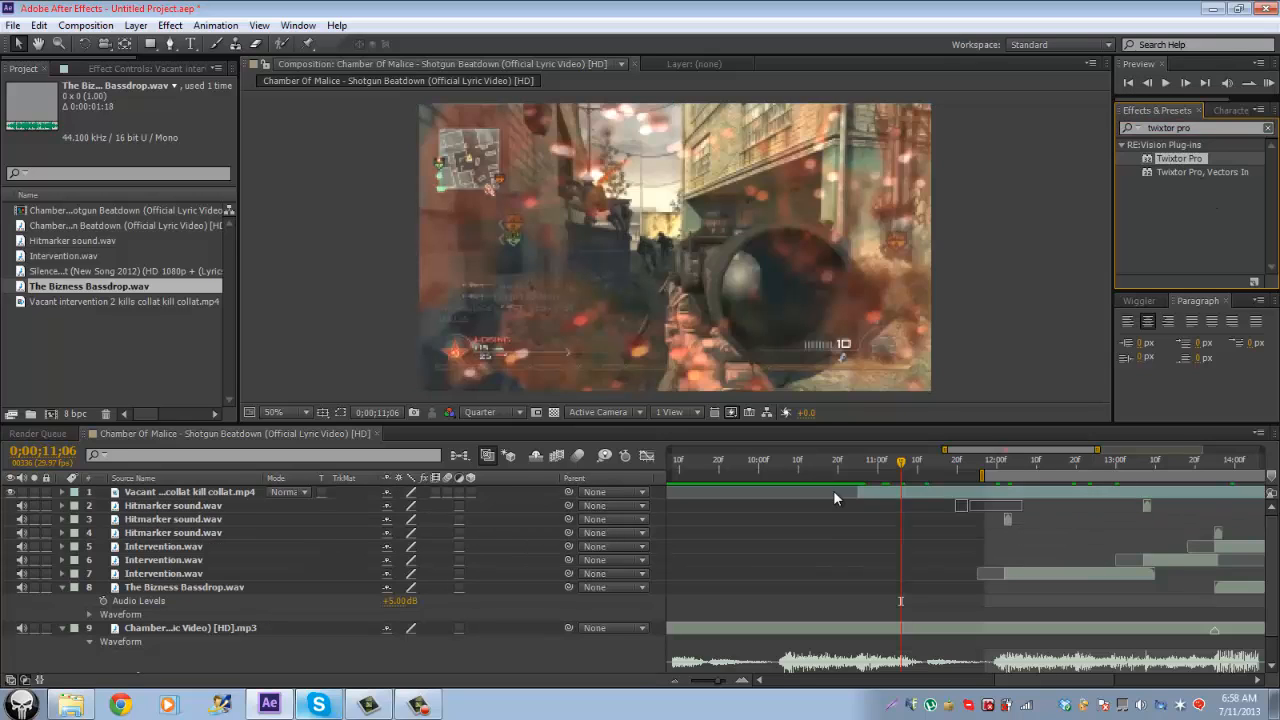
drag(836, 498, 832, 491)
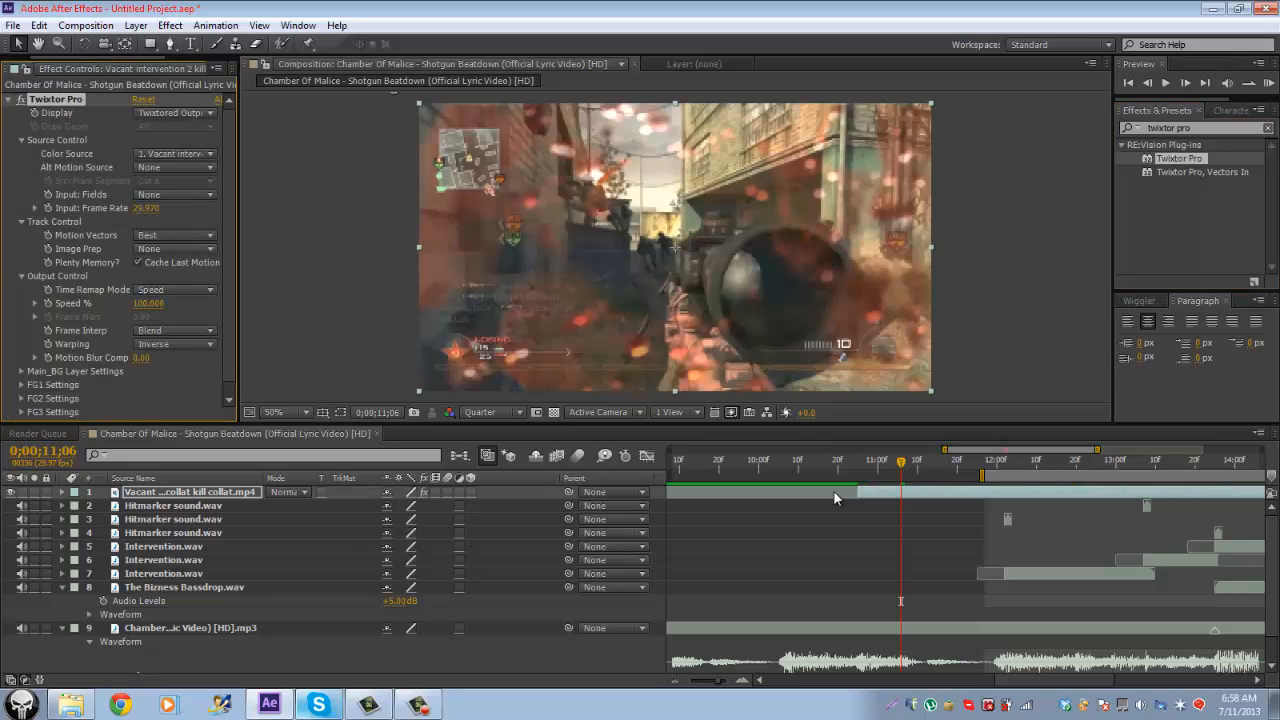
Step: Scale the Vacant intervention clip to 105%
key(s)
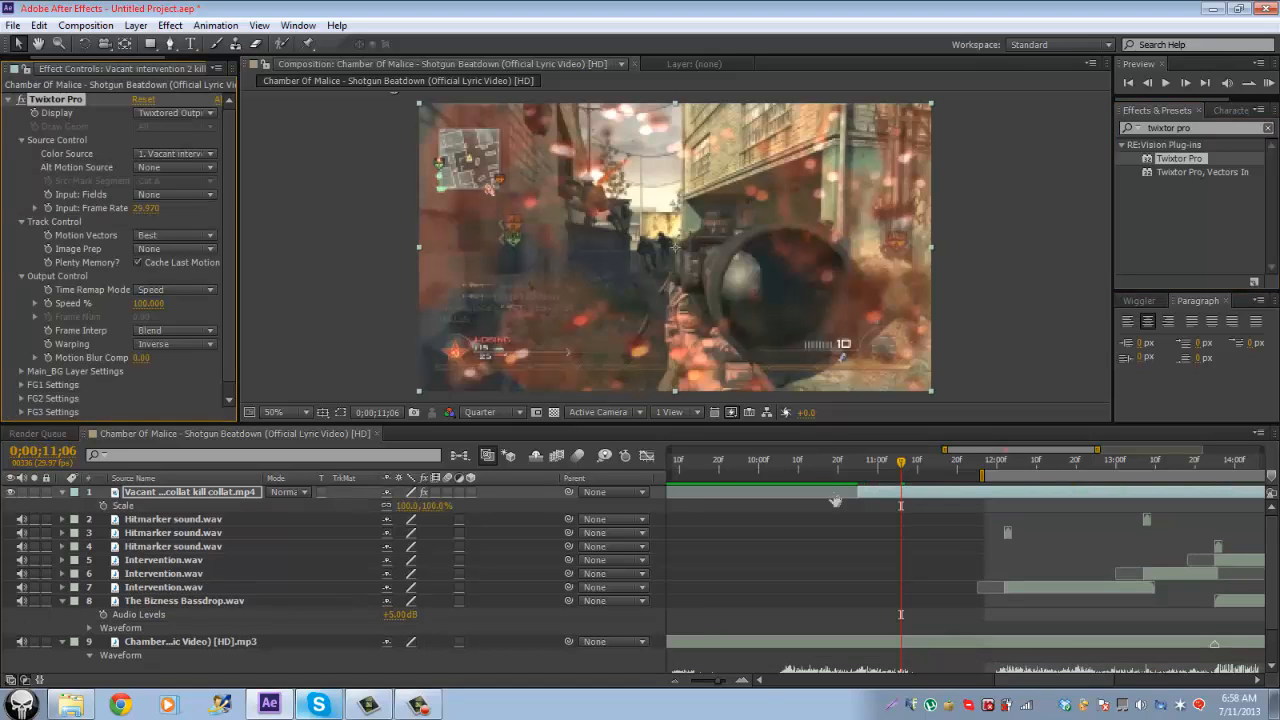
drag(405, 506, 415, 506)
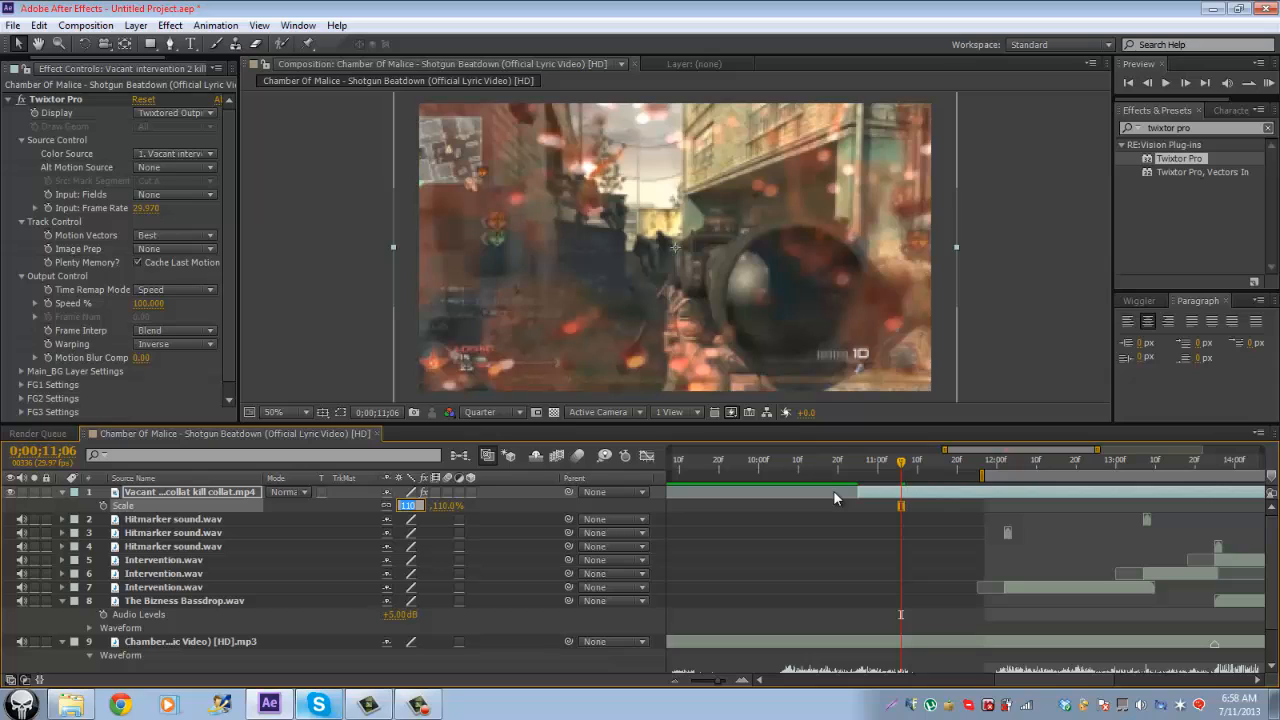
text(102)
key(Return)
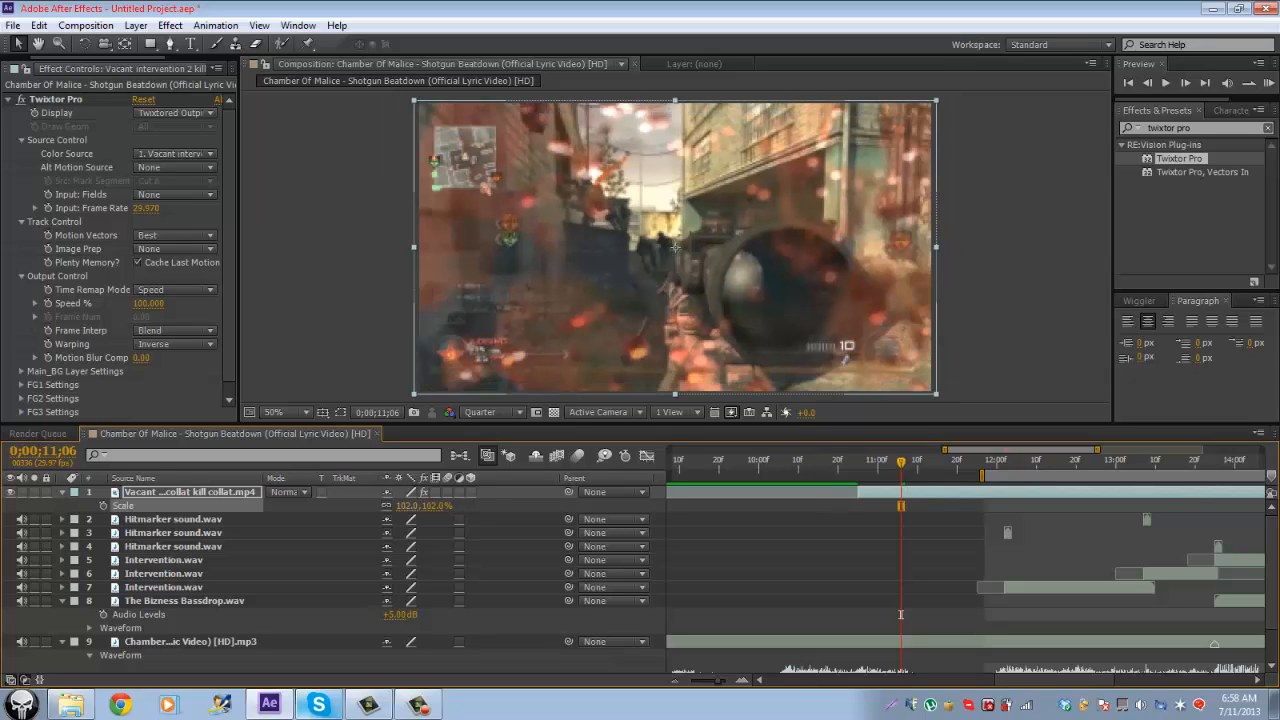
click(410, 506)
text(105)
key(Return)
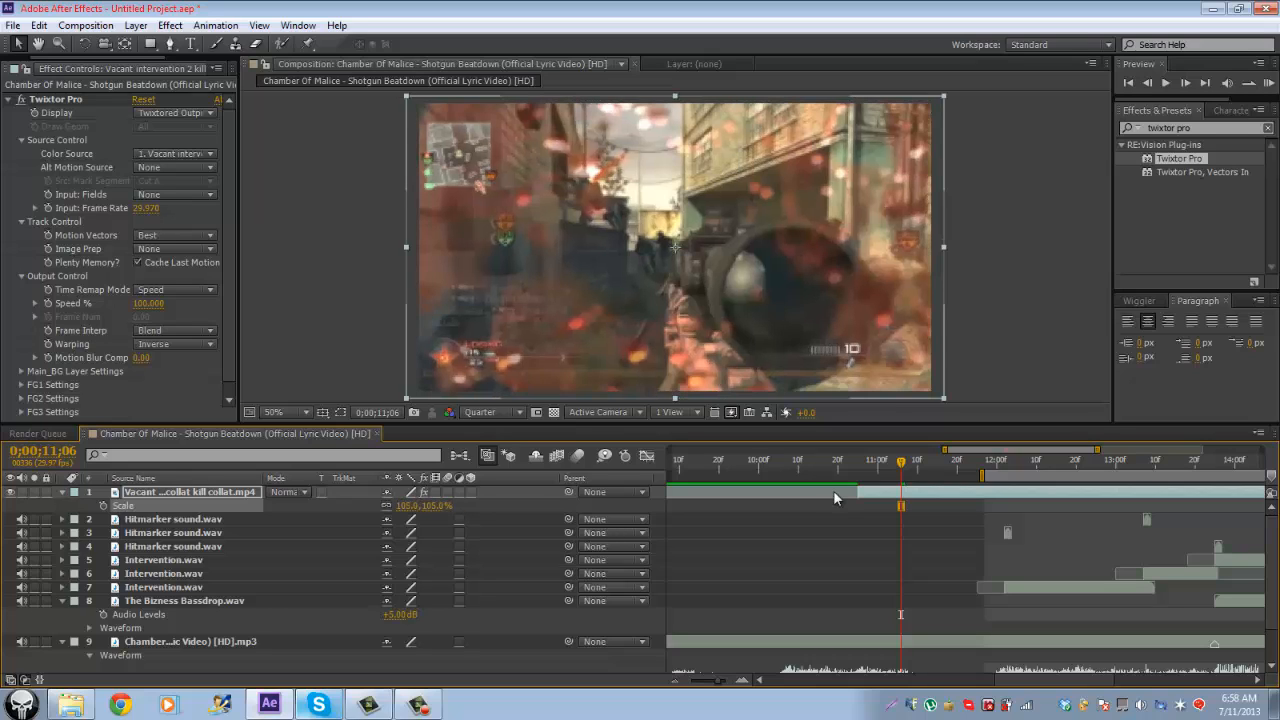
key(space)
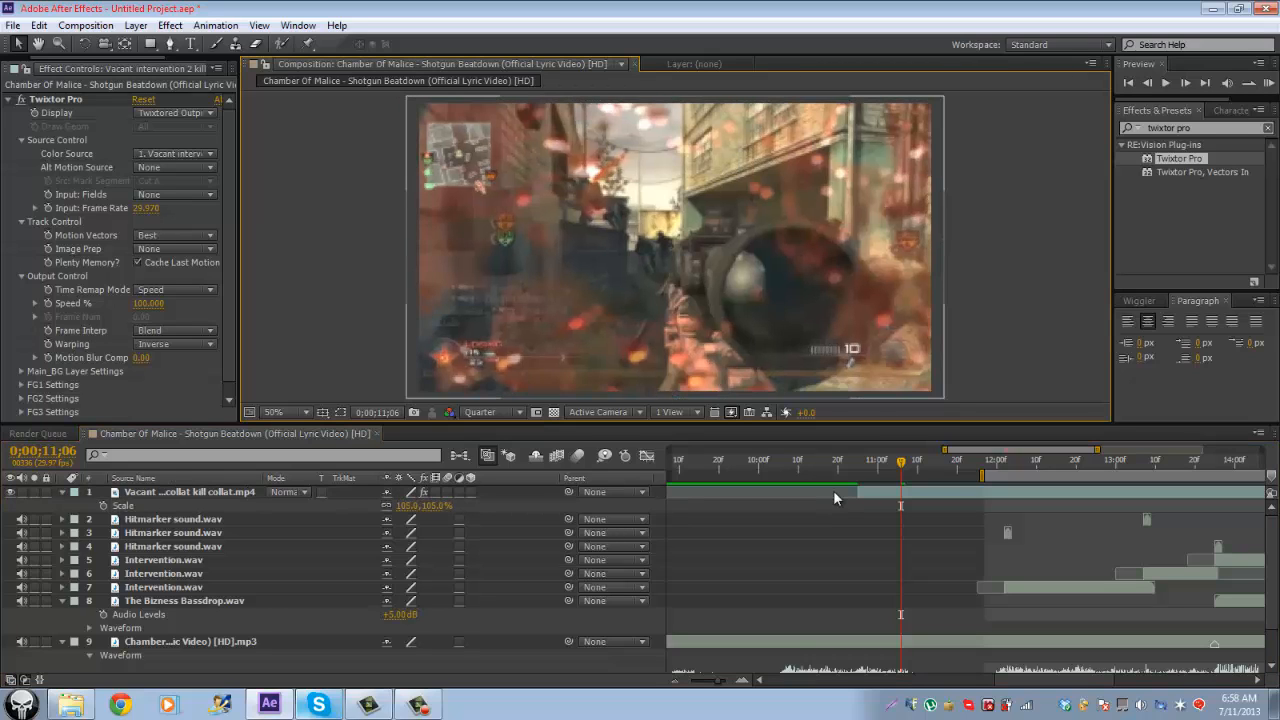
Step: Set Twixtor Pro's input frame rate on the Vacant intervention clip to 59.94
click(835, 498)
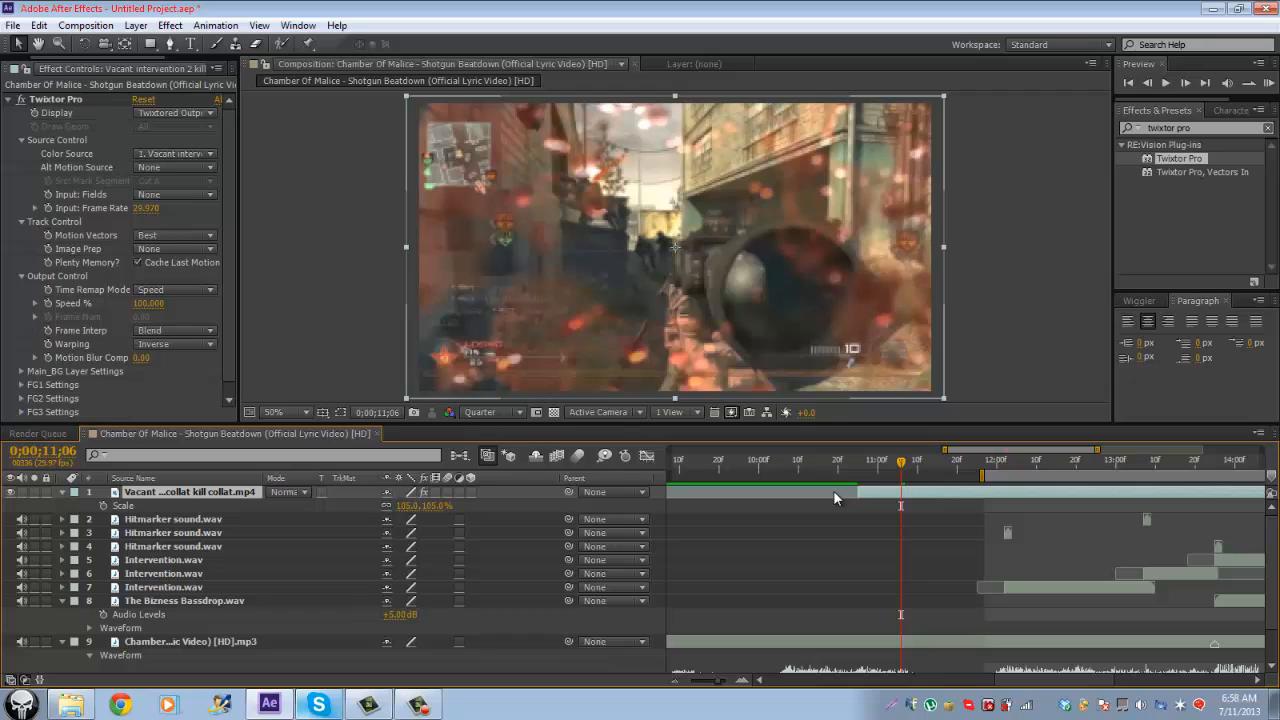
drag(229, 250, 229, 264)
click(147, 196)
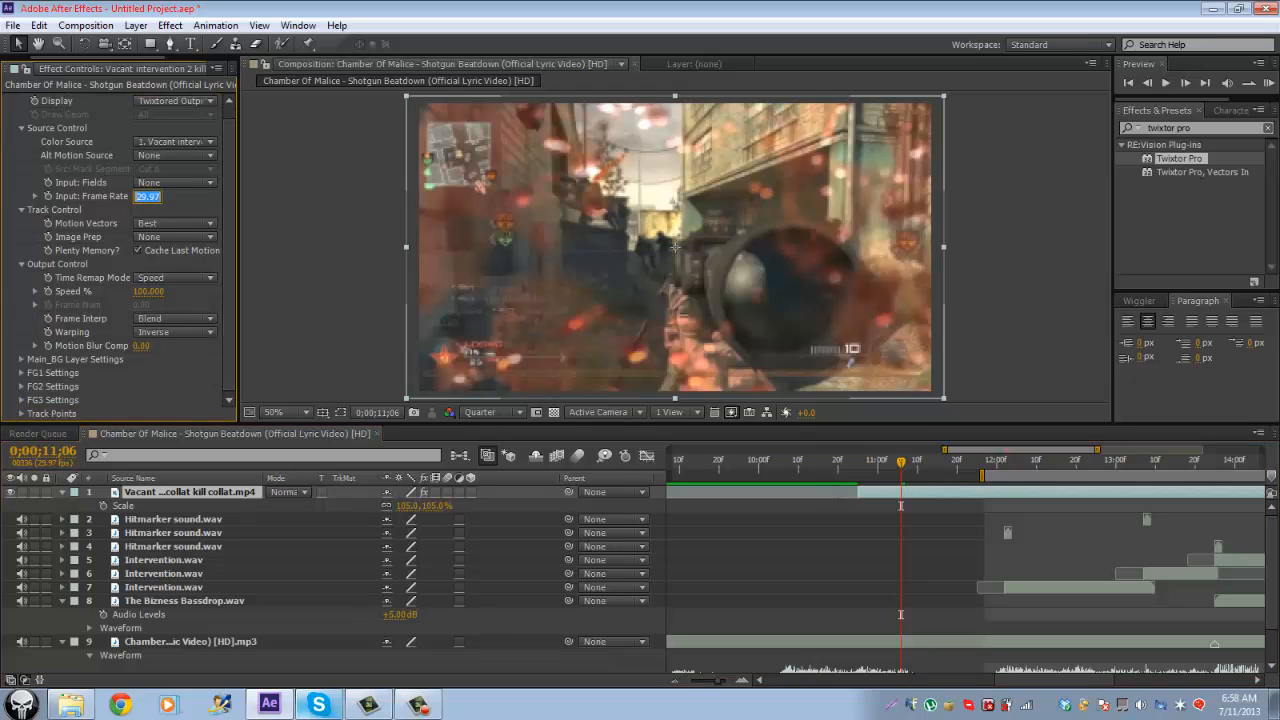
text(59.94)
key(Return)
click(835, 500)
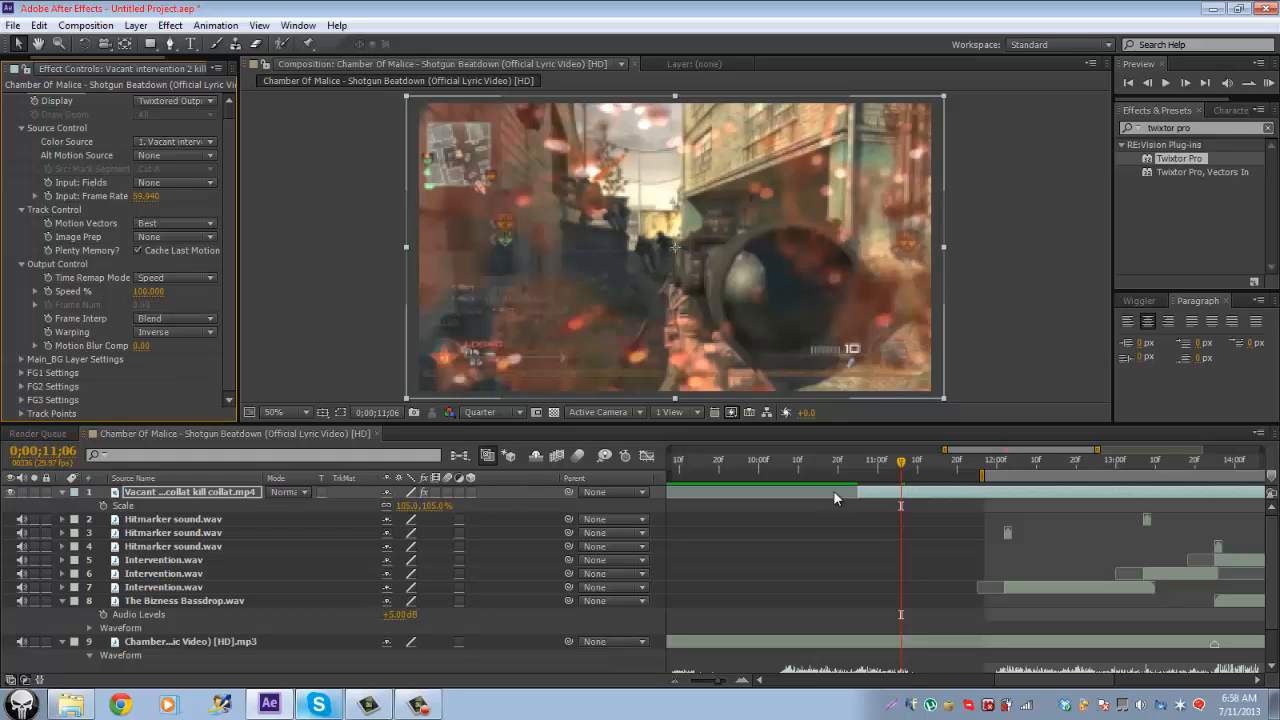
Step: Return to 0;00;10;25 and set Twixtor Pro's Frame Interp to Motion Weighted Blend and Warping to Inverse w/ Smart Blend
key(Page_Up)
key(shift+Page_Up)
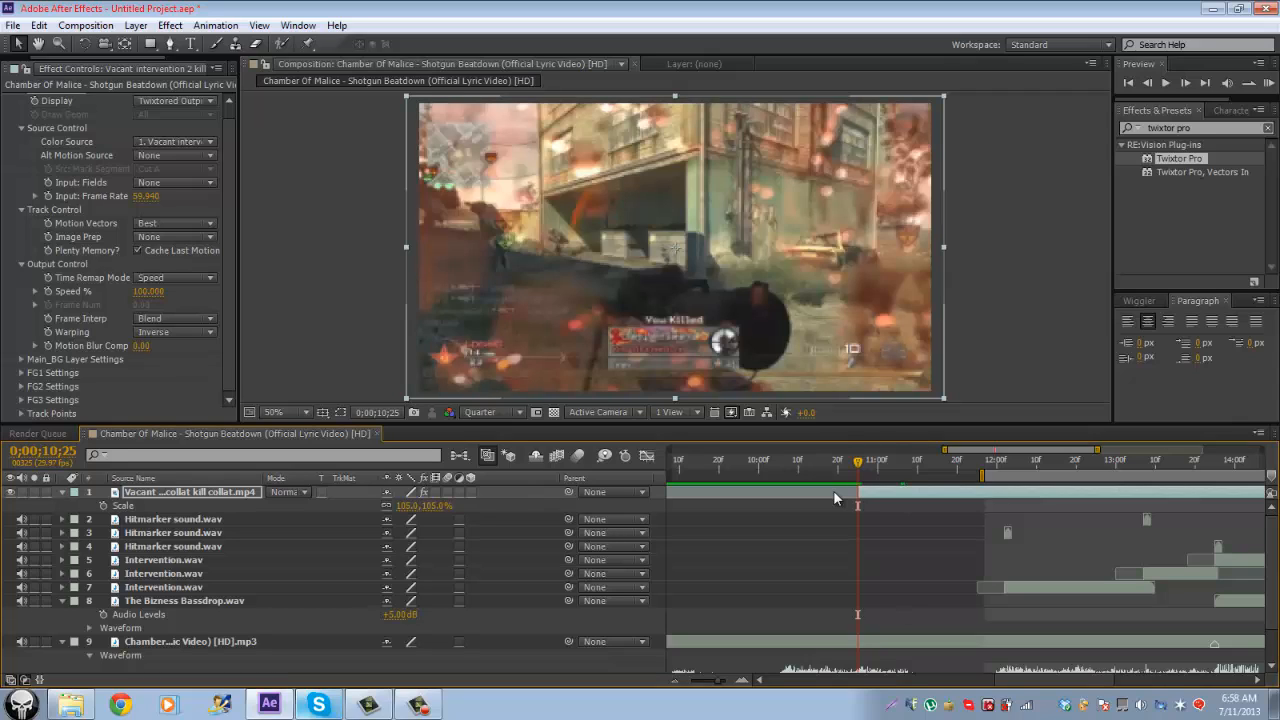
click(175, 319)
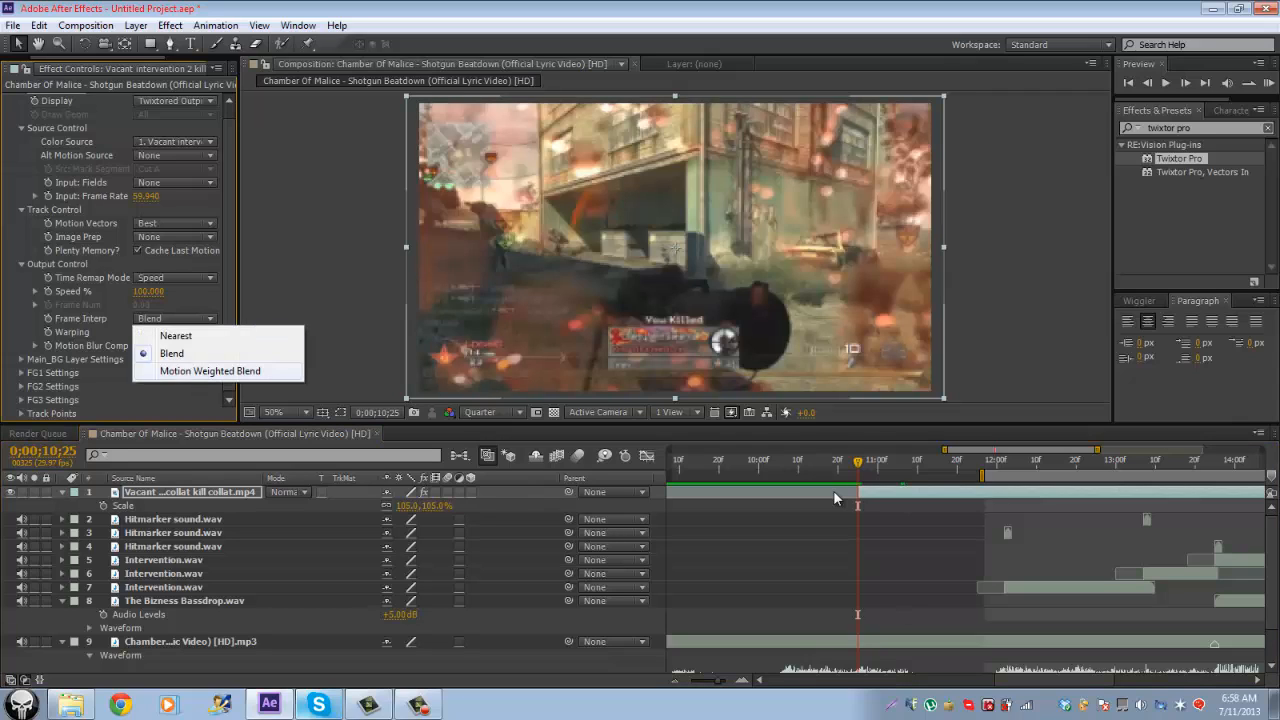
click(210, 371)
click(175, 332)
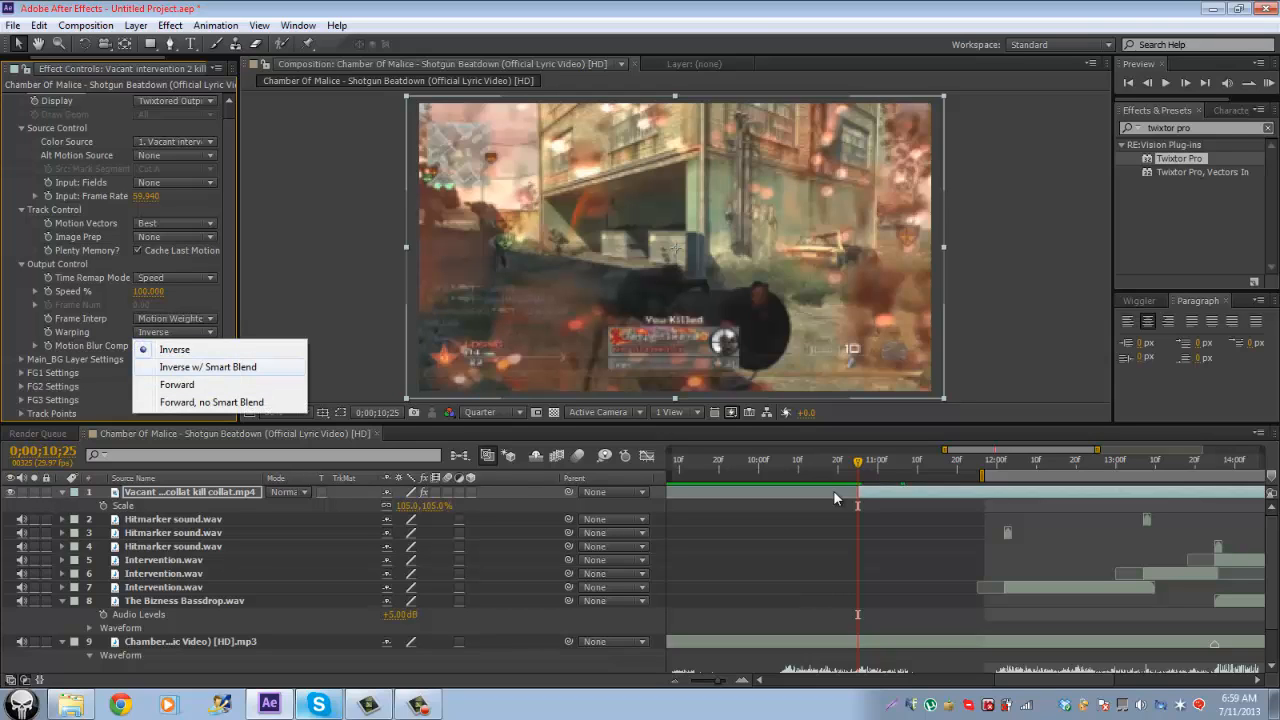
click(208, 366)
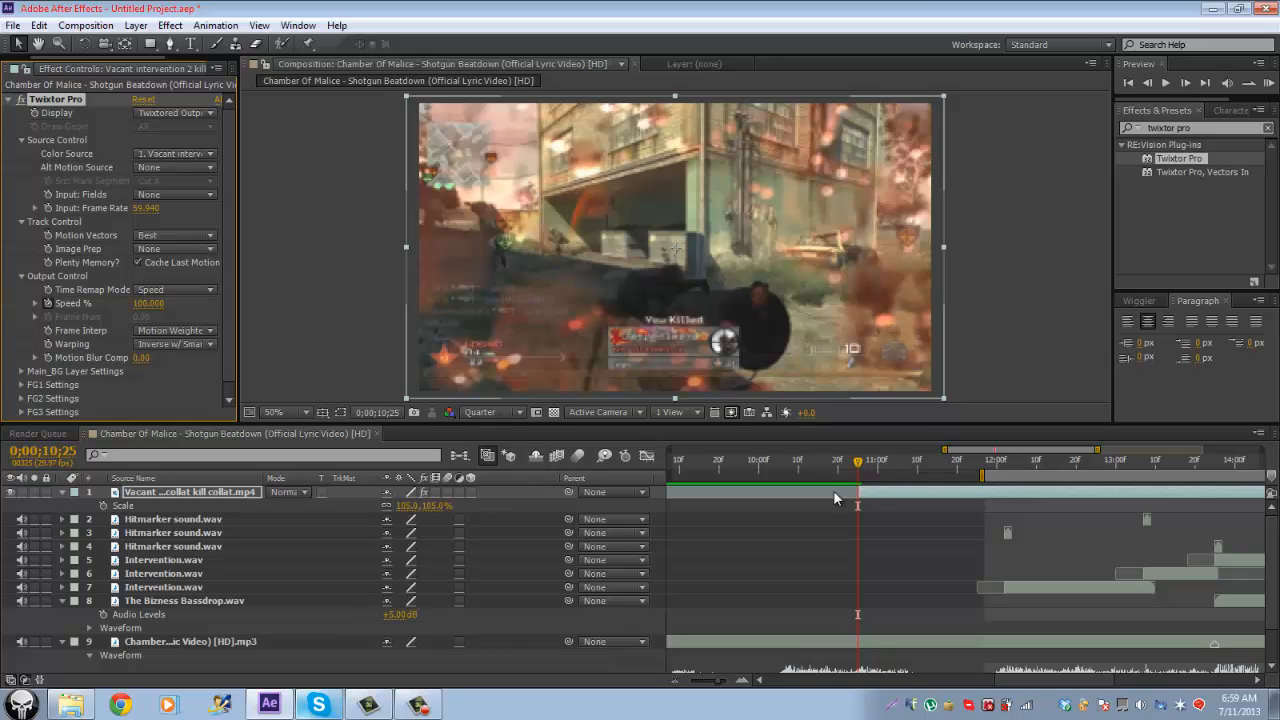
Step: Keyframe Twixtor Pro's Speed % starting at 0;00;10;25 and set it to 1 at 0;00;10;26
key(Page_Down)
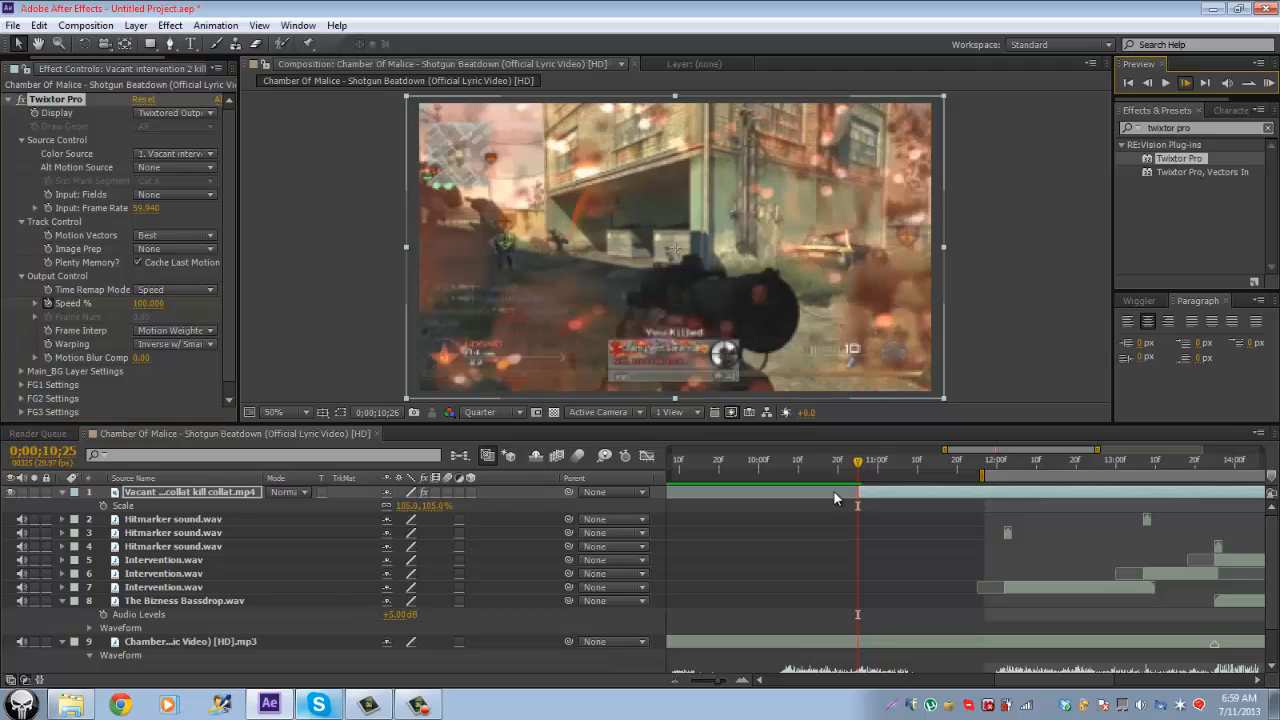
click(175, 290)
click(172, 306)
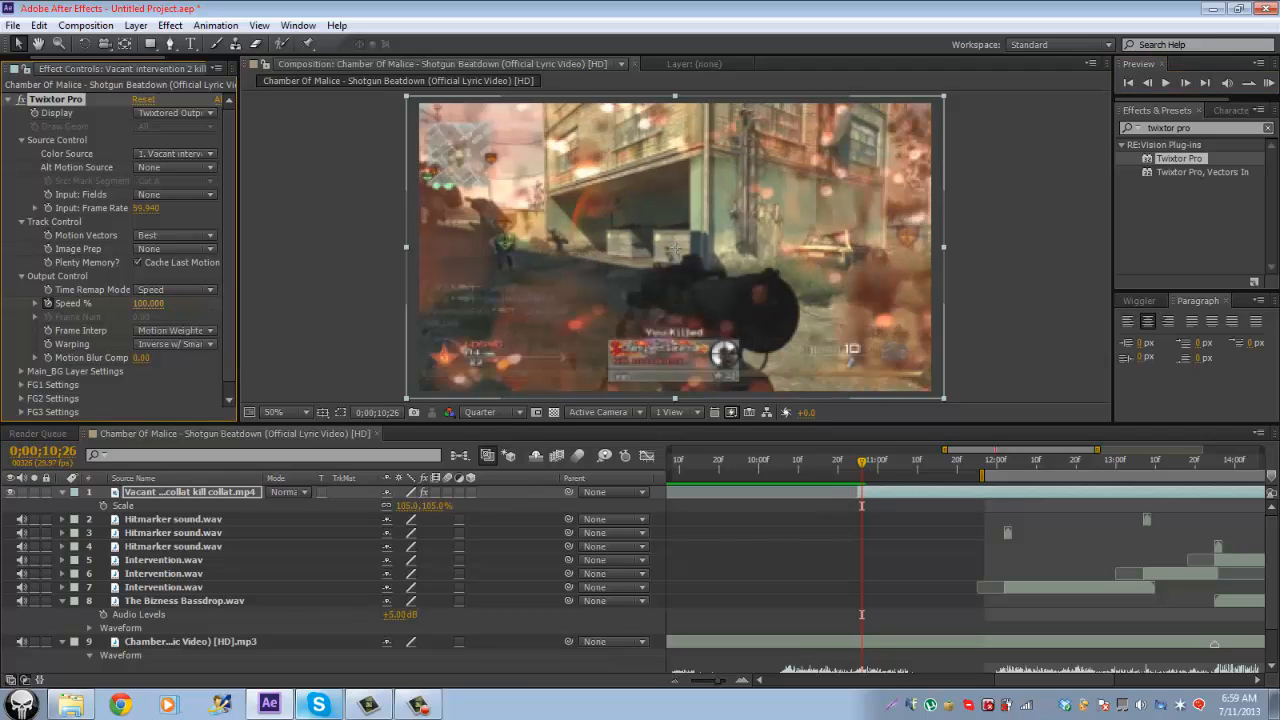
click(148, 303)
text(1)
key(Return)
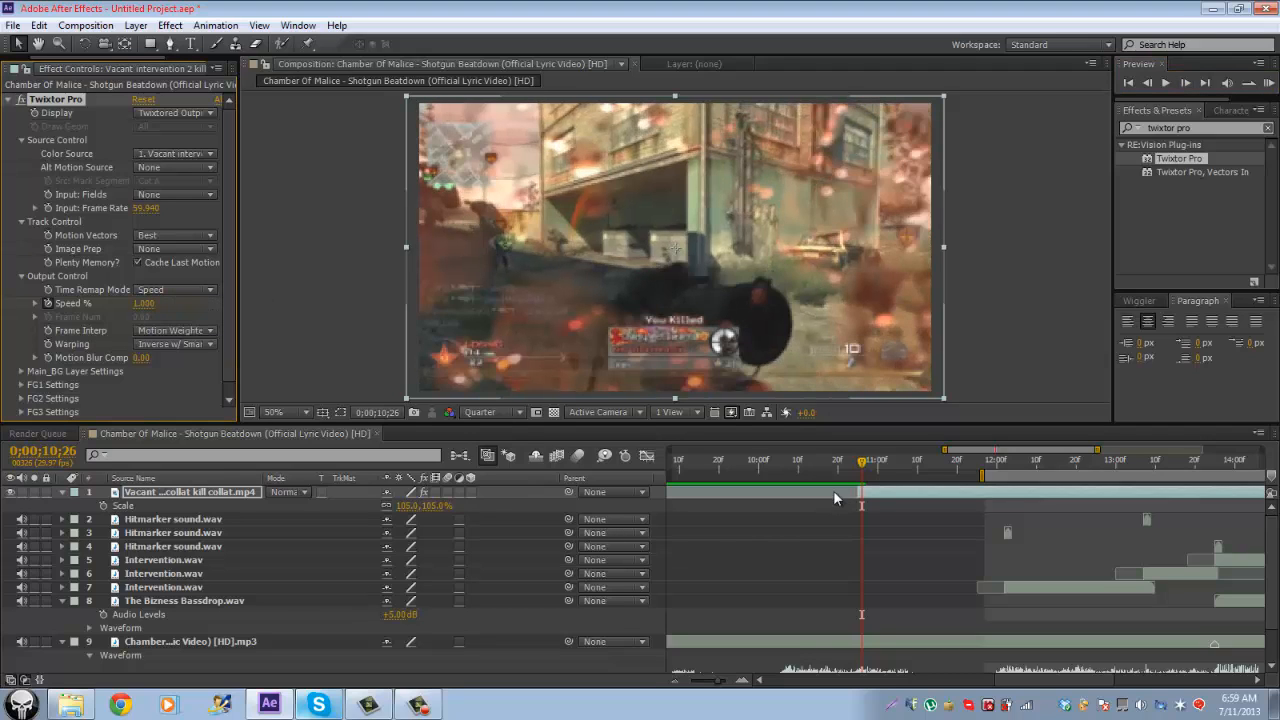
Step: Play the slowed clip from 0;00;10;26 to 0;00;11;12 while following the music's waveform
key(space)
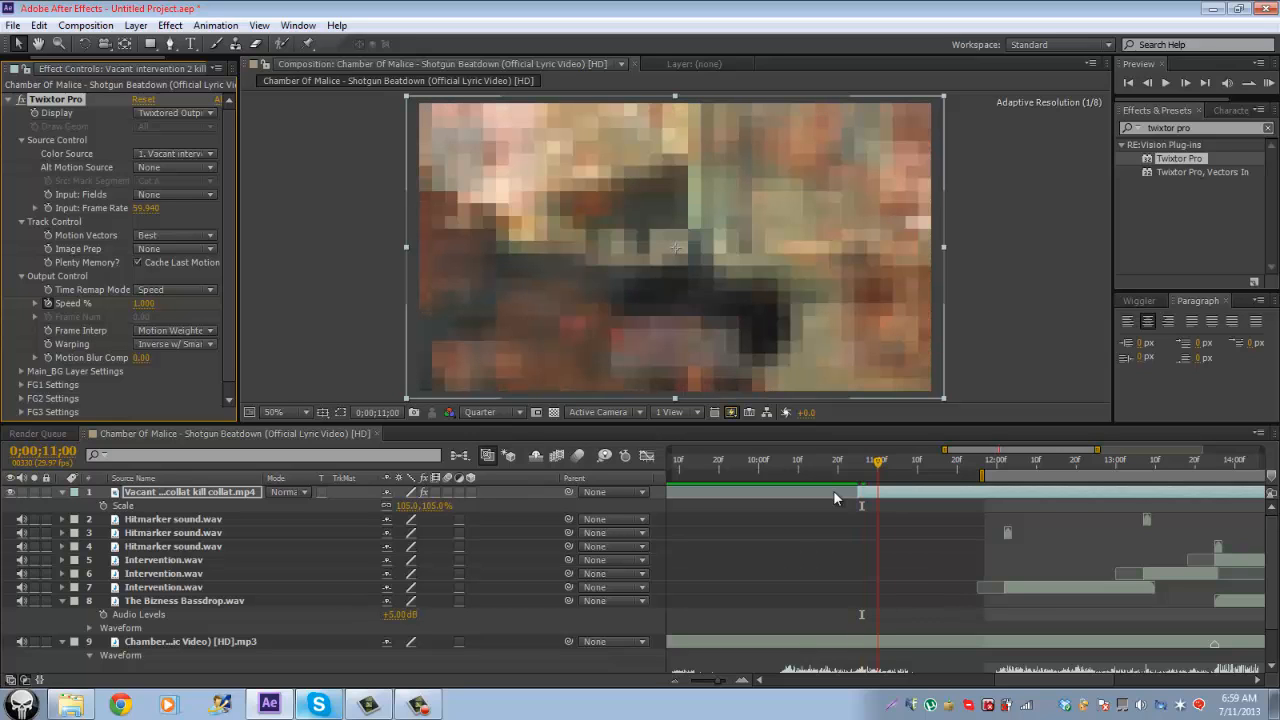
key(space)
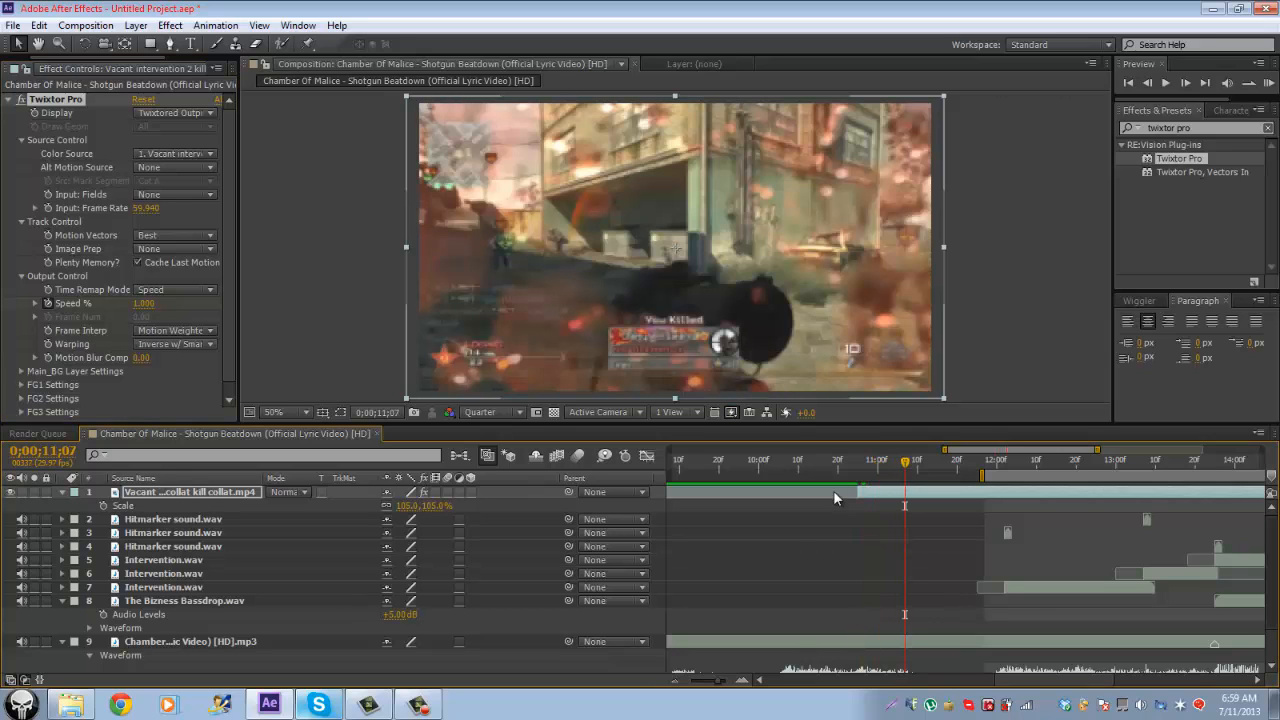
scroll(835, 498, down, 1)
key(space)
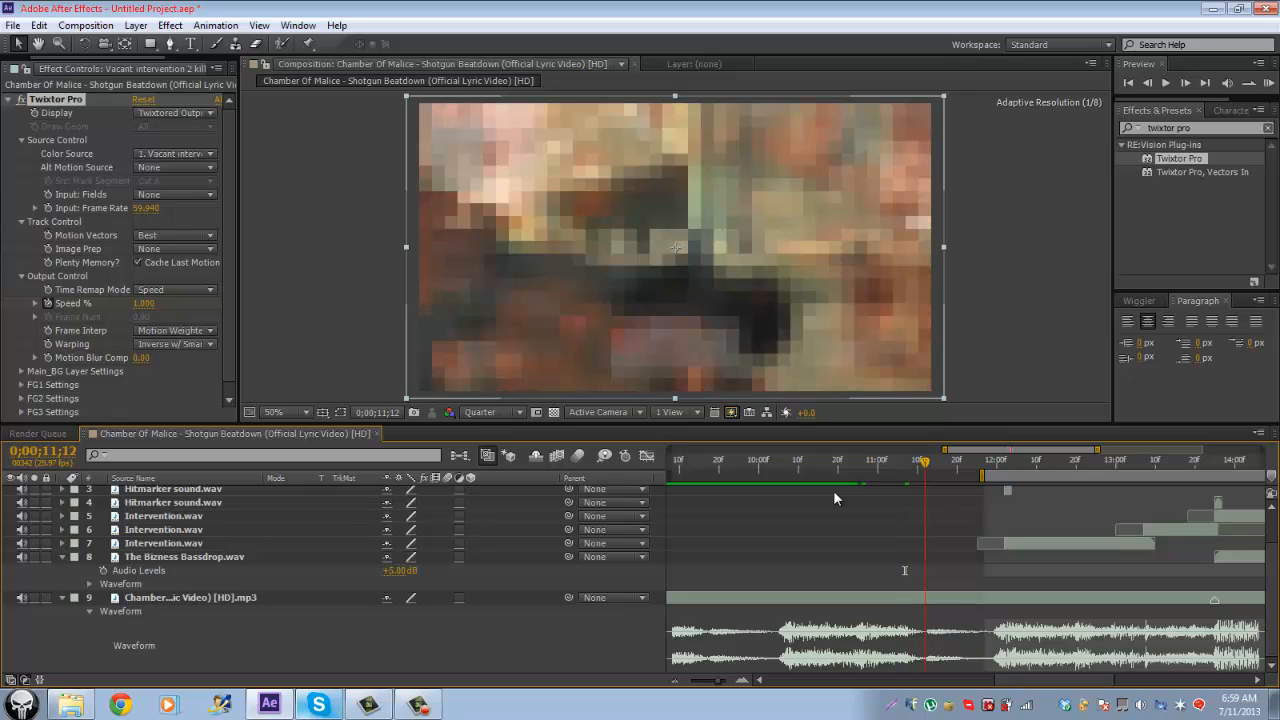
key(space)
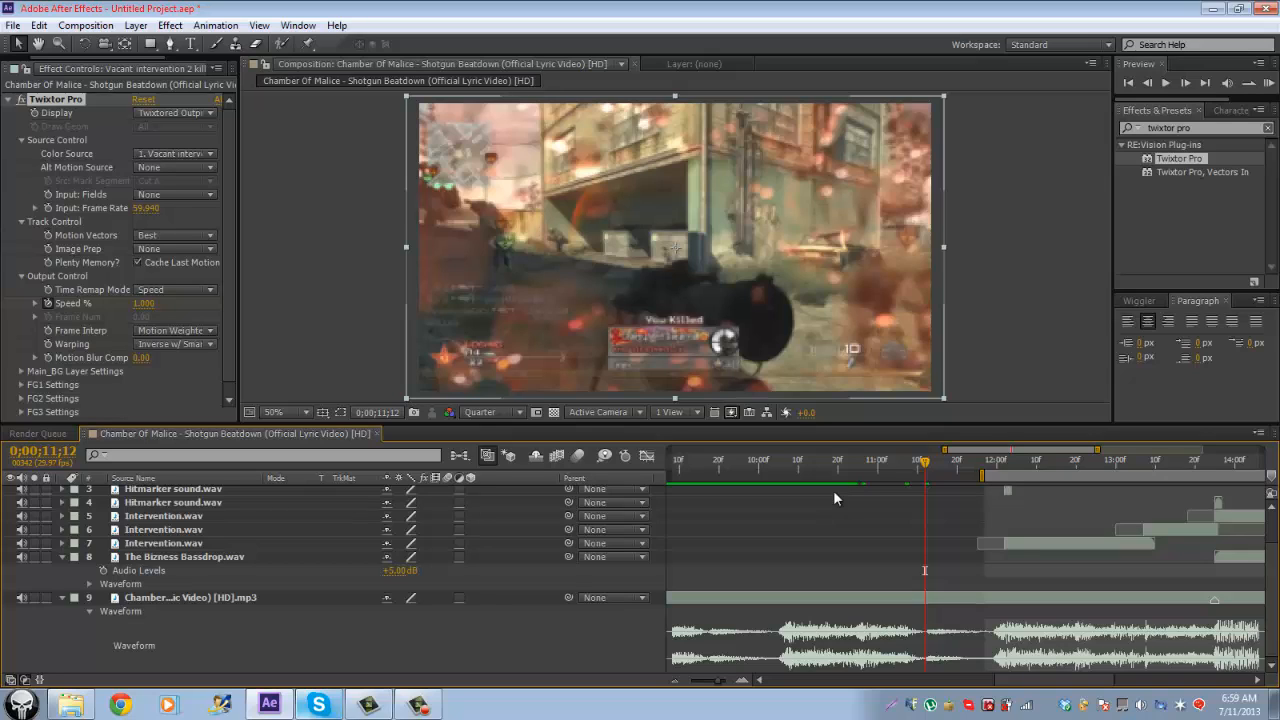
Step: Add a Speed % keyframe at 0;00;11;09 on the Vacant intervention clip and reveal its keyframed properties in the timeline
click(1147, 83)
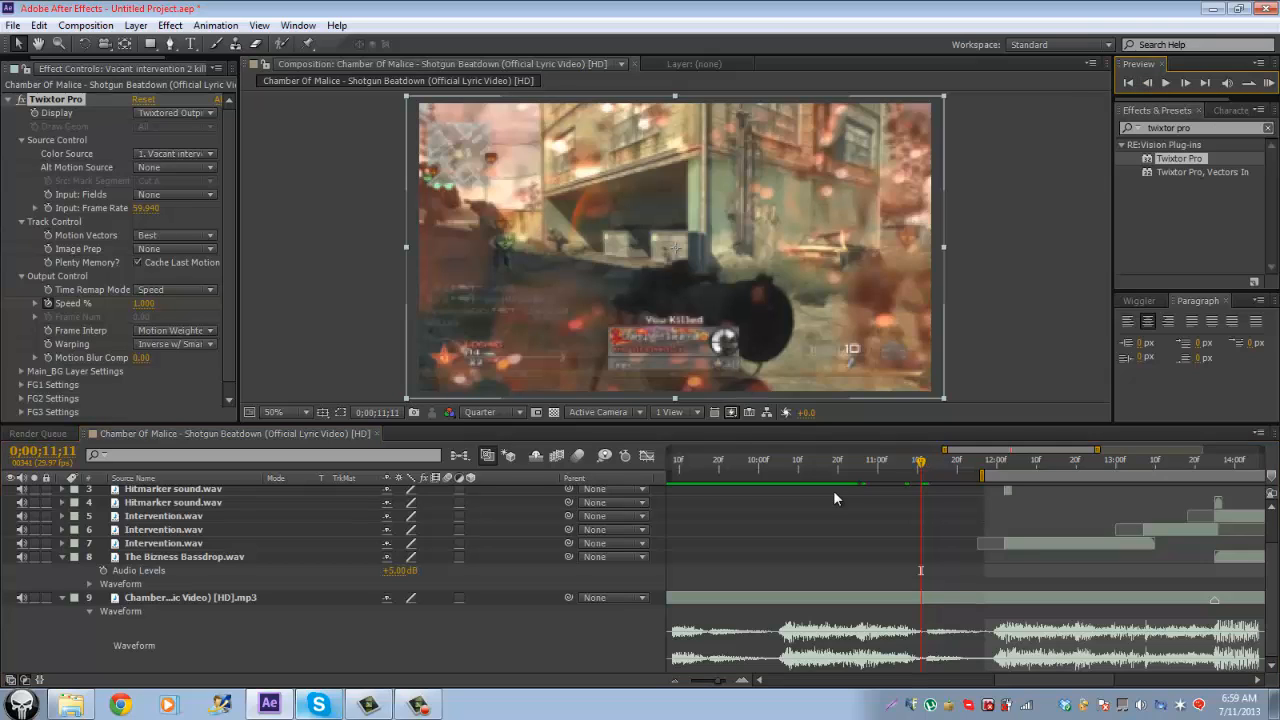
key(Page_Down)
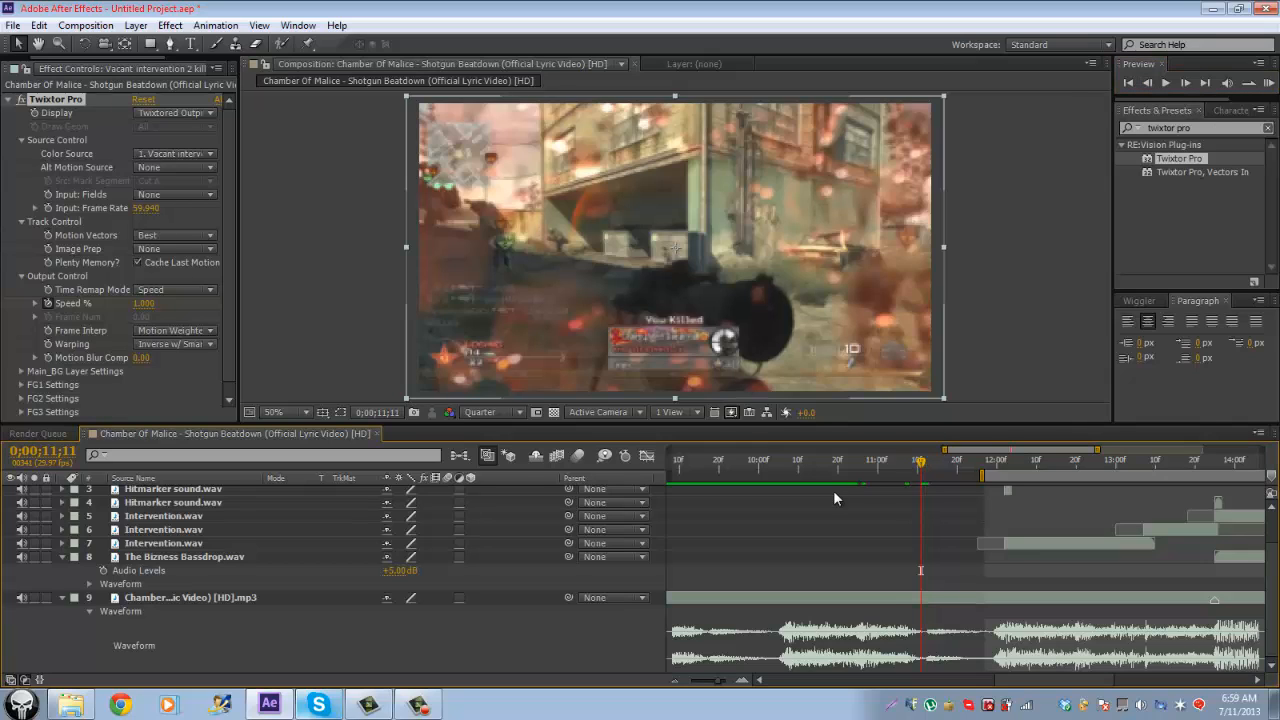
key(Page_Down)
key(Page_Up)
key(Page_Up)
key(Page_Up)
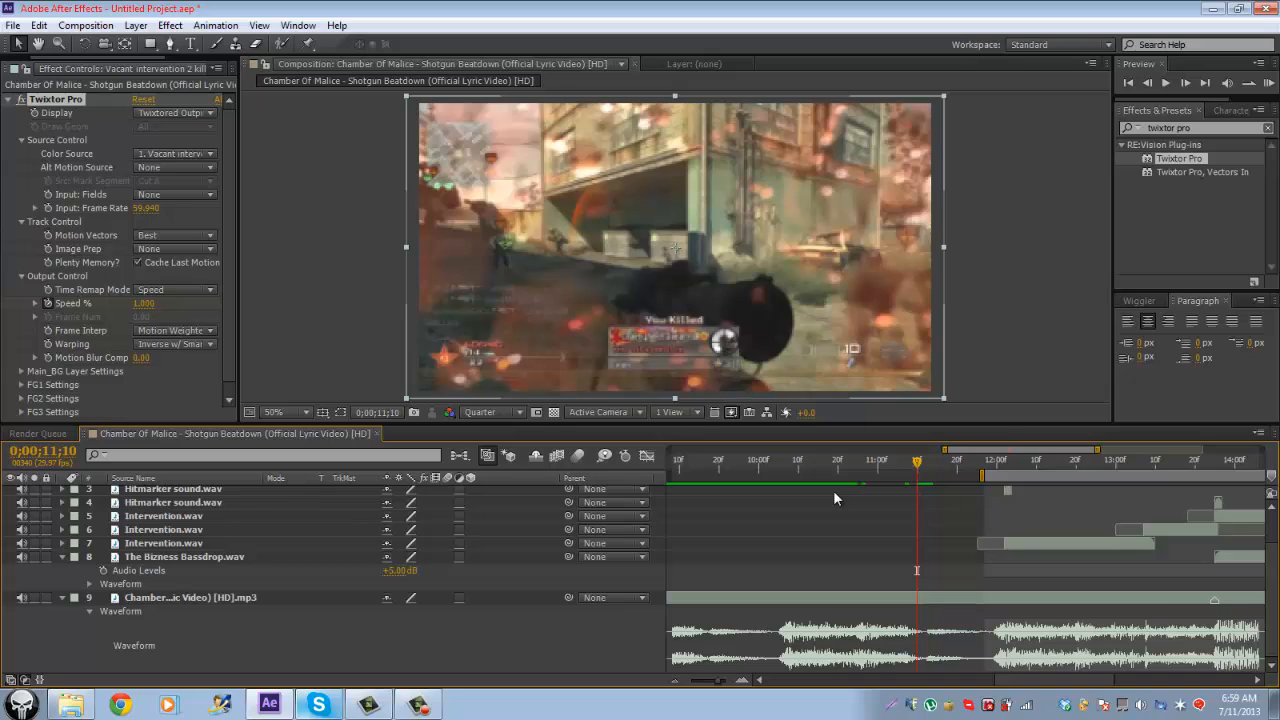
key(Page_Up)
key(s)
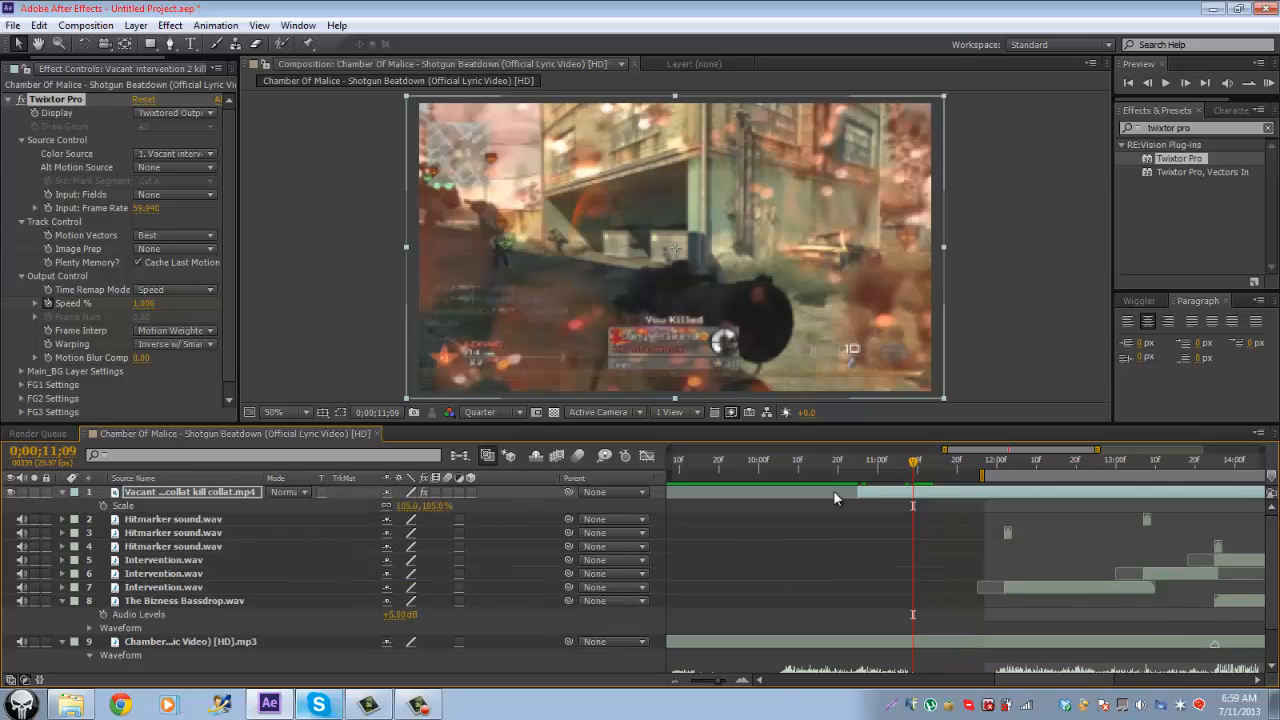
key(u)
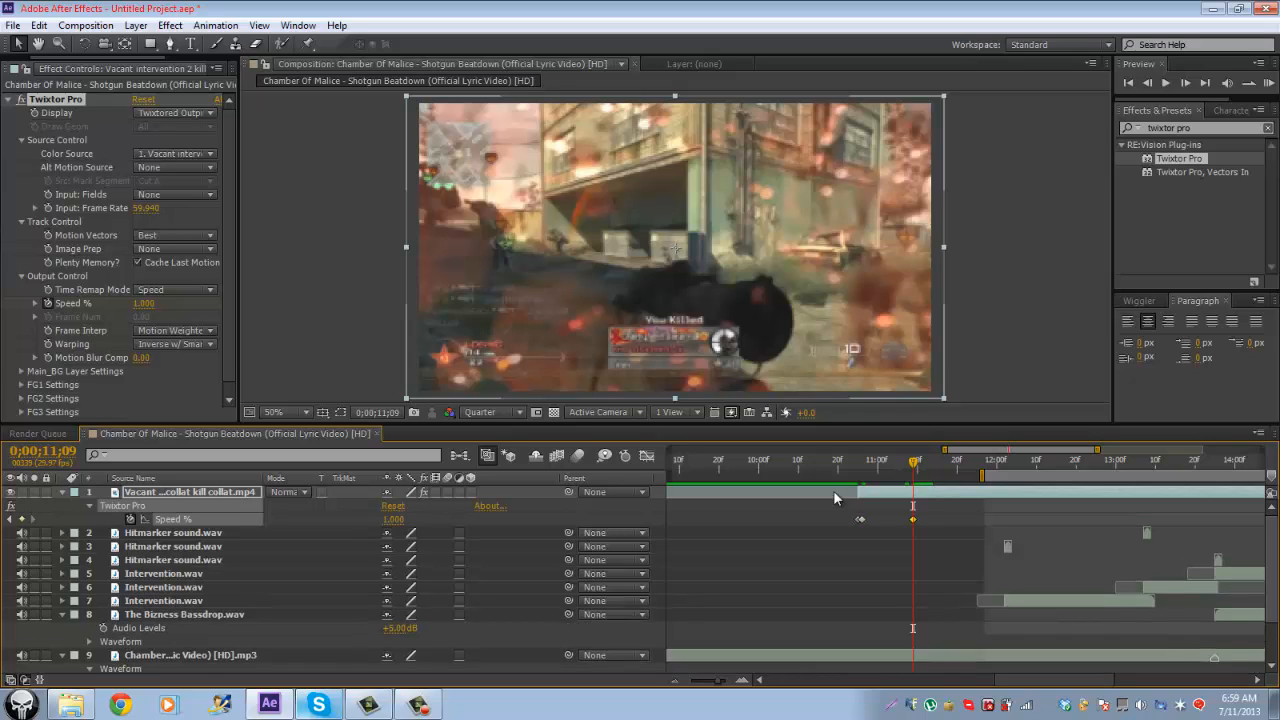
Step: Play from 0;00;11;09 to 0;00;11;12 against the music's waveform and keyframe Twixtor Pro's Speed % there at 461
scroll(835, 498, down, 3)
key(space)
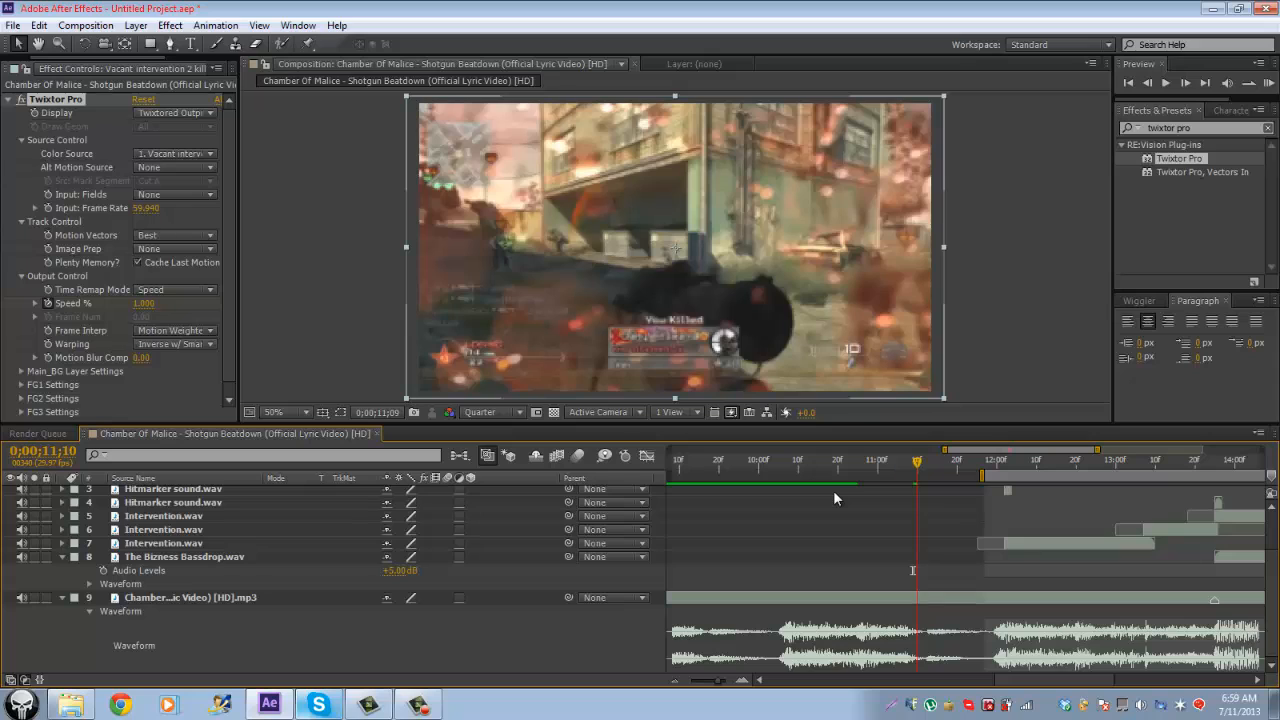
key(space)
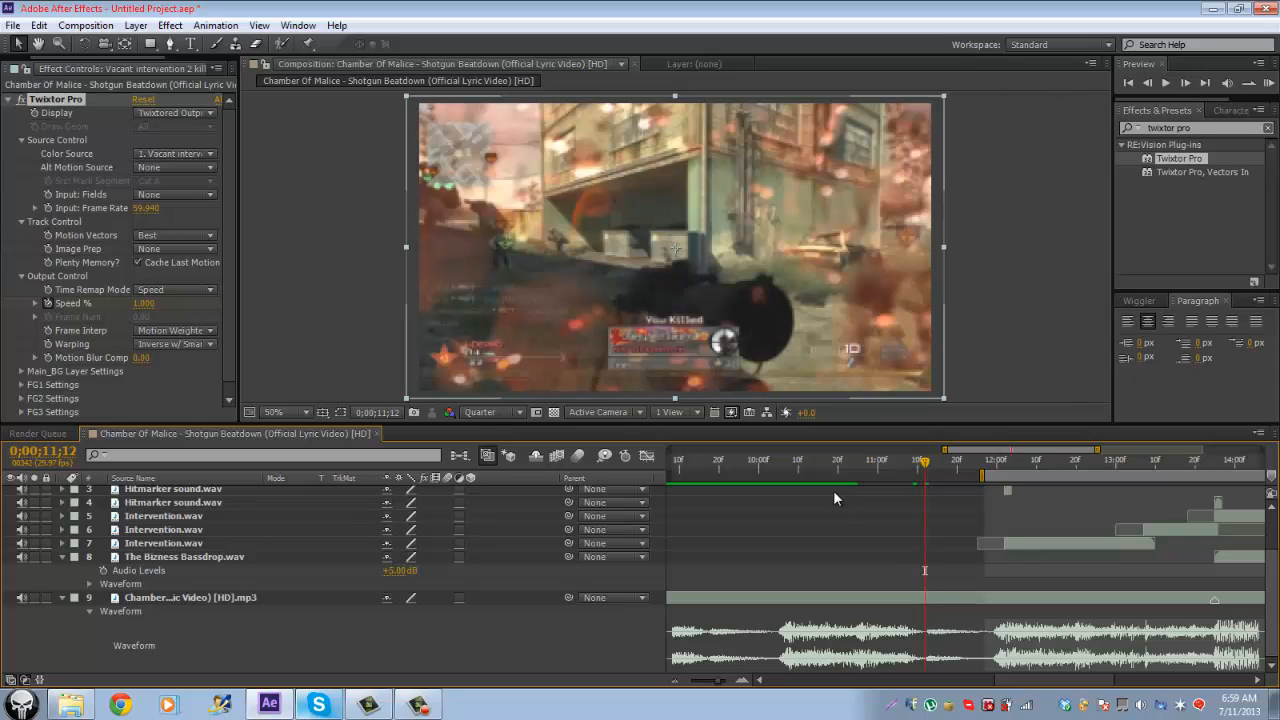
scroll(835, 498, up, 3)
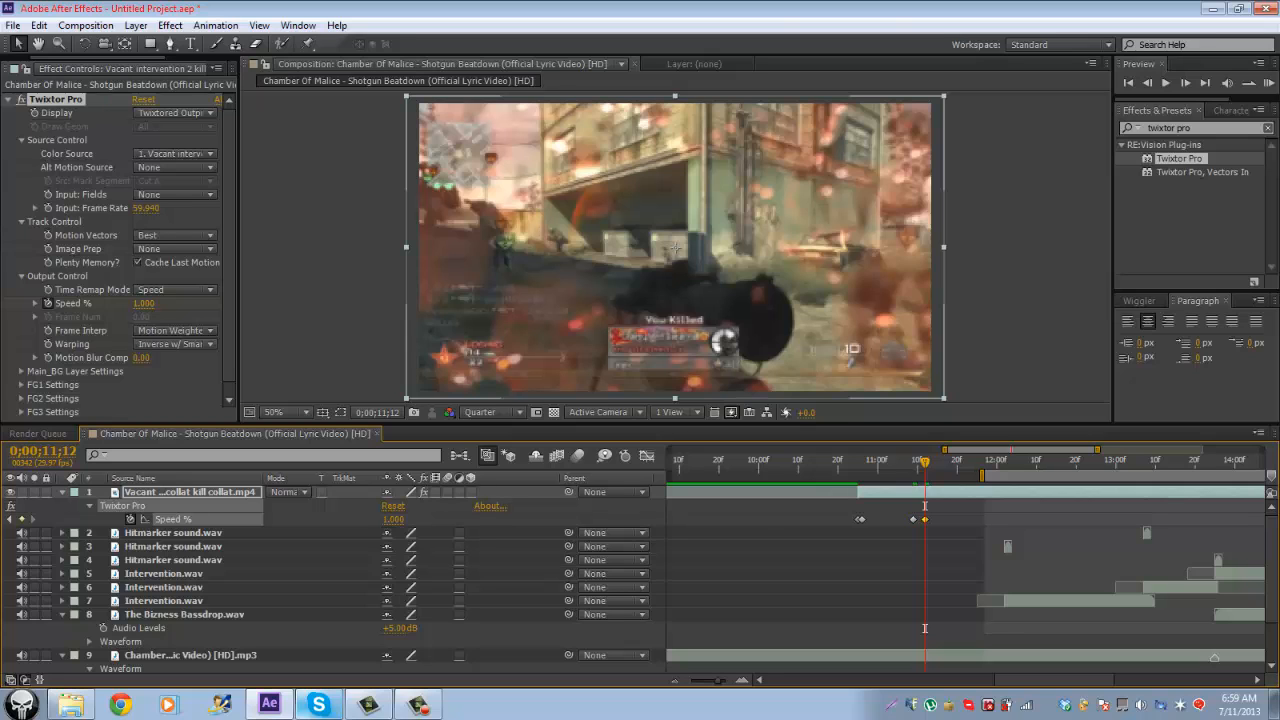
drag(393, 519, 697, 519)
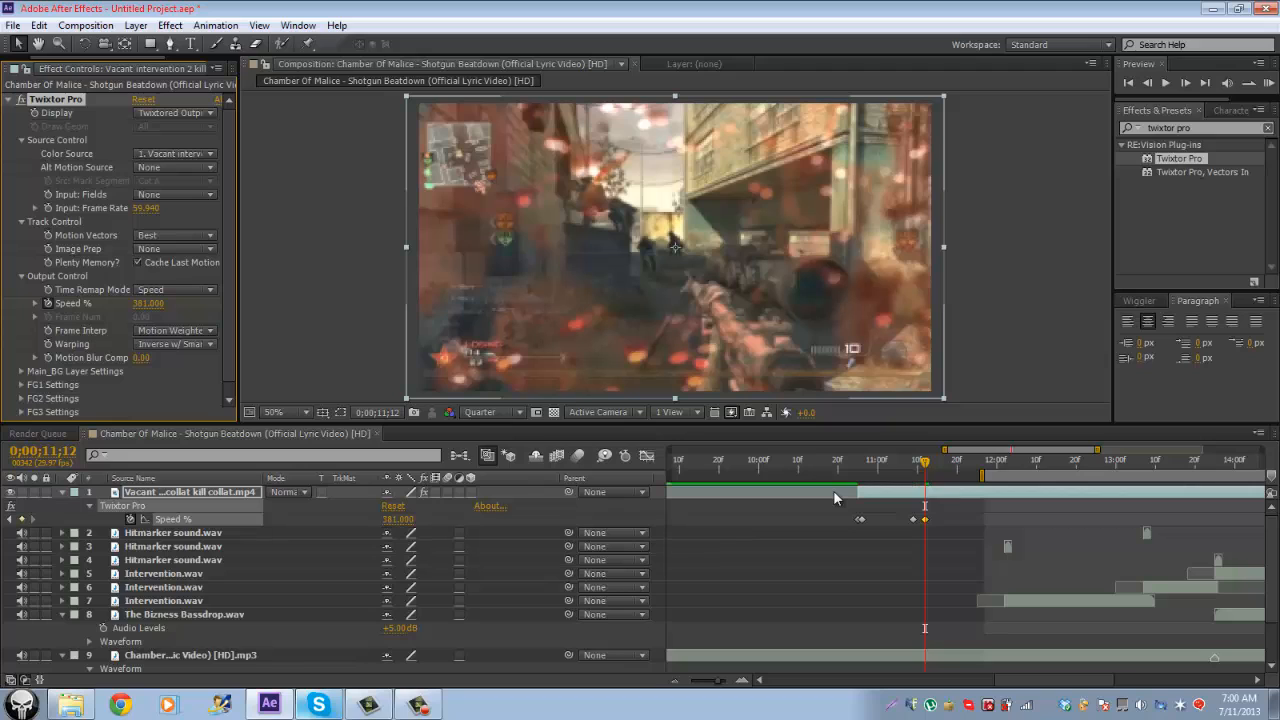
drag(398, 519, 478, 519)
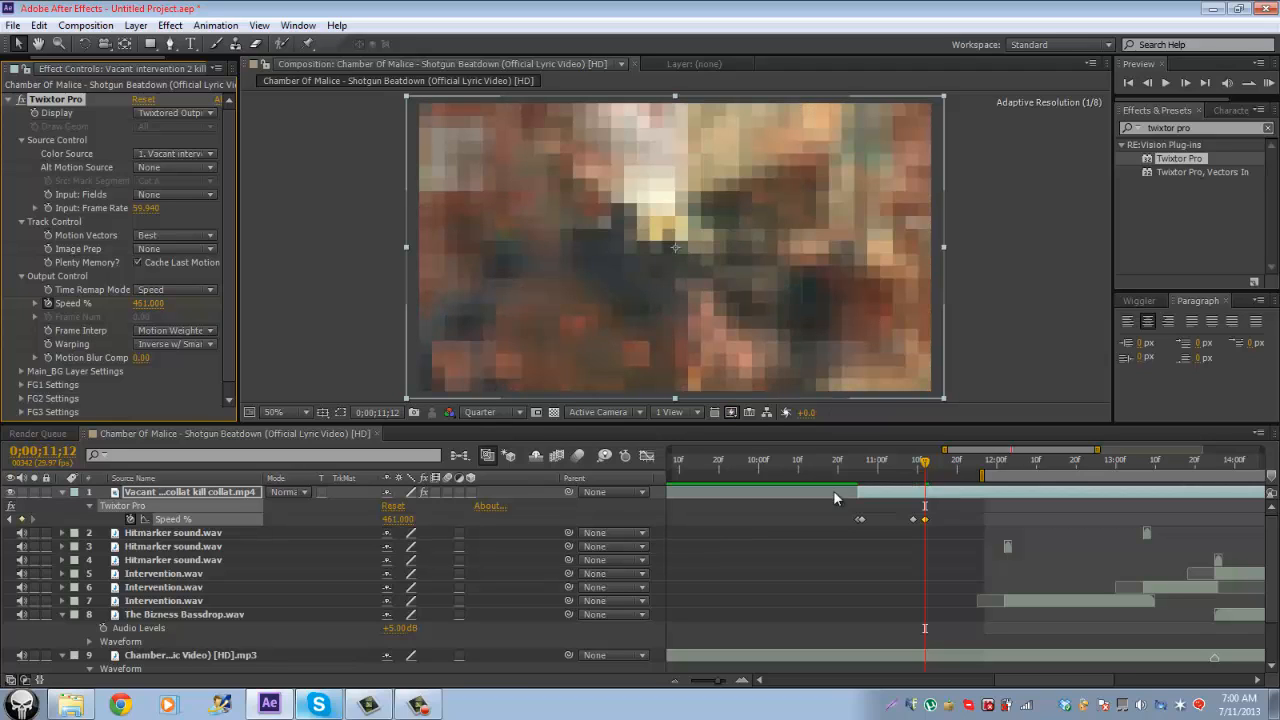
Step: Advance one frame to 0;00;11;13 and keyframe Speed % at 1
key(KP_0)
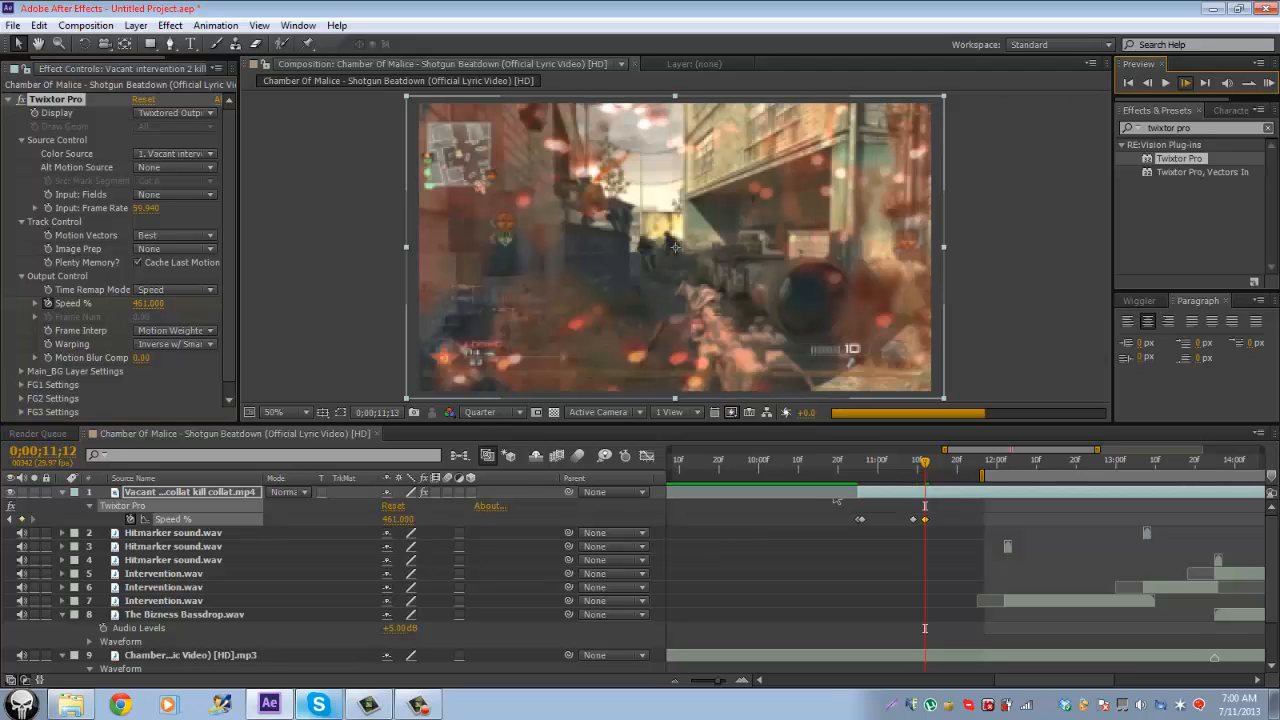
click(148, 303)
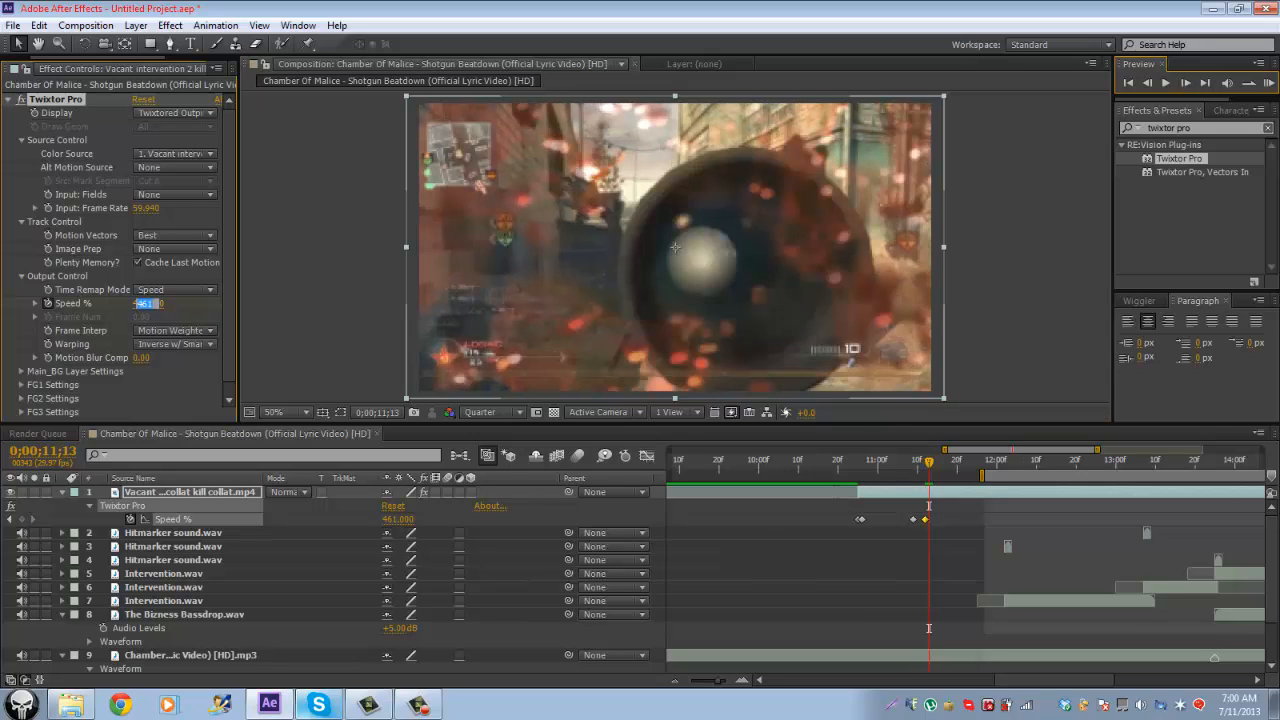
text(1)
key(Return)
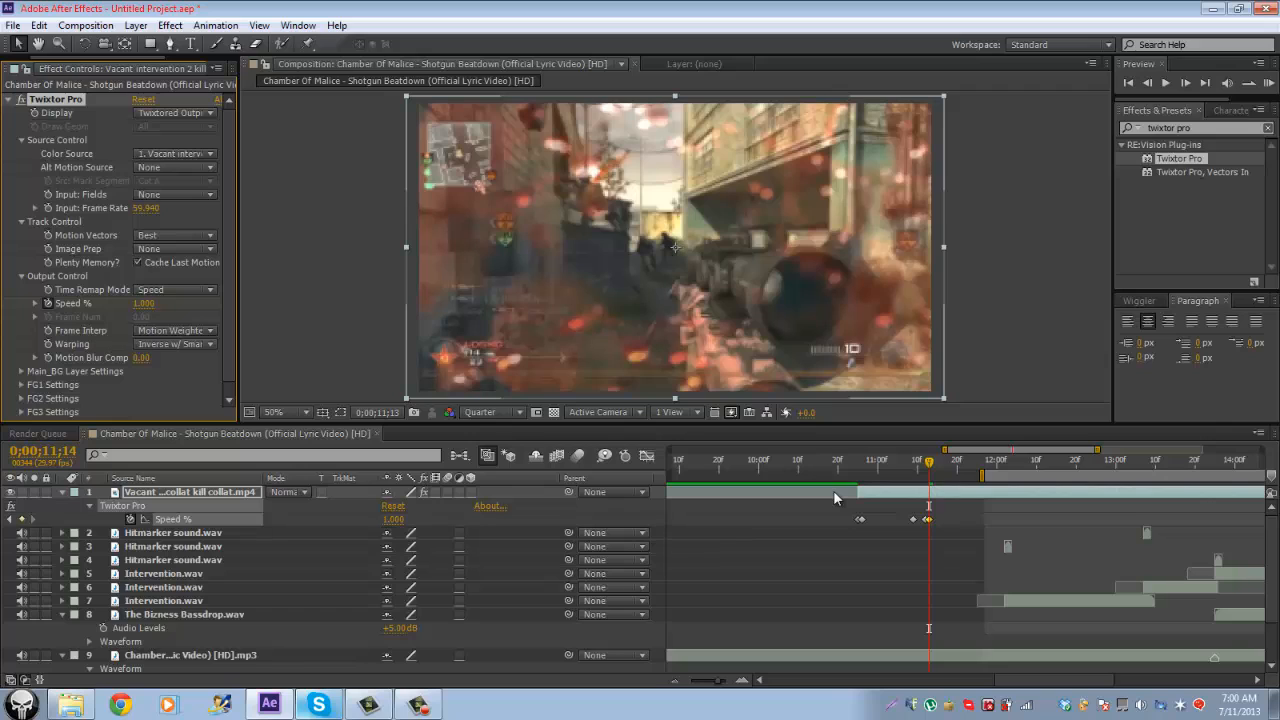
Step: Play the slowed clip to 0;00;12;02, then step back and add a Speed % keyframe at 0;00;11;26
key(space)
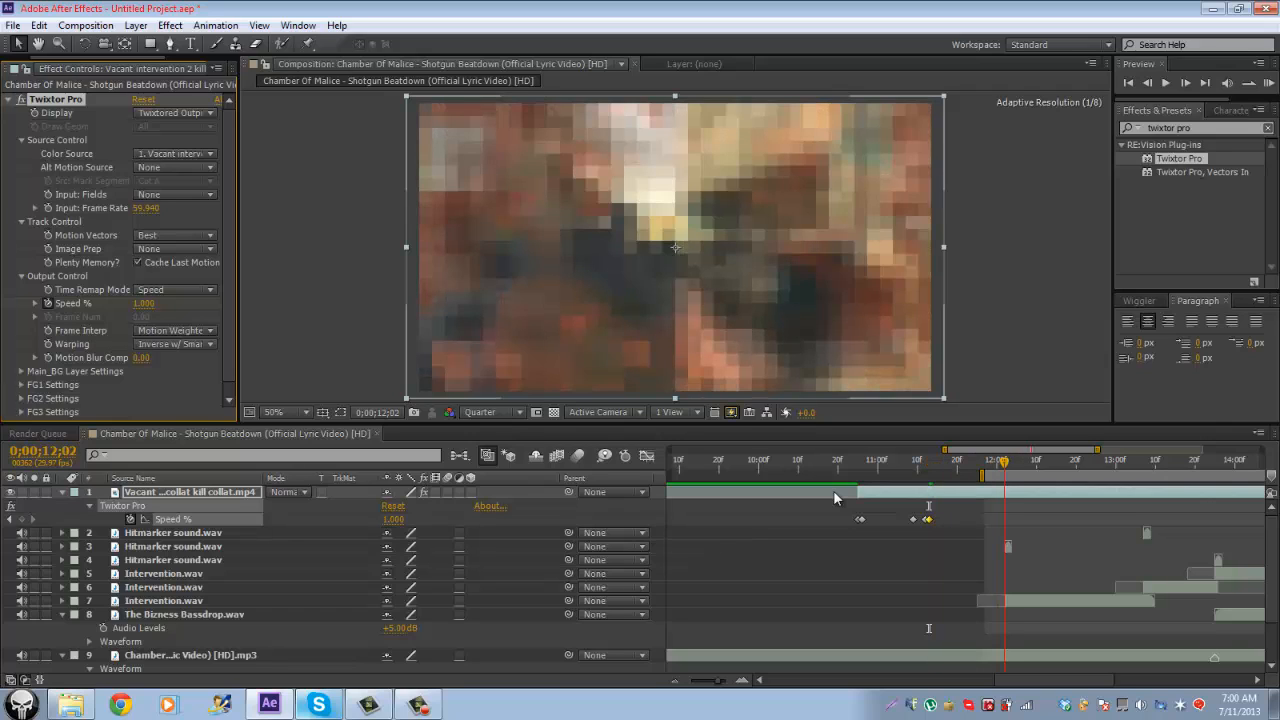
key(space)
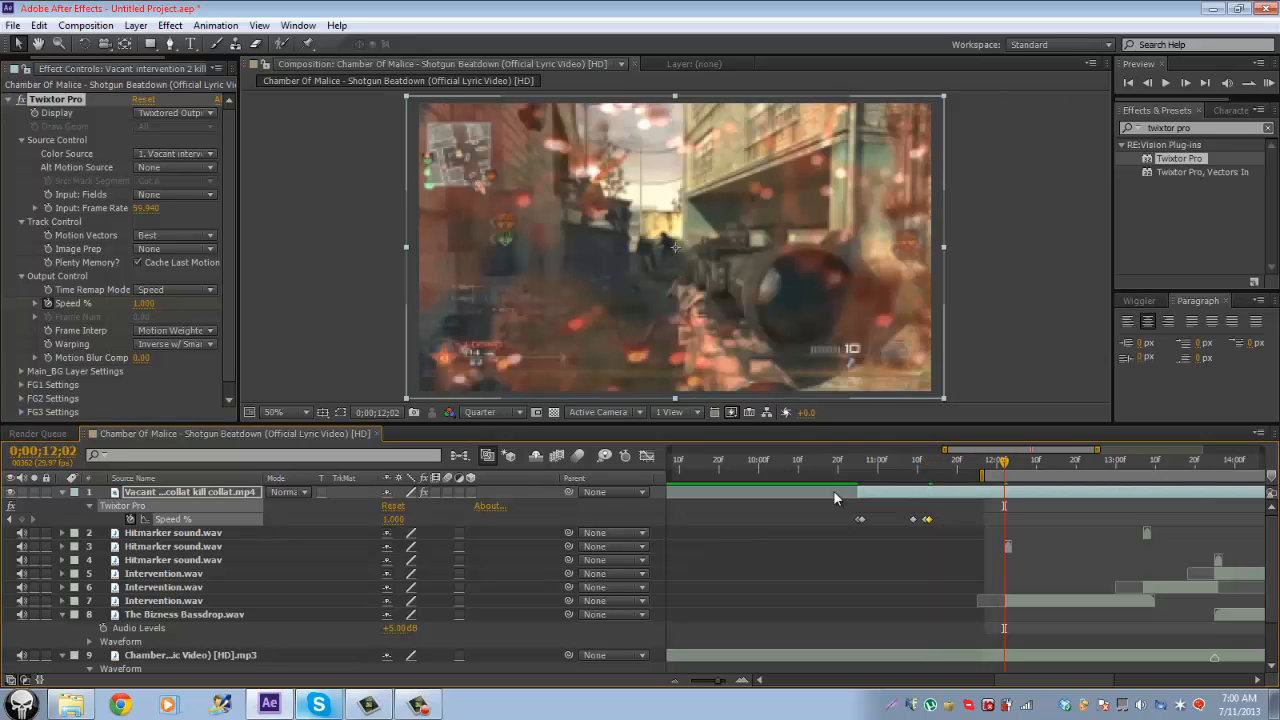
scroll(835, 498, right, 5)
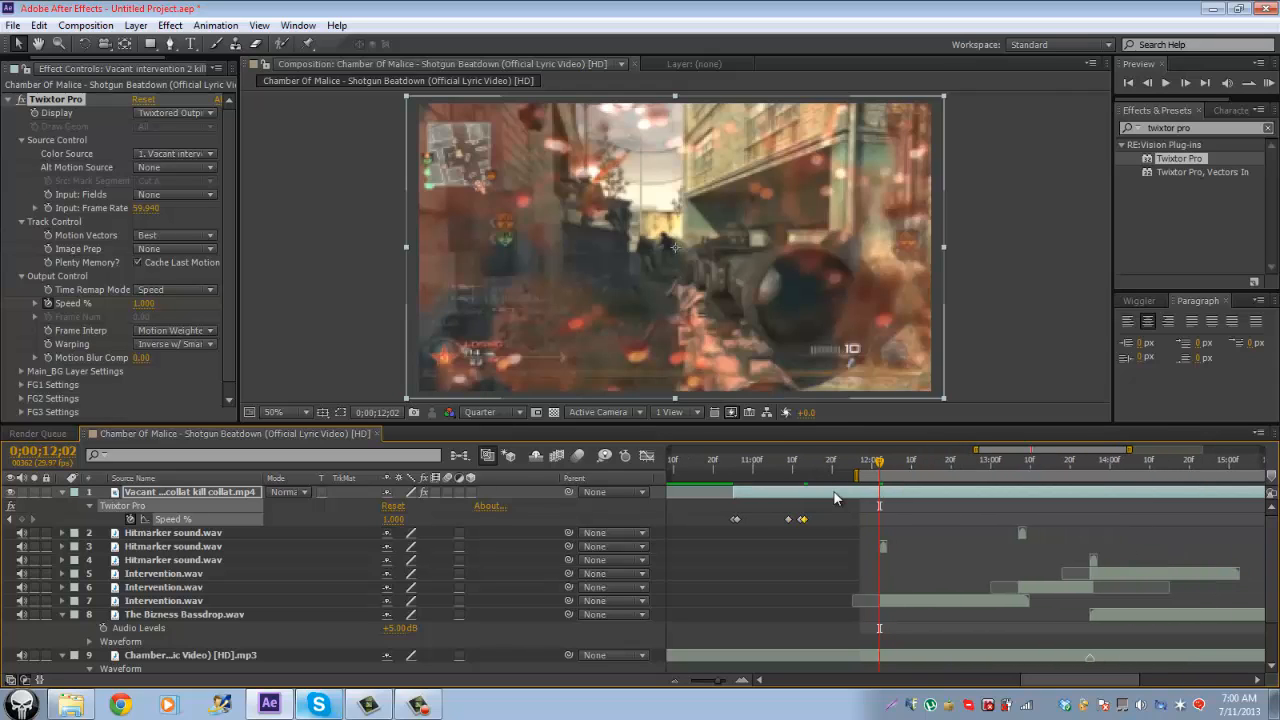
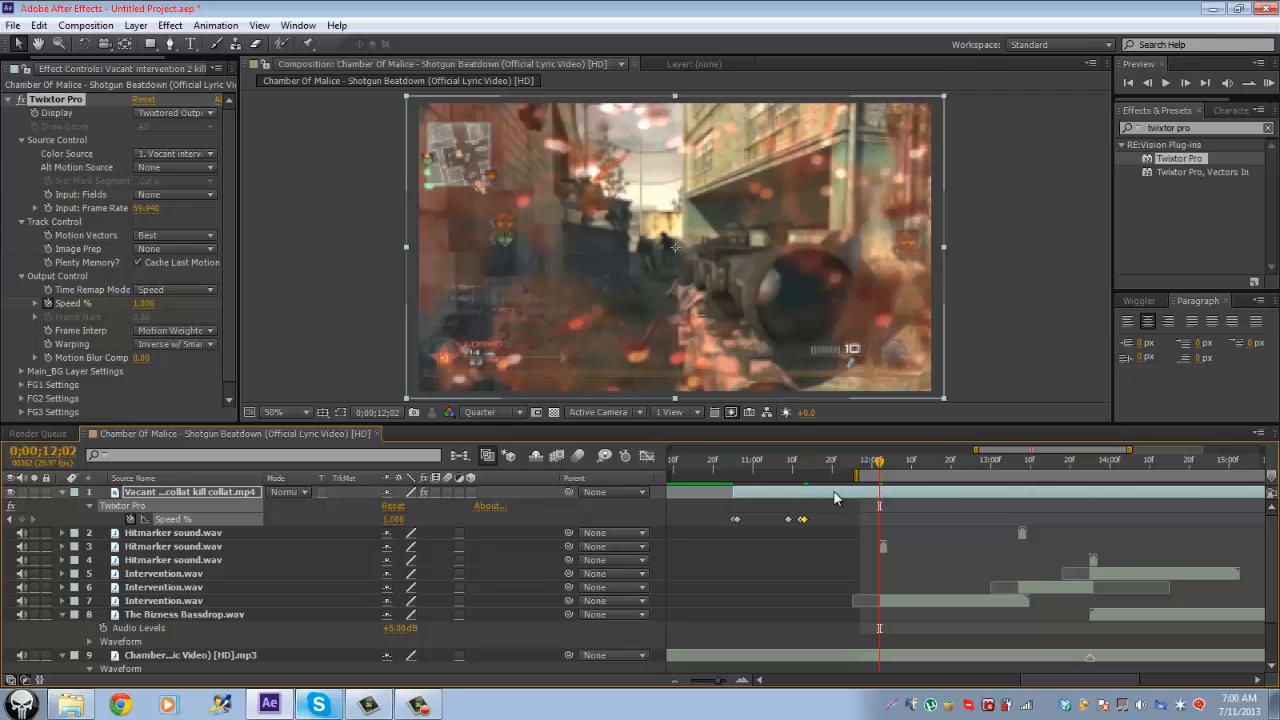
key(Page_Up)
key(Page_Up)
key(Page_Up)
key(Page_Up)
key(Page_Up)
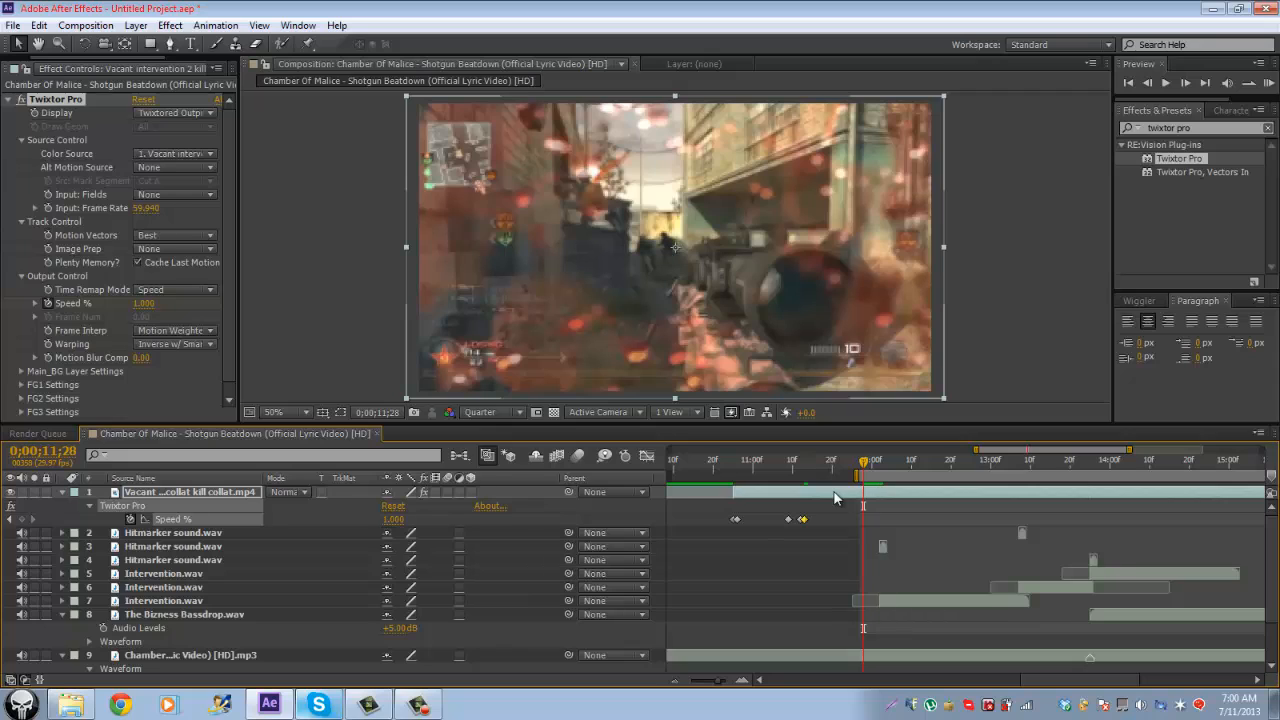
key(Page_Up)
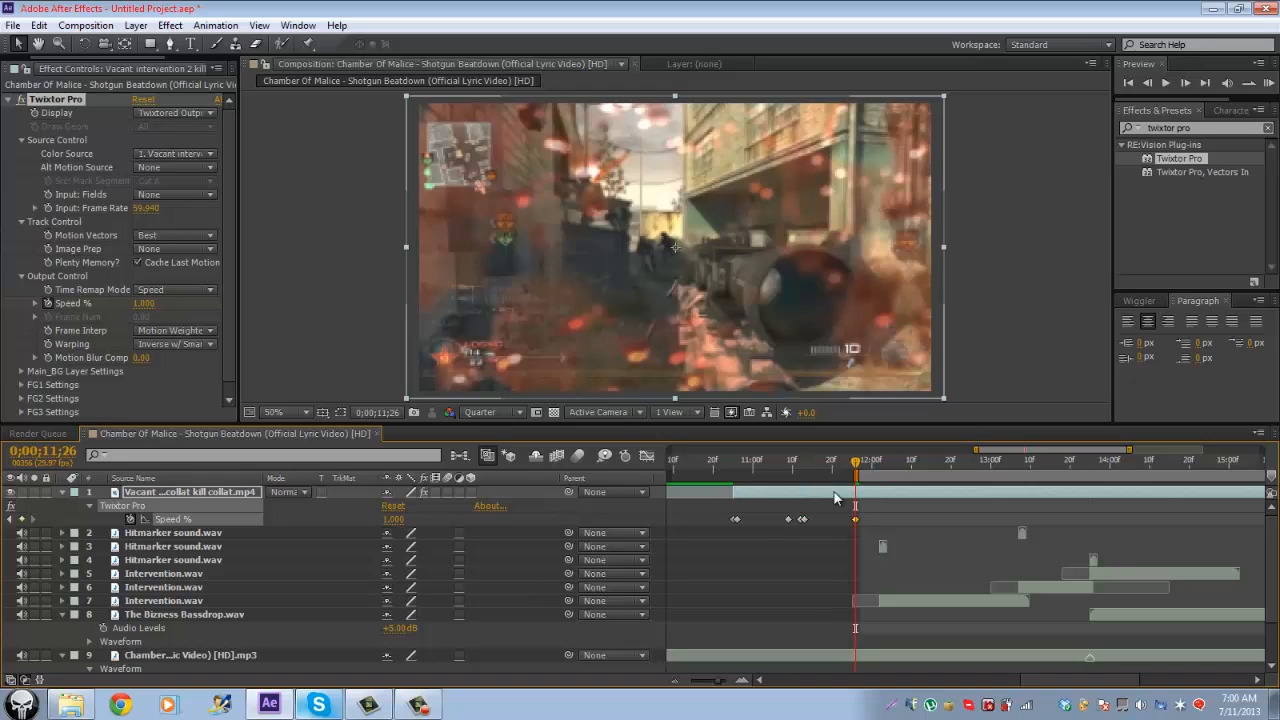
Step: Return to 0;00;12;02, where the hitmarker sound starts, and raise Speed % to 281
key(Page_Down)
key(Page_Down)
key(Page_Down)
key(Page_Down)
key(Page_Down)
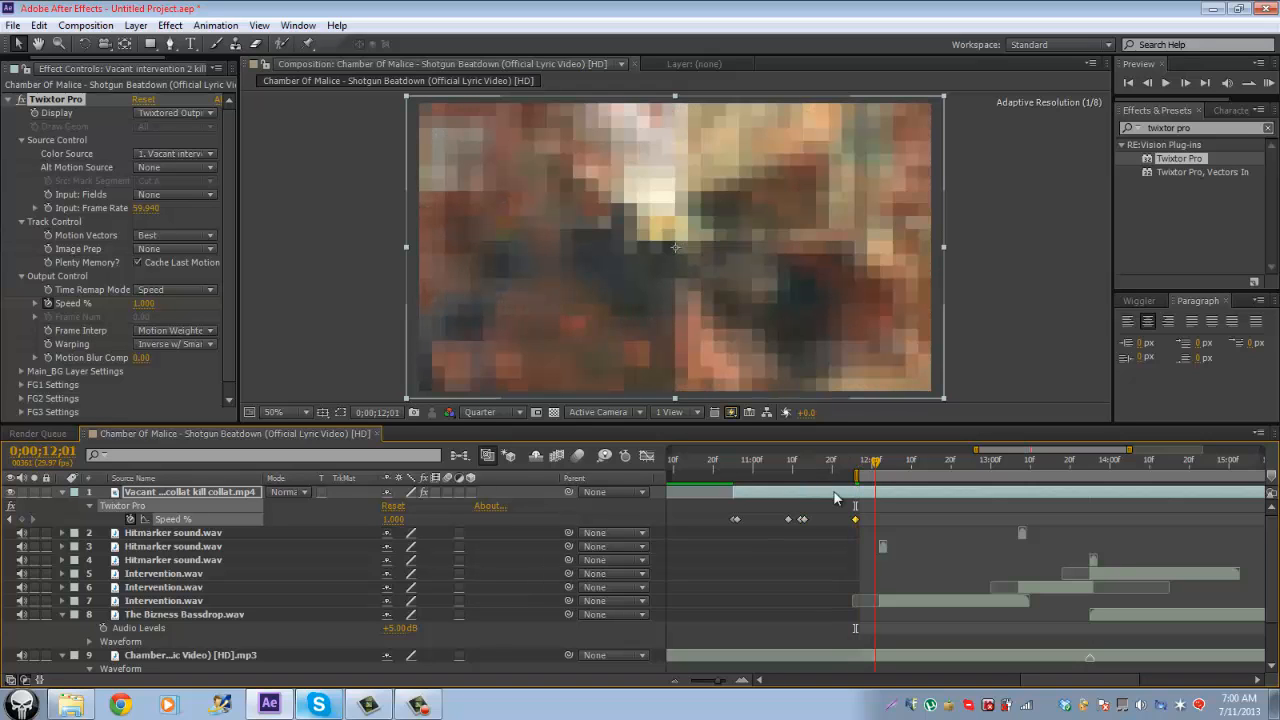
key(Page_Down)
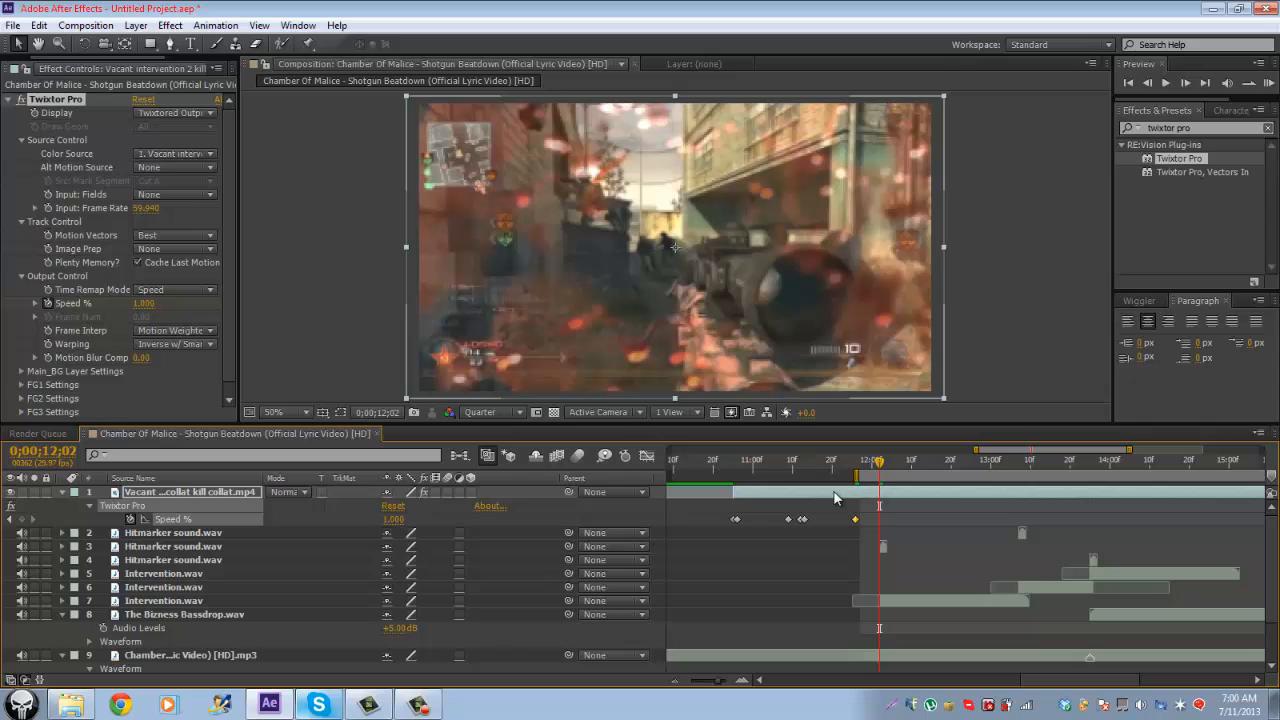
drag(394, 519, 578, 519)
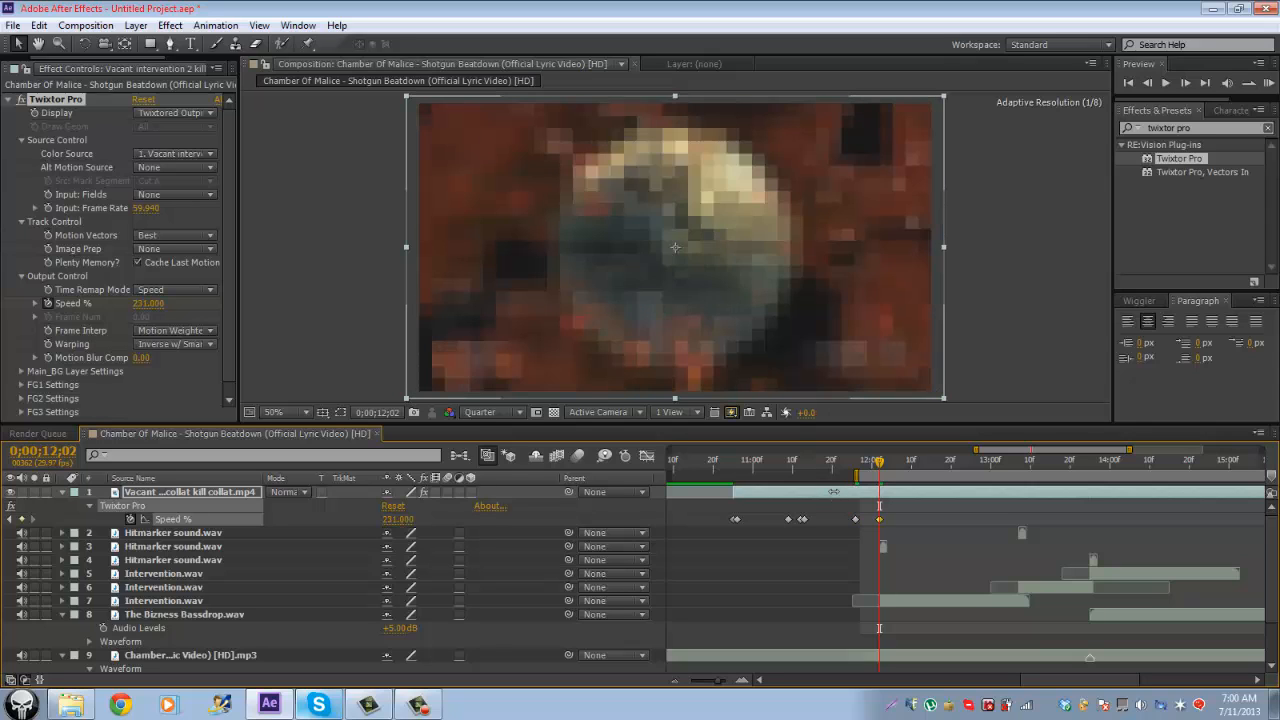
drag(834, 492, 834, 492)
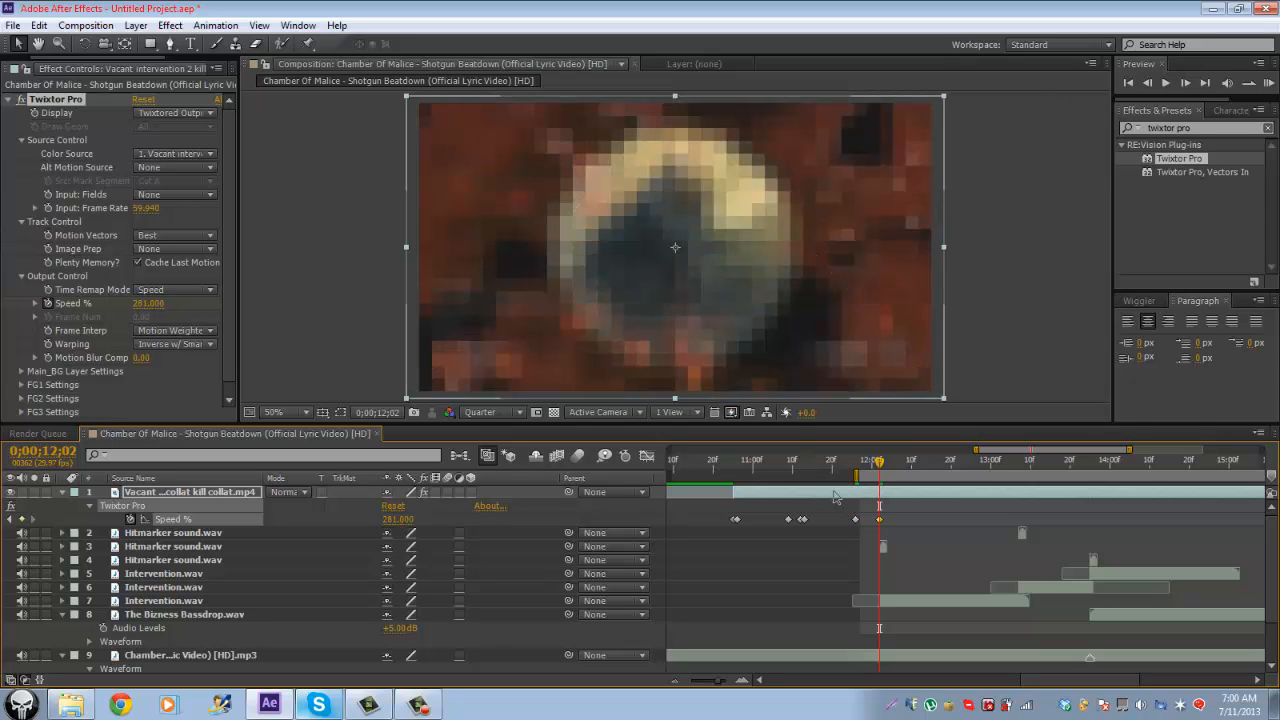
Step: Try a Speed % of 270 at 0;00;12;02, then set it to 250
click(397, 519)
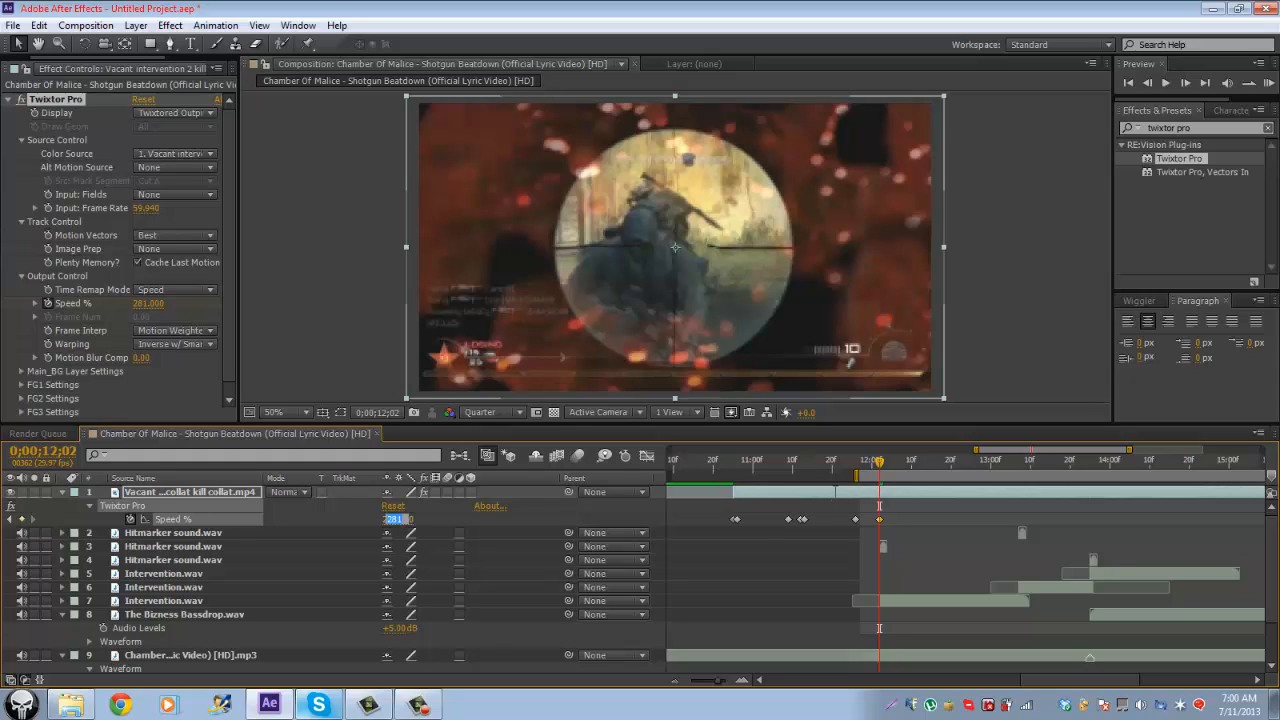
text(270)
key(Return)
click(397, 519)
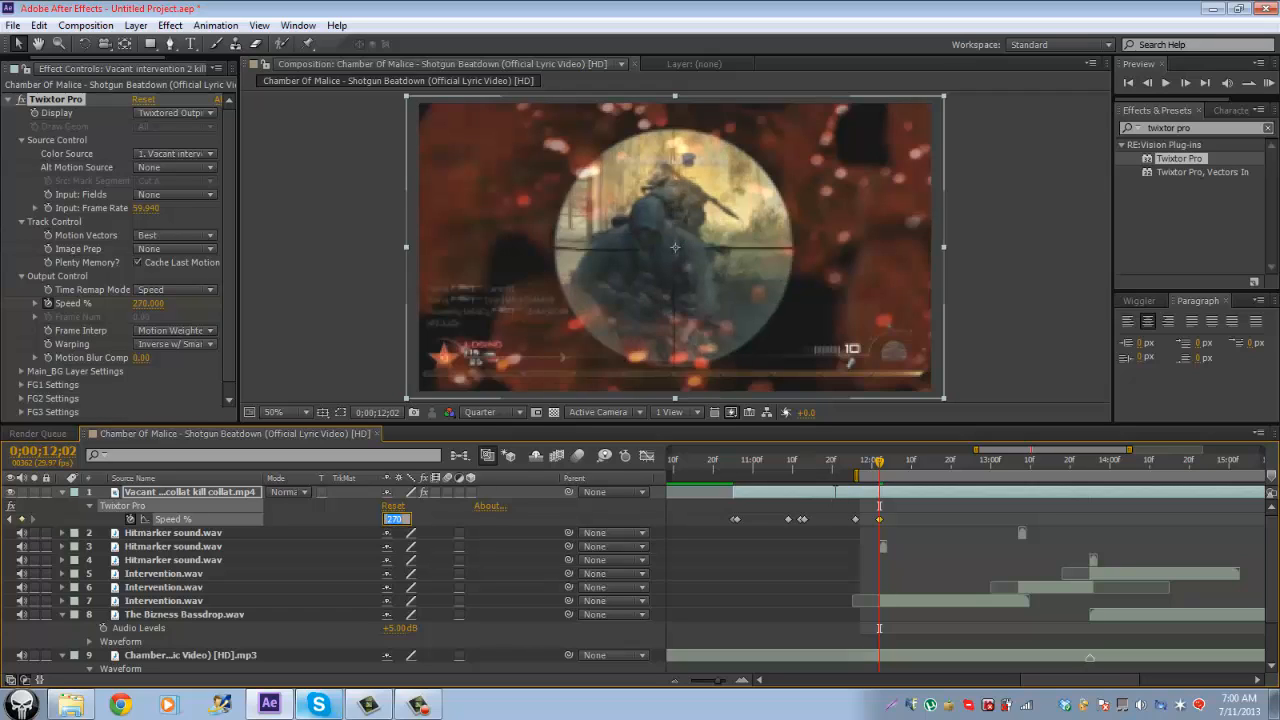
text(250)
key(Return)
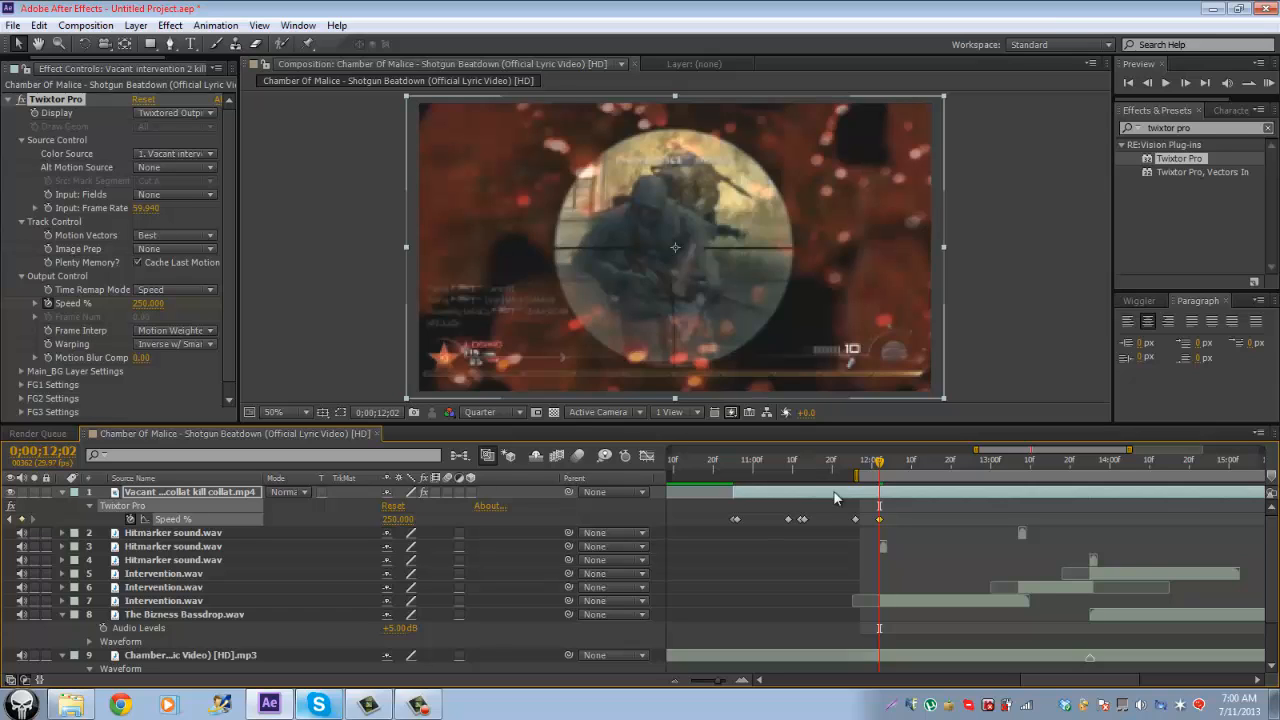
Step: Step through the frames to 0;00;12;05 and keyframe Speed % there at 550
key(equal)
key(equal)
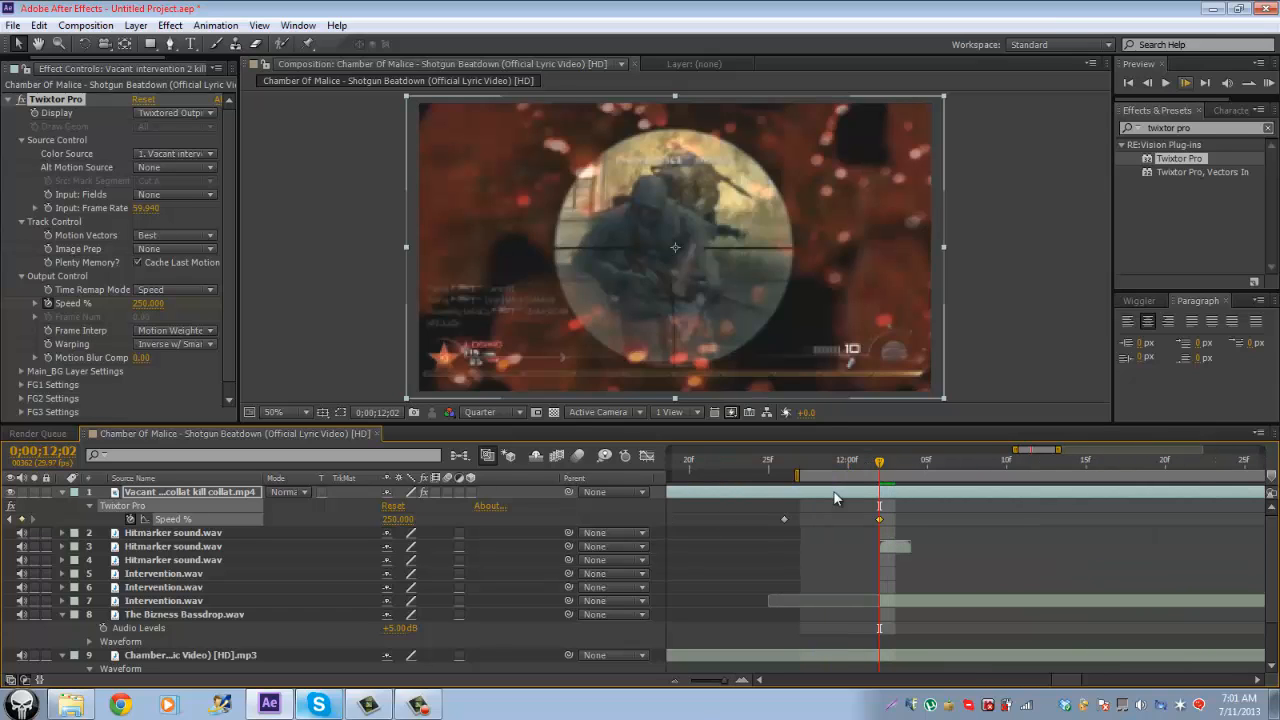
key(Page_Down)
key(Page_Down)
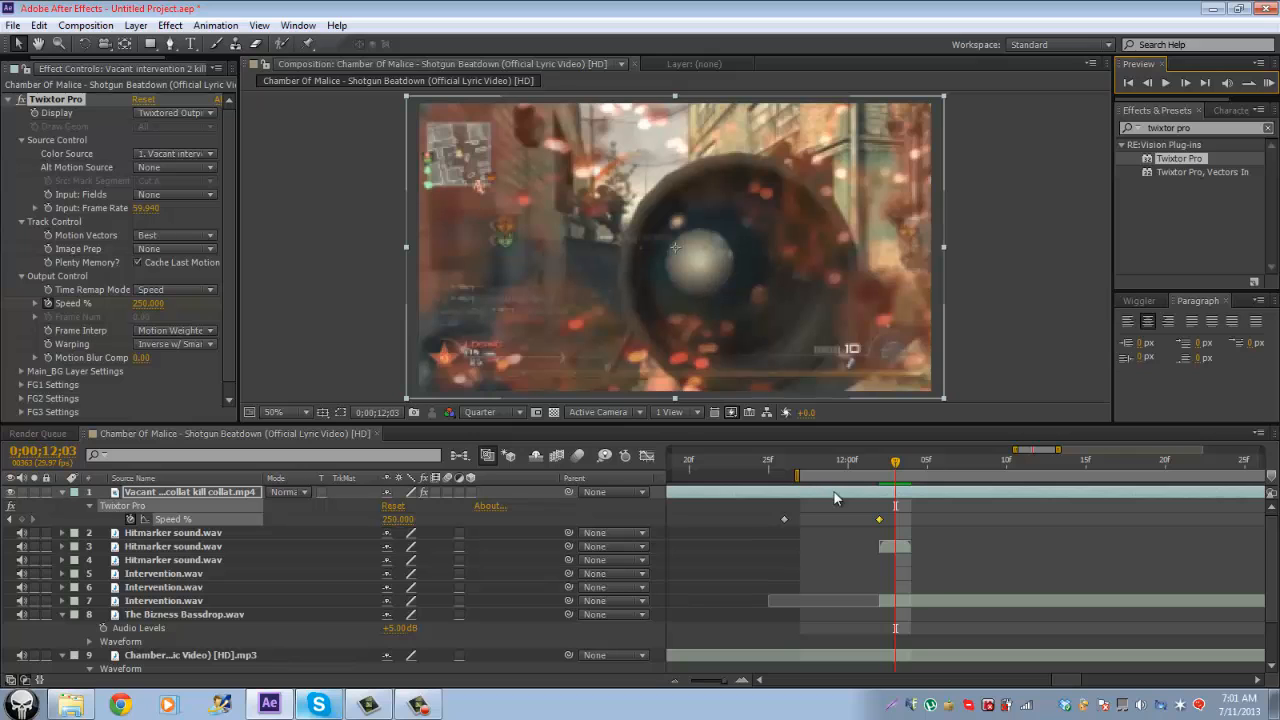
key(Page_Down)
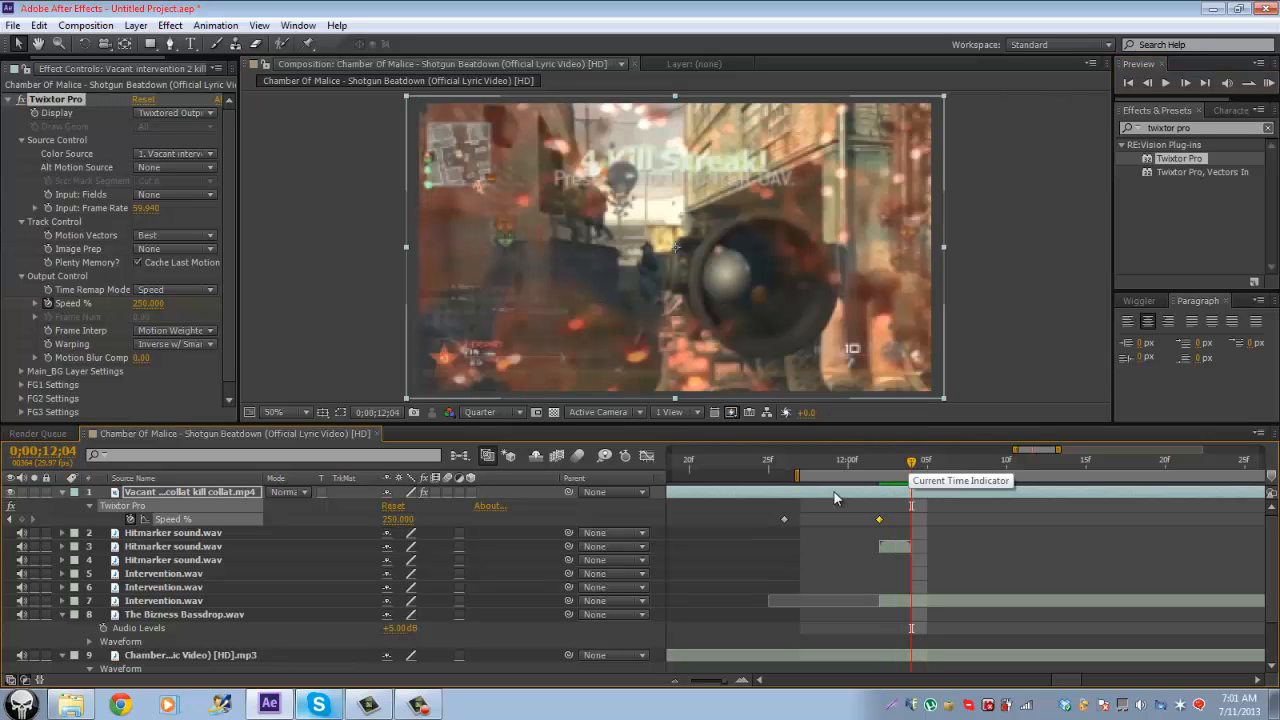
key(Page_Down)
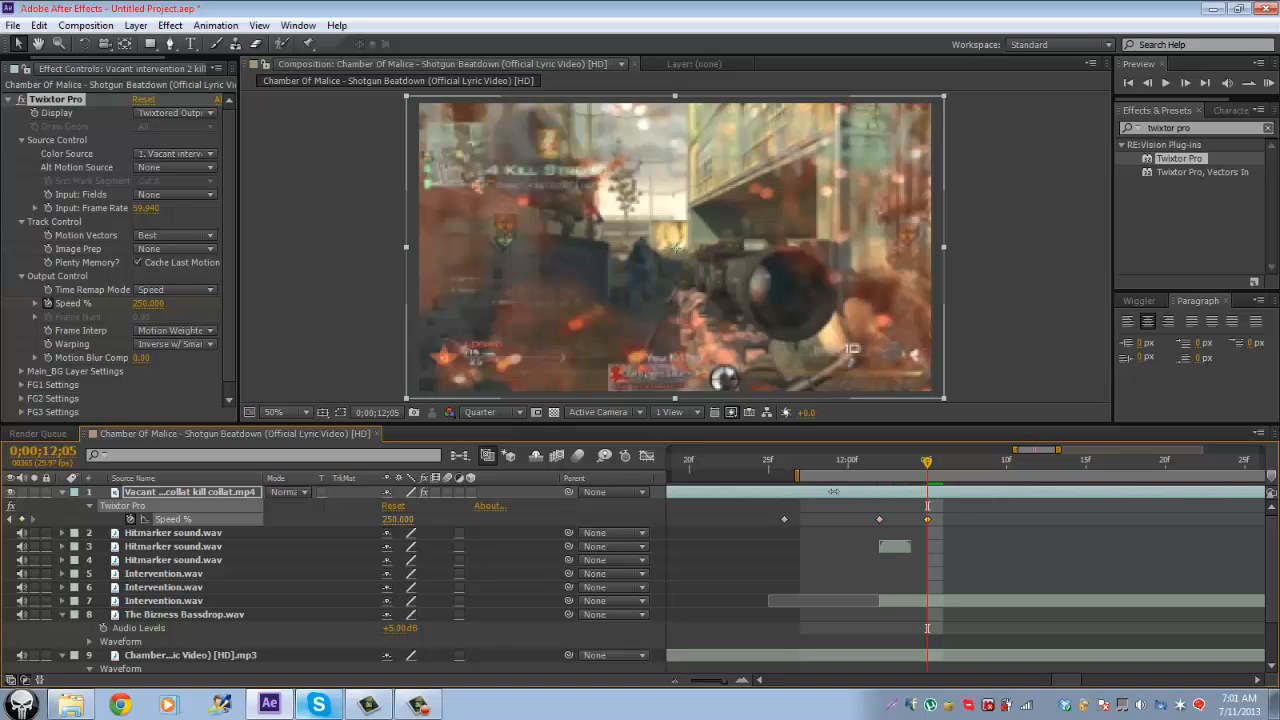
drag(833, 492, 836, 498)
Step: Advance one frame to 0;00;12;06 and keyframe Speed % at 1
key(KP_0)
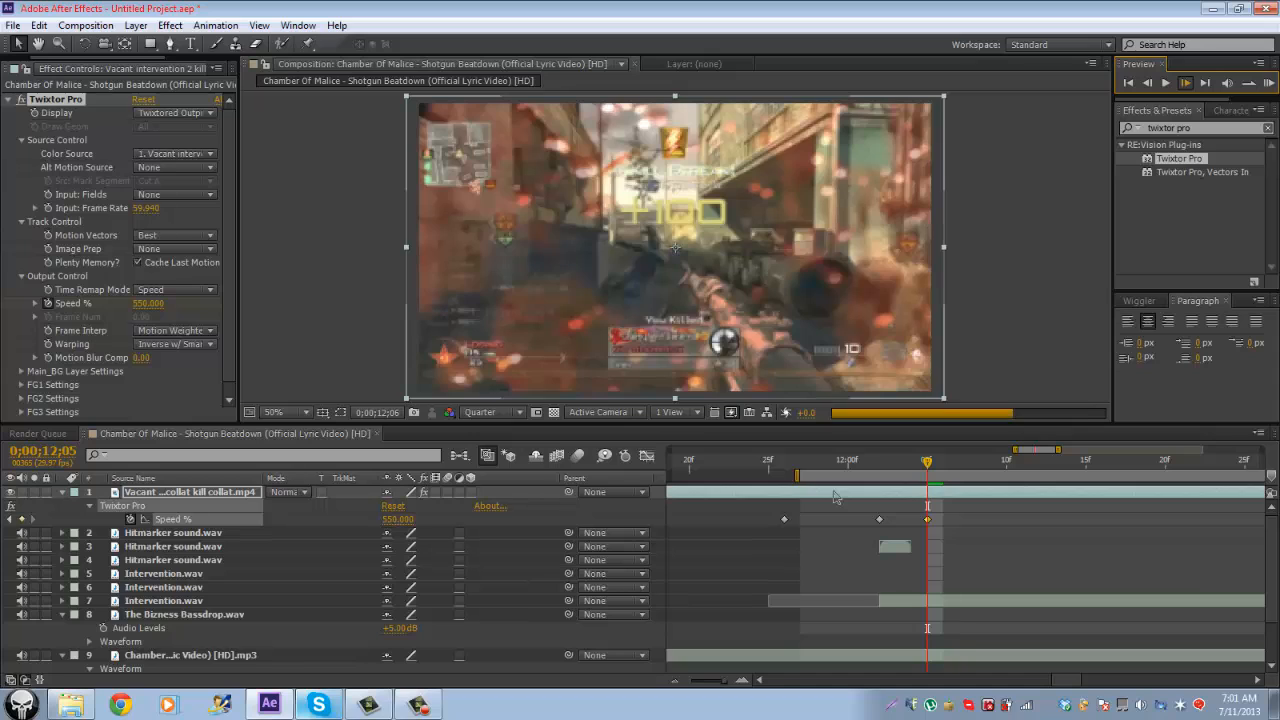
click(398, 519)
text(1)
key(Return)
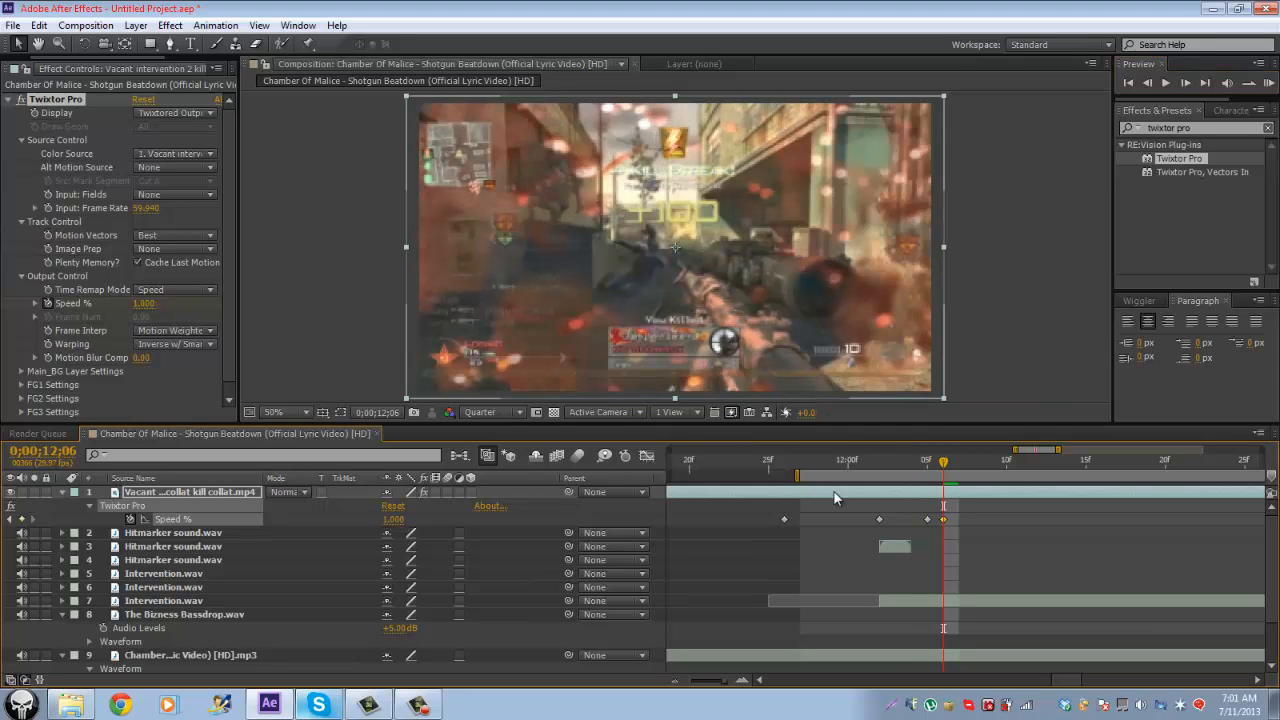
Step: Play on from 0;00;12;06 along the music's waveform, step back from 0;00;12;21 and add a Speed % keyframe at 0;00;12;17
key(minus)
scroll(837, 498, right, 5)
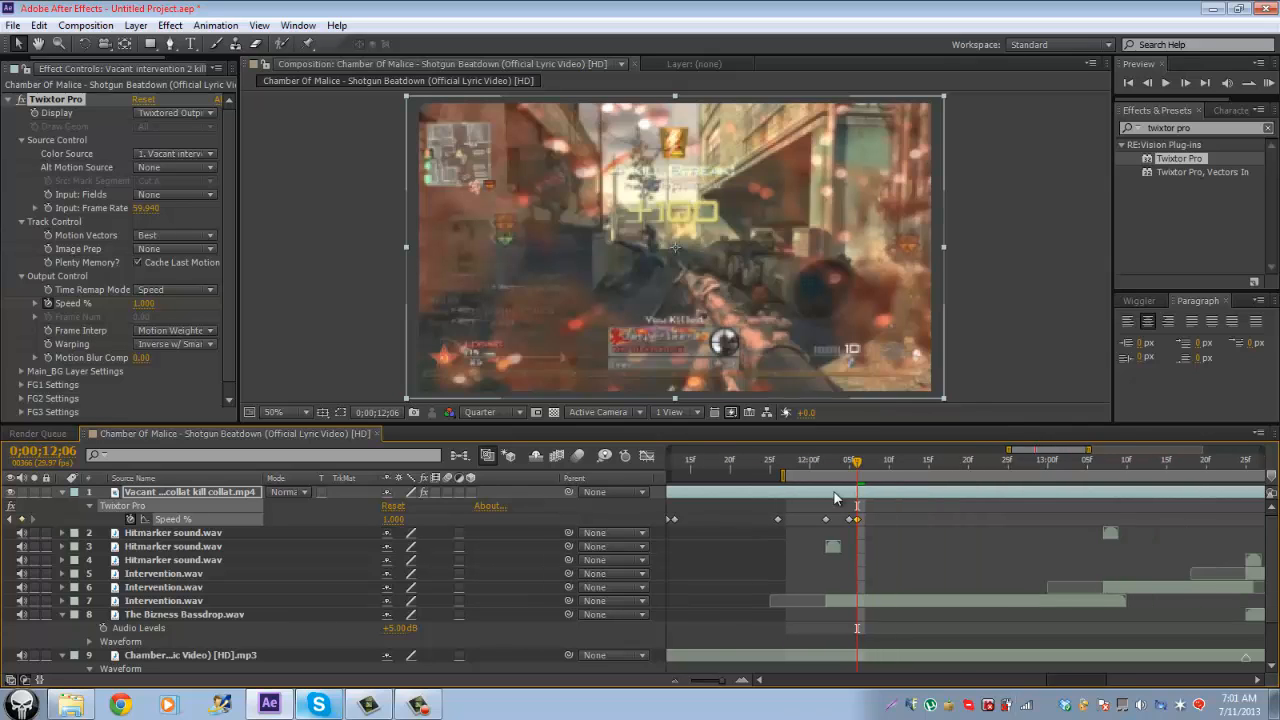
scroll(837, 498, down, 3)
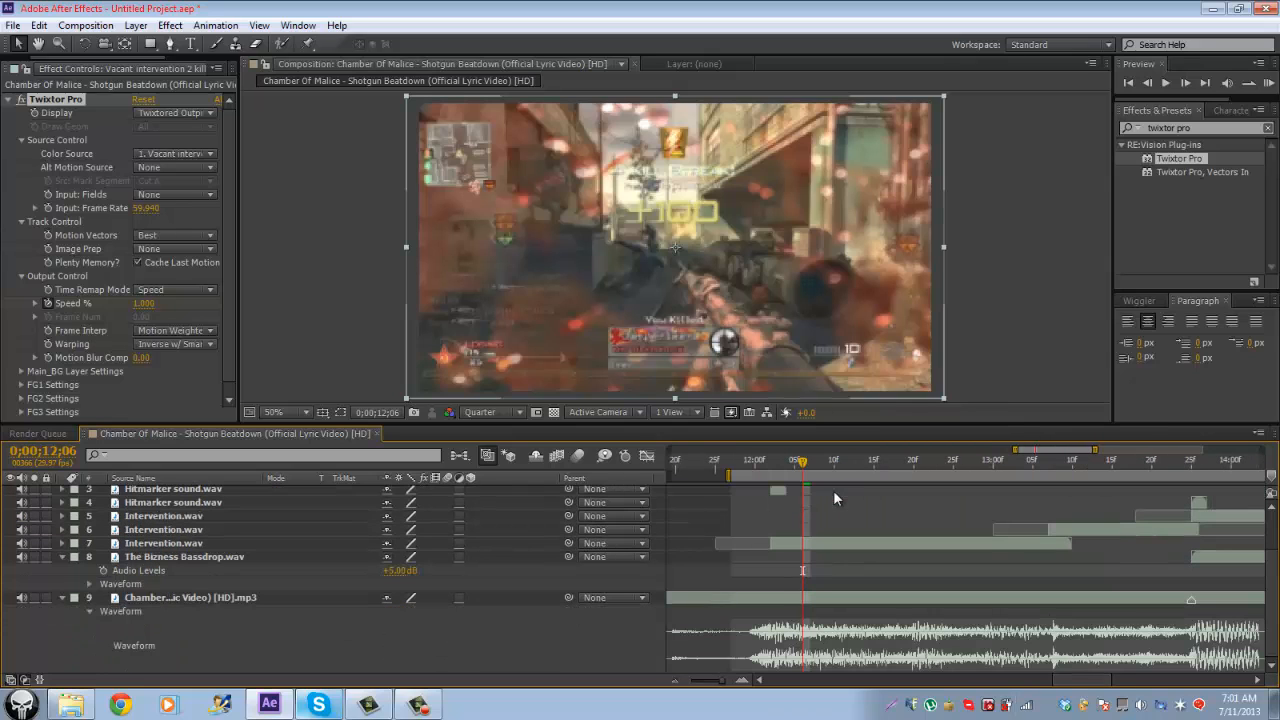
key(space)
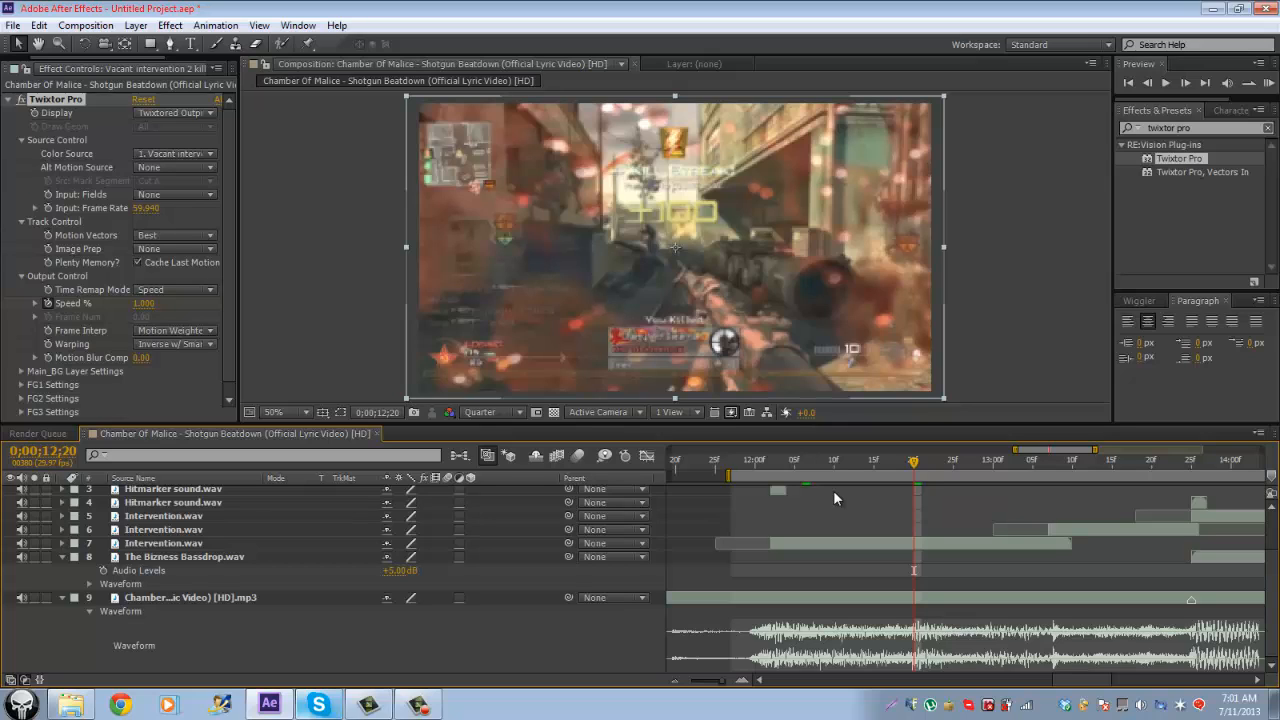
key(Page_Down)
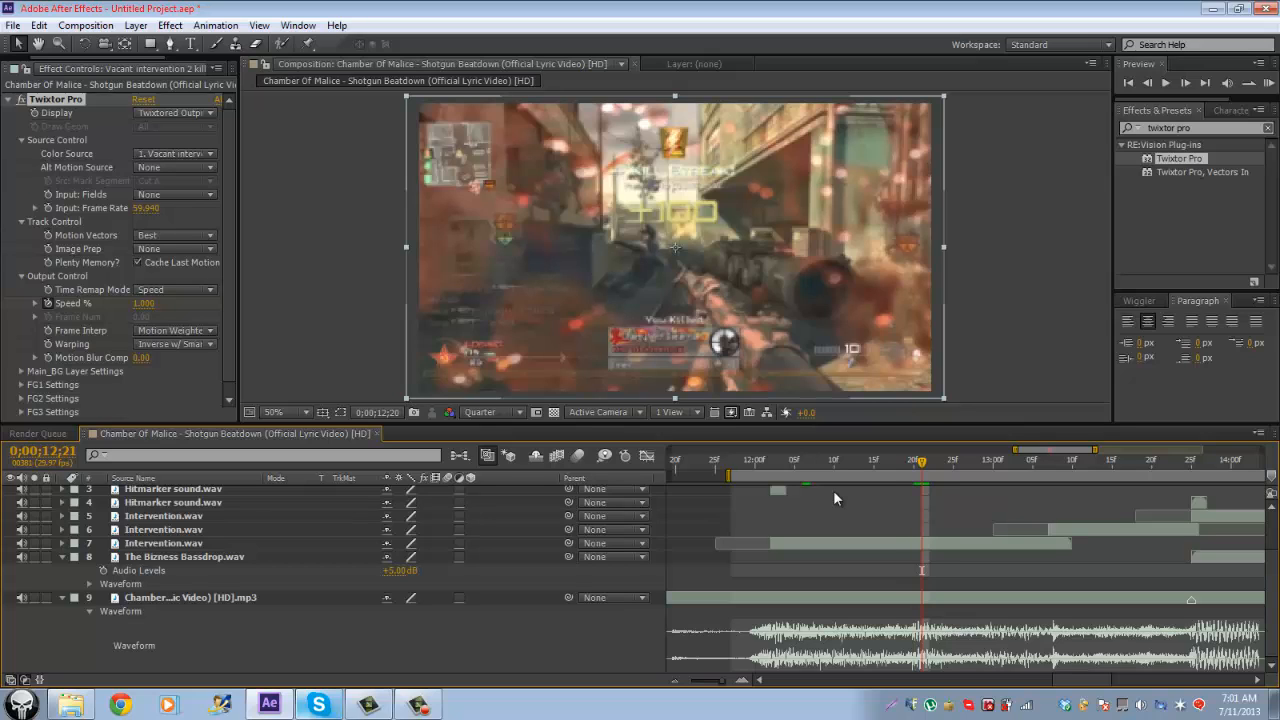
key(Page_Up)
key(Page_Up)
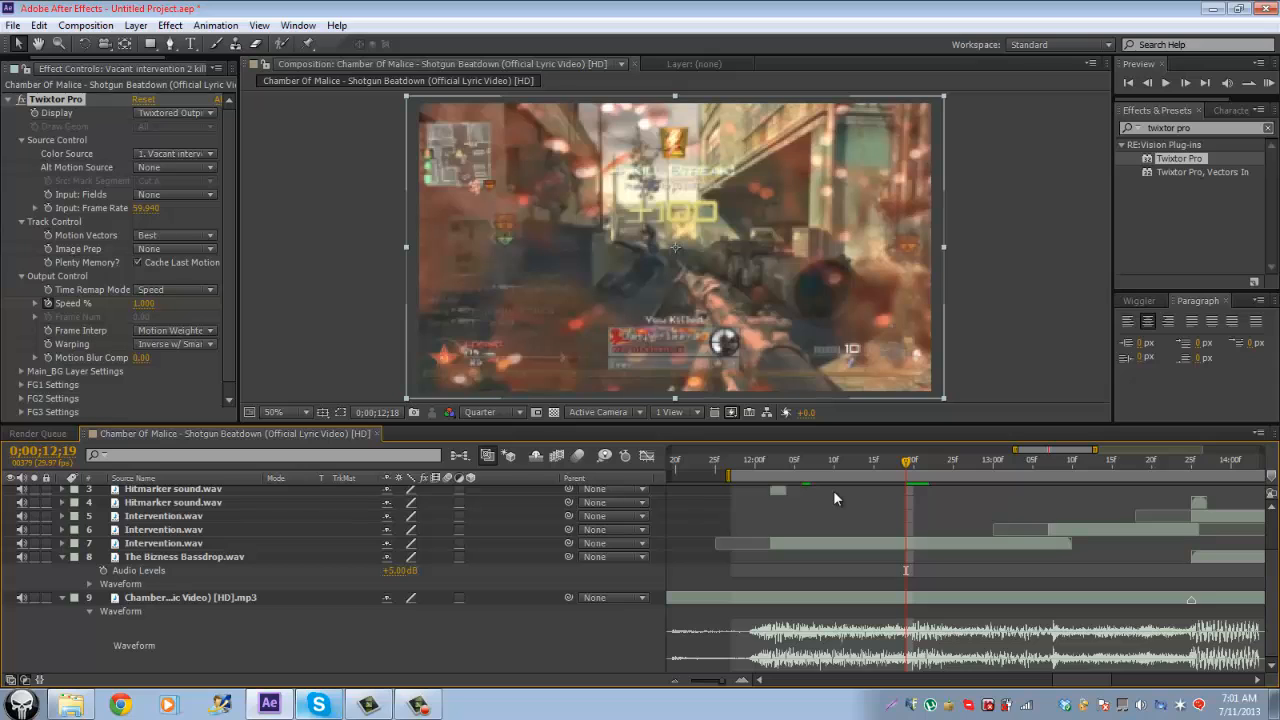
key(Page_Up)
key(Page_Up)
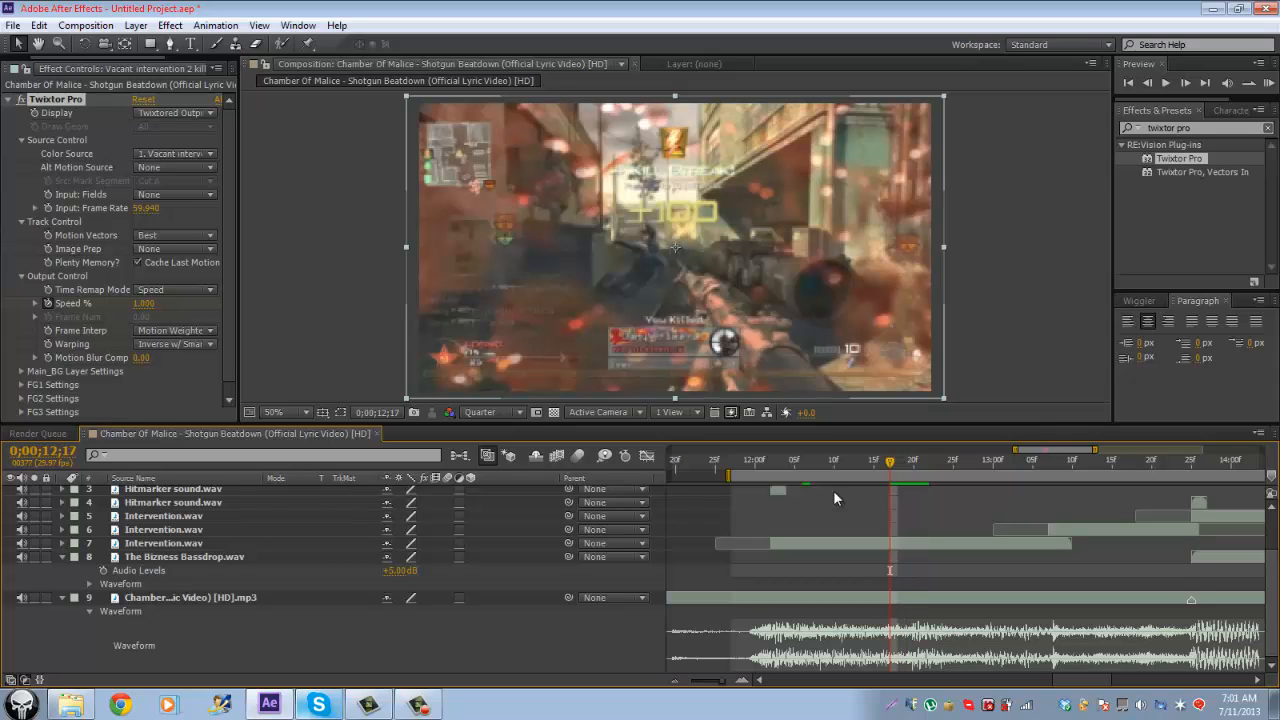
key(u)
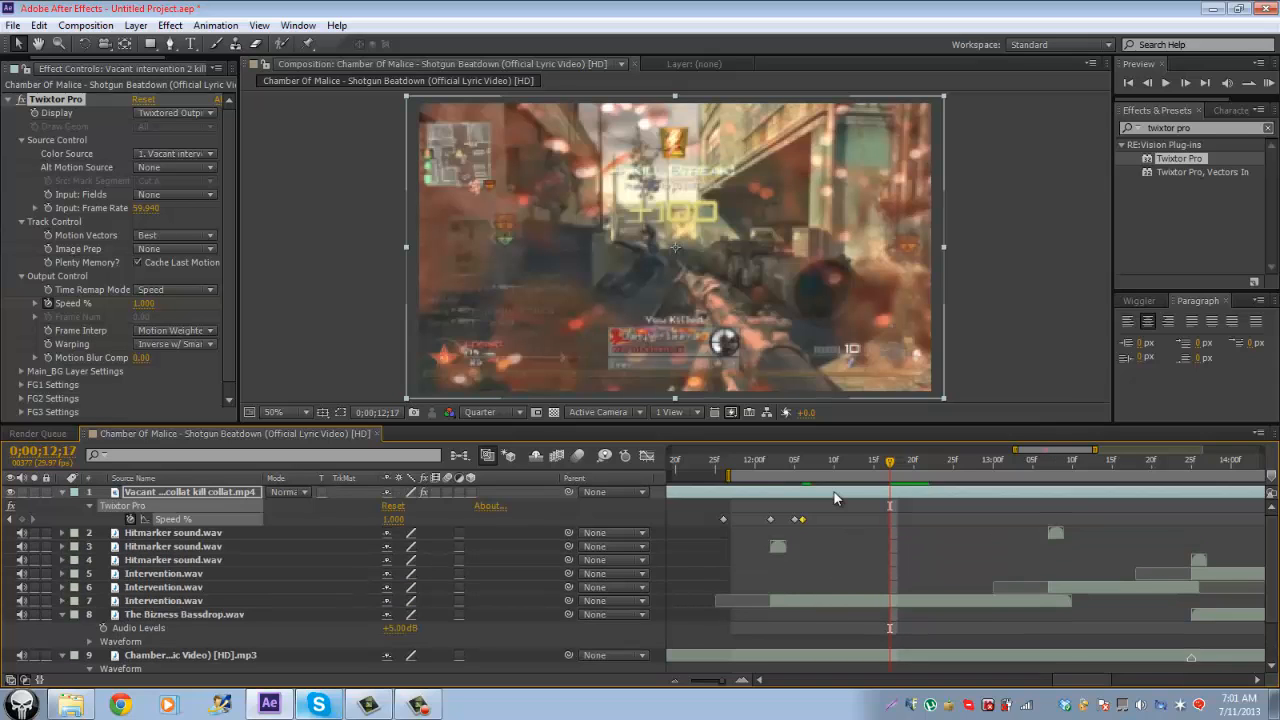
key(Page_Up)
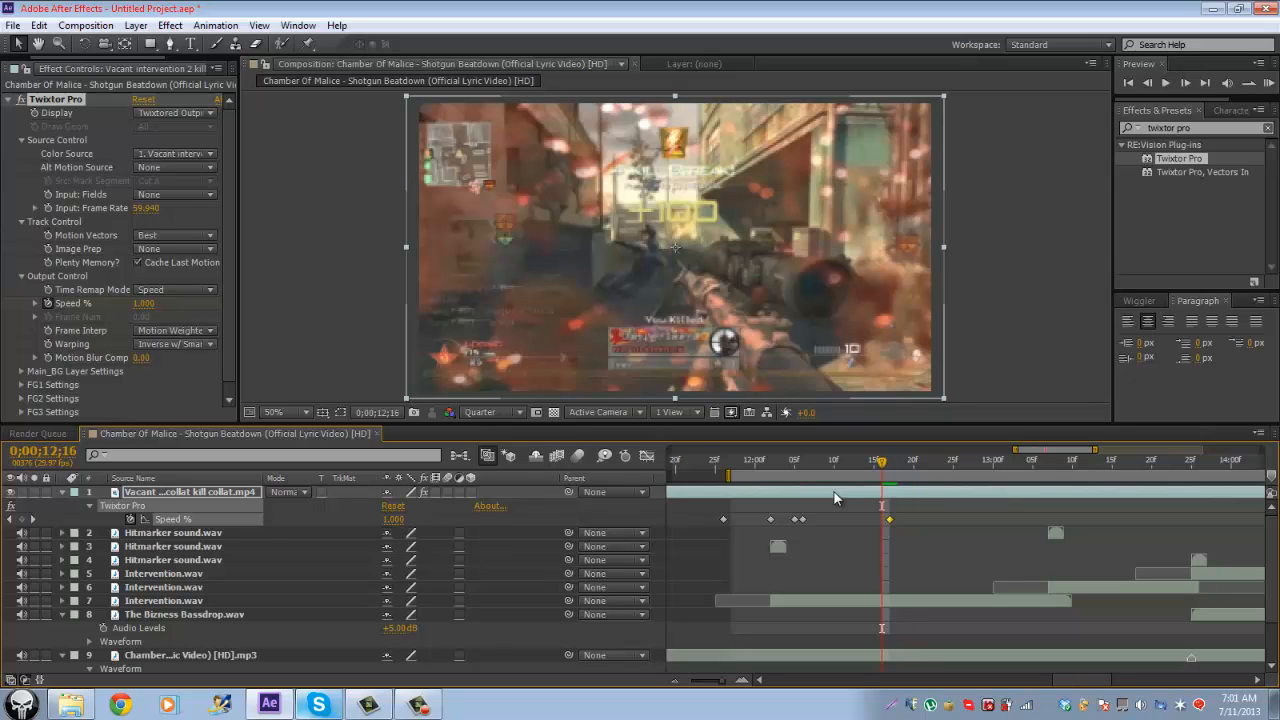
Step: Step along the music's waveform to 0;00;12;20 and keyframe Speed % there at 411
key(Page_Down)
key(Page_Down)
key(Page_Down)
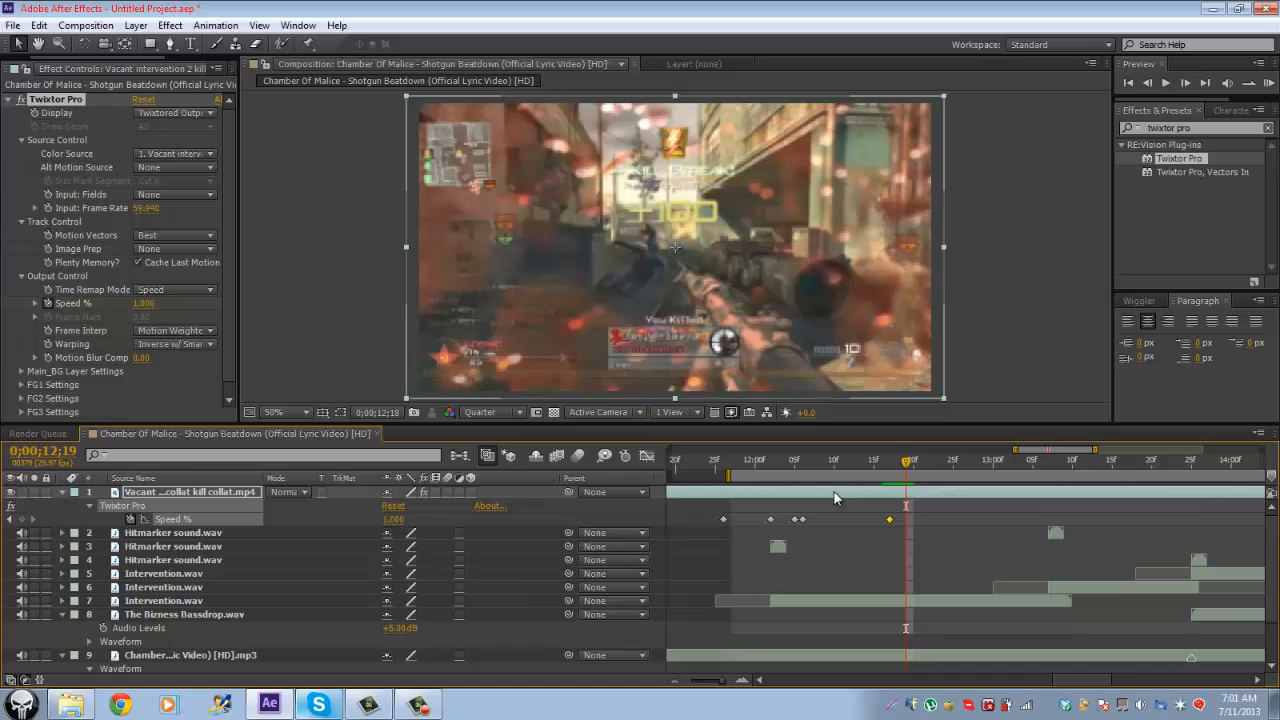
key(Page_Up)
key(Page_Down)
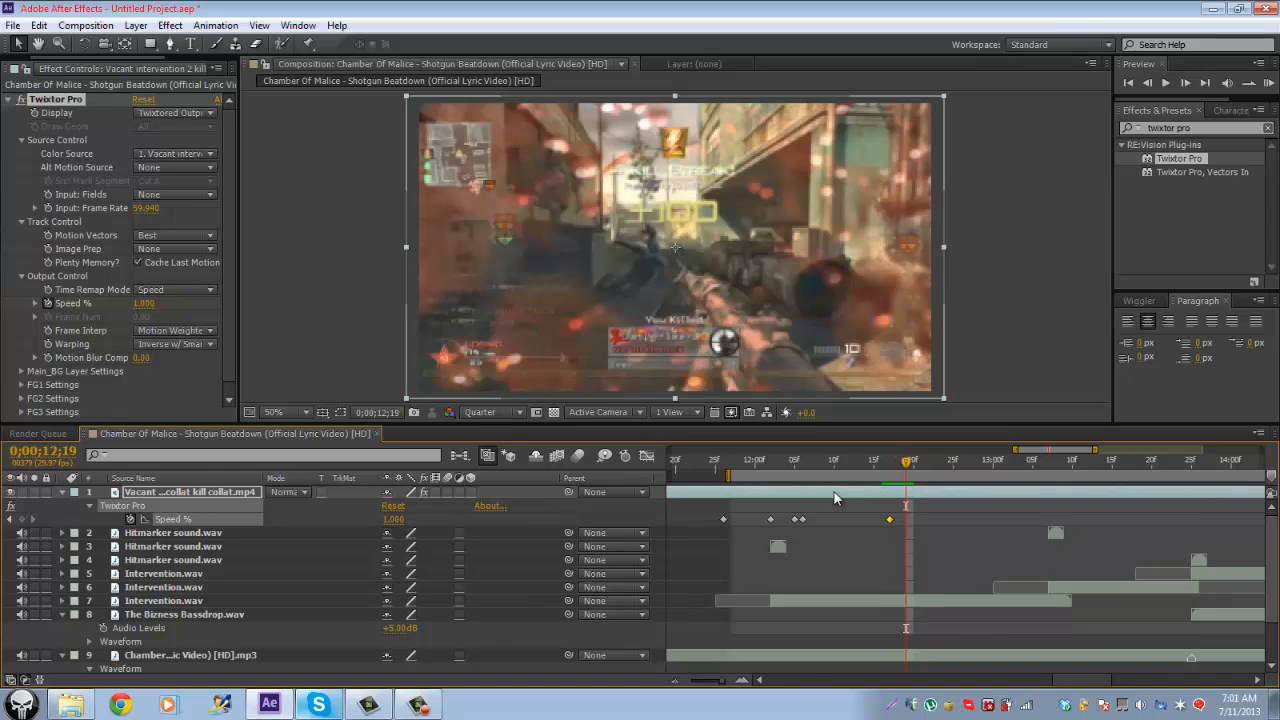
scroll(835, 498, down, 3)
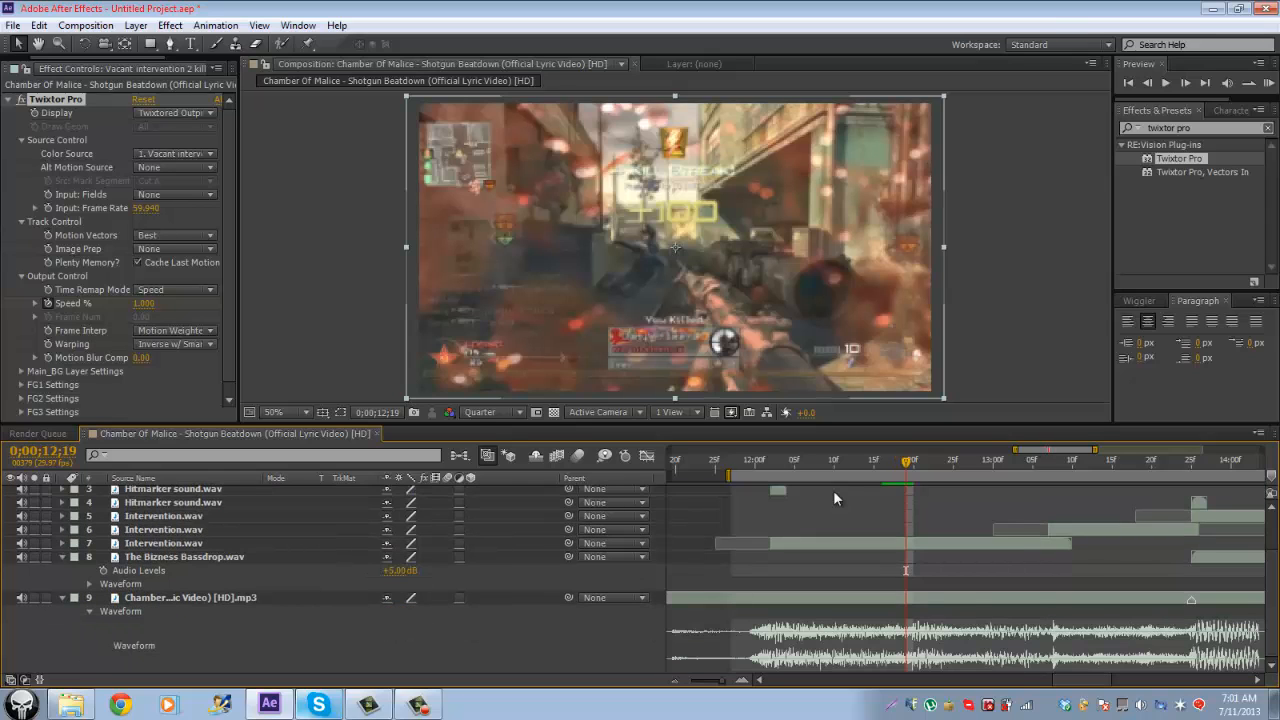
key(Page_Down)
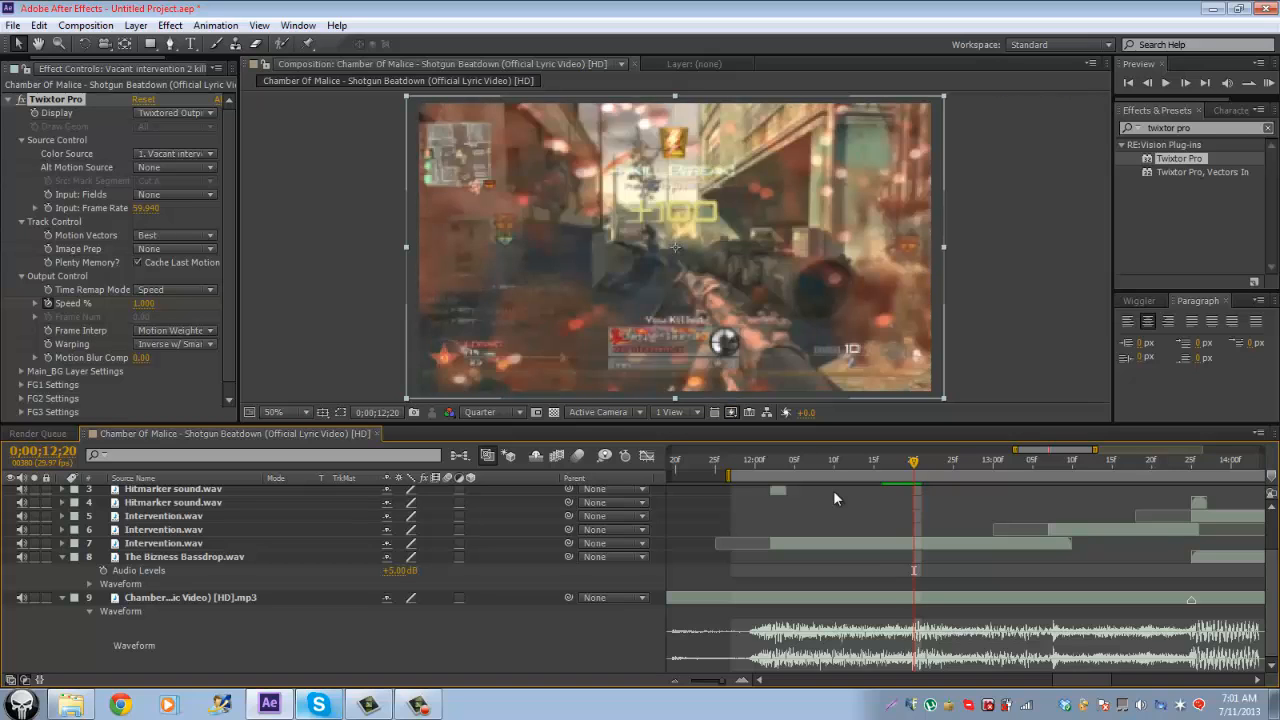
scroll(835, 498, up, 3)
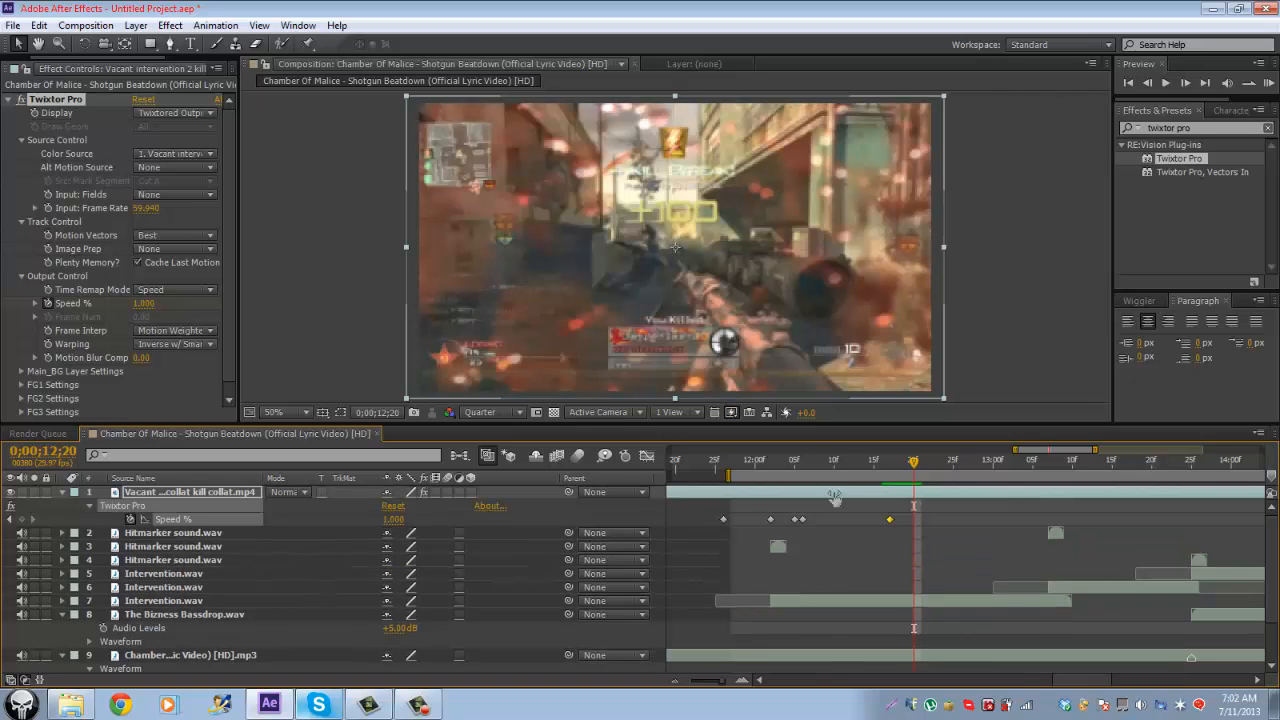
key(ctrl+v)
drag(834, 492, 834, 492)
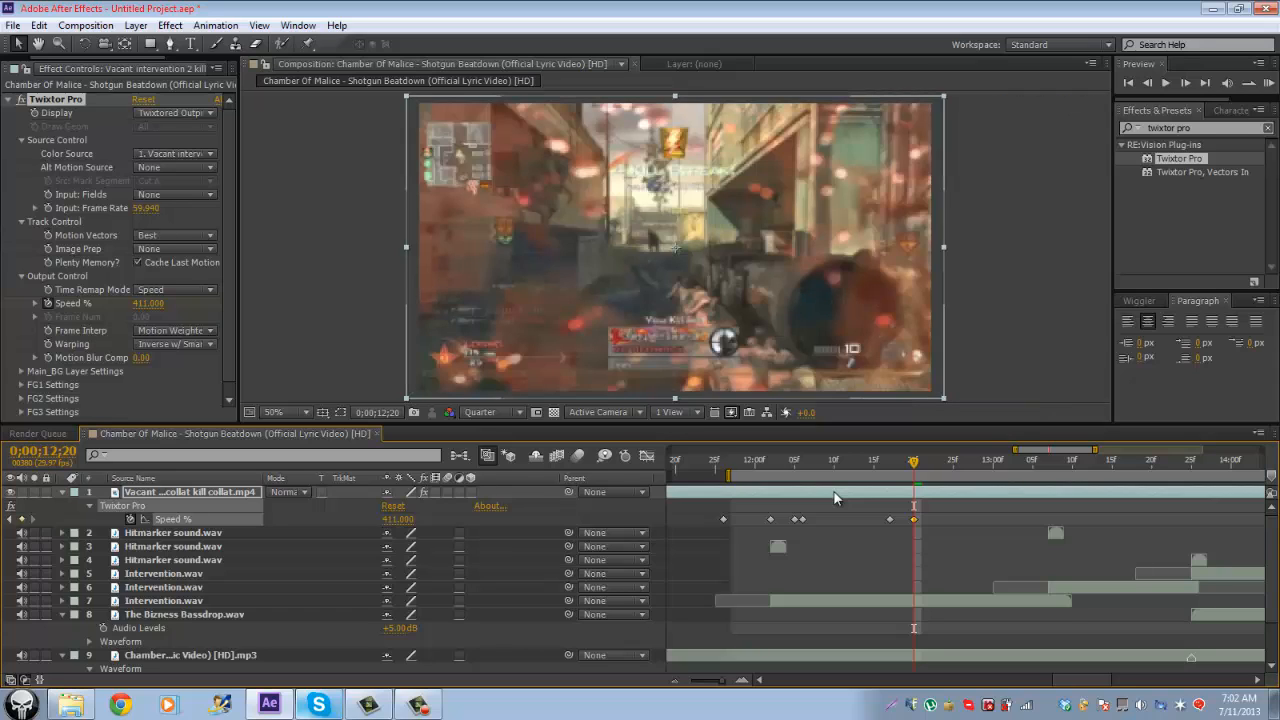
Step: Try Speed % values of 400 and 360 on the 0;00;12;20 keyframe
click(397, 519)
text(400)
key(Return)
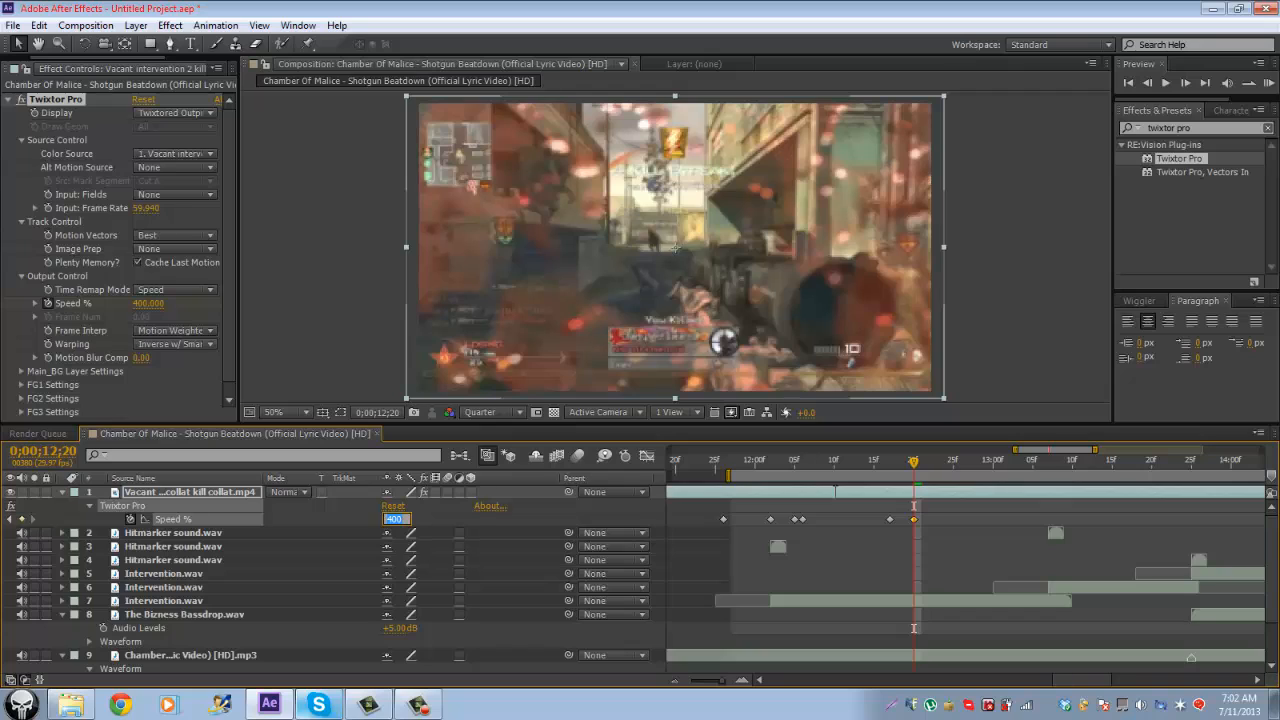
text(360)
key(Return)
Step: Try Speed % values of 3500 and 350 on the 0;00;12;20 keyframe
click(397, 519)
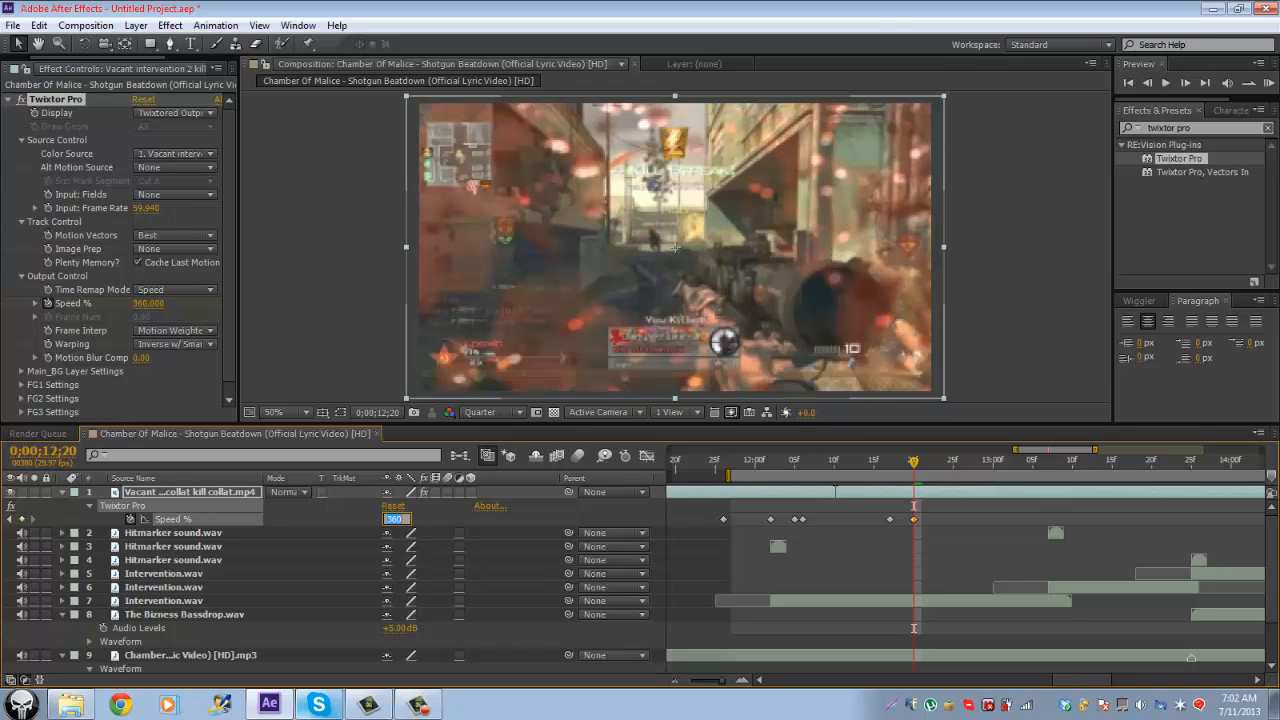
text(250)
key(BackSpace)
key(BackSpace)
key(BackSpace)
text(3500)
key(Return)
click(397, 519)
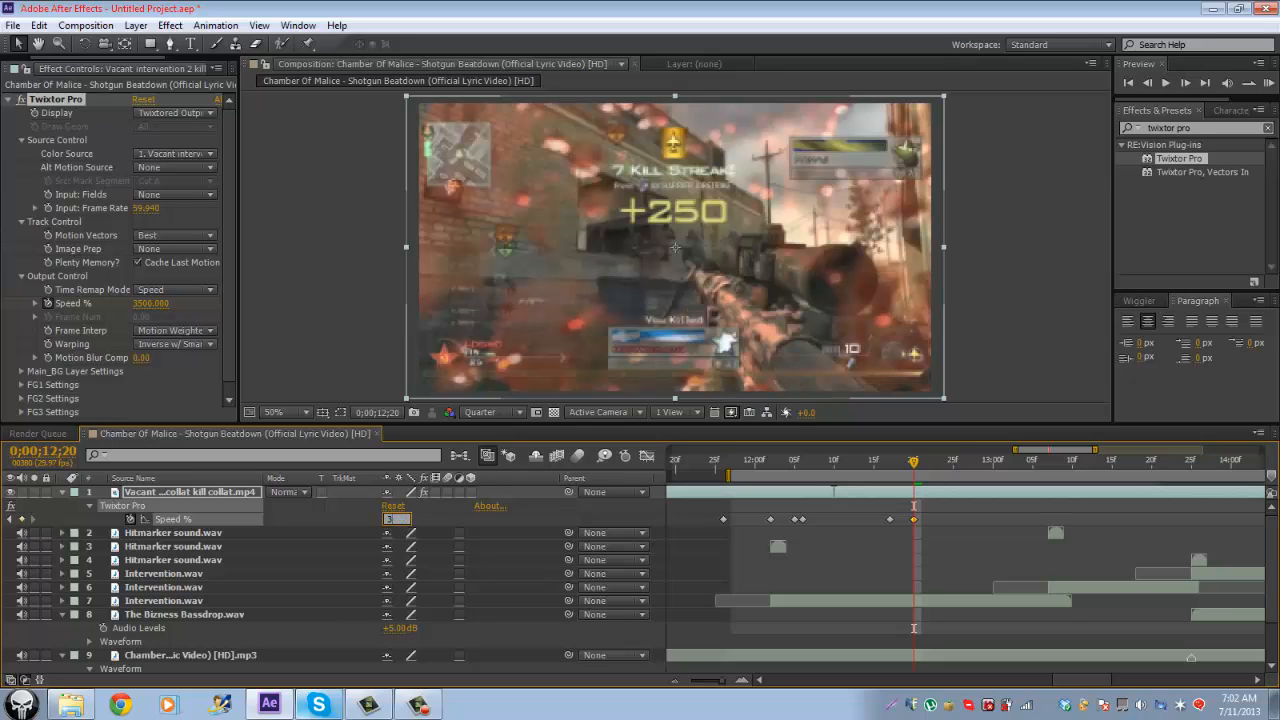
text(350)
key(Return)
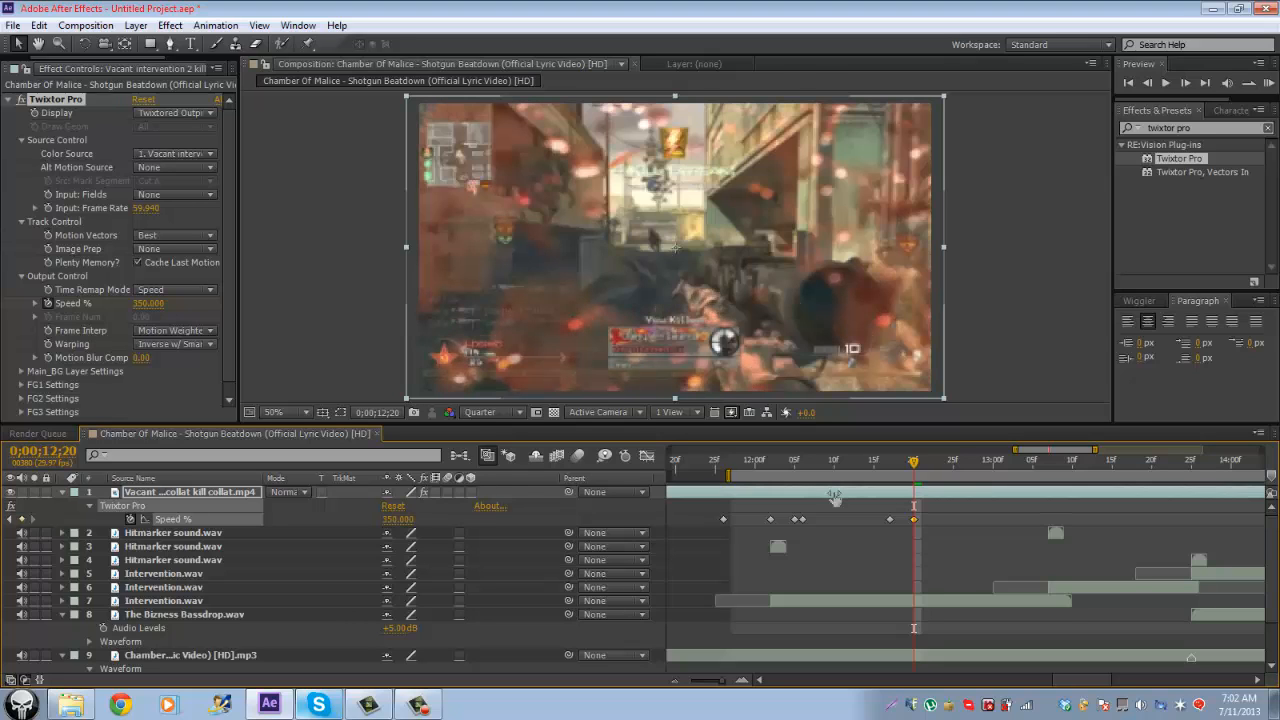
Step: Set Speed % to 300 on the 0;00;12;20 keyframe
click(397, 519)
text(300)
key(Return)
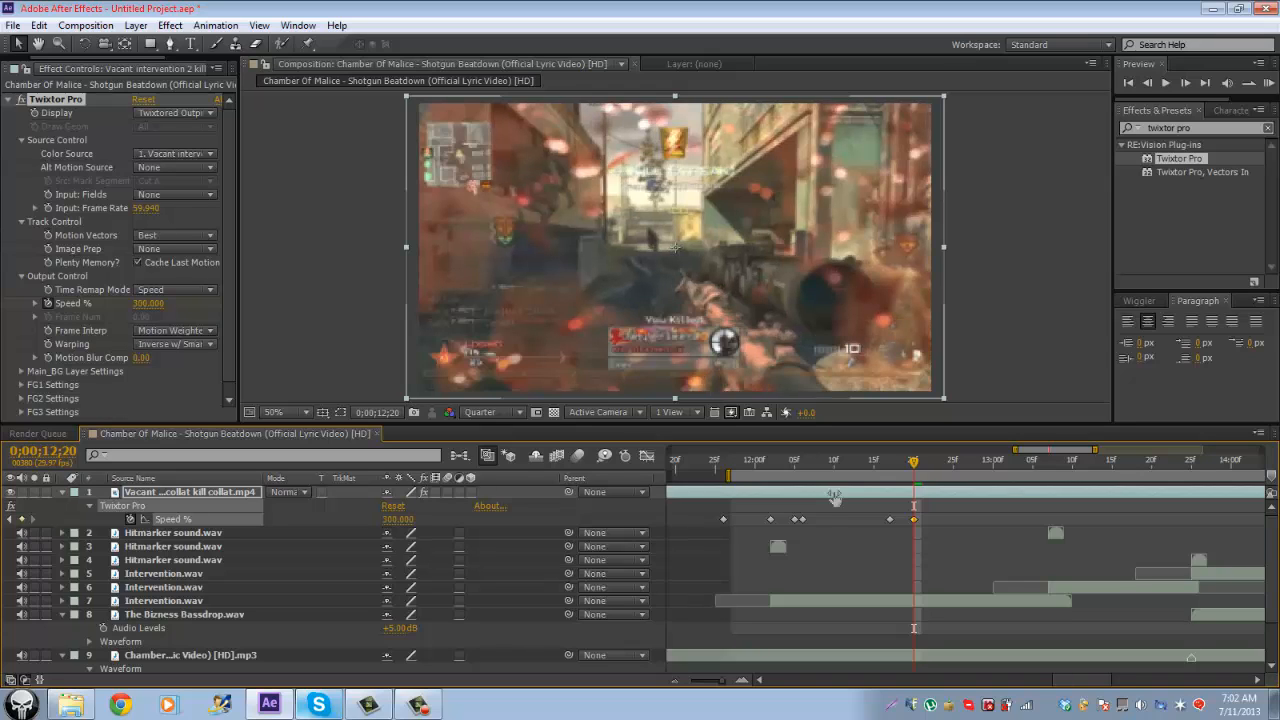
Step: Advance one frame to 0;00;12;21 and keyframe Speed % at 1
key(space)
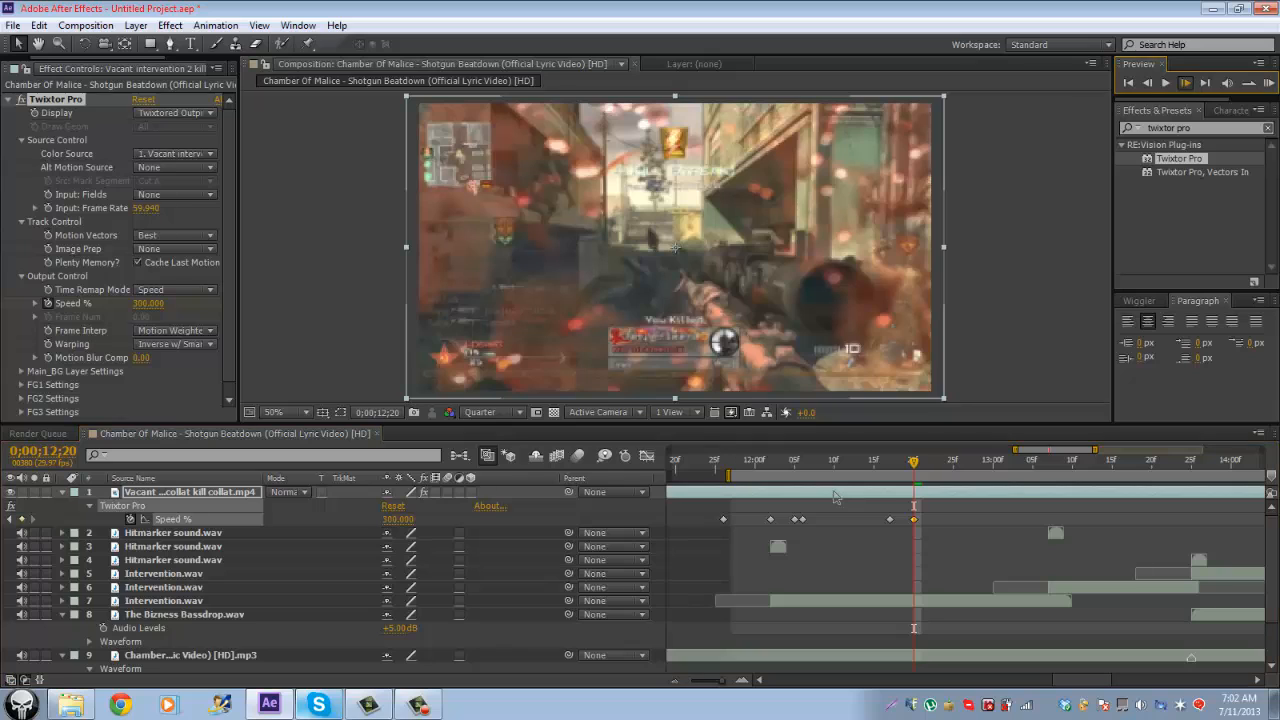
click(403, 519)
text(1)
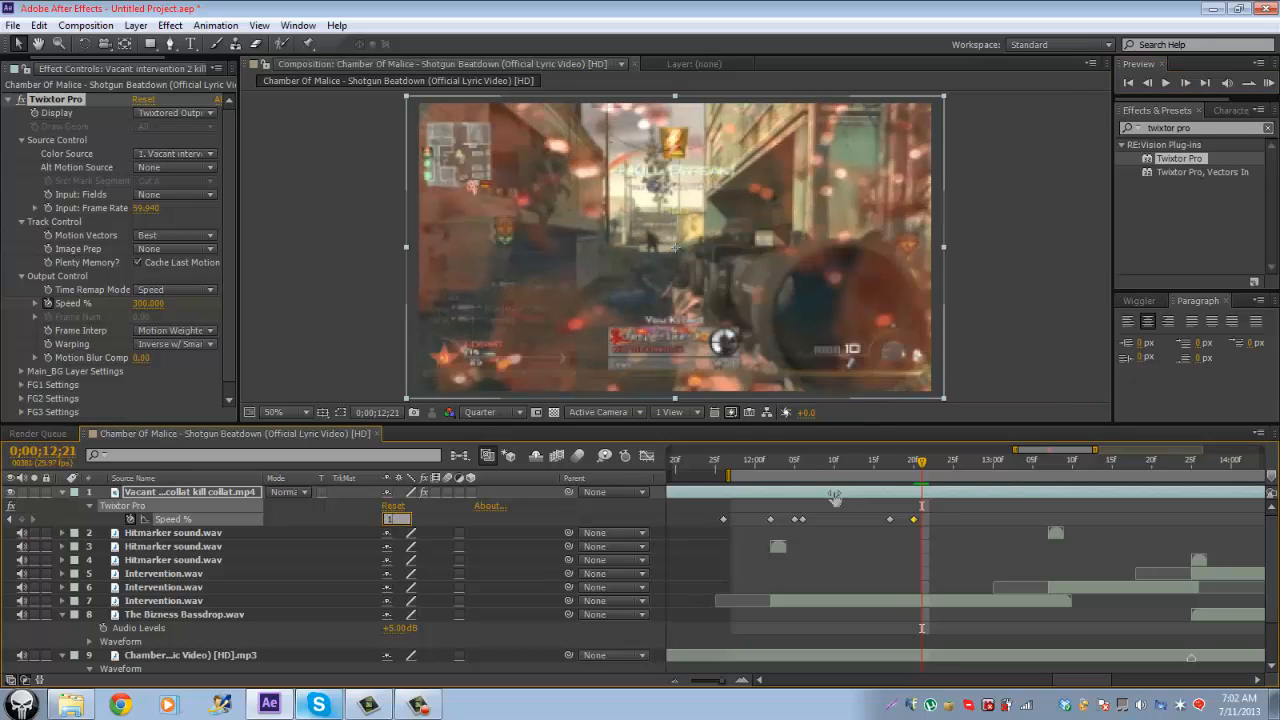
key(Return)
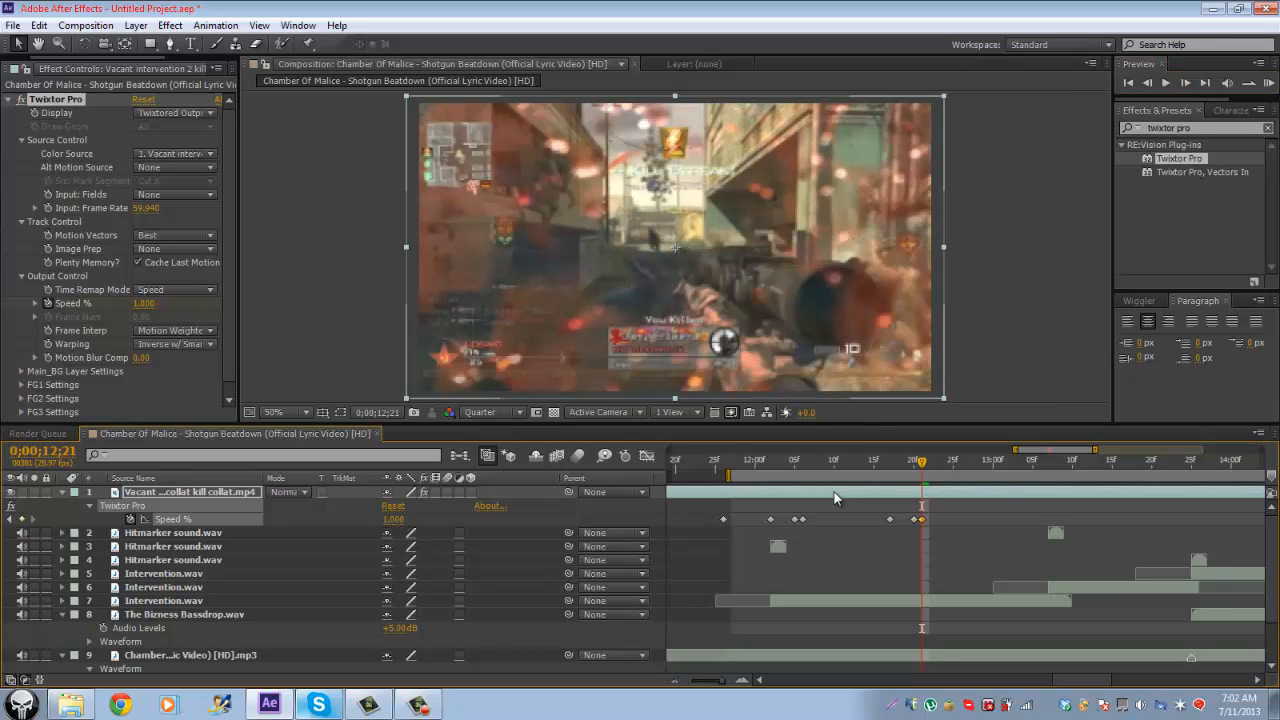
Step: Step through the slow-motion frames from 0;00;12;21 to 0;00;13;07, just before the next hitmarker sound
key(Page_Down)
key(Page_Down)
key(Page_Down)
key(Page_Down)
key(Page_Down)
key(Page_Down)
key(Page_Down)
key(Page_Down)
key(Page_Down)
key(Page_Down)
key(Page_Down)
key(Page_Down)
key(Page_Down)
key(Page_Down)
key(Page_Down)
key(Page_Down)
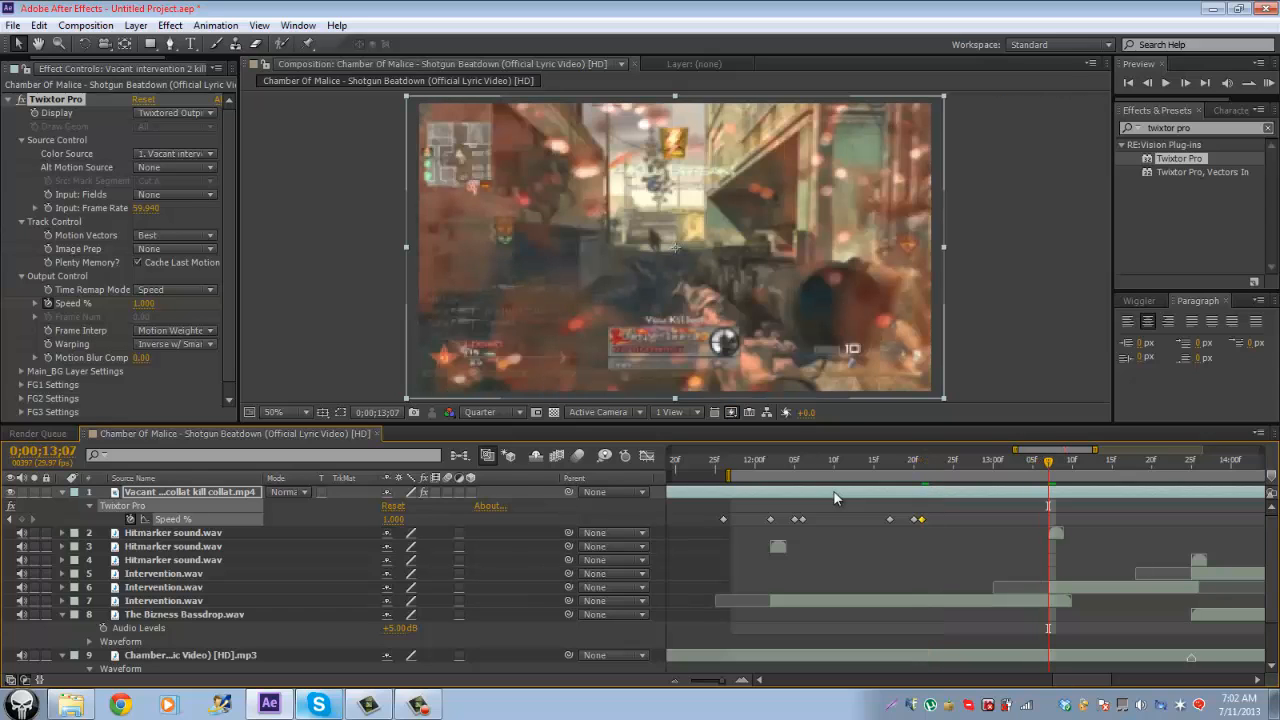
Step: Step back to 0;00;13;01 and add a Speed % keyframe there that holds the value of 1
key(Page_Up)
key(Page_Up)
key(Page_Up)
key(Page_Up)
key(Page_Up)
key(Page_Up)
key(Page_Up)
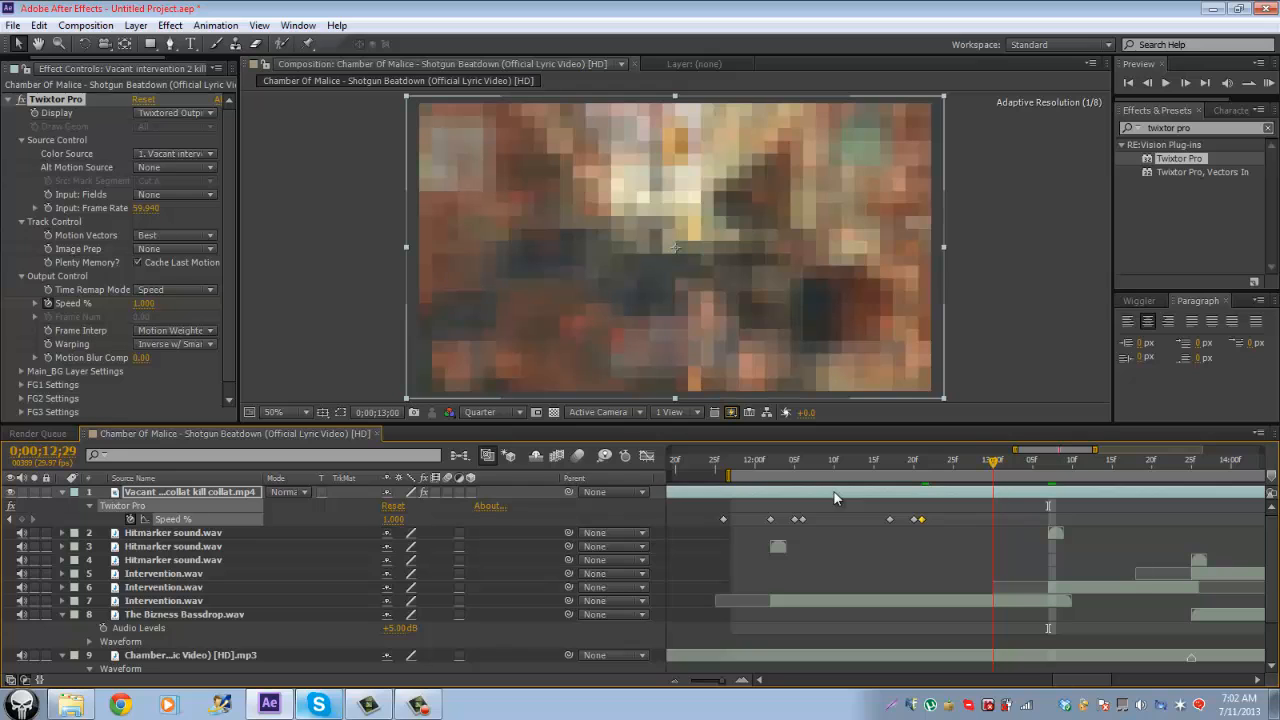
key(Page_Down)
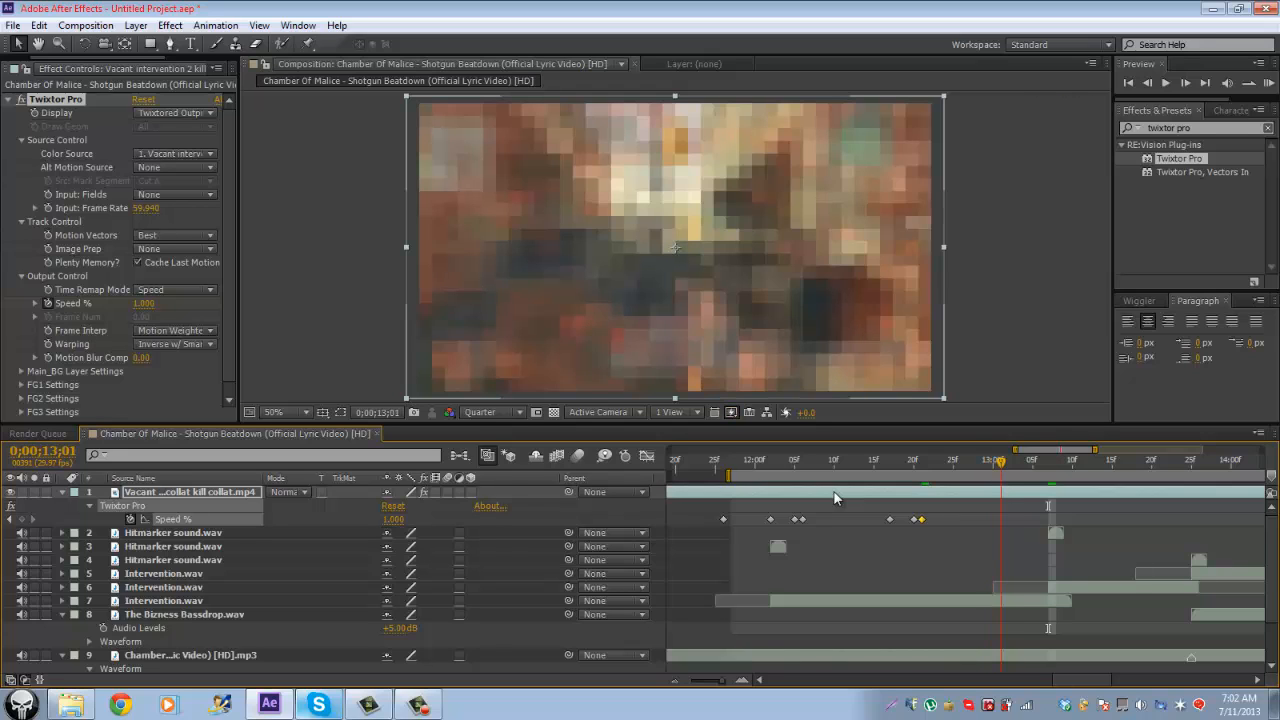
key(ctrl+v)
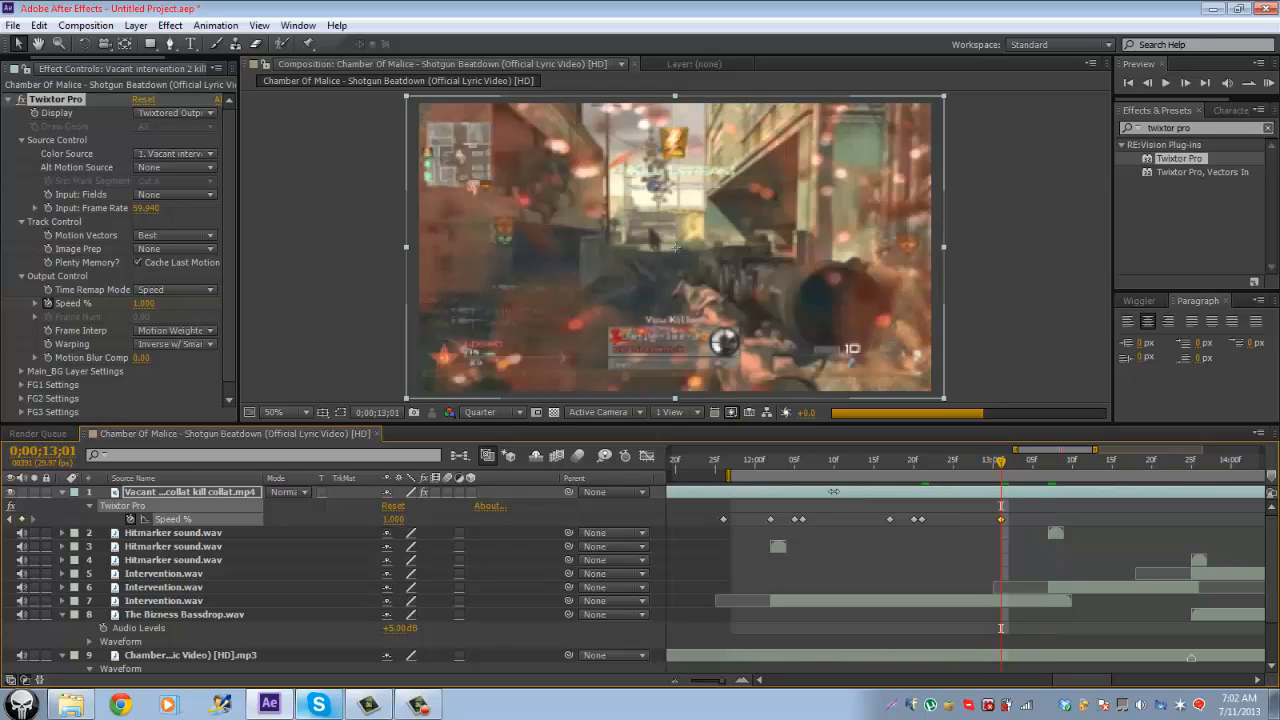
Step: Move to 0;00;13;07 and keyframe Speed % there at 300
key(Page_Down)
key(Page_Down)
key(Page_Down)
key(Page_Down)
key(Page_Down)
key(Page_Down)
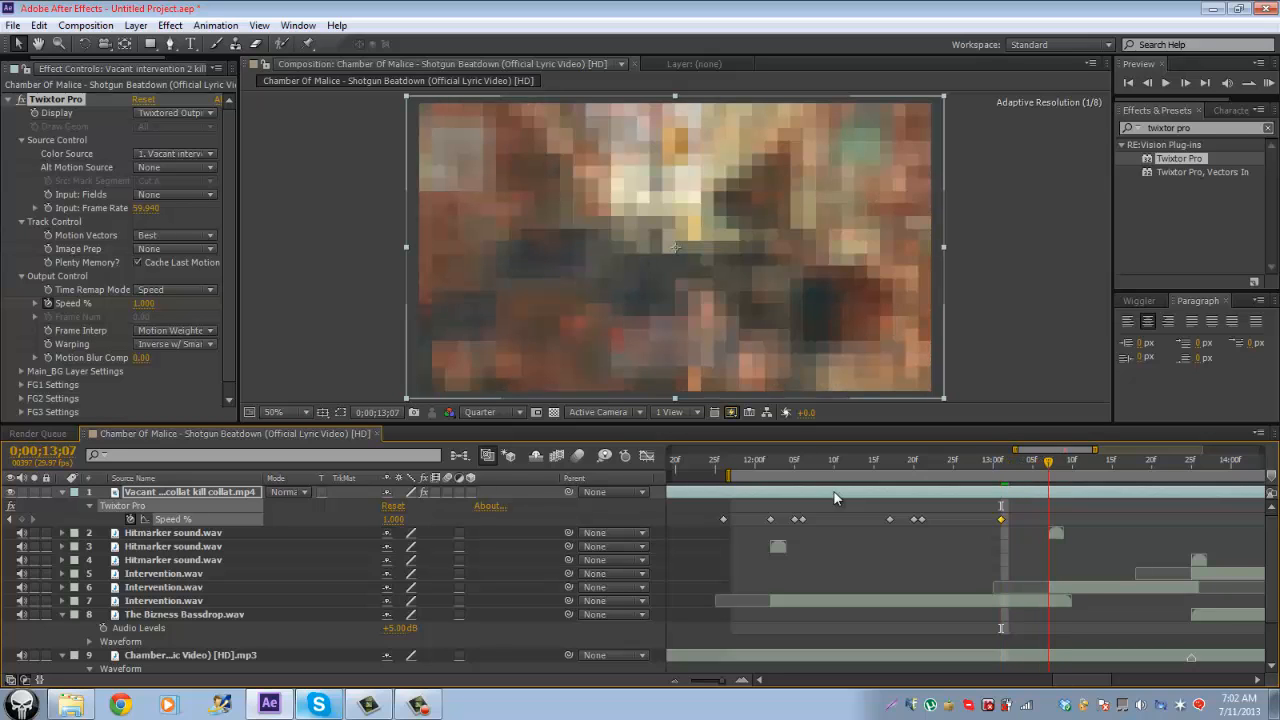
key(ctrl+v)
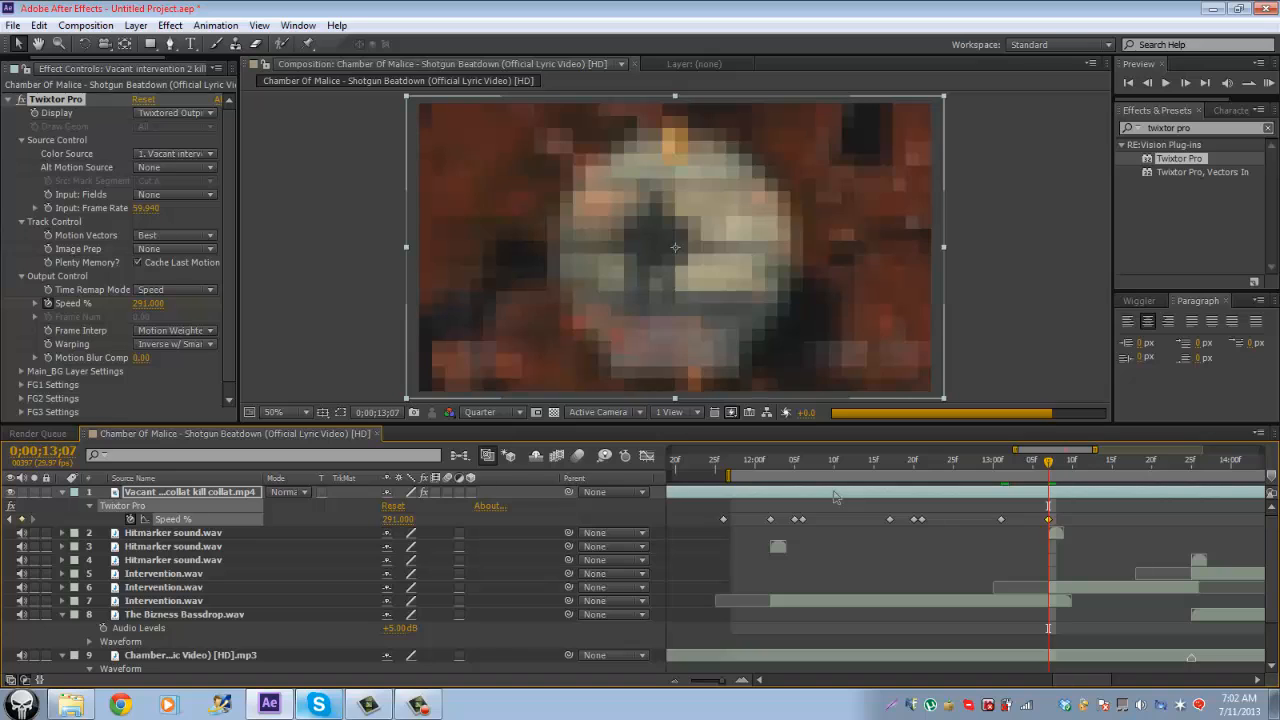
click(398, 519)
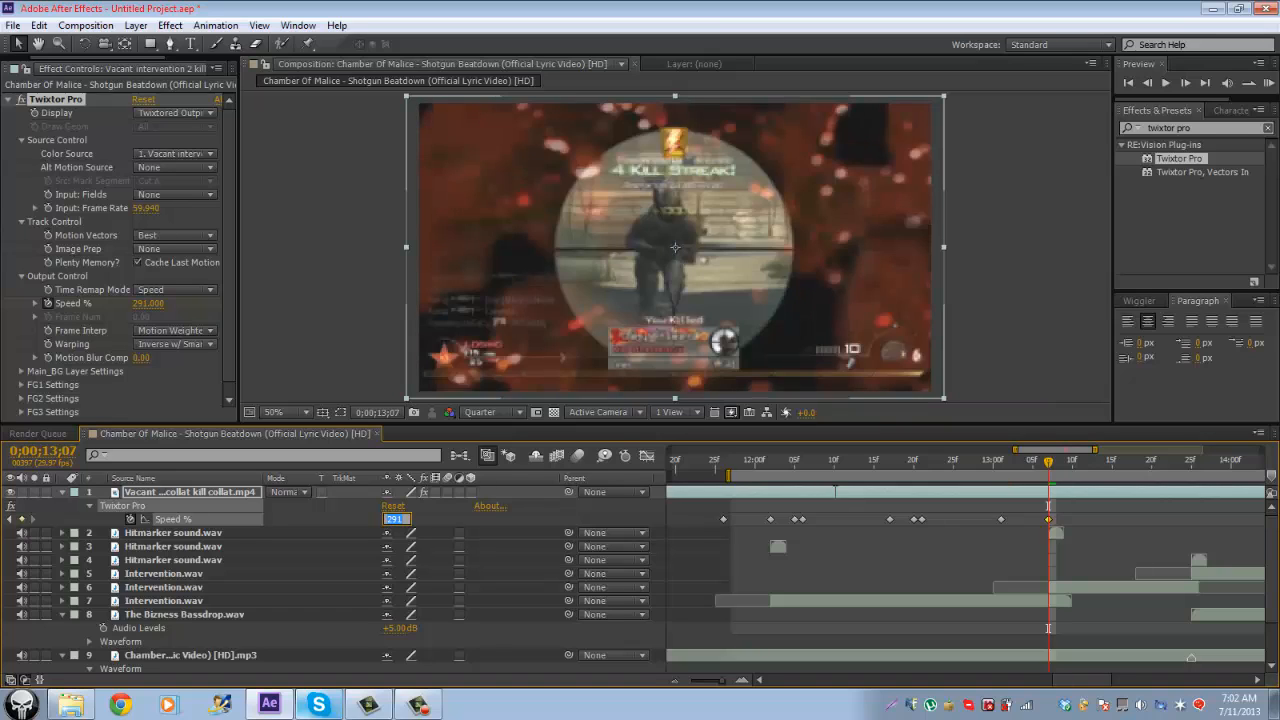
text(300)
key(Return)
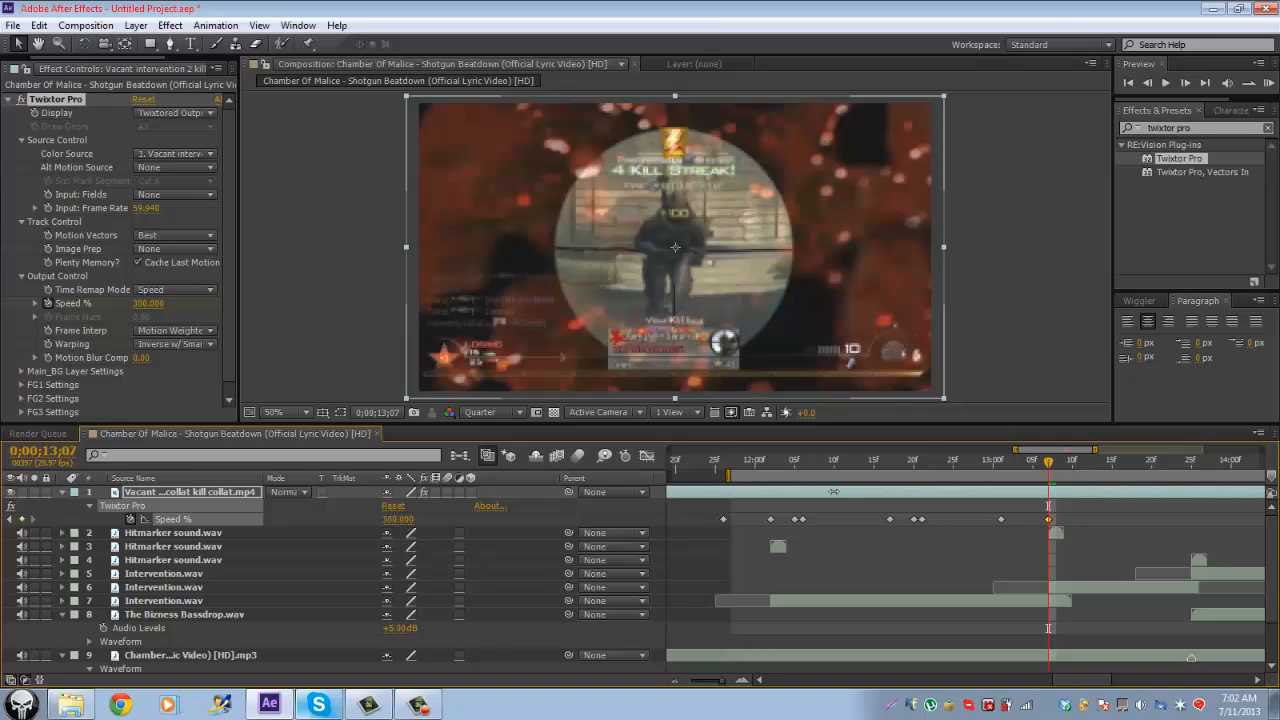
Step: Step on to 0;00;13;10 and raise Speed % to 490 there with a new keyframe
key(Page_Down)
key(Page_Down)
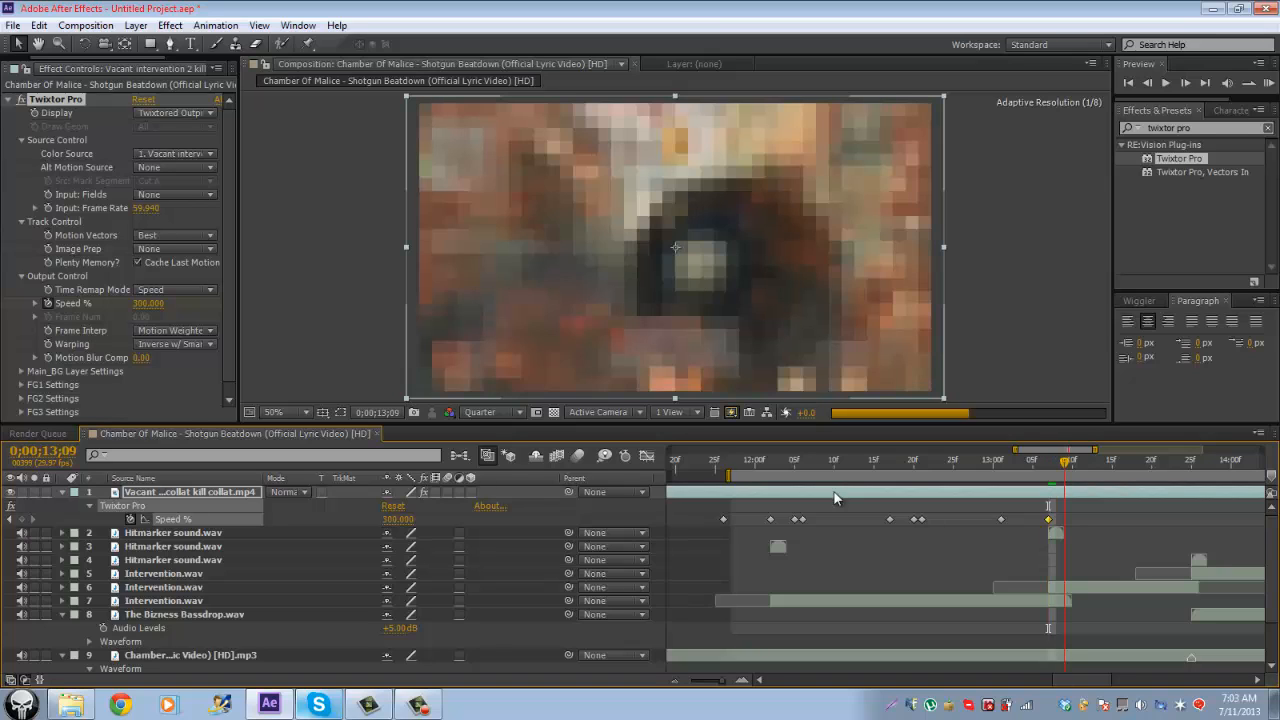
key(Page_Down)
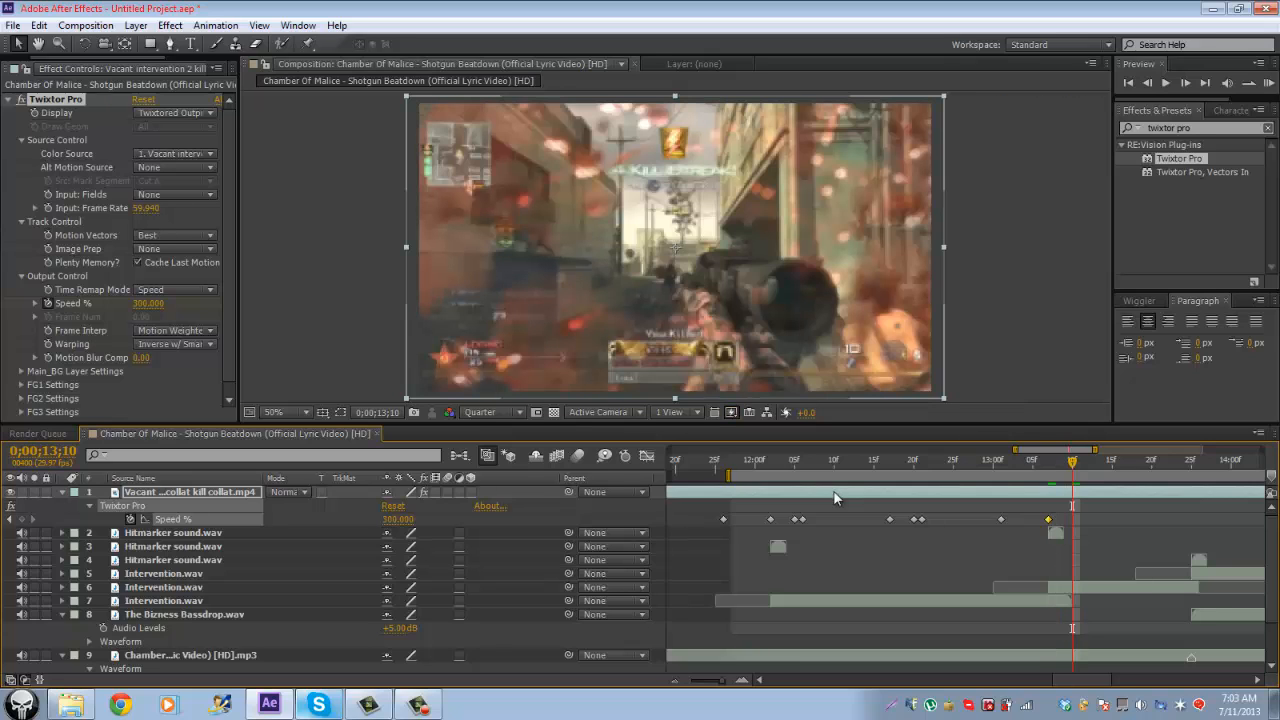
drag(398, 519, 454, 519)
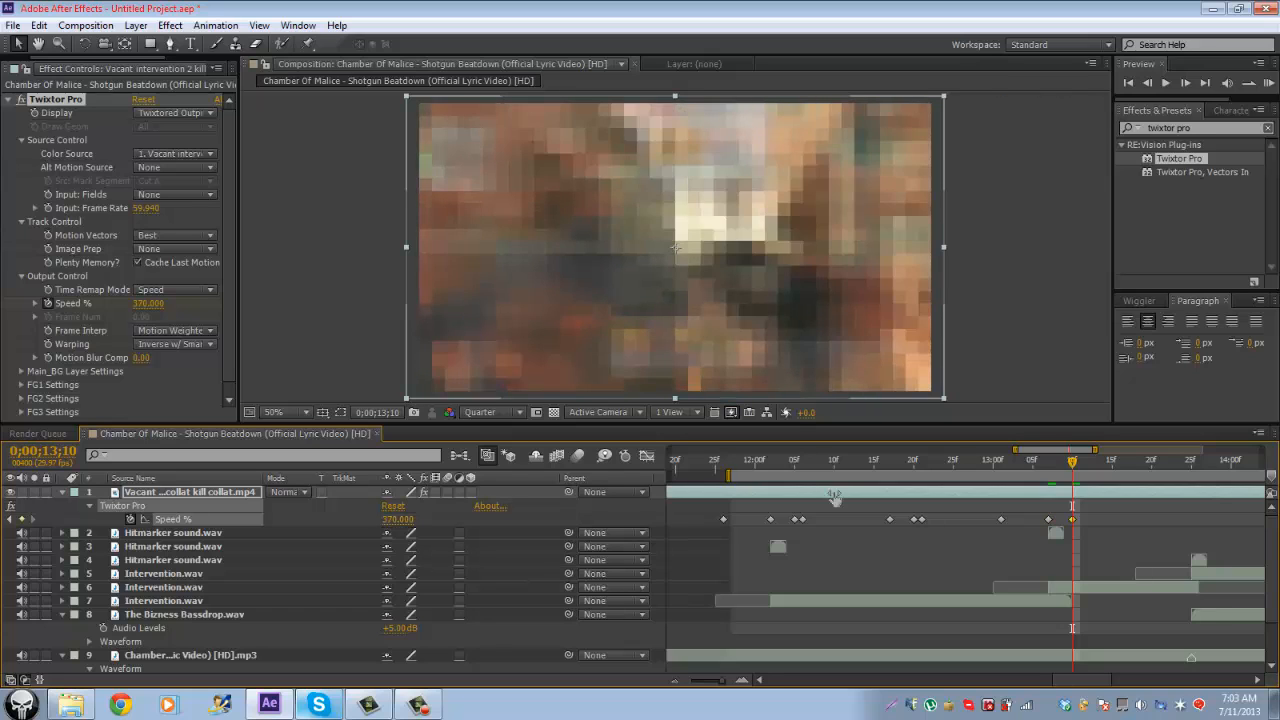
drag(834, 491, 834, 492)
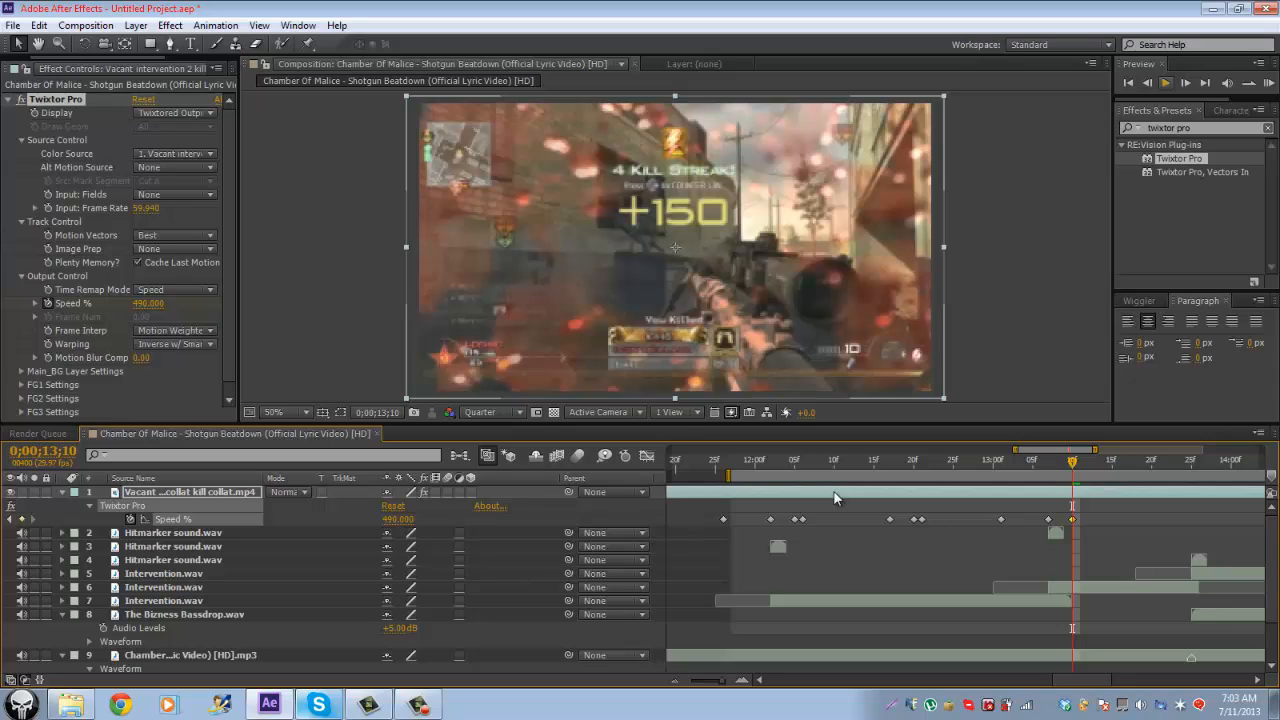
Step: Advance one frame to 0;00;13;11 and keyframe Speed % at 1
key(Page_Down)
click(398, 519)
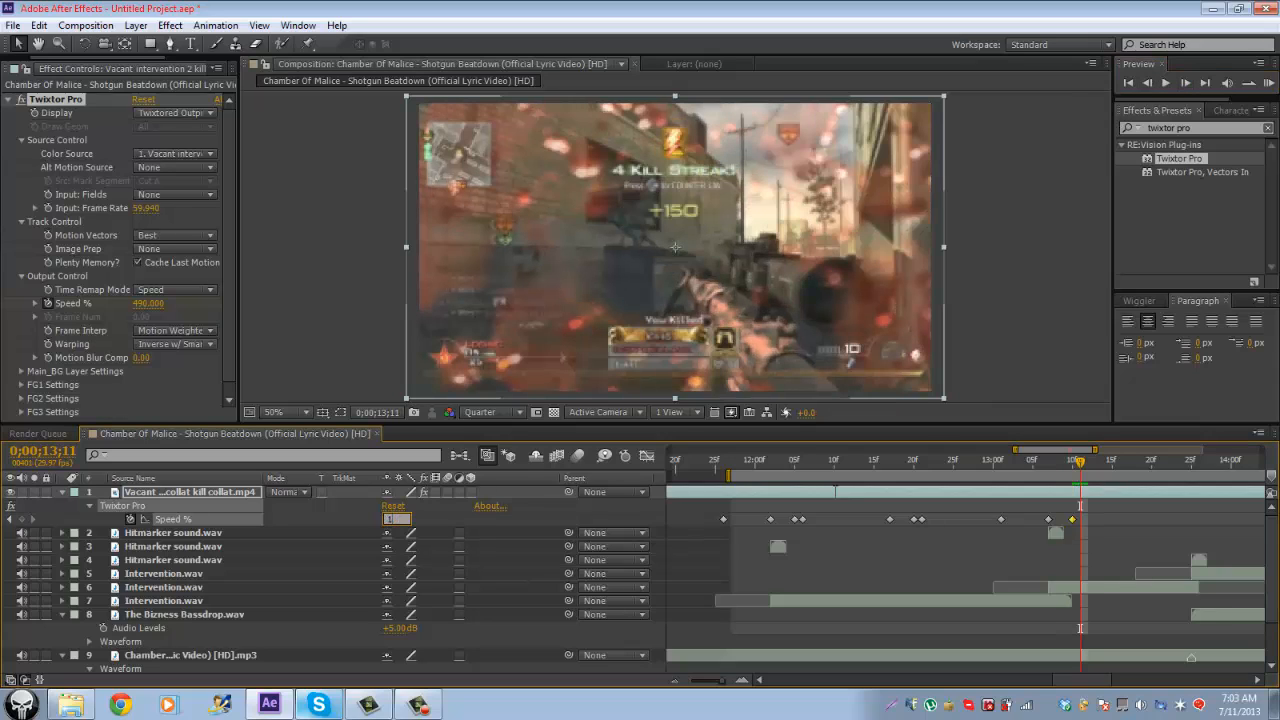
text(1)
key(Return)
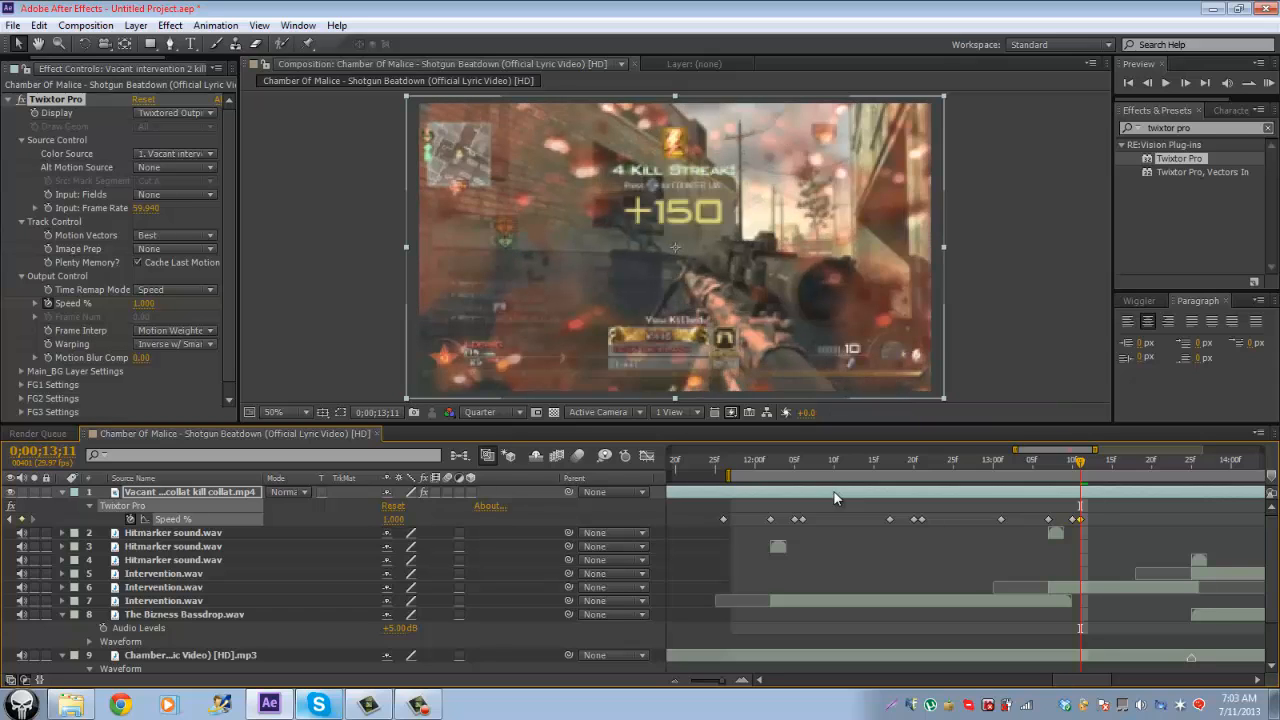
Step: Follow the music's waveform frame by frame from 0;00;13;11 to 0;00;13;19
scroll(835, 498, right, 5)
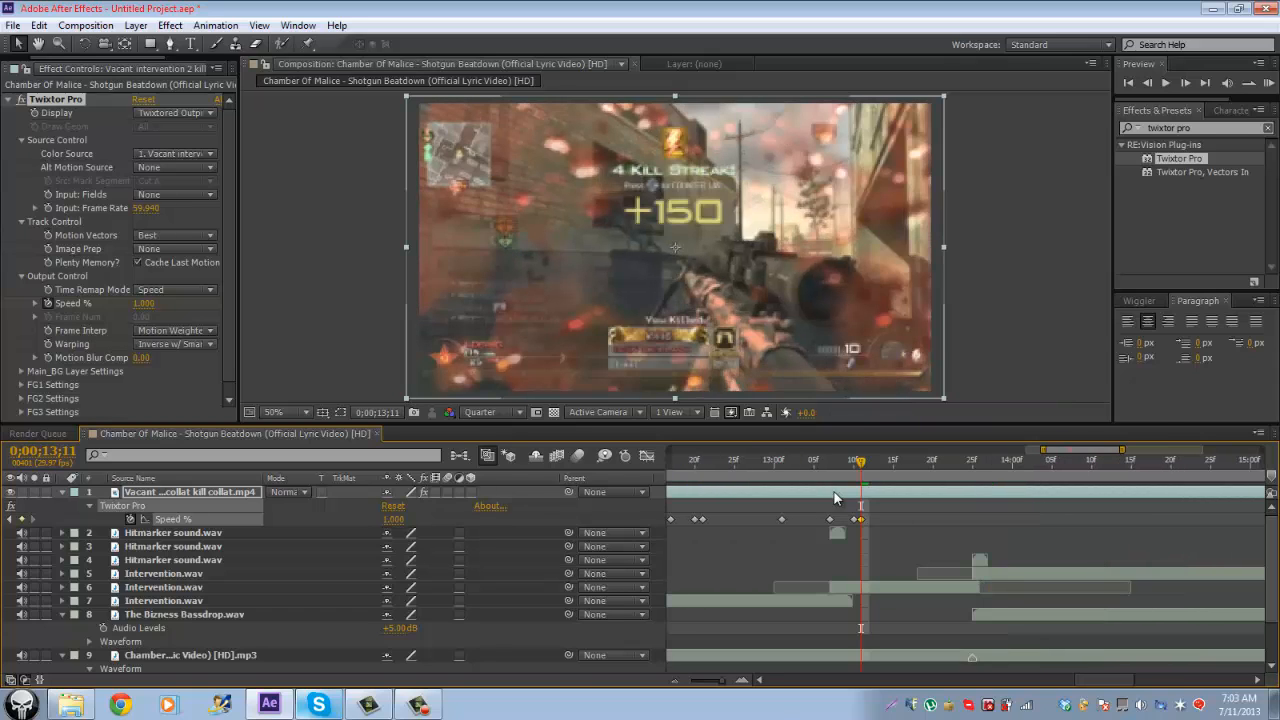
scroll(835, 498, down, 3)
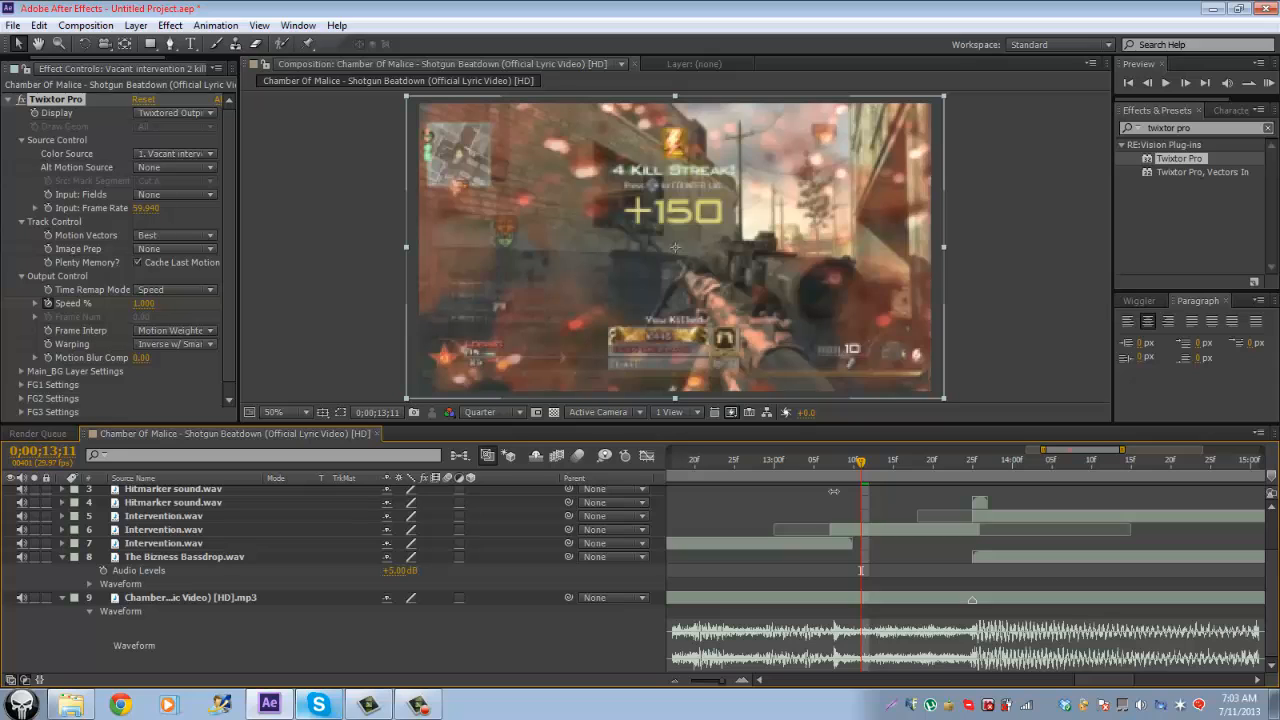
key(Page_Down)
key(Page_Down)
key(Page_Down)
key(Page_Down)
key(Page_Down)
key(Page_Down)
key(Page_Down)
key(Page_Down)
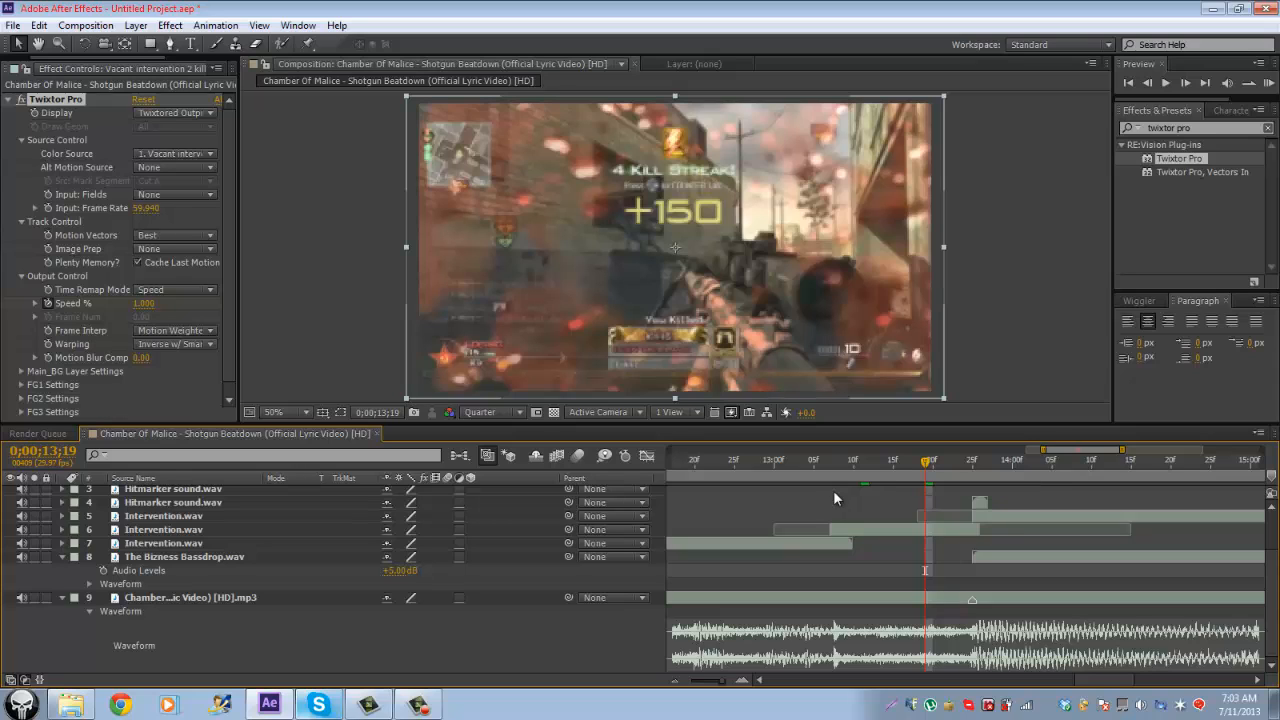
Step: Step back frame by frame through the clip from 0;00;13;19 to the Speed % keyframe at 0;00;13;11
scroll(836, 498, up, 2)
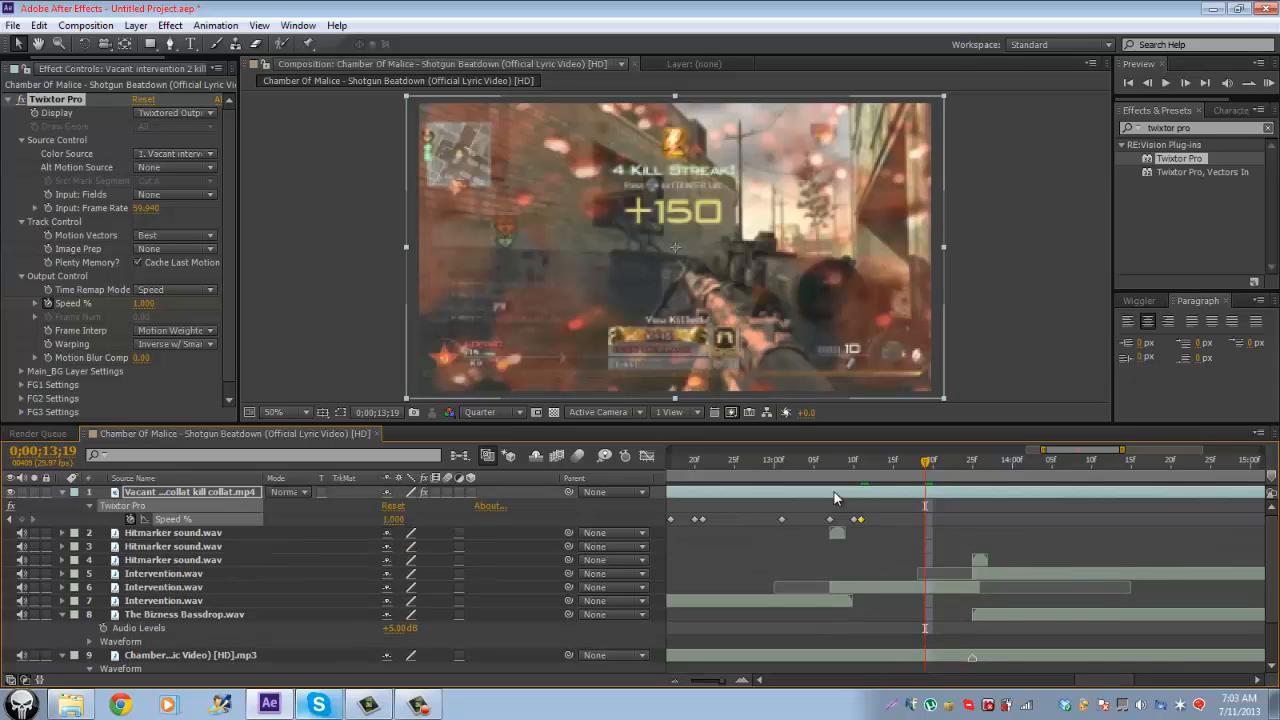
key(Page_Up)
key(Page_Up)
key(Page_Up)
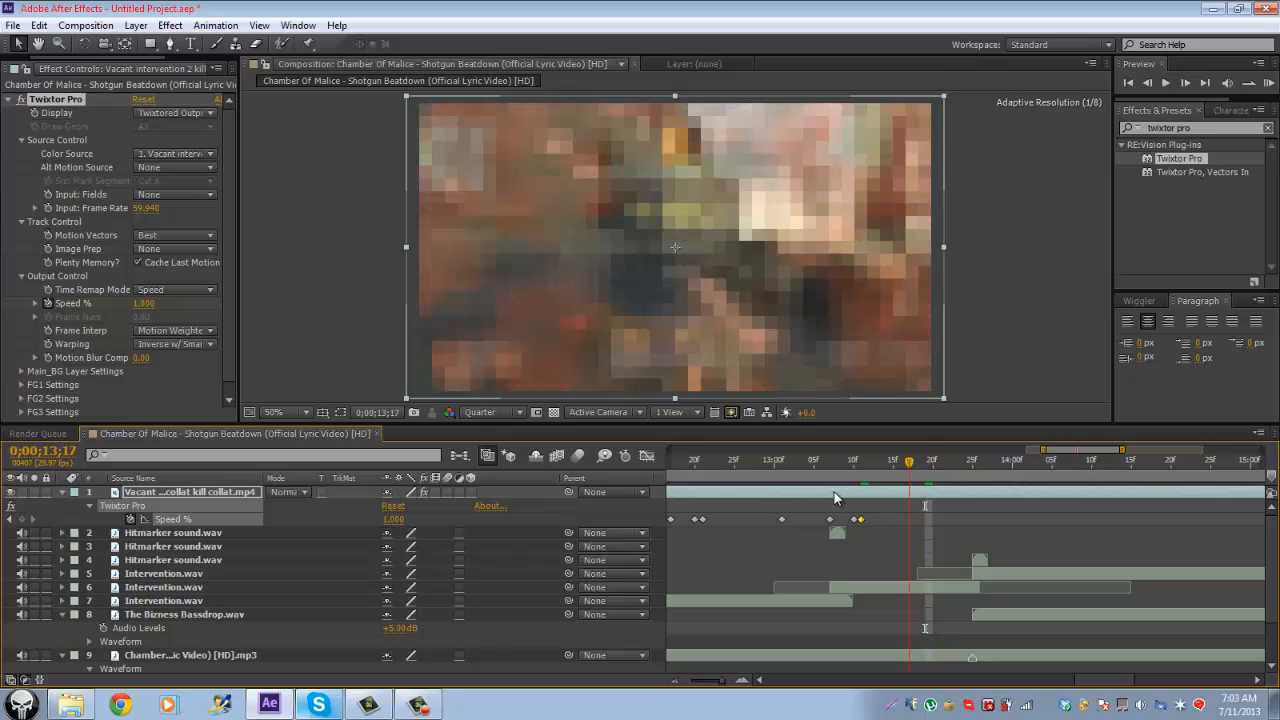
key(Page_Up)
key(Page_Up)
key(Page_Up)
key(Page_Up)
key(Page_Up)
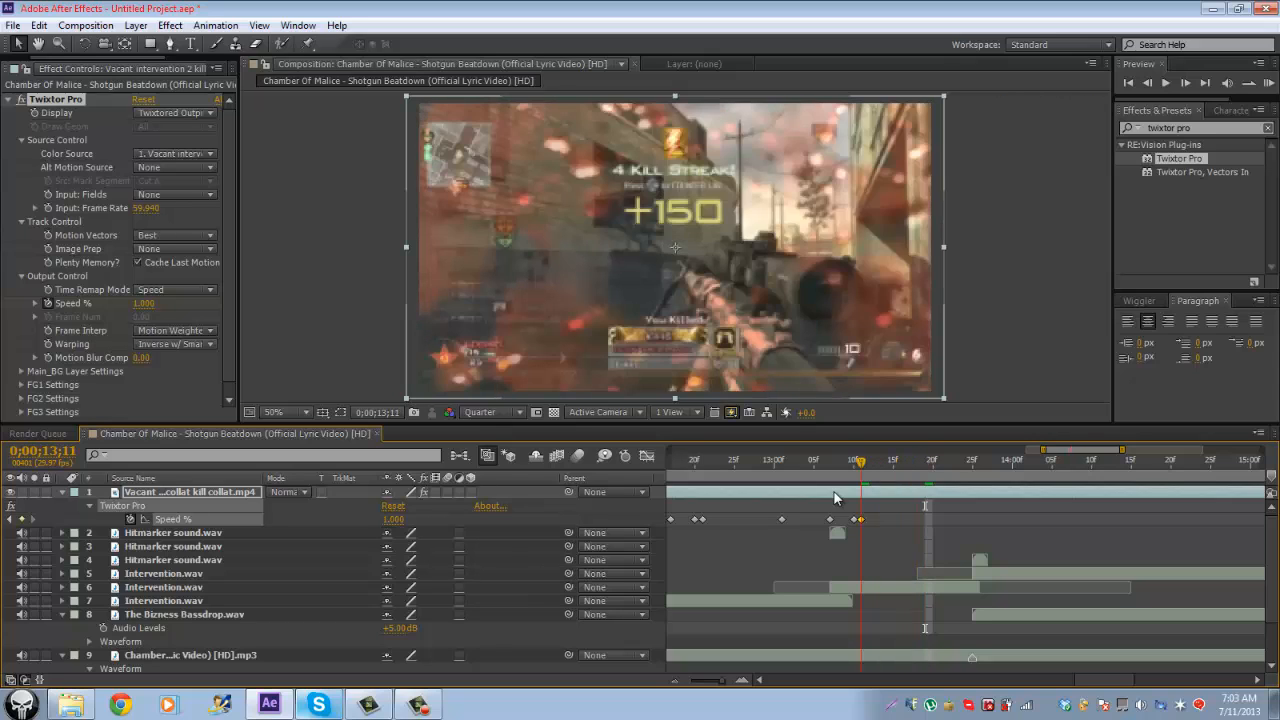
Step: Find 0;00;13;14 frame by frame and add a Speed % keyframe of 1 there
key(Page_Down)
key(Page_Down)
key(Page_Down)
key(Page_Down)
key(Page_Down)
key(Page_Down)
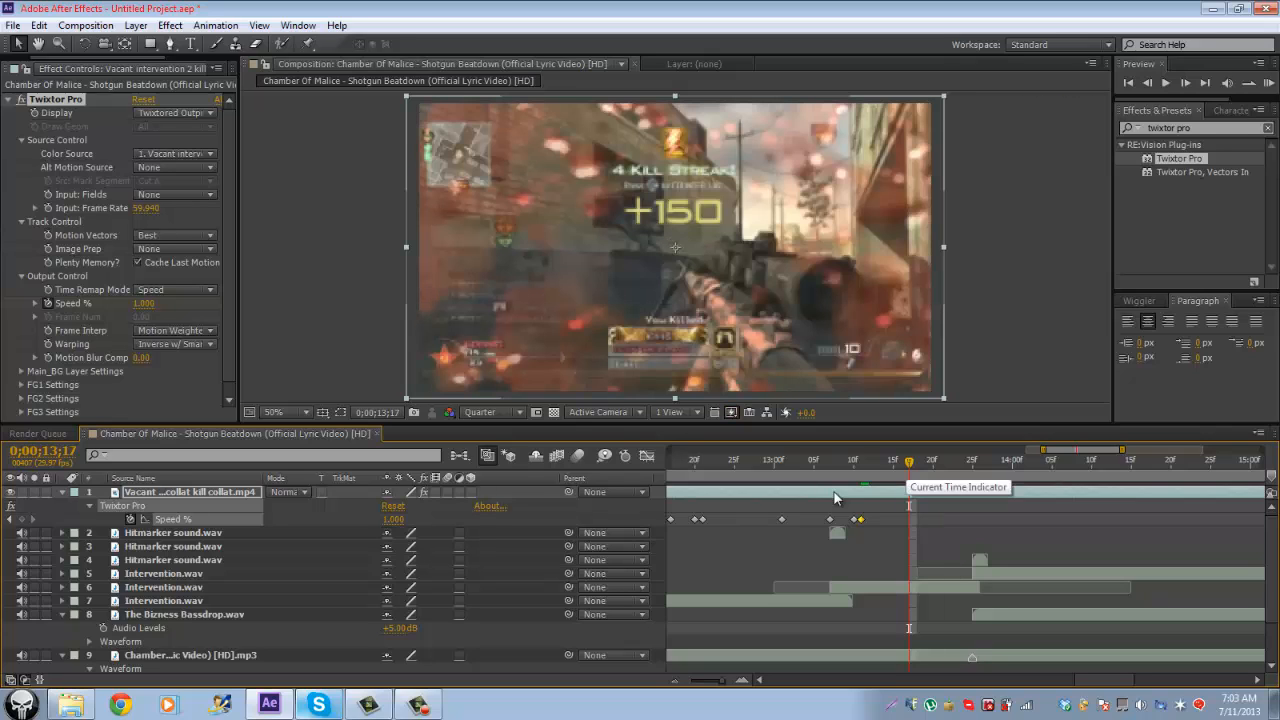
key(Page_Up)
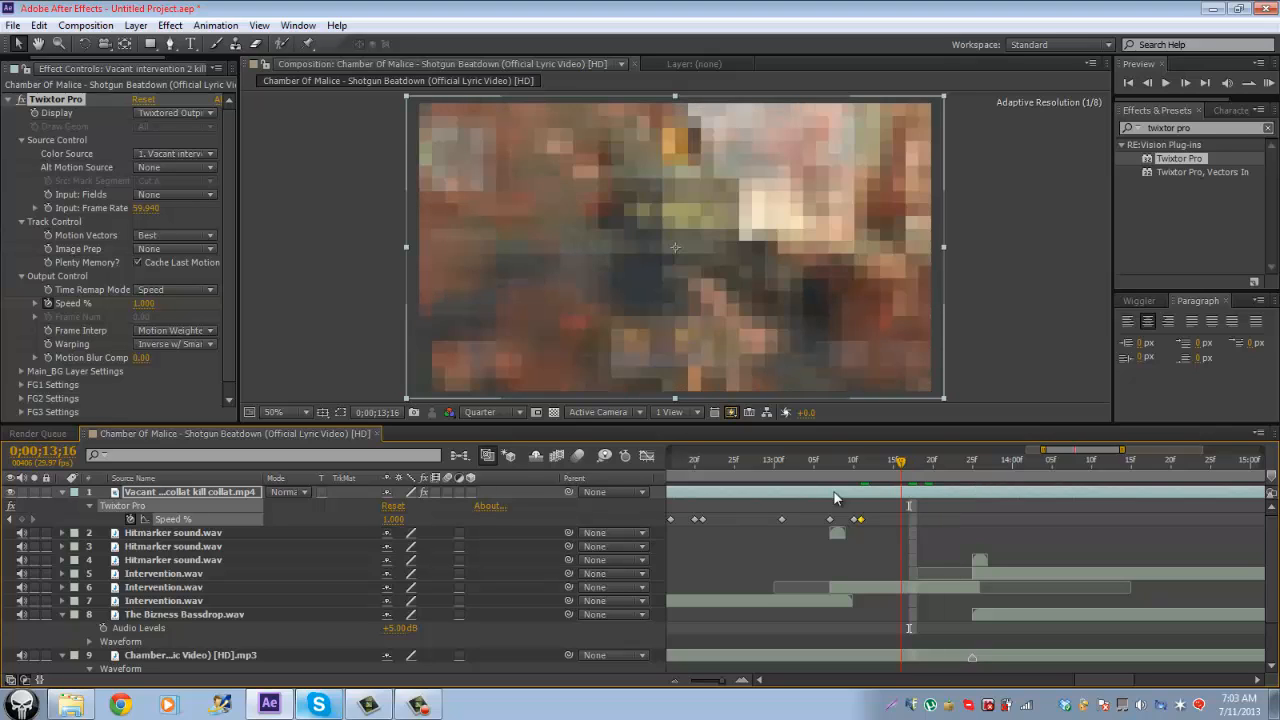
key(Page_Up)
key(Page_Up)
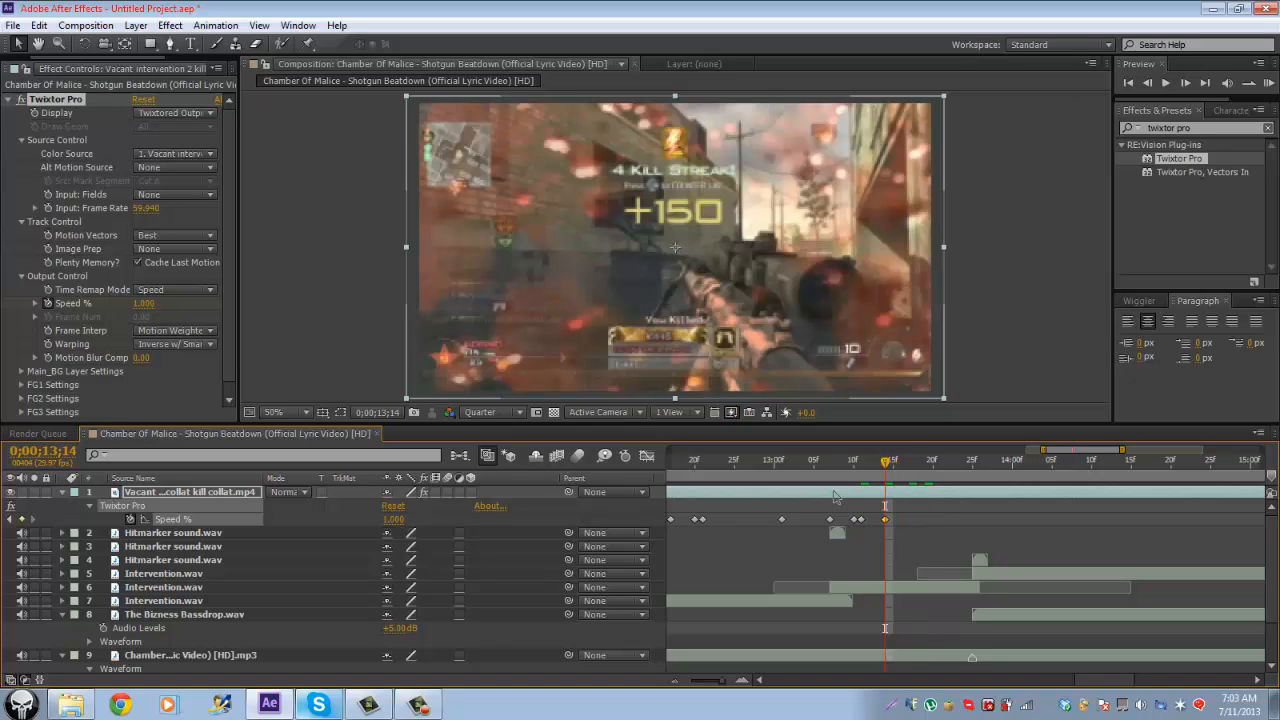
Step: Move on to 0;00;13;17 and raise Speed % to 381 there with a new keyframe
key(Page_Down)
key(Page_Down)
key(Page_Down)
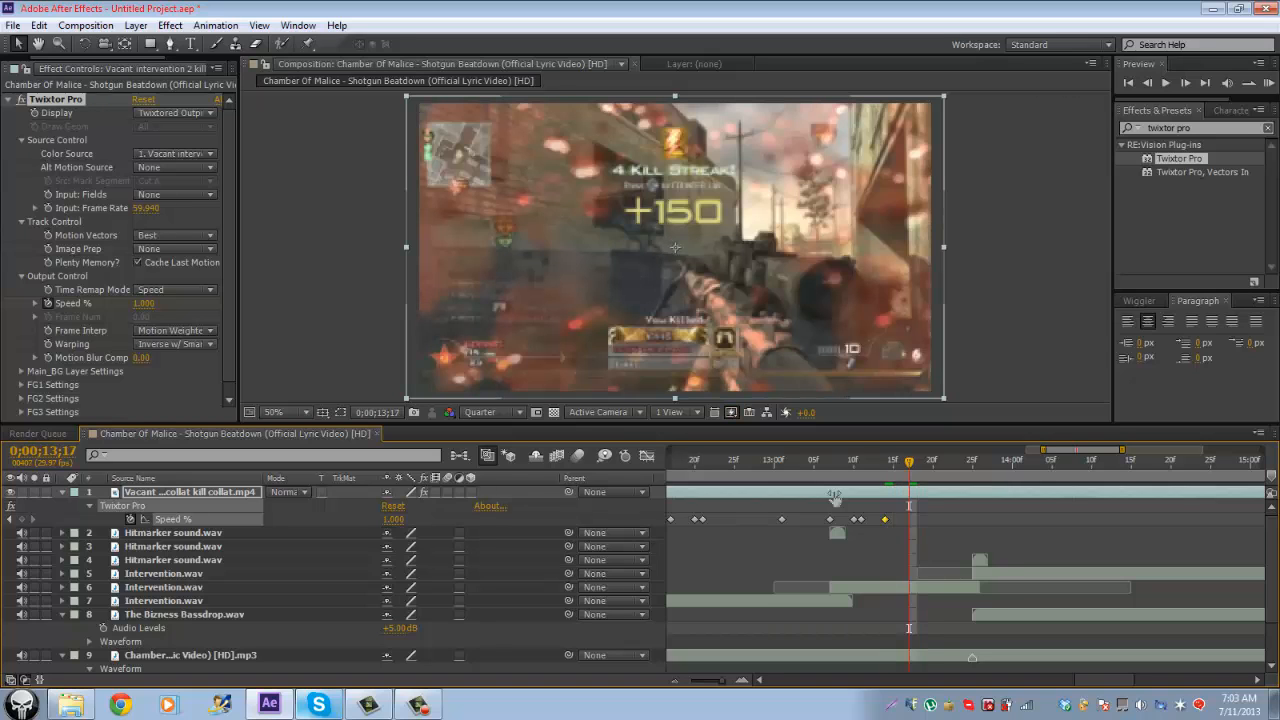
drag(146, 303, 436, 303)
Step: Keyframe Speed % at 1 on 0;00;13;18 and add a matching keyframe at 0;00;13;19
key(space)
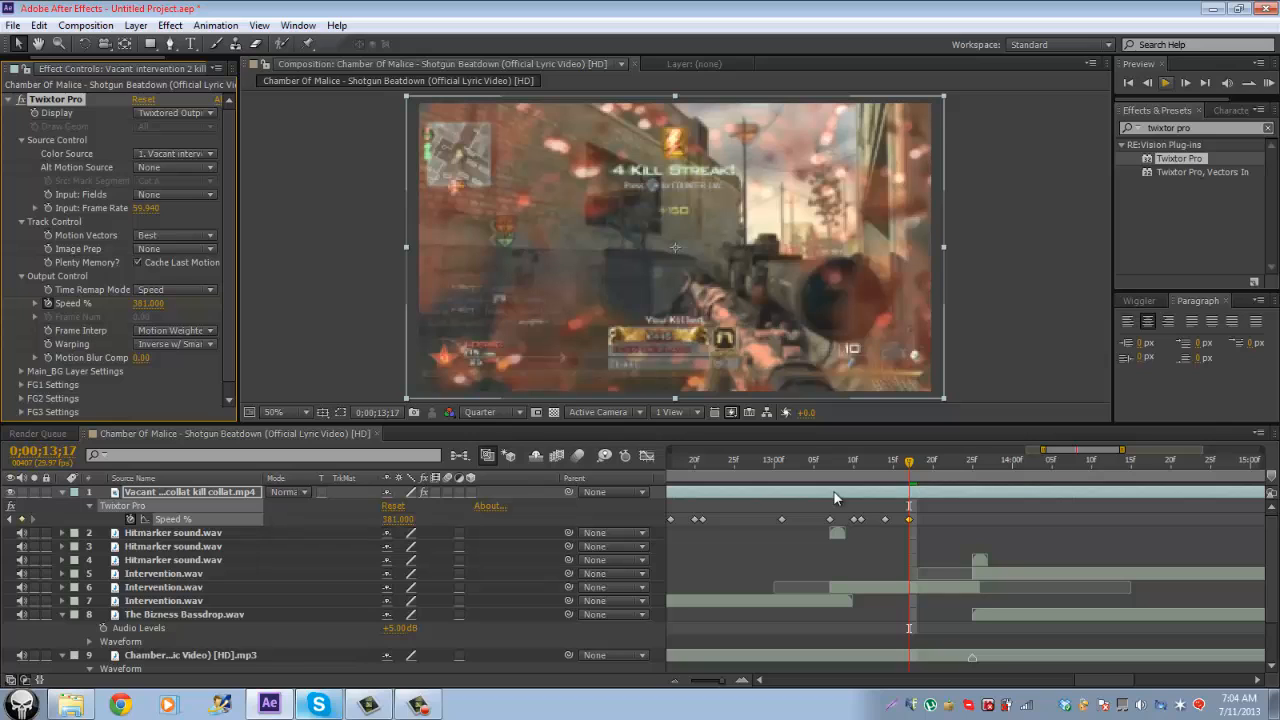
key(space)
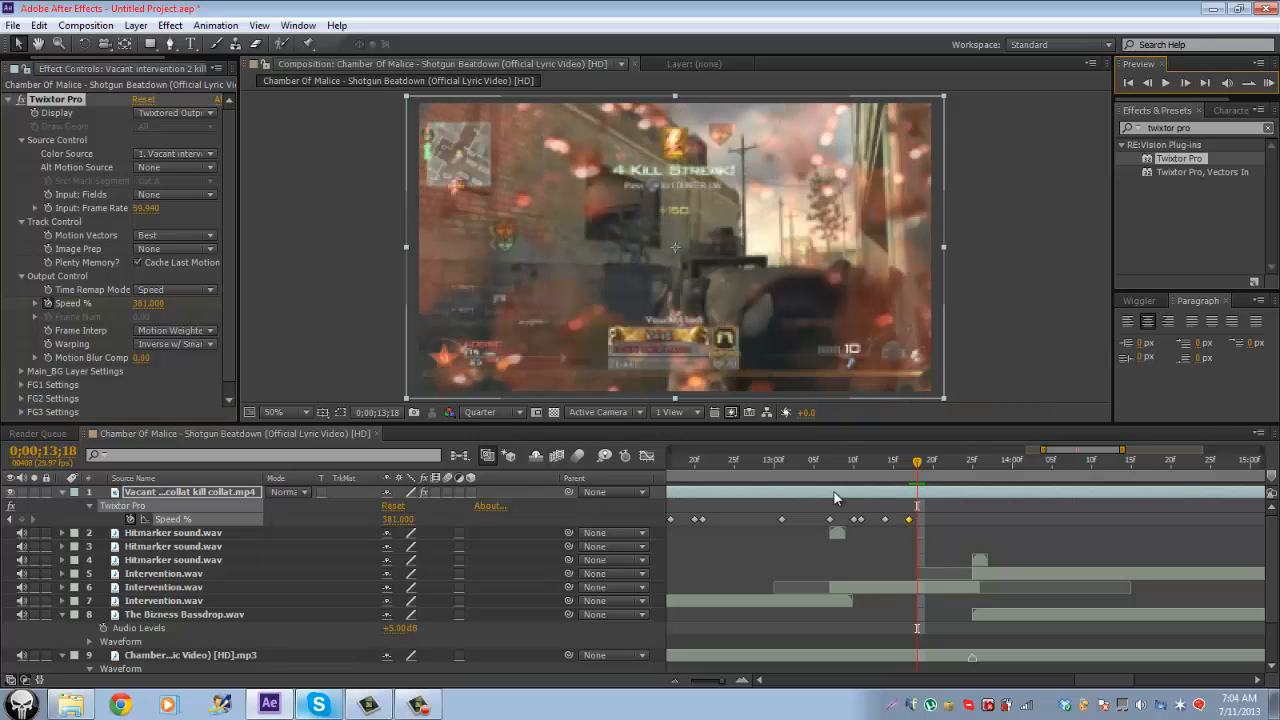
click(148, 303)
text(1)
key(Return)
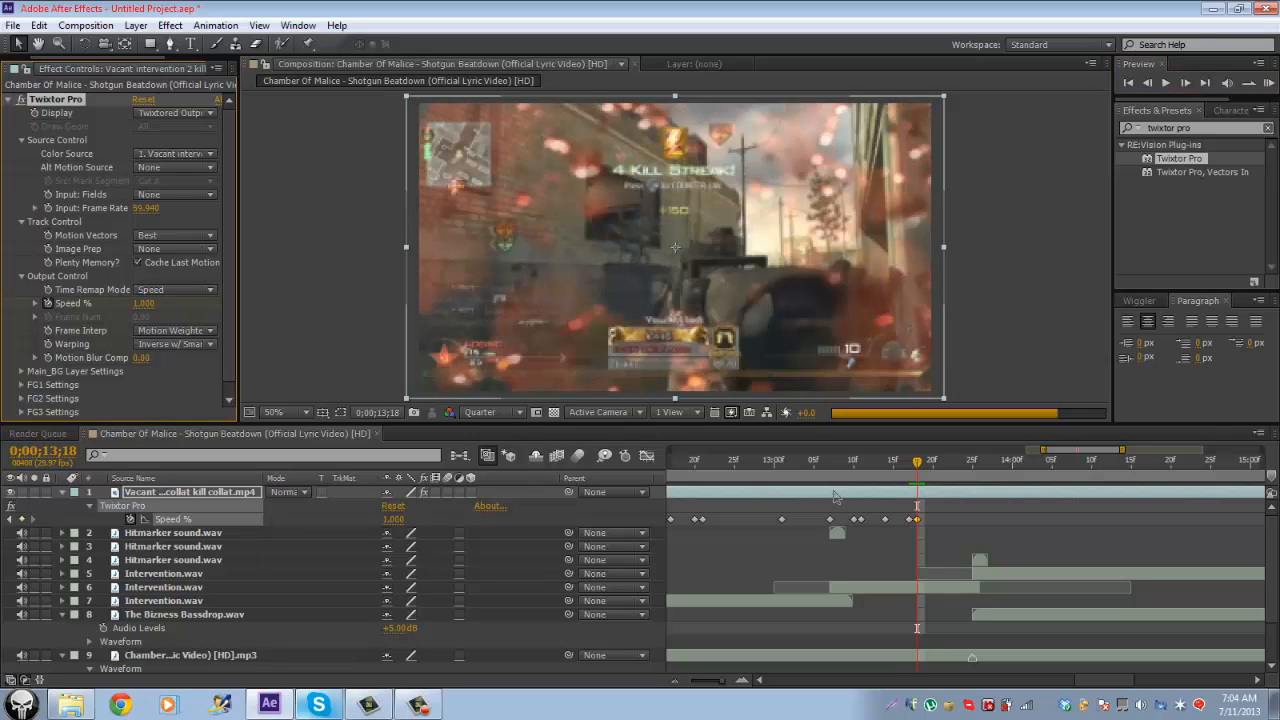
key(Page_Down)
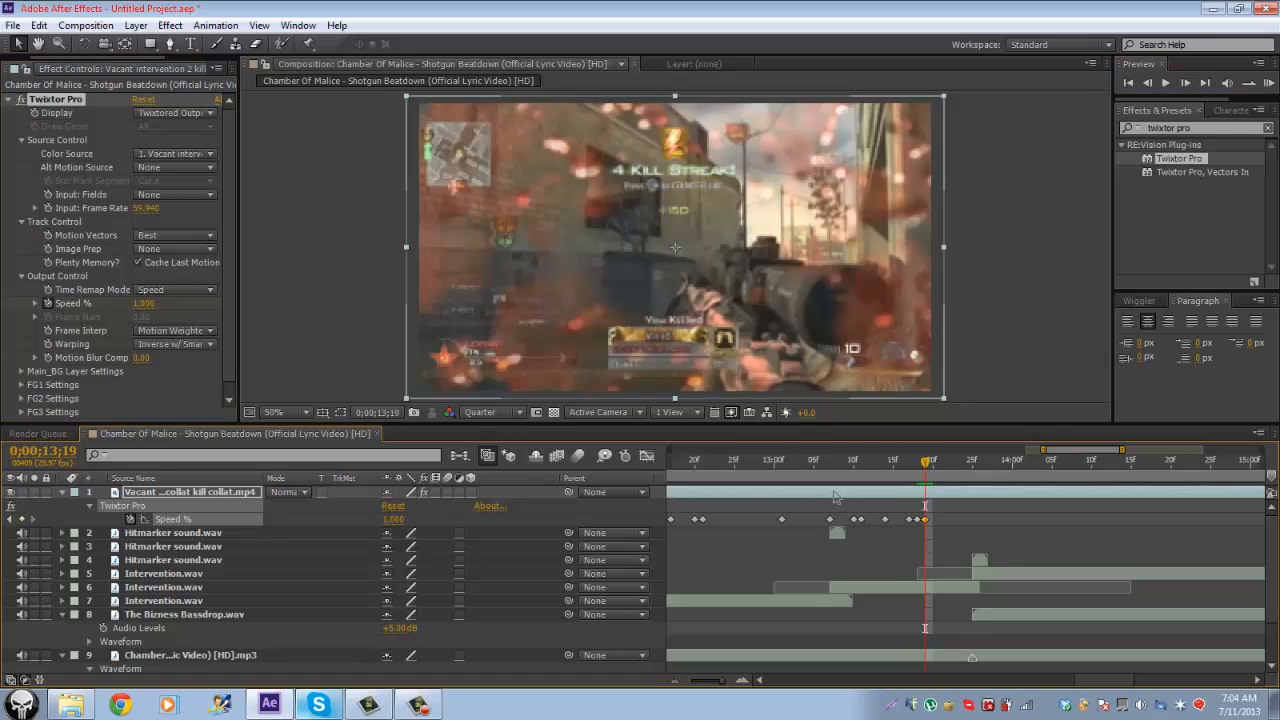
Step: Move to 0;00;13;25, where the bassdrop begins, and keyframe Speed % there at 381
key(Page_Down)
key(Page_Down)
key(Page_Down)
key(Page_Down)
key(Page_Down)
key(Page_Down)
key(Page_Down)
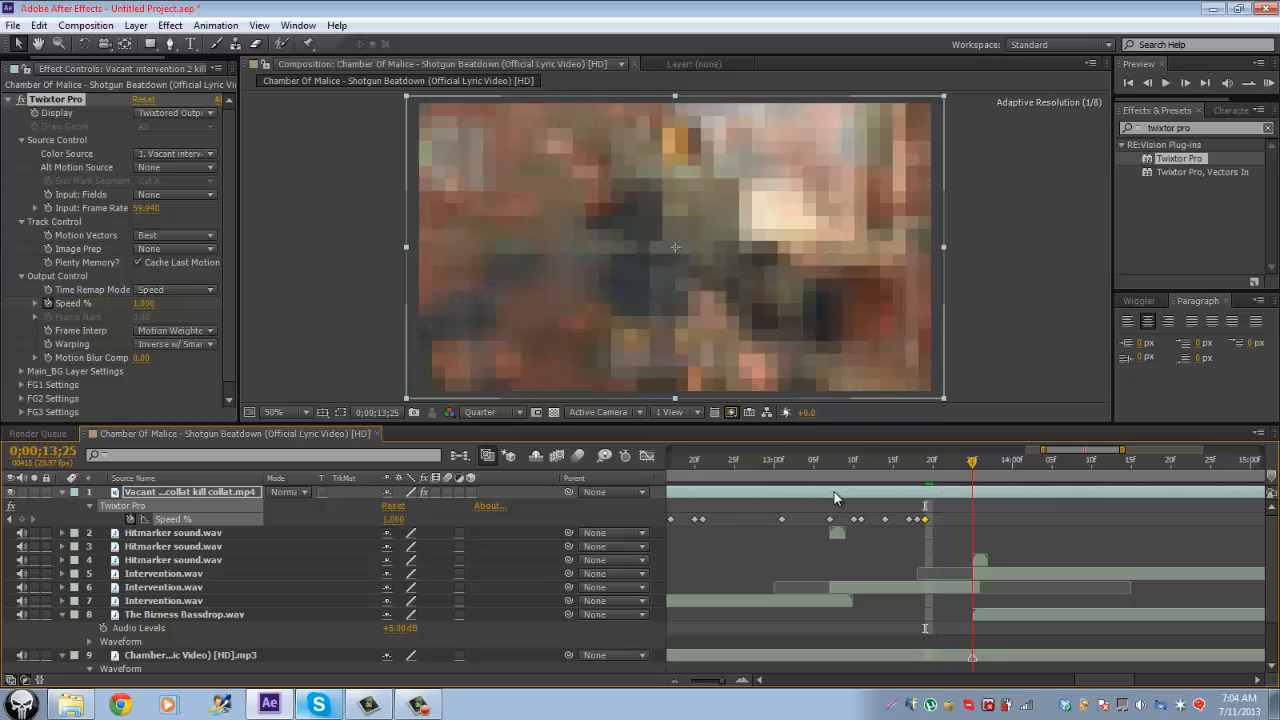
key(Page_Up)
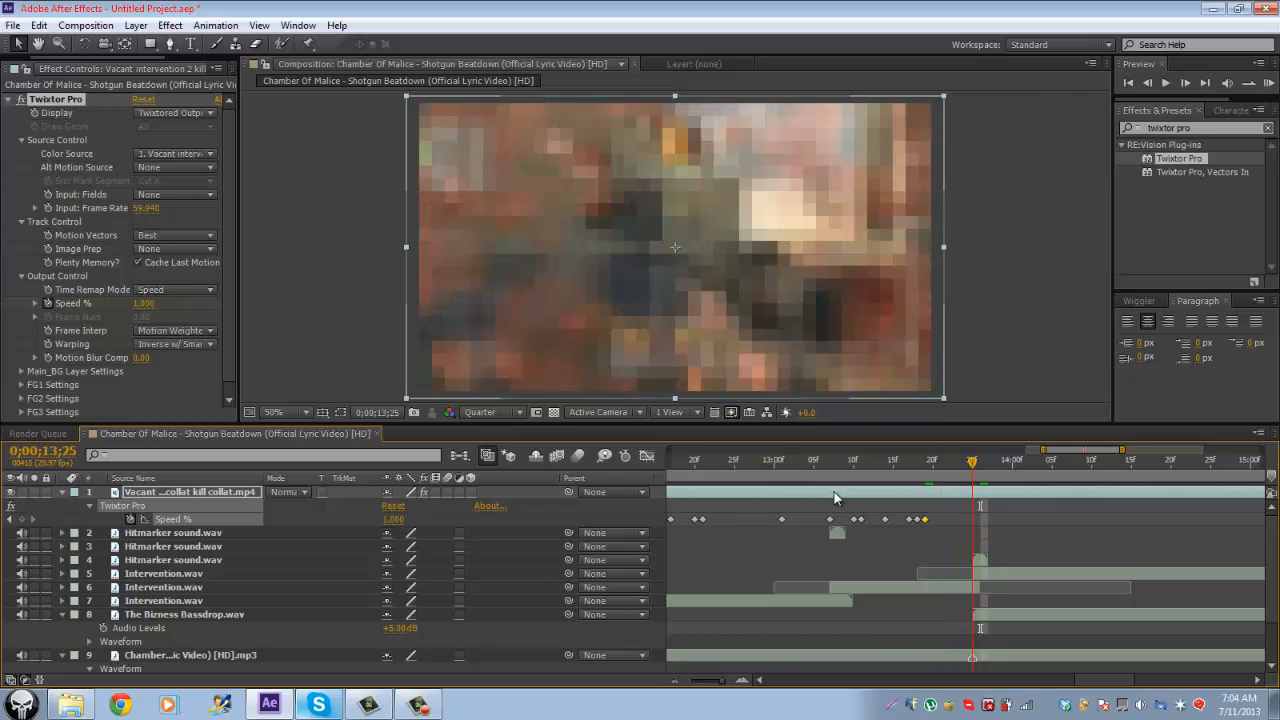
drag(393, 519, 513, 519)
drag(834, 491, 836, 497)
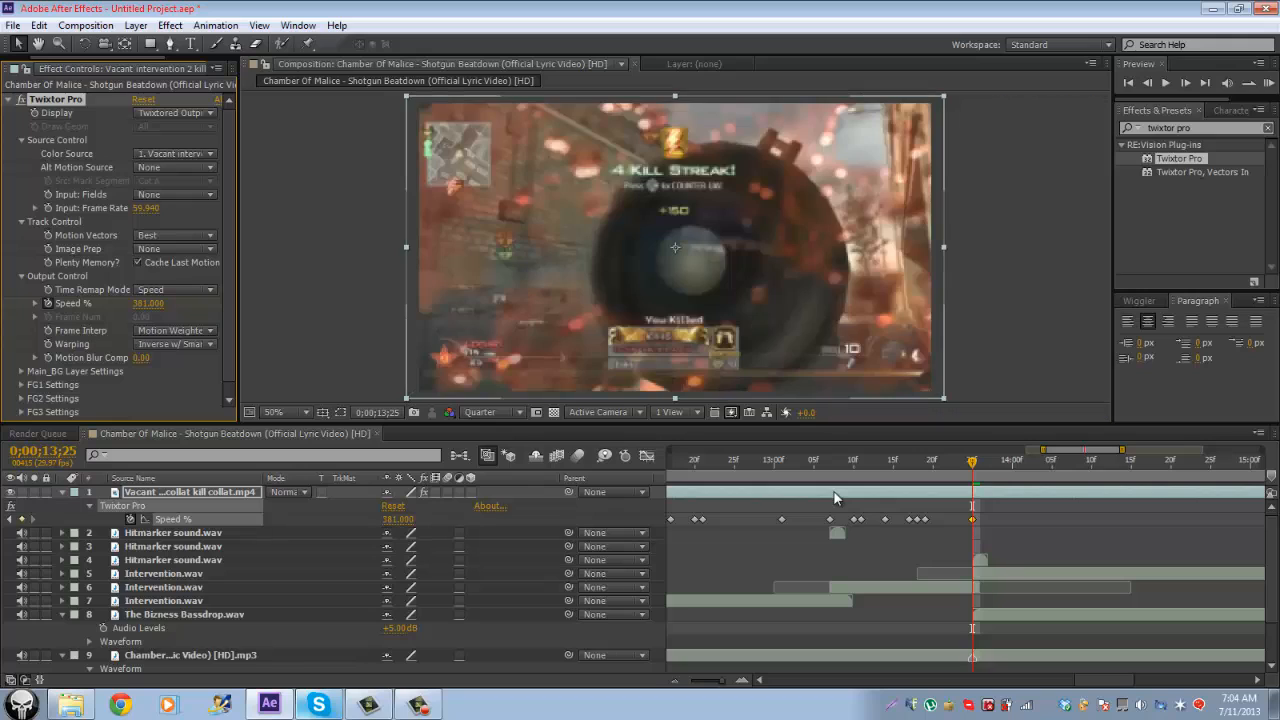
Step: Try Speed % values of 270, 250, 290 and 300 for the keyframe at 0;00;13;25
text(270)
key(Return)
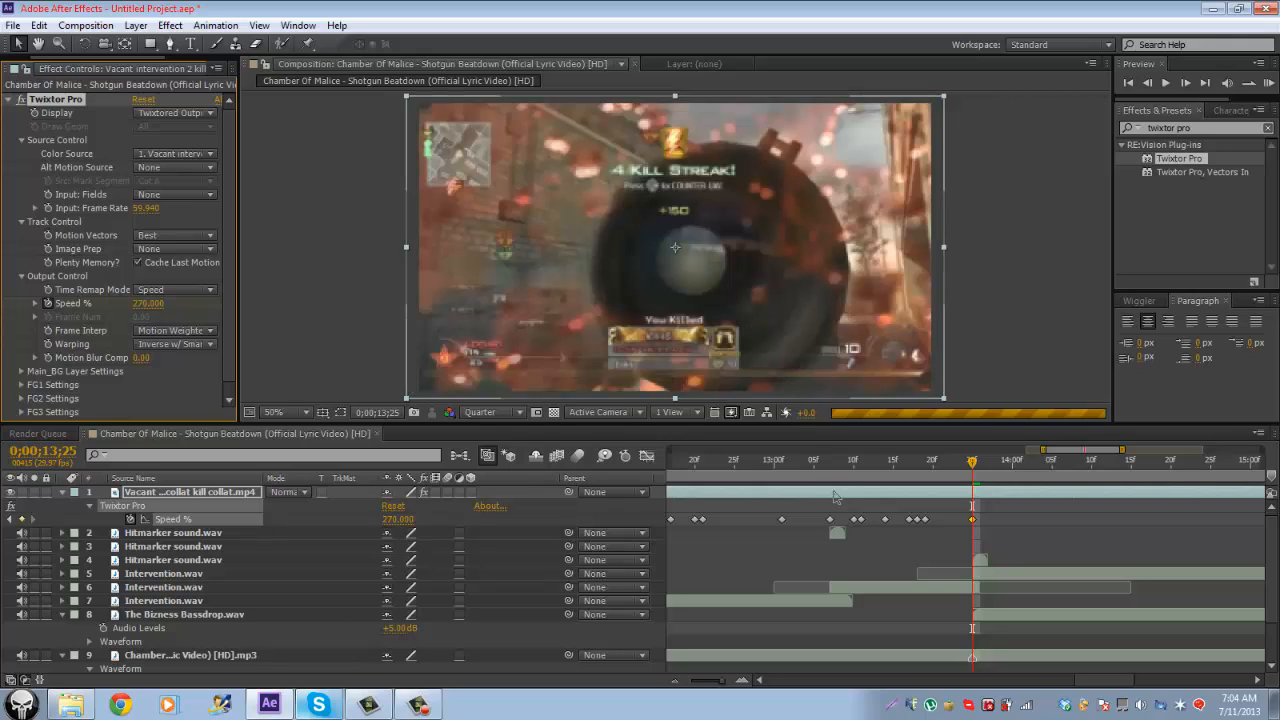
click(148, 303)
text(250)
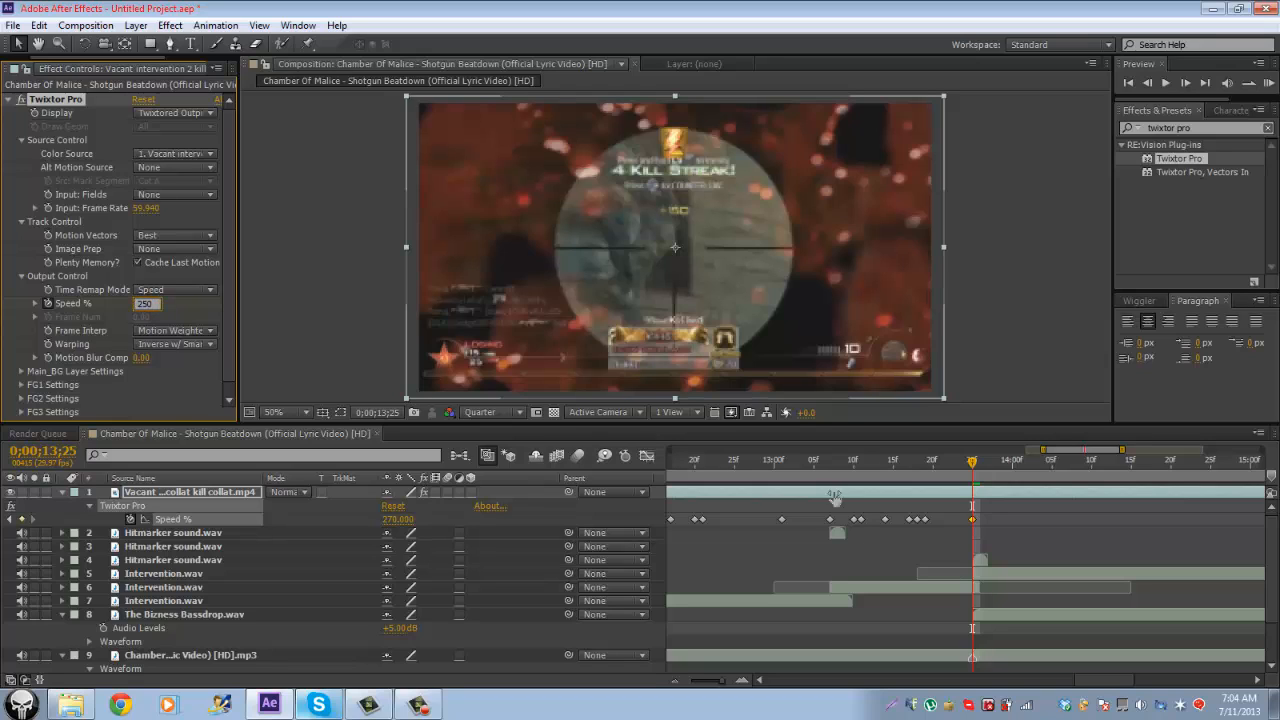
key(Return)
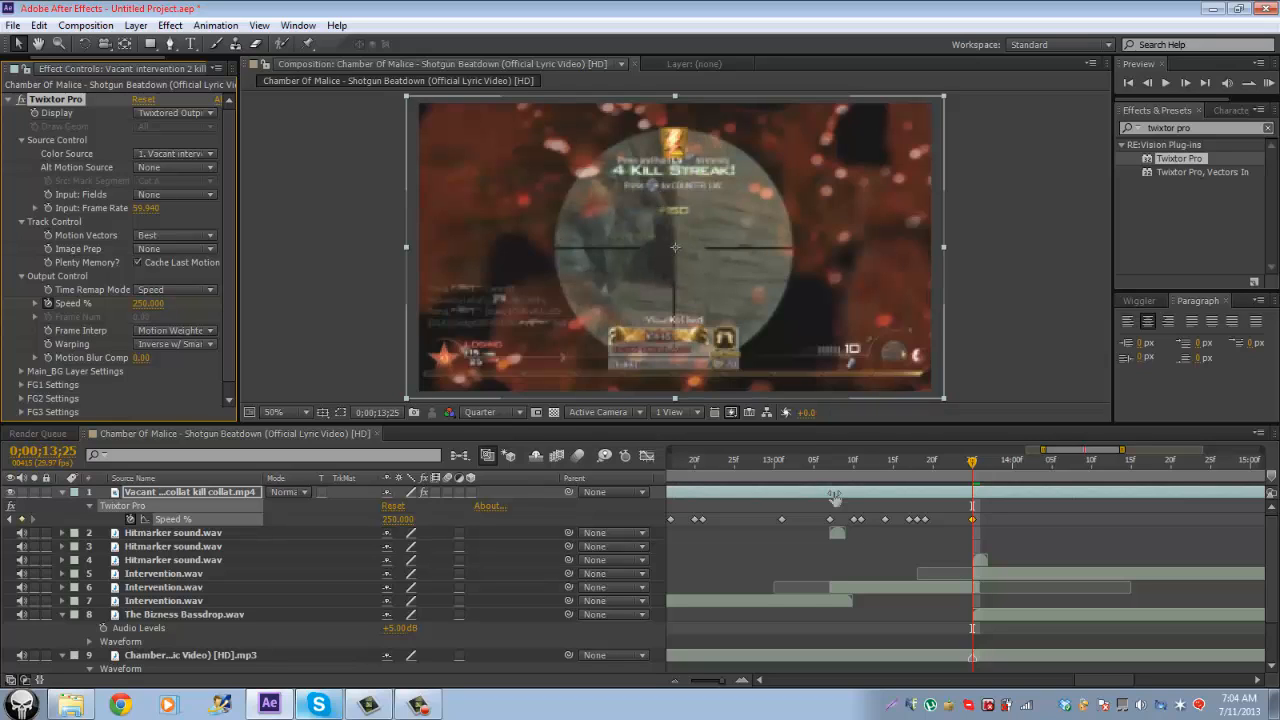
click(148, 303)
text(290)
key(Return)
click(147, 303)
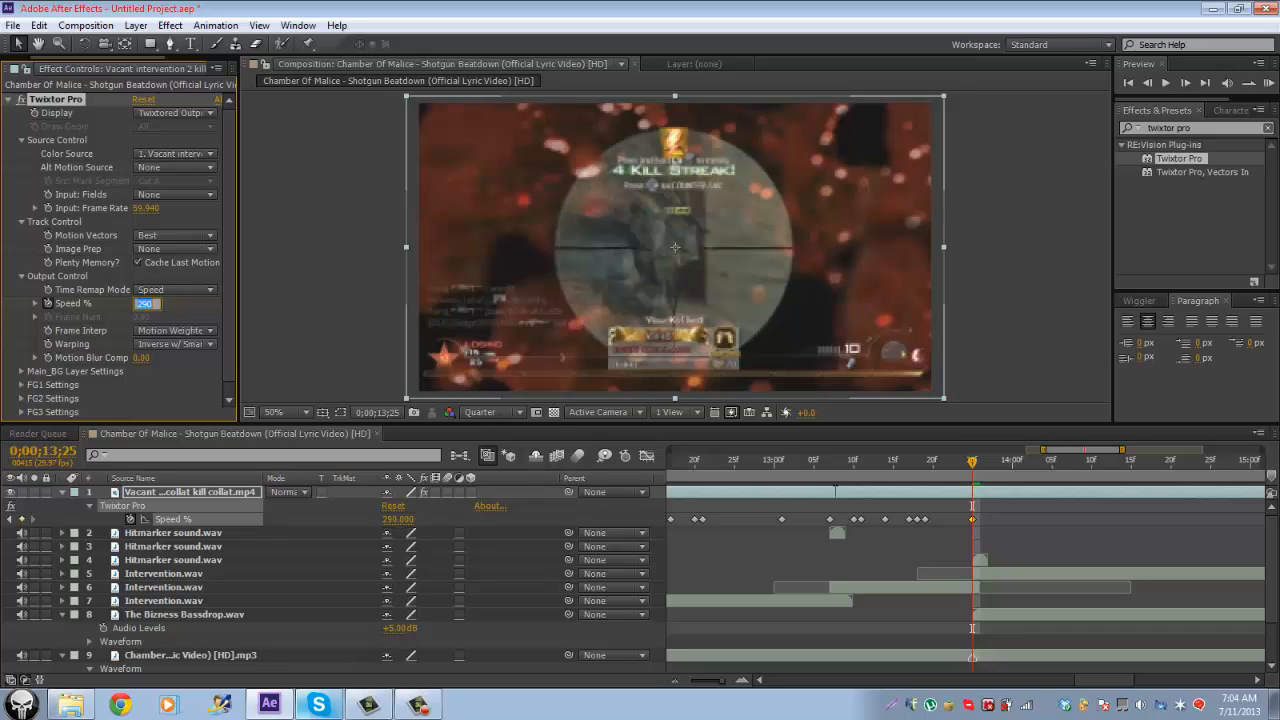
text(300)
key(Return)
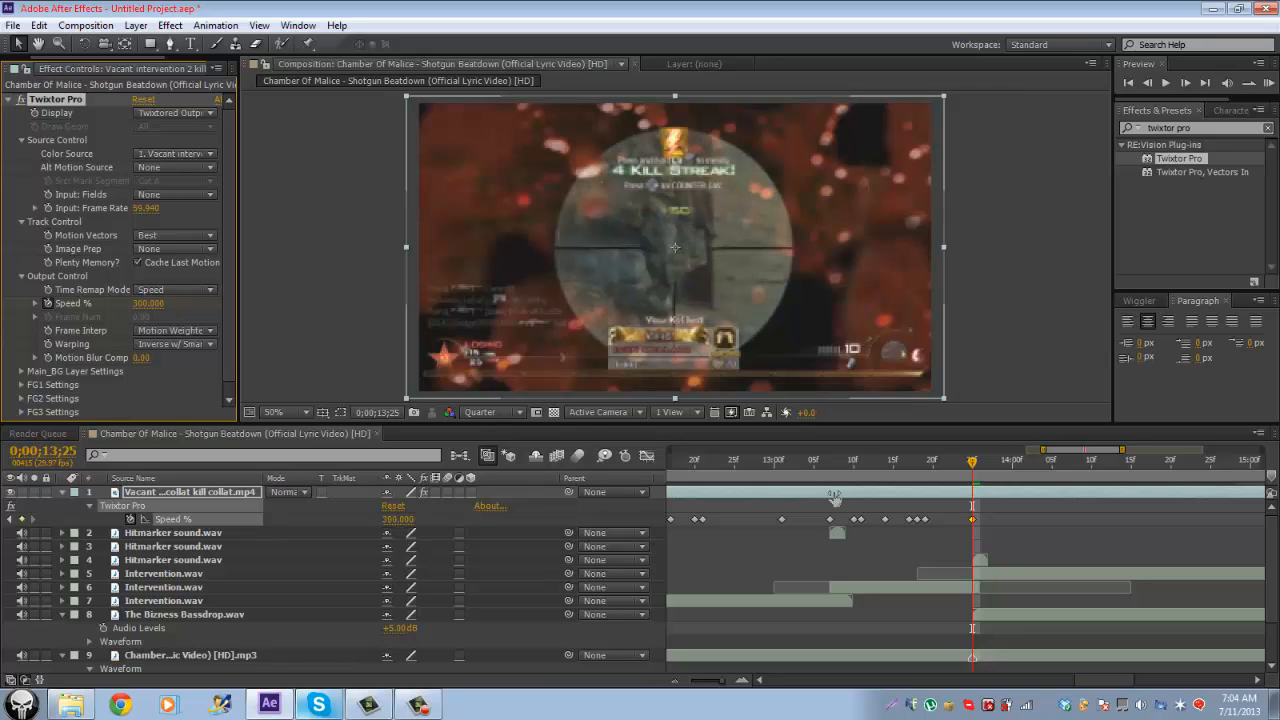
Step: Set the Speed % keyframe at 0;00;13;25 to 320
click(147, 303)
text(320)
key(Return)
Step: Step on to 0;00;13;28 and keyframe Speed % there at 330
key(Page_Down)
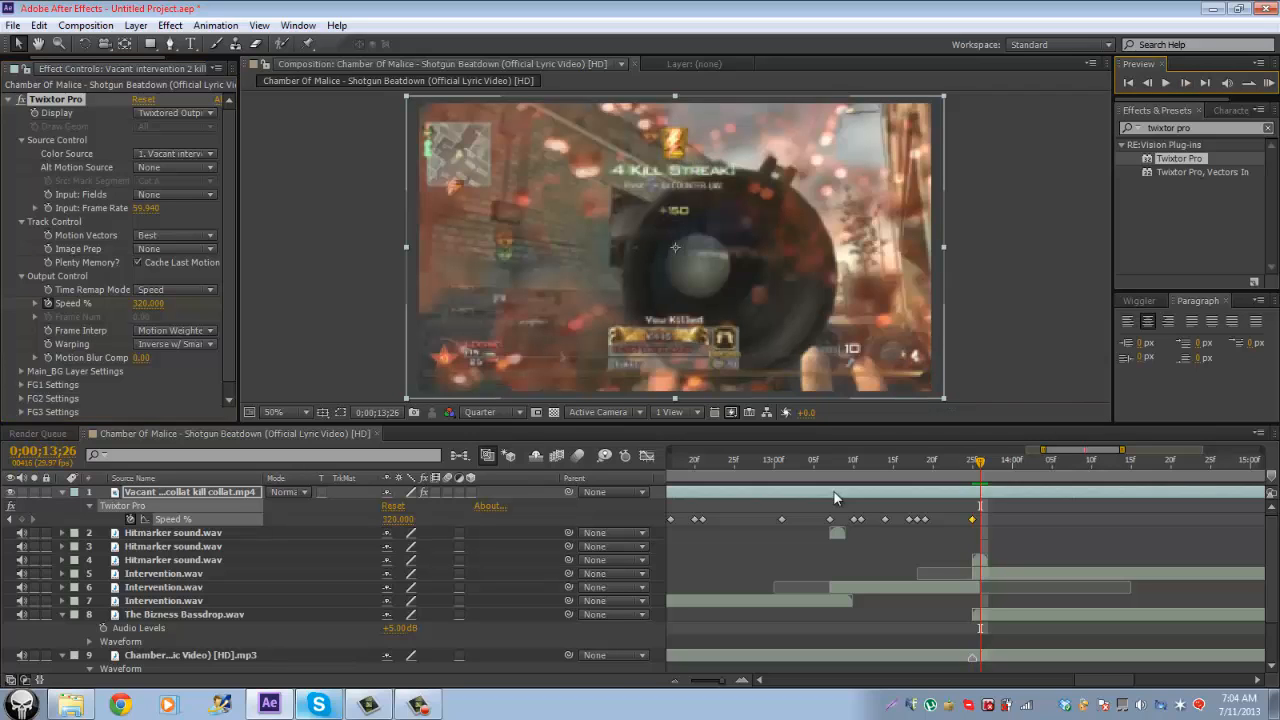
key(Page_Down)
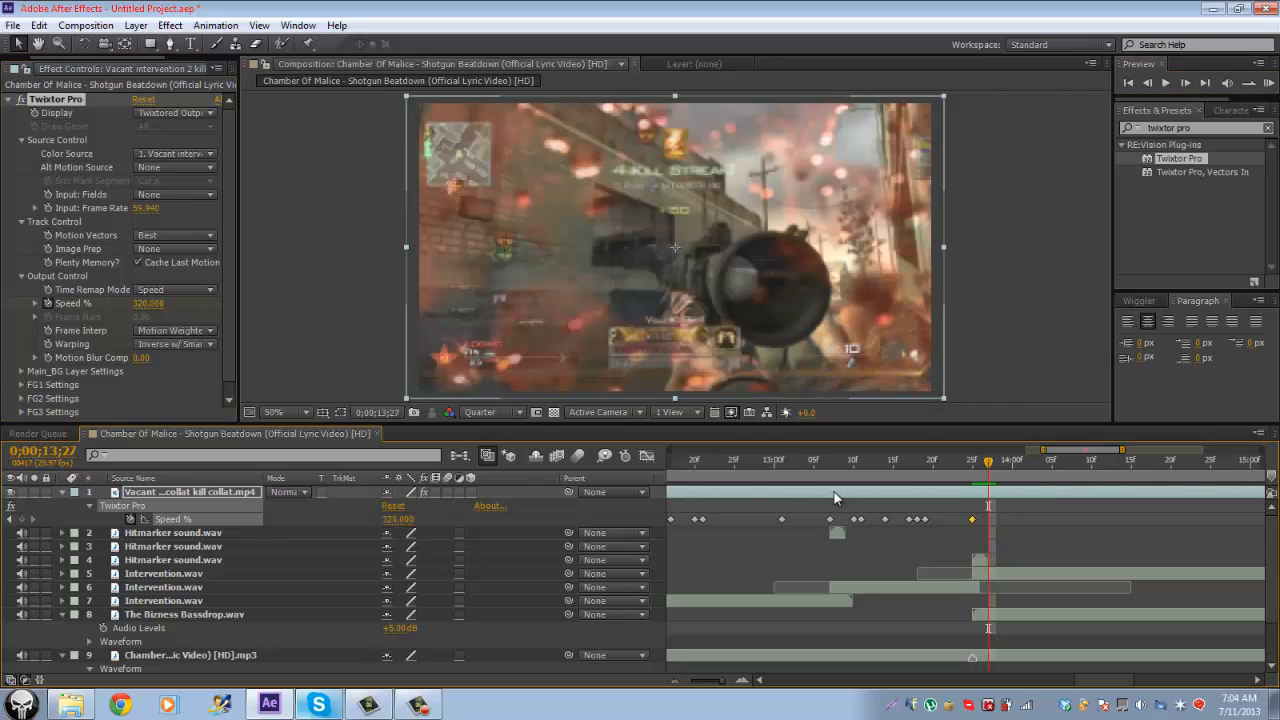
key(Page_Down)
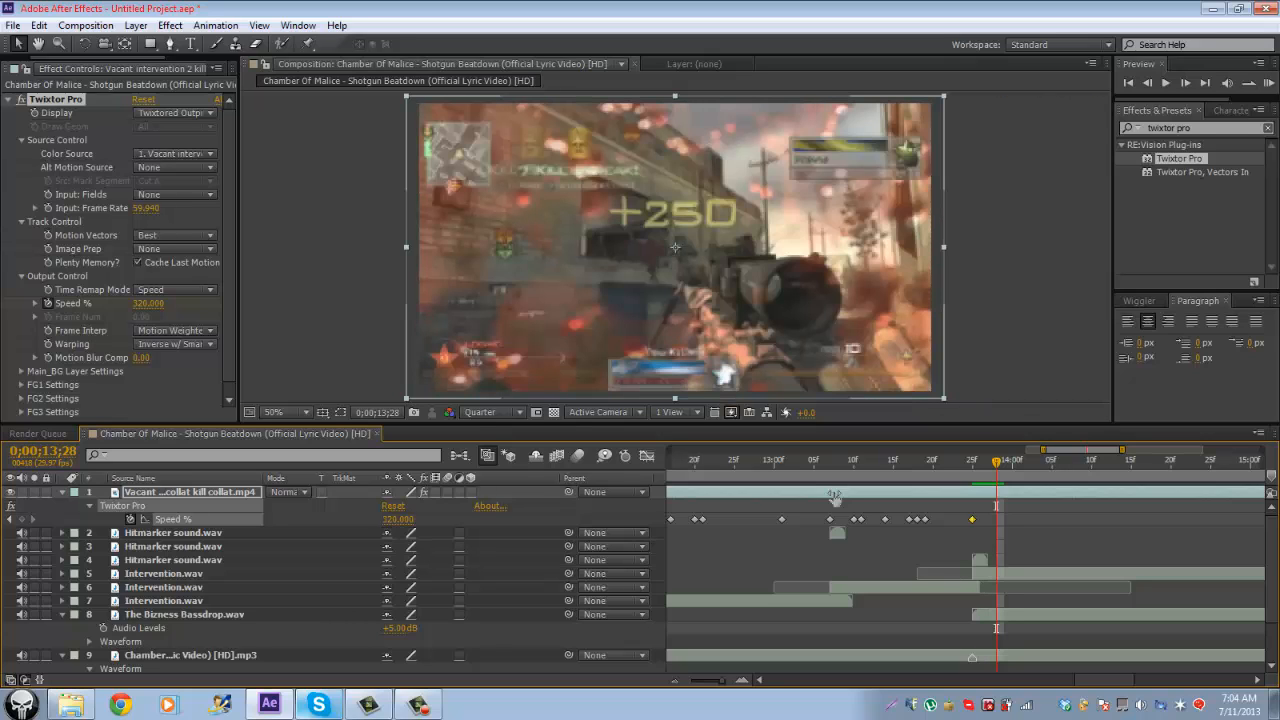
click(397, 519)
text(330)
key(Return)
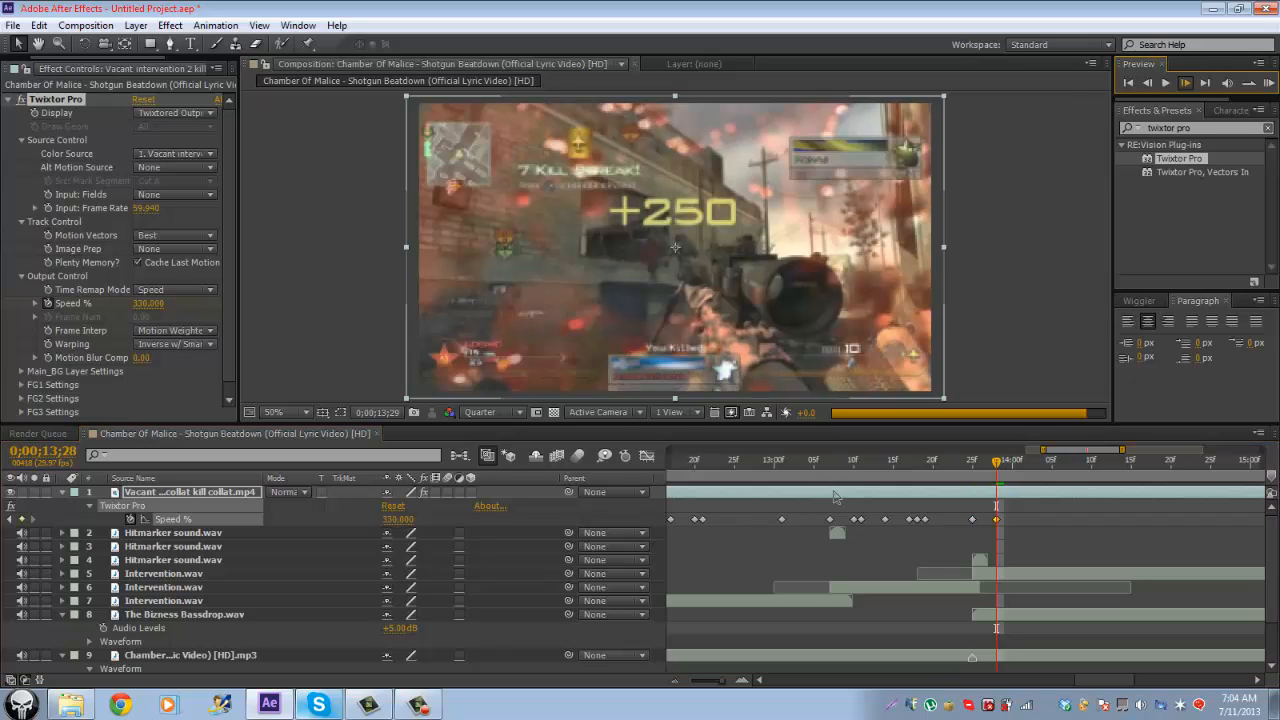
Step: Advance one frame to 0;00;13;29 and keyframe Speed % at 1
key(Page_Down)
click(397, 519)
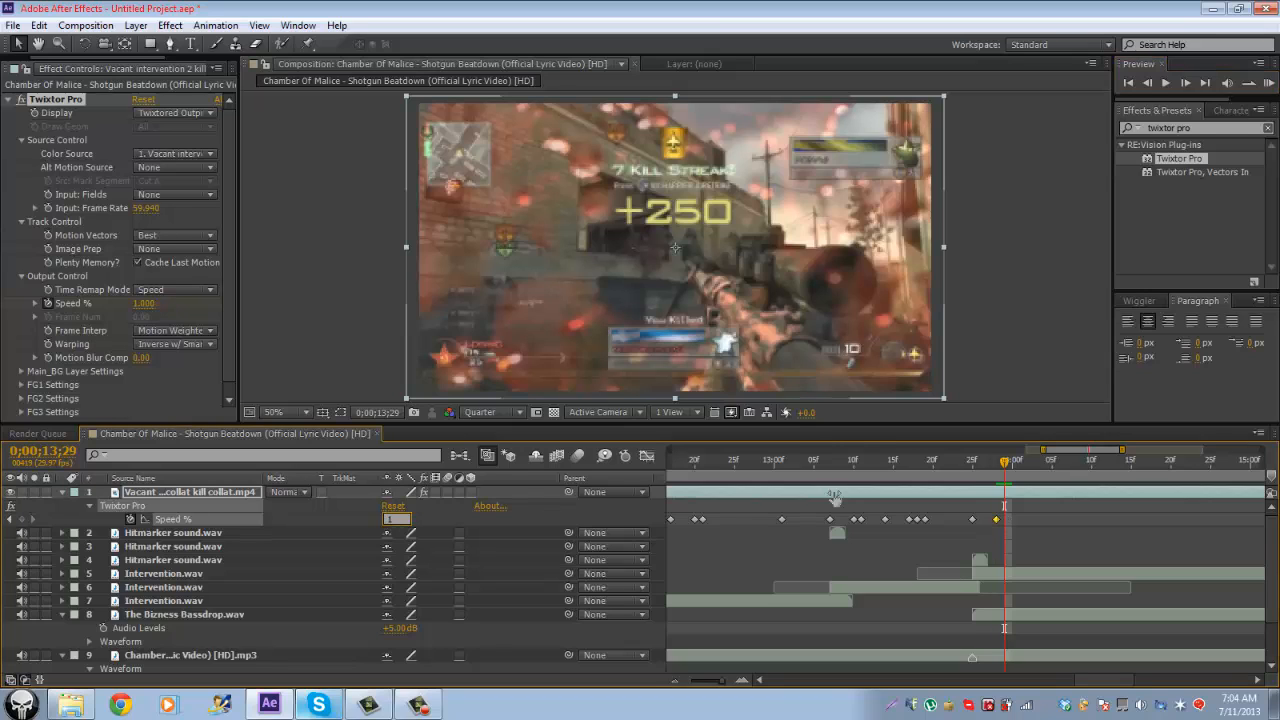
key(Return)
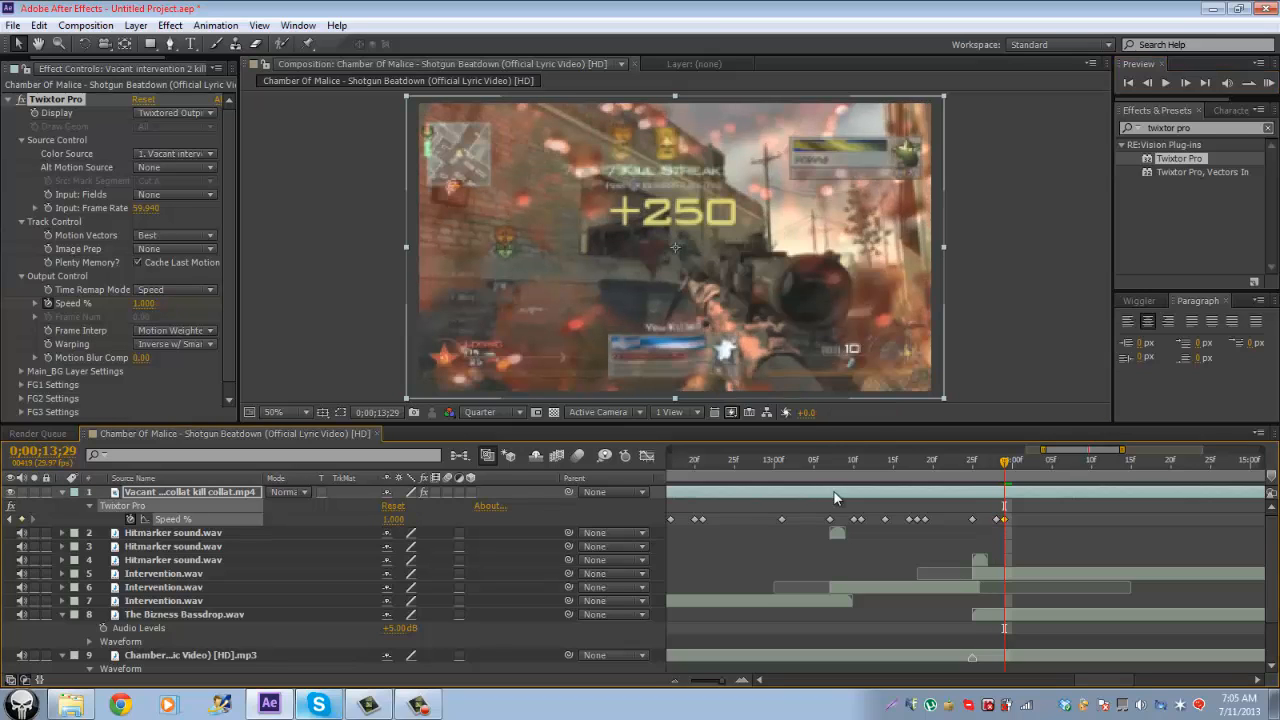
Step: Lower the Speed % keyframe at 0;00;13;28 to 320 and return to 0;00;13;29
key(Page_Up)
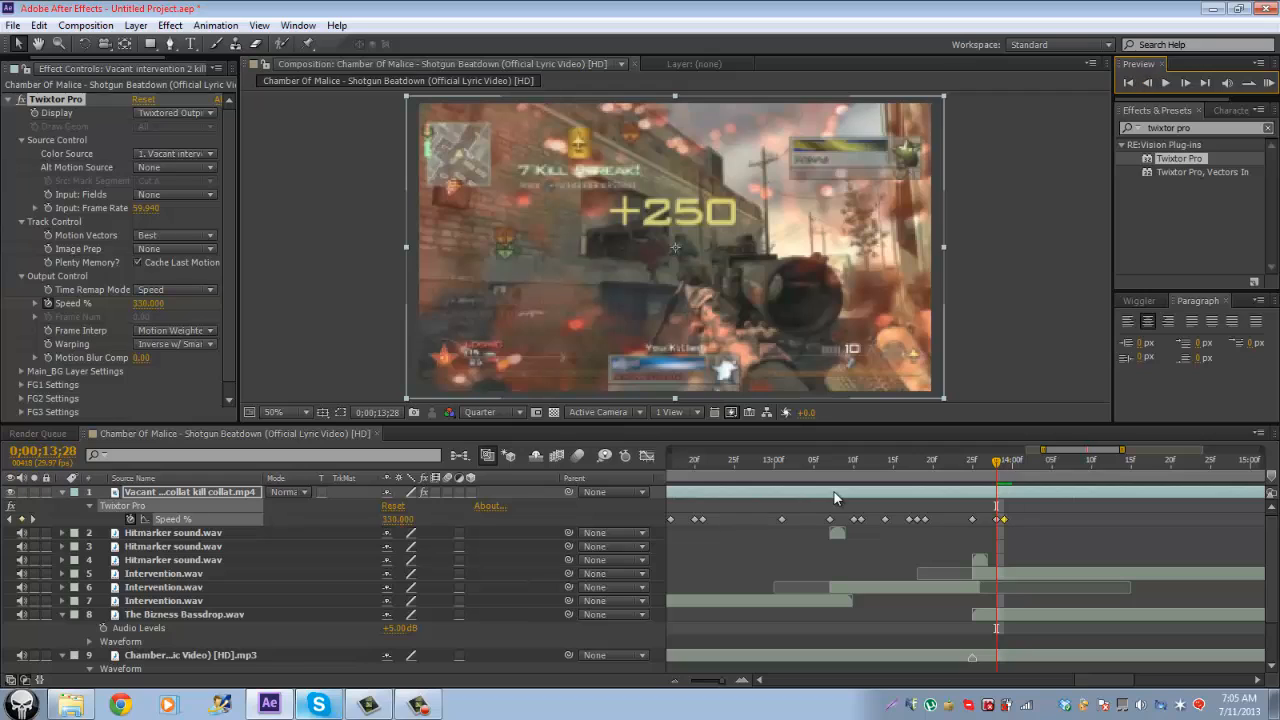
click(397, 519)
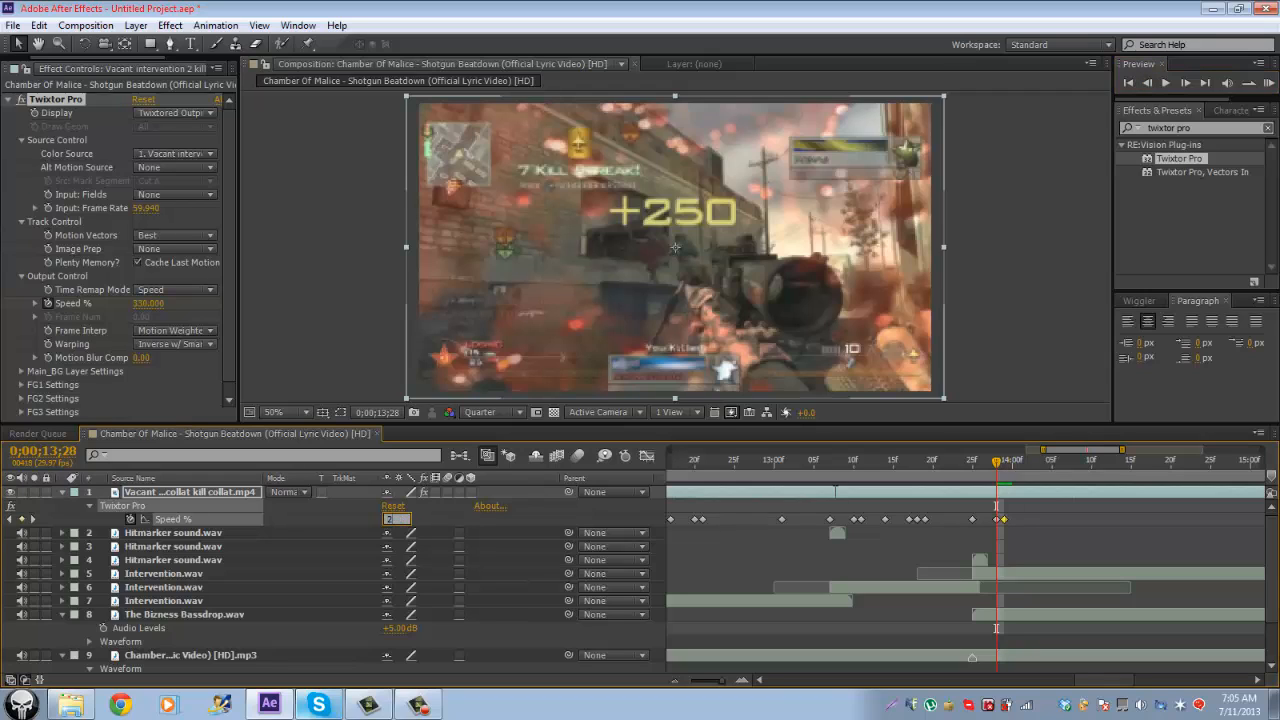
text(320)
key(Return)
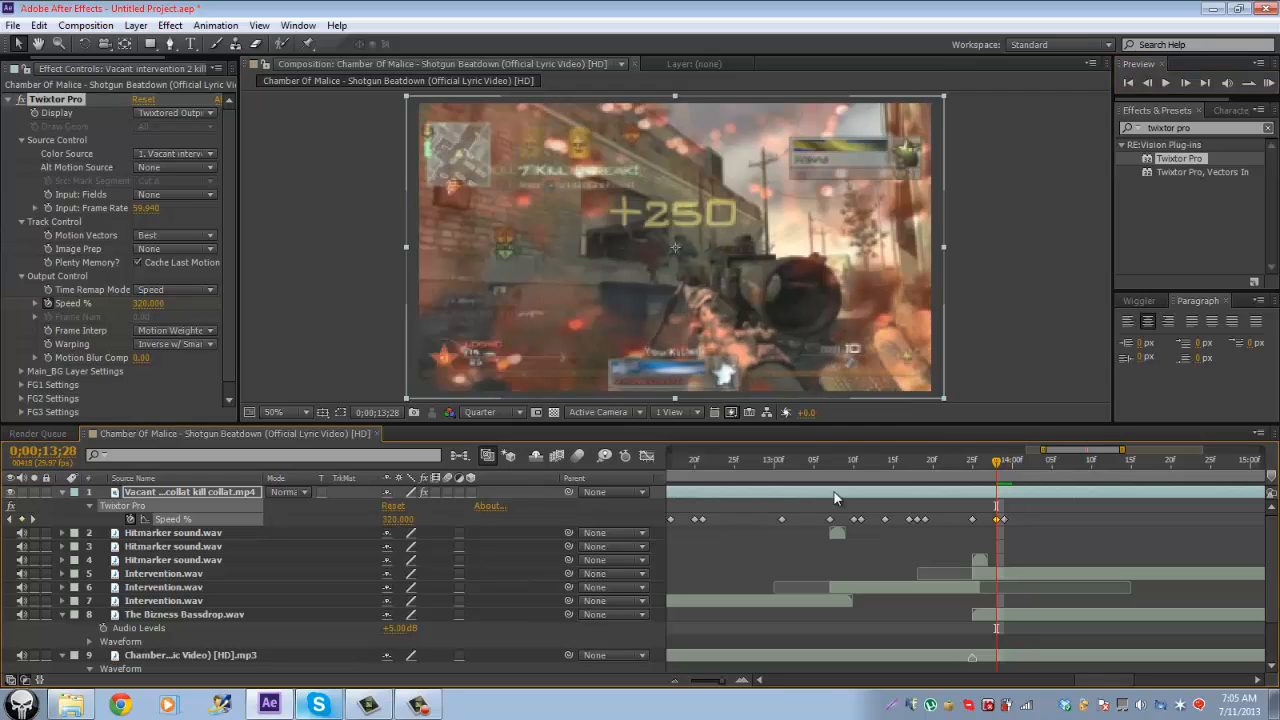
key(Page_Down)
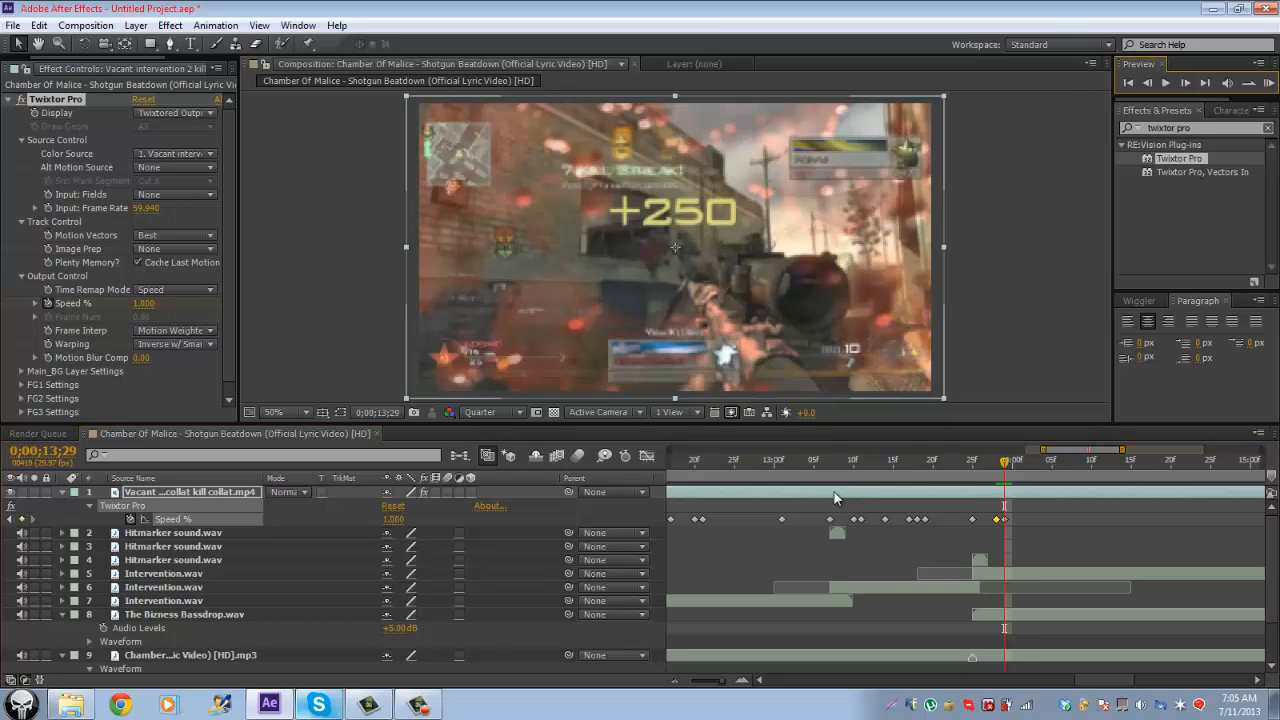
Step: Shift the work area to start at the beginning of the gameplay clip and run a RAM preview of it
key(minus)
key(minus)
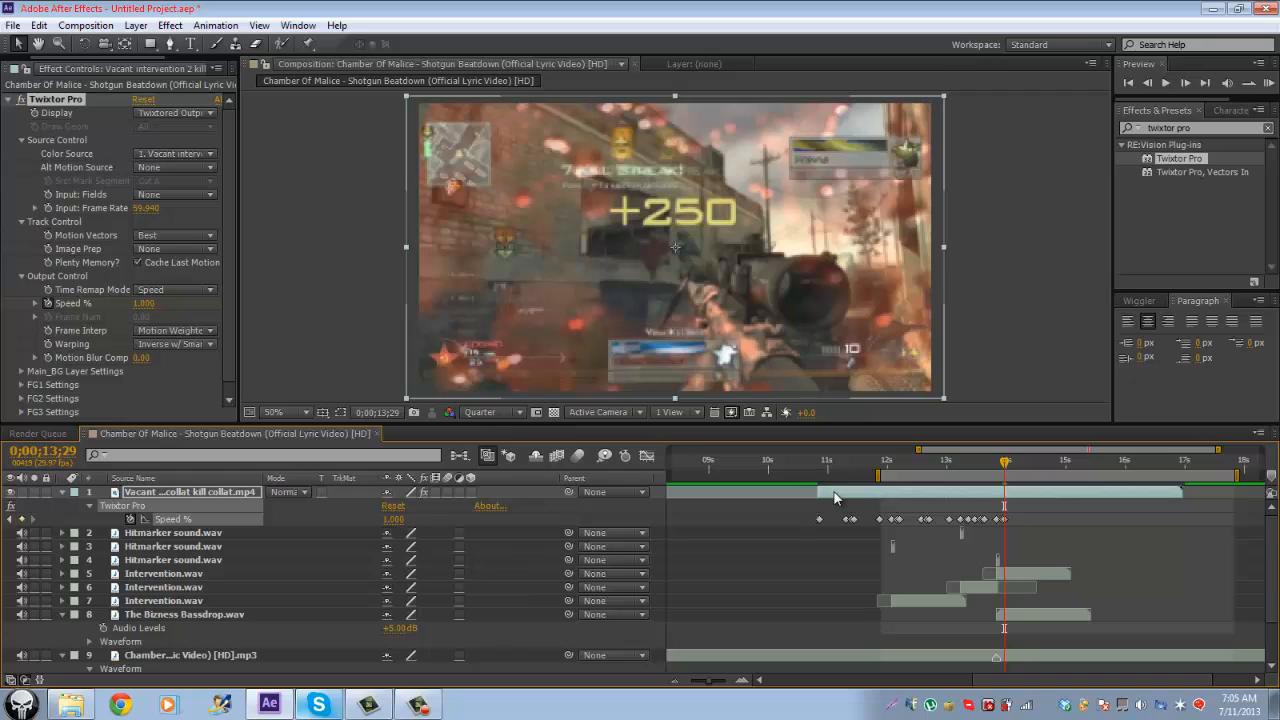
drag(895, 476, 832, 491)
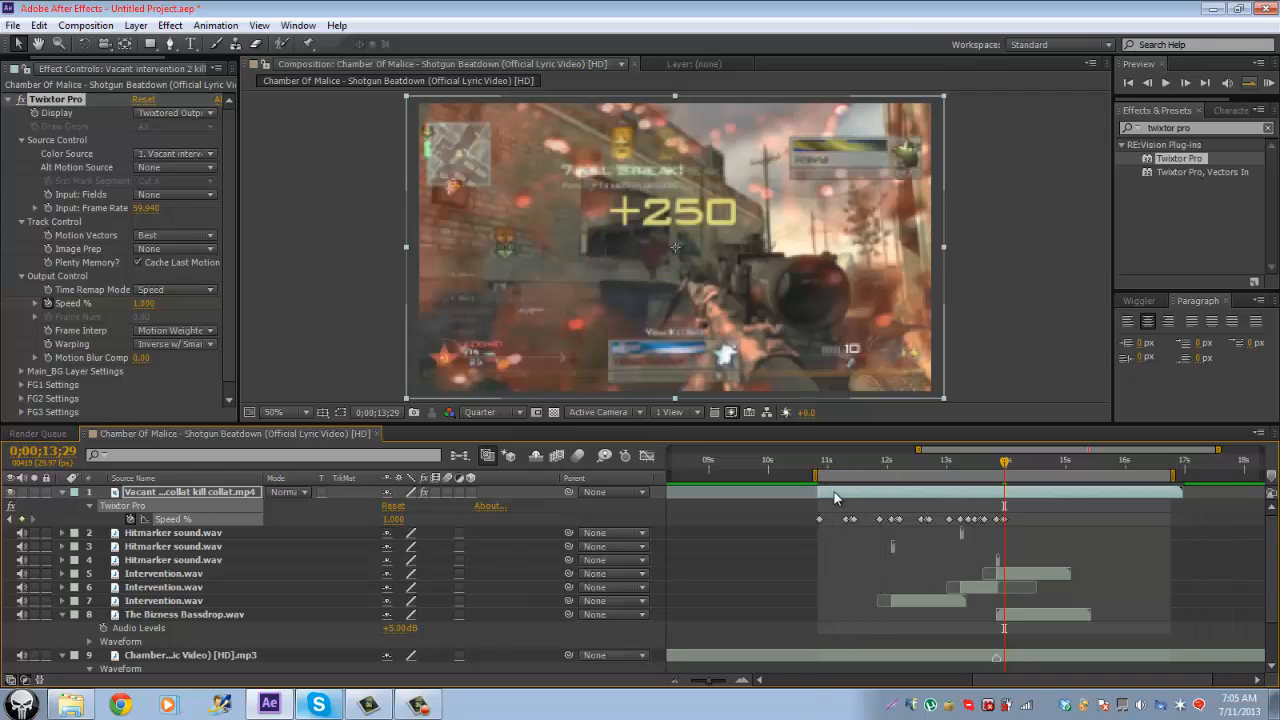
key(KP_0)
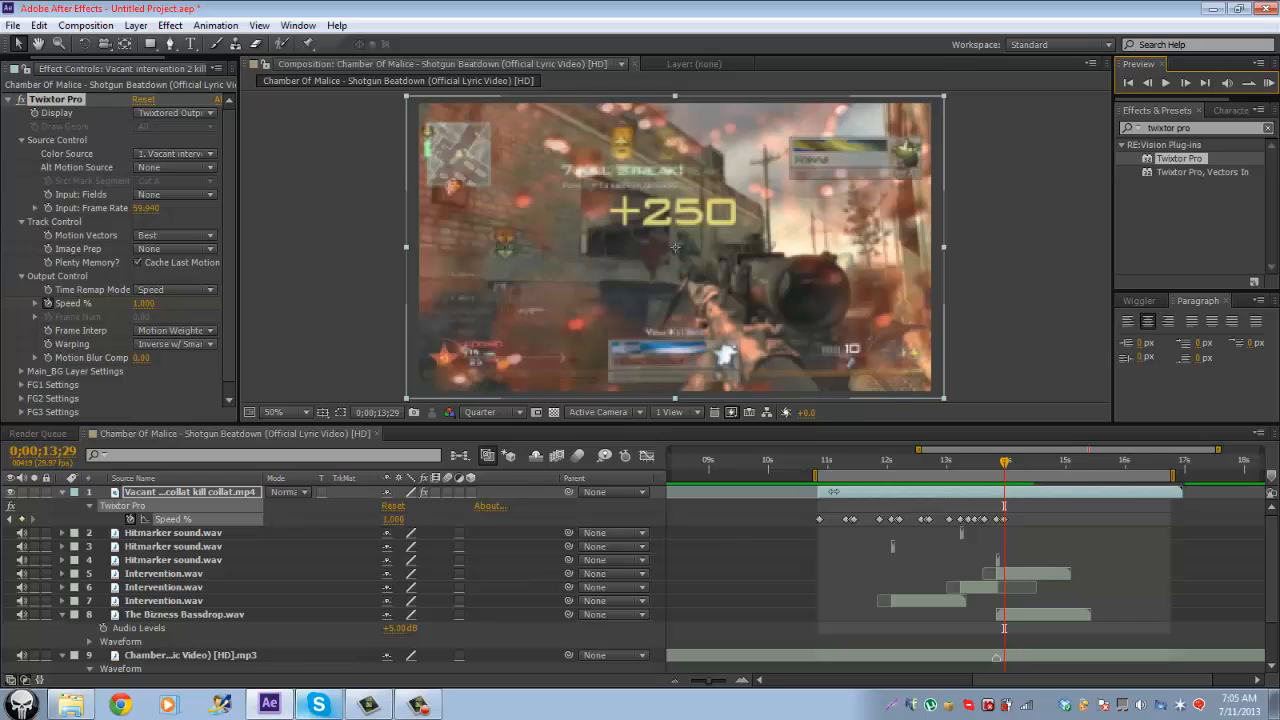
key(equal)
key(equal)
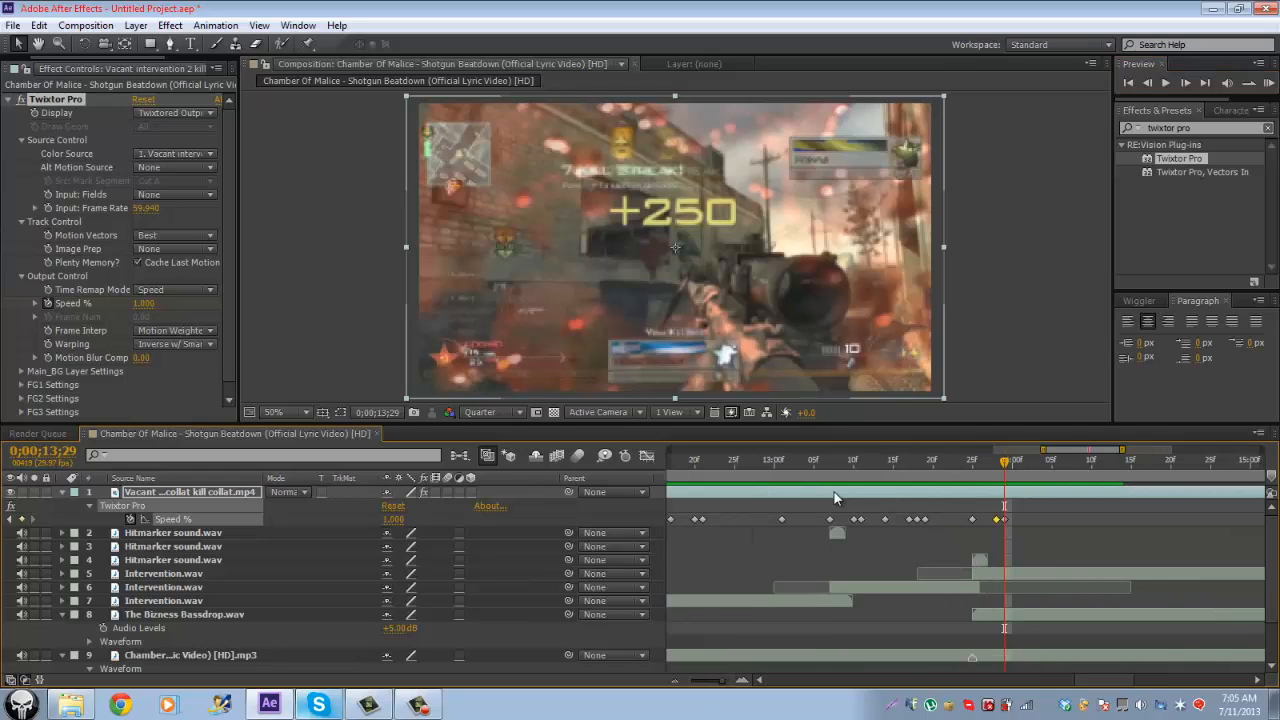
key(minus)
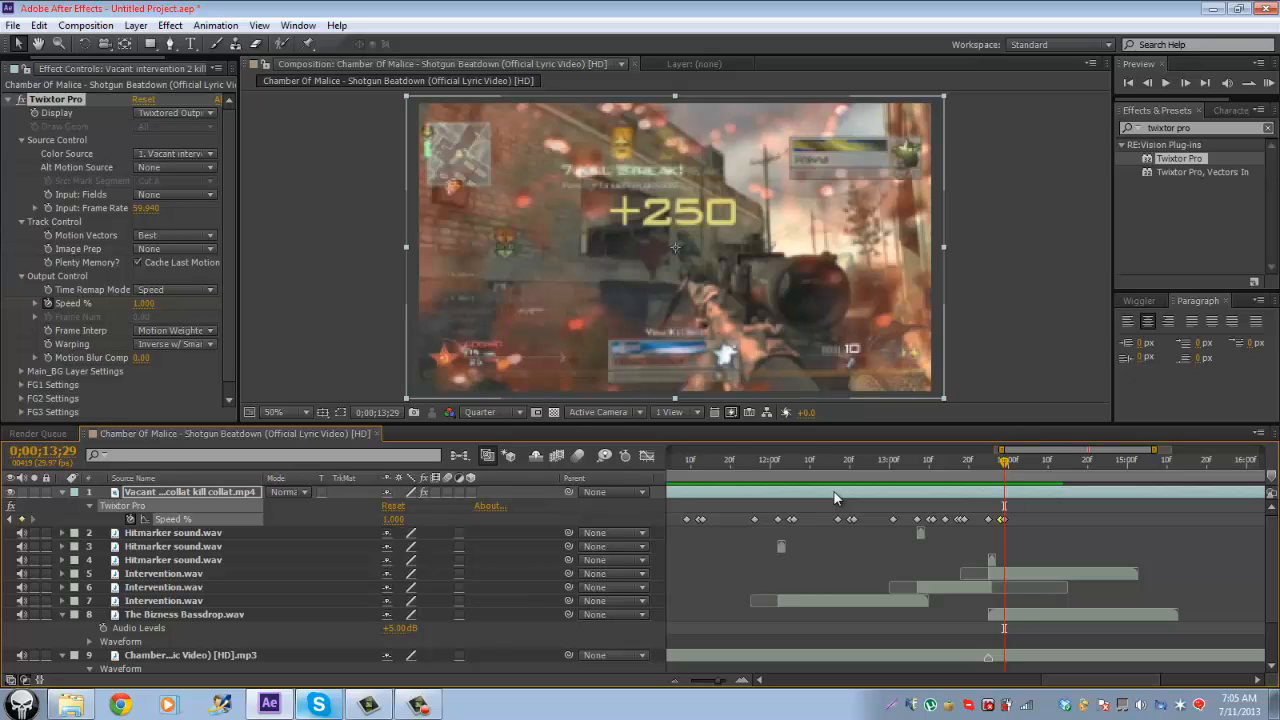
scroll(835, 497, left, 2)
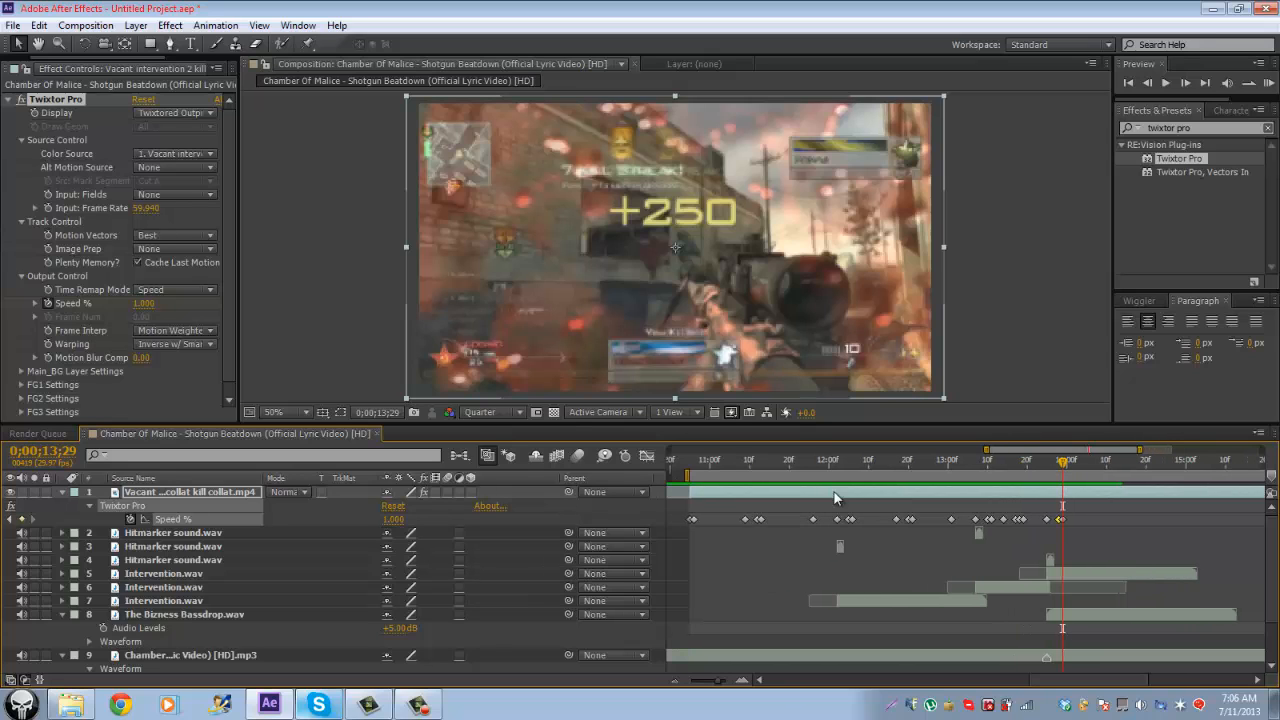
Step: Locate the first gunshot and start Scale keyframes on the gameplay clip three frames before it, at 0;00;11;29
key(Page_Up)
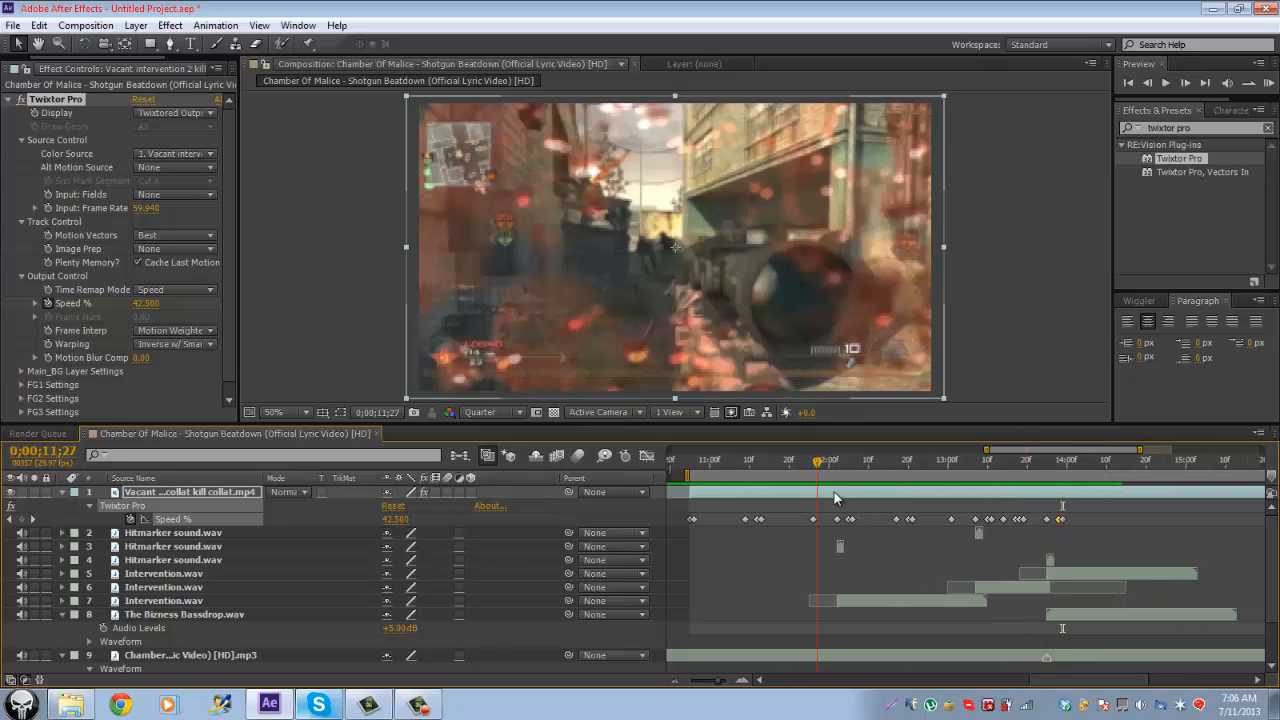
key(semicolon)
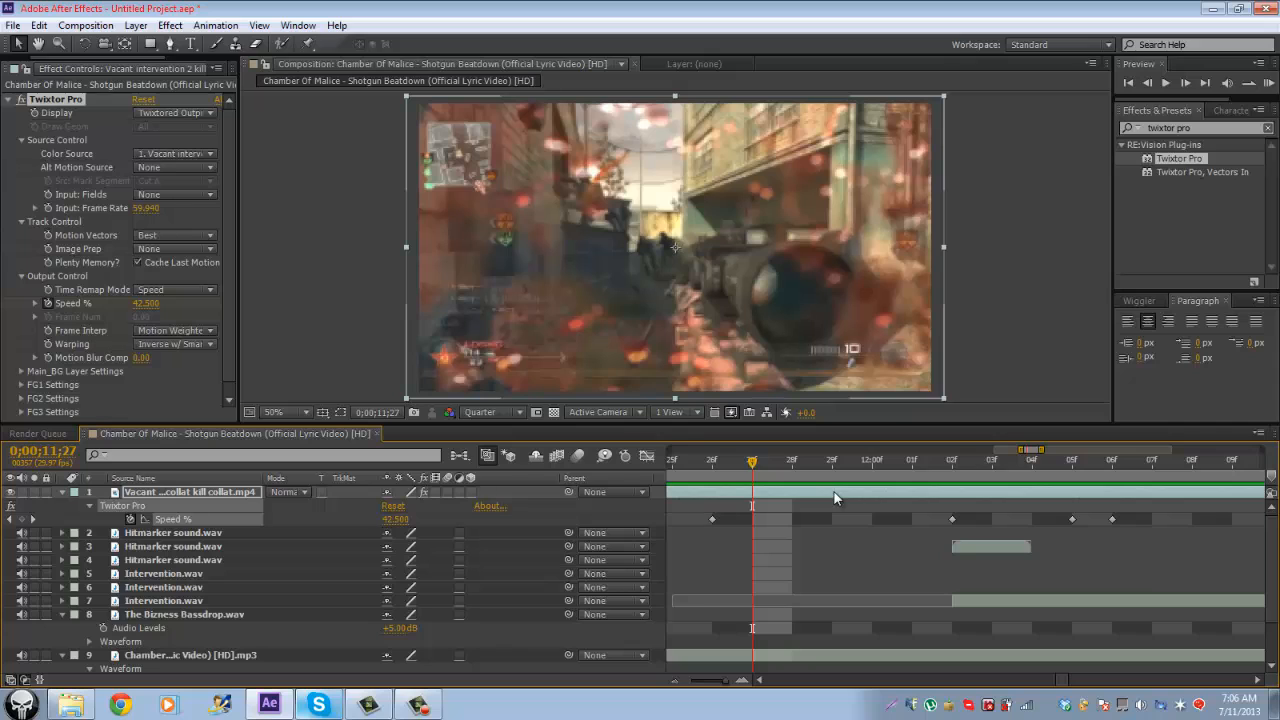
key(minus)
key(Page_Down)
key(Page_Down)
key(Page_Down)
key(Page_Down)
key(Page_Down)
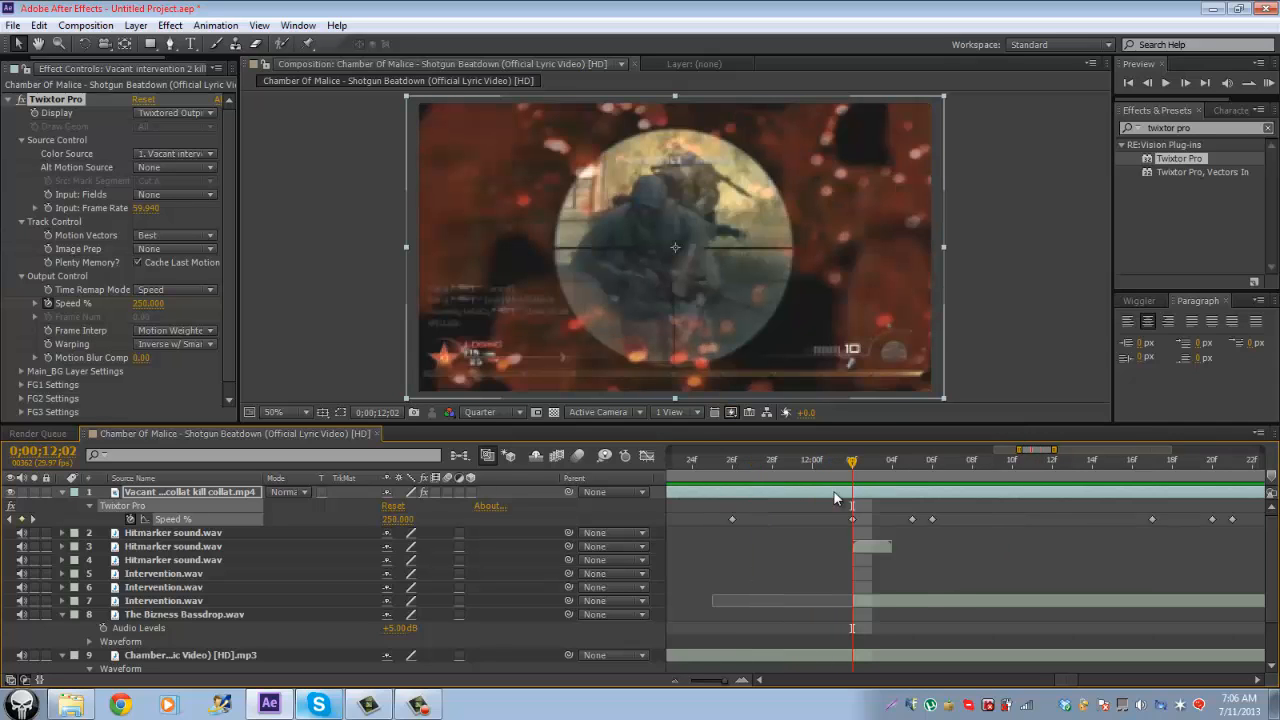
key(Page_Up)
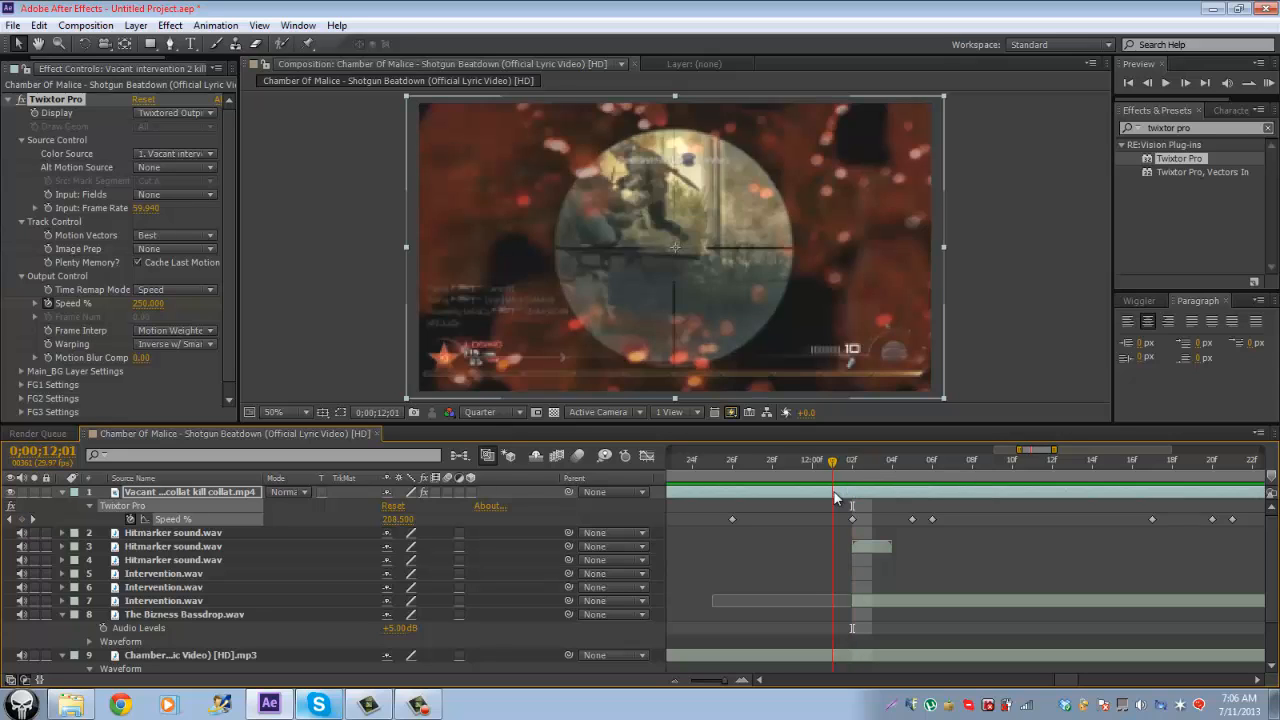
key(Page_Up)
key(Page_Up)
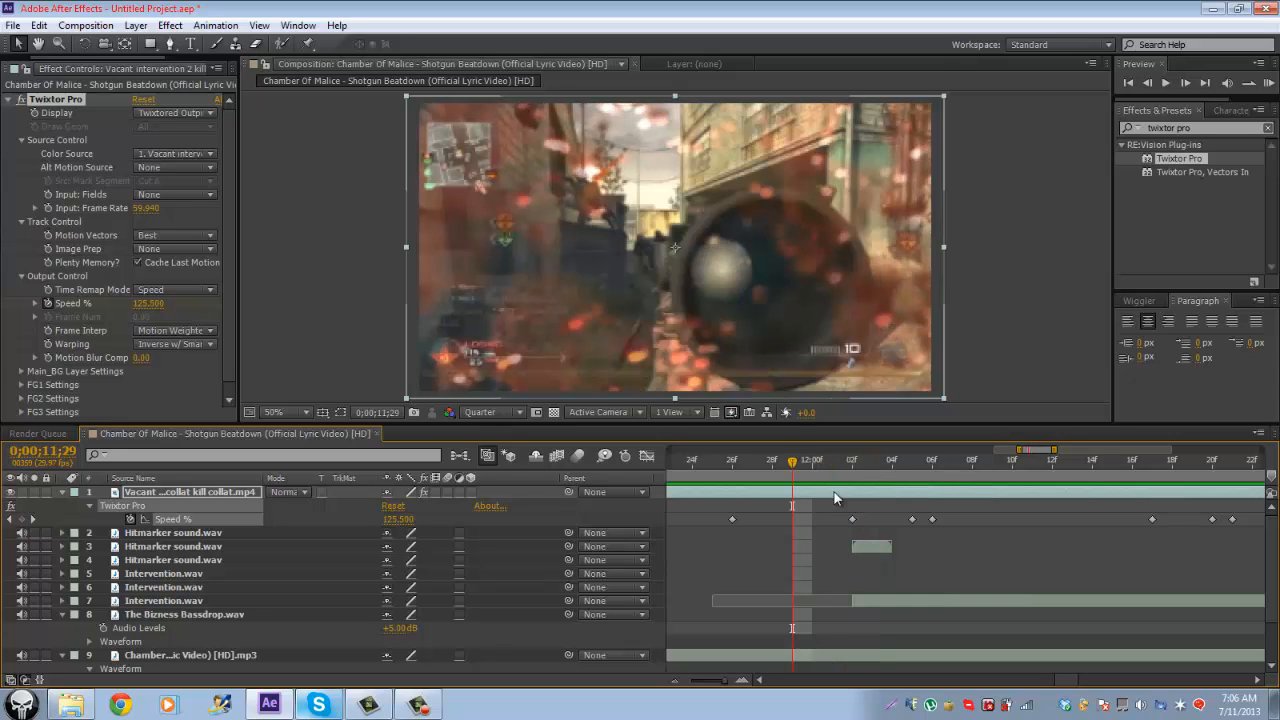
key(s)
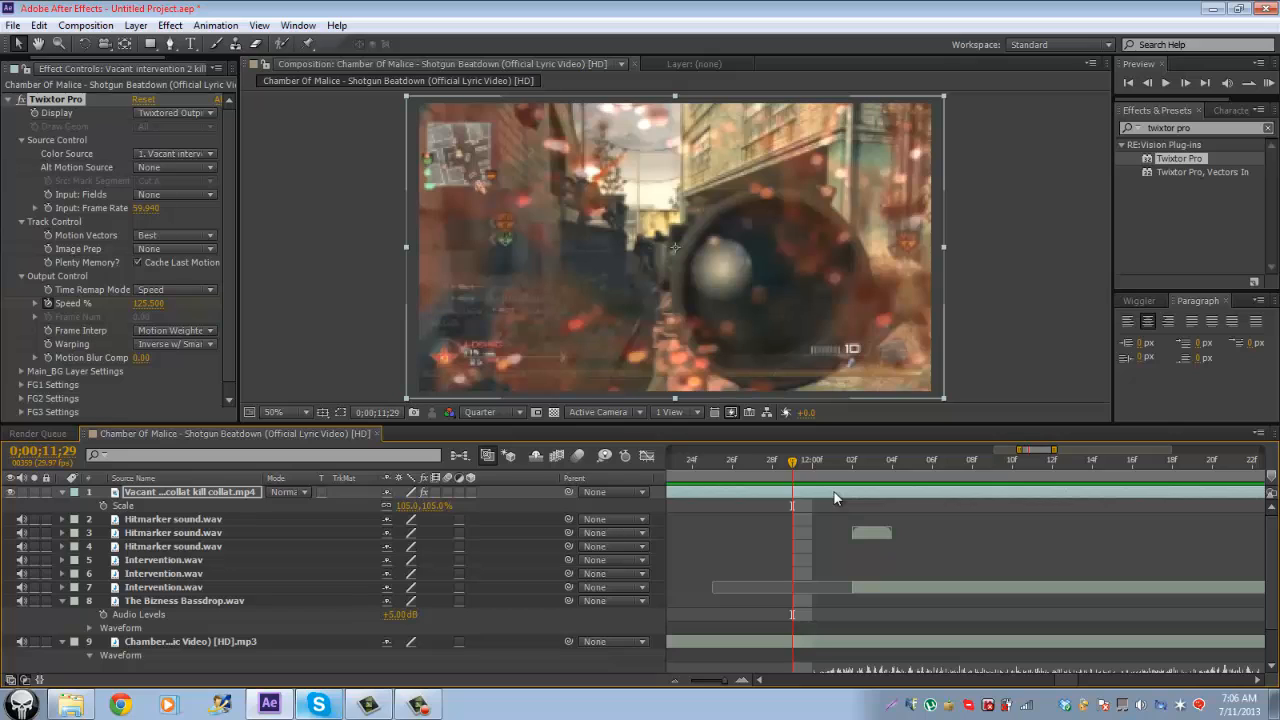
key(alt+shift+s)
Step: Keyframe the gameplay clip's Scale at 0;00;12;02, trying 115% and settling on 120%
key(Page_Down)
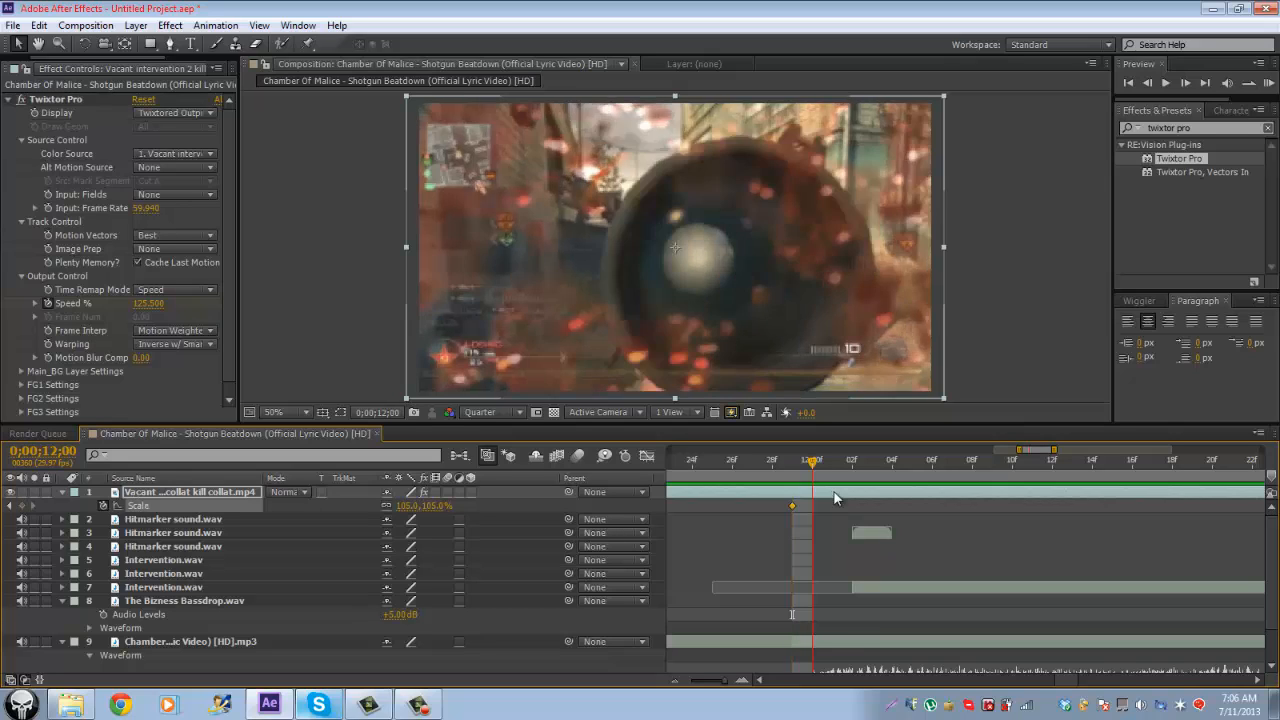
key(Page_Down)
key(Page_Down)
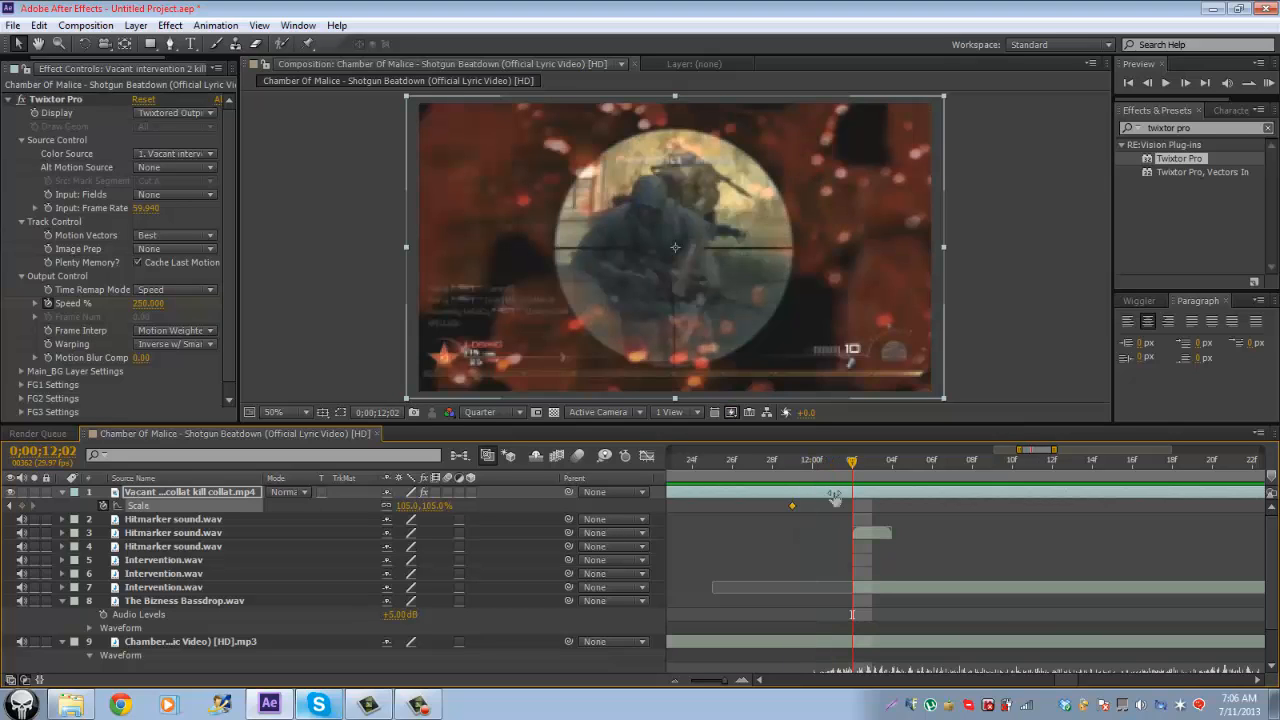
click(407, 505)
text(115)
key(Return)
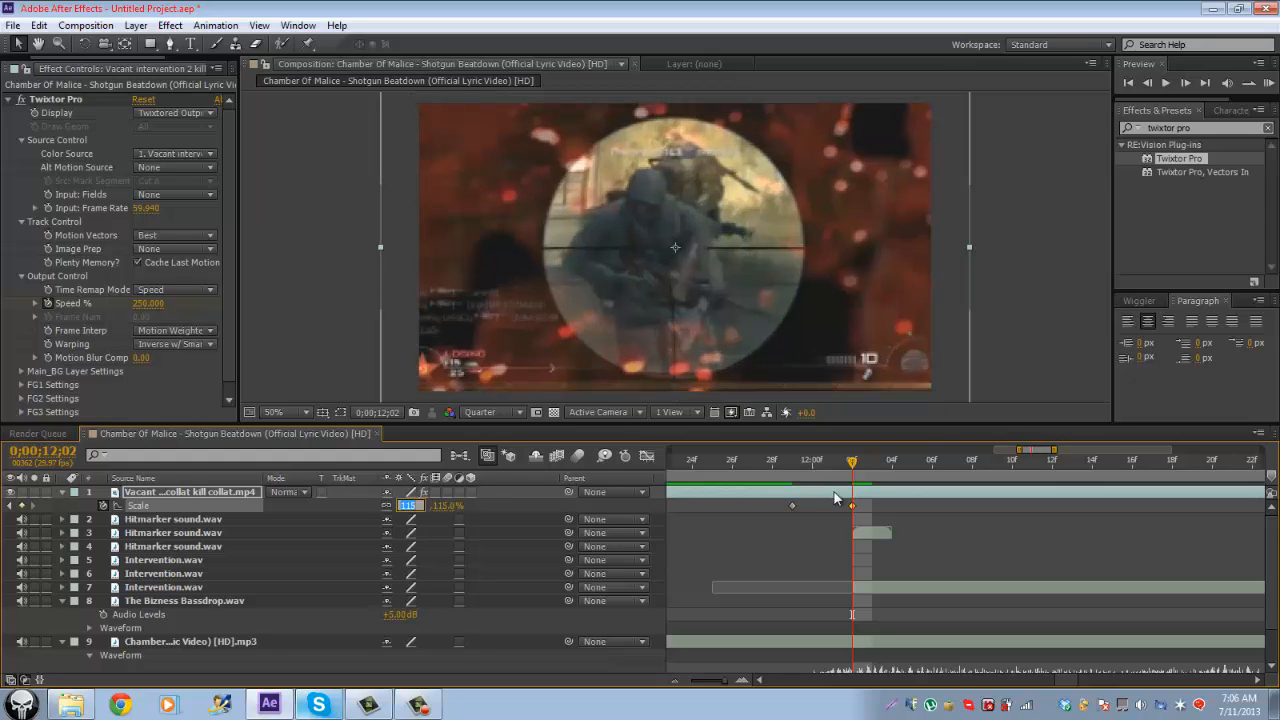
text(120)
key(Return)
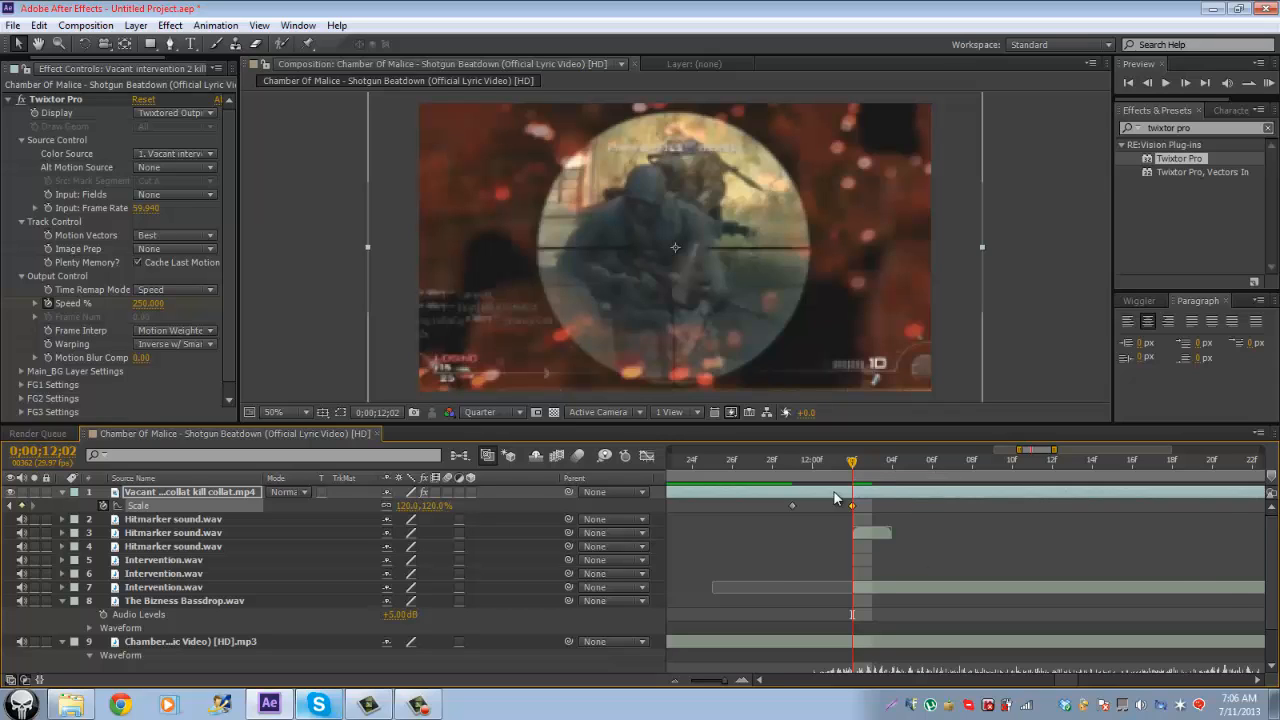
Step: Move to 0;00;13;04, just before the second gunshot, and keyframe the gameplay clip's Scale at 102%
key(minus)
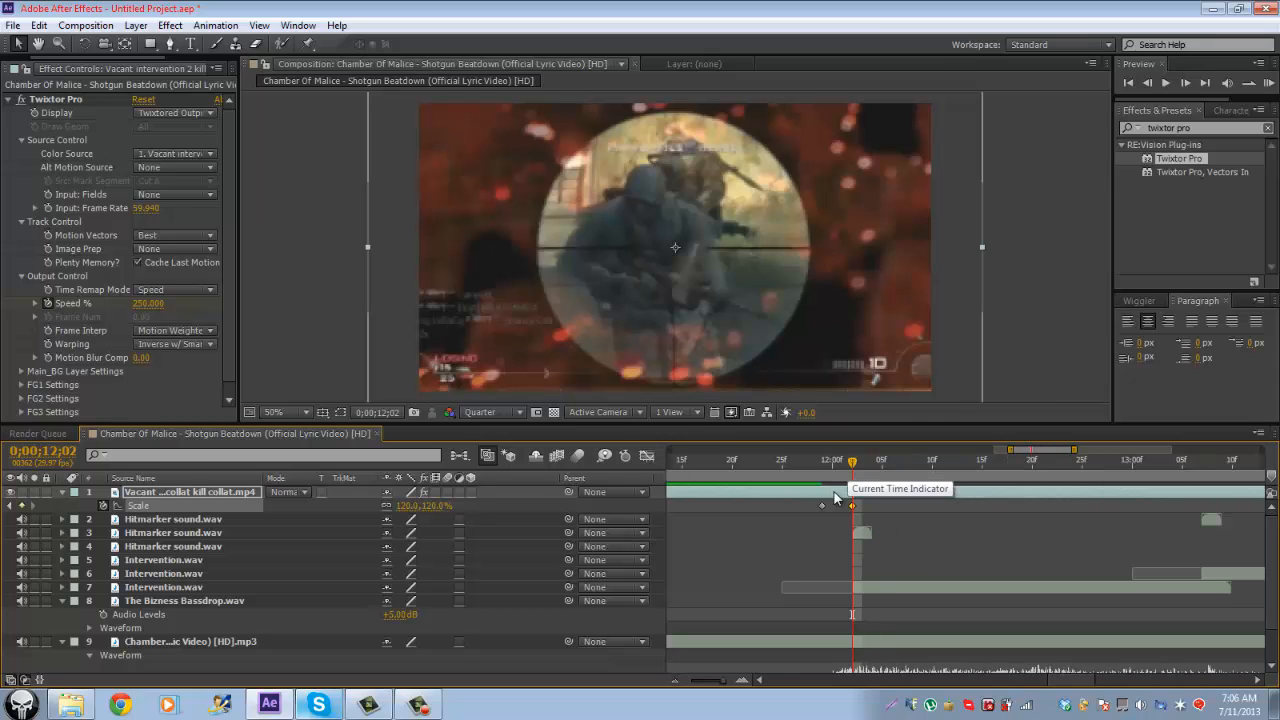
key(Page_Up)
key(Page_Up)
key(Page_Up)
key(Page_Up)
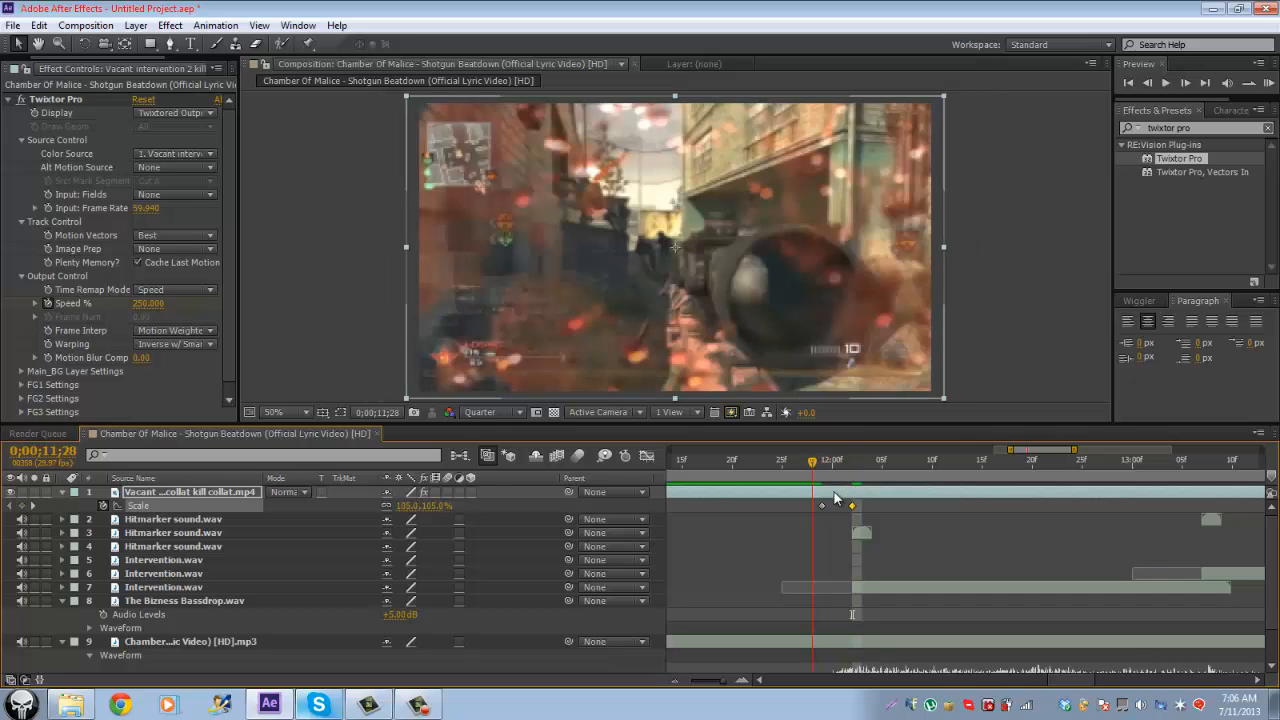
key(Page_Down)
key(Page_Down)
key(Page_Down)
key(Page_Down)
key(Page_Down)
key(Page_Down)
key(space)
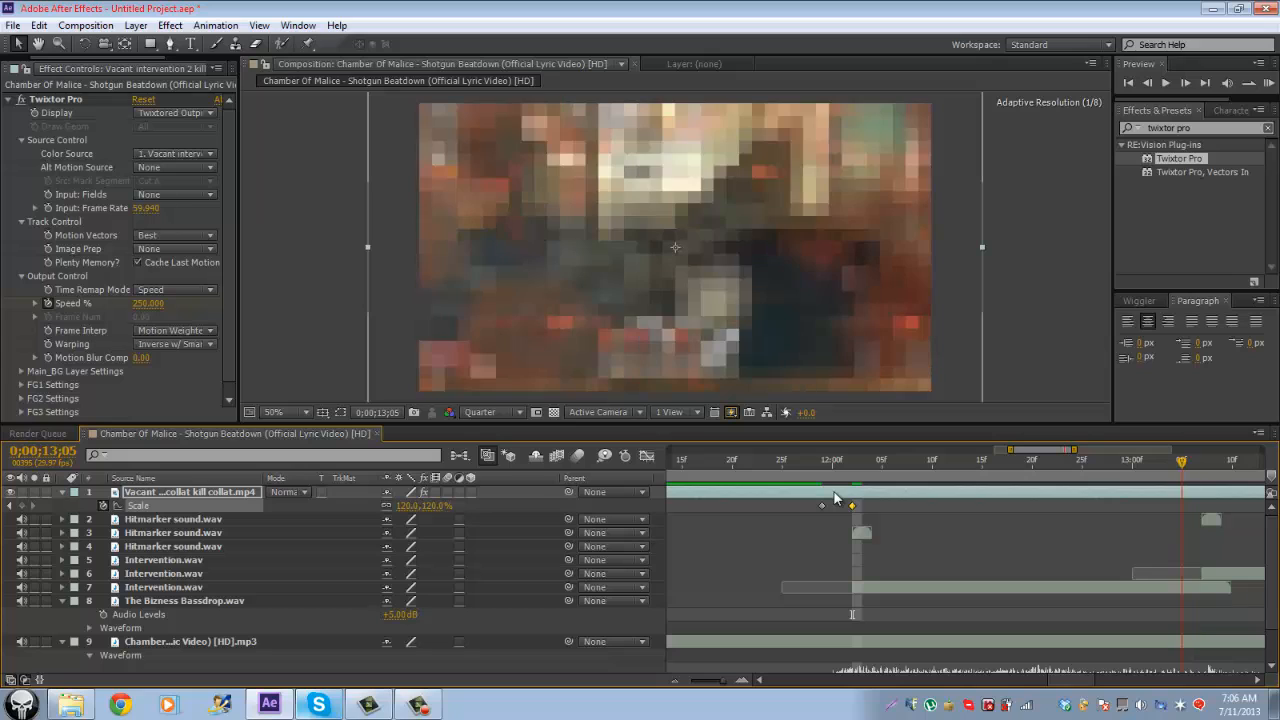
key(space)
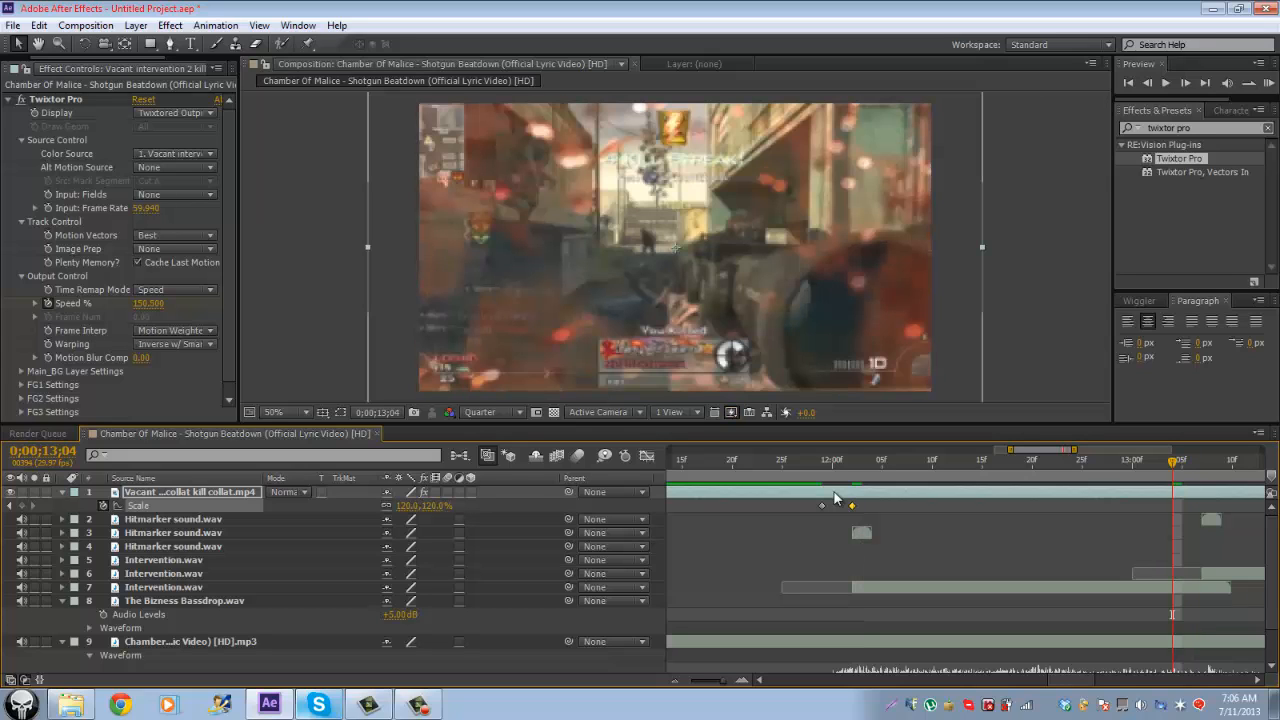
click(406, 505)
text(102)
key(Return)
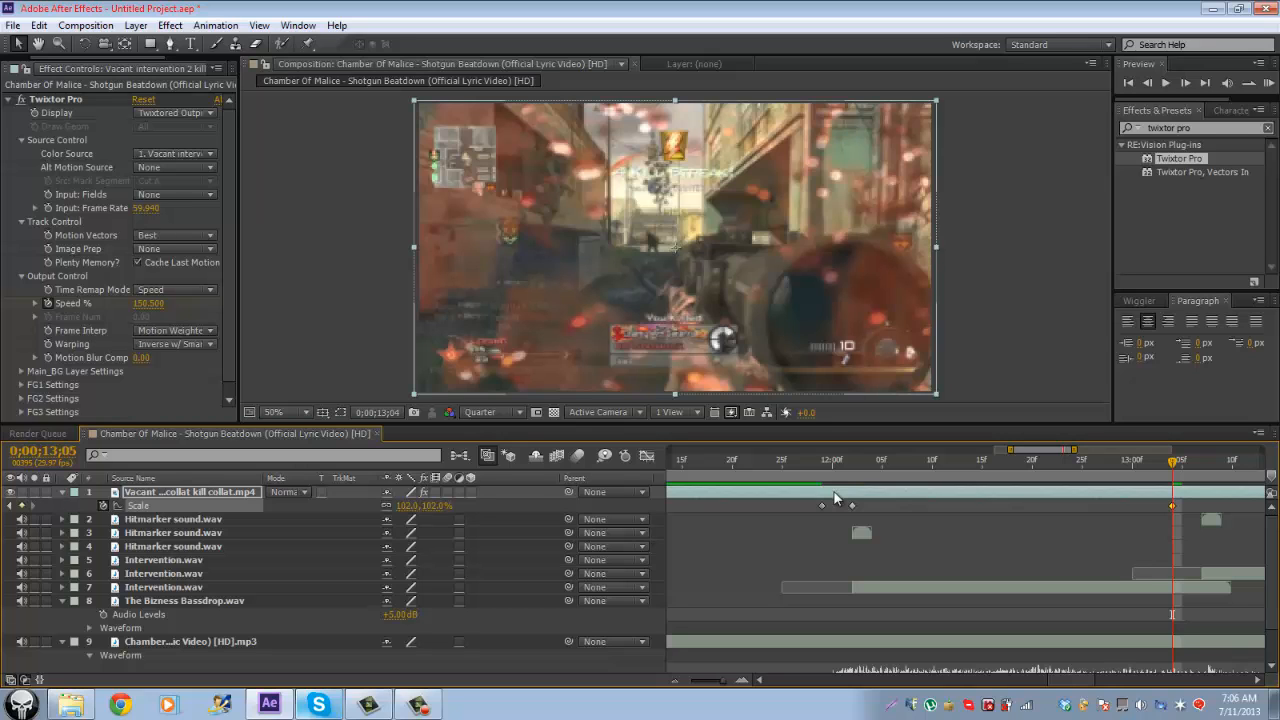
Step: Advance to the second hitmarker sound at 0;00;13;07 and keyframe Scale at 120%
key(space)
key(Page_Up)
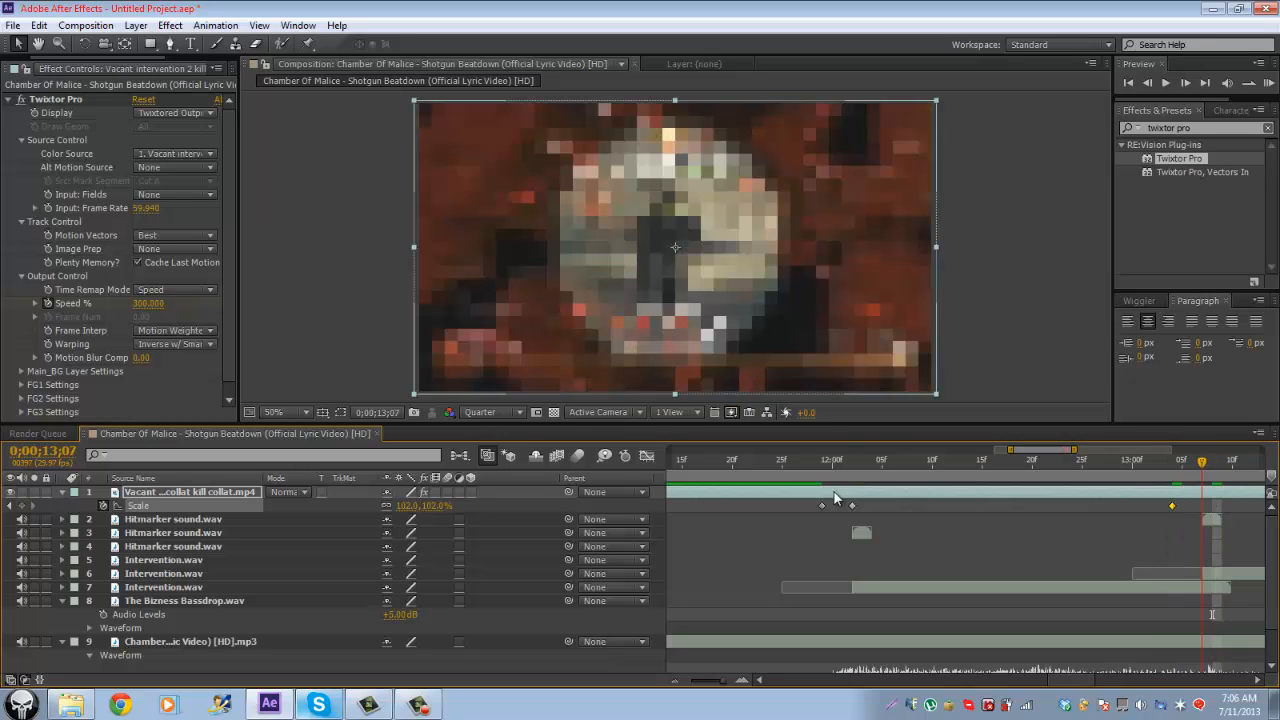
click(408, 505)
key(Return)
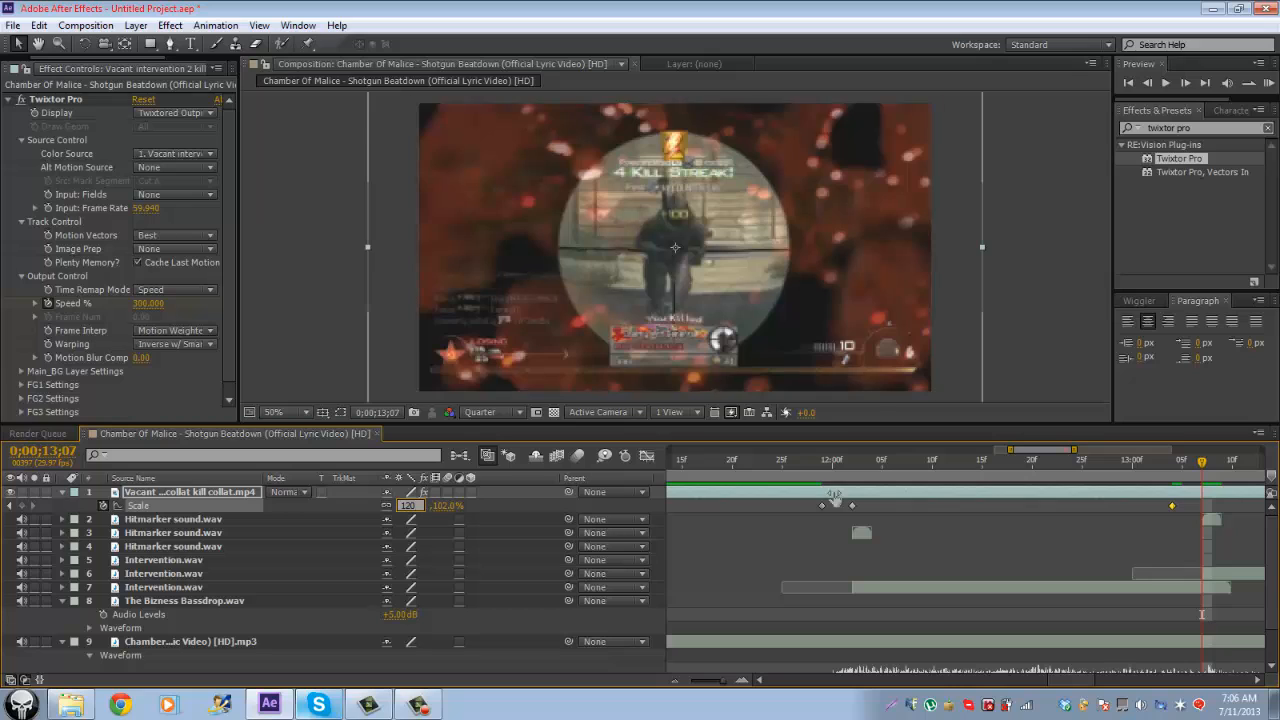
Step: Move to 0;00;13;22, three frames before the bassdrop, and keyframe Scale at 102%
scroll(836, 497, right, 10)
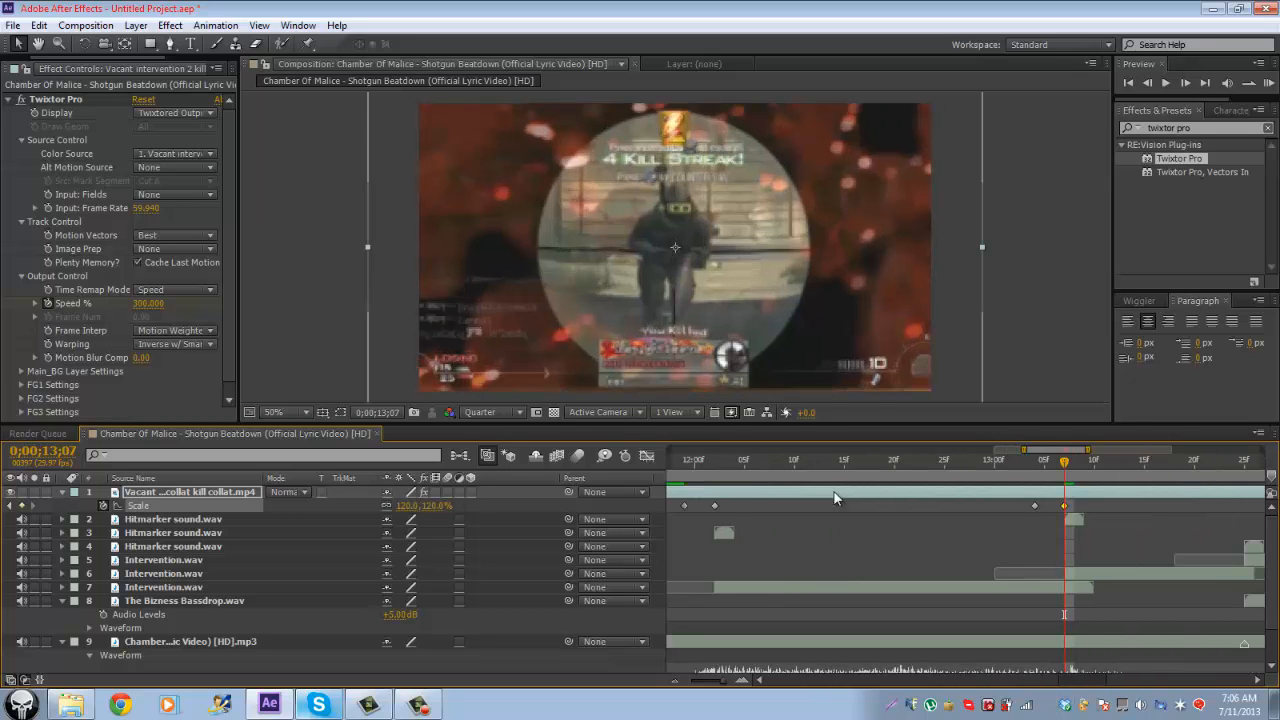
key(space)
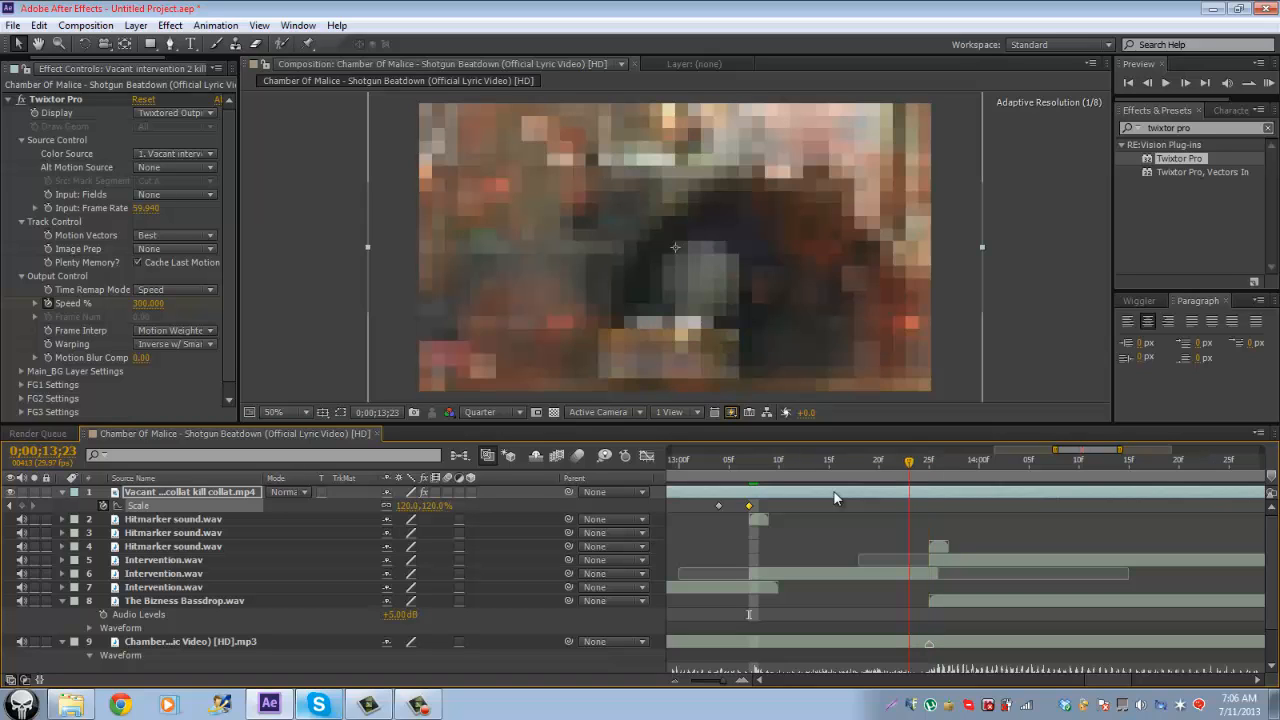
key(space)
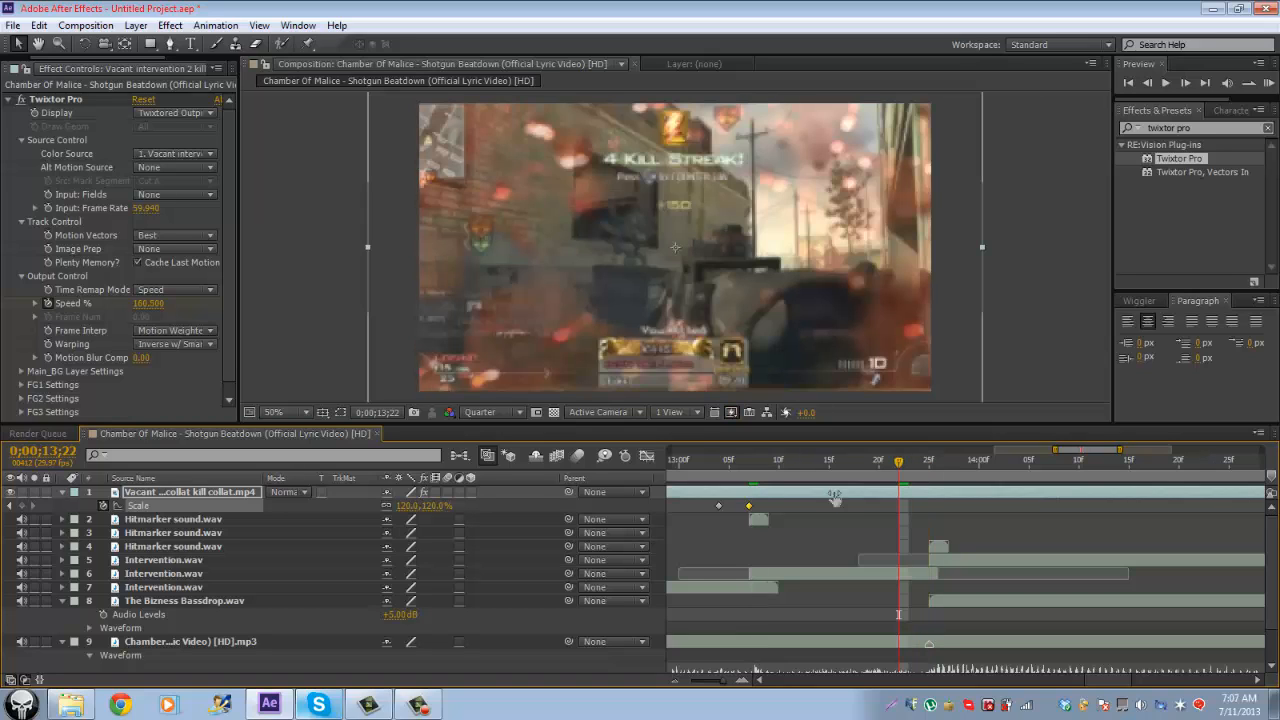
click(409, 505)
text(102)
key(Return)
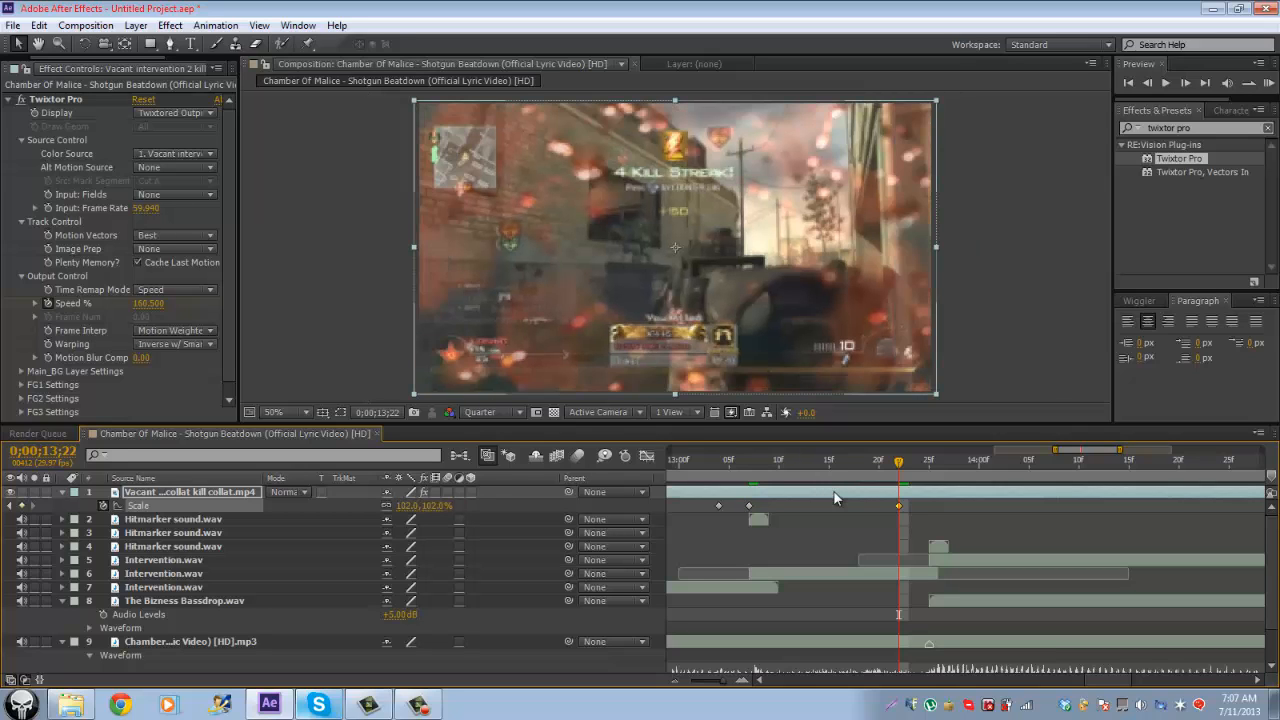
Step: Advance to the start of the bassdrop at 0;00;13;25 and keyframe Scale at 120%
key(Page_Down)
key(Page_Down)
key(Page_Down)
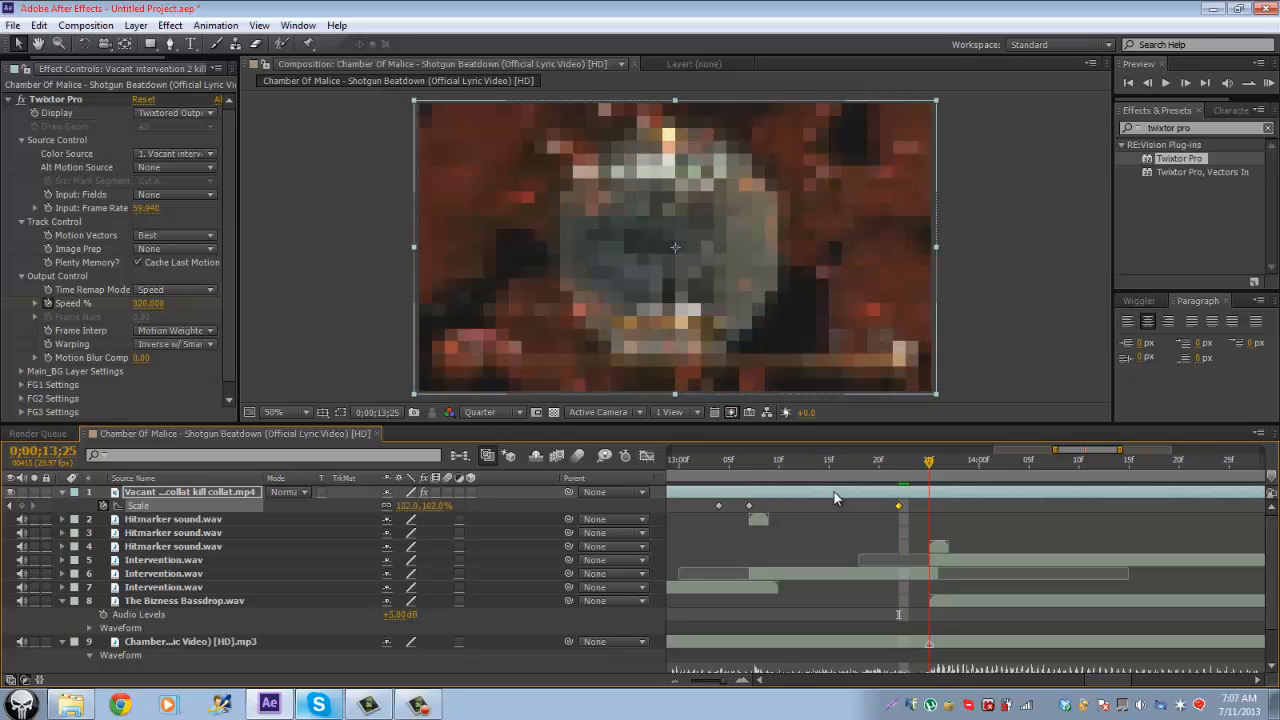
click(409, 505)
text(120)
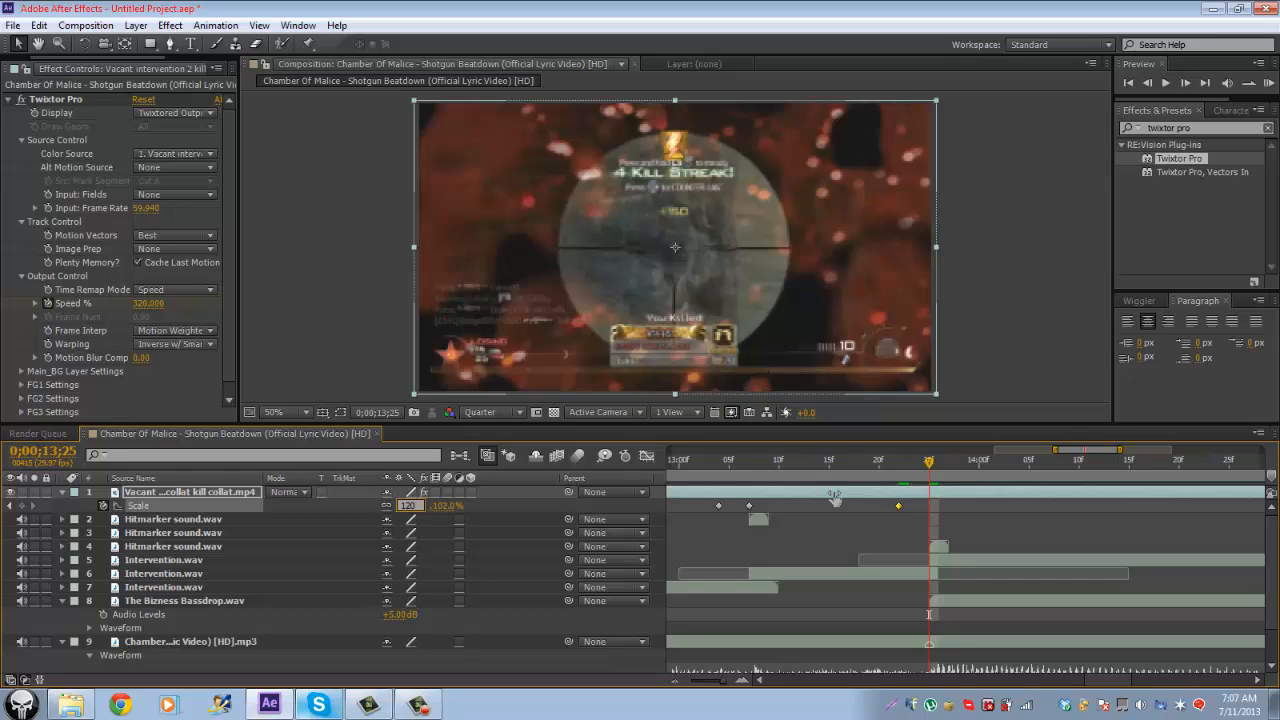
key(Return)
Step: Go to the end of the bassdrop sound at 0;00;15;13 and keyframe the gameplay clip's Scale at 105%
key(minus)
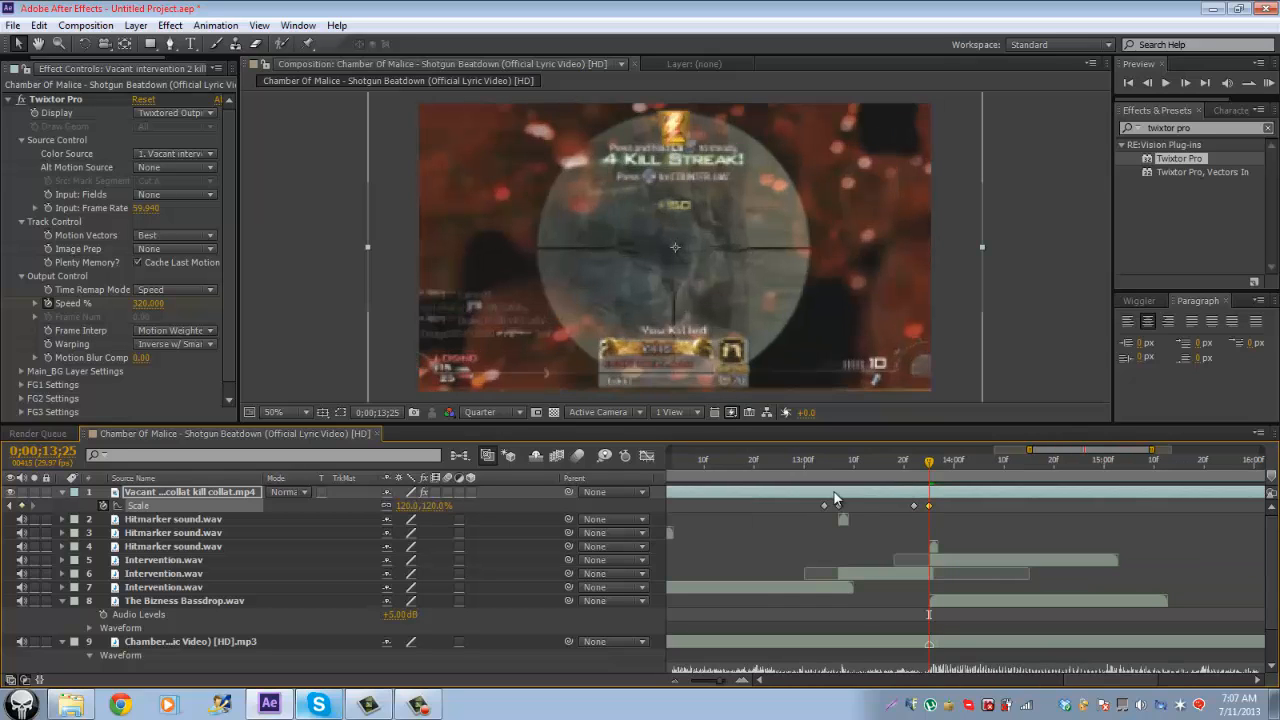
key(Page_Down)
key(Page_Down)
key(Page_Down)
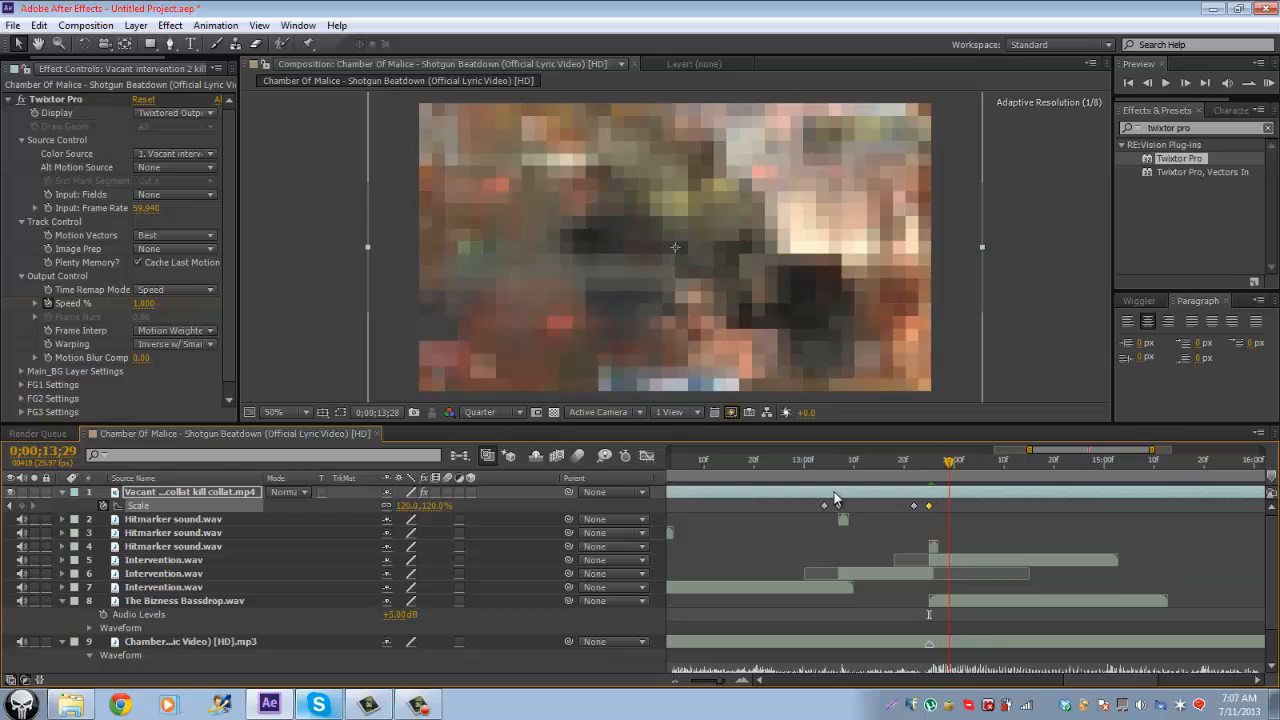
key(minus)
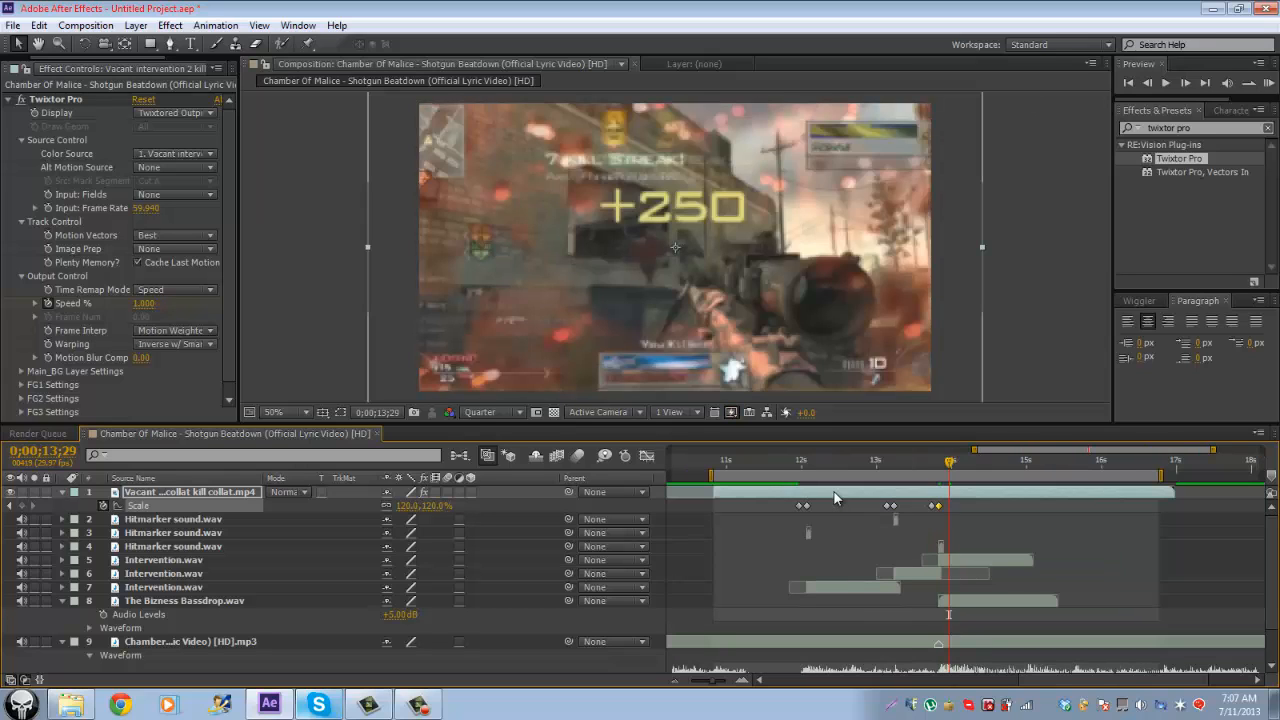
key(space)
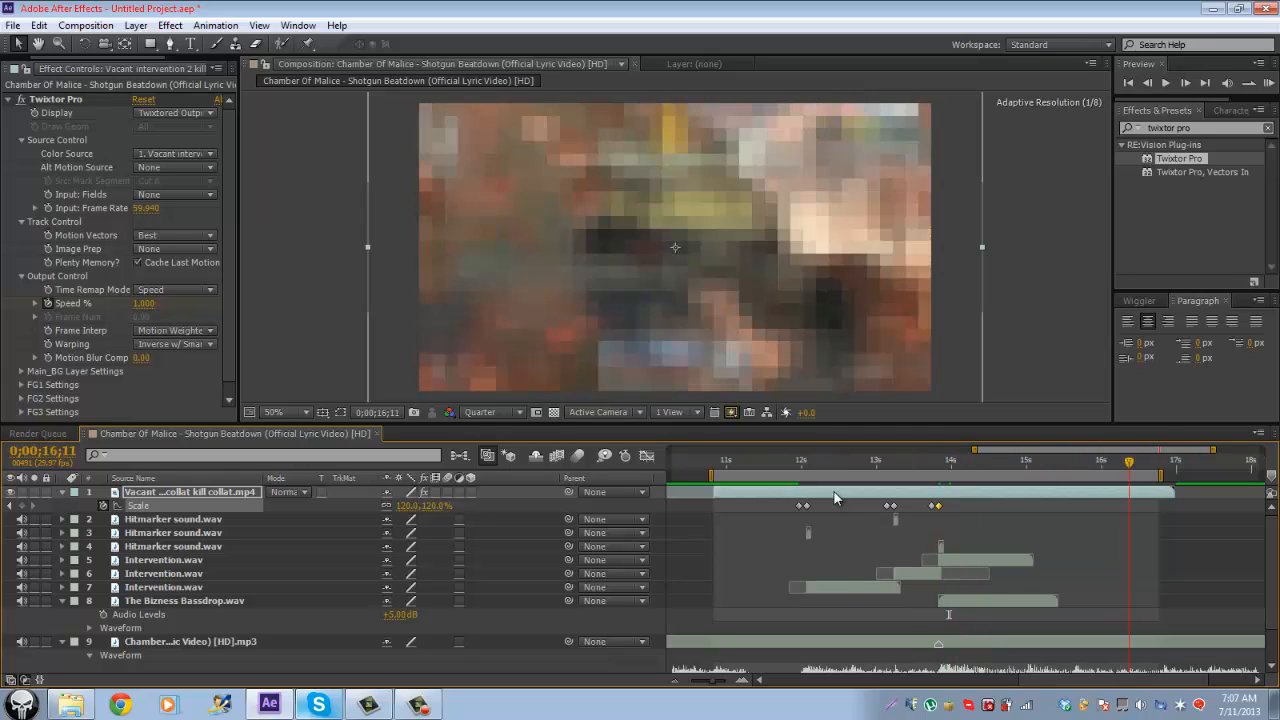
key(Page_Up)
key(Page_Up)
key(Page_Up)
key(Page_Up)
key(Page_Up)
key(Page_Up)
key(Page_Up)
key(Page_Up)
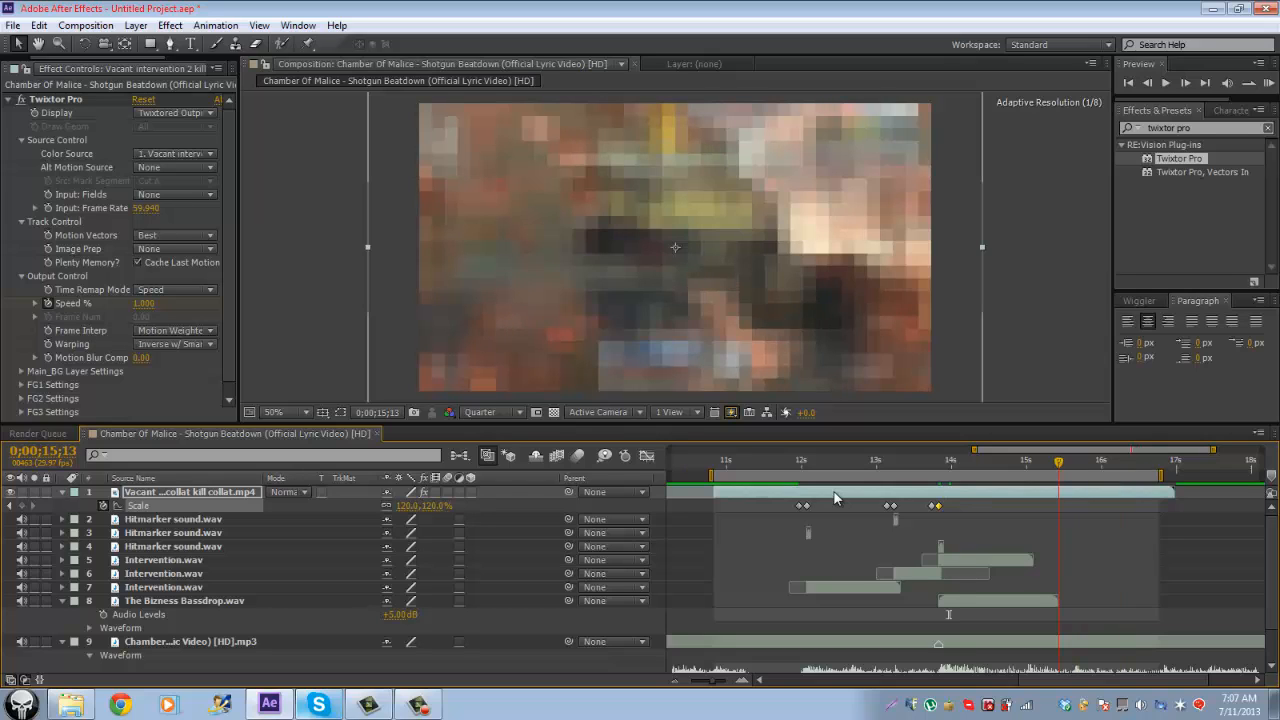
click(408, 506)
text(1)
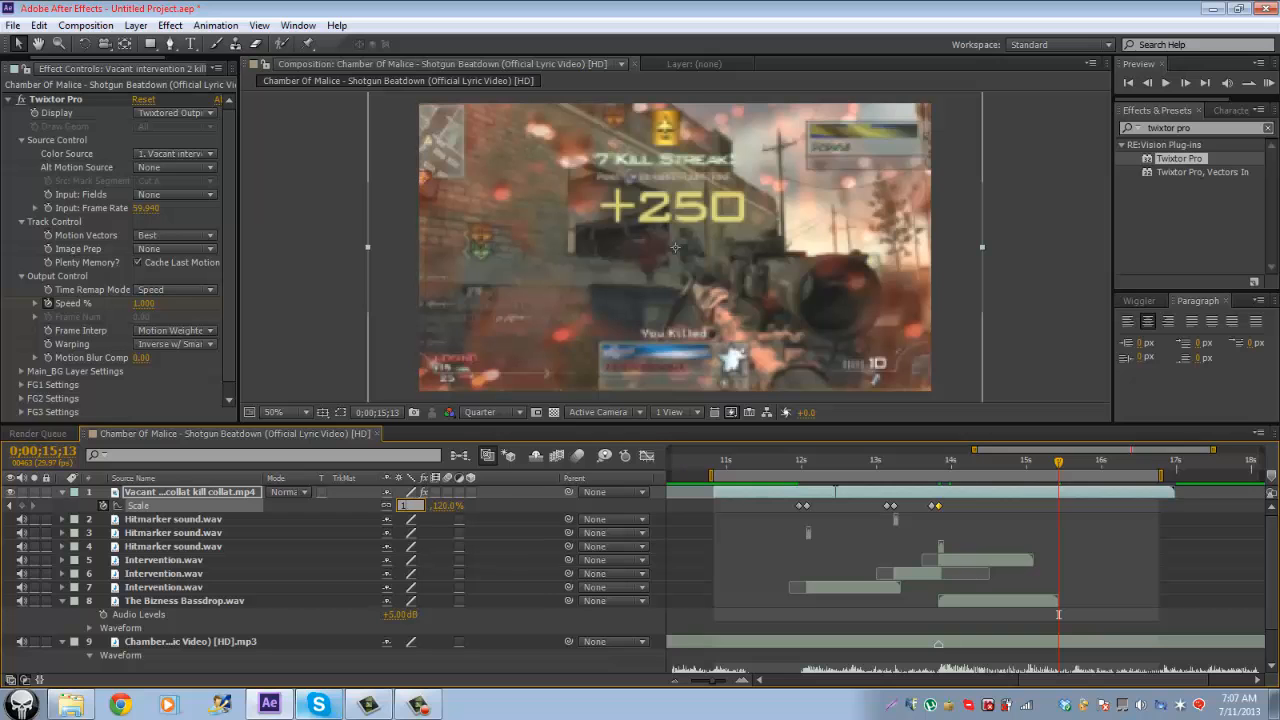
text(05)
key(Return)
Step: Run a RAM preview of the work area to check the Scale zooms on the gunshots
key(KP_0)
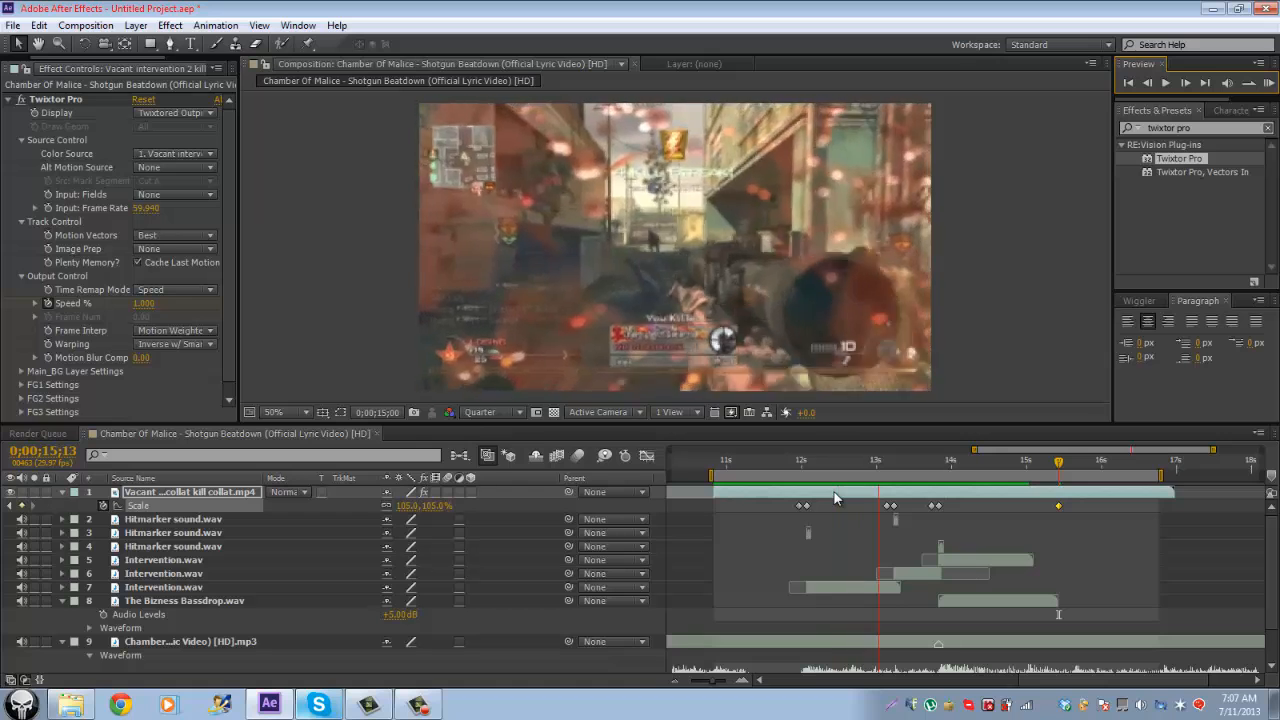
key(space)
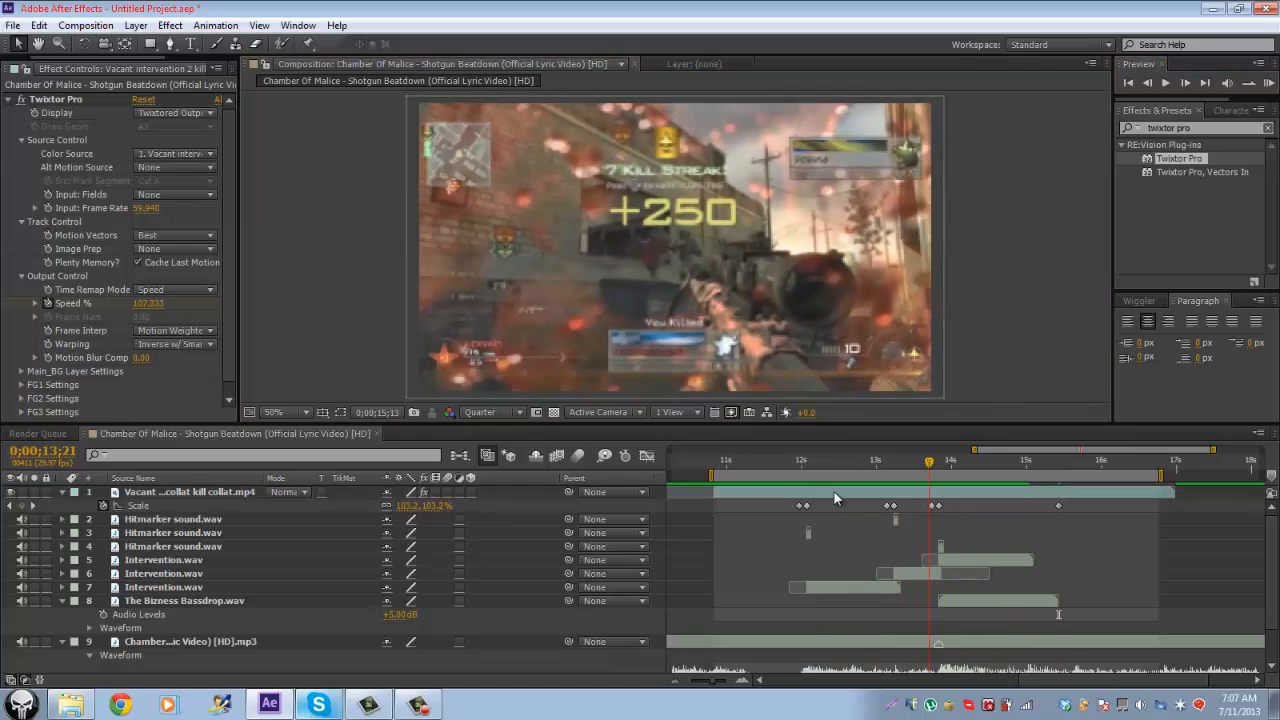
Step: Move to 0;00;13;22, three frames before the bassdrop, and keyframe the gameplay clip's Rotation at 0°
key(j)
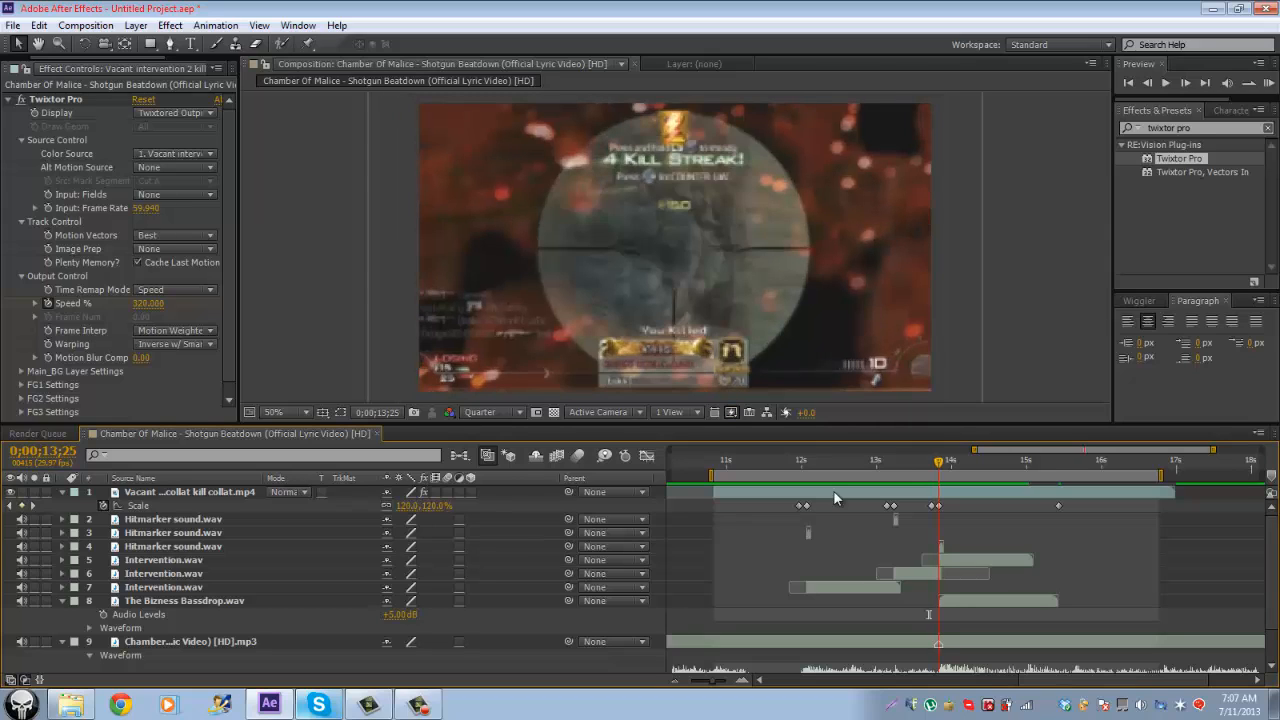
click(835, 493)
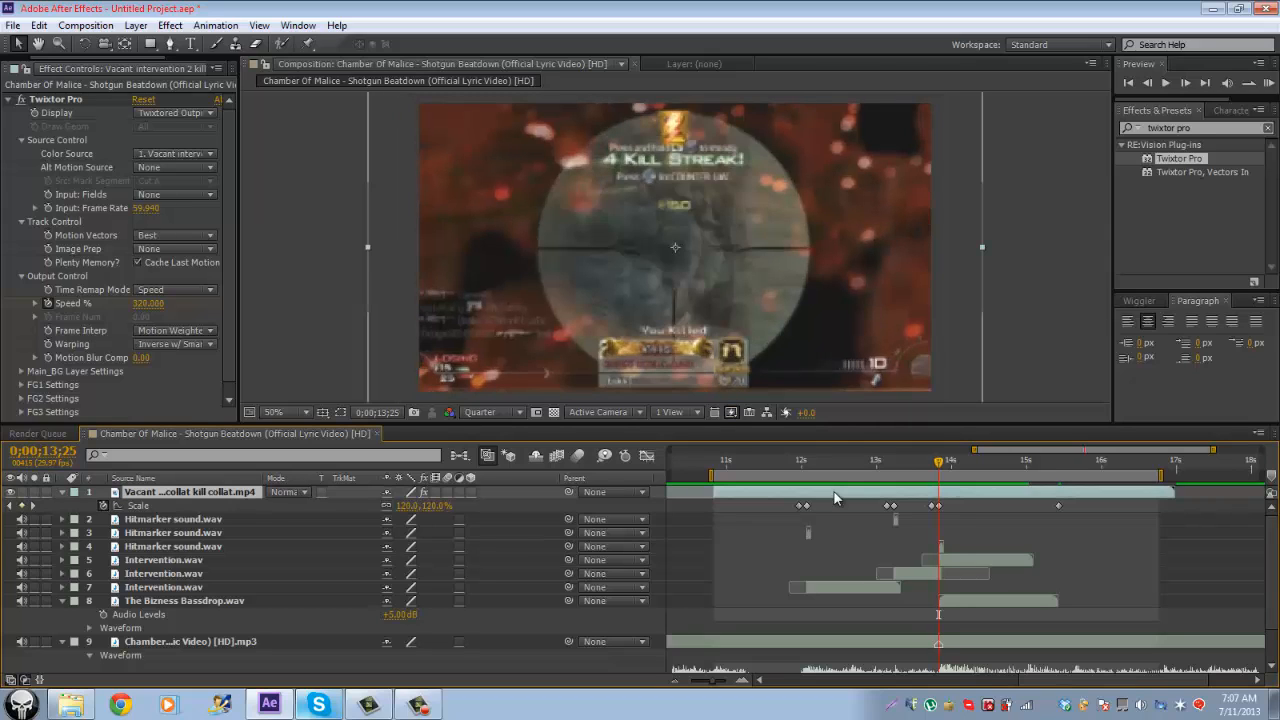
key(Page_Up)
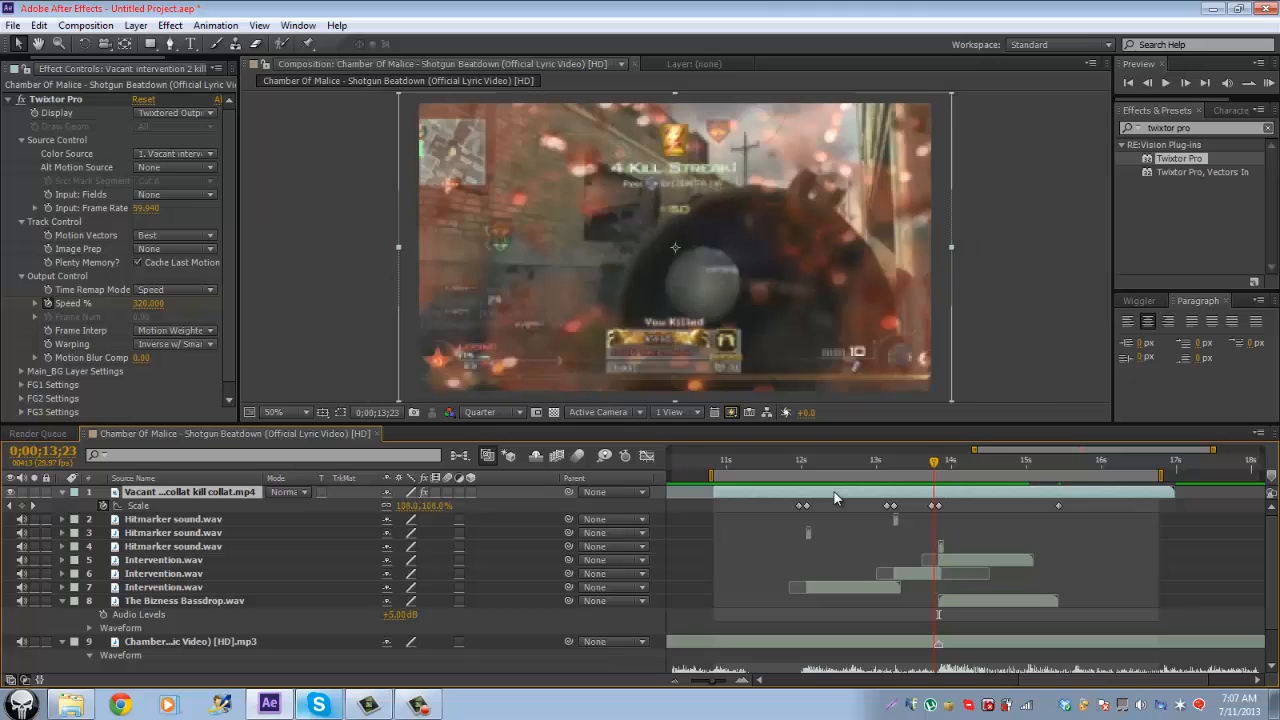
key(Page_Down)
key(Page_Down)
key(Page_Up)
key(Page_Up)
key(Page_Up)
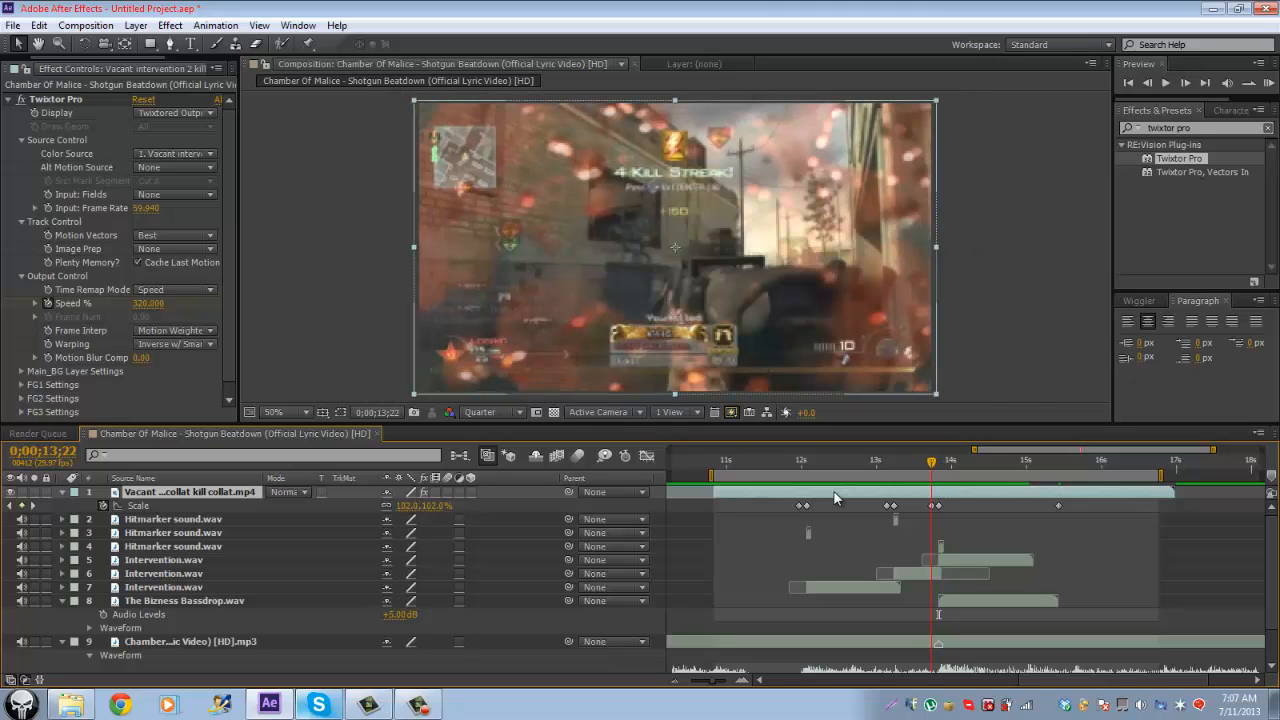
key(r)
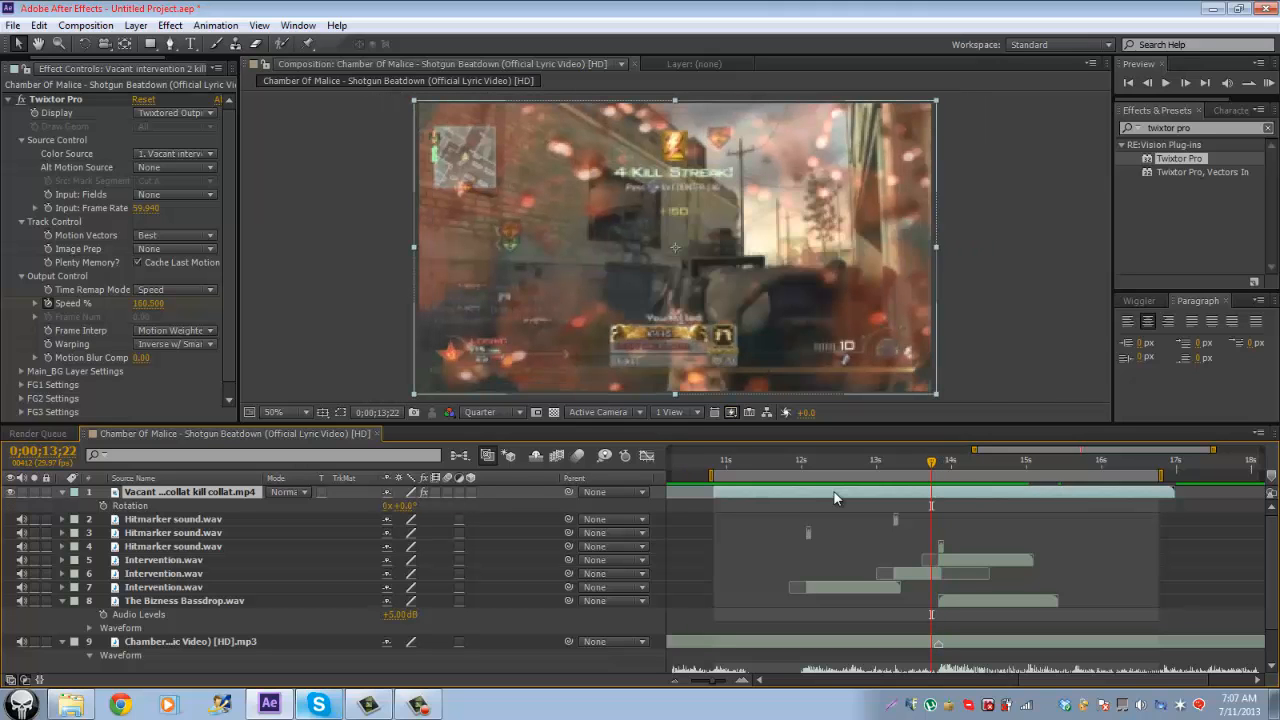
key(alt+shift+r)
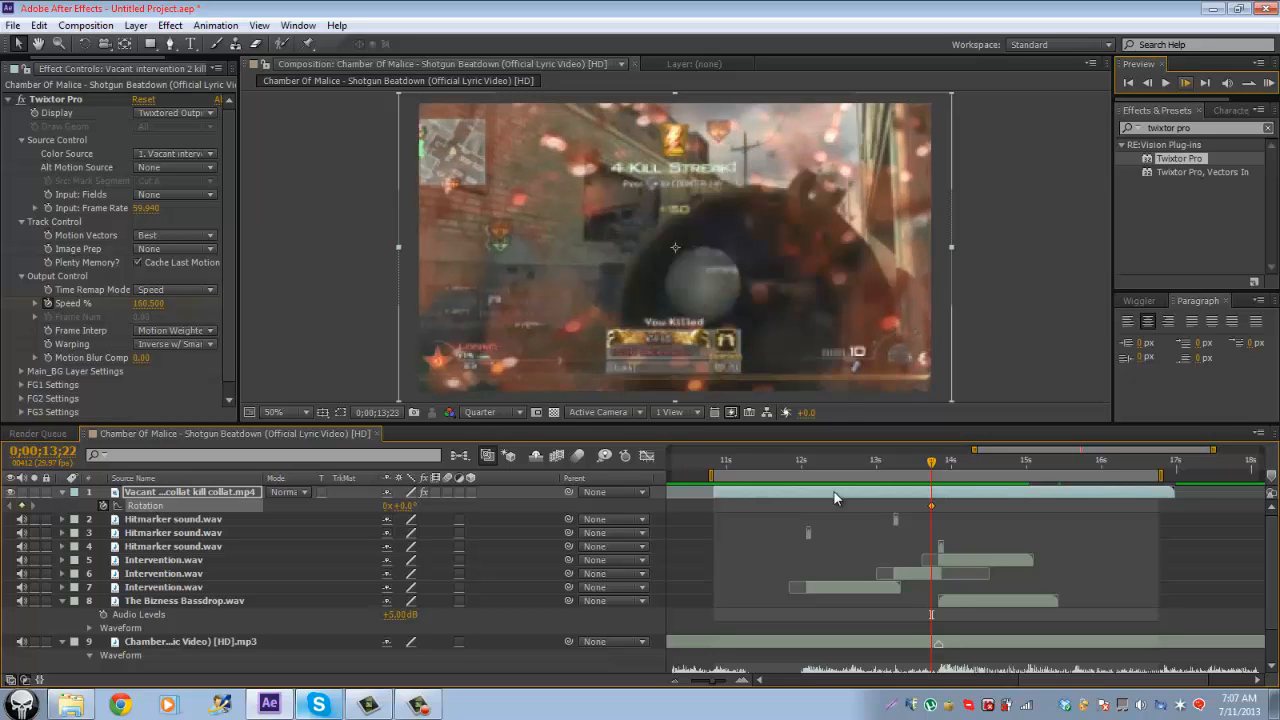
Step: Go to the start of the bassdrop at 0;00;13;25, try a Rotation of 2°, and settle on a keyframe at -2°
key(Page_Down)
key(Page_Down)
key(Page_Down)
key(Page_Down)
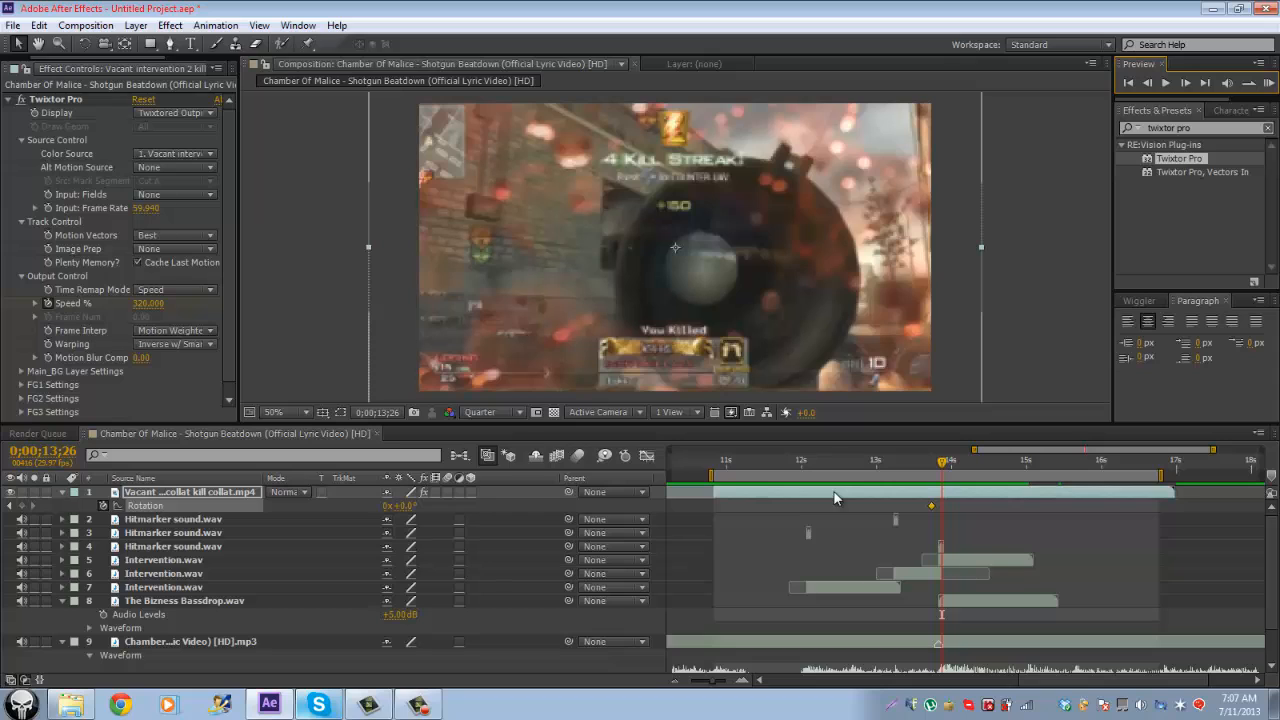
key(equal)
key(equal)
key(equal)
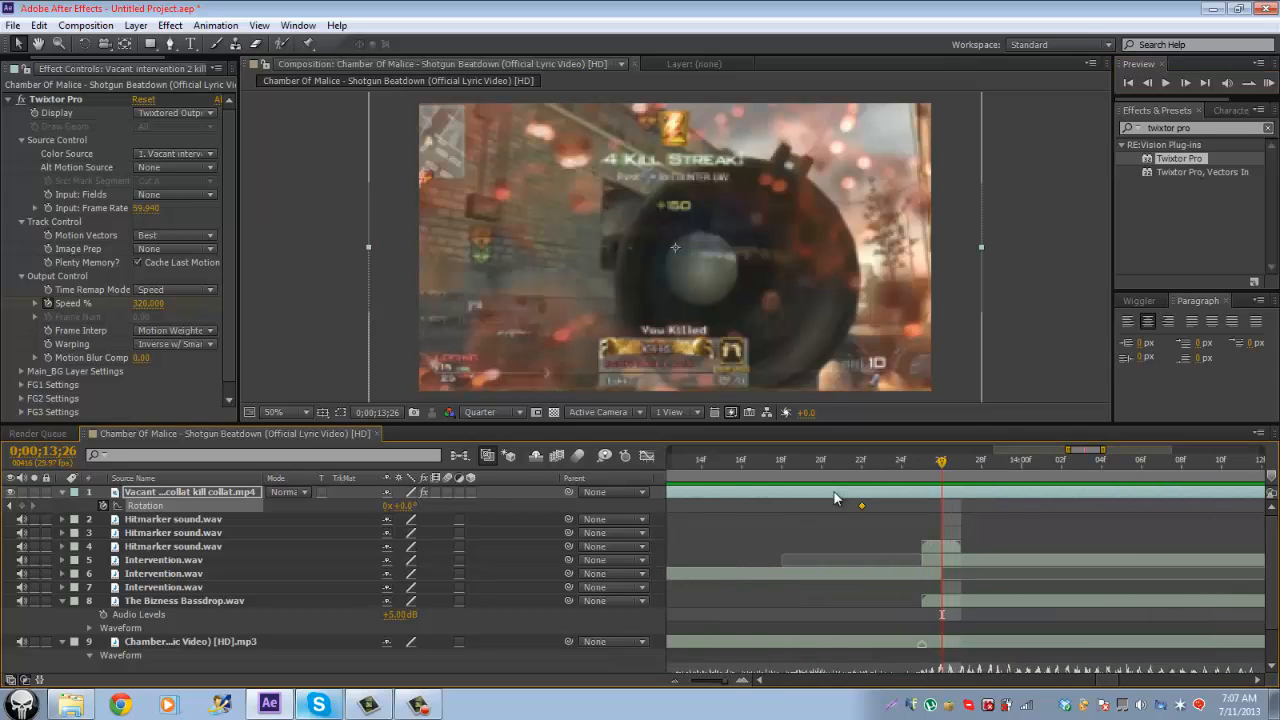
key(Page_Up)
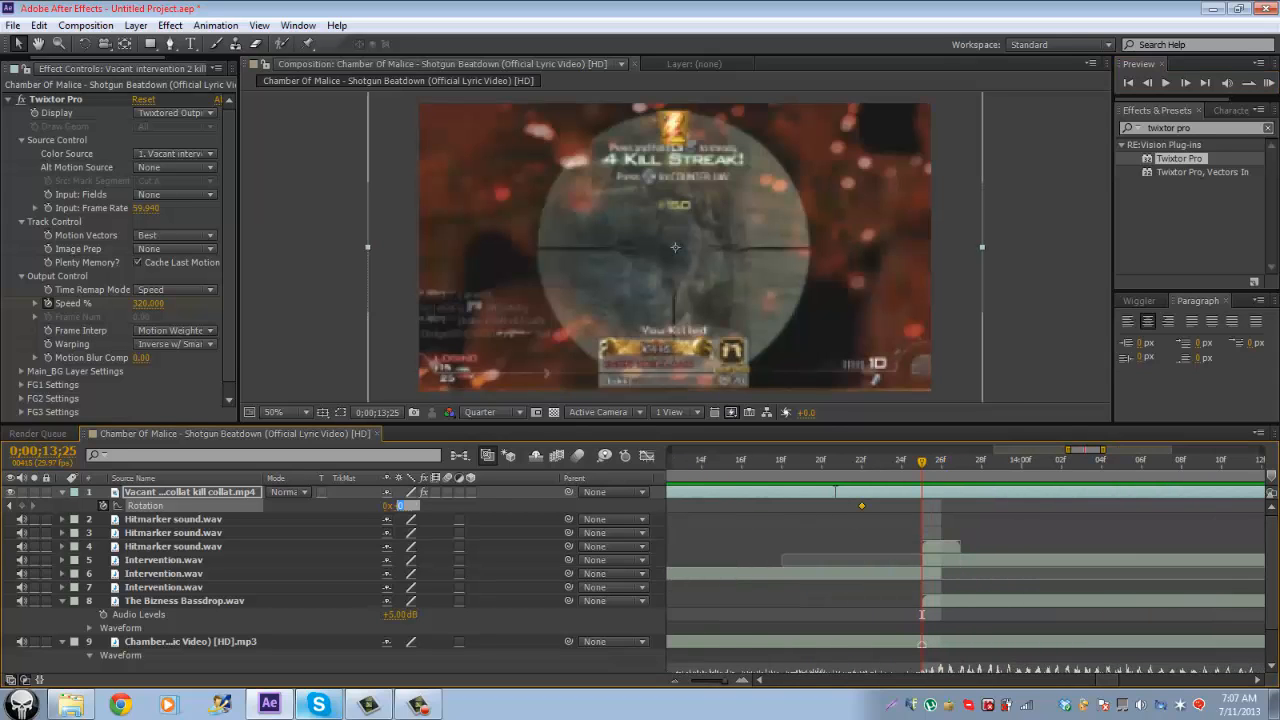
text(2)
key(Return)
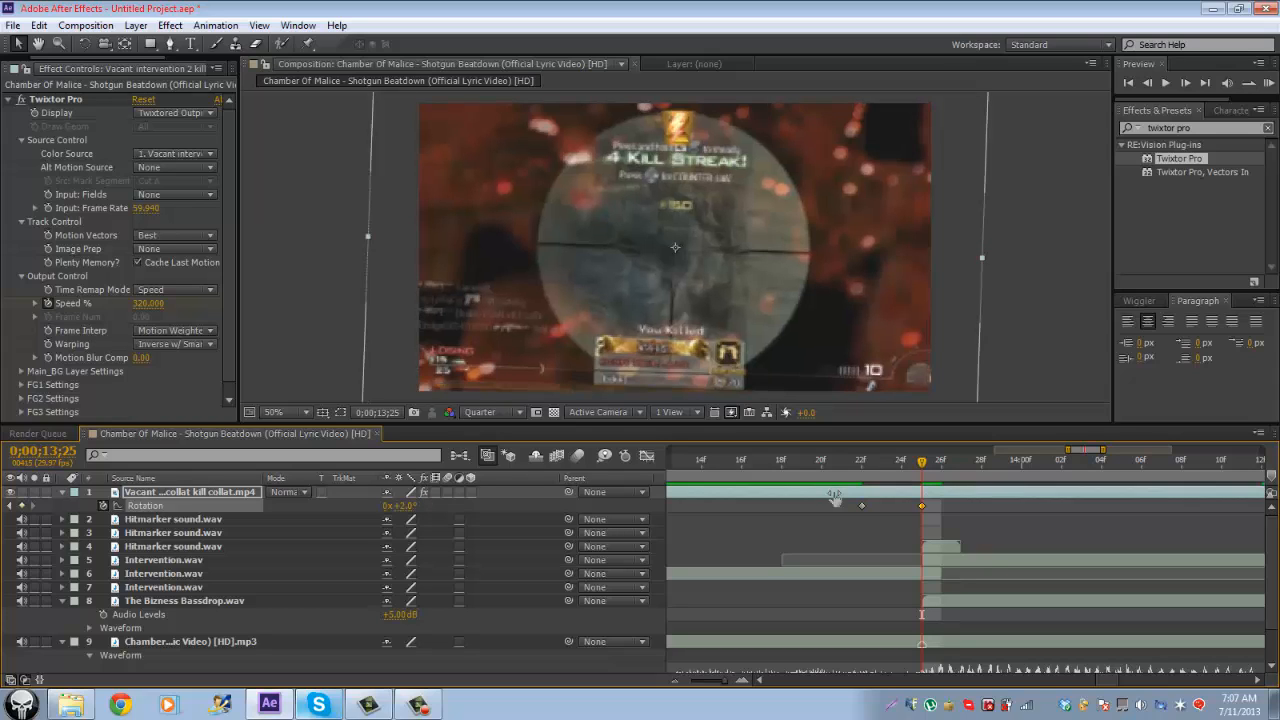
key(Return)
text(-2)
key(Return)
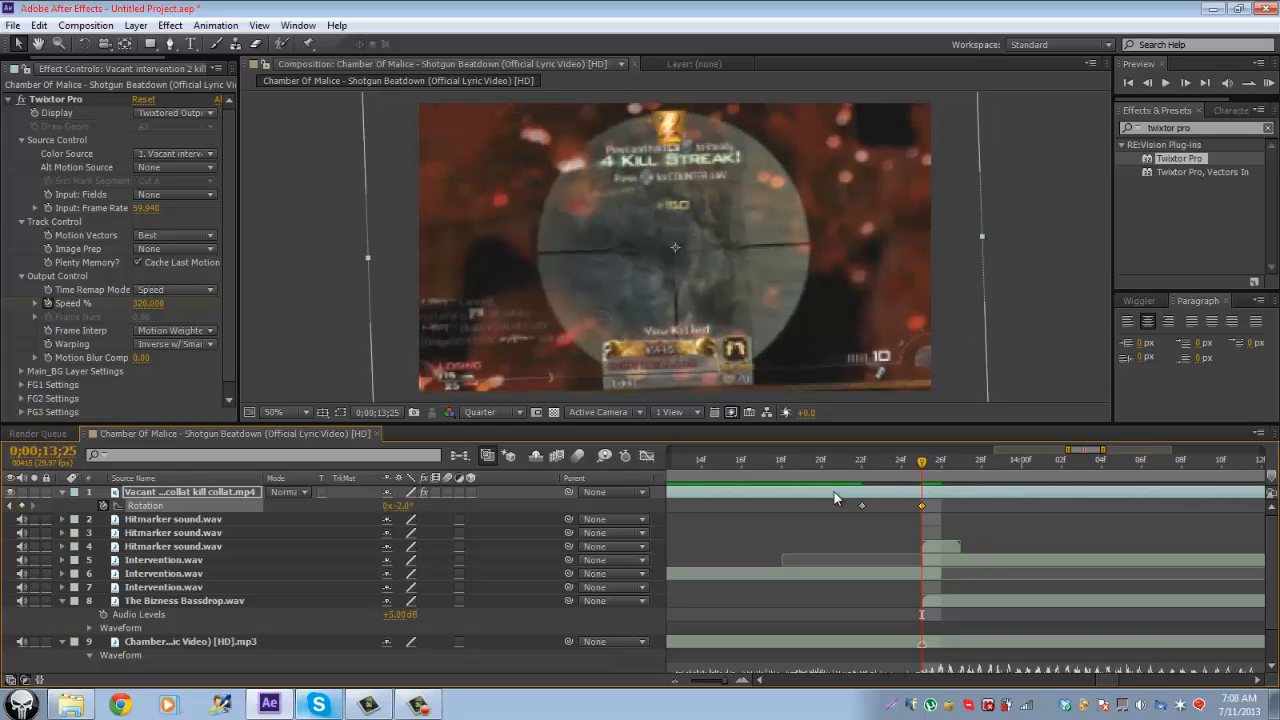
Step: Go to the last Scale keyframe at 0;00;15;13 and keyframe the gameplay clip's Rotation at 0°
key(minus)
key(minus)
key(minus)
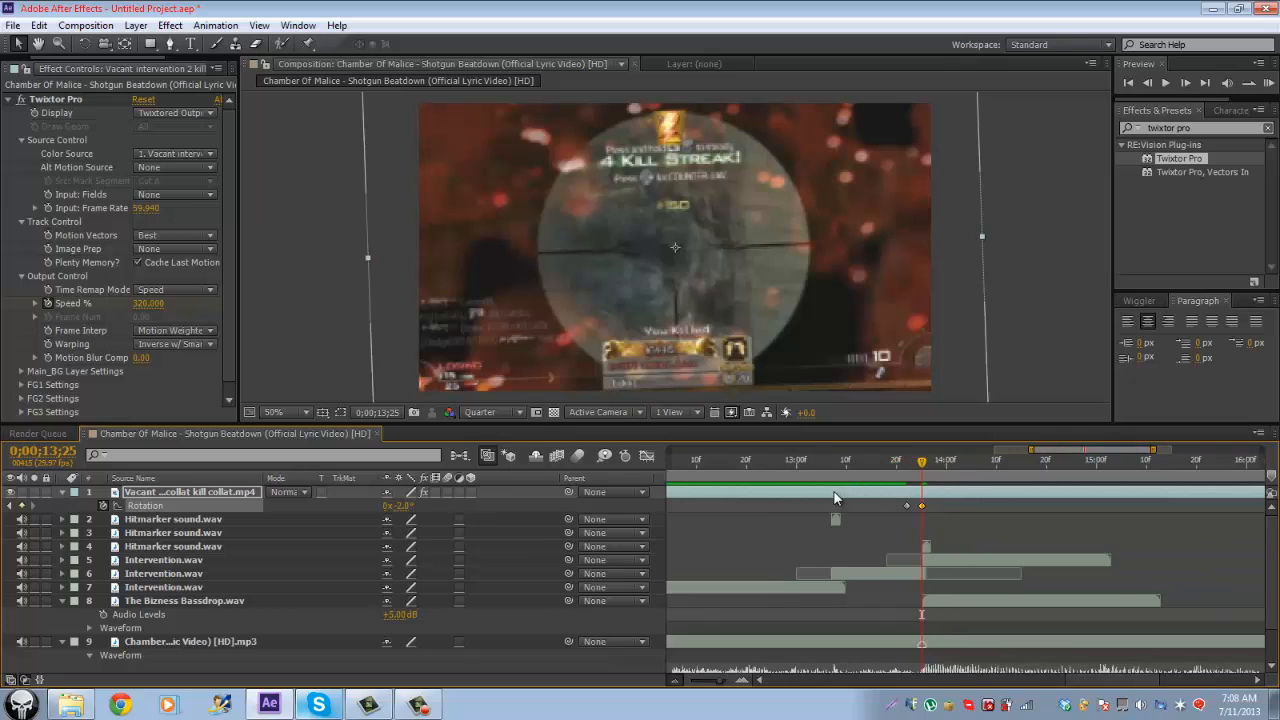
key(s)
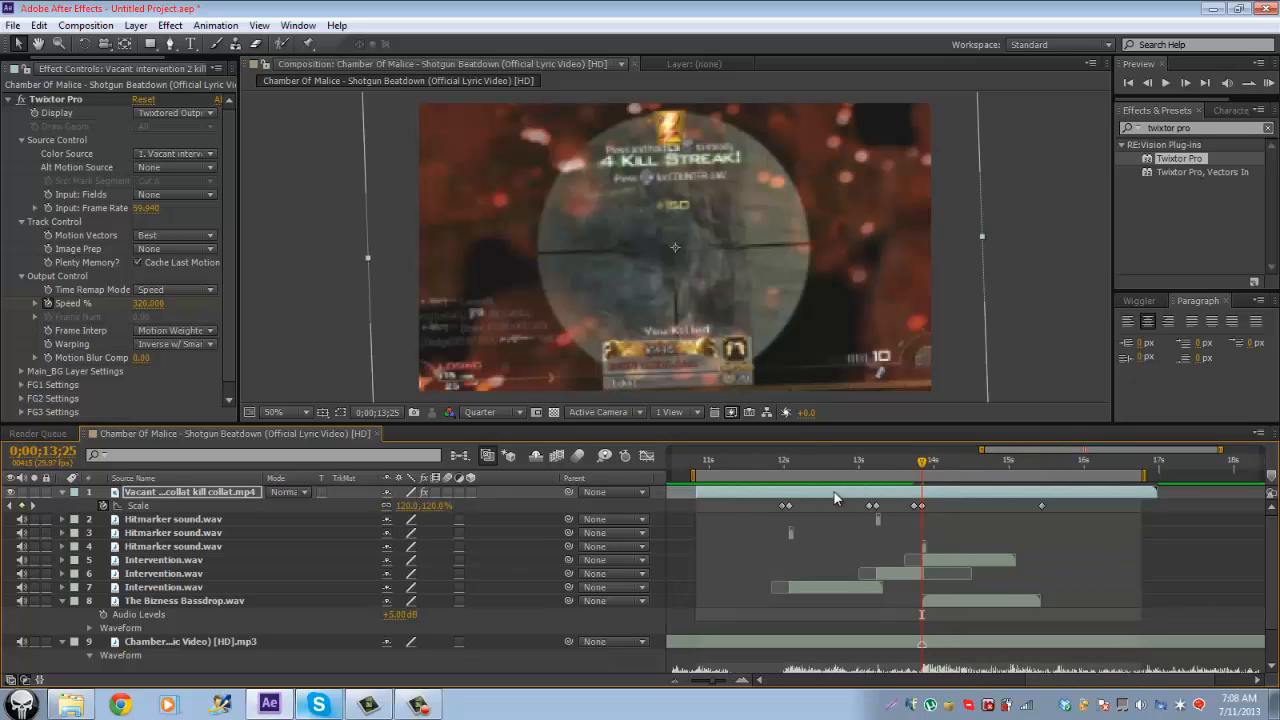
key(k)
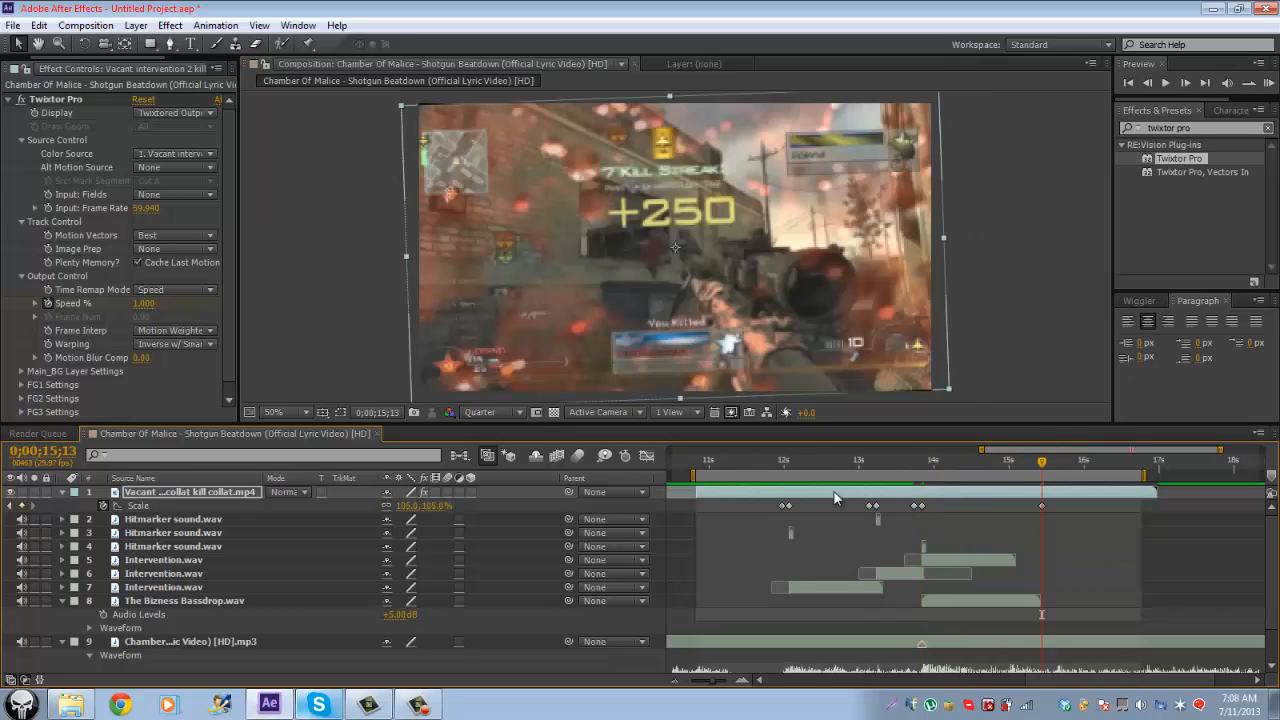
key(r)
click(402, 506)
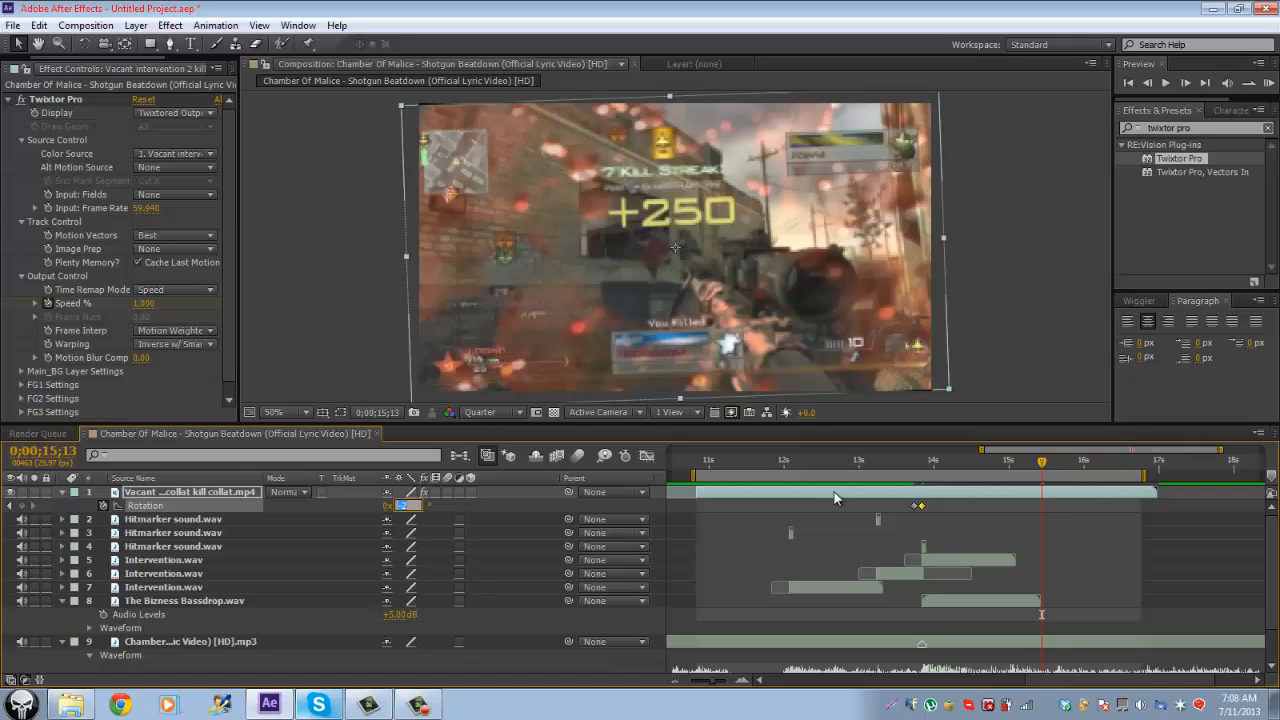
text(0)
key(Return)
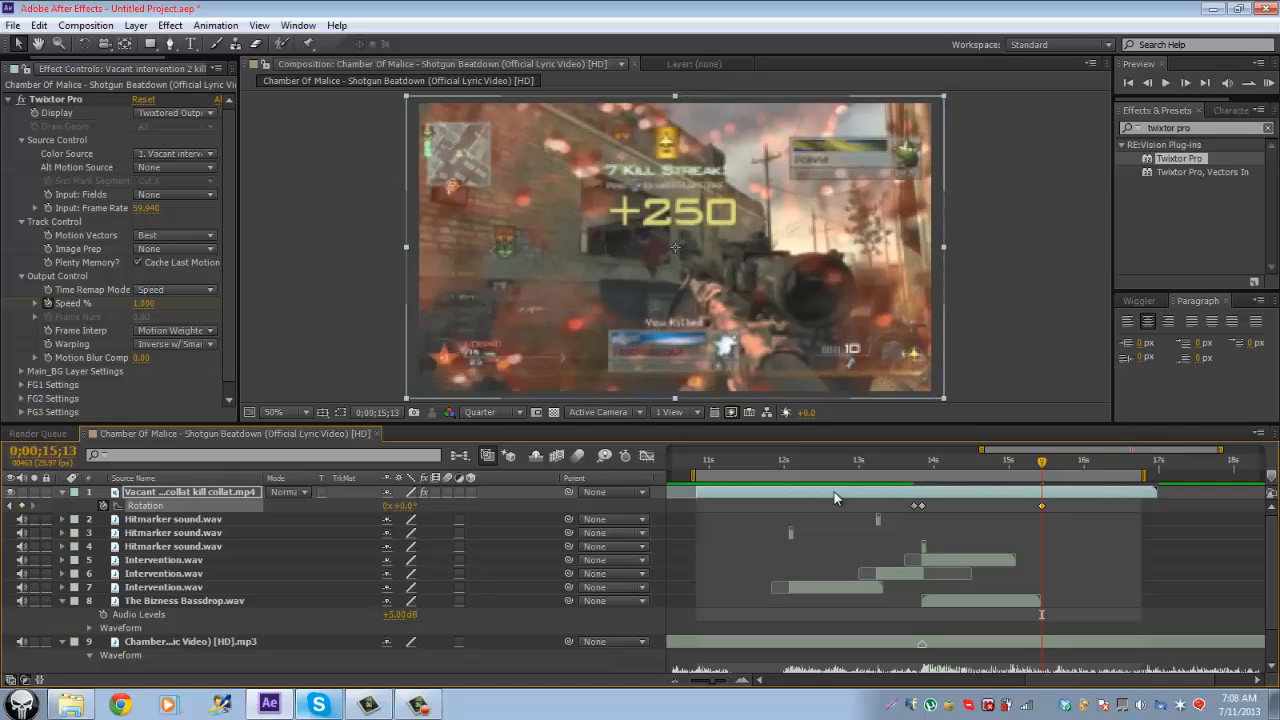
Step: Preview the work area to check the rotation on the bassdrop gunshot, and park at 0;00;13;25
key(space)
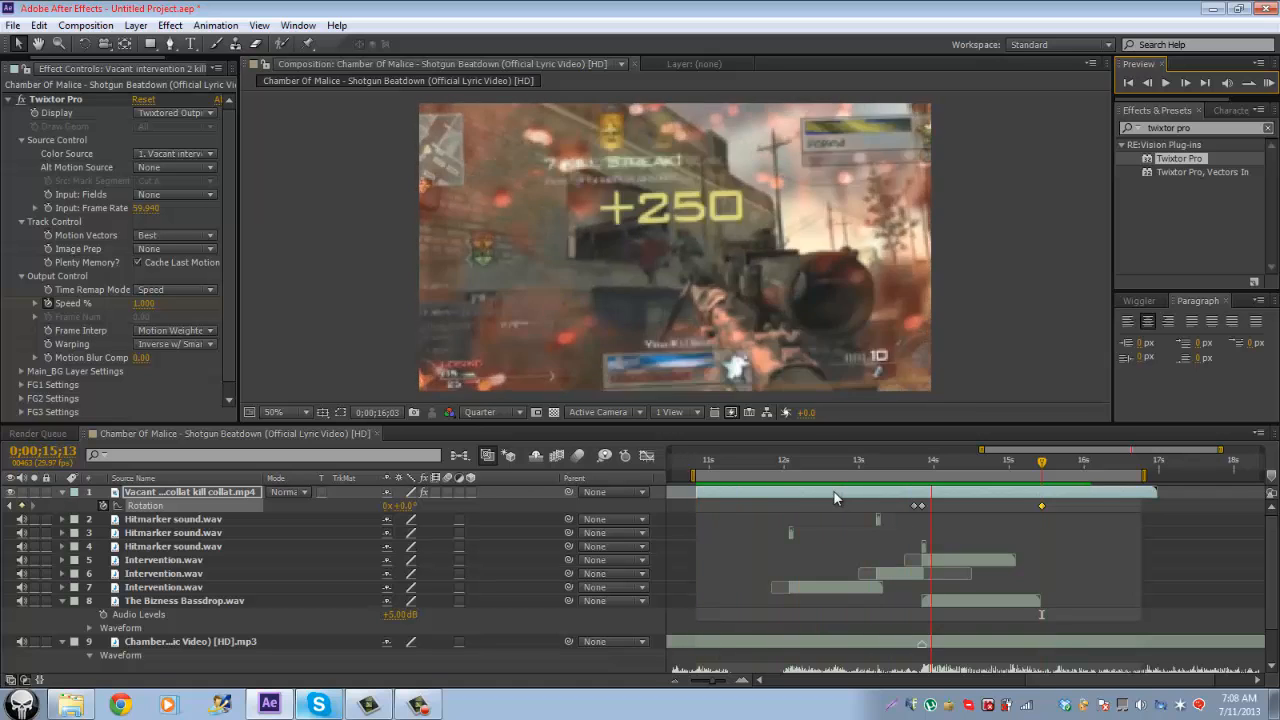
key(space)
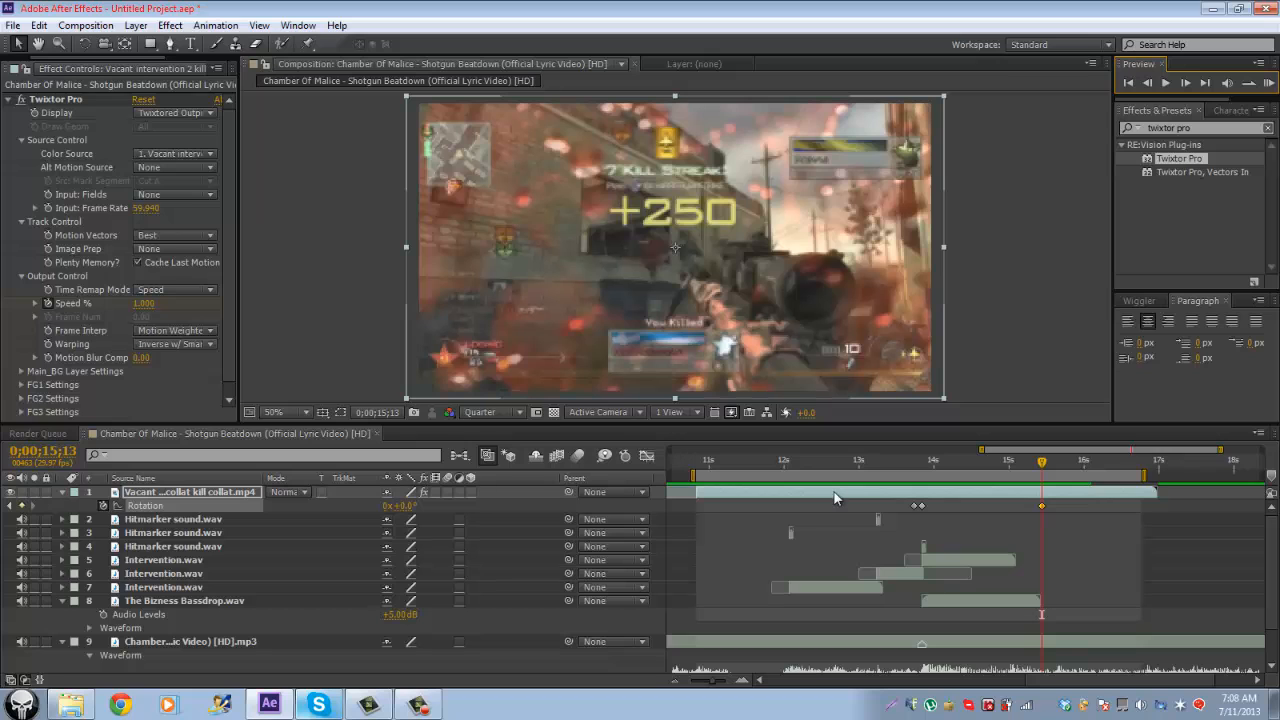
key(space)
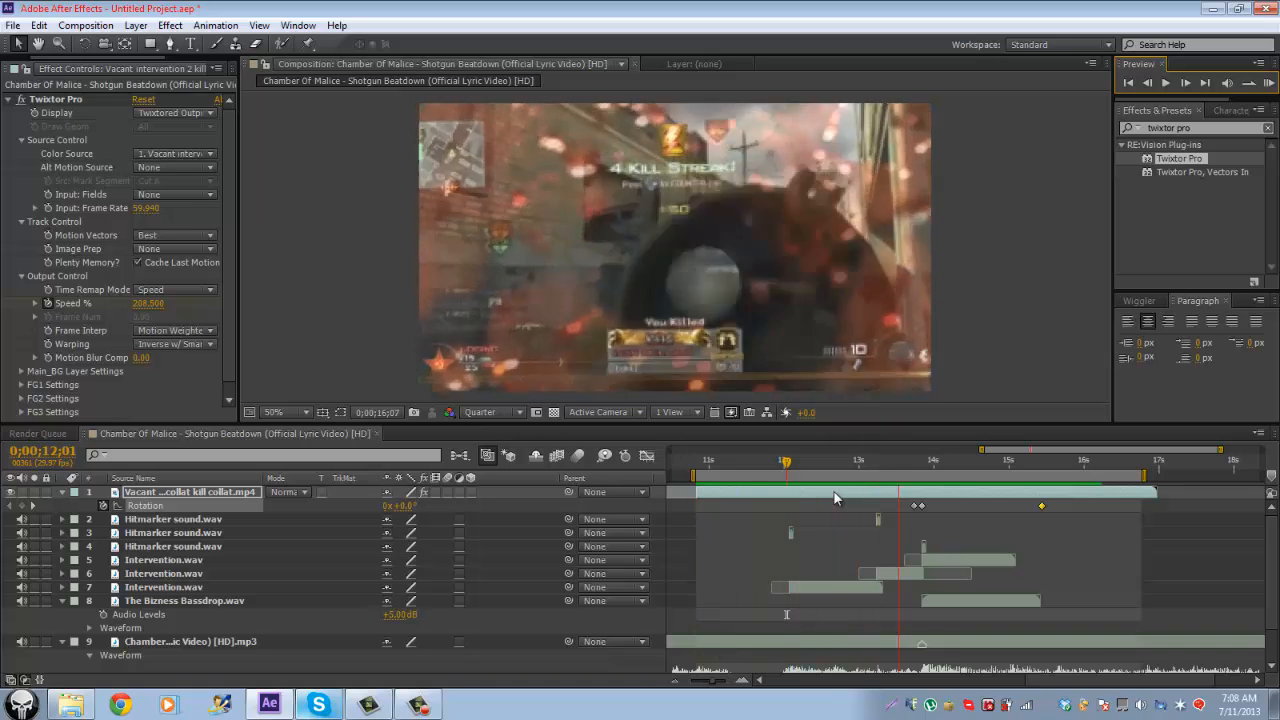
key(space)
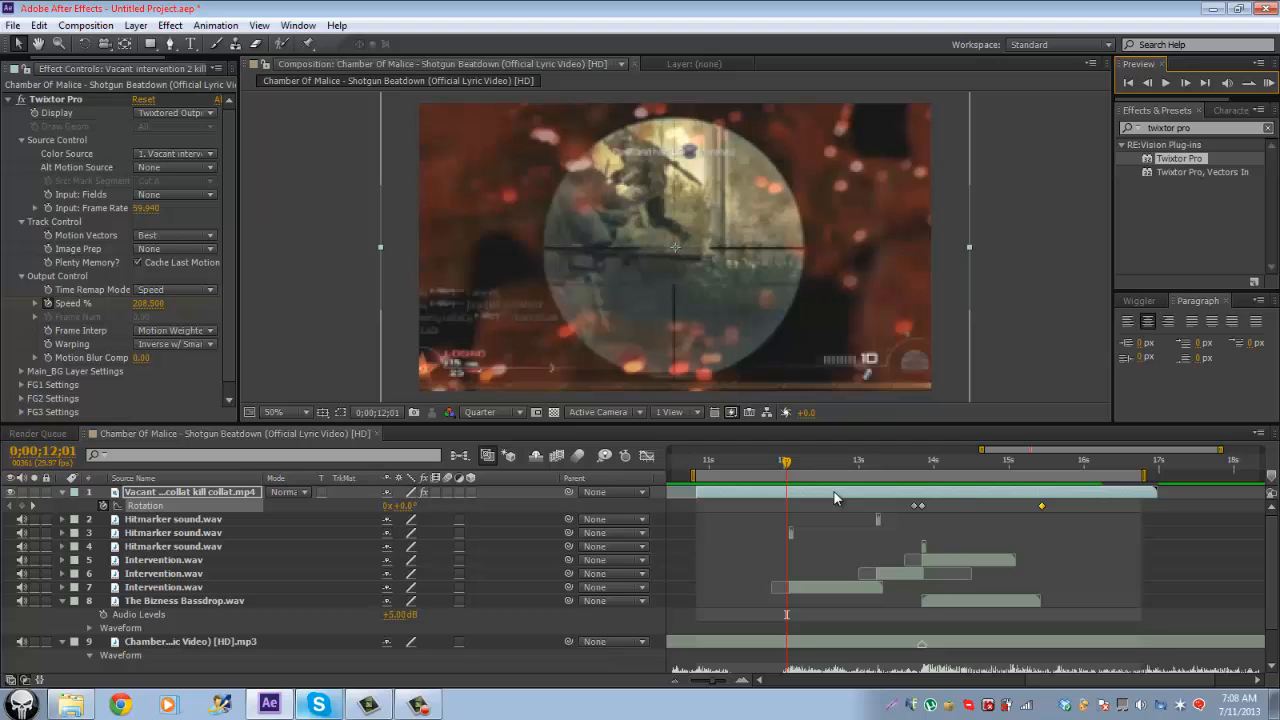
key(space)
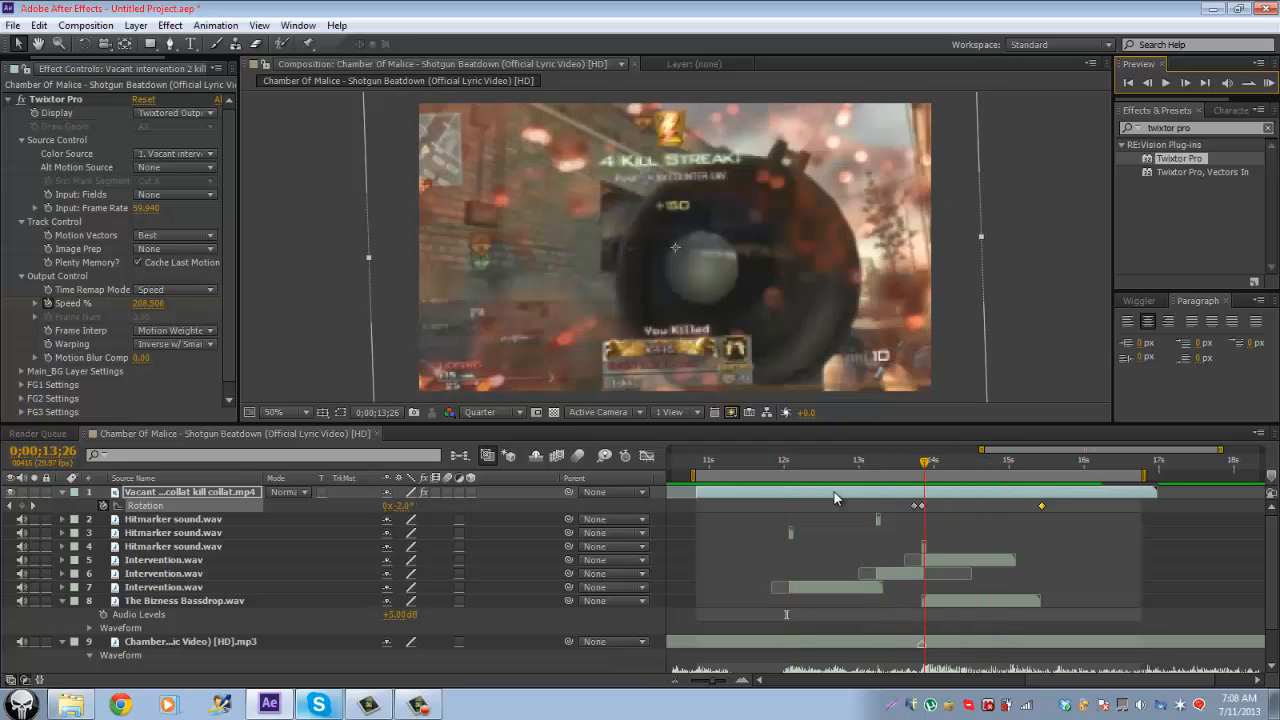
key(space)
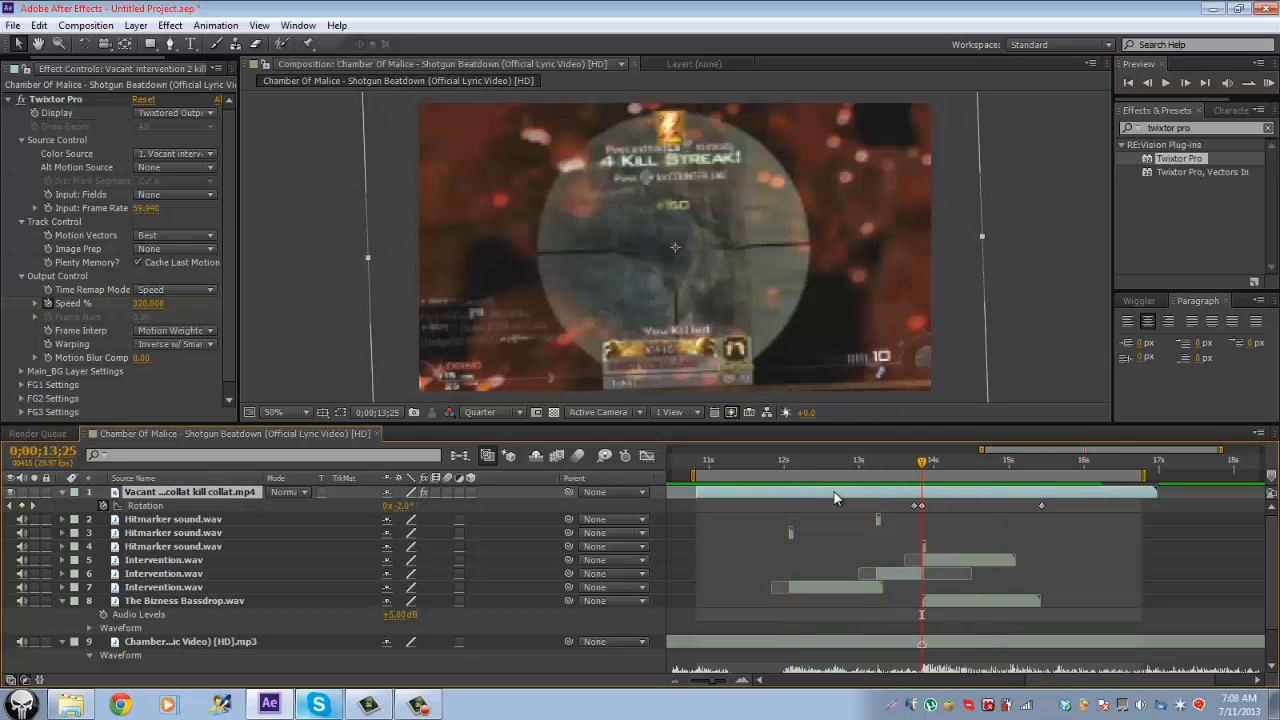
Step: Apply an animation preset with Exposure, CC Lens and Twitch to the gameplay clip at 0;00;13;25 and reveal its keyframes
key(alt+a)
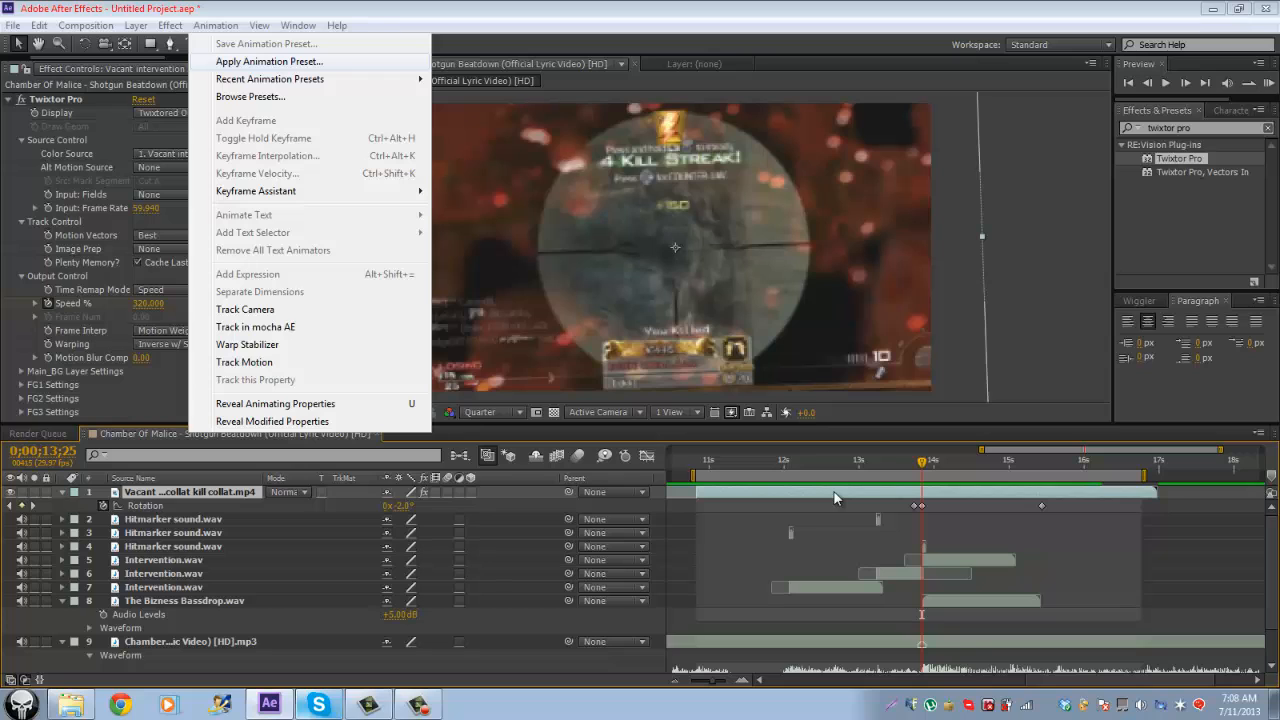
key(Return)
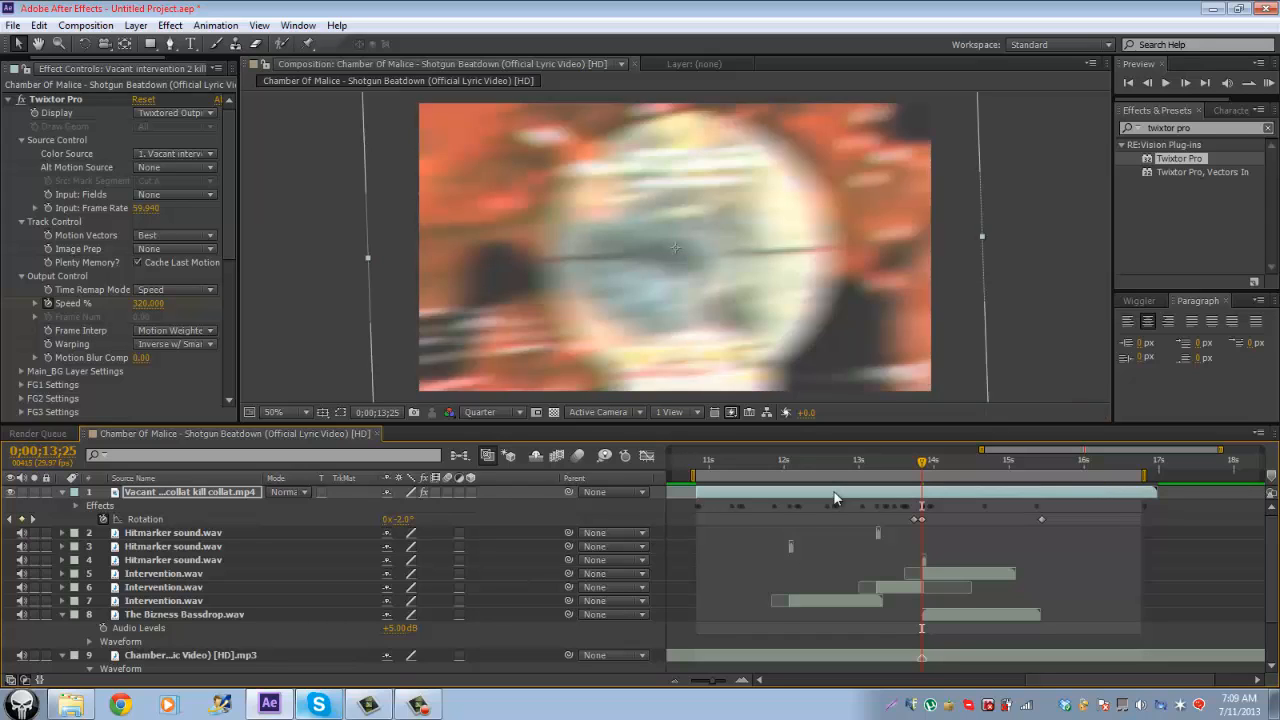
key(u)
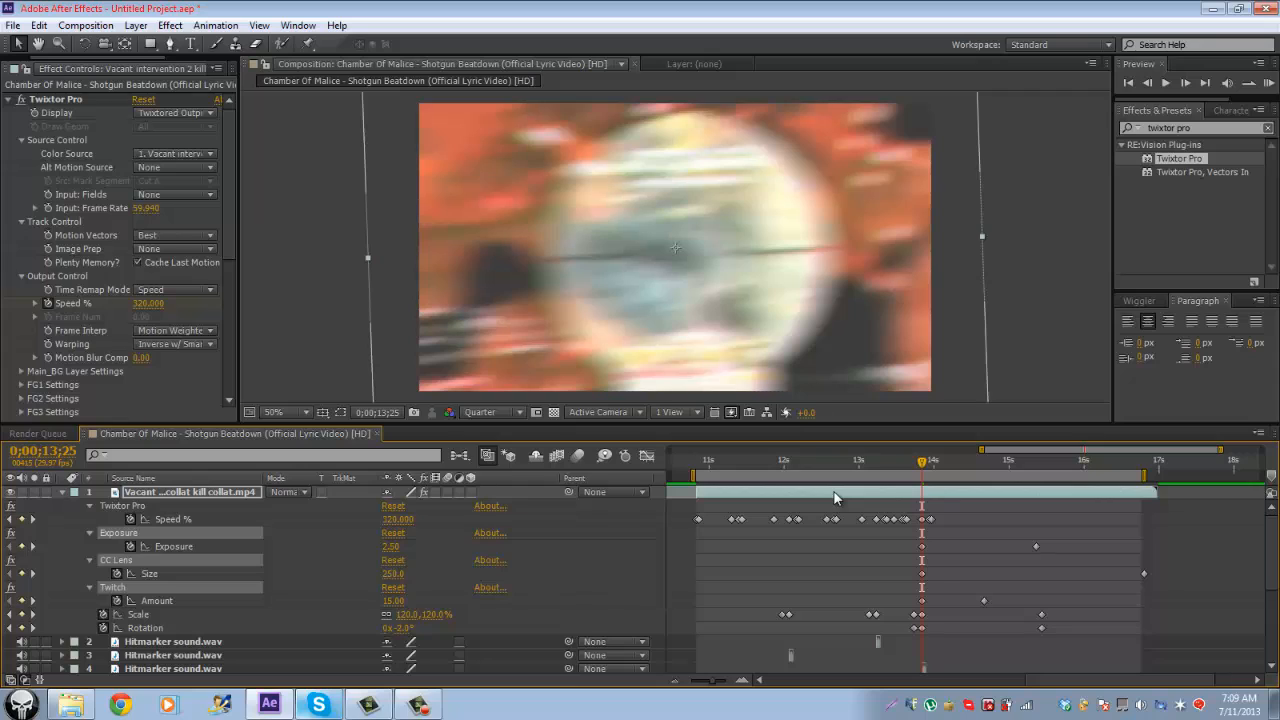
Step: Step backward from the bassdrop to the first Scale keyframe at 0;00;11;29 to examine how the preset affects earlier frames
key(Page_Up)
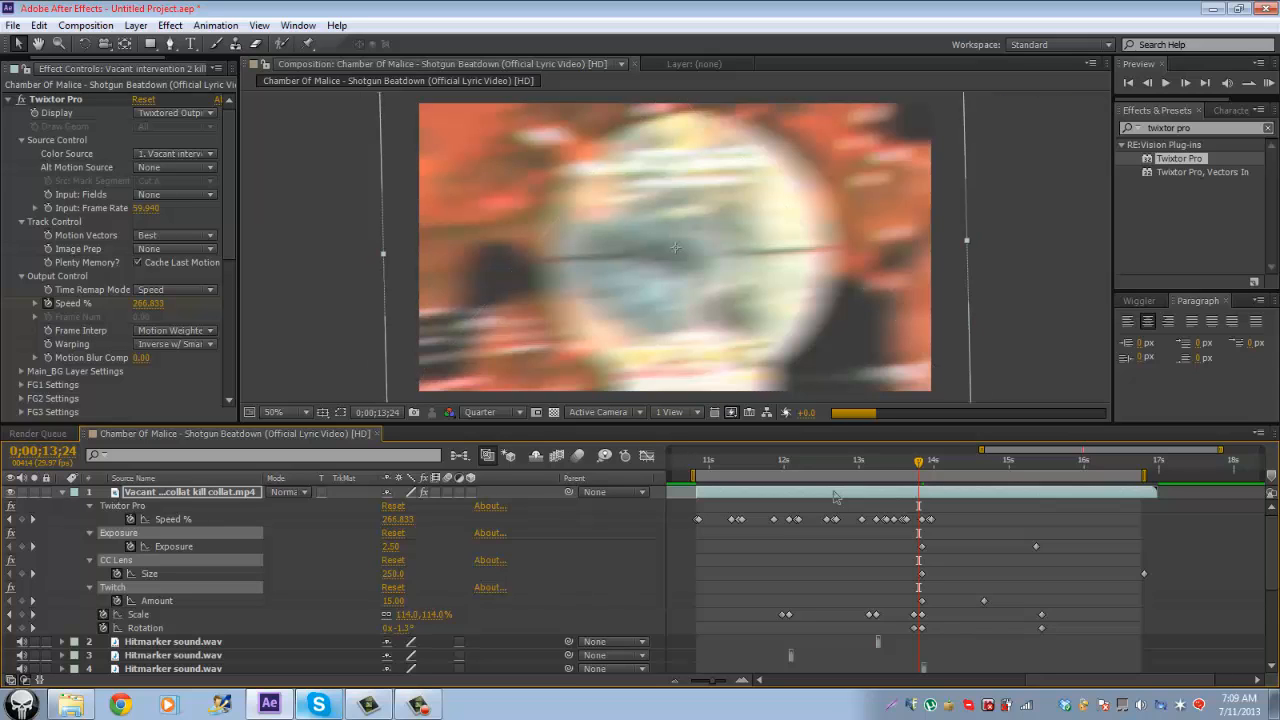
key(Page_Up)
key(Page_Up)
key(Page_Up)
key(Page_Up)
key(Page_Up)
key(Page_Up)
key(Page_Up)
key(Page_Up)
key(Page_Up)
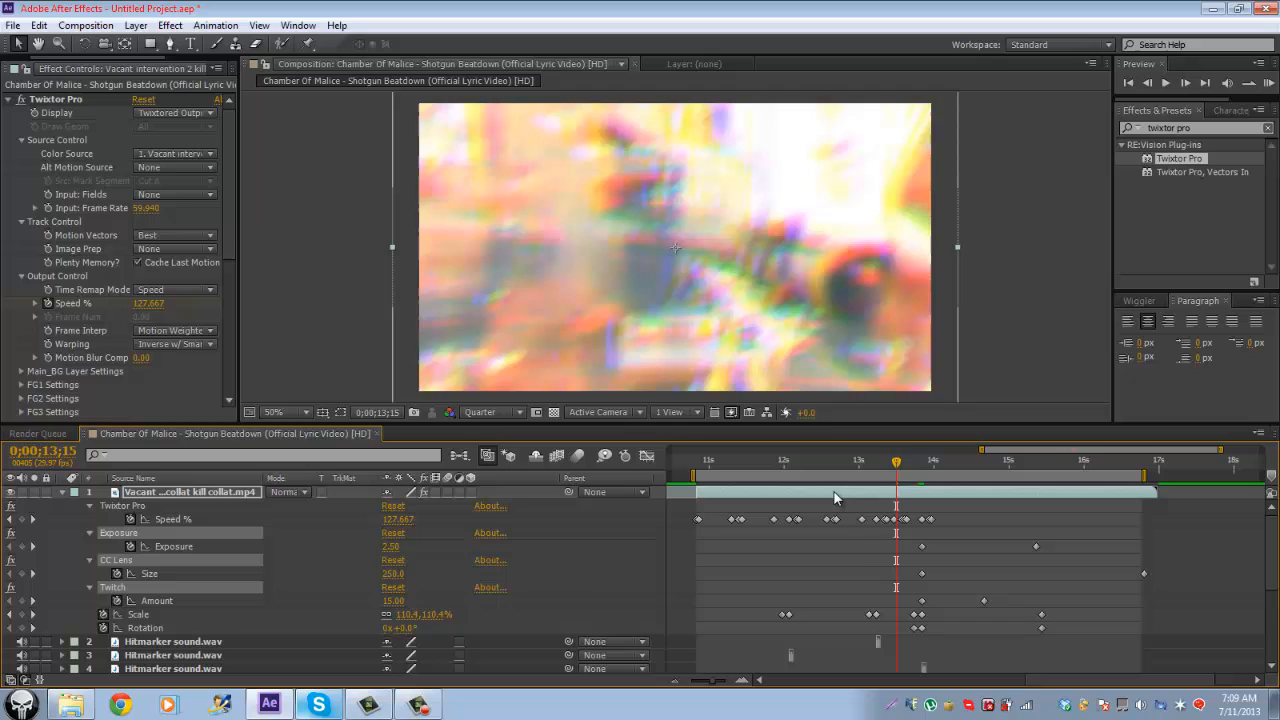
key(Page_Up)
key(Page_Up)
key(Page_Up)
key(Page_Up)
key(Page_Up)
key(Page_Up)
key(Page_Up)
key(Page_Up)
key(Page_Up)
key(Page_Up)
key(Page_Up)
key(Page_Up)
key(Page_Up)
key(Page_Up)
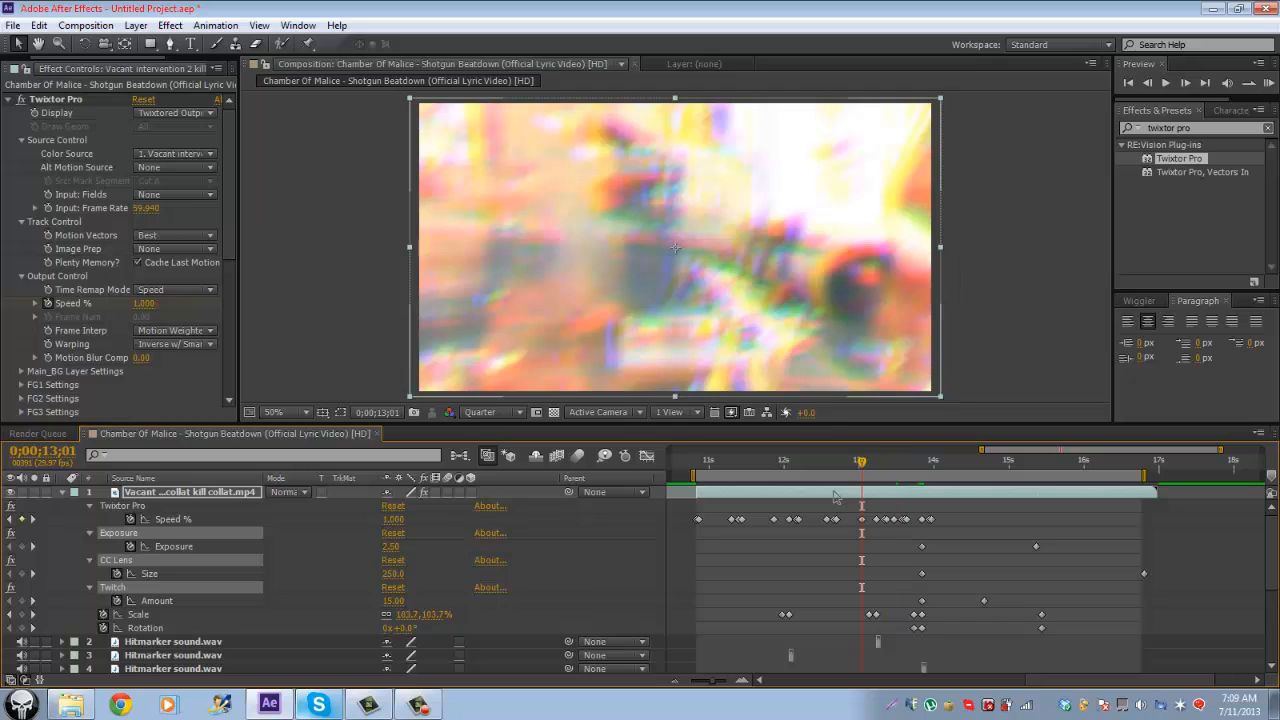
key(Page_Up)
key(Page_Up)
key(Page_Up)
key(Page_Up)
key(Page_Up)
key(Page_Up)
key(Page_Up)
key(Page_Up)
key(Page_Up)
key(Page_Up)
key(Page_Up)
key(Page_Up)
key(Page_Up)
key(Page_Up)
key(Page_Up)
key(Page_Up)
key(Page_Up)
key(Page_Up)
key(Page_Up)
key(Page_Up)
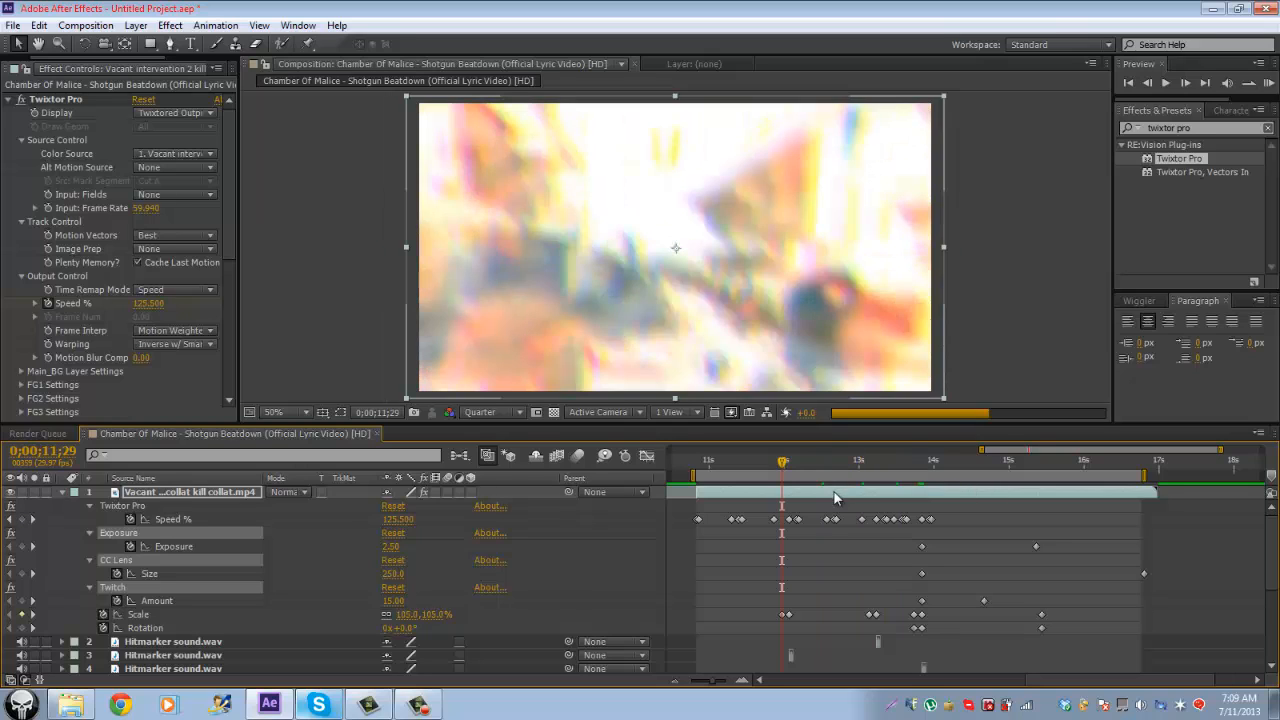
Step: Examine the first gunshot's Scale keyframes and the Twitch Amount keyframes, and go back to the frames around 0;00;13;22
drag(760, 609, 853, 615)
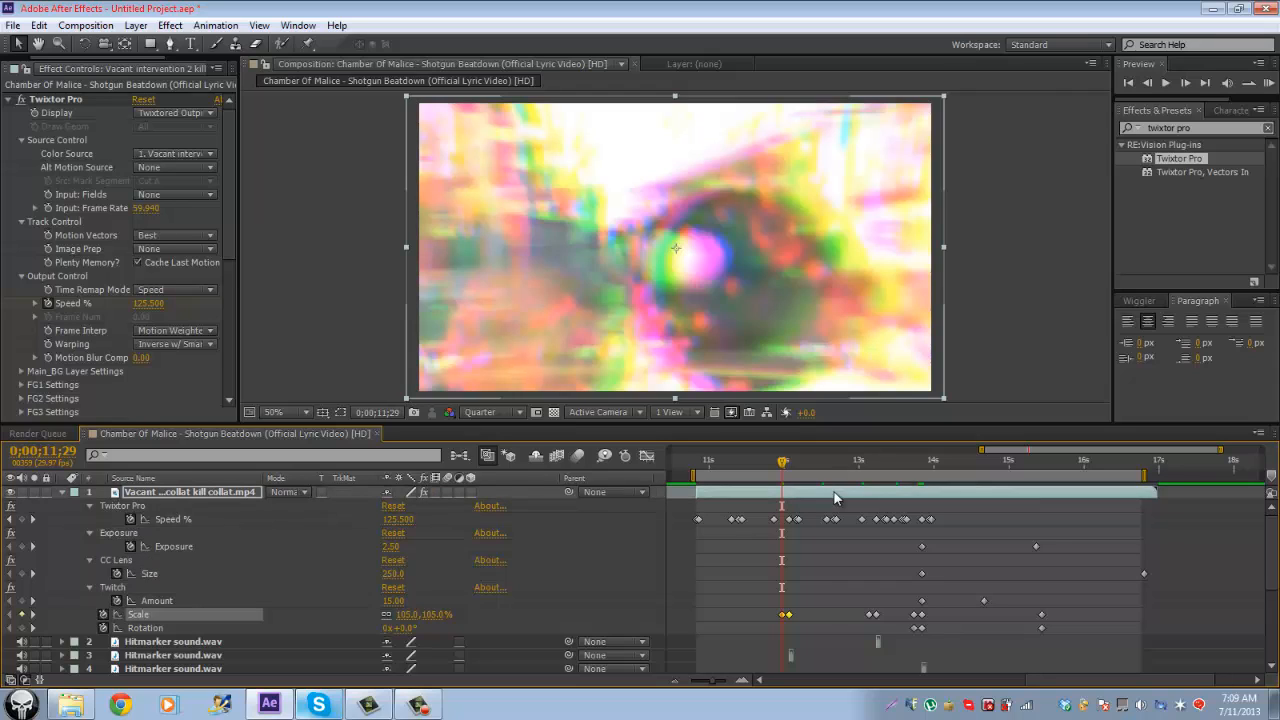
click(156, 600)
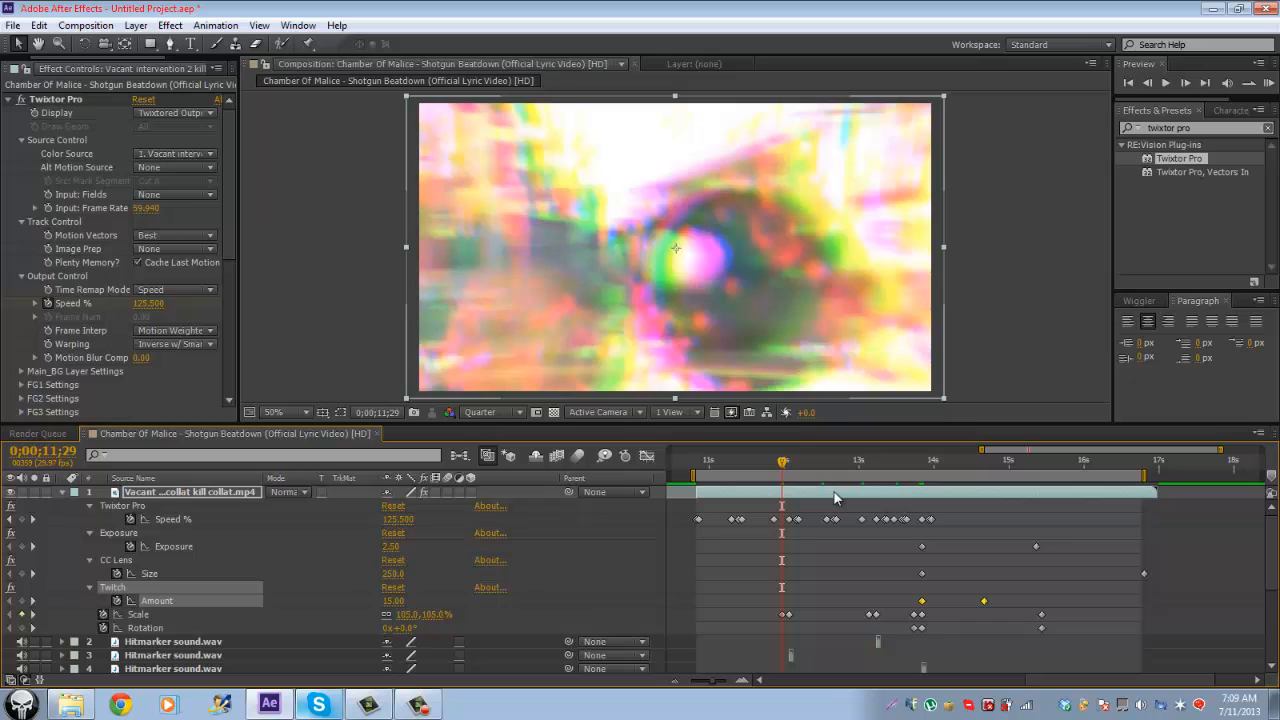
key(Page_Down)
key(Page_Down)
key(Page_Down)
key(Page_Down)
key(Page_Down)
key(Page_Down)
key(Page_Down)
key(Page_Down)
key(Page_Down)
key(Page_Down)
key(Page_Down)
key(Page_Down)
key(Page_Down)
key(Page_Down)
key(Page_Down)
key(Page_Down)
key(Page_Down)
key(Page_Down)
key(Page_Down)
key(Page_Down)
key(Page_Up)
key(Page_Up)
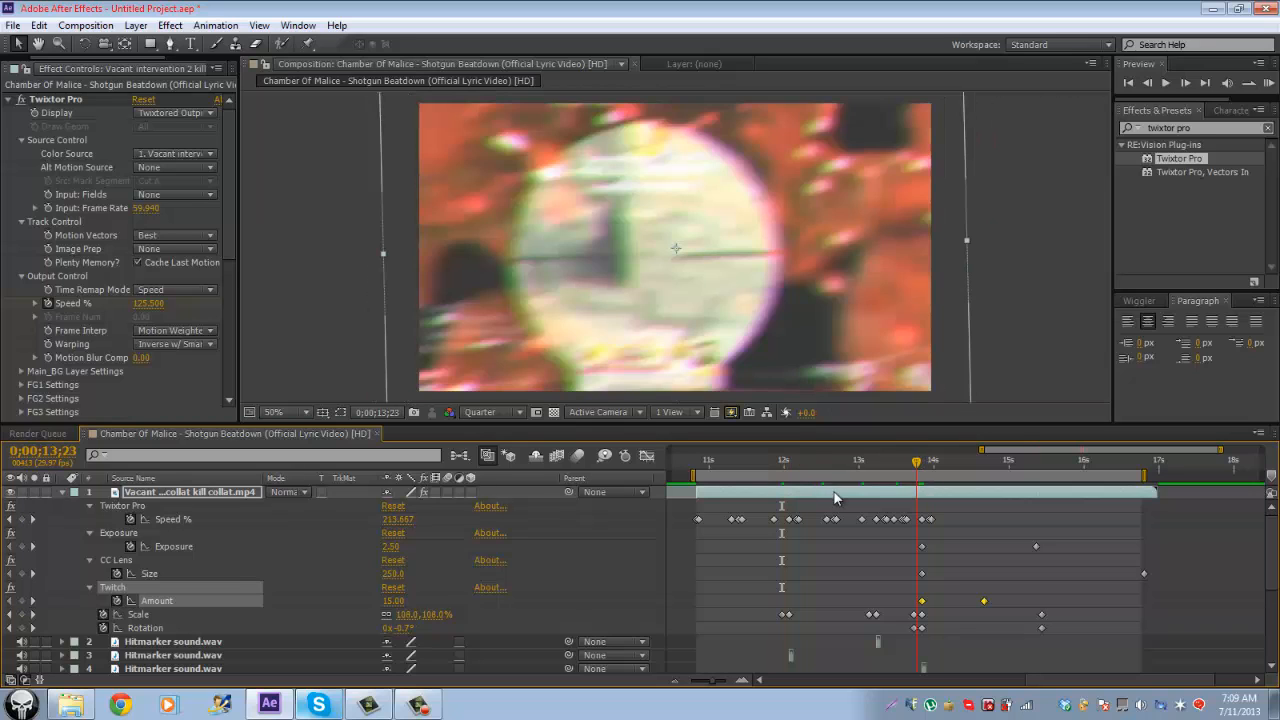
key(Page_Up)
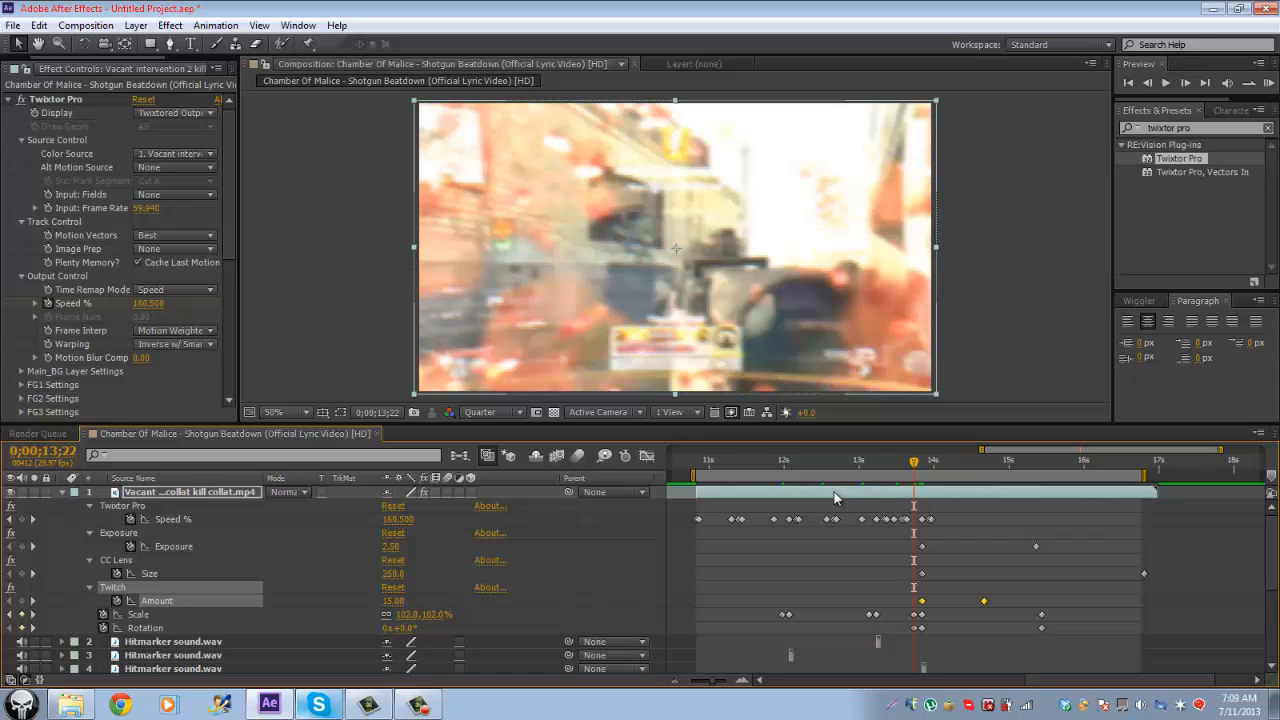
Step: Undo the animation preset applied to the gameplay clip, removing its Exposure, CC Lens and Twitch effects
key(ctrl+z)
key(ctrl+z)
key(ctrl+z)
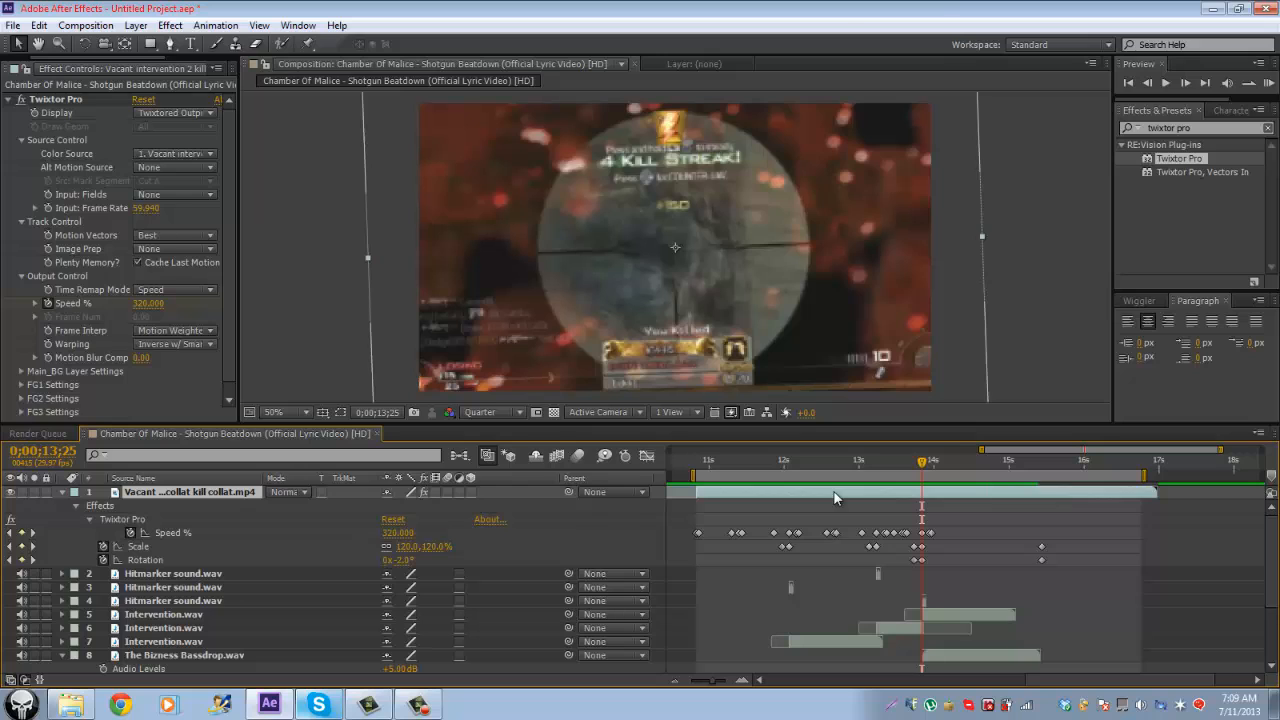
Step: Create an adjustment layer above the gameplay clip and trim its start to the bassdrop at 0;00;13;25
right_click(741, 600)
right_click(354, 566)
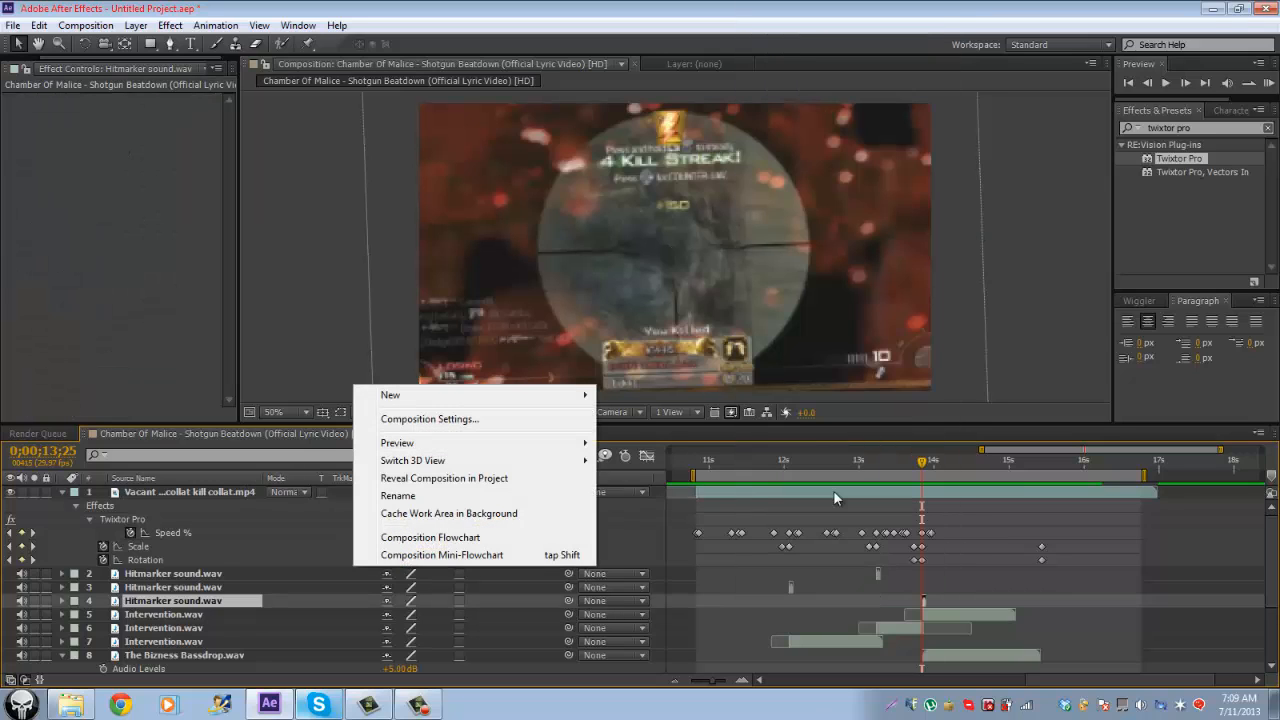
mouse_move(390, 395)
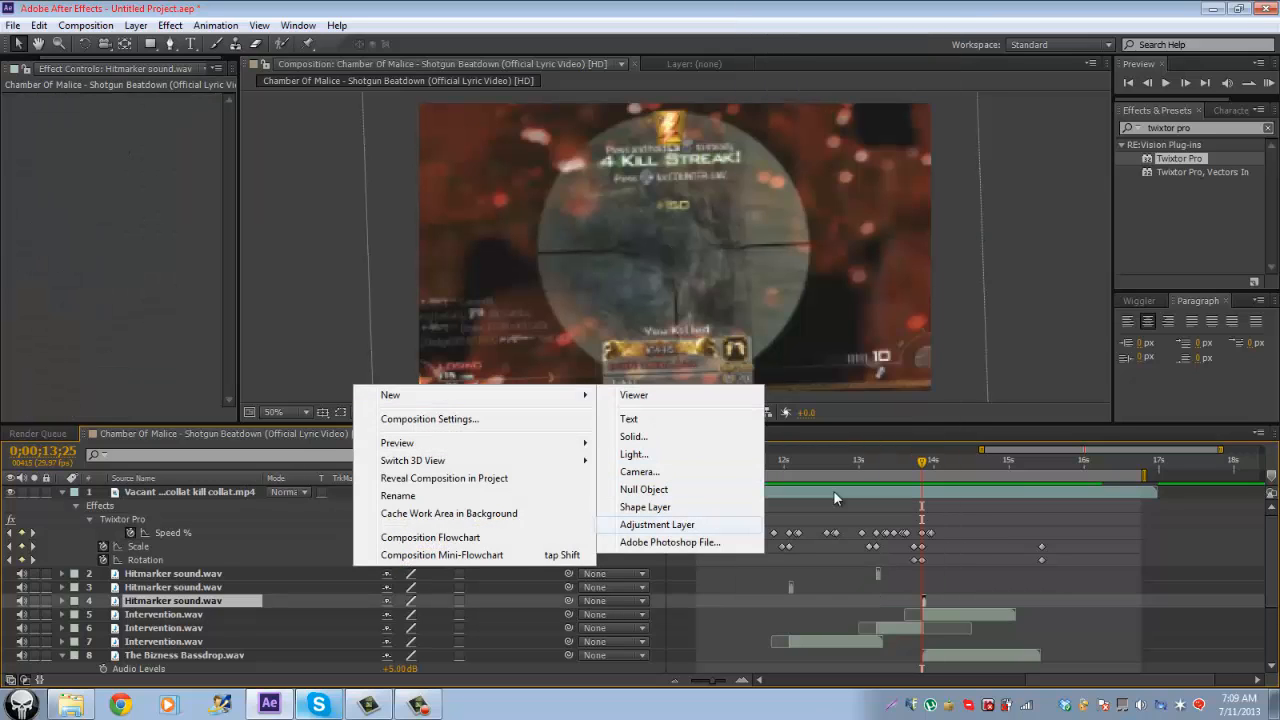
click(655, 520)
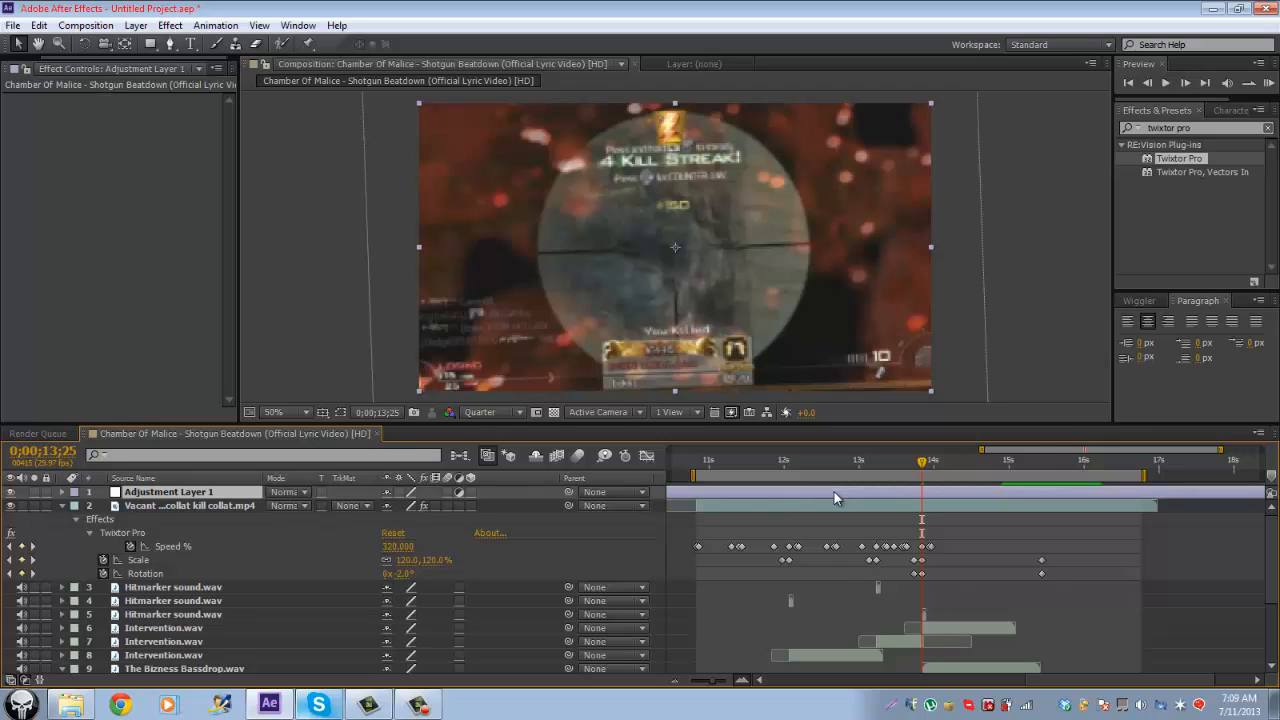
key(equal)
key(equal)
key(alt+bracketleft)
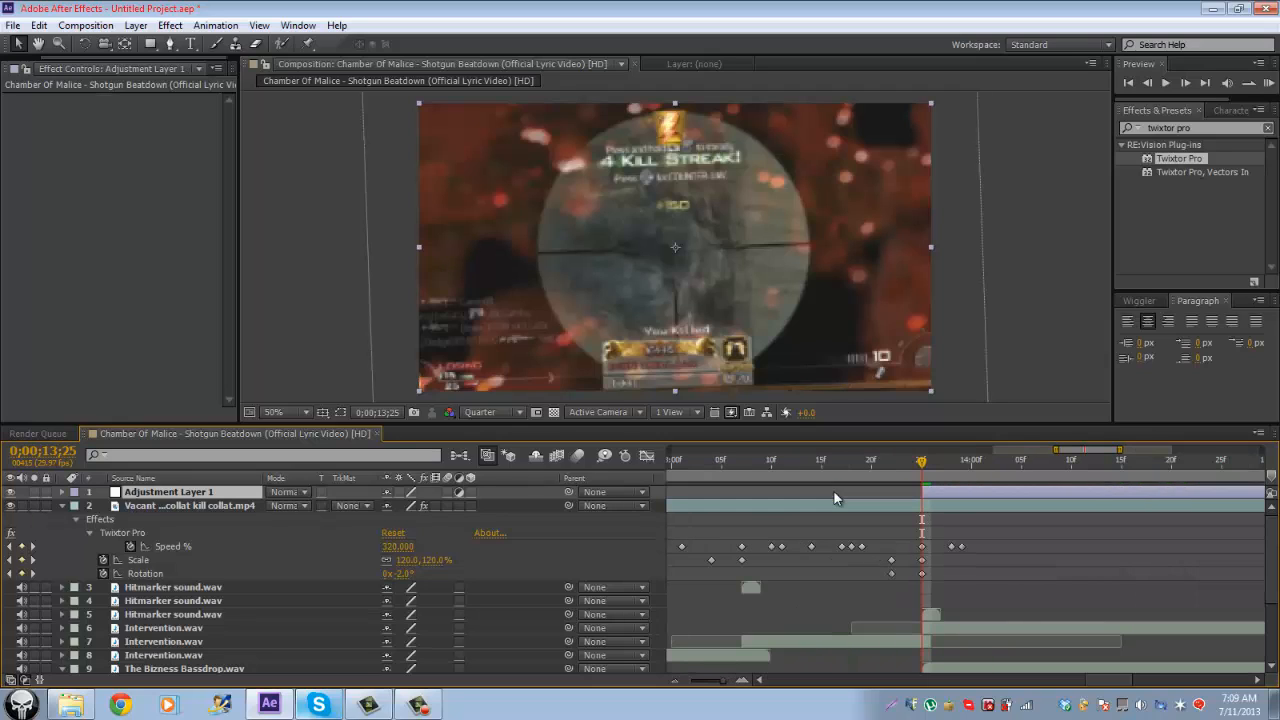
Step: Apply the "Sick Effect by Evolve" animation preset to the adjustment layer at 0;00;13;25
key(alt+a)
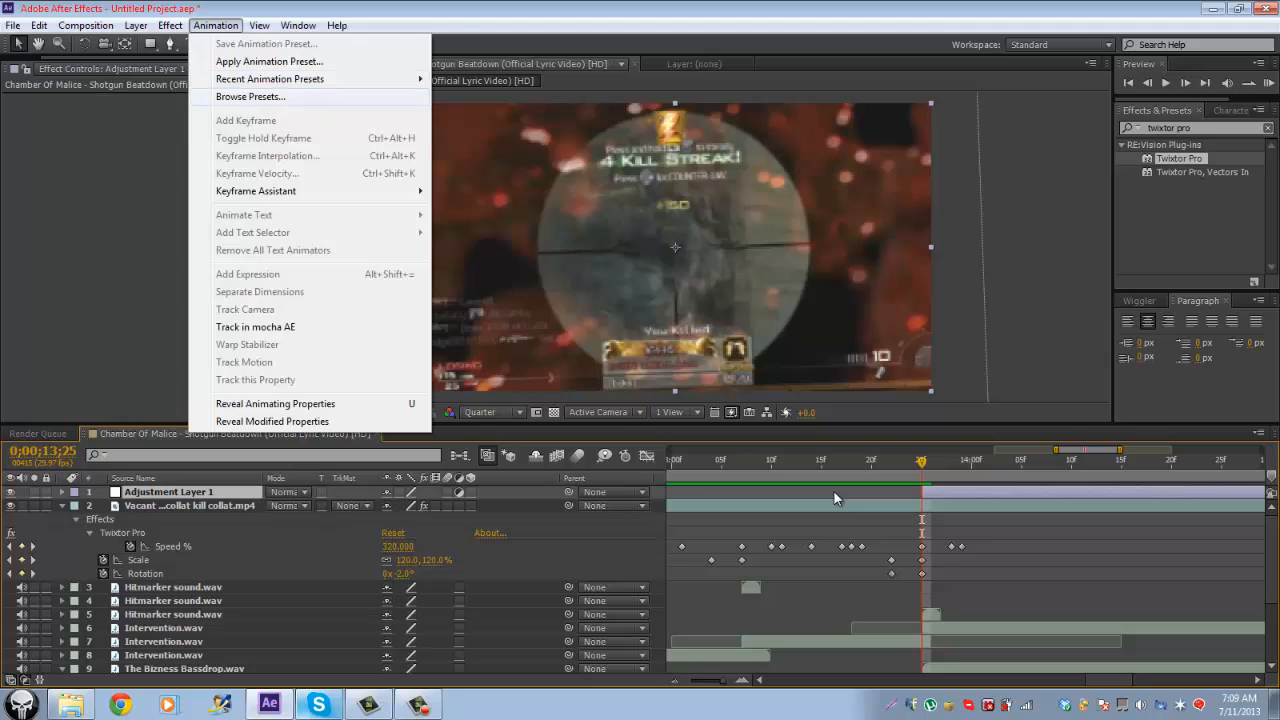
key(a)
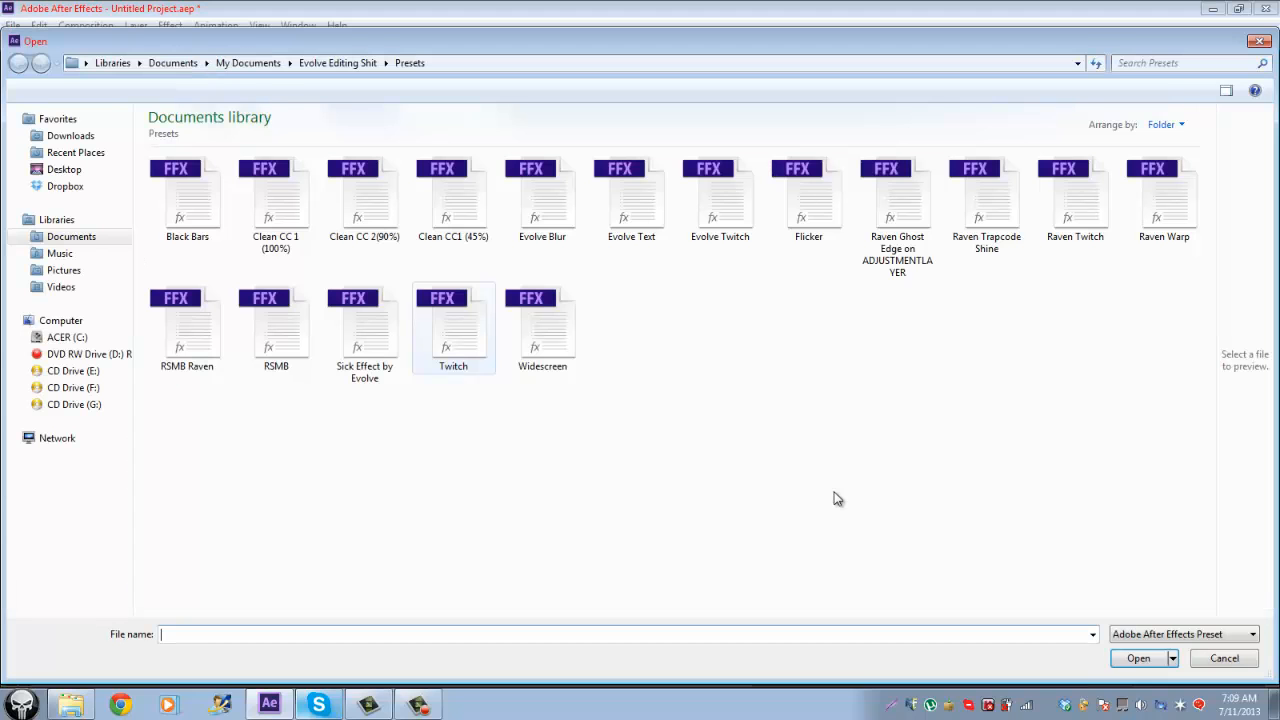
double_click(365, 333)
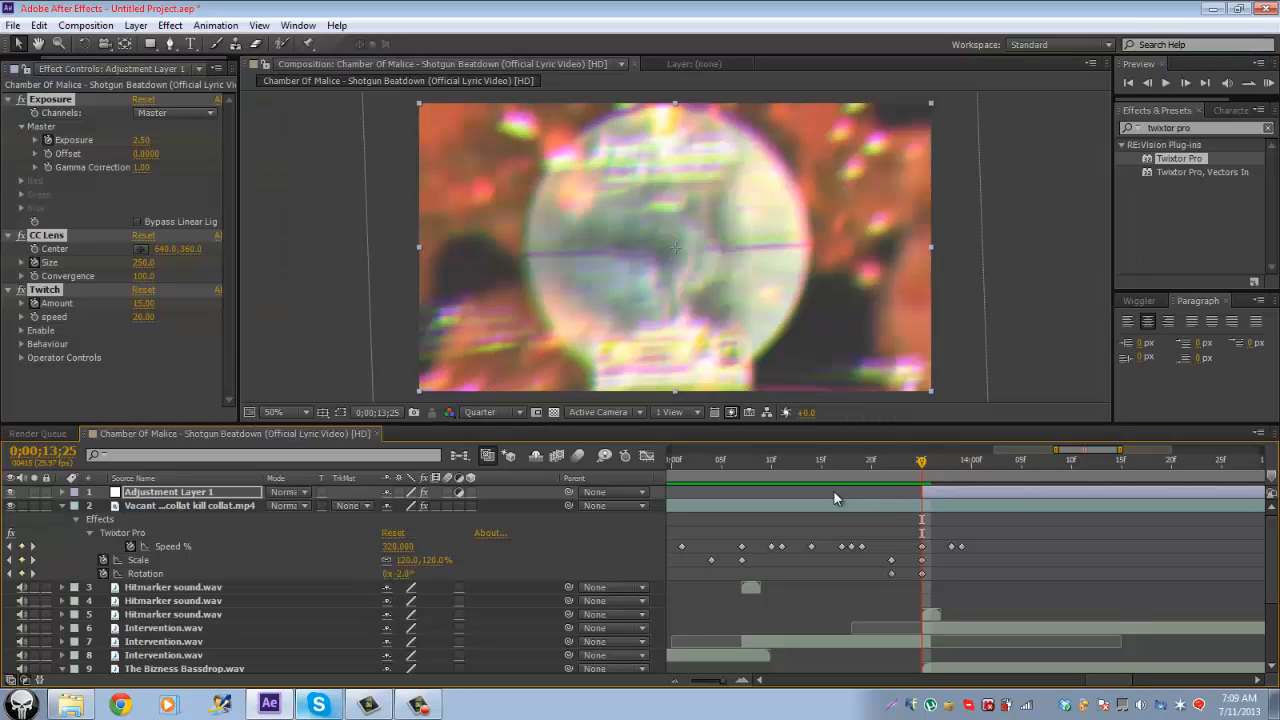
Step: Preview the edit with the adjustment layer's preset and go back to the bassdrop frame at 0;00;13;25
key(minus)
key(minus)
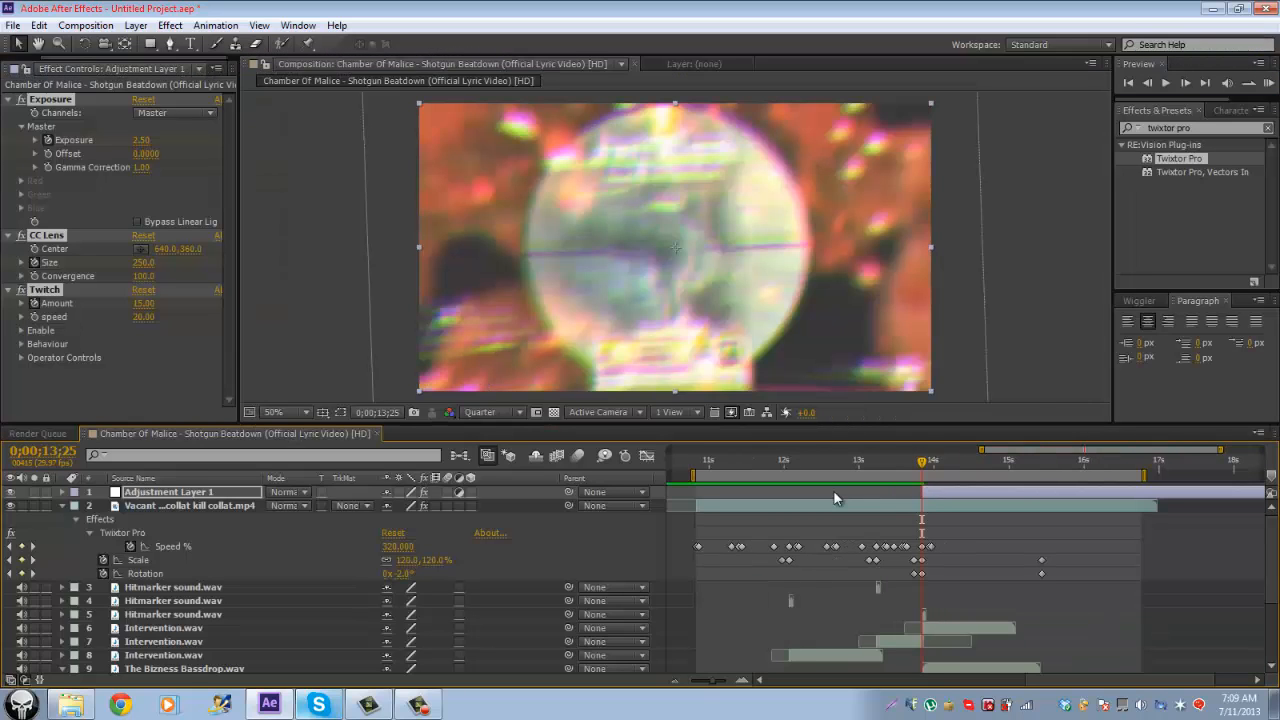
key(space)
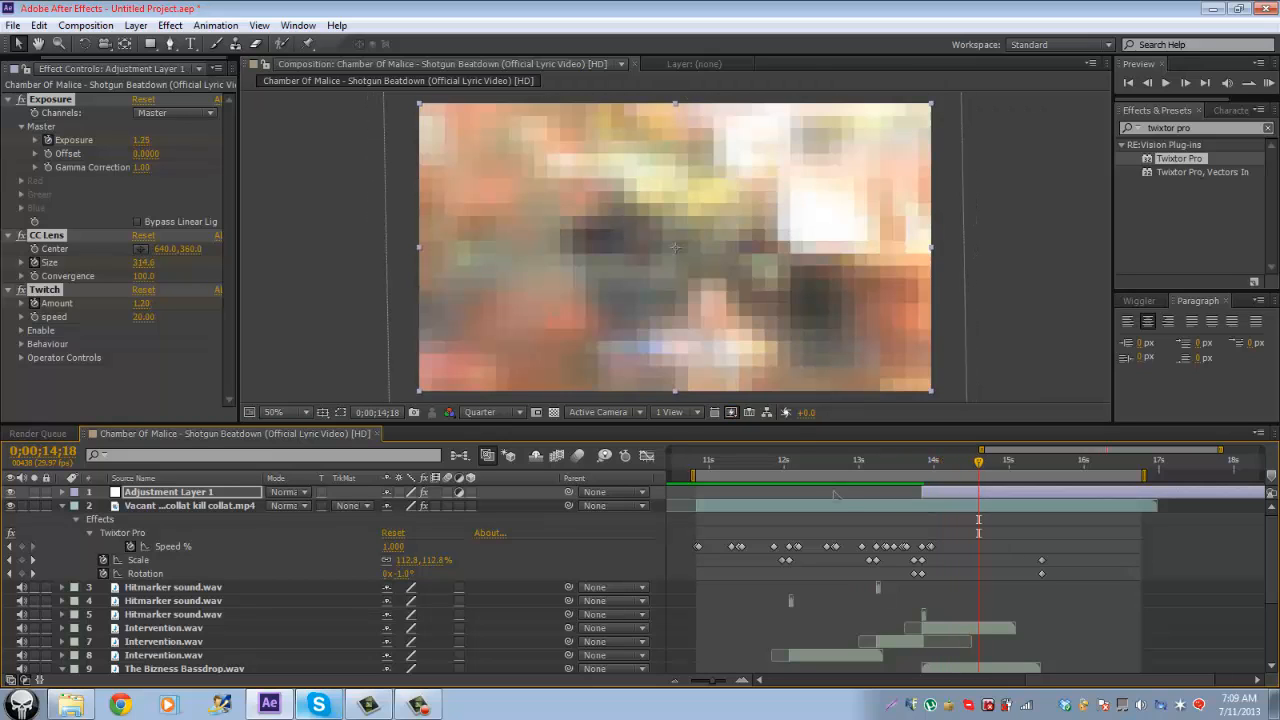
key(KP_0)
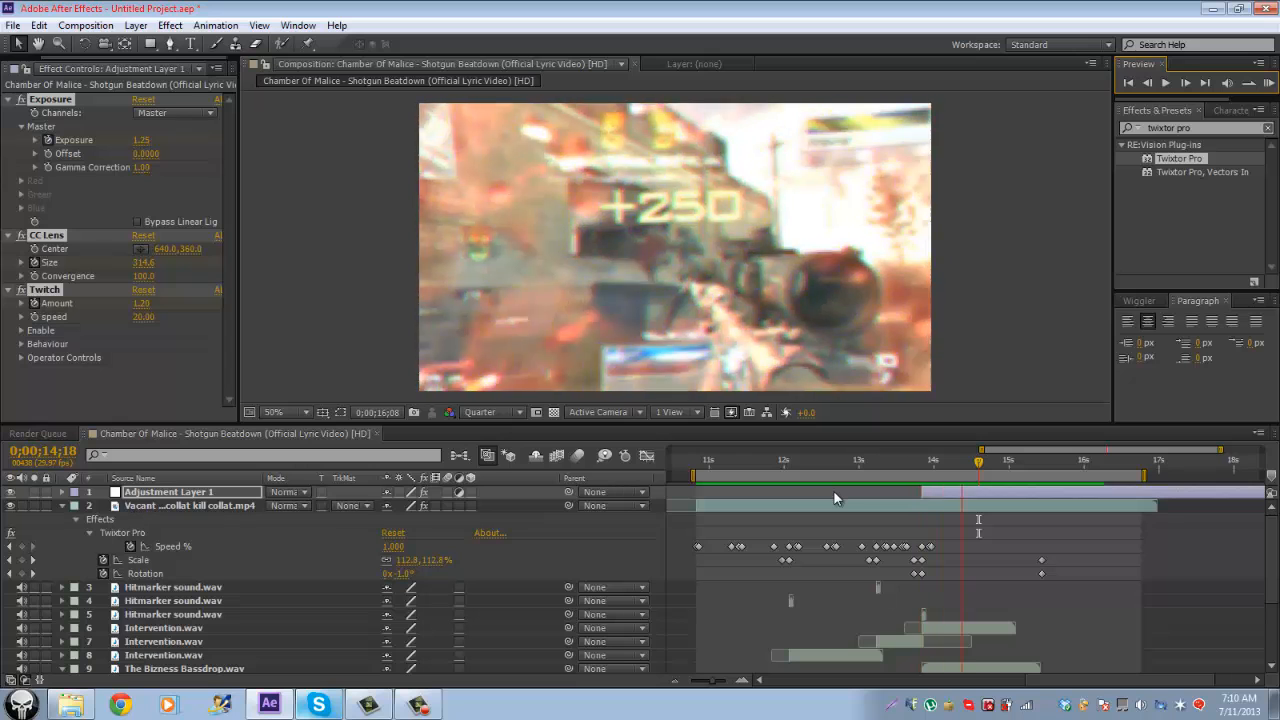
key(space)
key(Page_Up)
key(Page_Up)
key(Page_Up)
key(Page_Up)
key(Page_Up)
key(Page_Up)
key(Page_Up)
key(Page_Up)
key(Page_Up)
key(Page_Up)
key(Page_Up)
key(Page_Up)
key(Page_Up)
key(Page_Up)
key(Page_Up)
key(Page_Up)
key(Page_Up)
key(Page_Up)
key(Page_Up)
key(Page_Up)
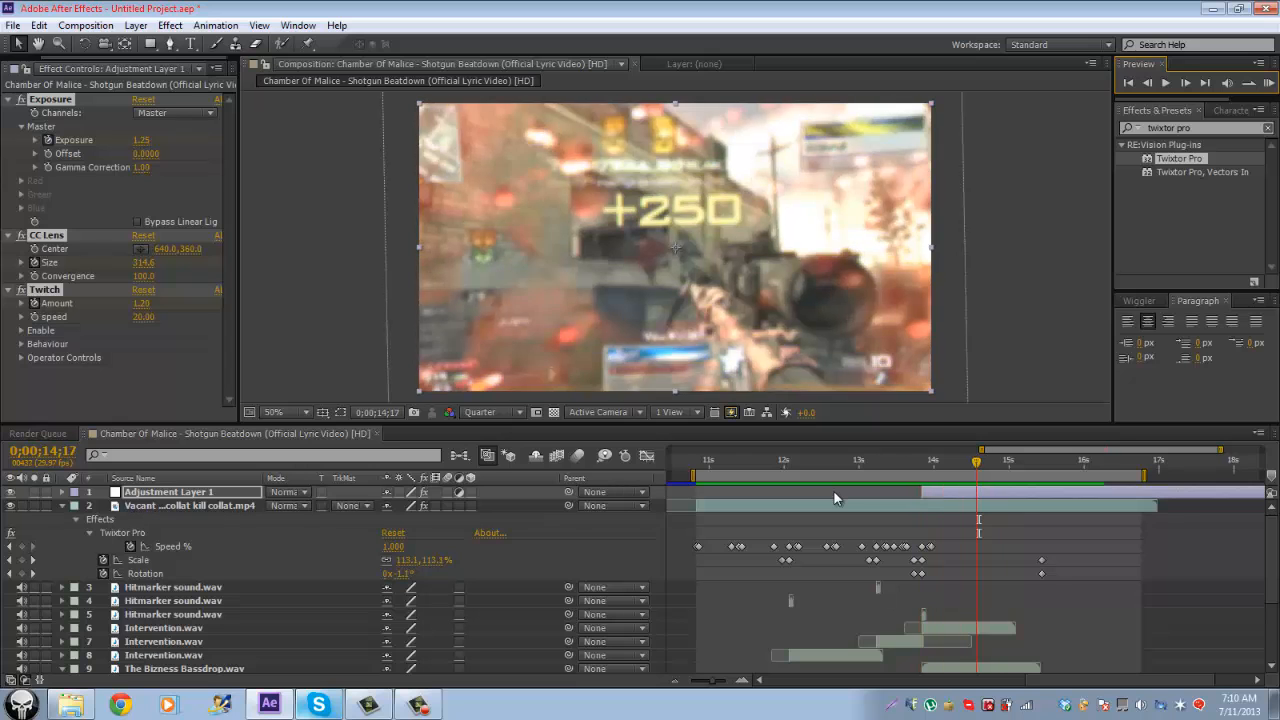
key(Page_Down)
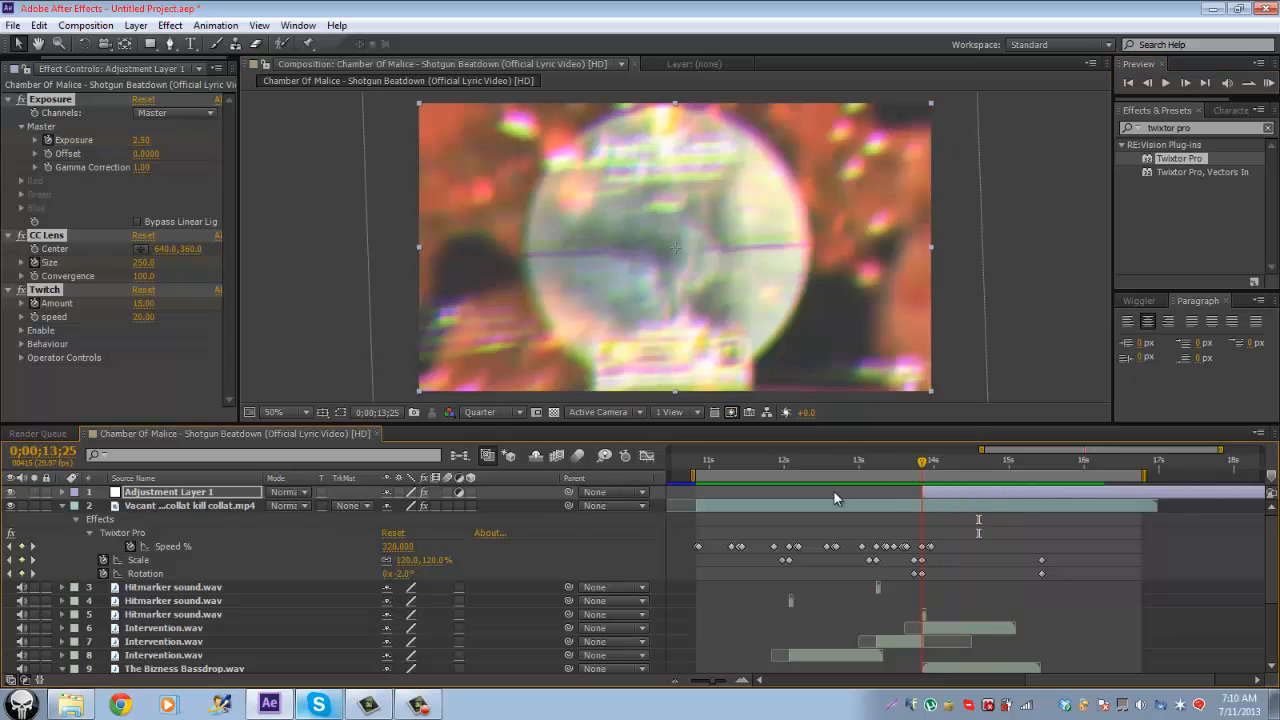
Step: Delete all three Rotation keyframes of the gameplay clip and reset its Rotation to 0°
drag(902, 581, 1073, 575)
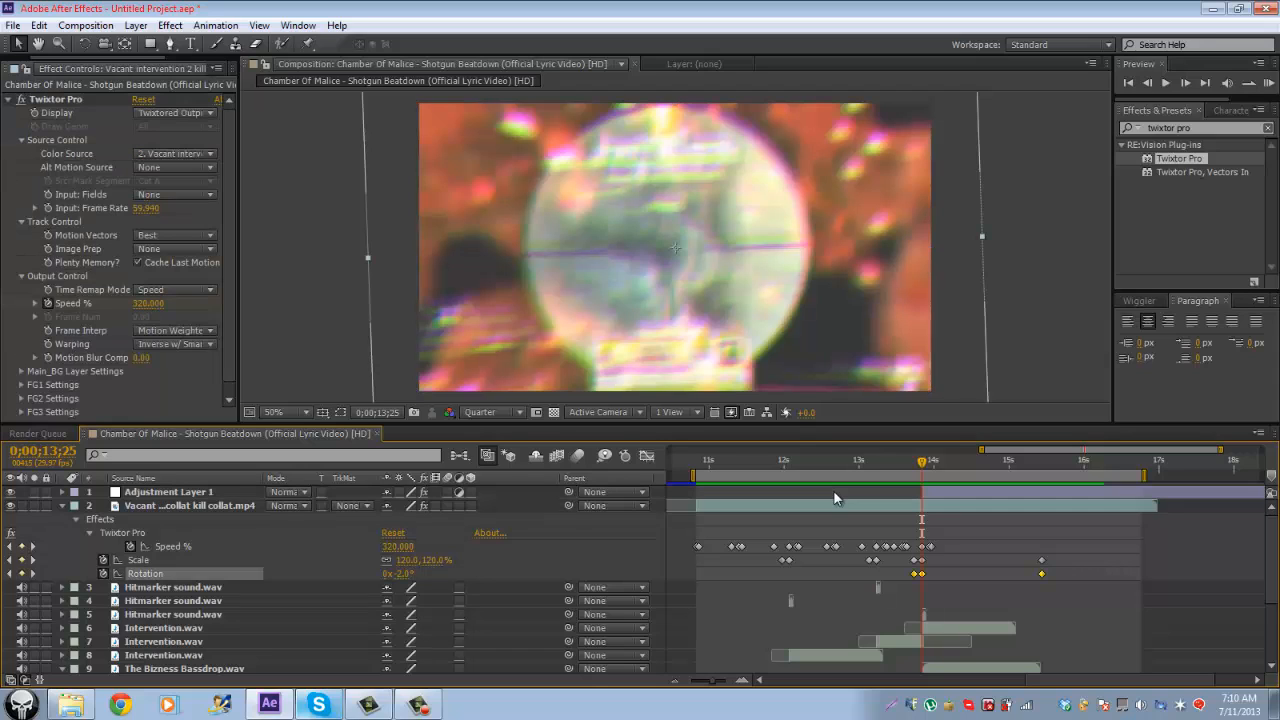
drag(902, 581, 1073, 576)
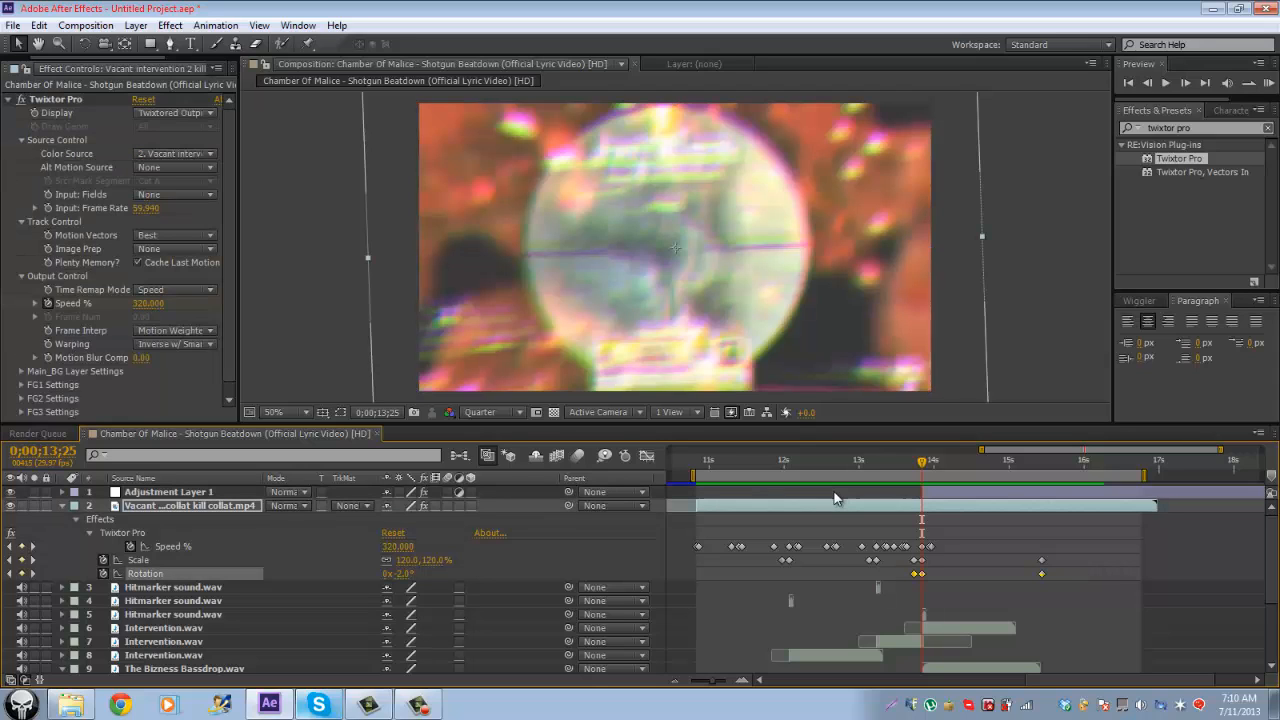
key(Delete)
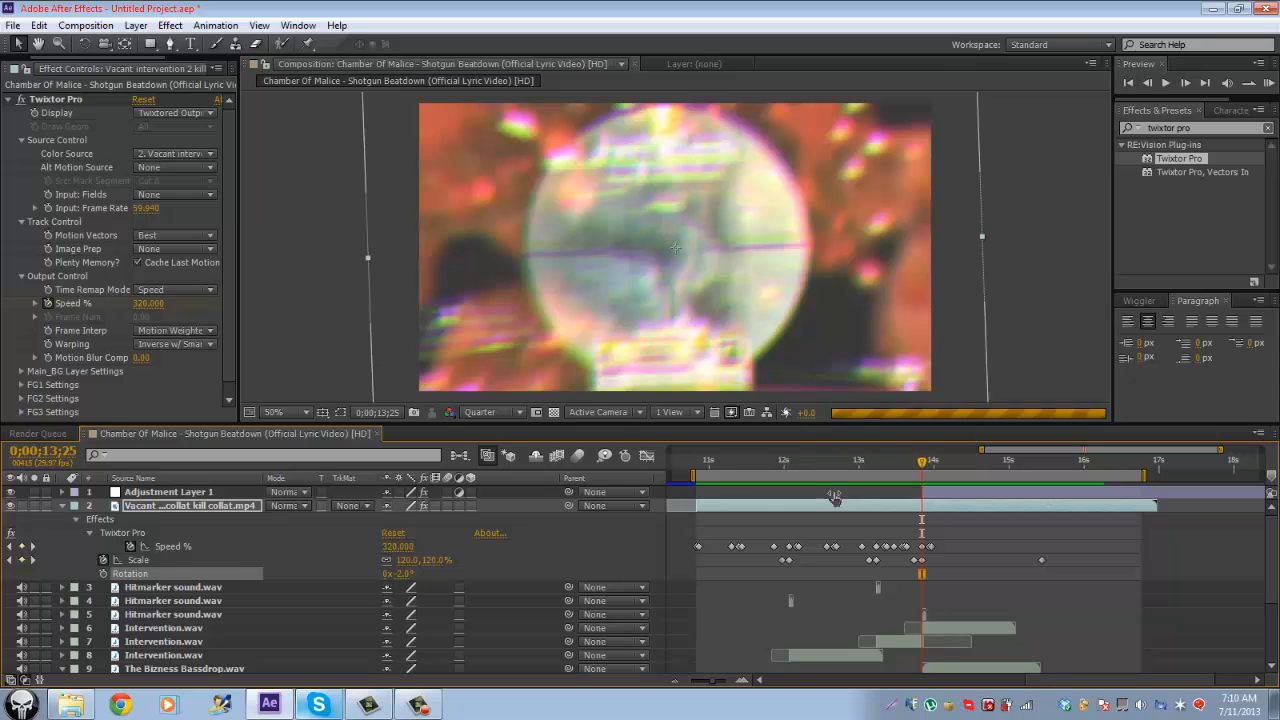
key(Return)
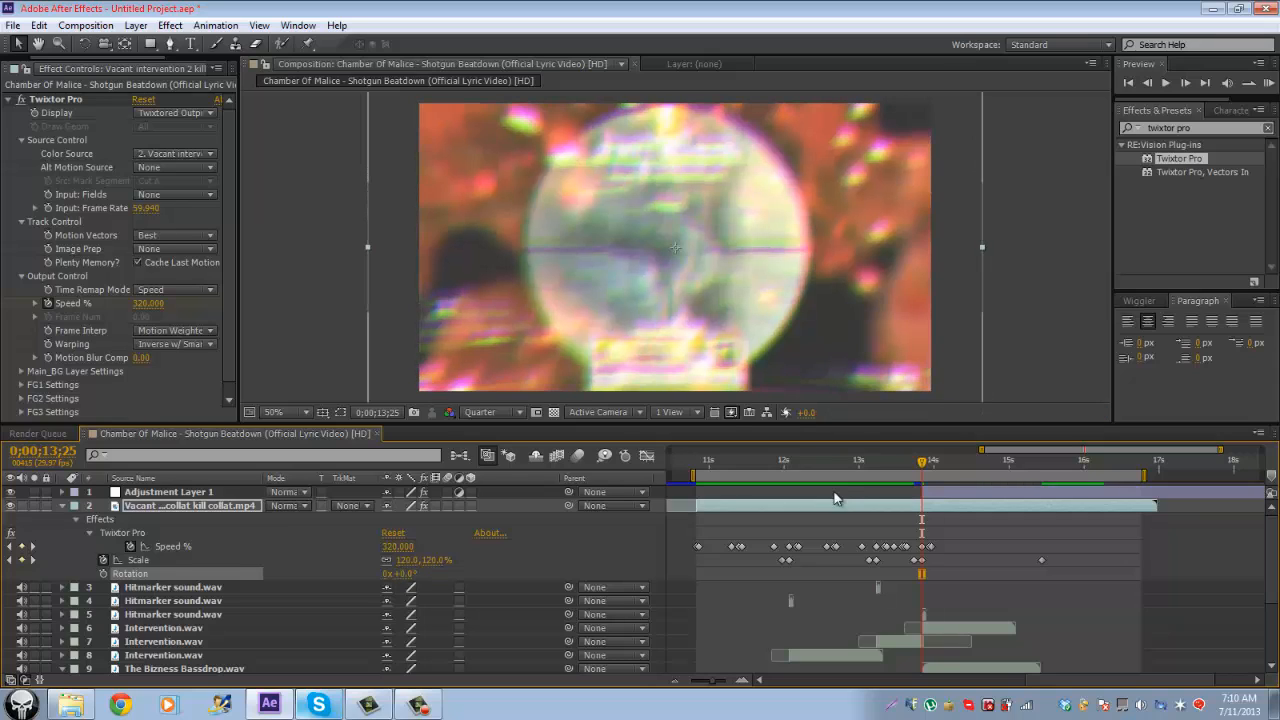
Step: Play the bassdrop section without the rotation and step back to 0;00;13;25
key(Page_Up)
key(space)
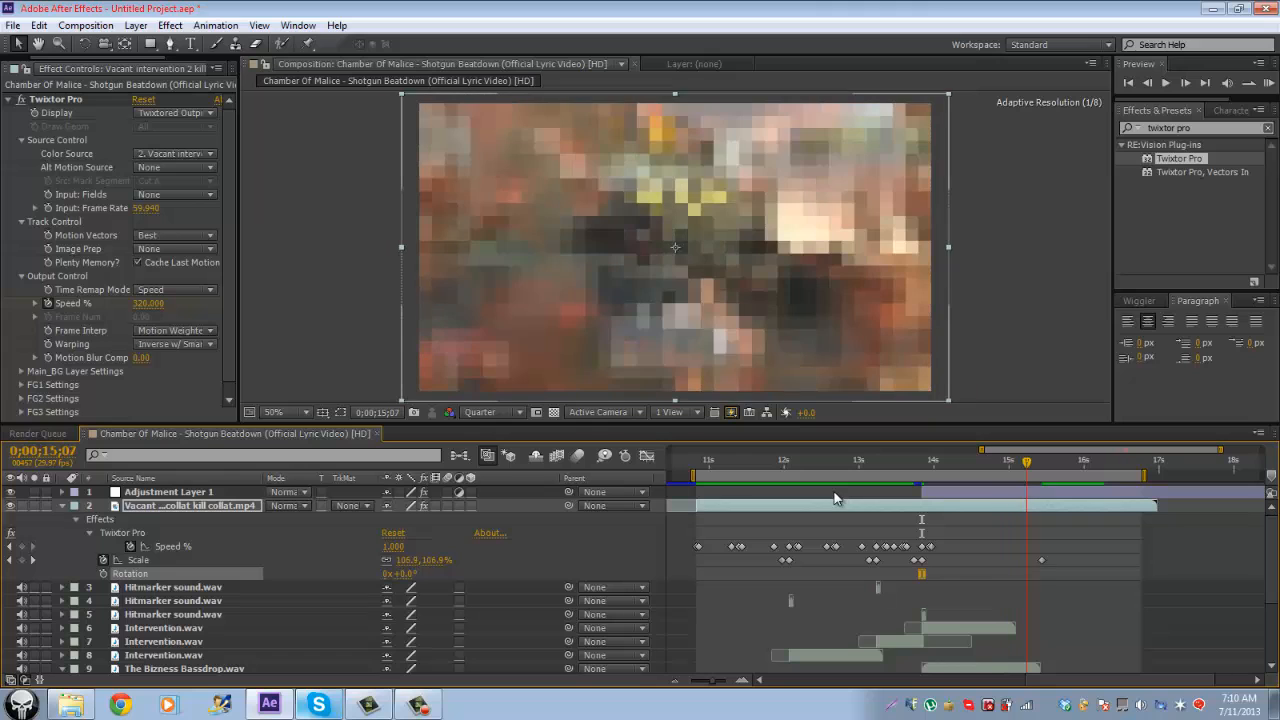
key(Page_Up)
key(Page_Up)
key(Page_Up)
key(Page_Up)
key(Page_Up)
key(Page_Up)
key(Page_Up)
key(Page_Up)
key(Page_Up)
key(Page_Up)
key(Page_Up)
key(Page_Up)
key(Page_Up)
key(Page_Up)
key(Page_Up)
key(Page_Up)
key(Page_Up)
key(Page_Up)
key(Page_Up)
key(Page_Up)
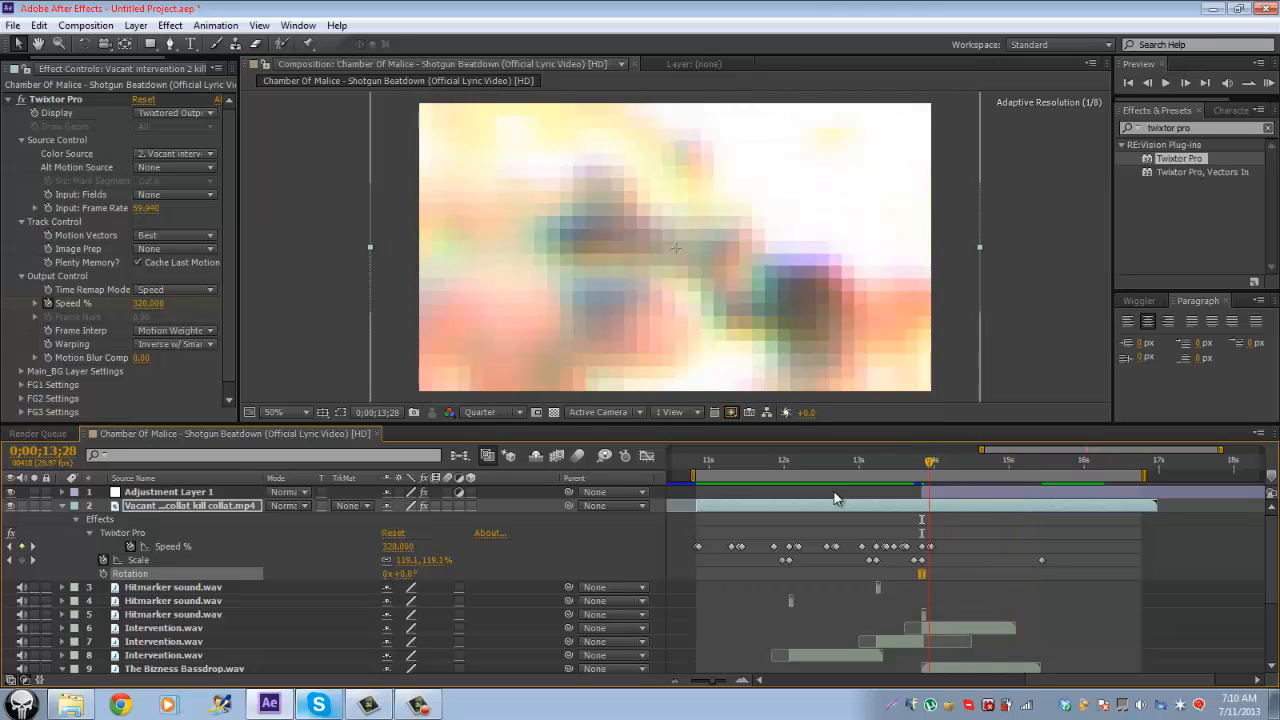
key(Page_Up)
key(Page_Up)
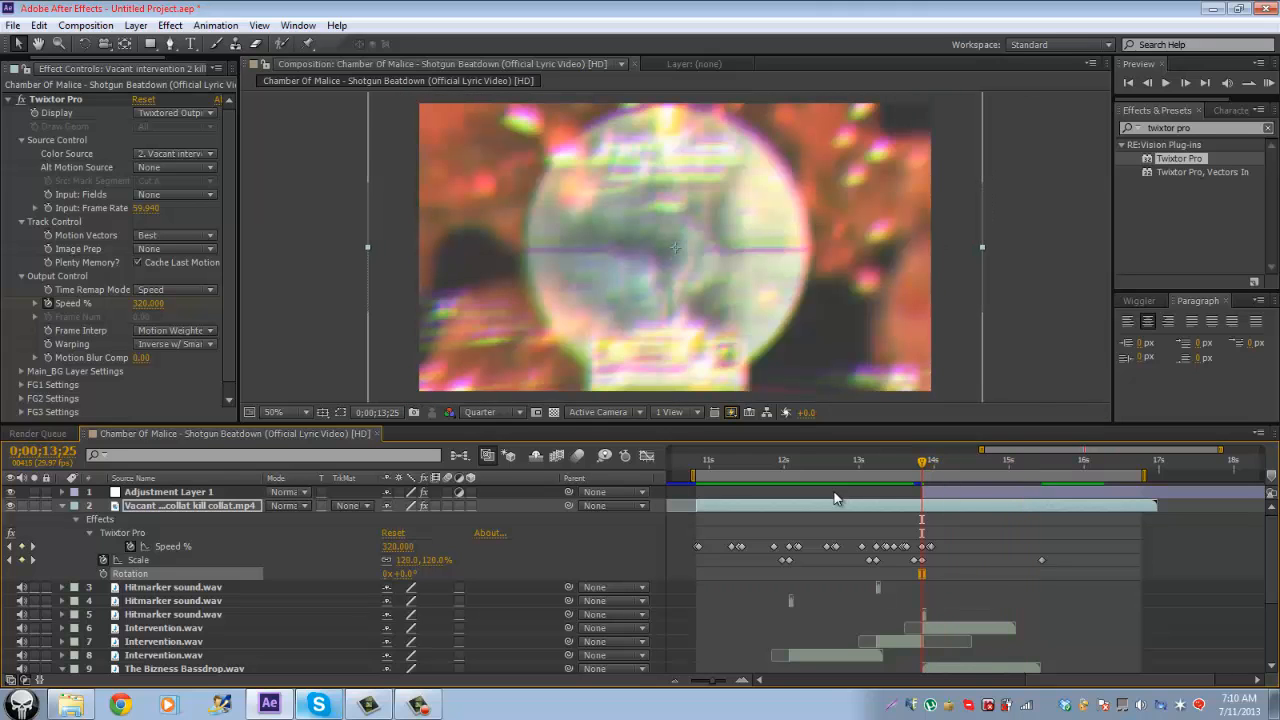
Step: Add Position keyframes to the gameplay clip at 0;00;13;25 and at the last Scale keyframe, 0;00;15;13
key(p)
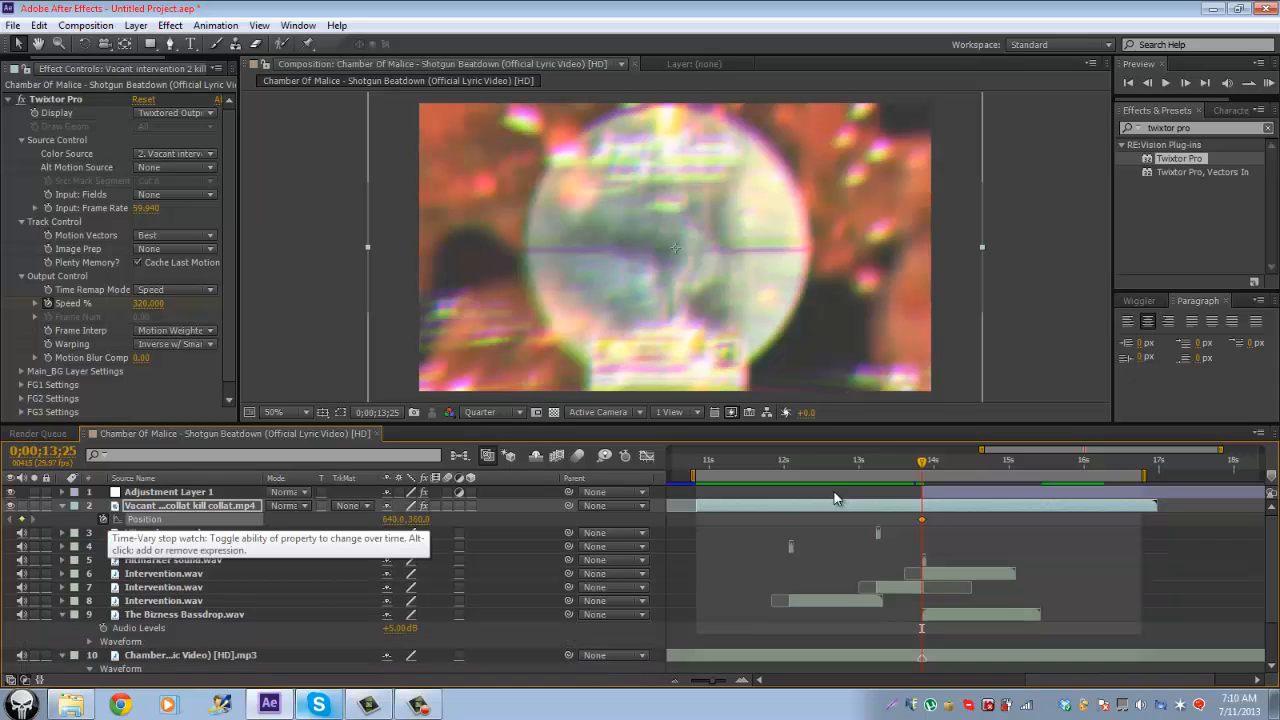
key(s)
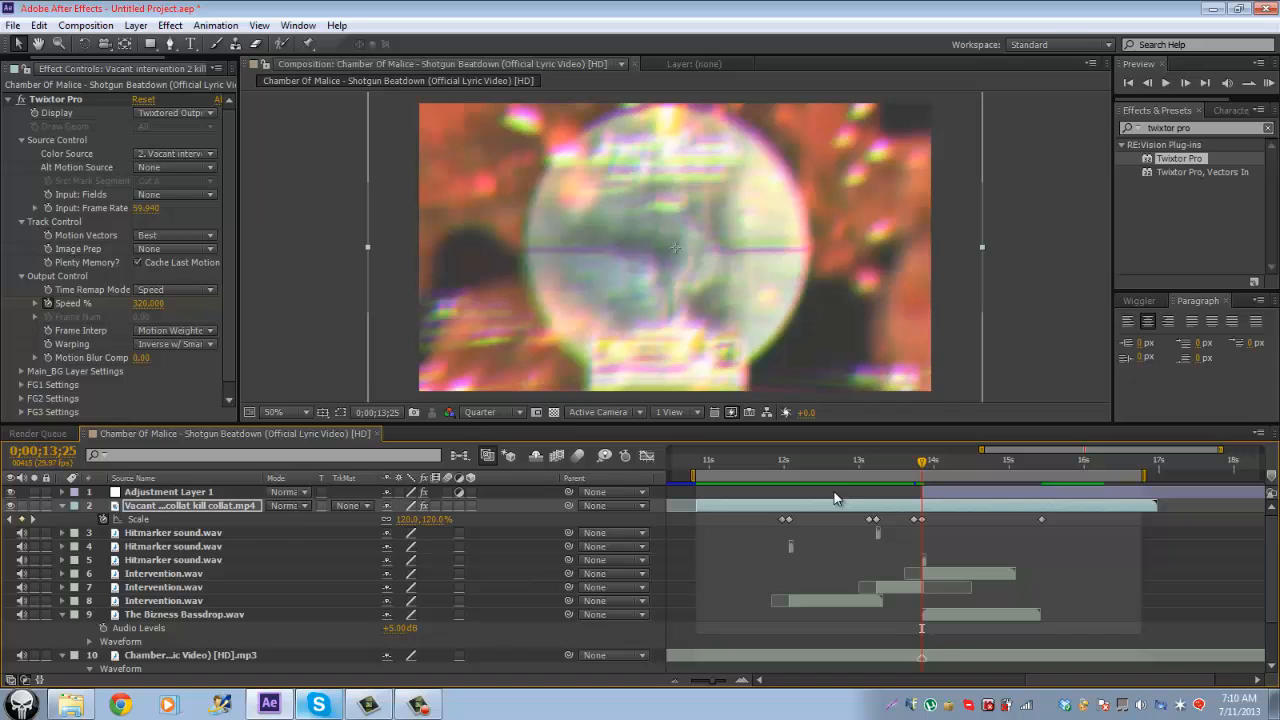
key(k)
key(p)
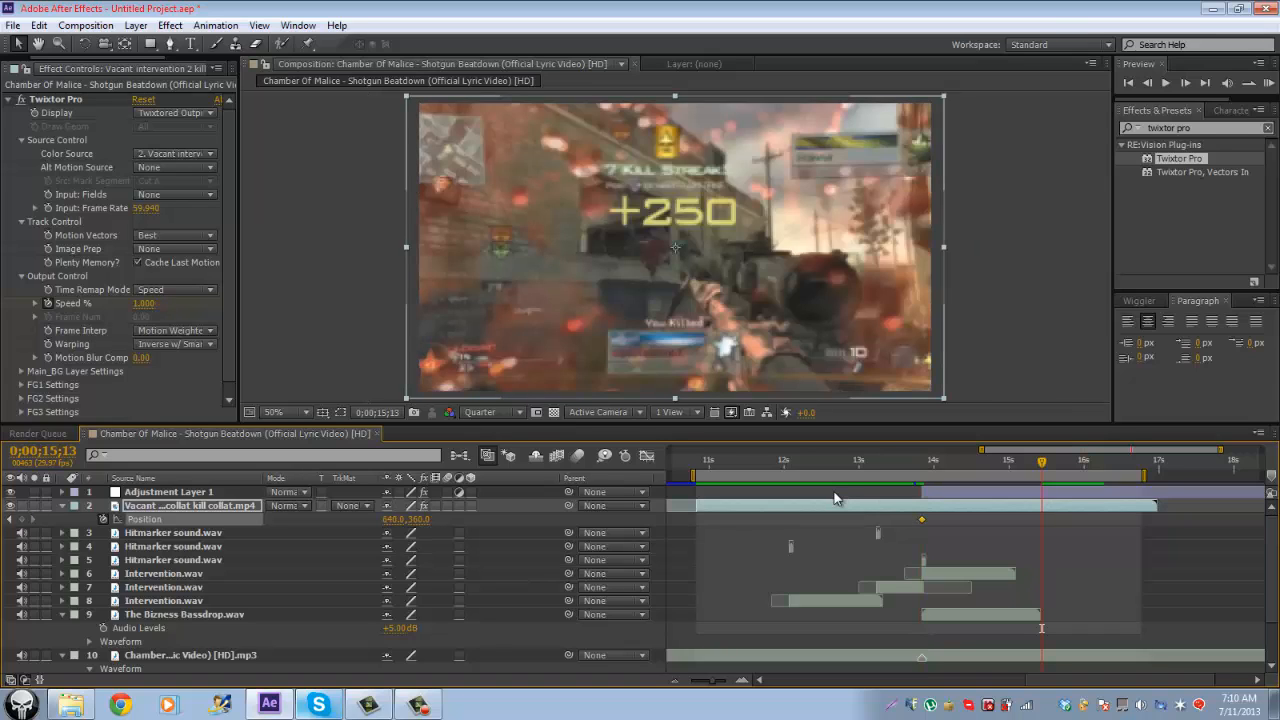
key(alt+shift+p)
Step: Wiggle the two Position keyframes along the spatial path with a magnitude of 2.0 and preview the shake
drag(835, 498, 1071, 523)
click(1139, 301)
click(1182, 393)
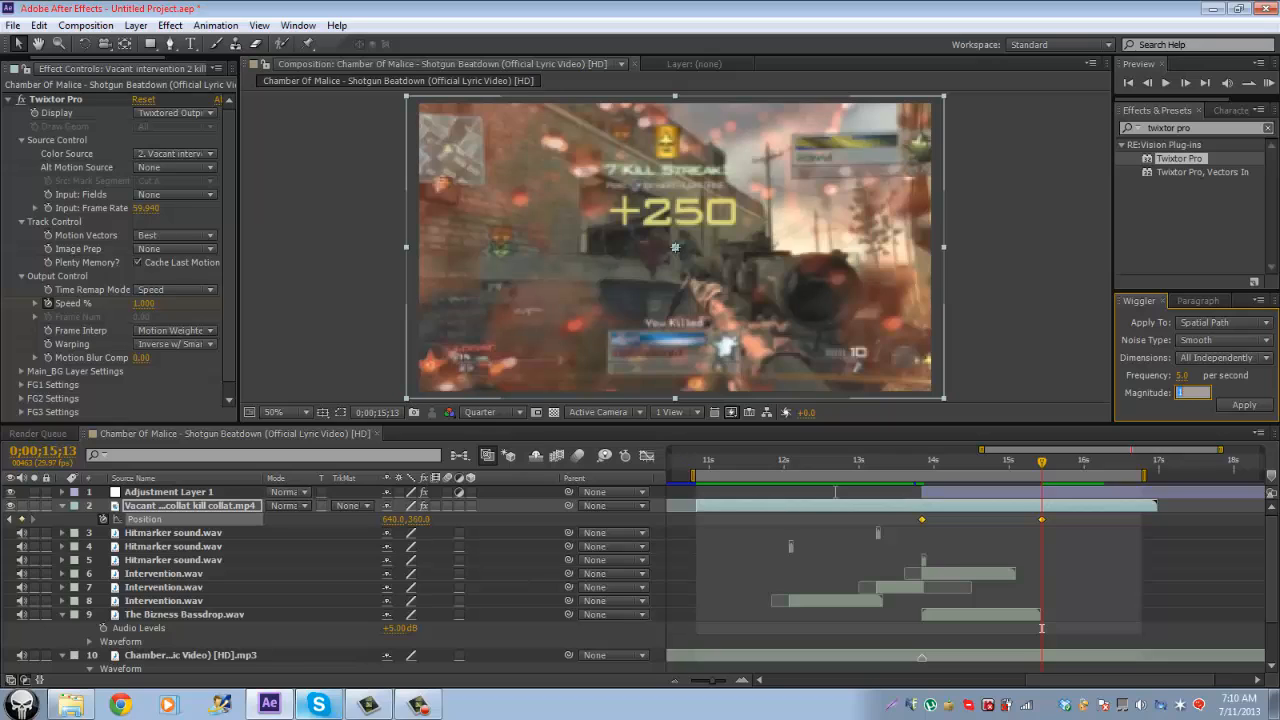
text(2.0)
click(1244, 405)
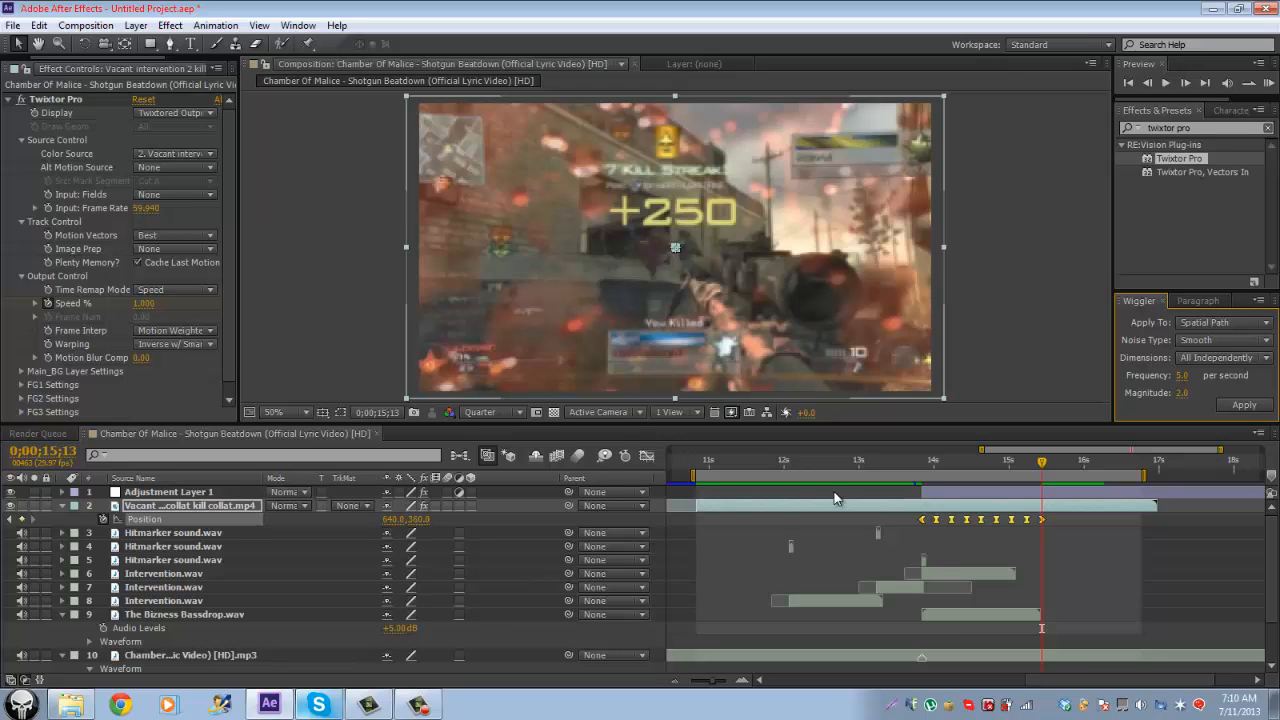
key(KP_0)
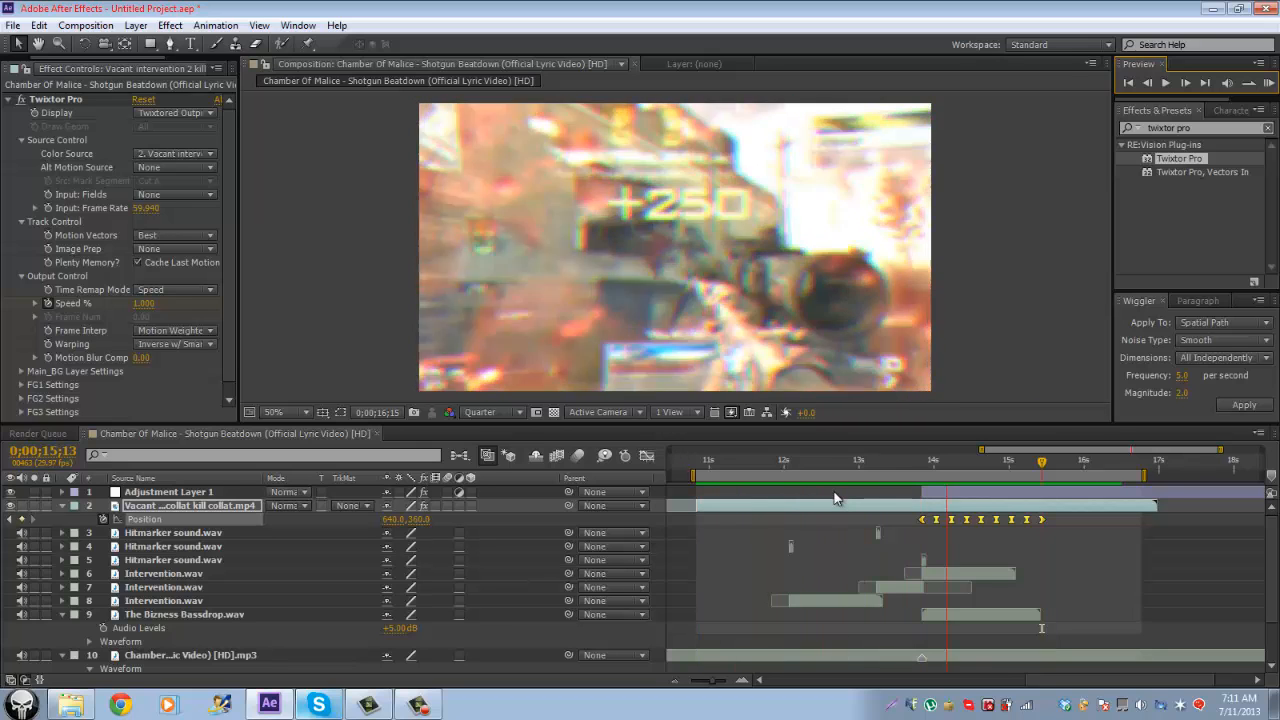
key(space)
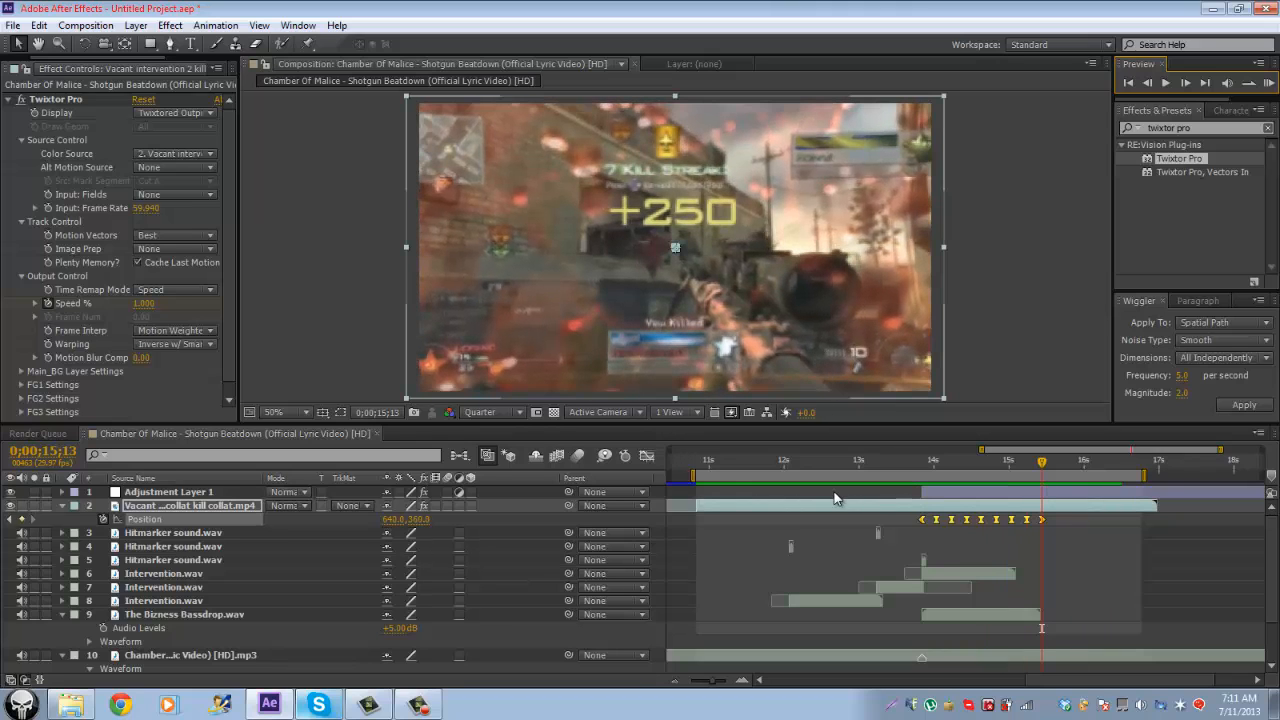
Step: Try shifting all the wiggled Position keyframes to later frames, and undo the shift
key(alt+Right)
key(alt+Right)
key(alt+Right)
key(alt+Right)
key(alt+Right)
key(alt+Right)
key(alt+Right)
key(alt+Right)
key(alt+Right)
key(alt+Right)
key(alt+Right)
key(alt+Right)
key(alt+Right)
key(alt+Right)
key(alt+Right)
key(alt+Right)
key(alt+Right)
key(alt+Right)
key(alt+Right)
key(alt+Right)
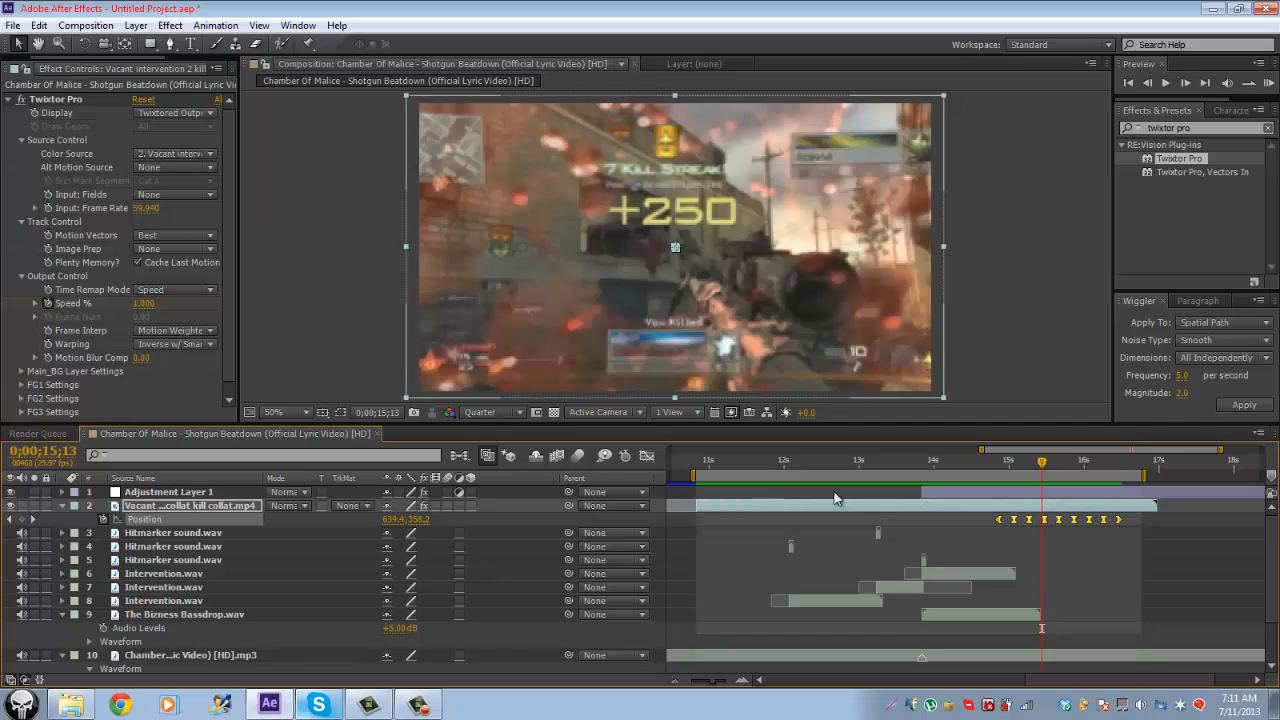
key(ctrl+z)
click(835, 494)
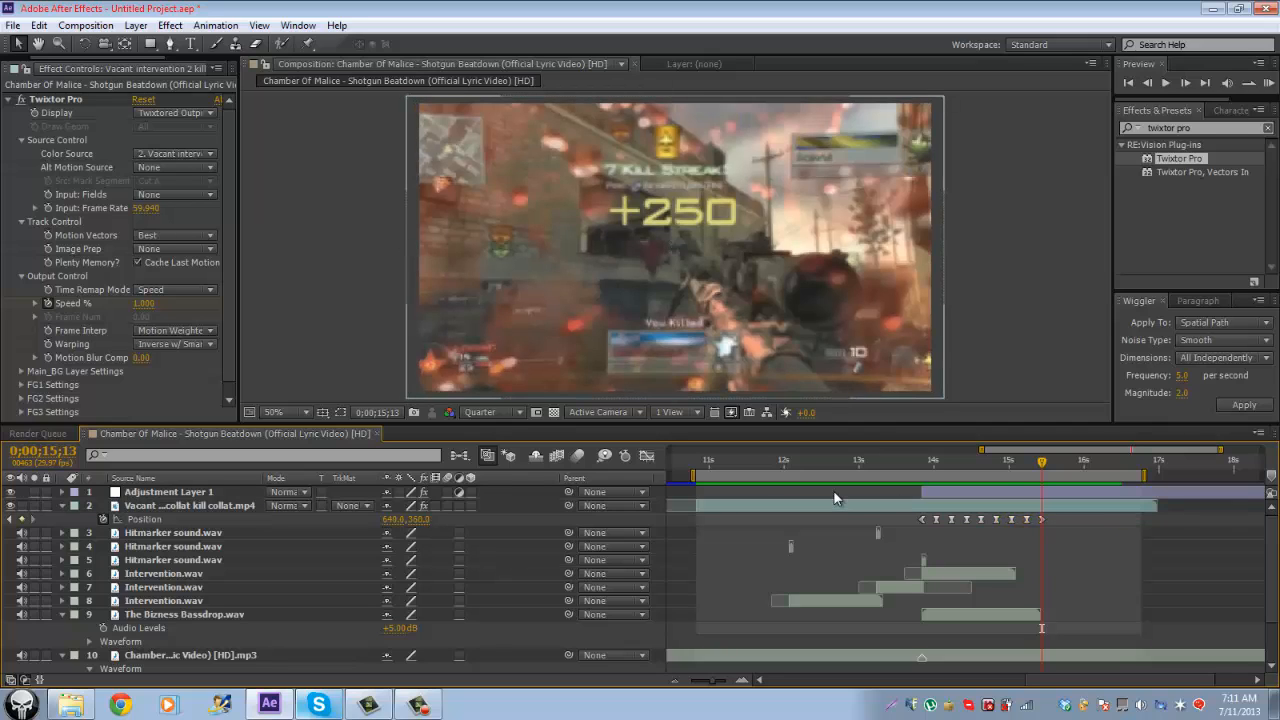
Step: Try moving only the last Position keyframe toward the work area's end, check 0;00;16;10, and undo the move
drag(1042, 519, 1111, 519)
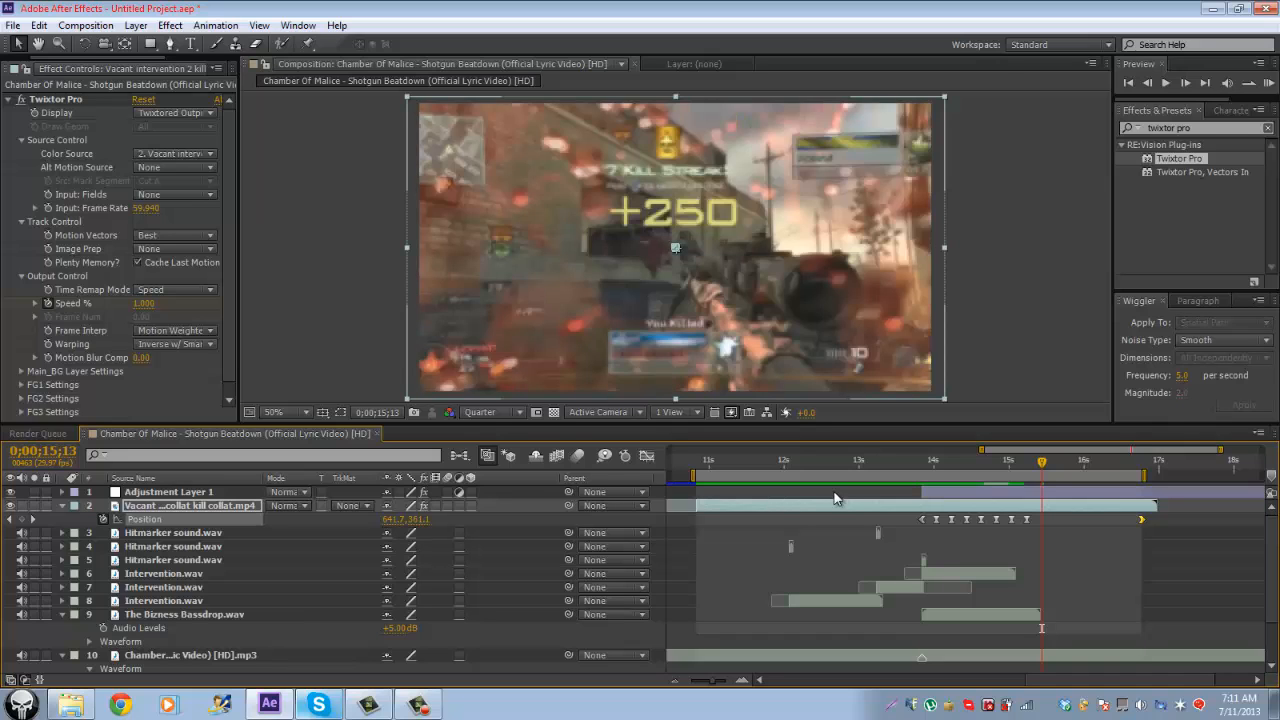
drag(1042, 462, 1109, 462)
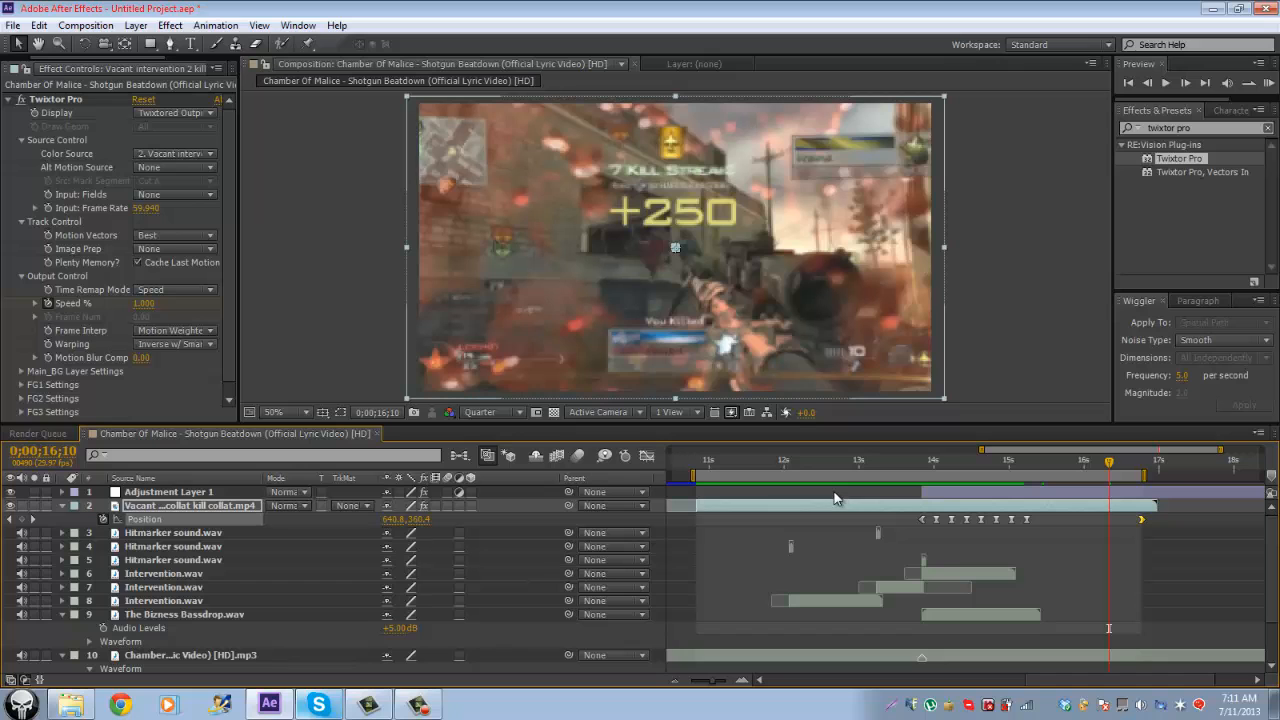
key(j)
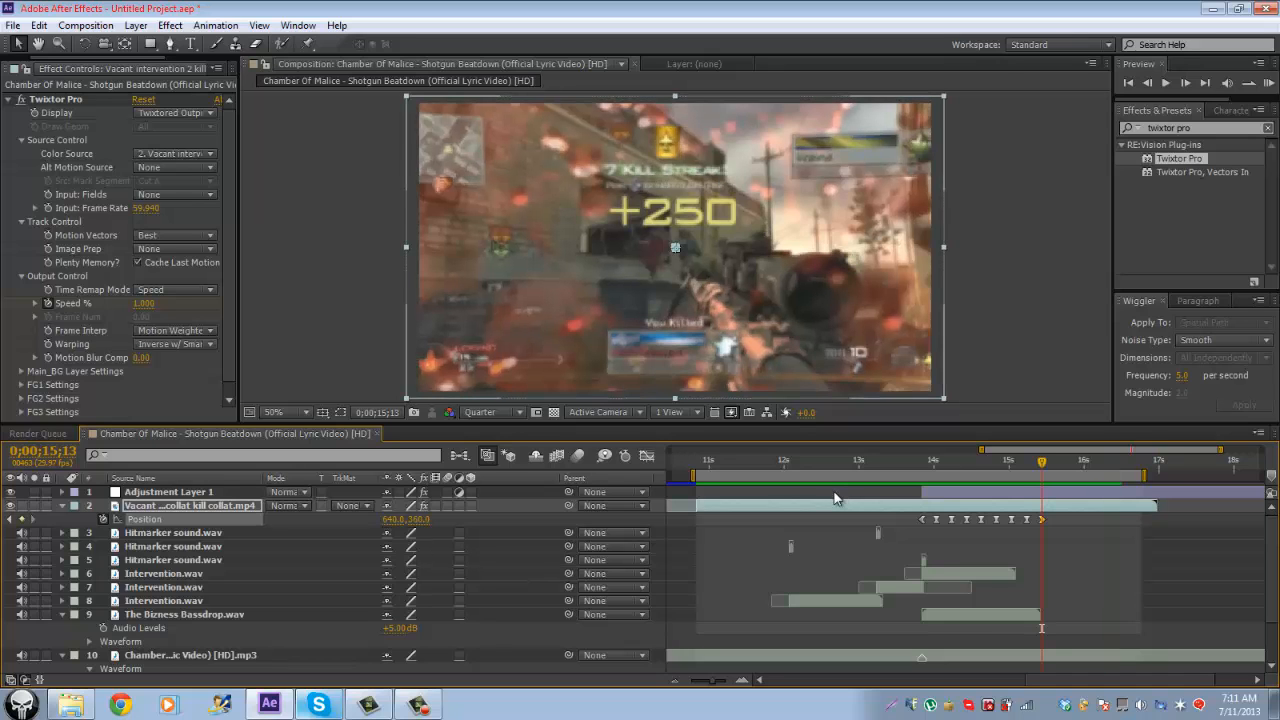
Step: Return to 0;00;13;23, just before the first Position keyframe, and preview the sequence with the bassdrop shake
key(j)
key(j)
key(j)
key(j)
key(j)
key(j)
key(j)
key(j)
key(Page_Up)
key(Page_Up)
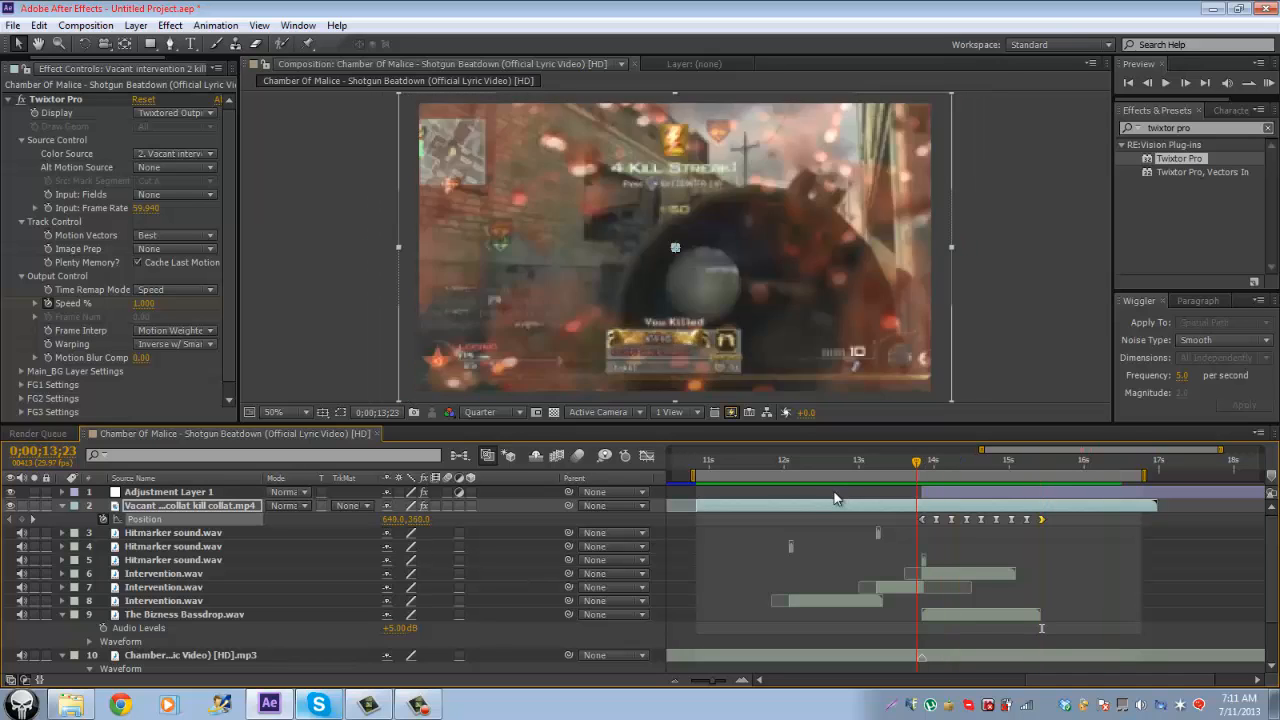
key(space)
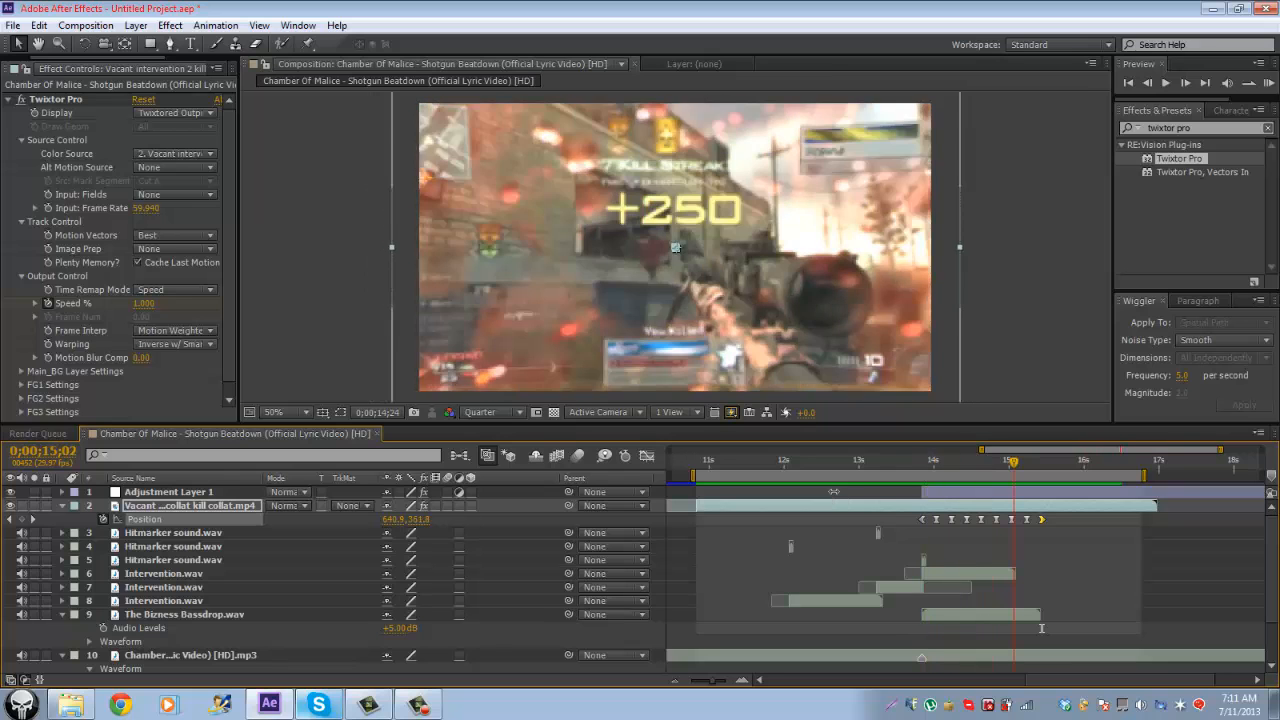
key(minus)
key(KP_0)
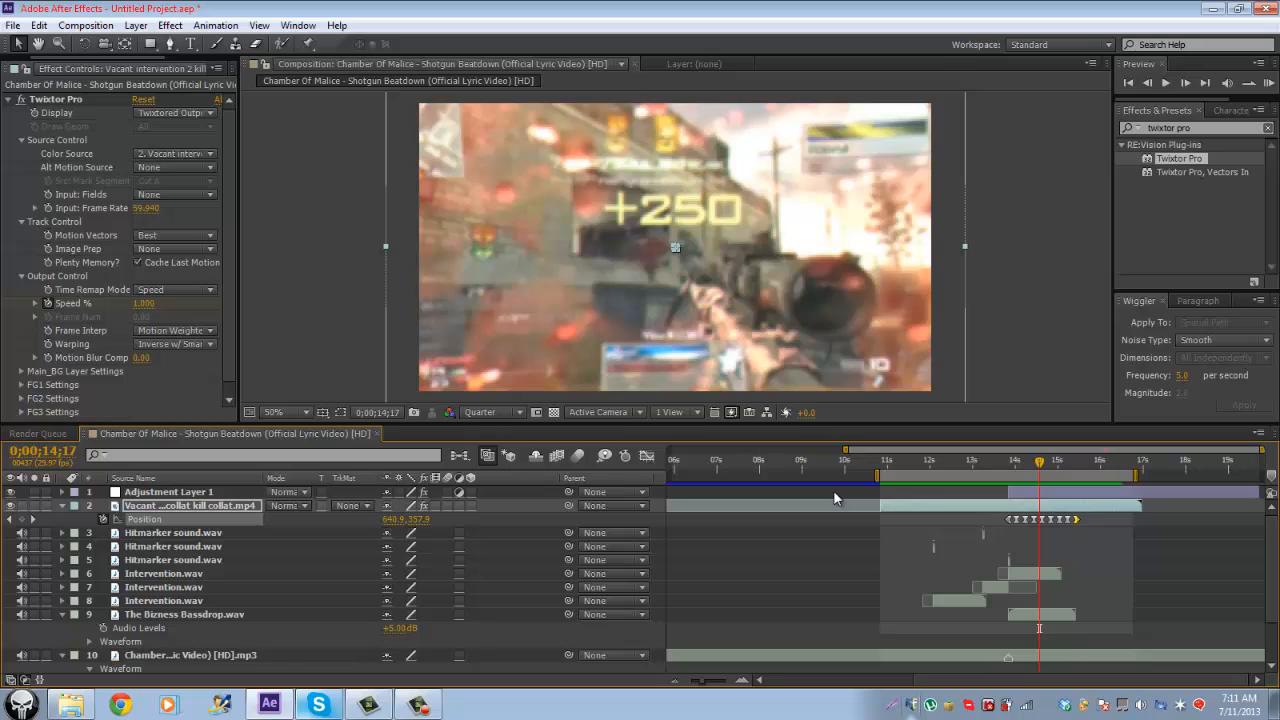
key(alt+Tab)
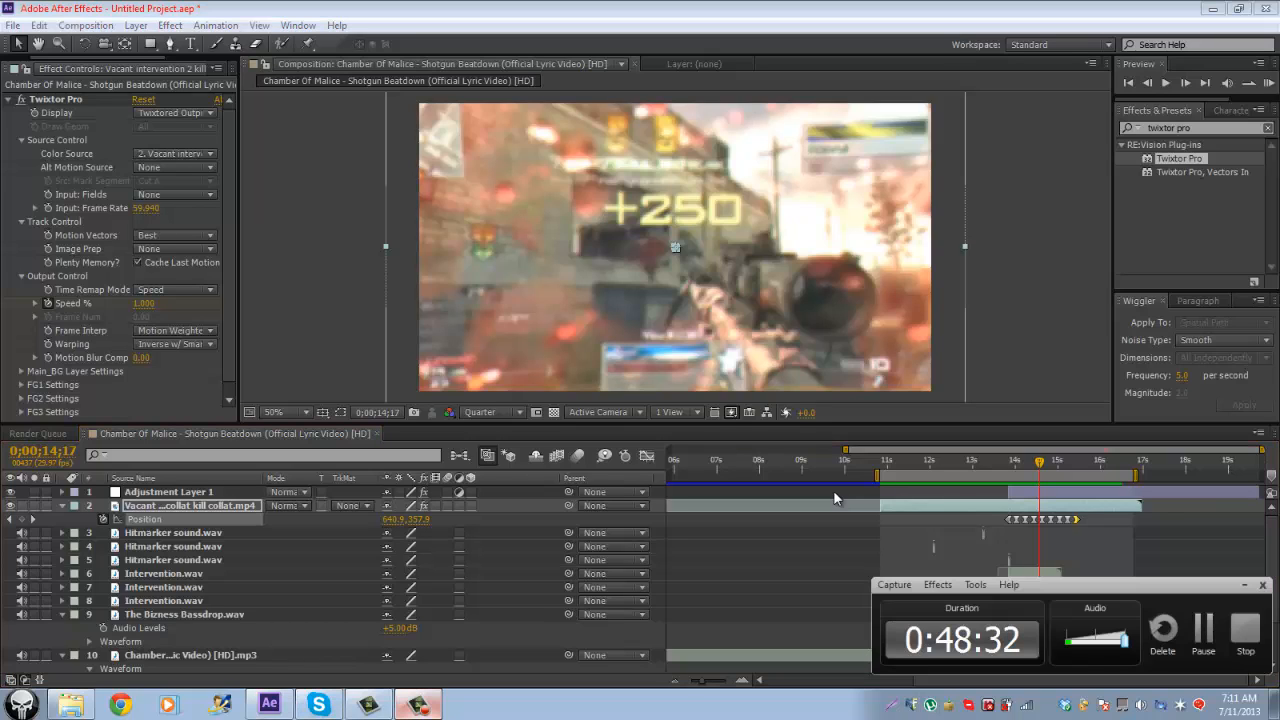